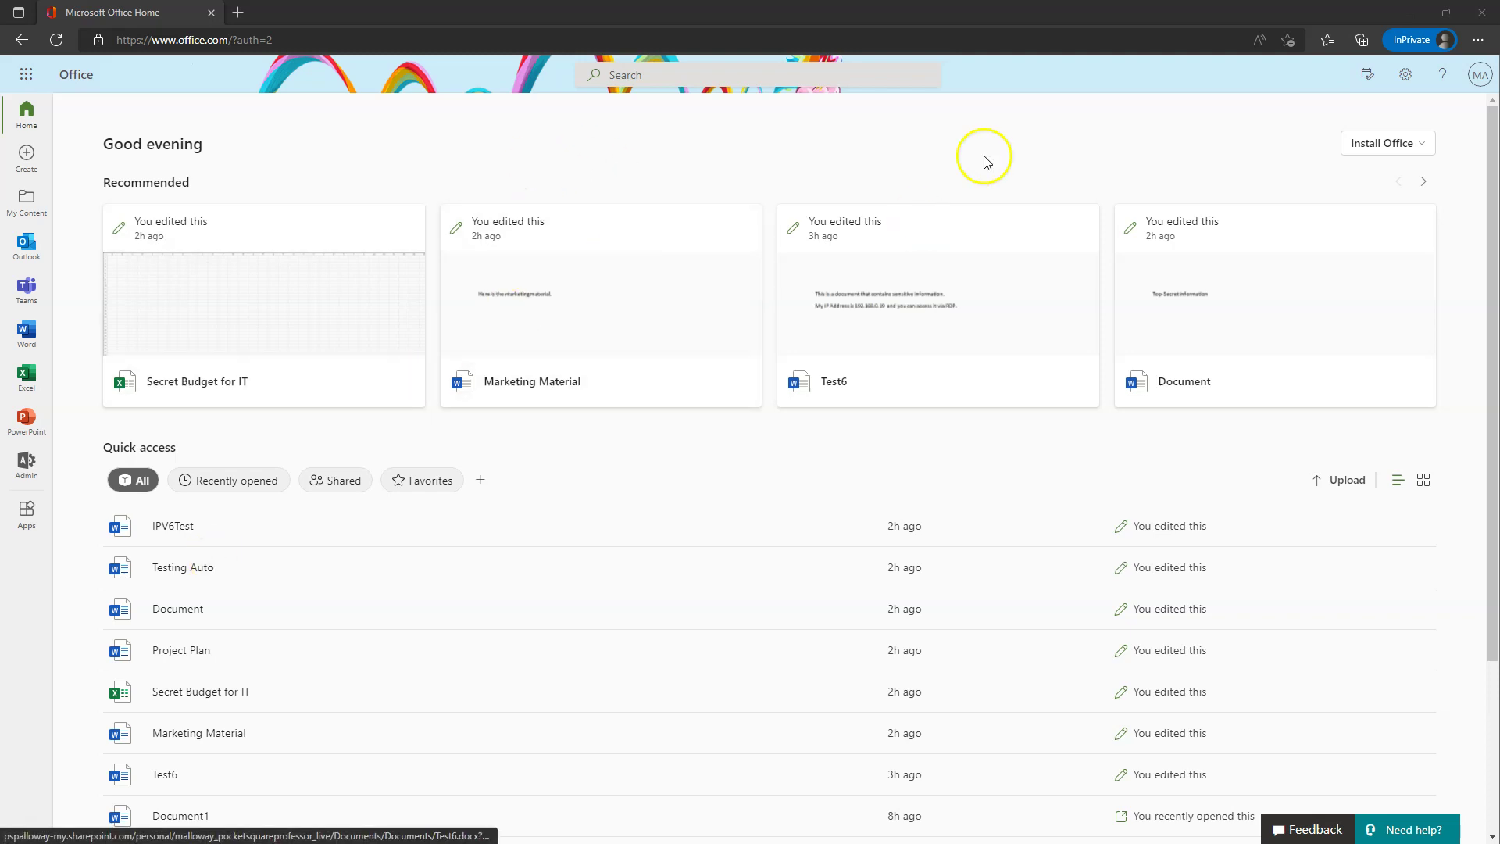
- Open the Microsoft 365 admin center from the Office Home sidebar and show all admin areas
click(26, 464)
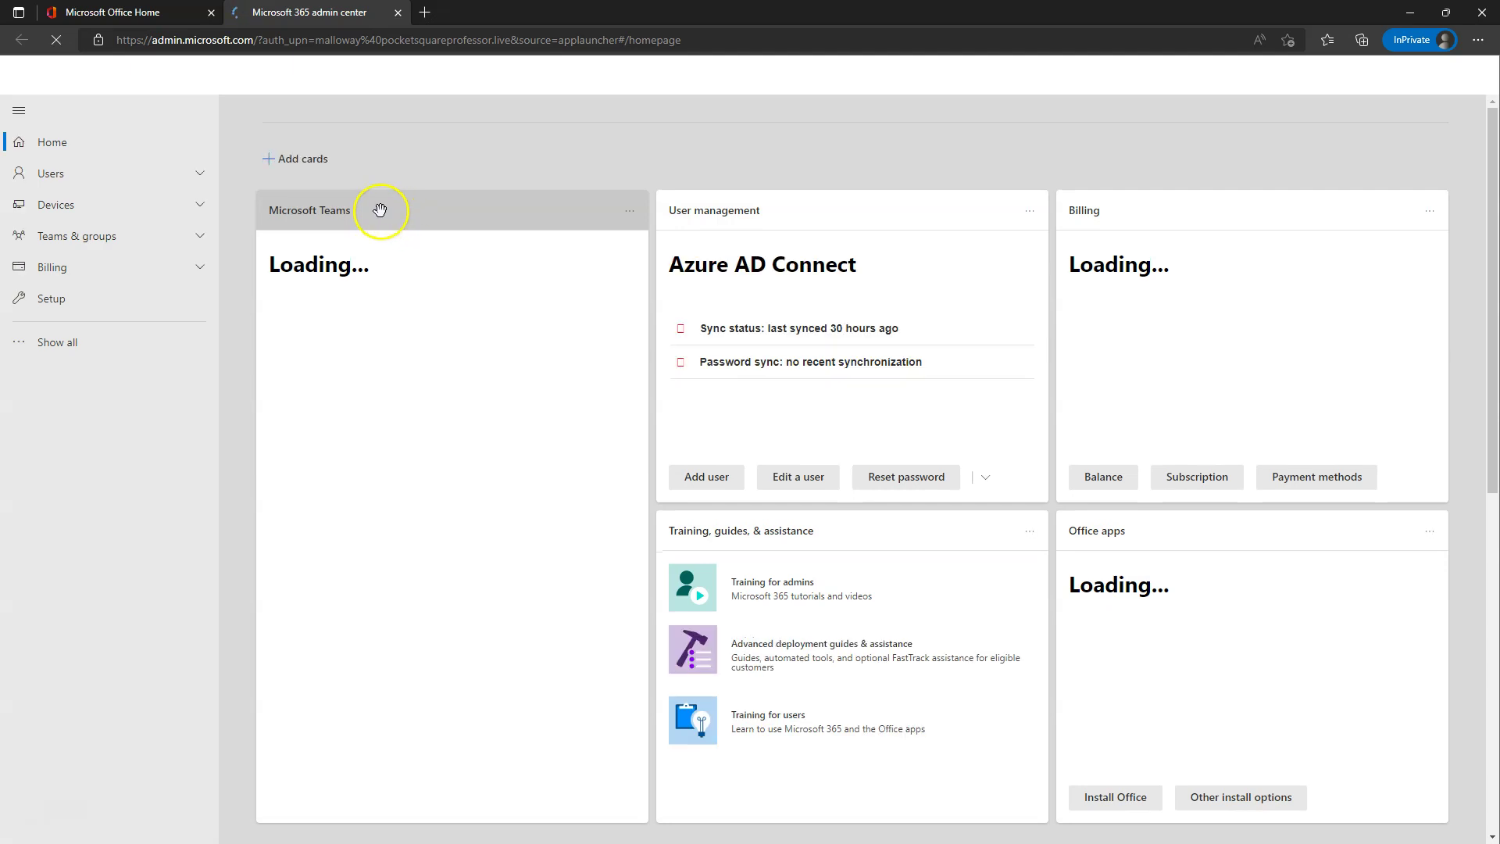
click(63, 341)
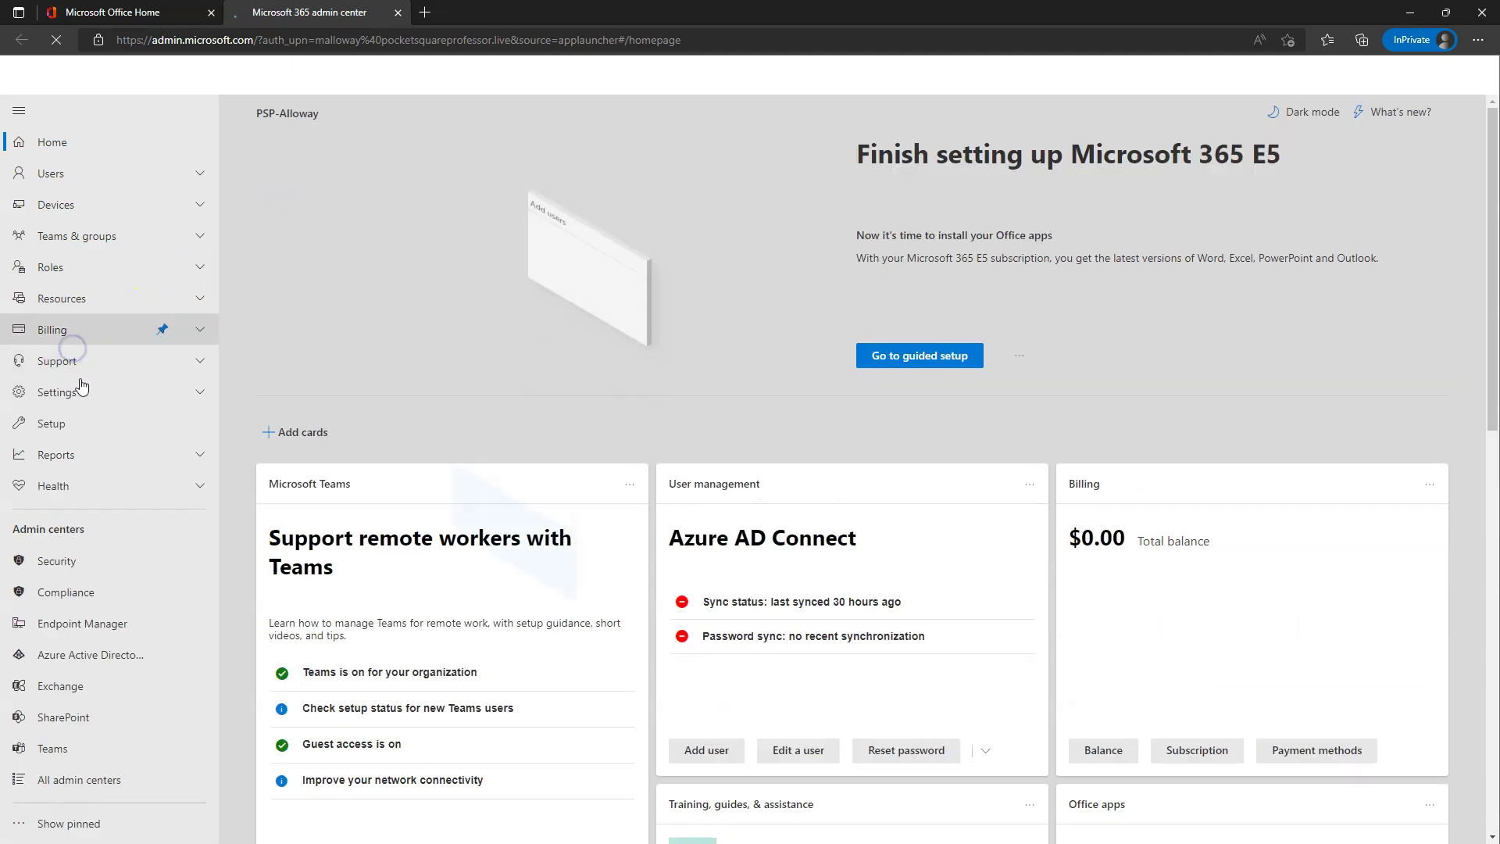
- Open the Compliance admin center (Microsoft Purview) from the Admin centers list
click(78, 592)
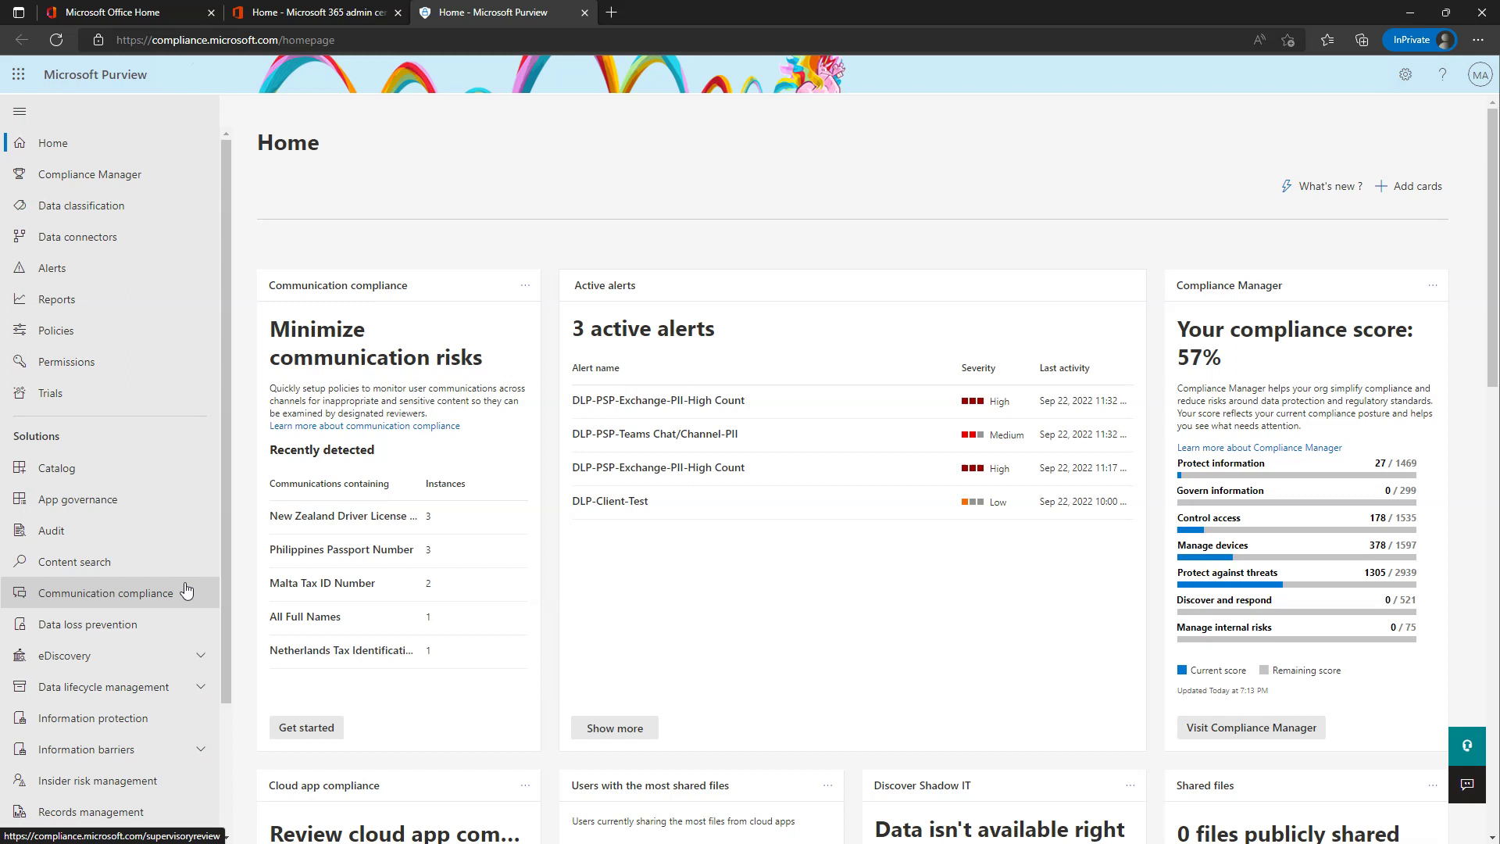
- Expand Data lifecycle management and go to the Exchange (legacy) MRM retention policies
click(86, 693)
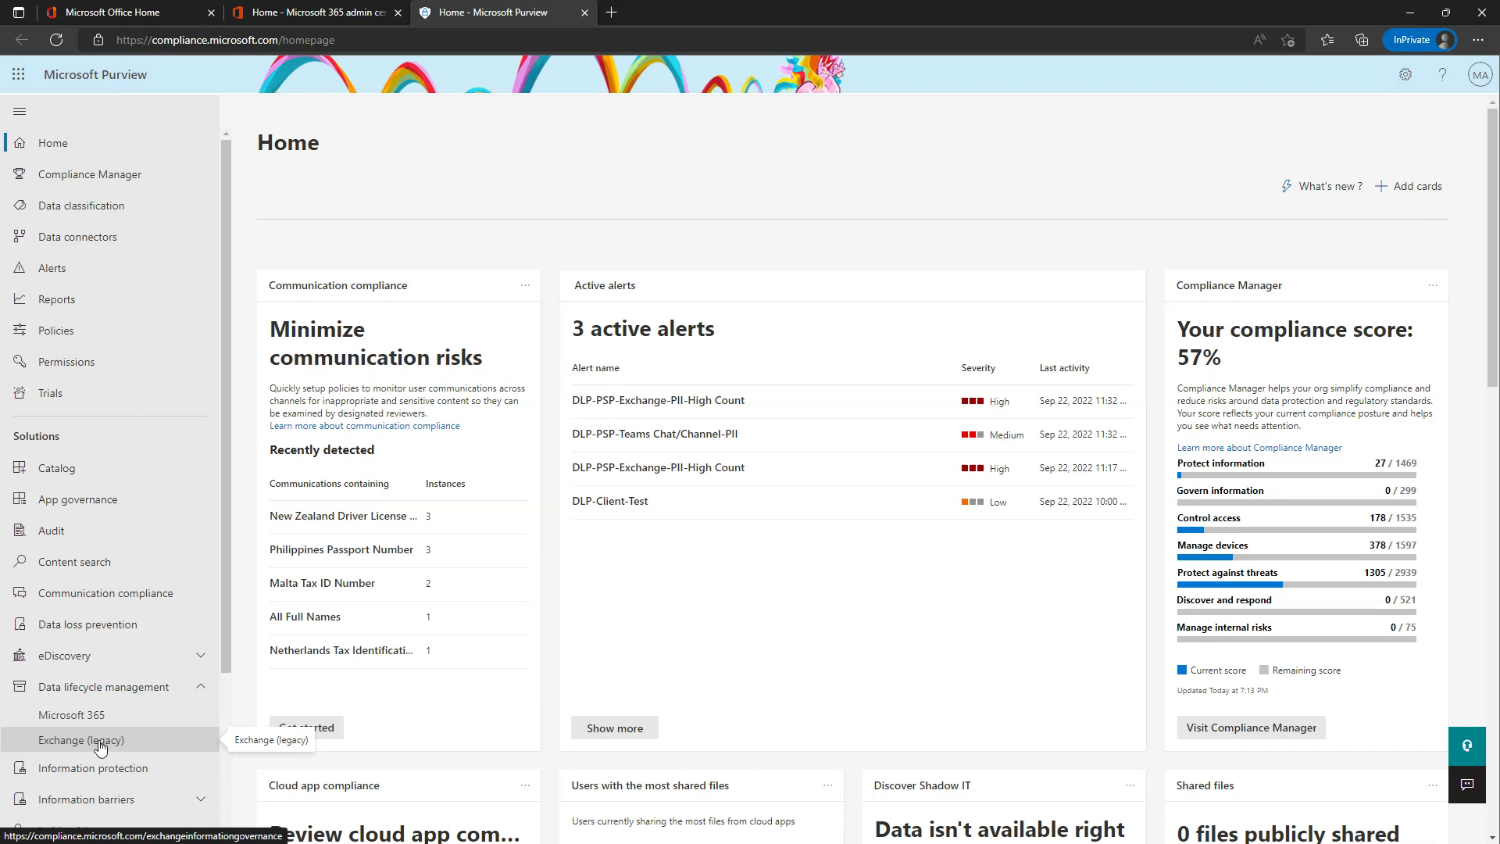
click(101, 747)
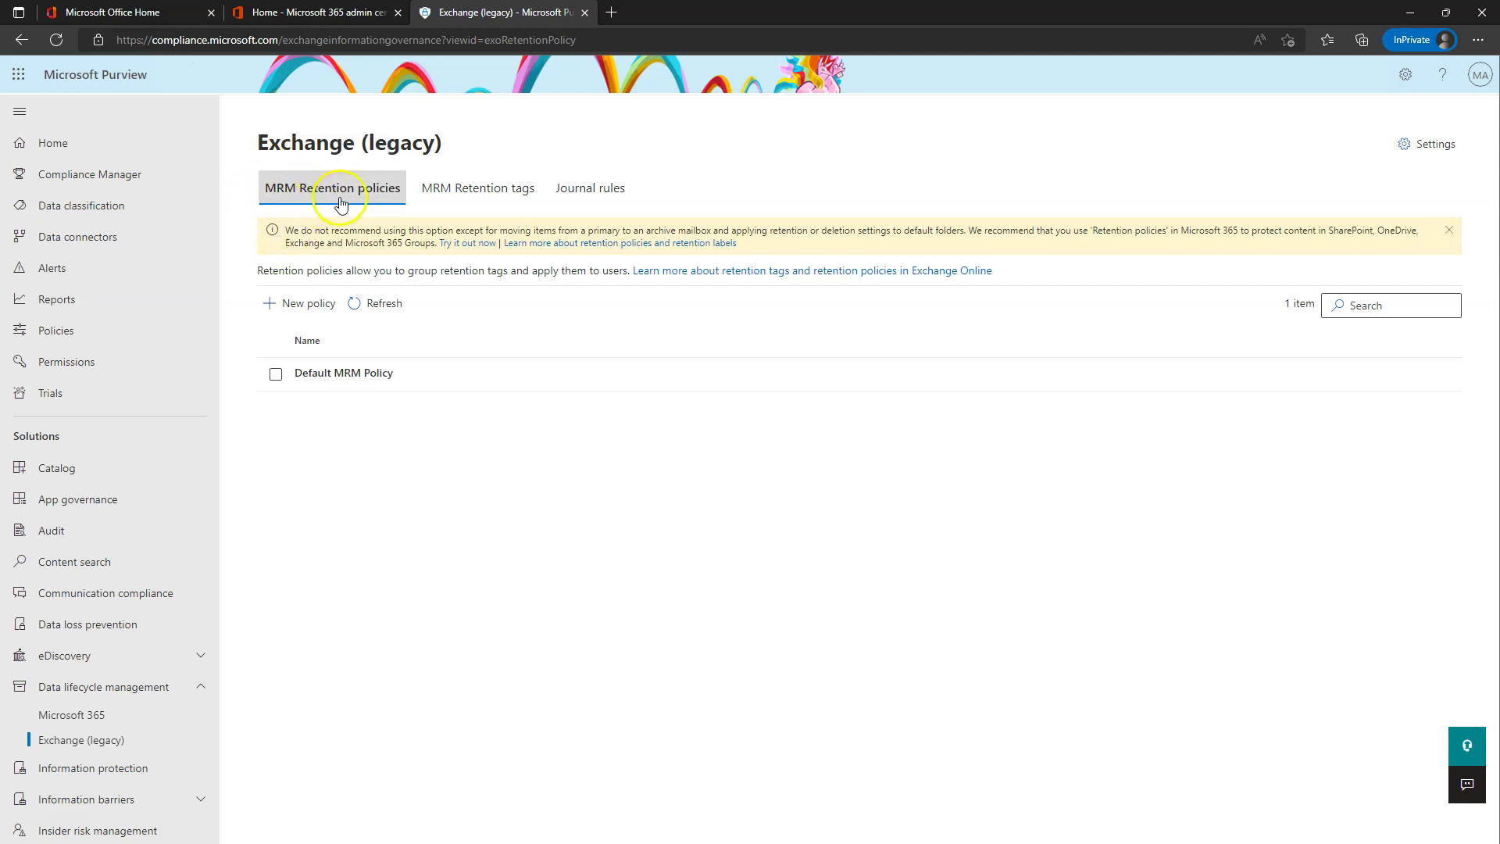
- Start a new MRM retention policy and browse its retention tags, then cancel without adding any
click(325, 312)
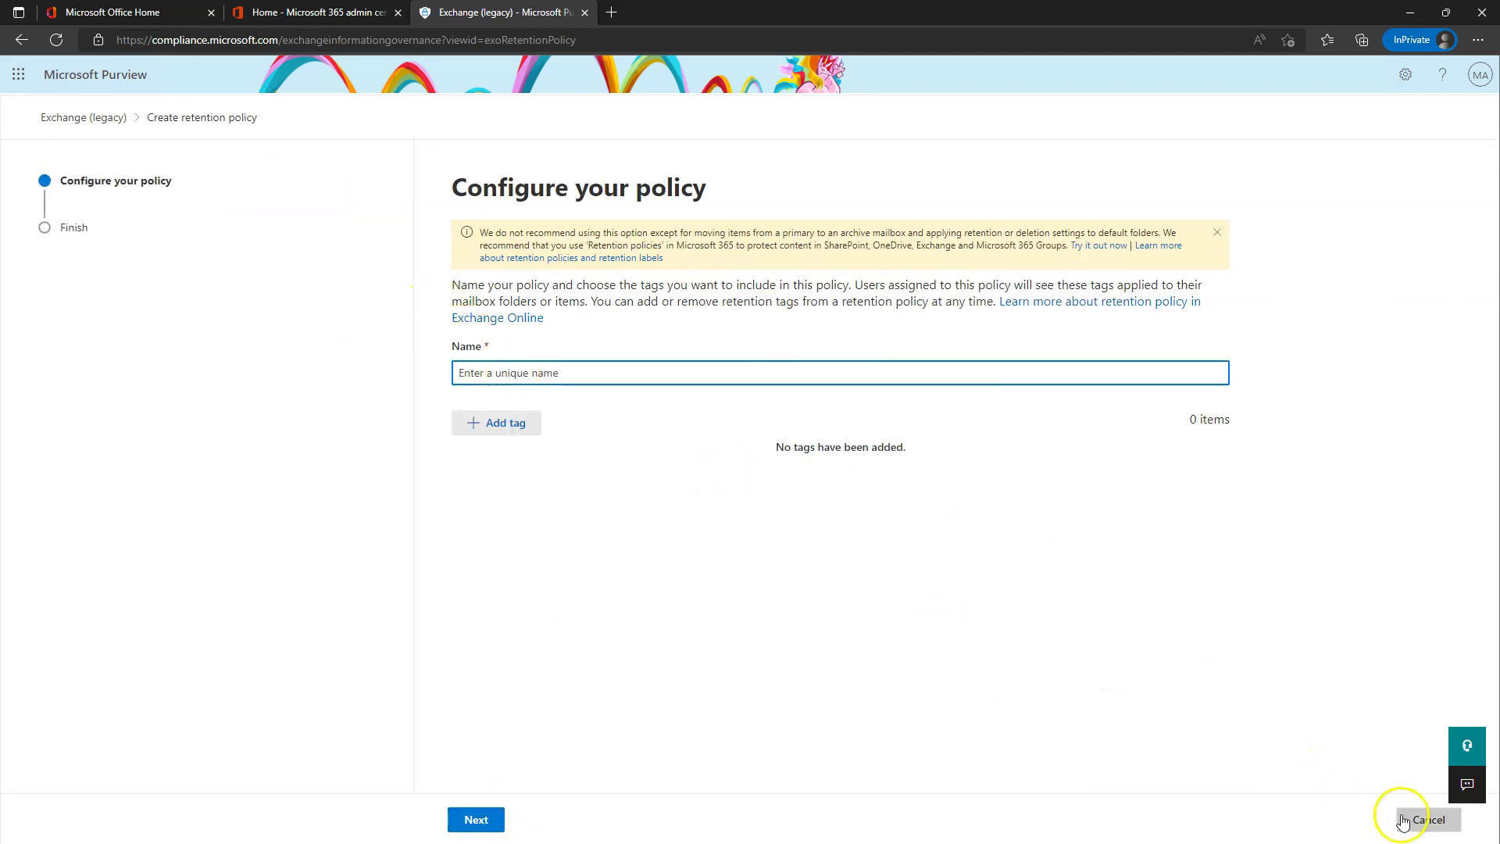
click(496, 423)
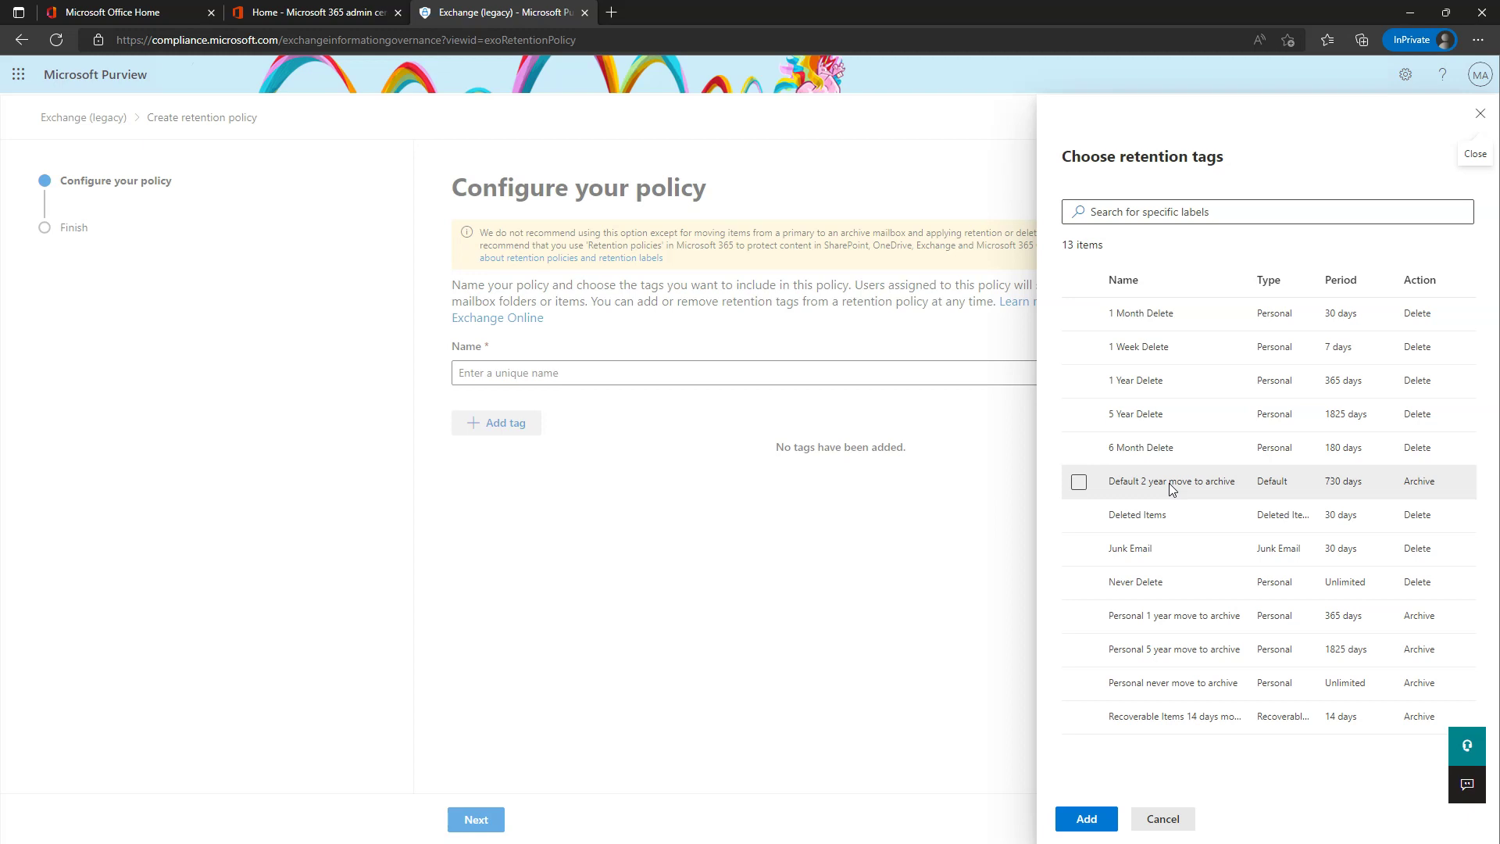
click(1176, 488)
click(1342, 489)
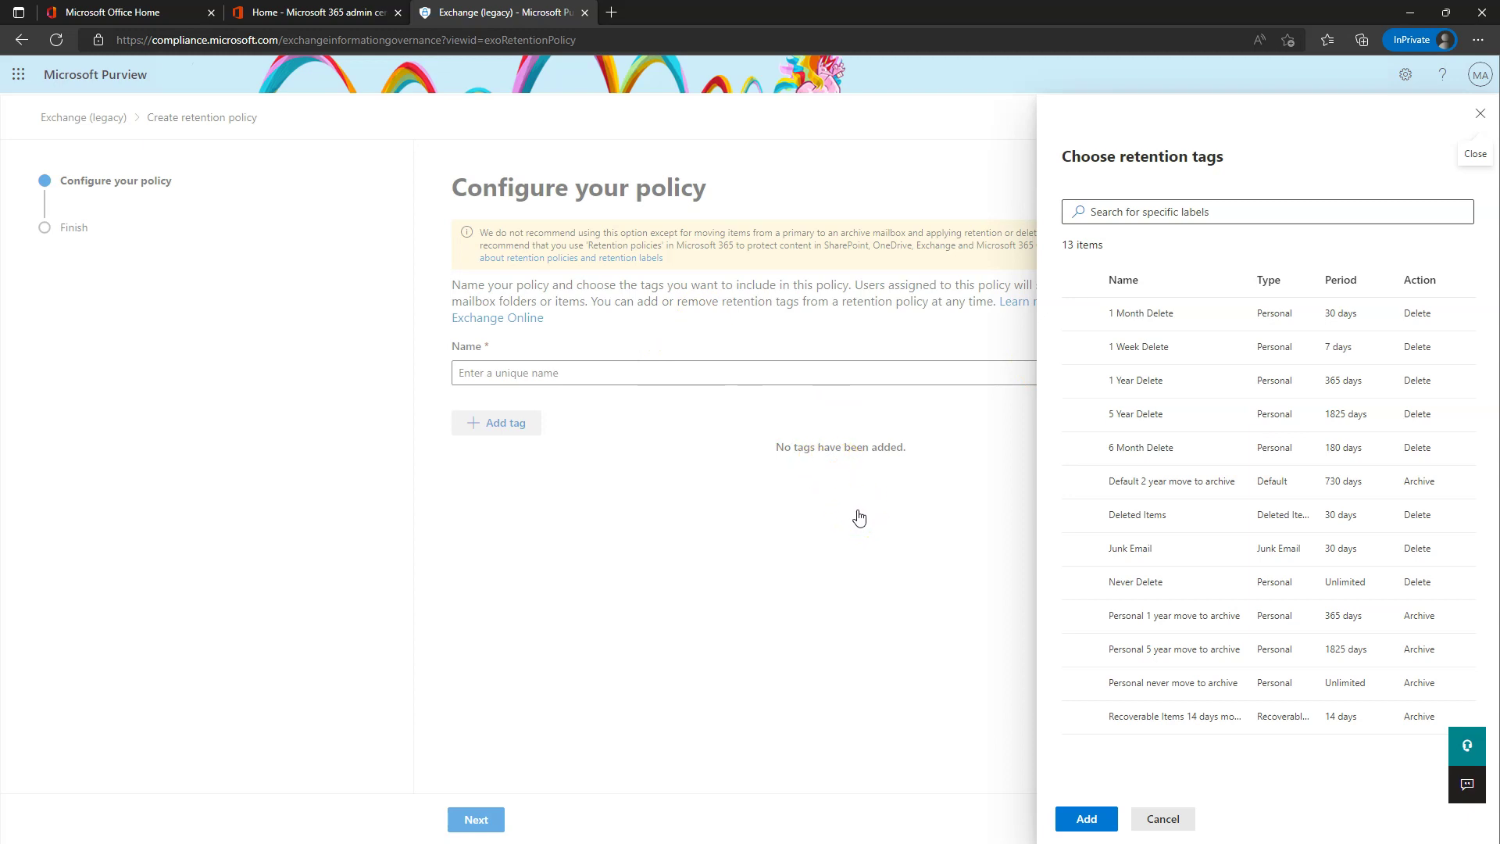
click(1169, 825)
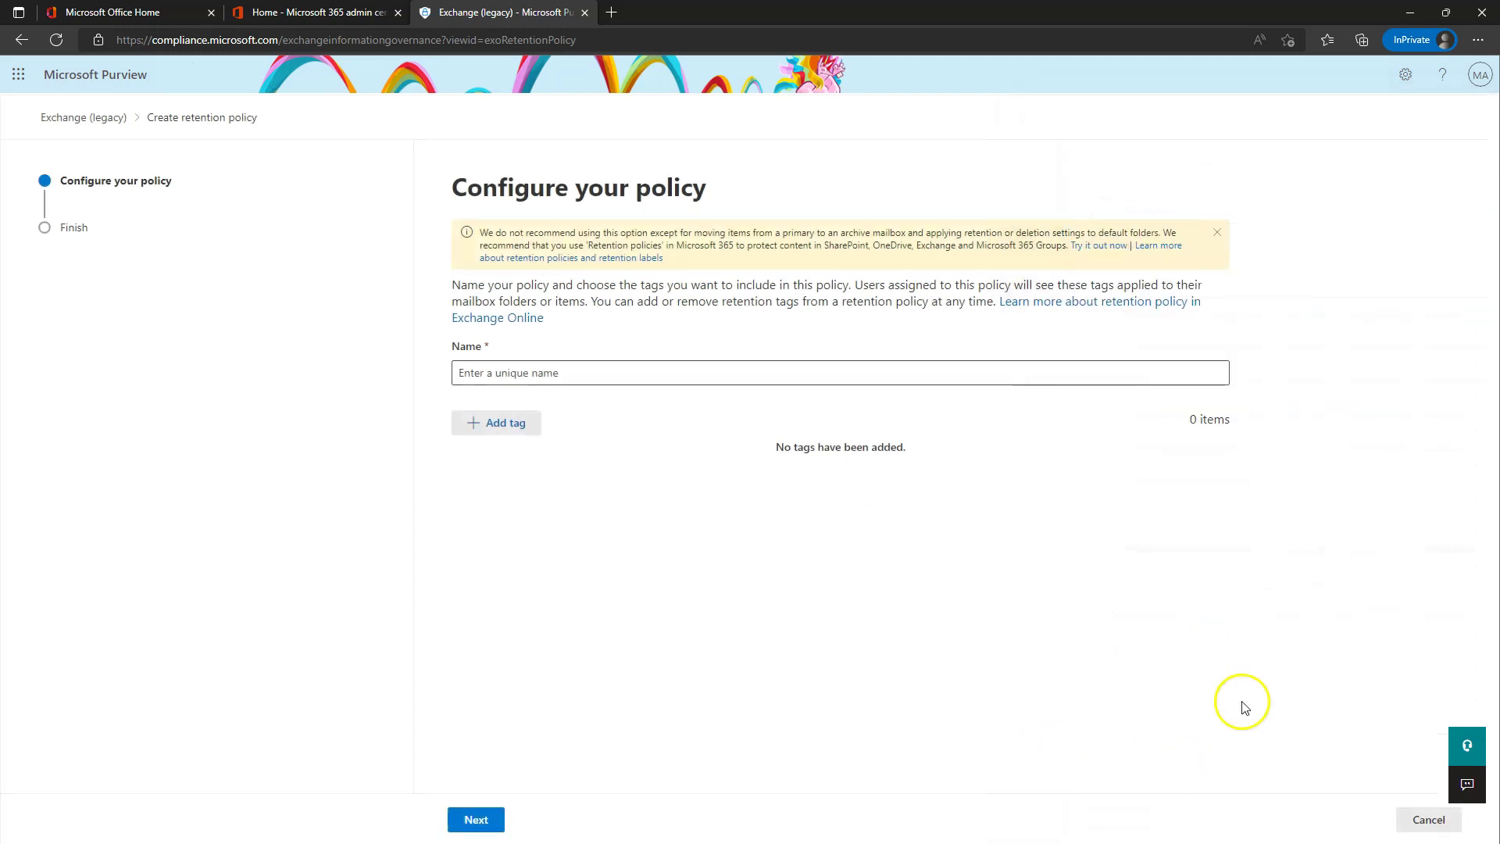
click(1429, 820)
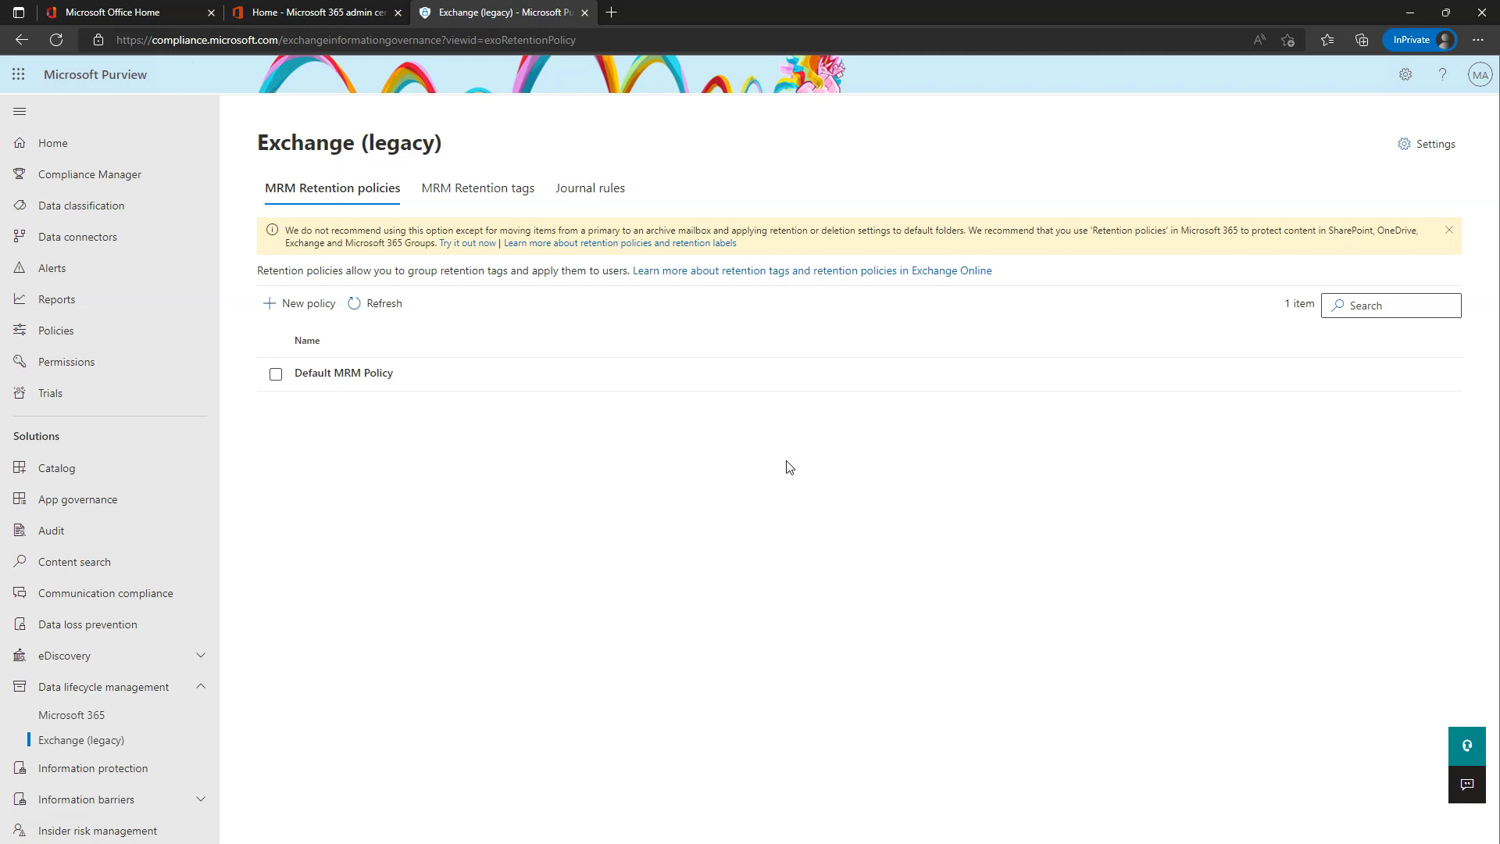
- Go to the Microsoft 365 Data lifecycle management Overview page
click(787, 456)
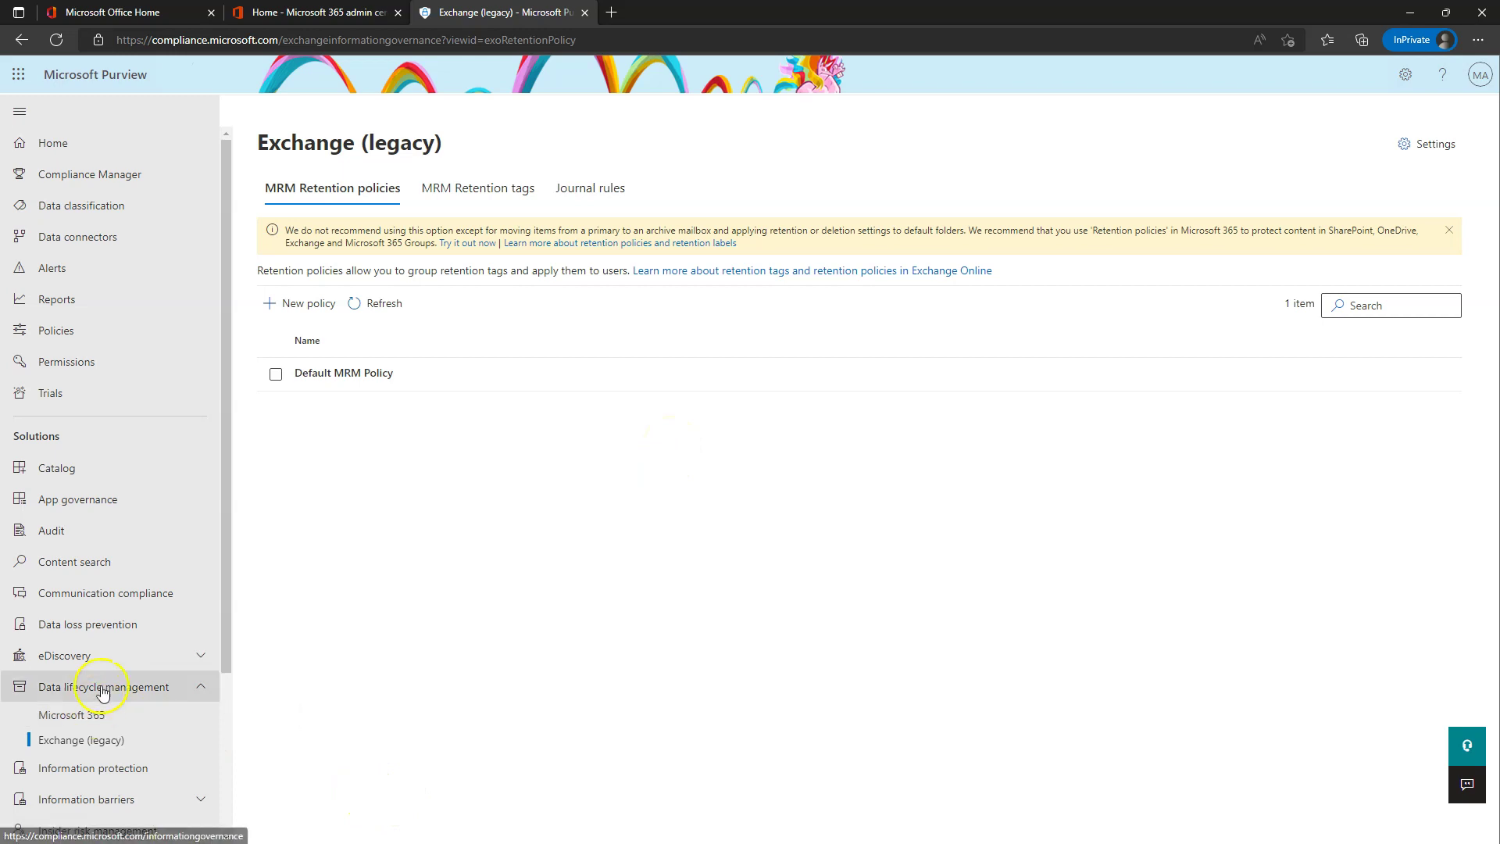
click(78, 716)
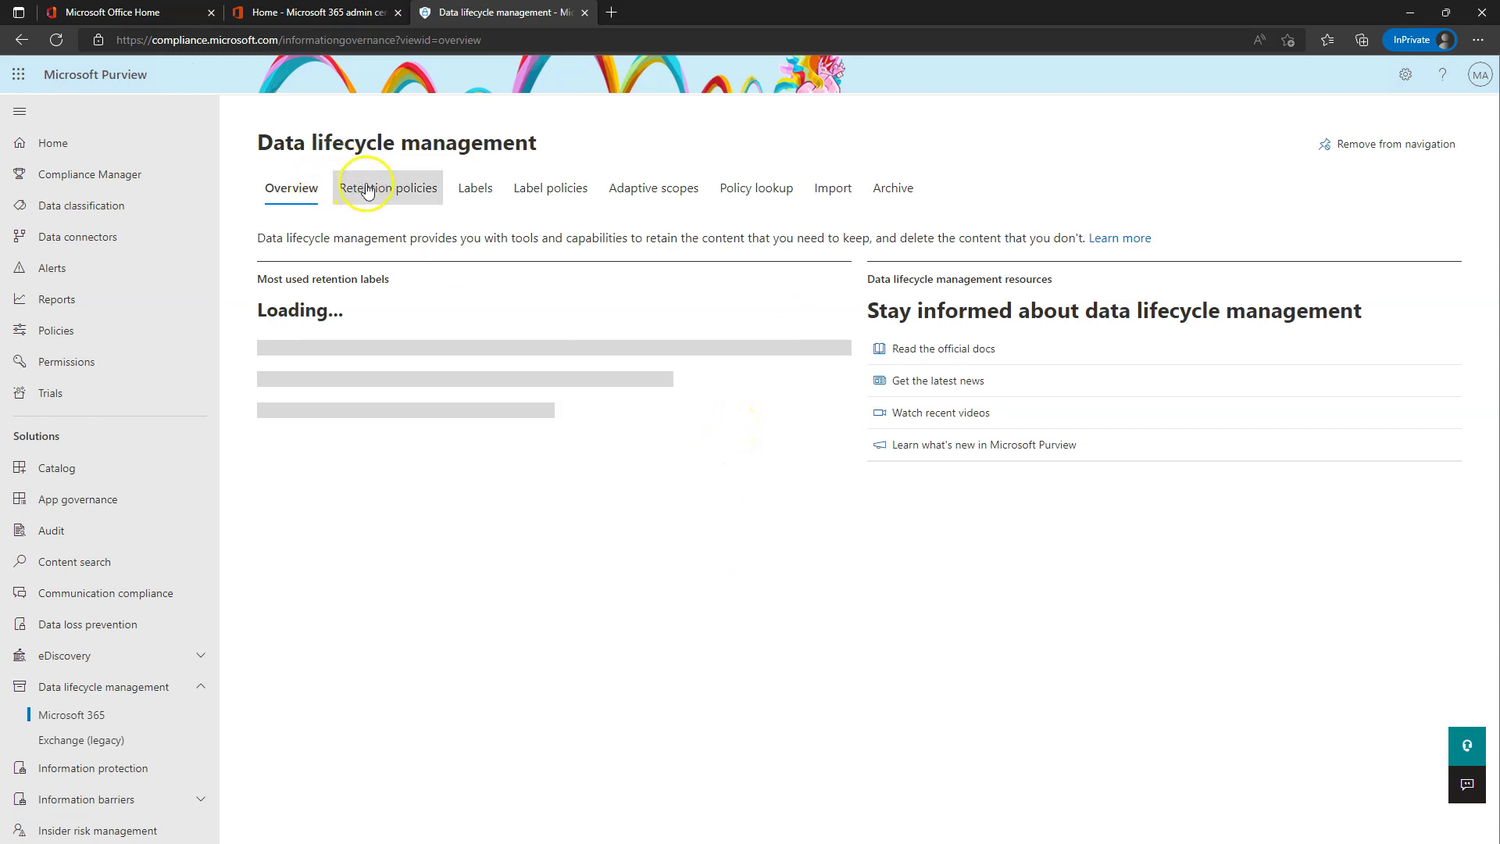
- From the Retention policies tab, create a new policy and name it '10 Year Retain then Delete Mail'
click(403, 197)
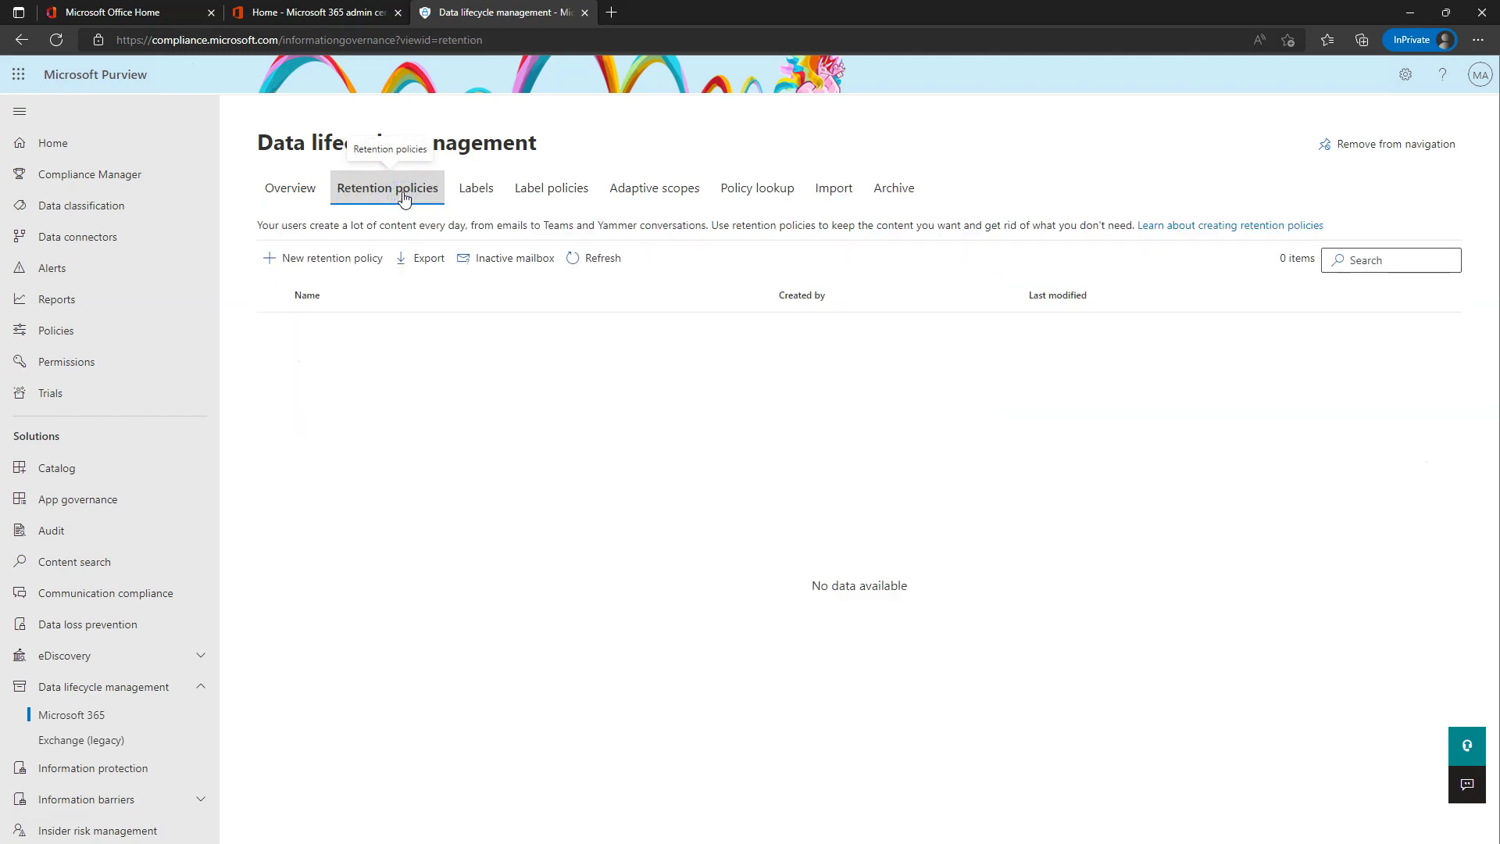
click(326, 268)
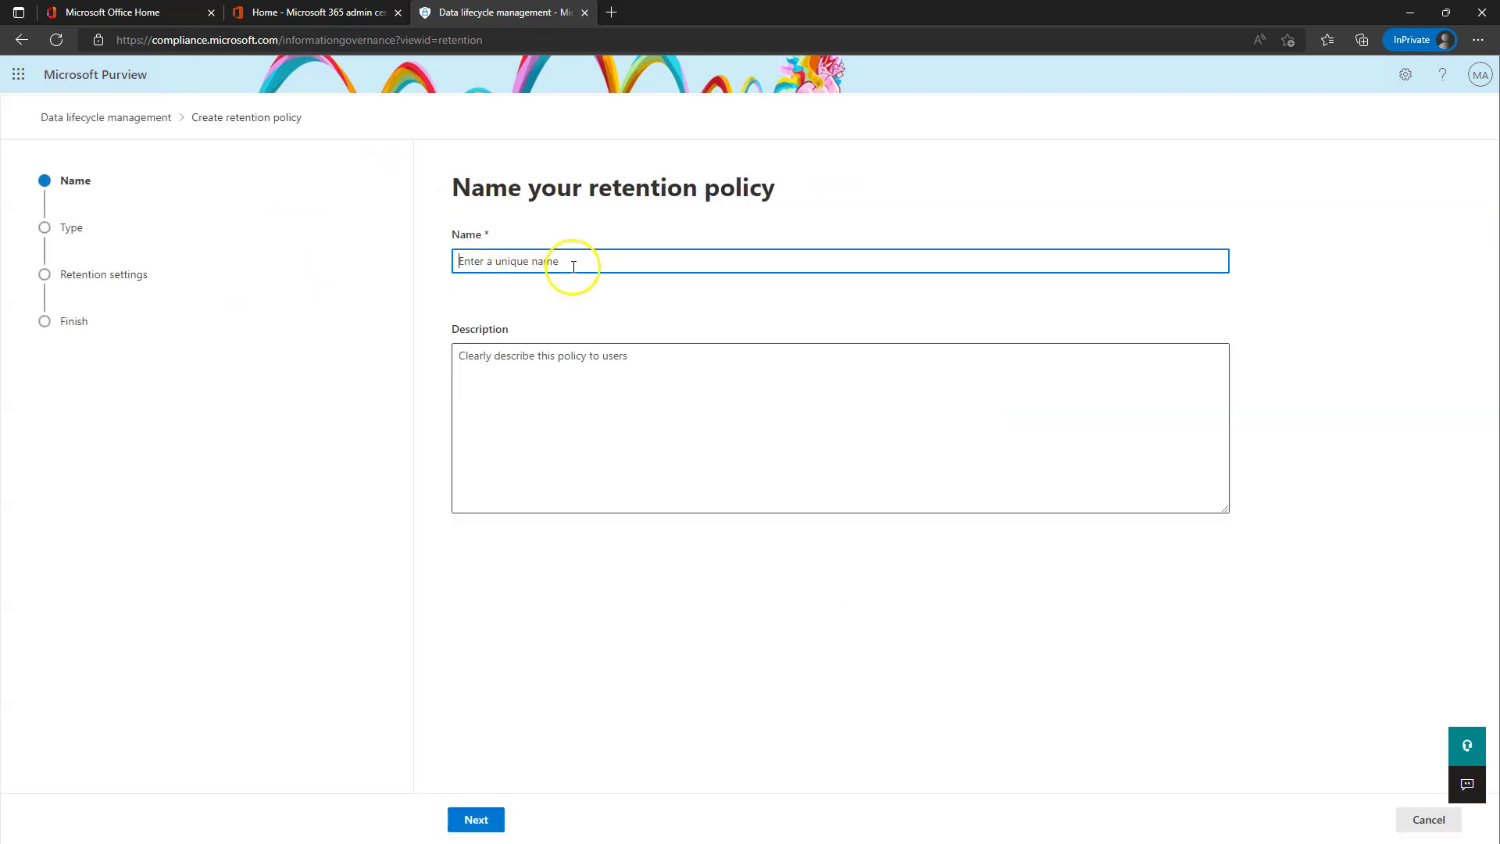
click(534, 263)
text(!0 Year Delete)
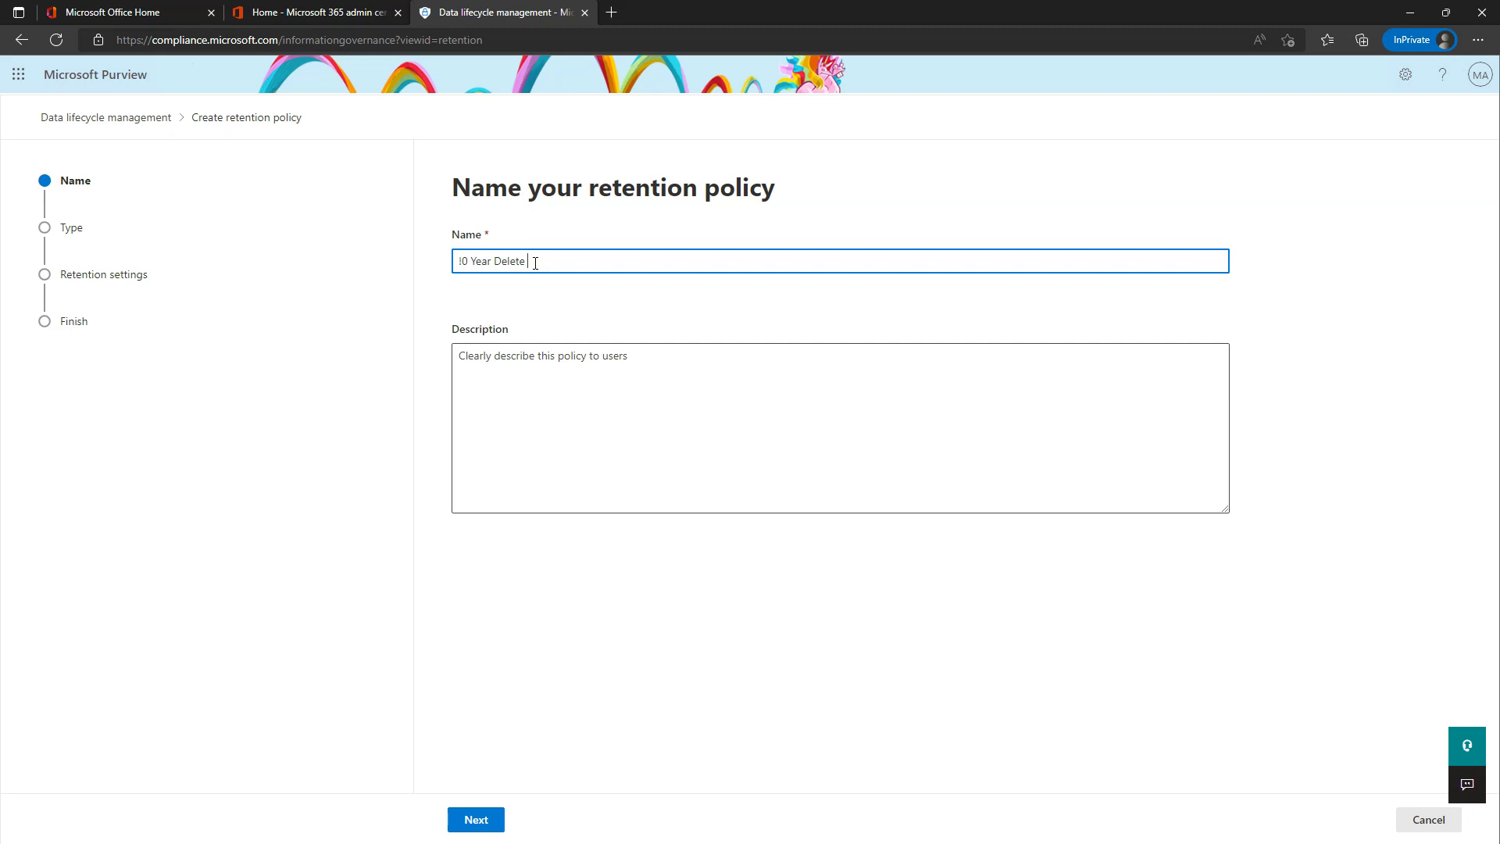
text( Mail)
click(459, 261)
text(1)
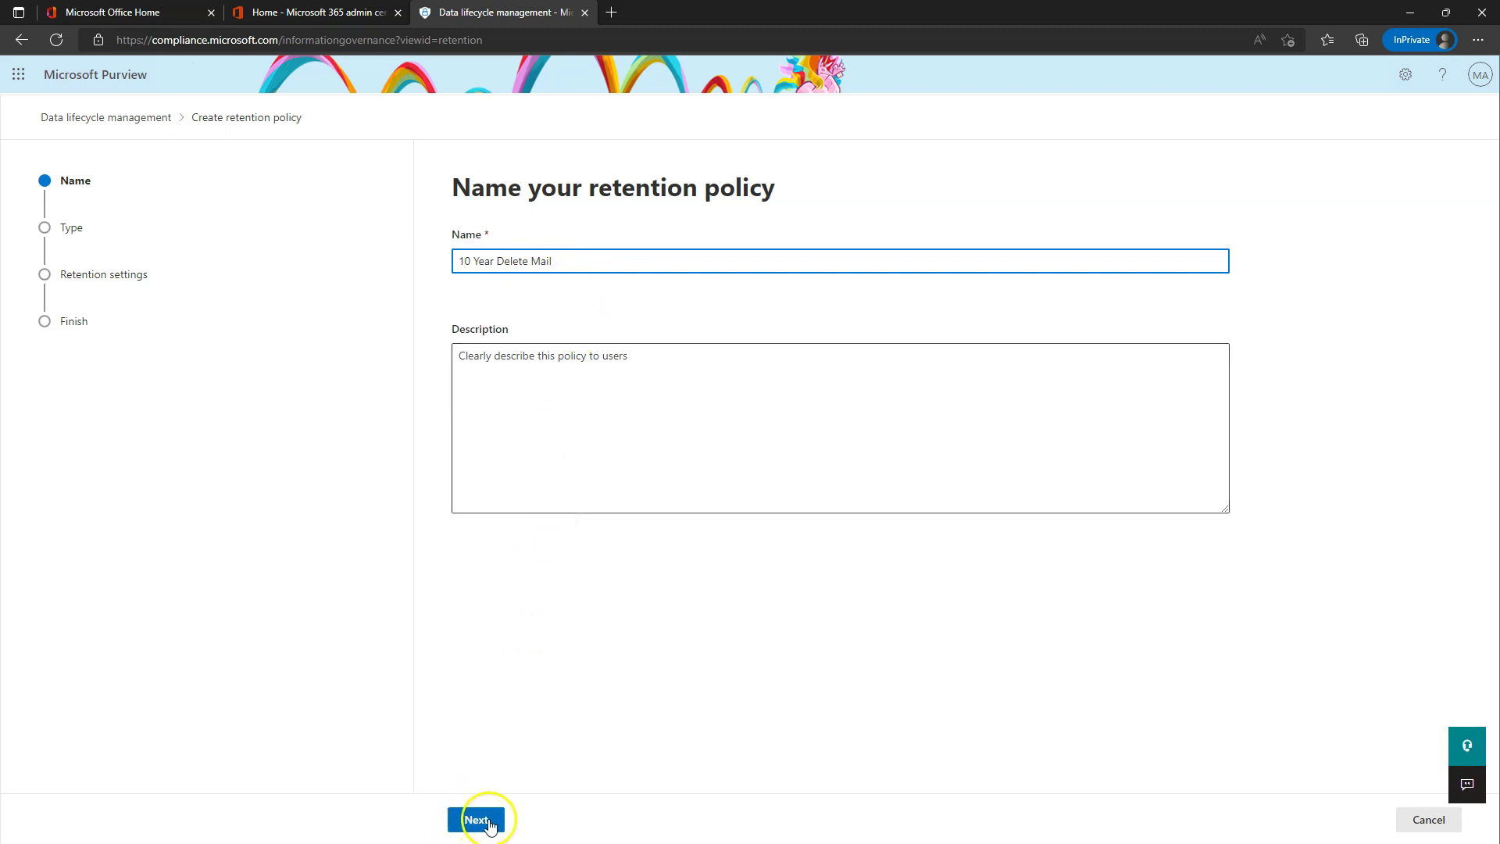
click(496, 261)
text(Retai)
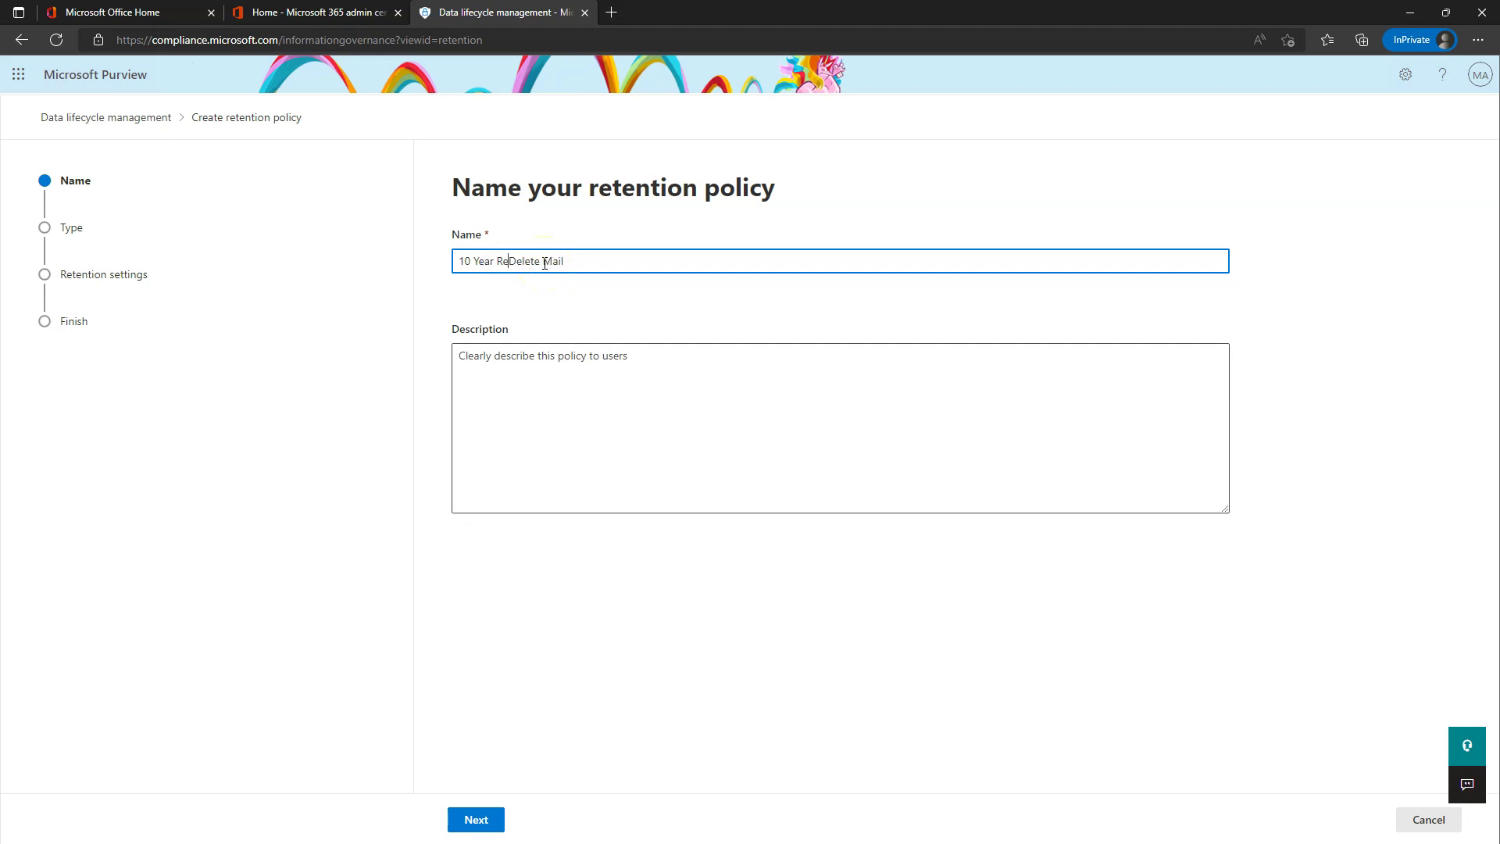
text(n then)
click(551, 262)
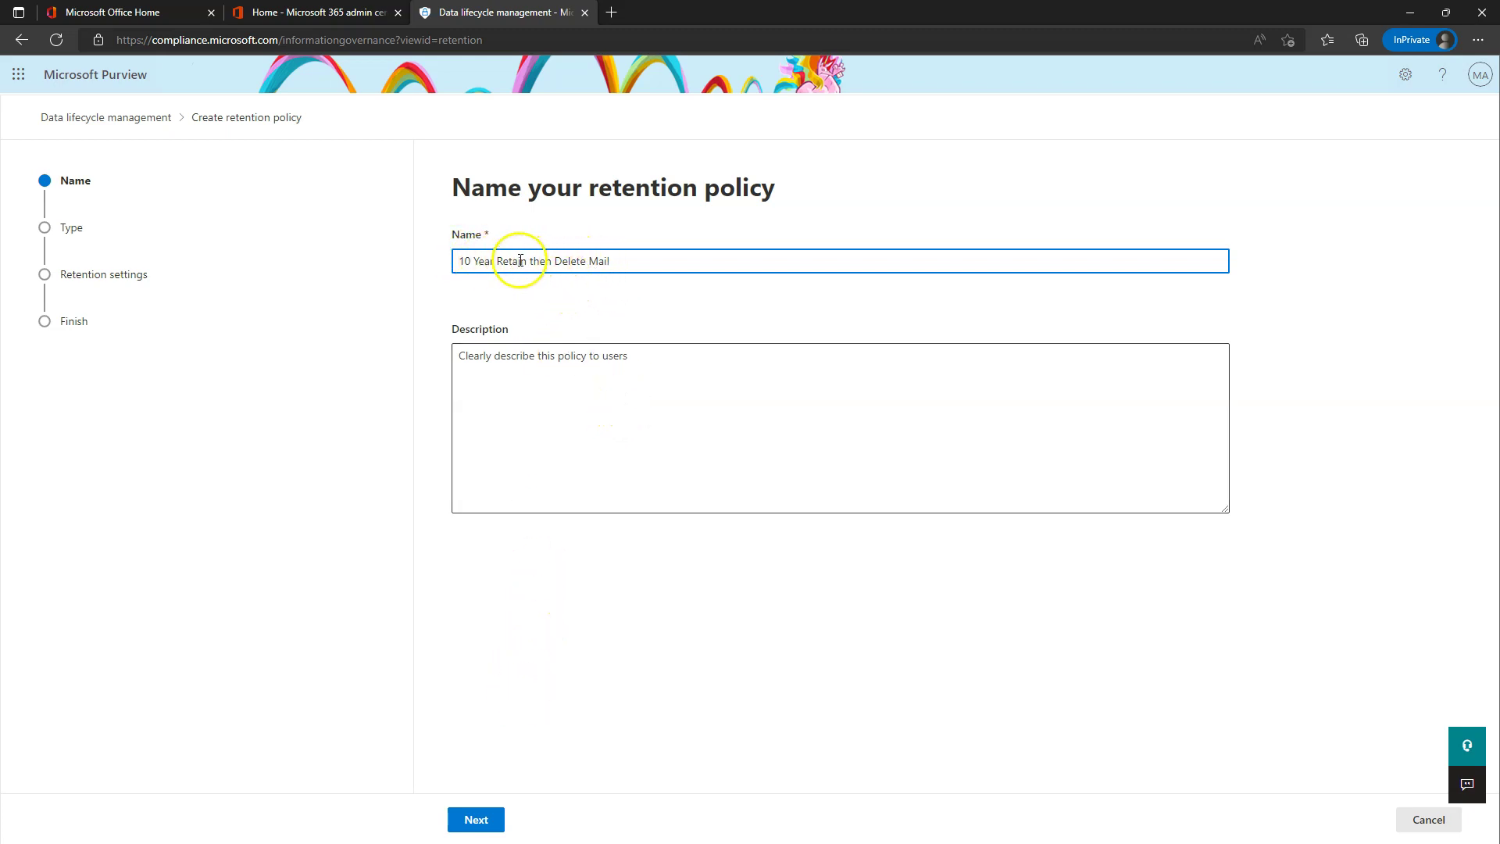
- Choose the Static policy type and continue to the locations step
click(477, 823)
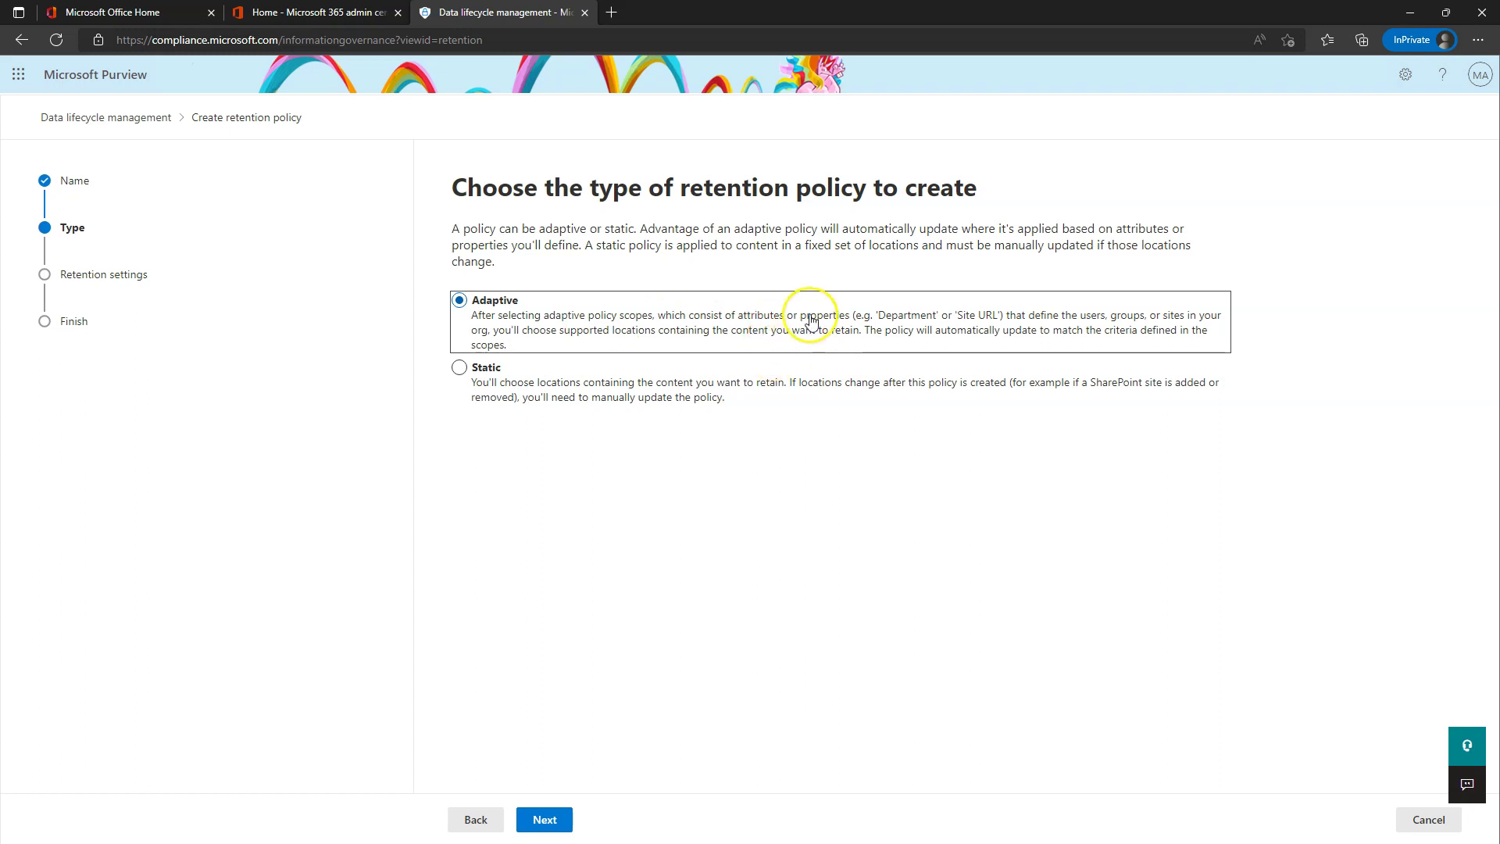
click(459, 368)
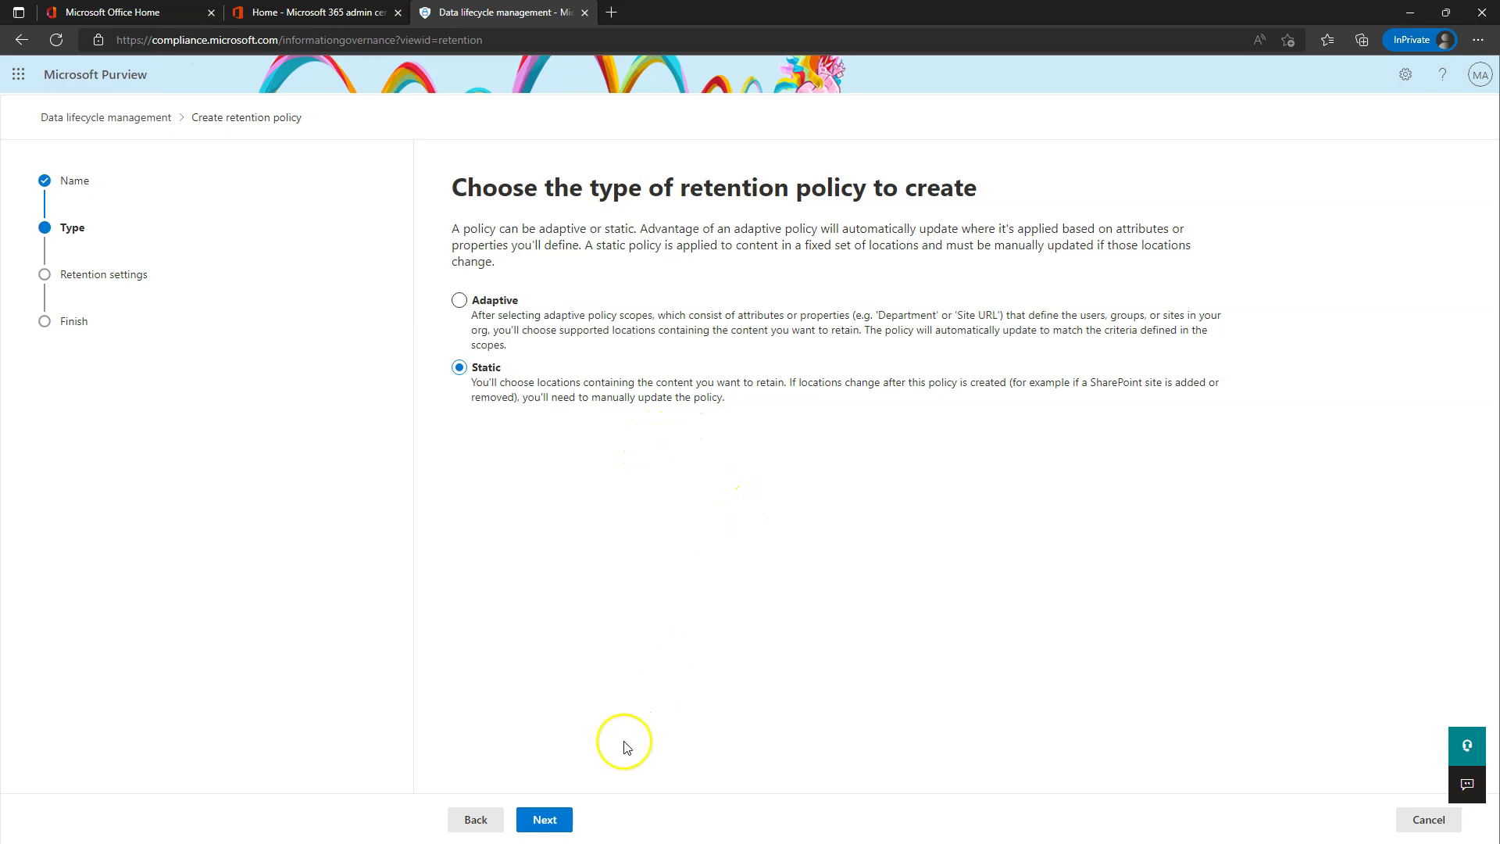
click(552, 817)
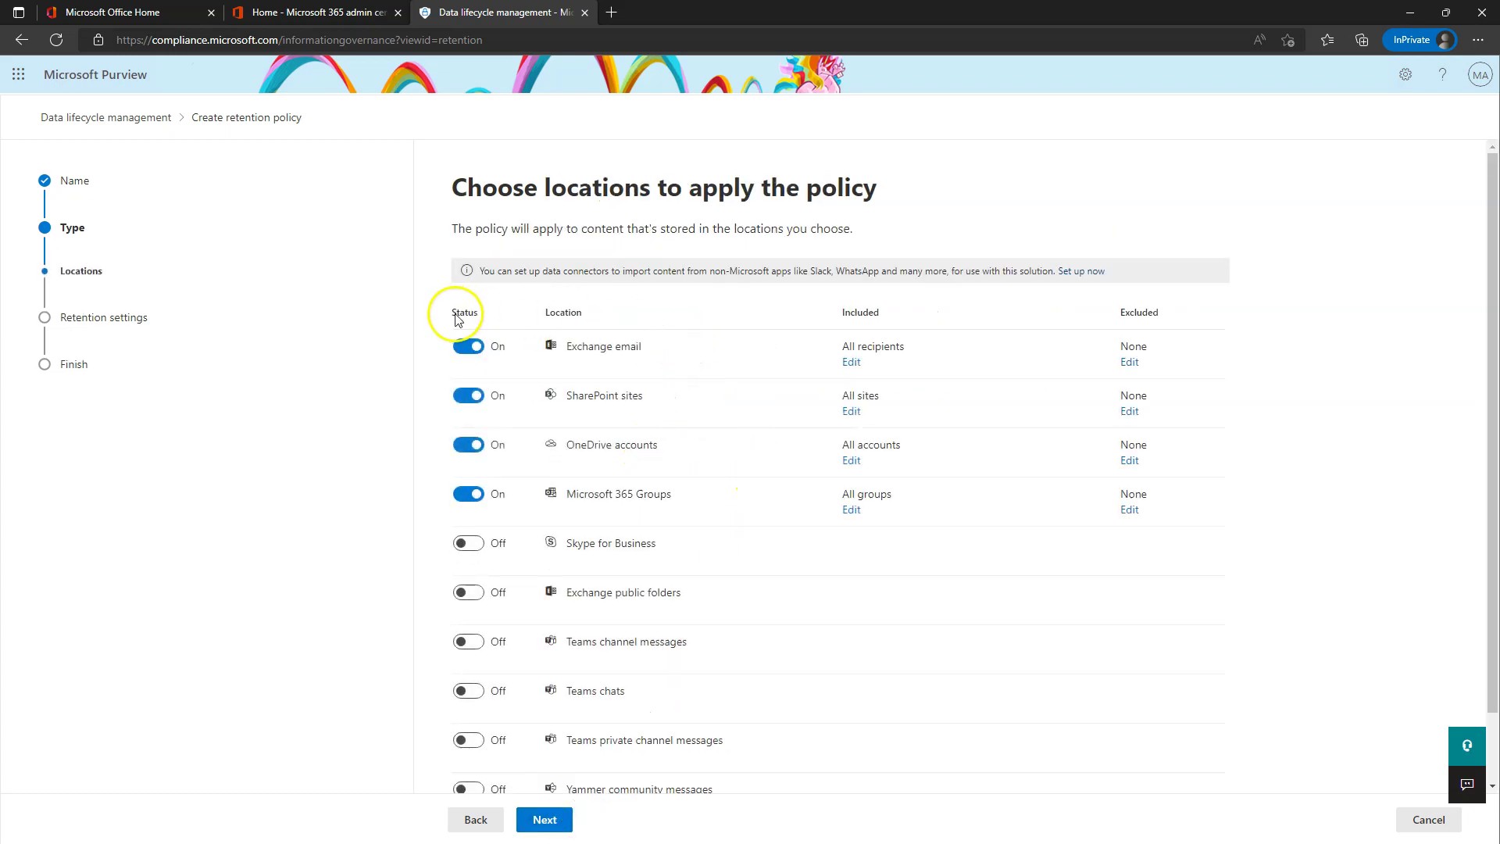
- Turn off Microsoft 365 Groups, SharePoint sites and OneDrive accounts, and open Exchange email's included recipients
scroll(547, 438, down, 1)
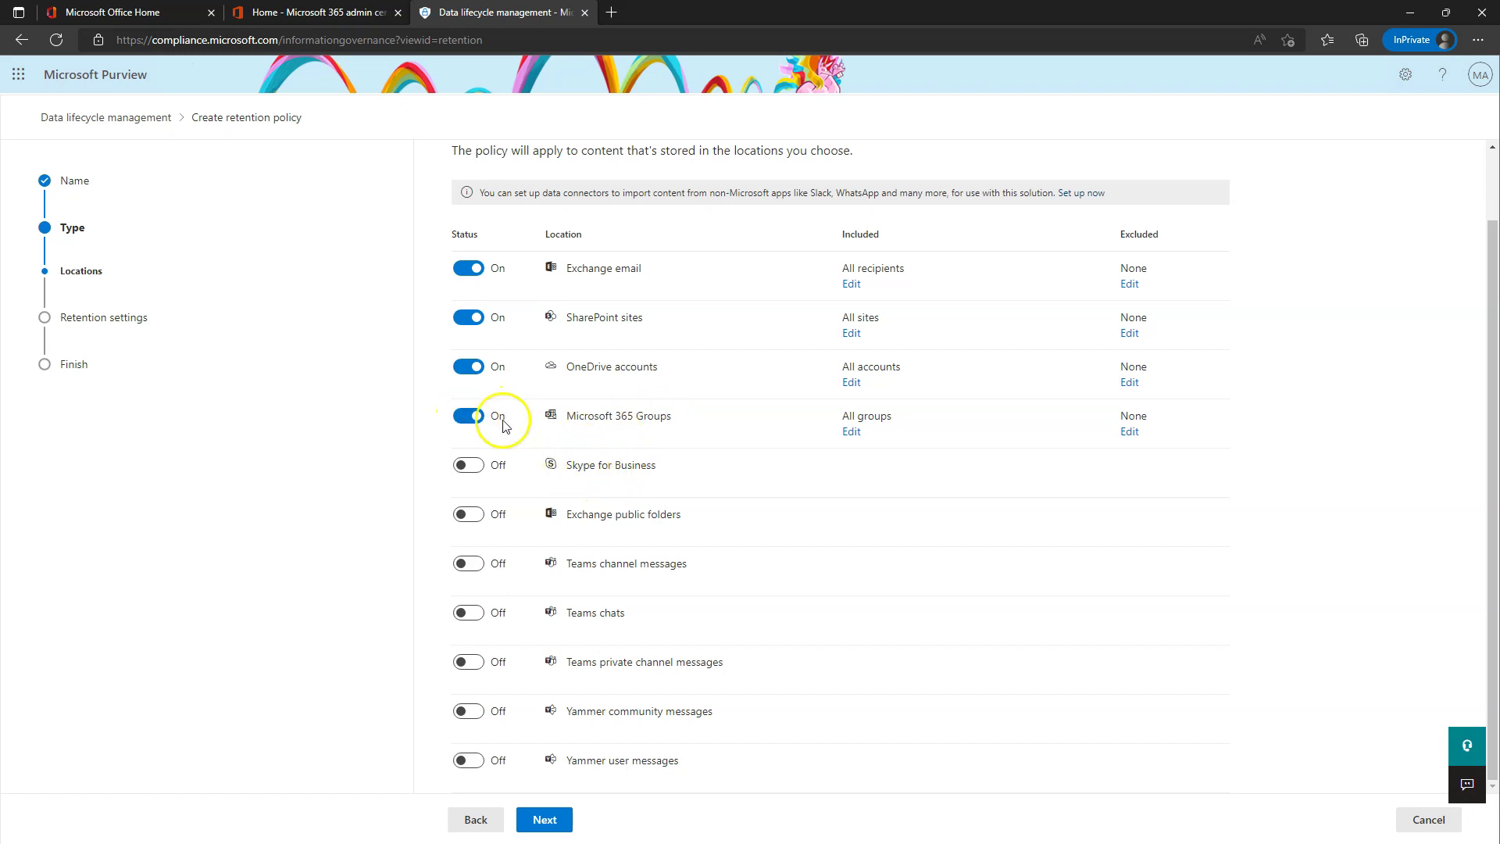
click(466, 418)
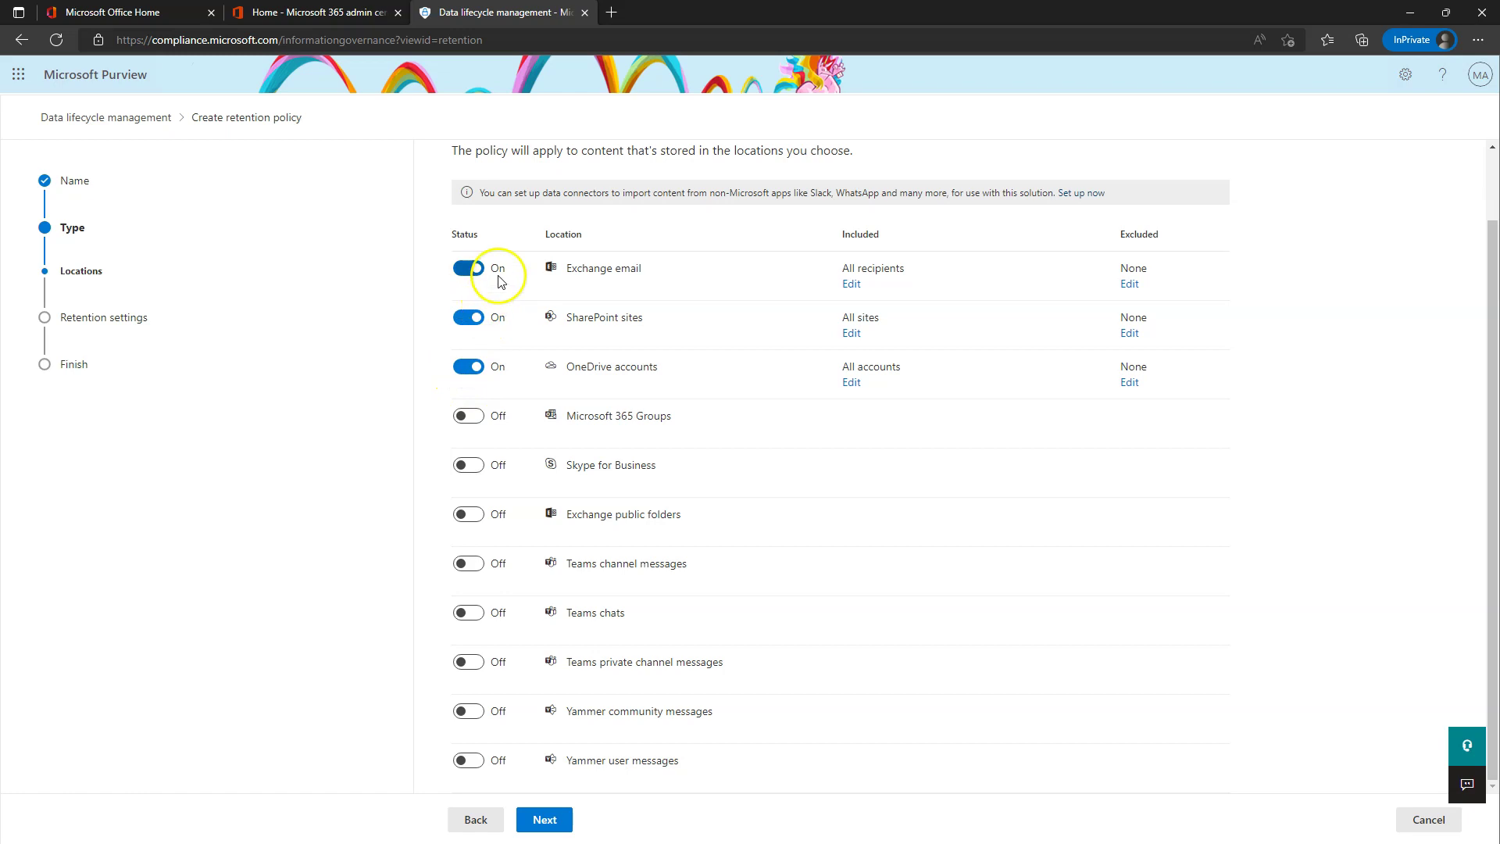
click(470, 319)
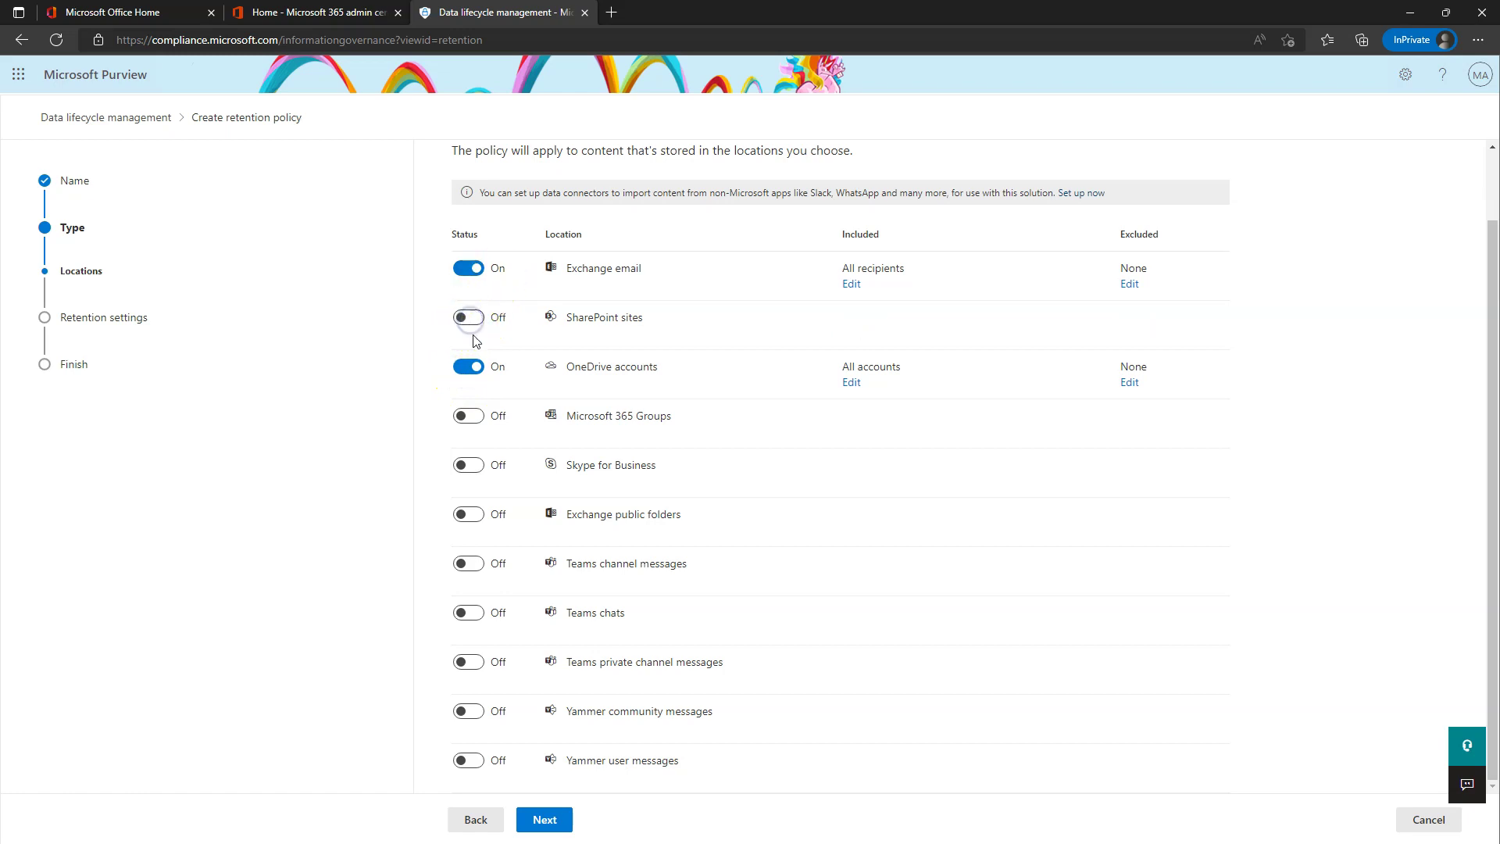
click(469, 367)
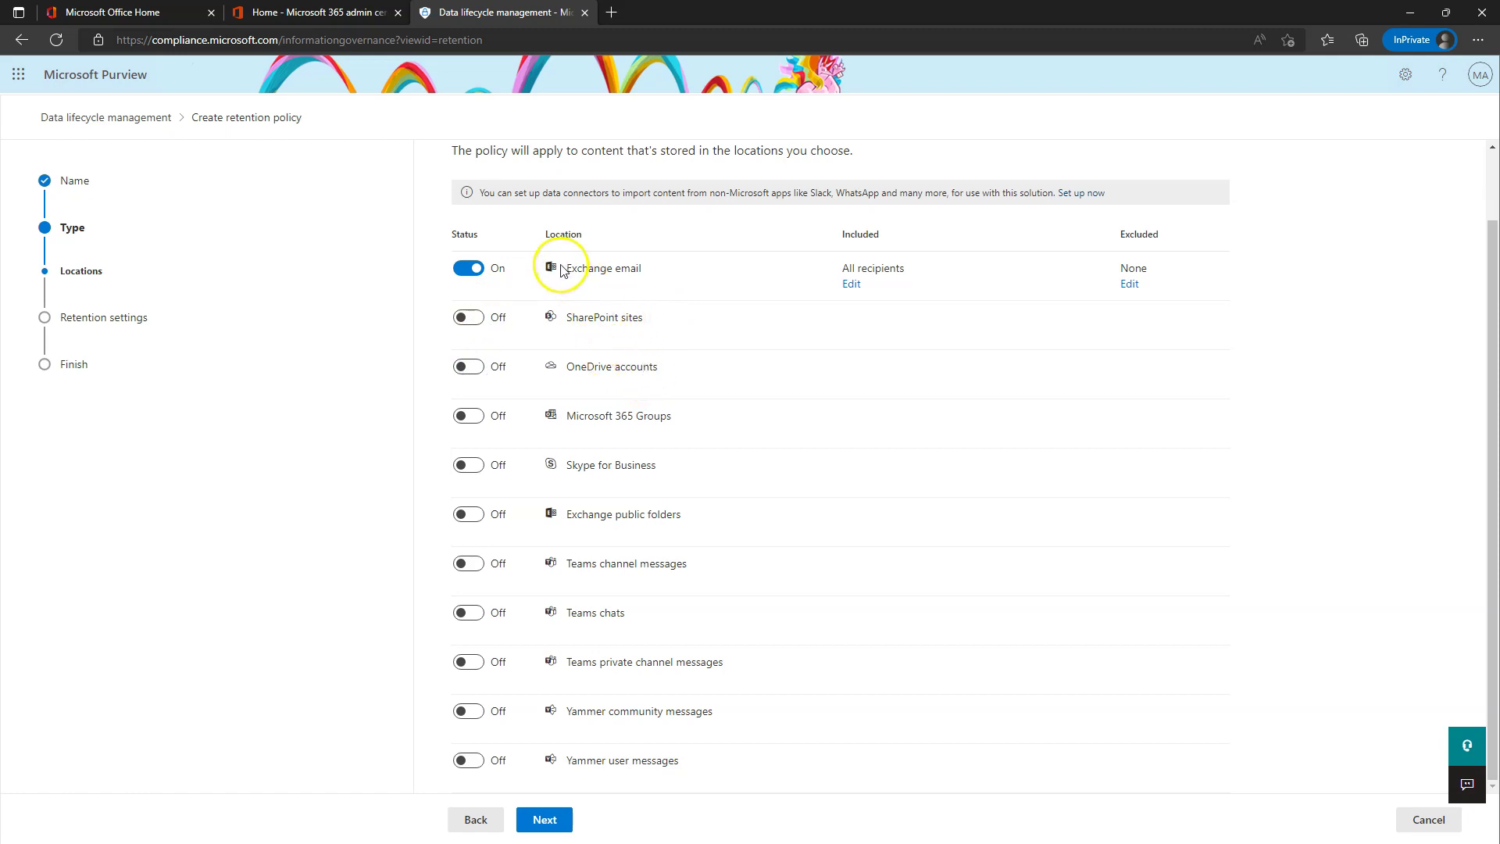
scroll(700, 466, up, 1)
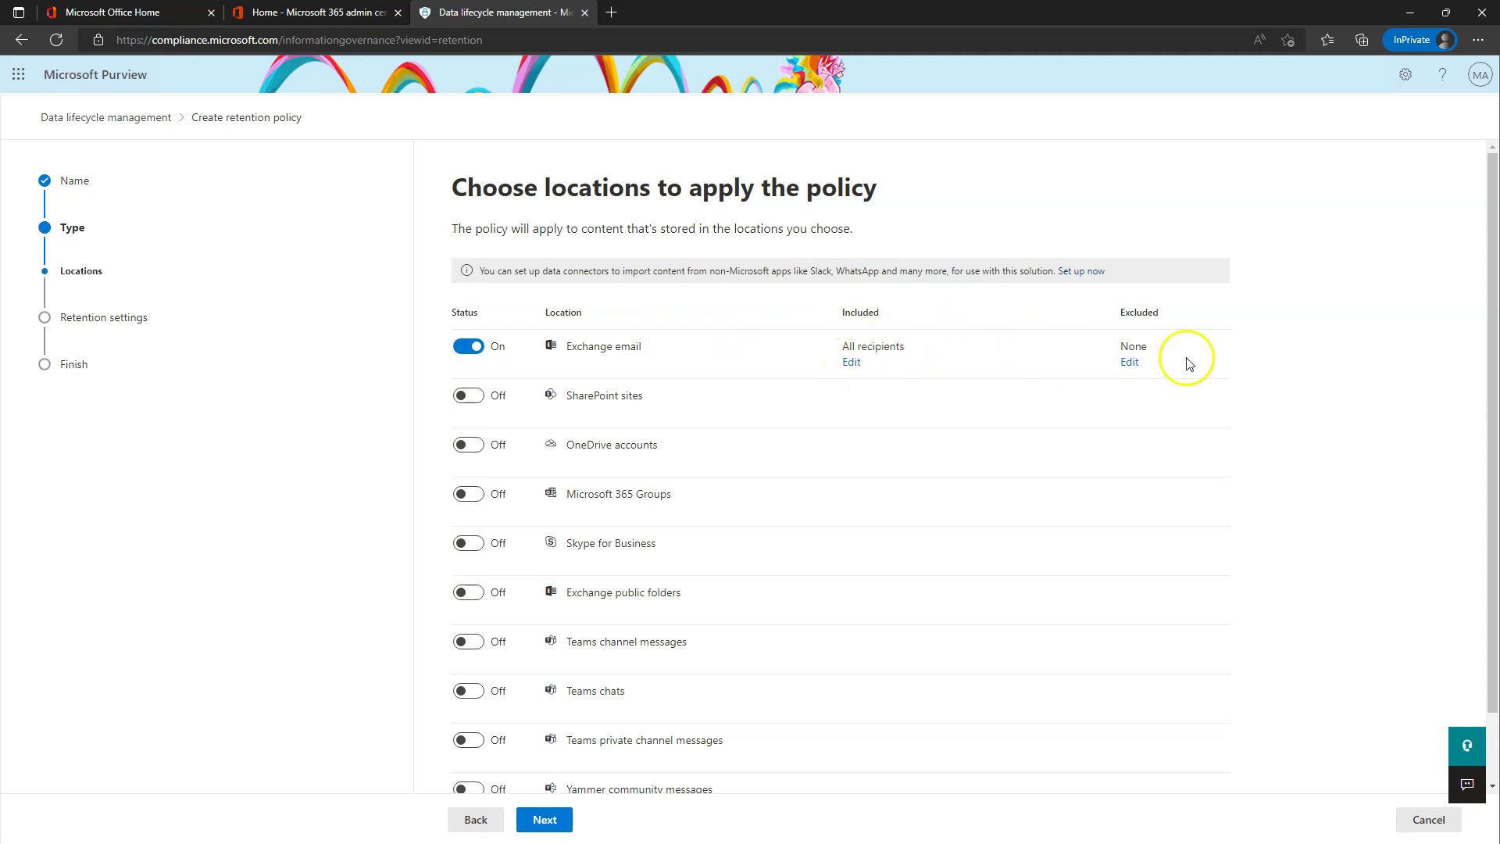
click(850, 362)
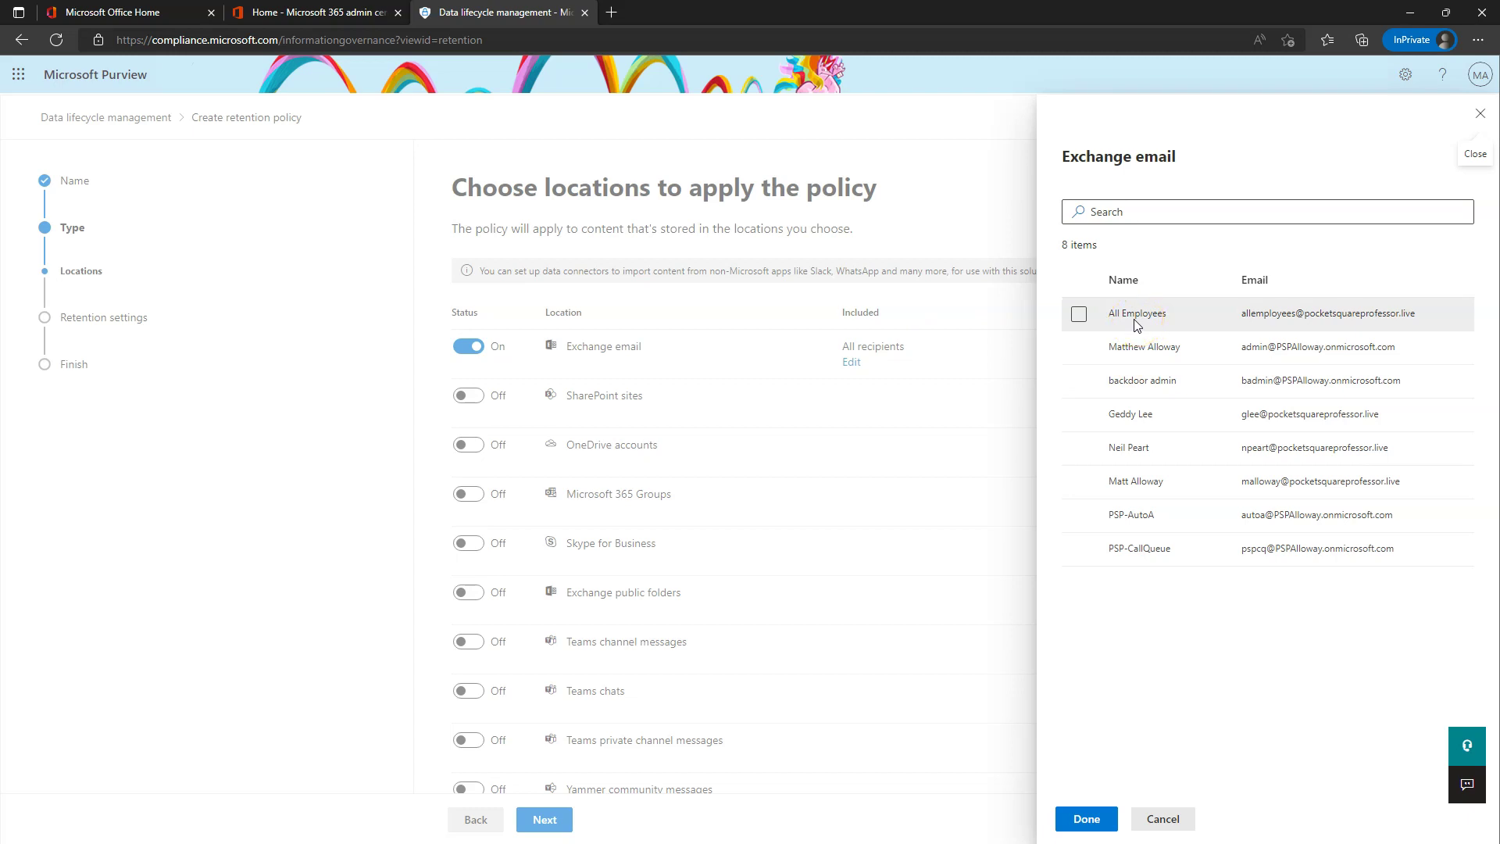
- Untick All Employees, then cancel the Exchange email recipient panel so nothing changes
click(1087, 322)
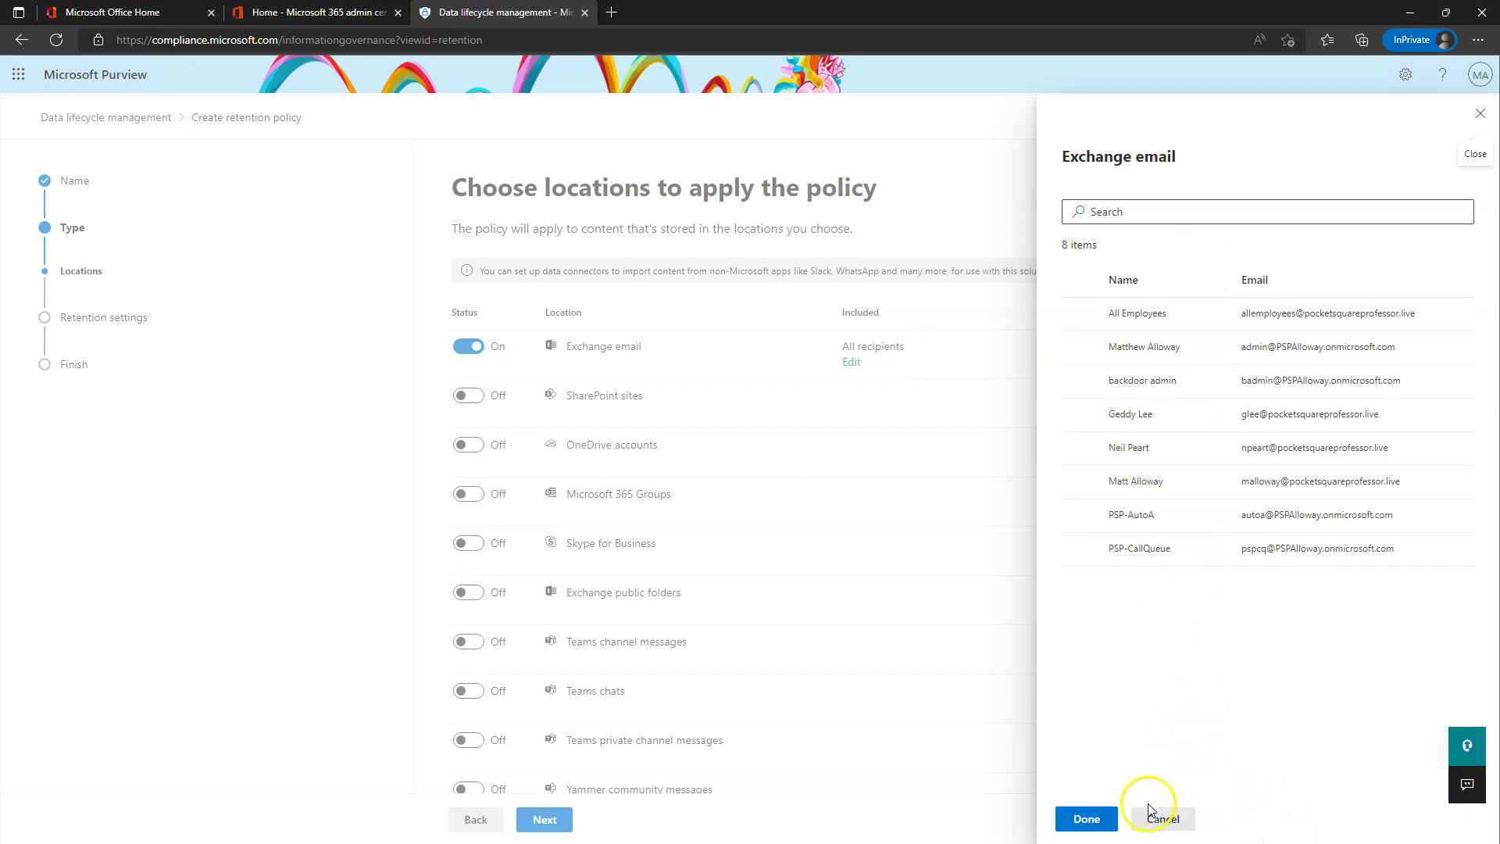
click(1172, 820)
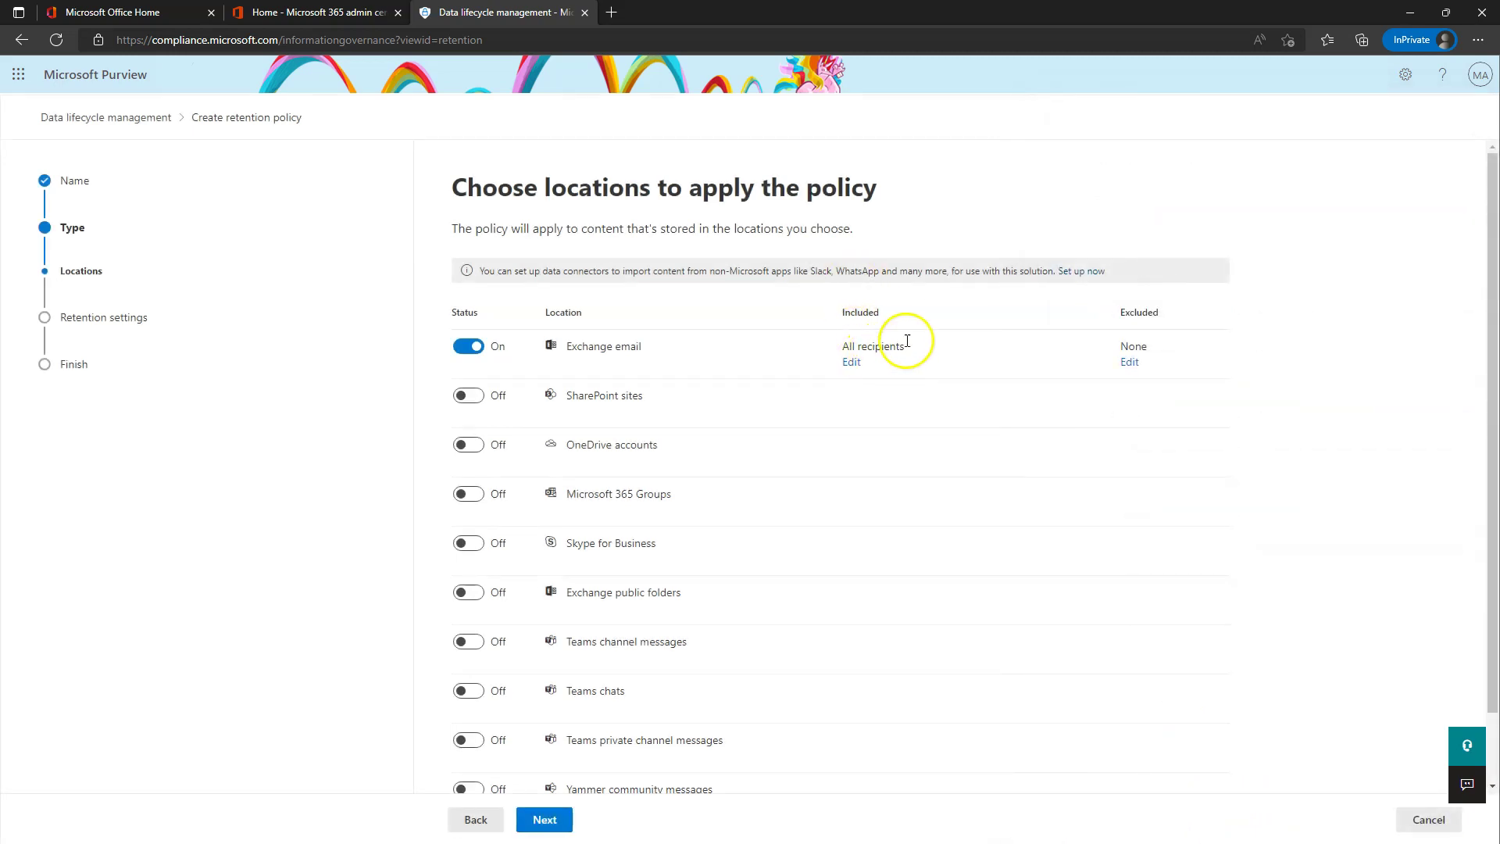
- On the retention settings step, set the retention period to 10 years
click(547, 818)
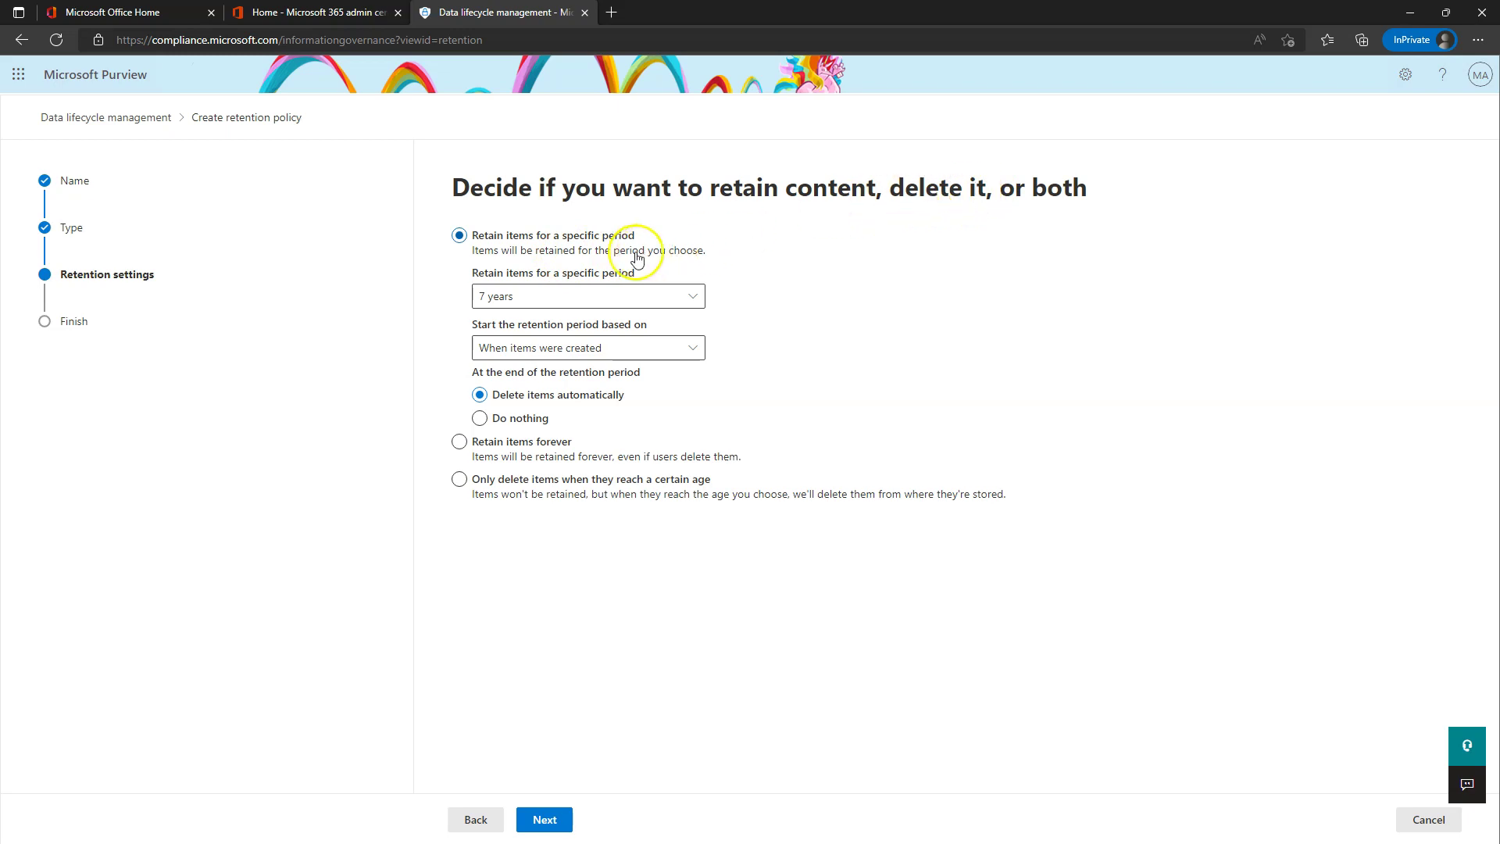
click(527, 294)
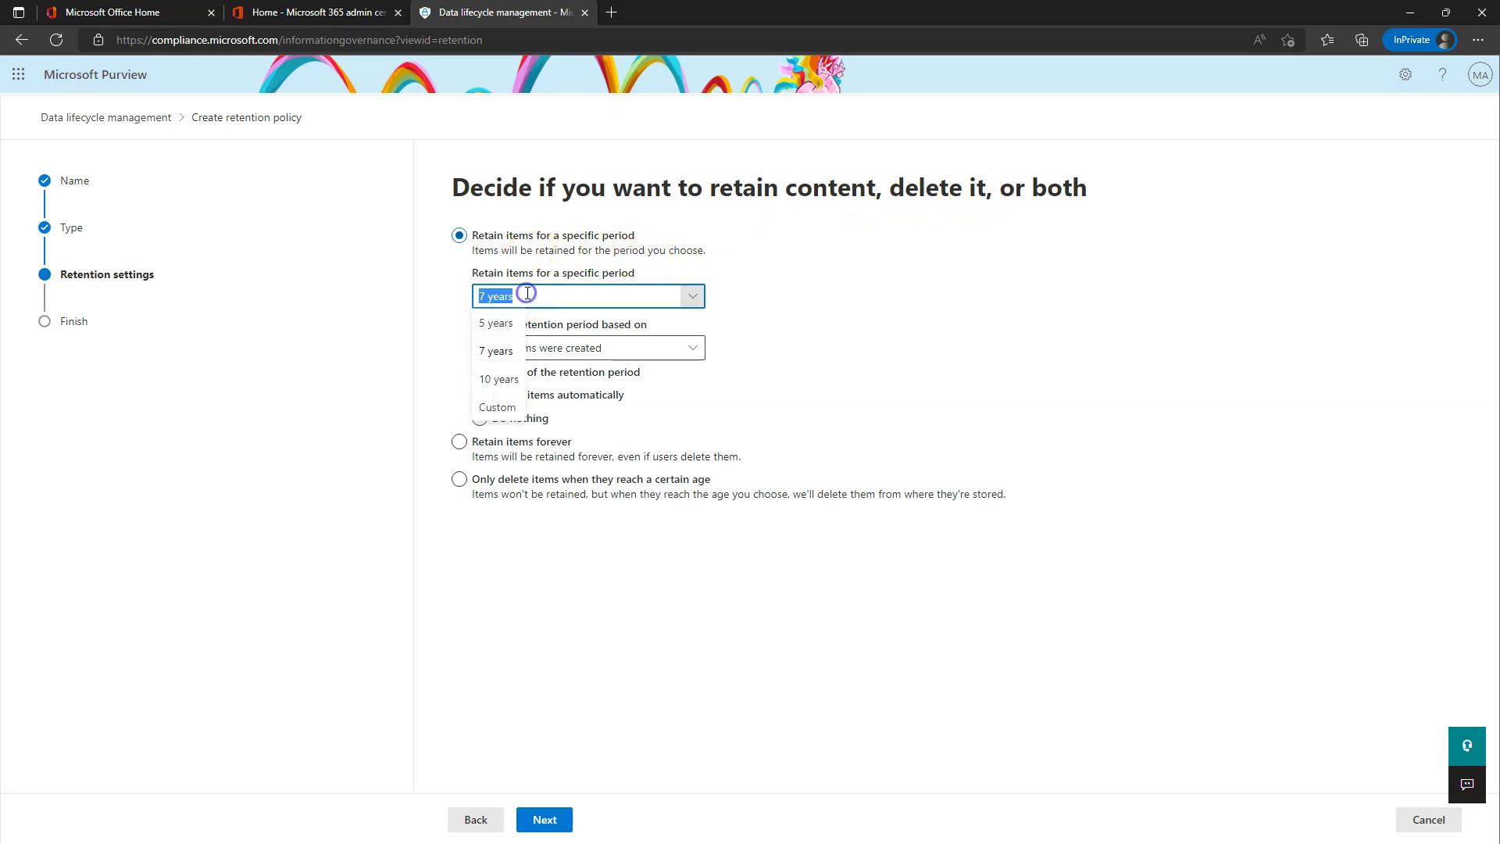
click(508, 375)
click(691, 296)
click(504, 408)
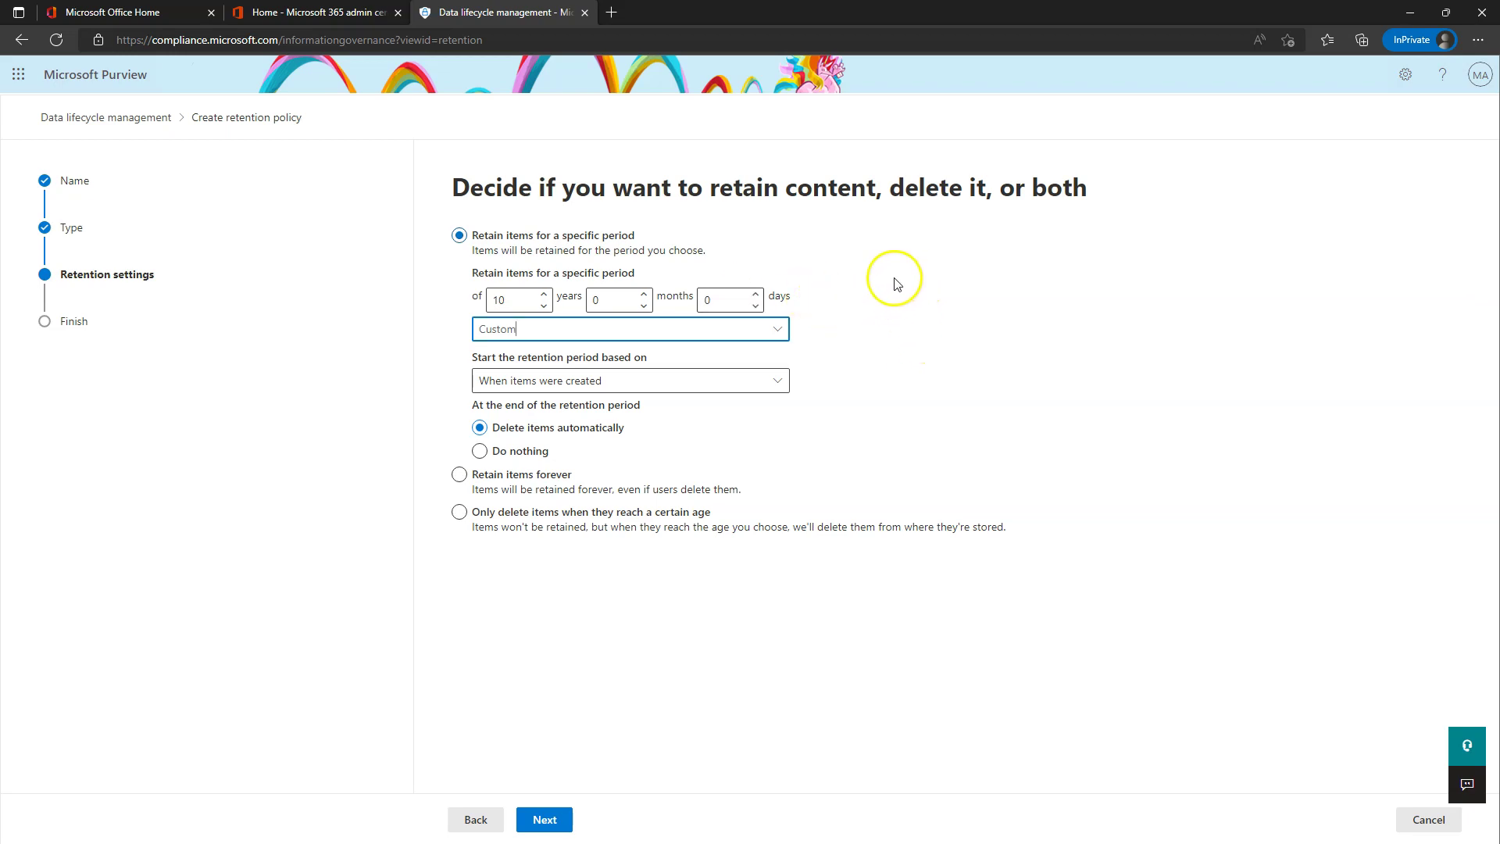
click(587, 327)
click(497, 415)
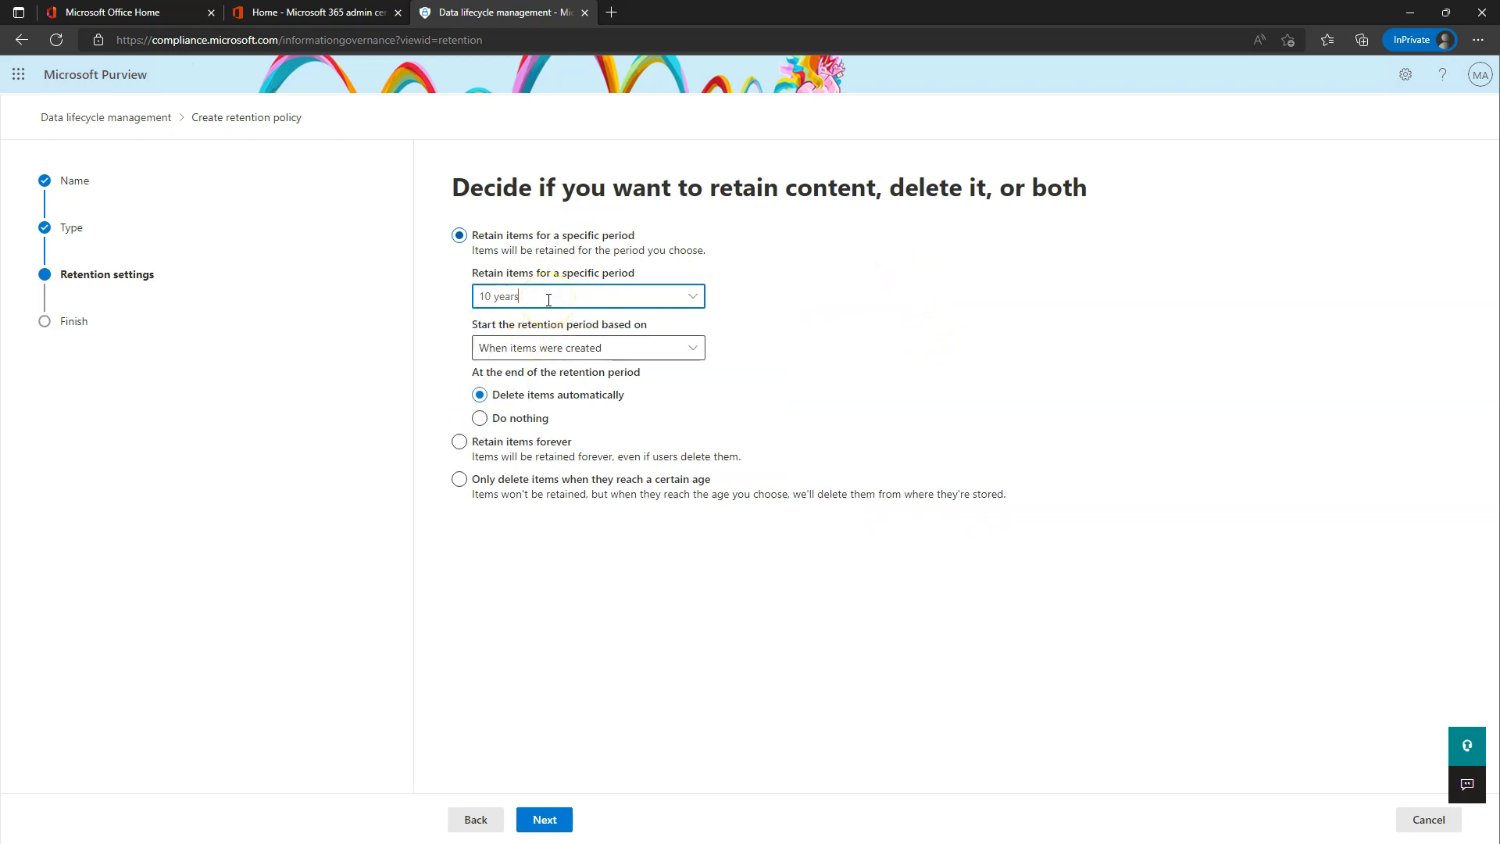
click(614, 349)
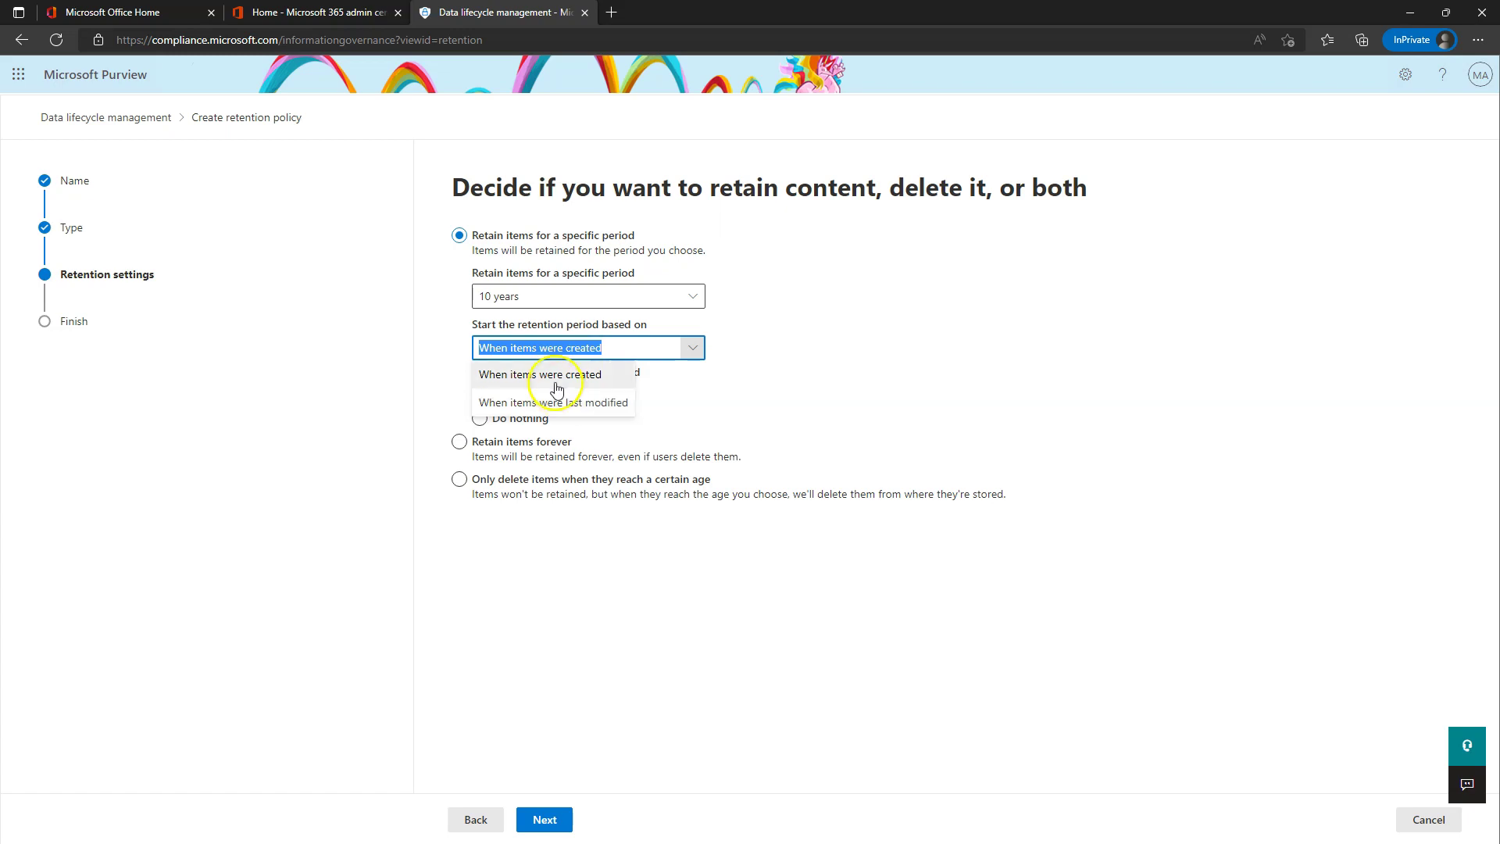
click(529, 374)
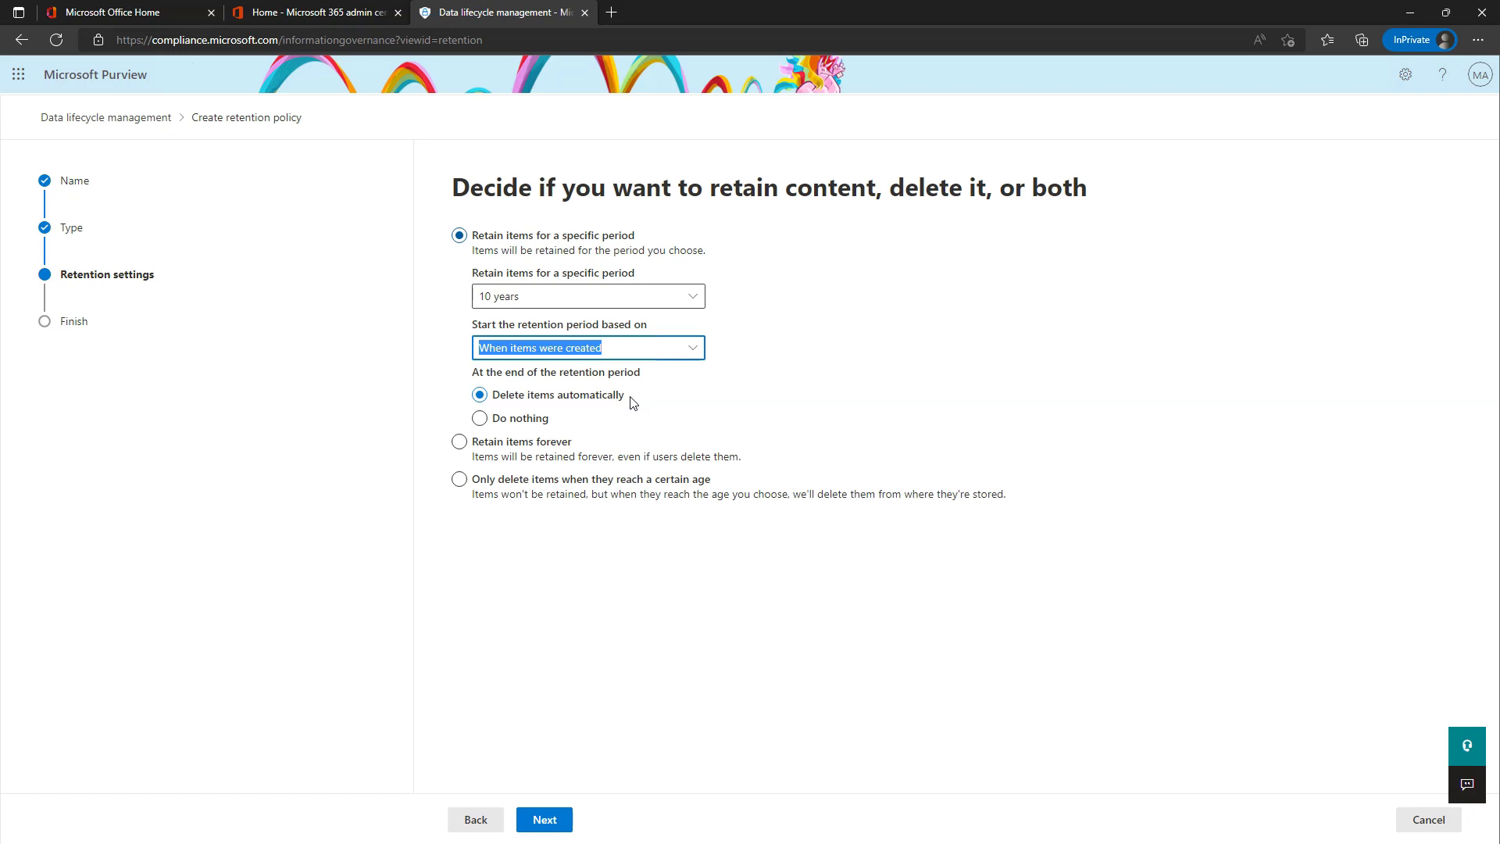
click(907, 387)
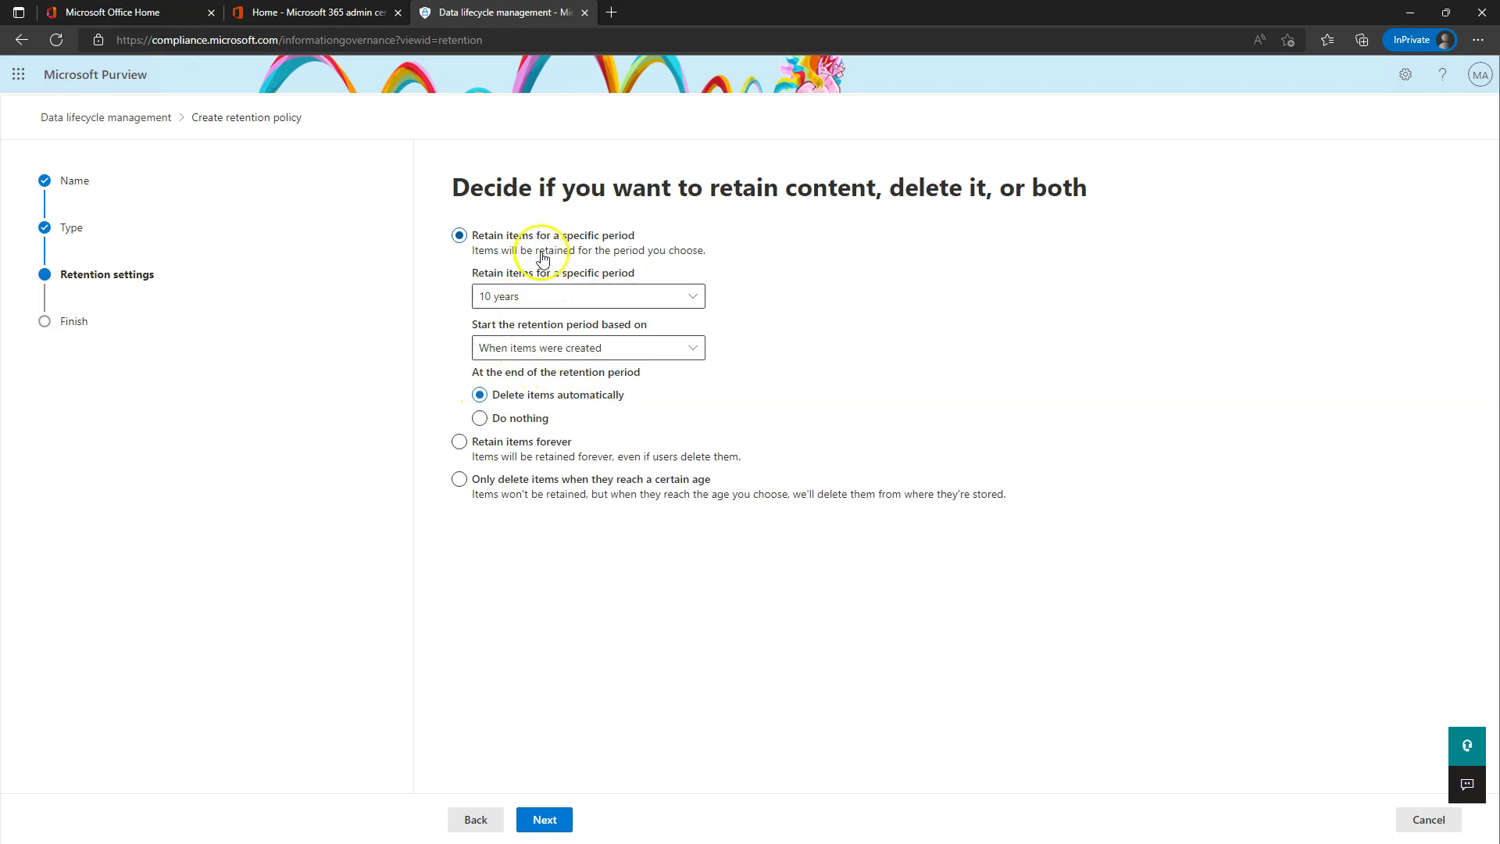
click(535, 297)
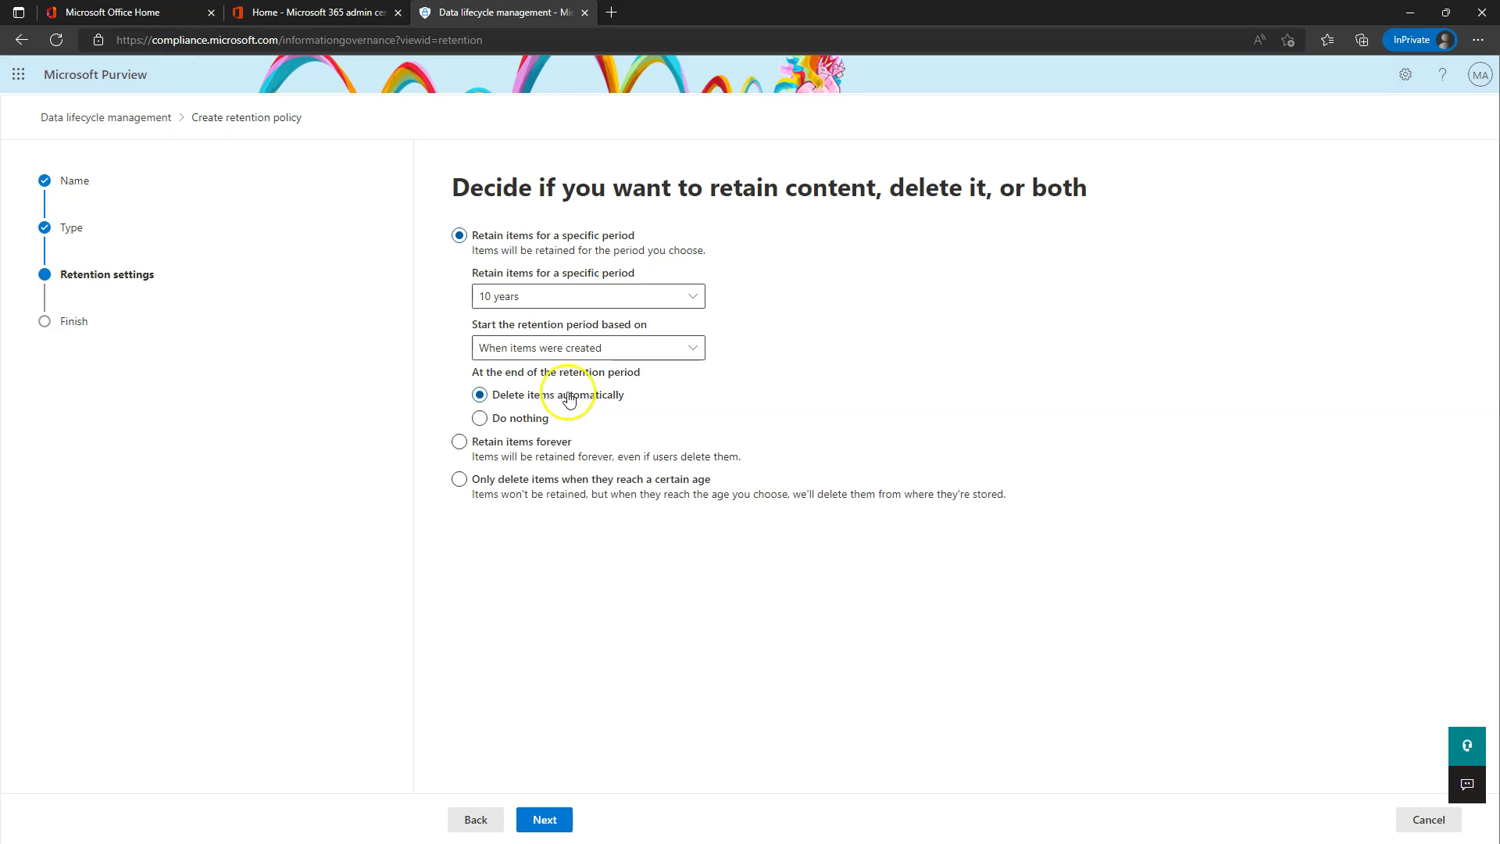
- Choose 'Do nothing' after retention, then switch to retaining items forever
click(479, 419)
click(491, 443)
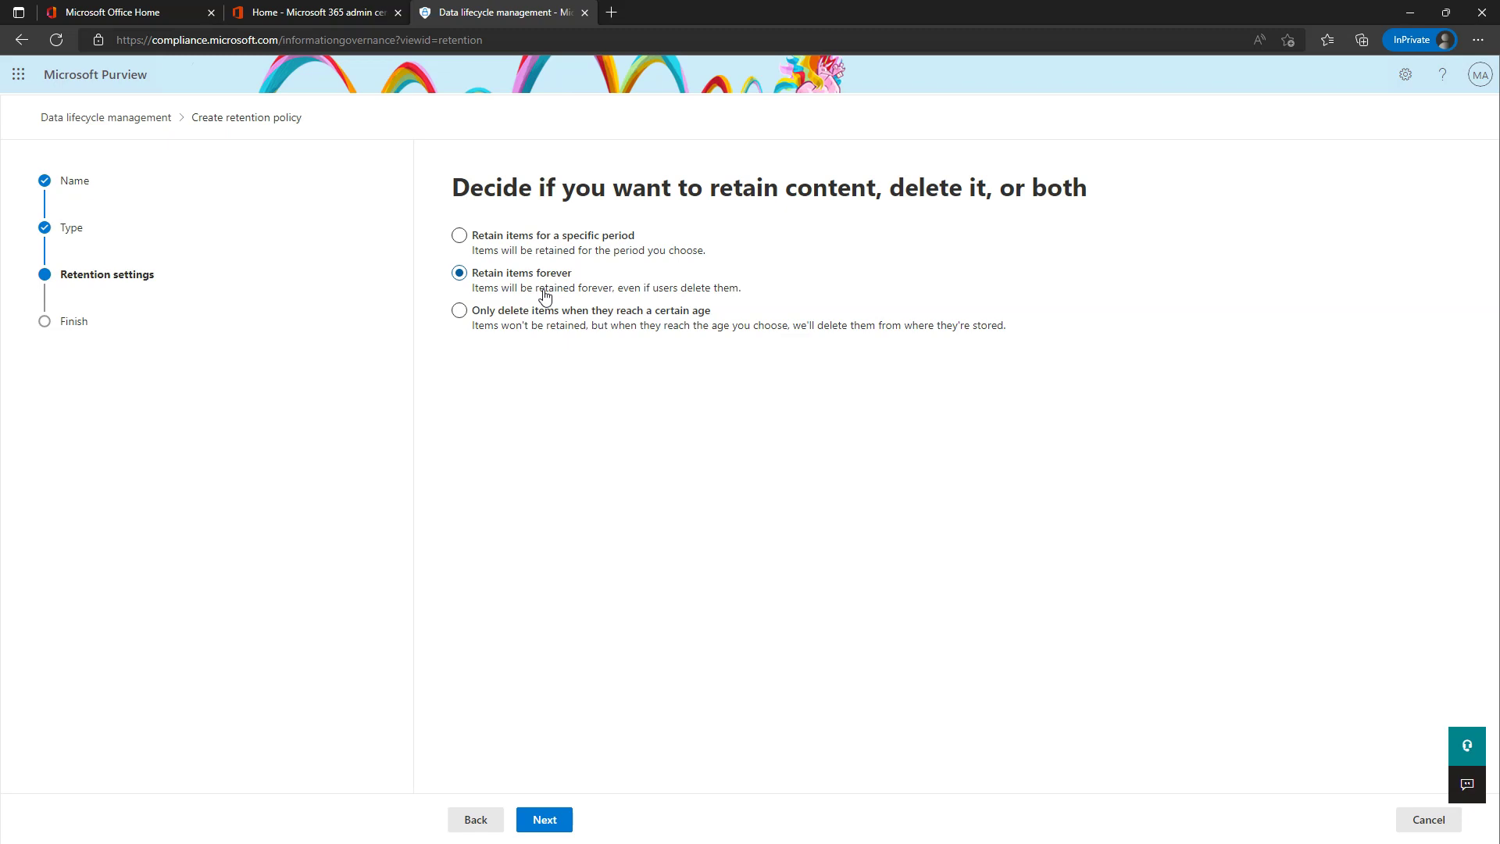
- Try deleting only items older than 10 years, then revert to retain-for-period with automatic deletion
click(459, 310)
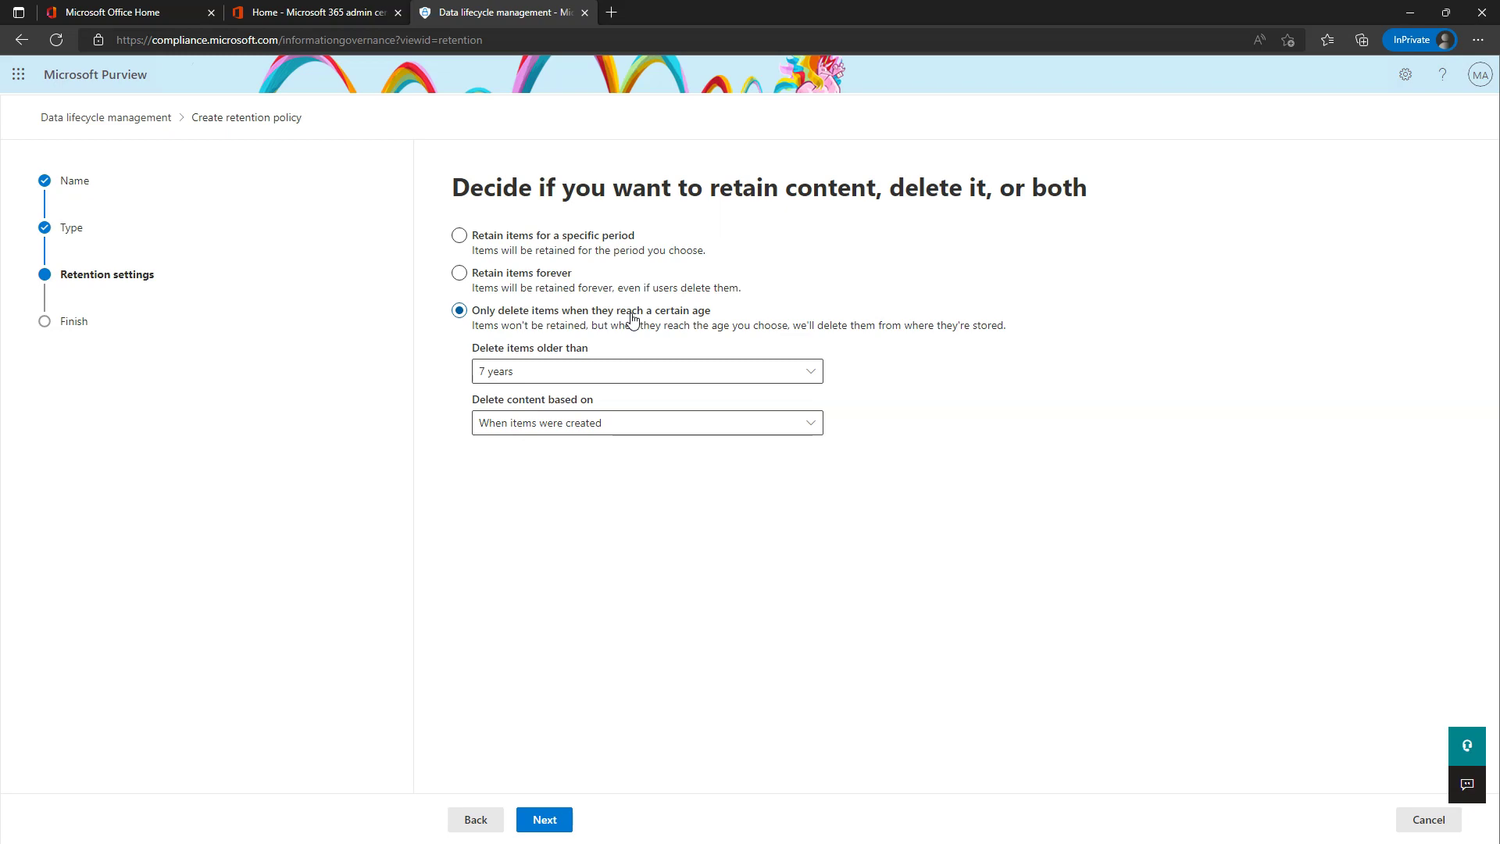
click(576, 368)
click(505, 457)
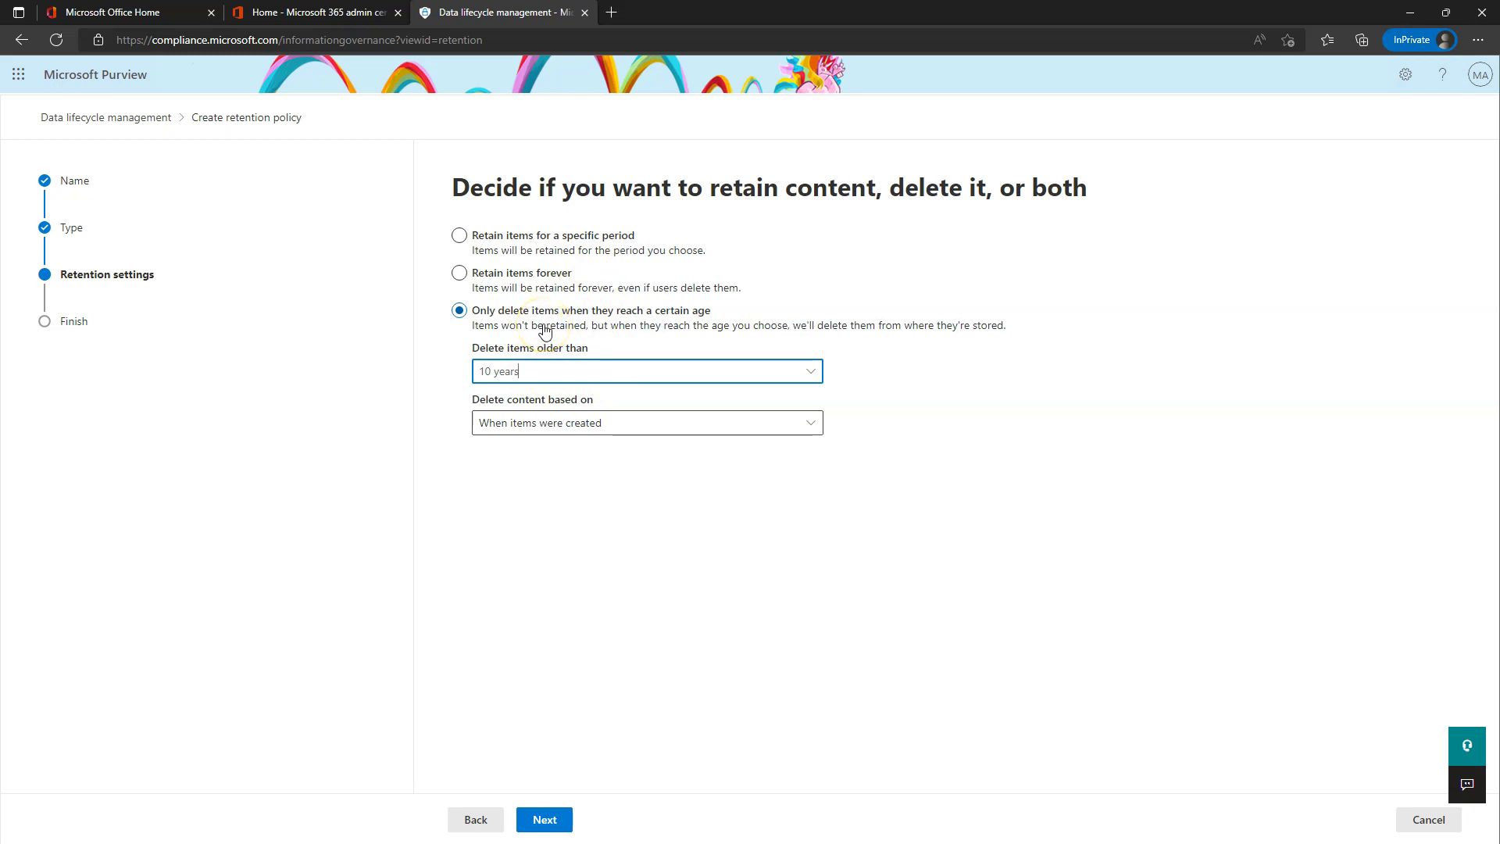
click(480, 240)
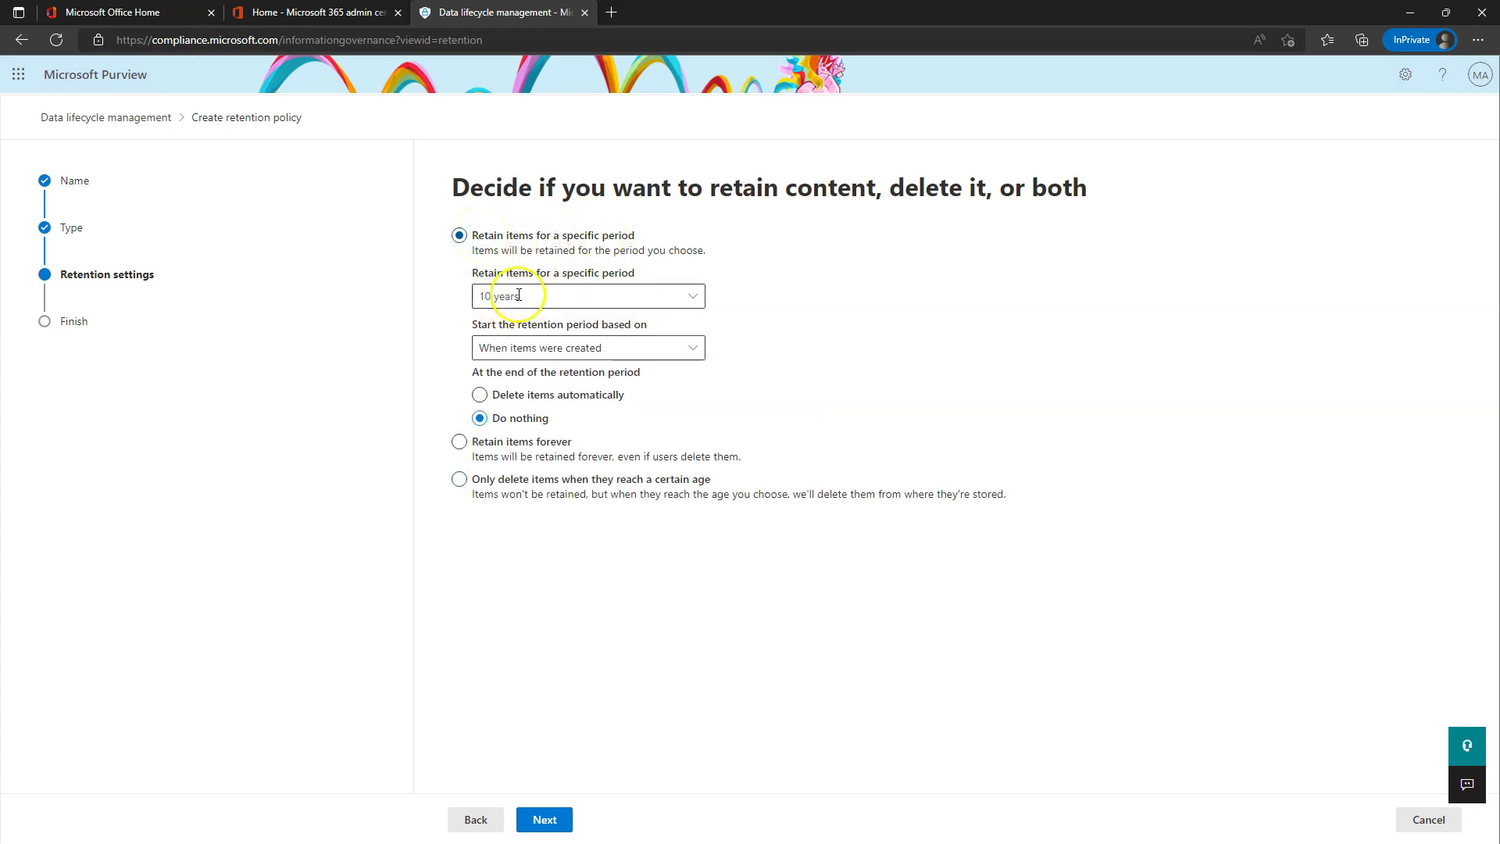
click(480, 395)
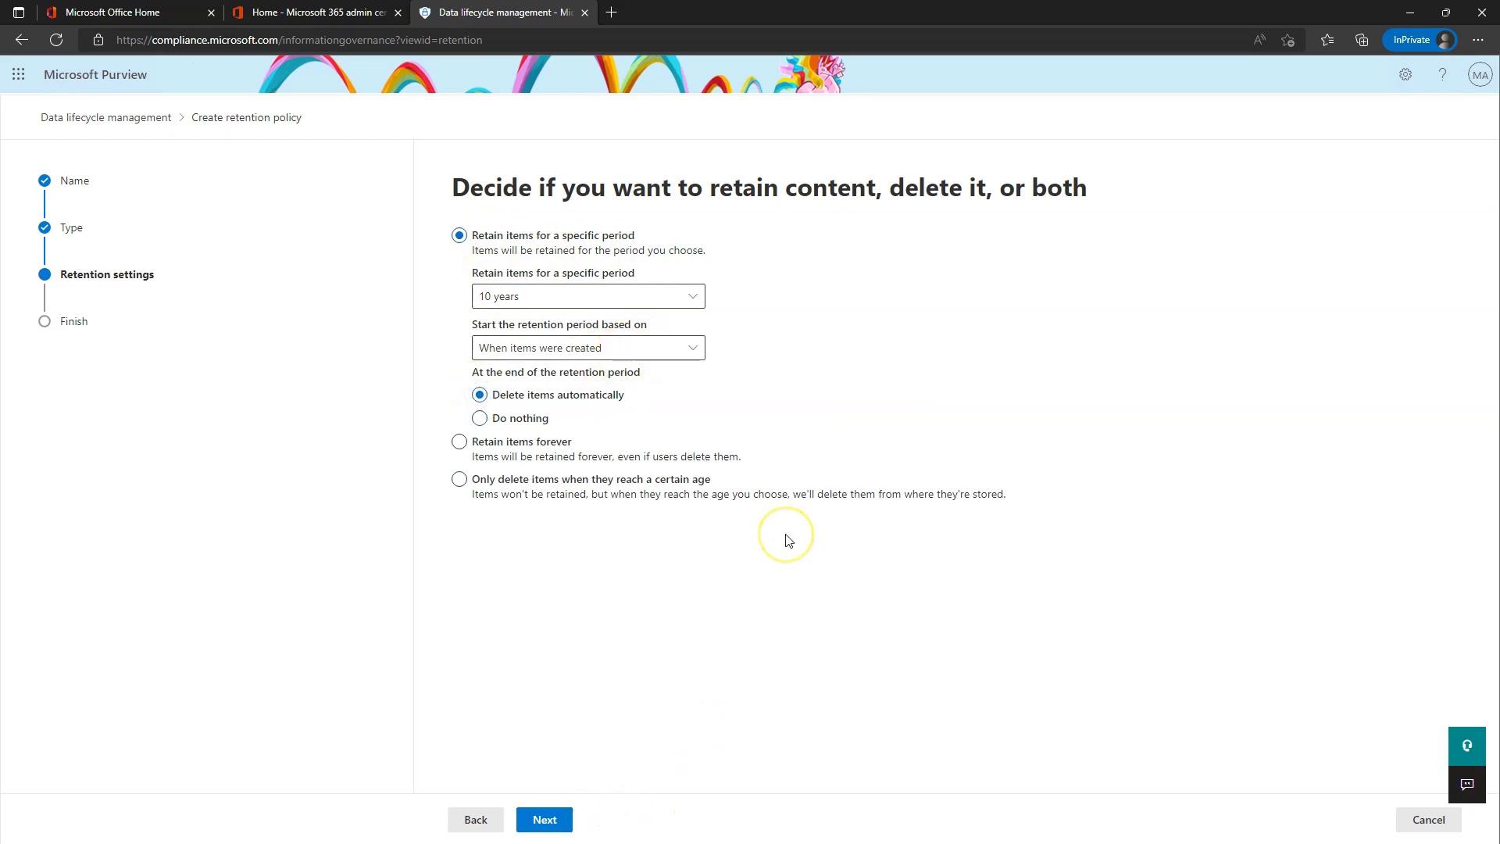
click(485, 822)
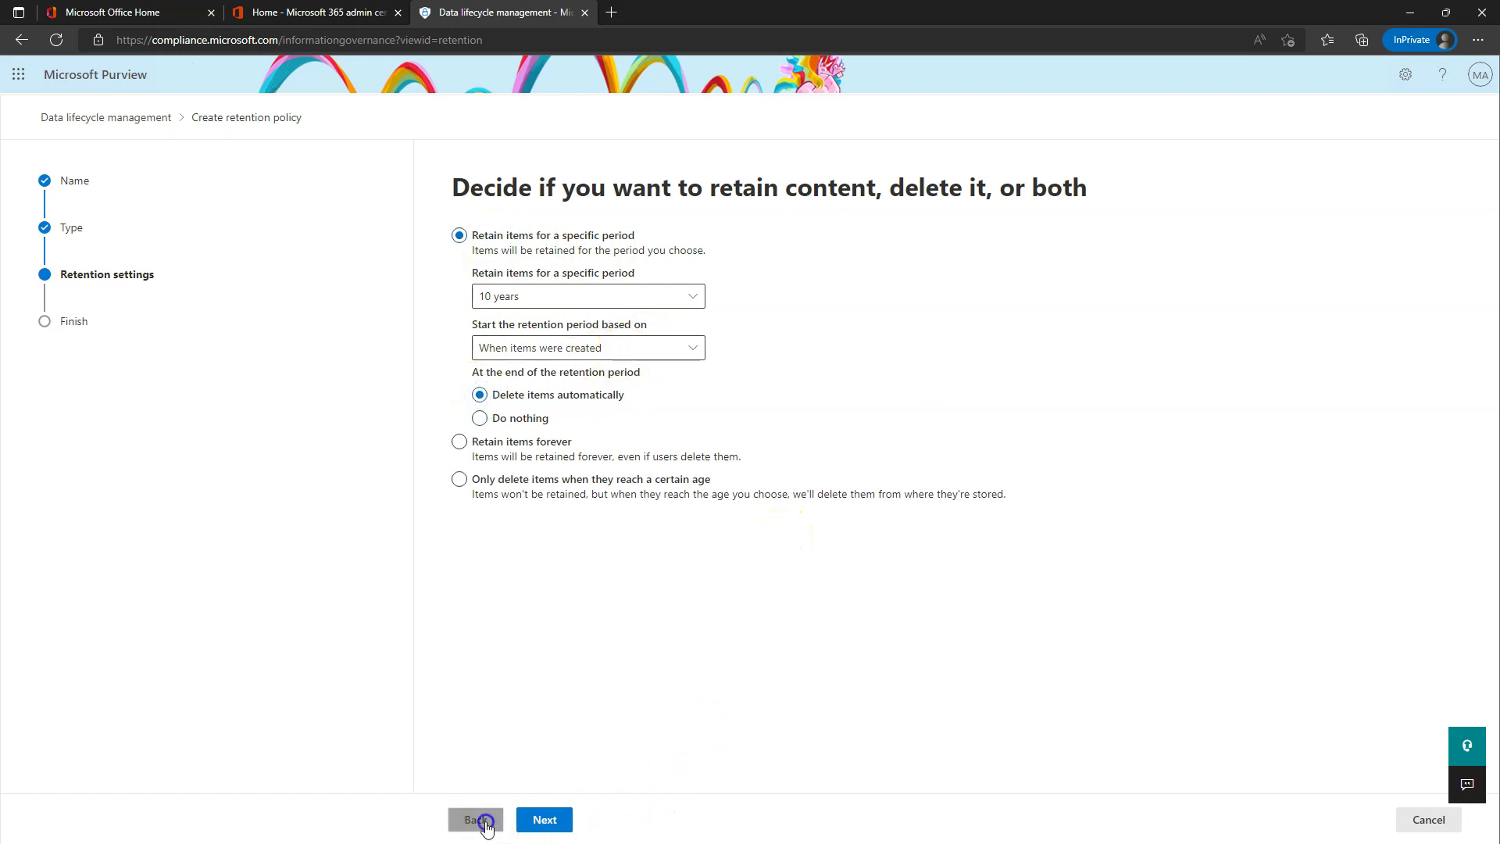
click(544, 820)
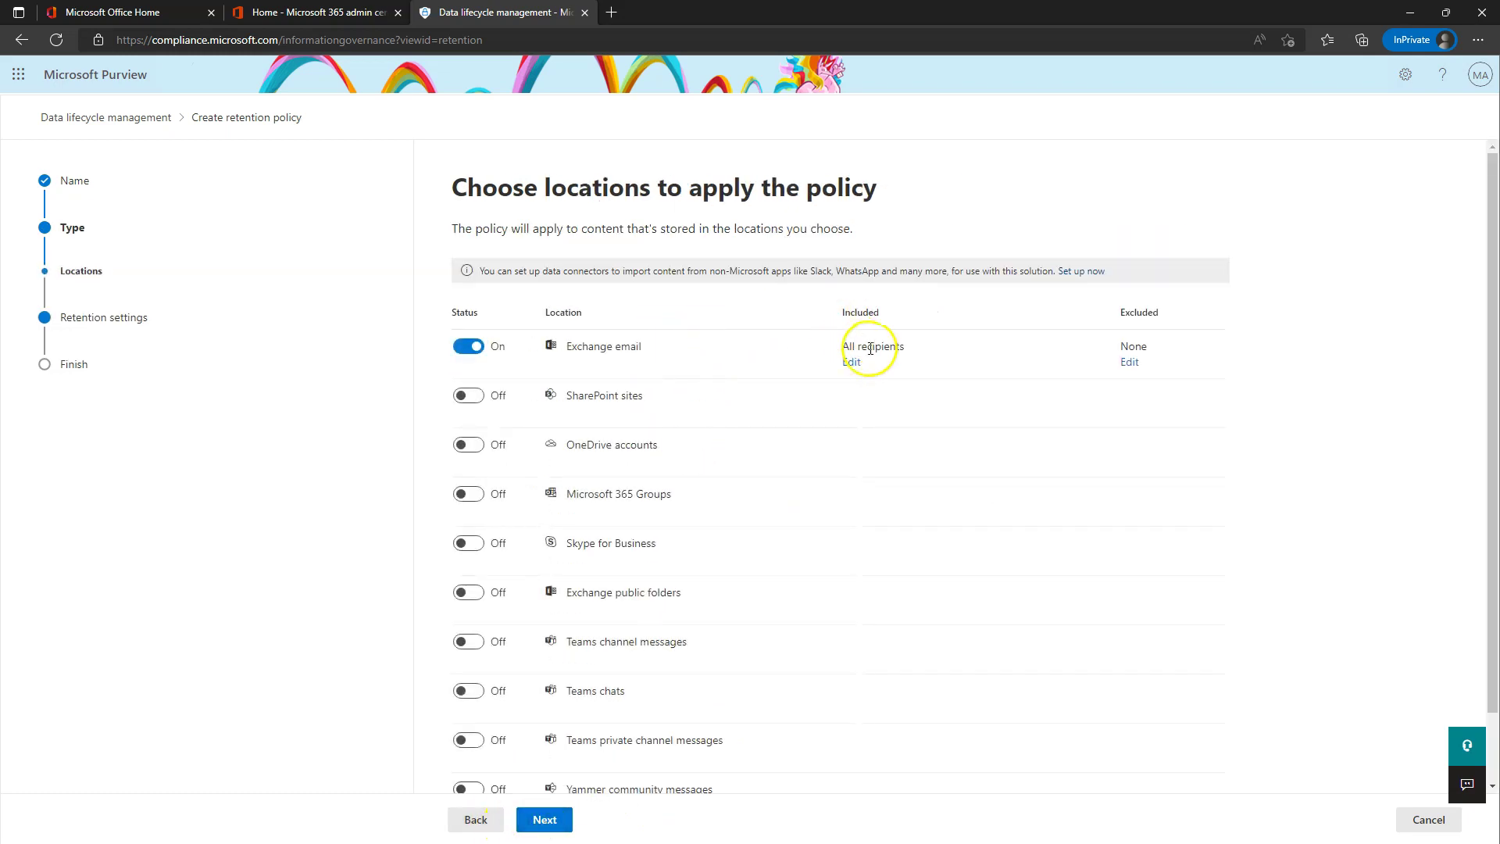
click(549, 822)
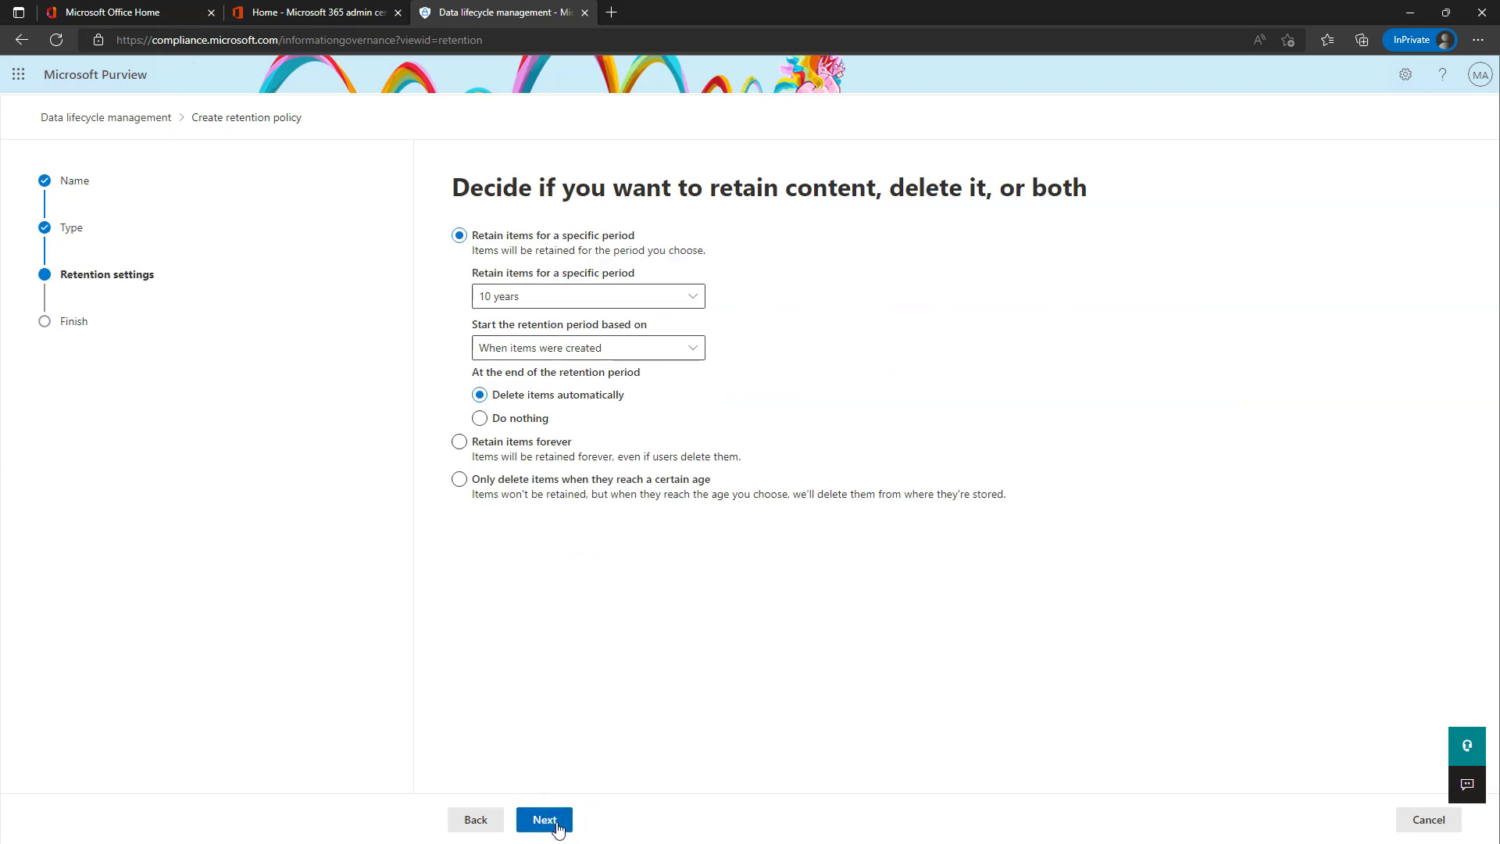
click(558, 828)
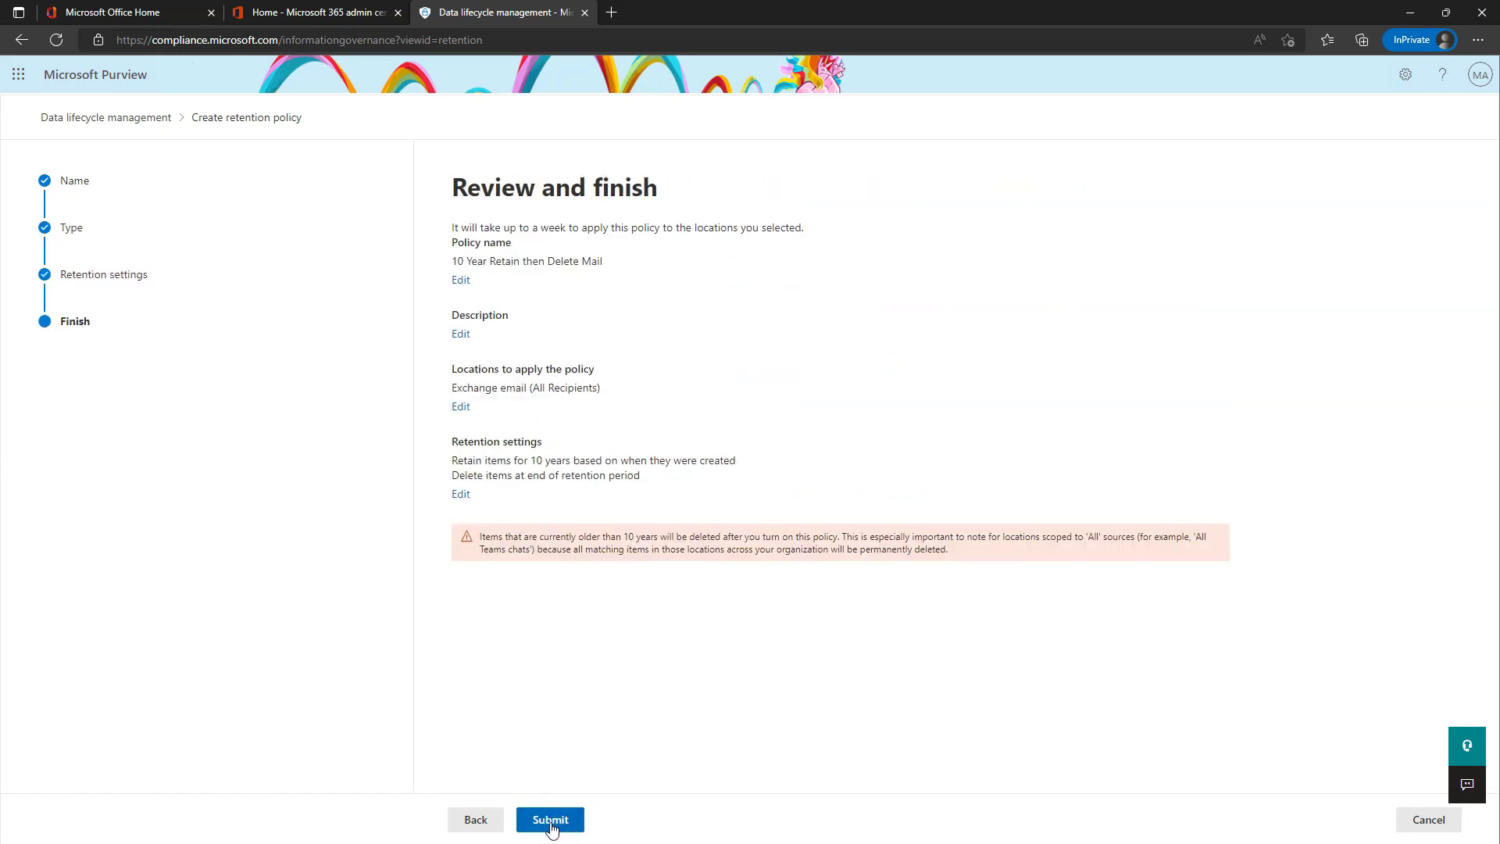
click(551, 821)
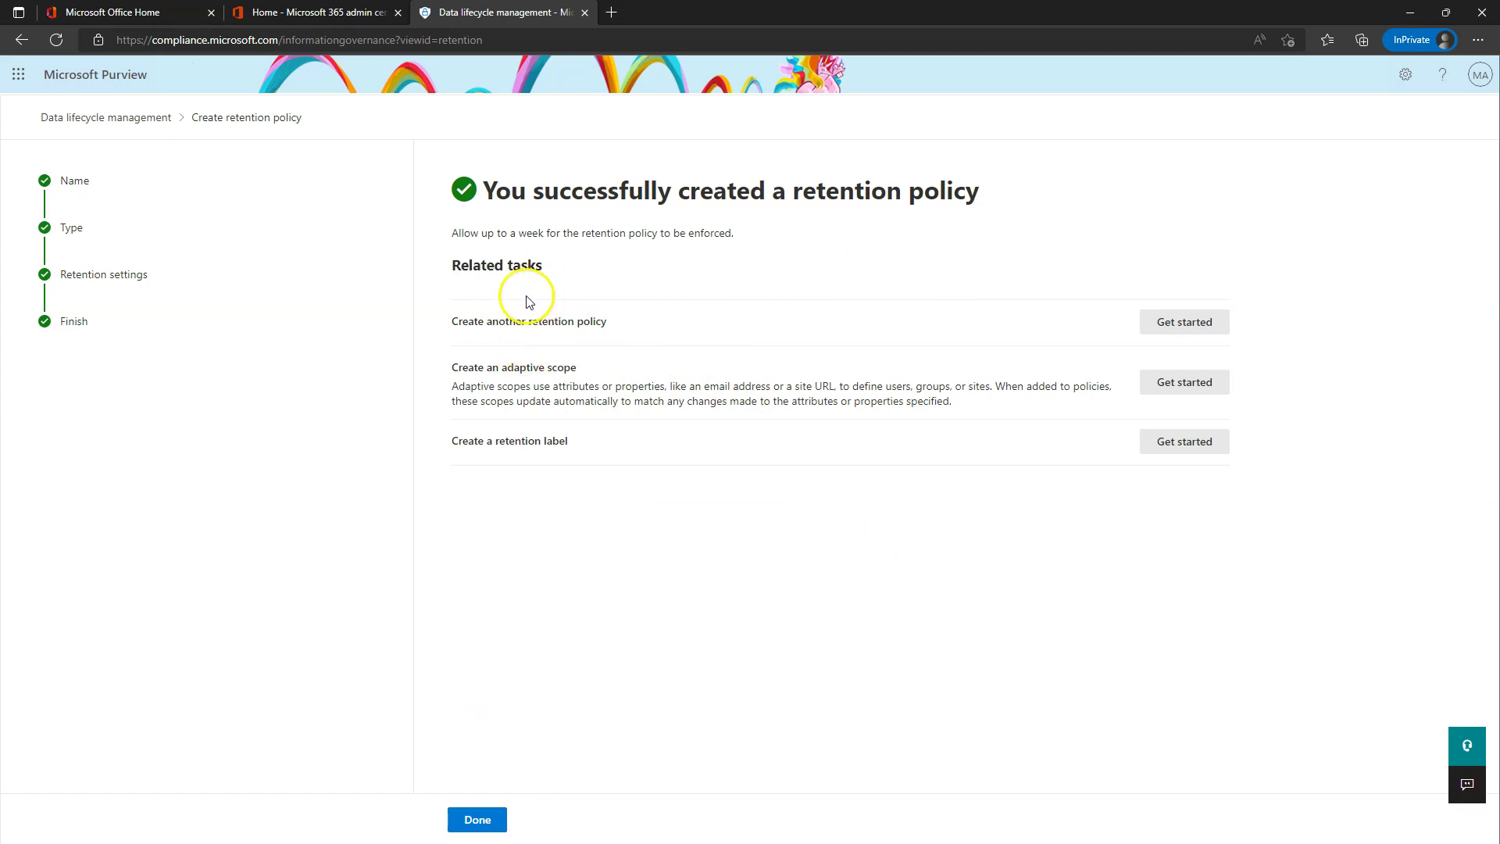
- Read the week-long enforcement note, then finish so '10 Year Retain then Delete Mail' is listed
drag(450, 232, 741, 236)
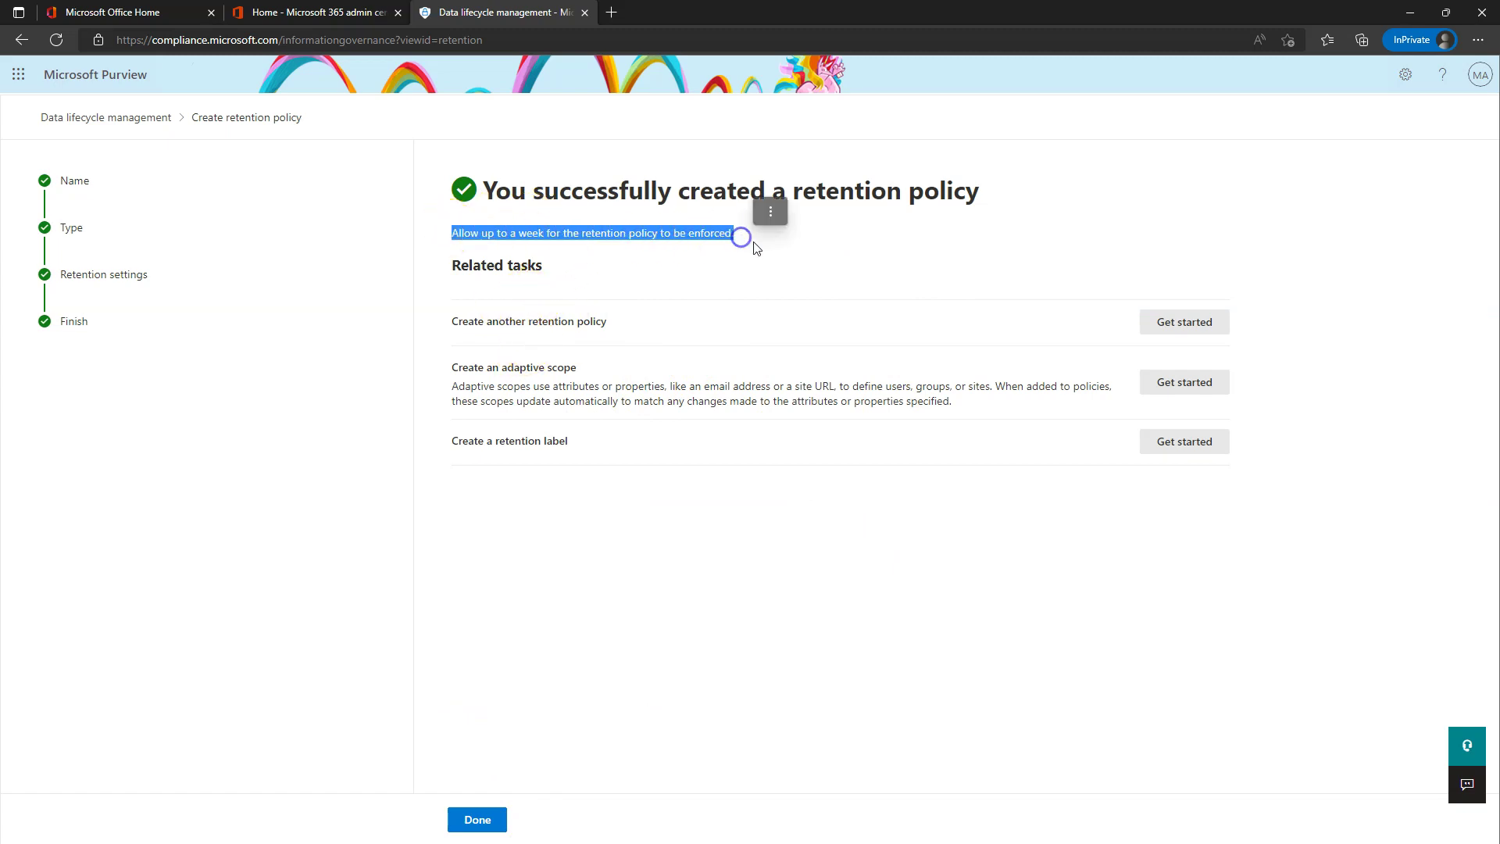
click(694, 247)
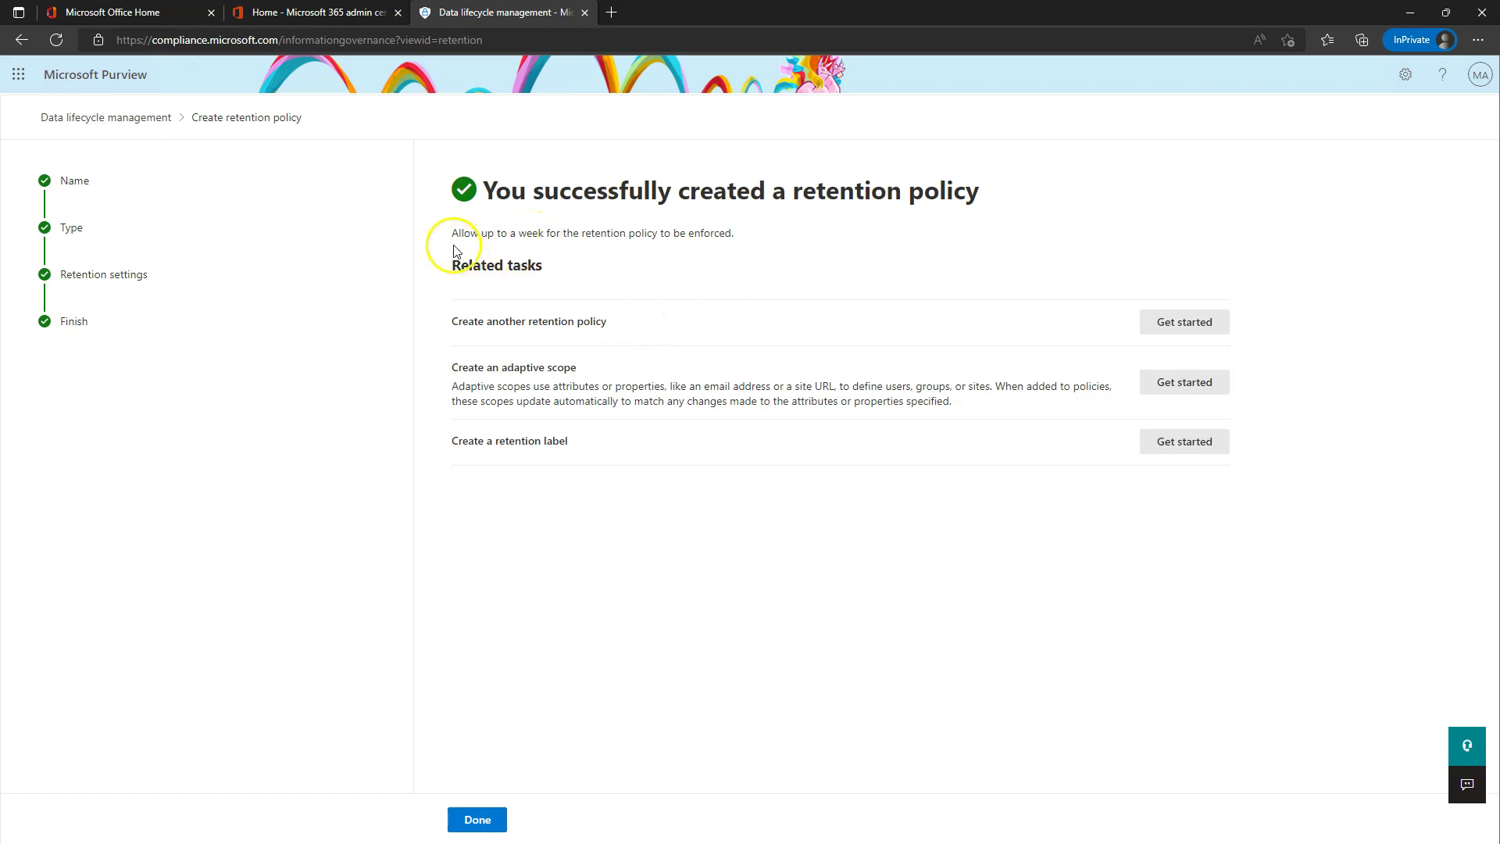
drag(455, 250, 807, 258)
click(706, 268)
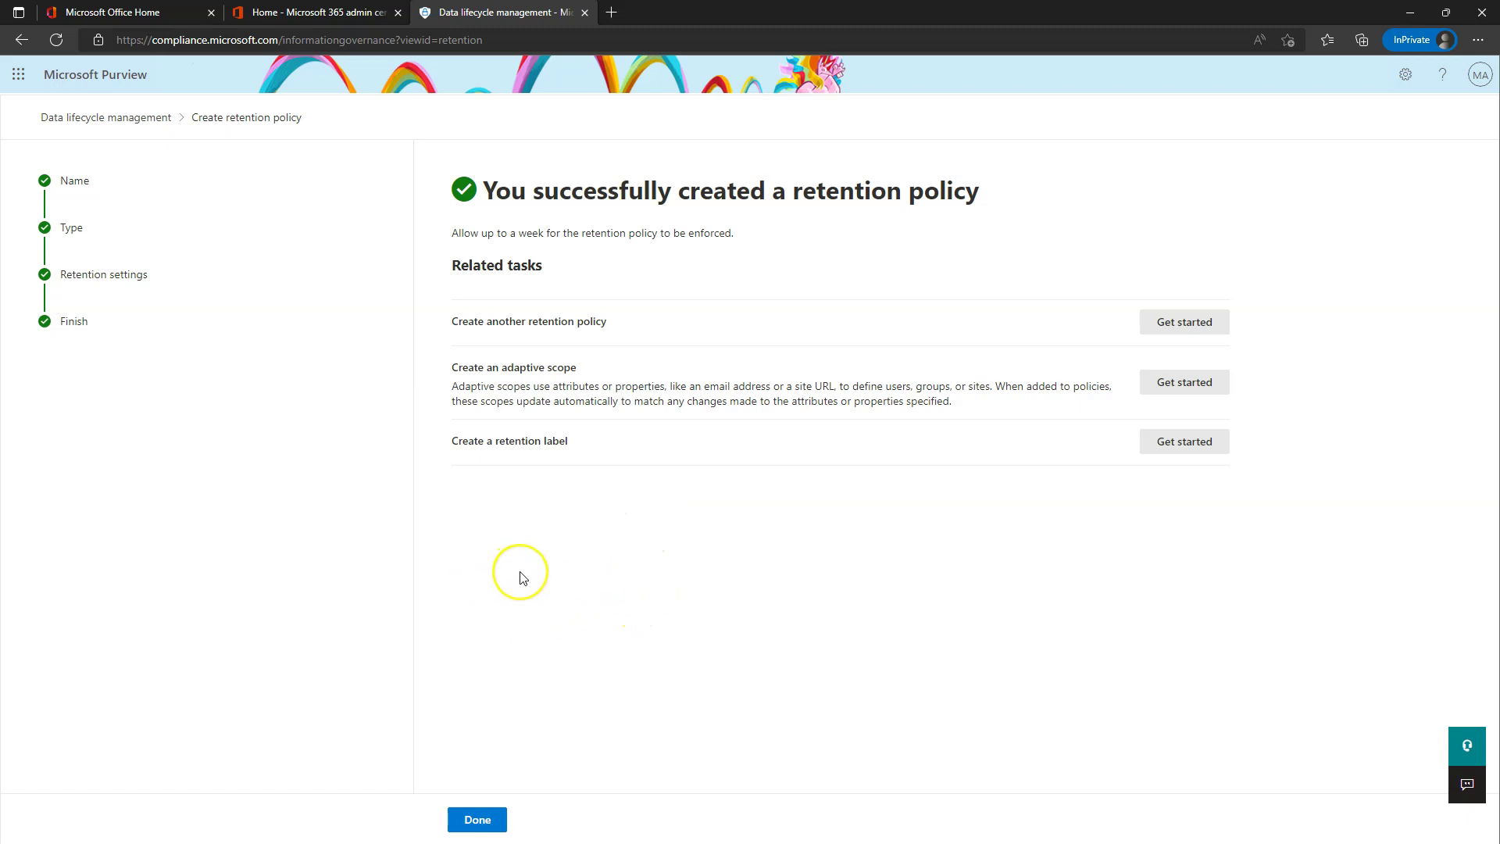
click(476, 820)
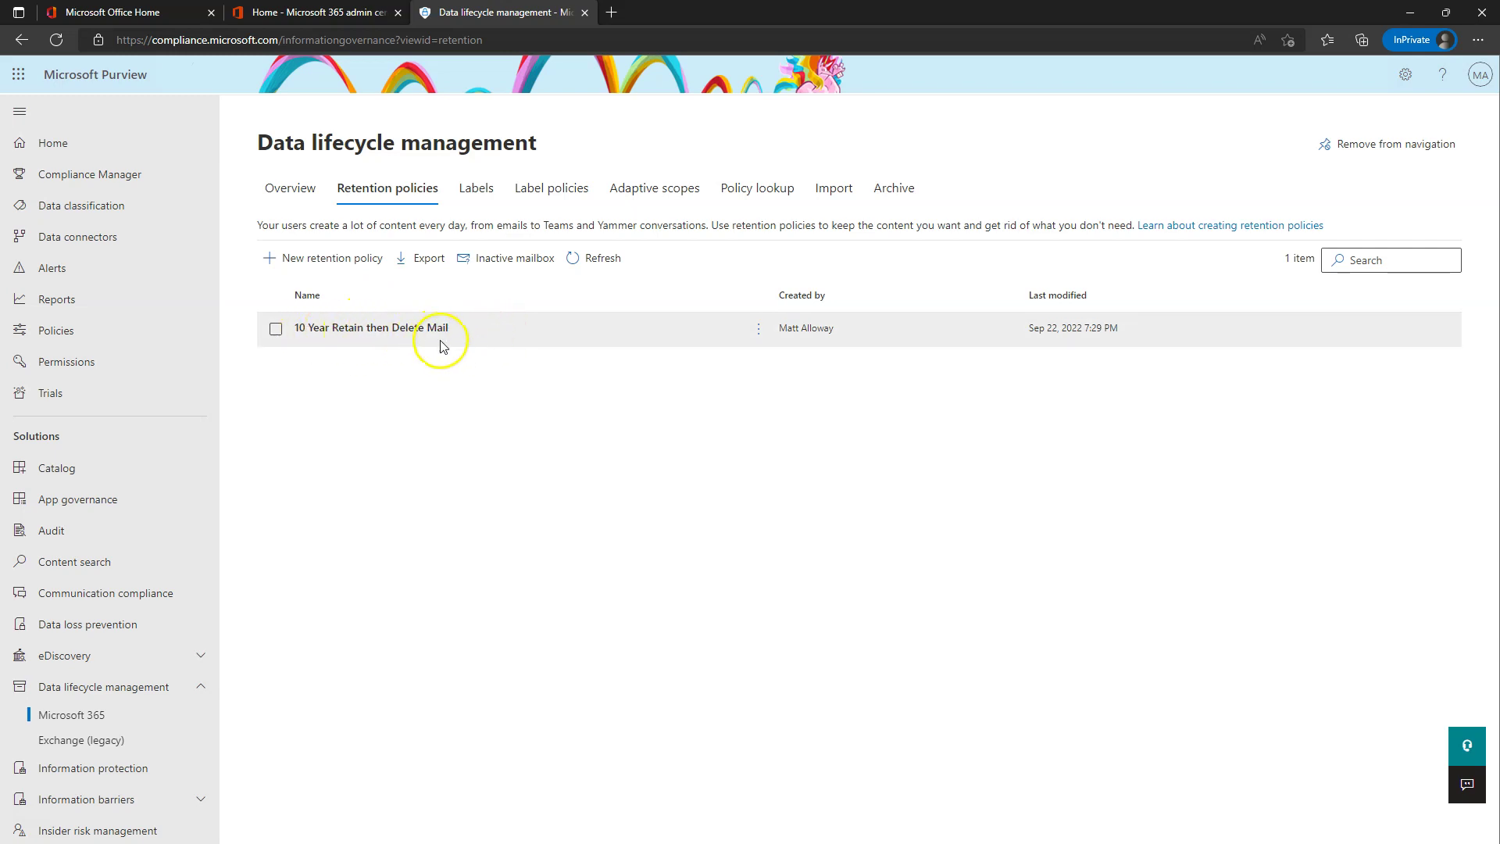
- Start a new retention policy named '20 Year Retain Files Only', fixing the double space
click(327, 258)
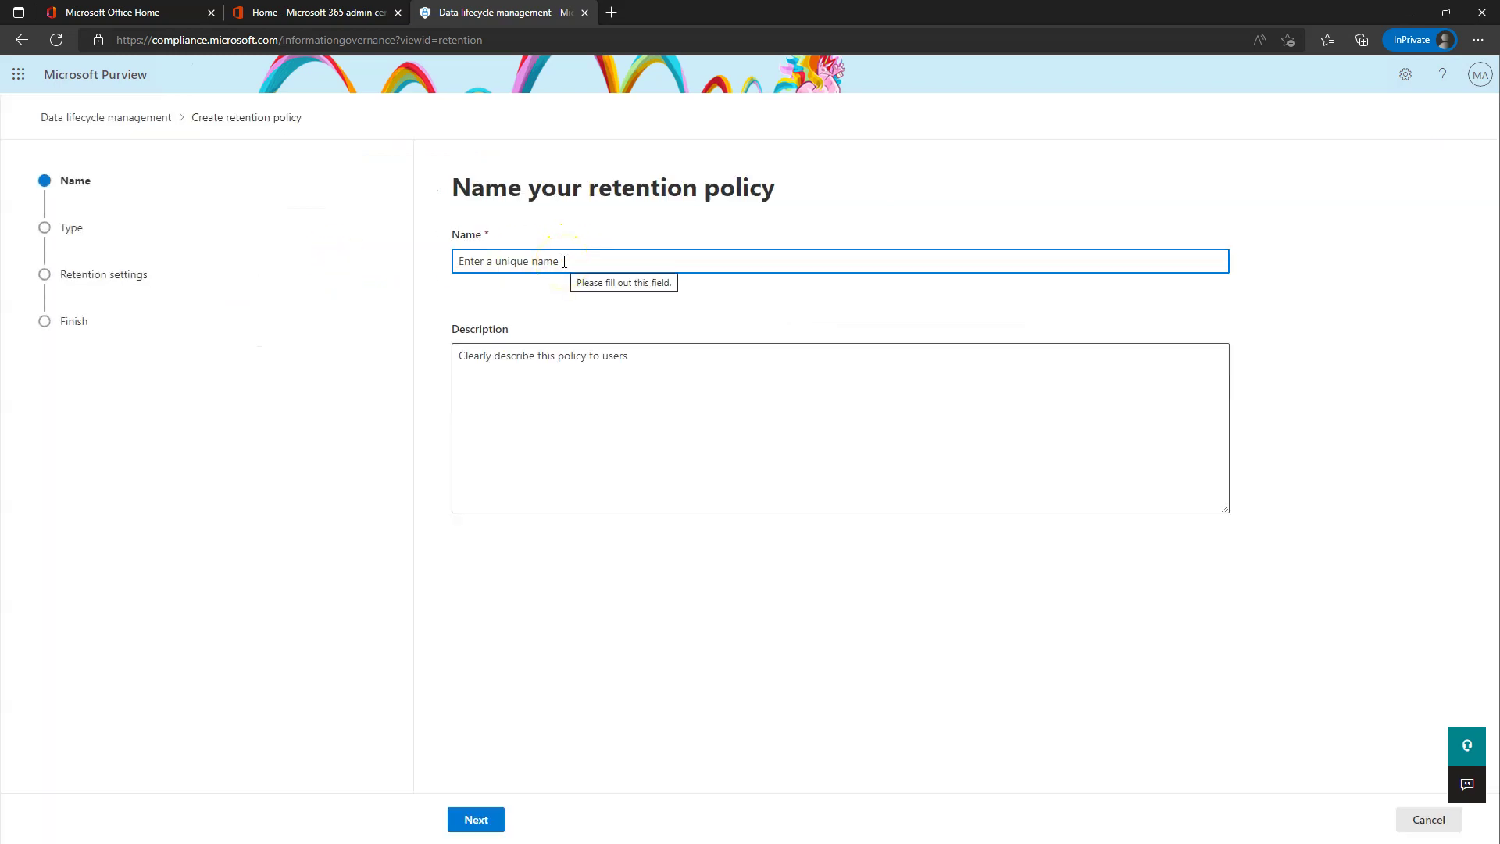
text(20 Te)
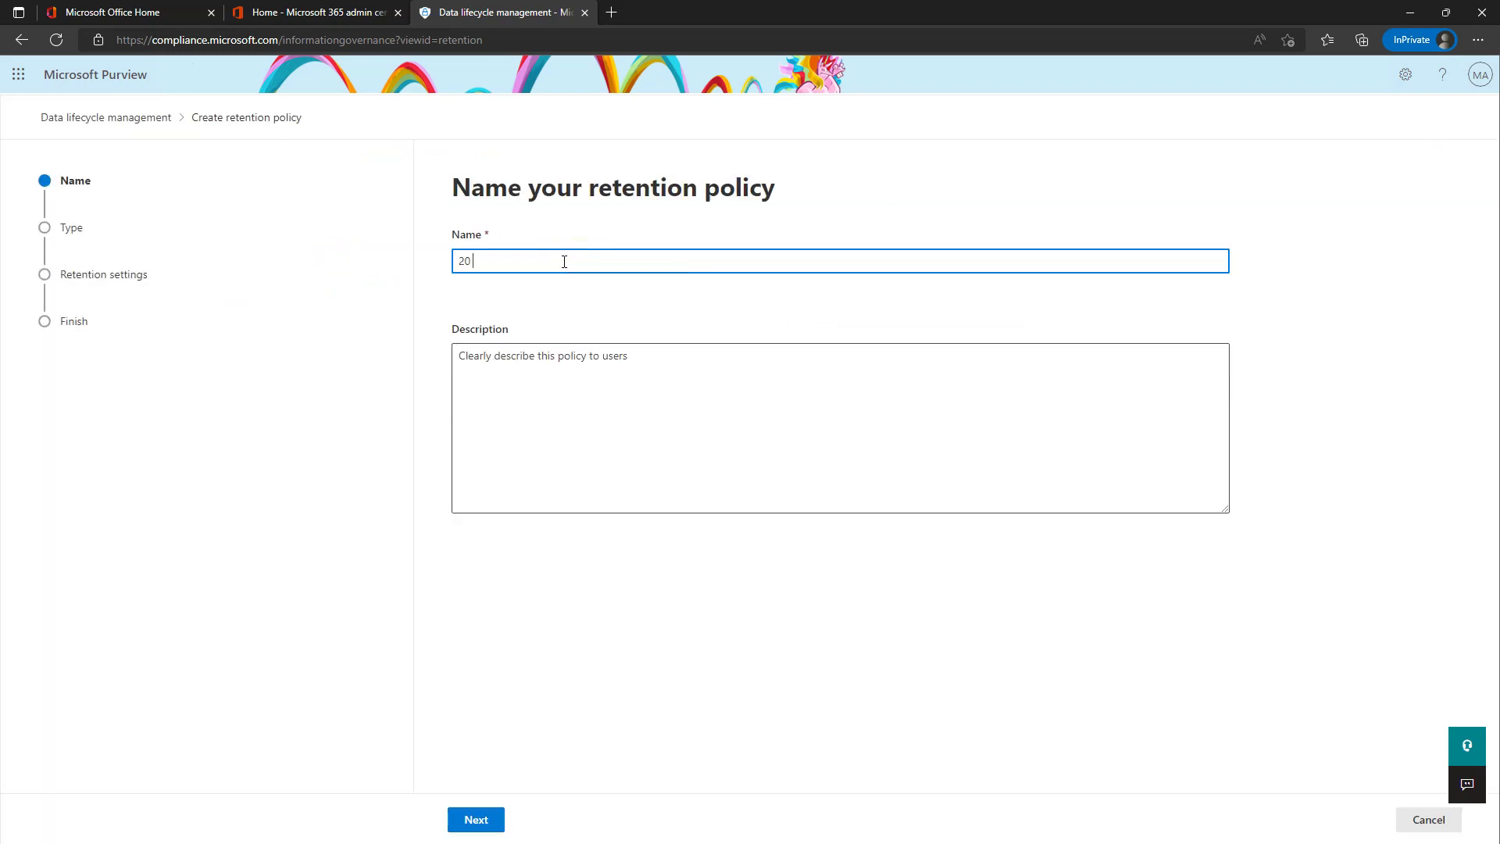
key(BackSpace)
key(BackSpace)
text(Year Retain Files then Delete)
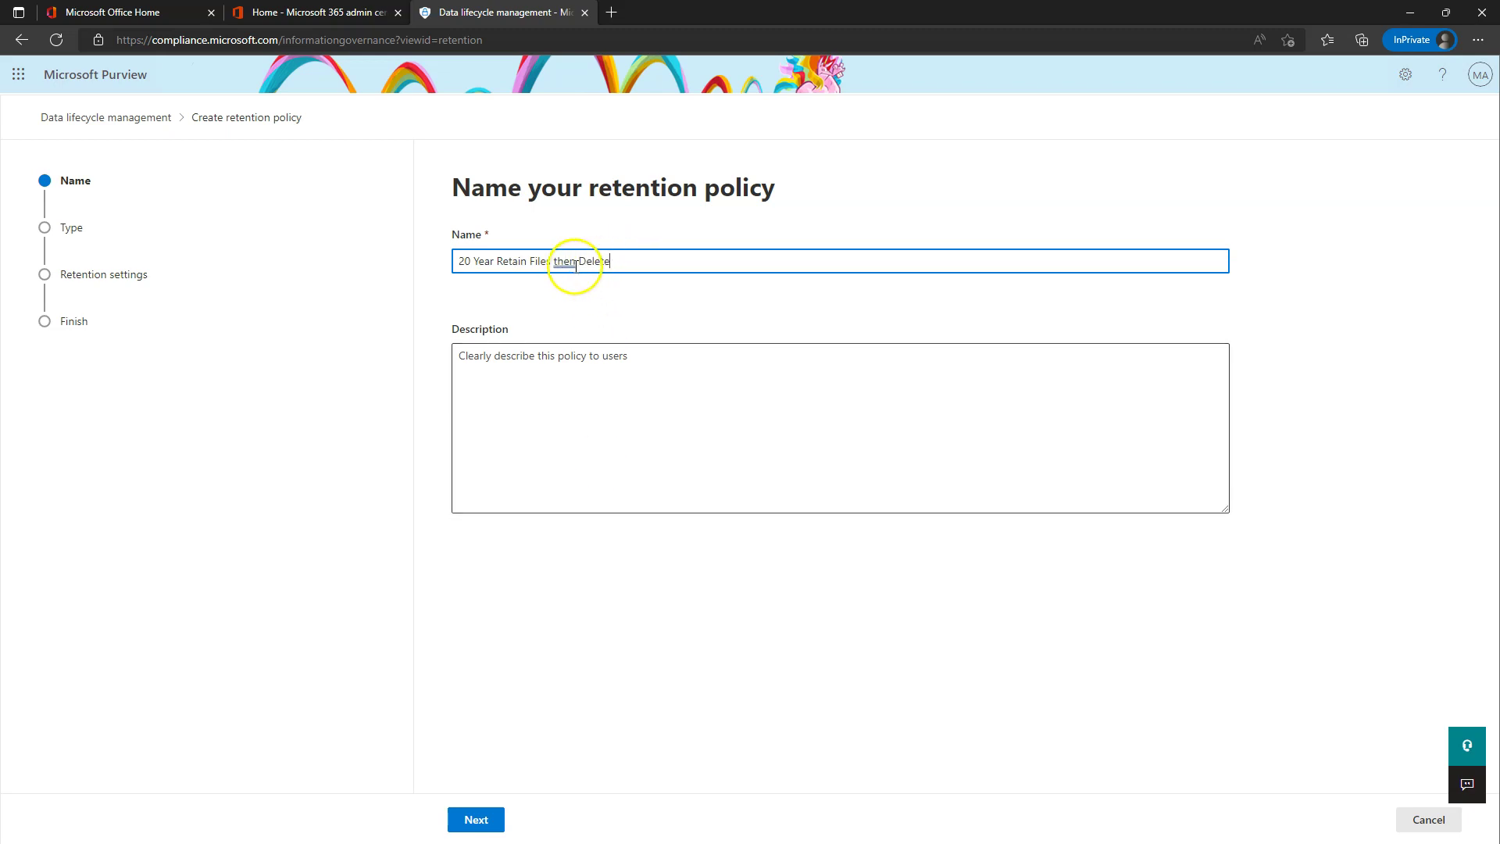
drag(611, 261, 554, 267)
key(BackSpace)
text(Only)
click(560, 262)
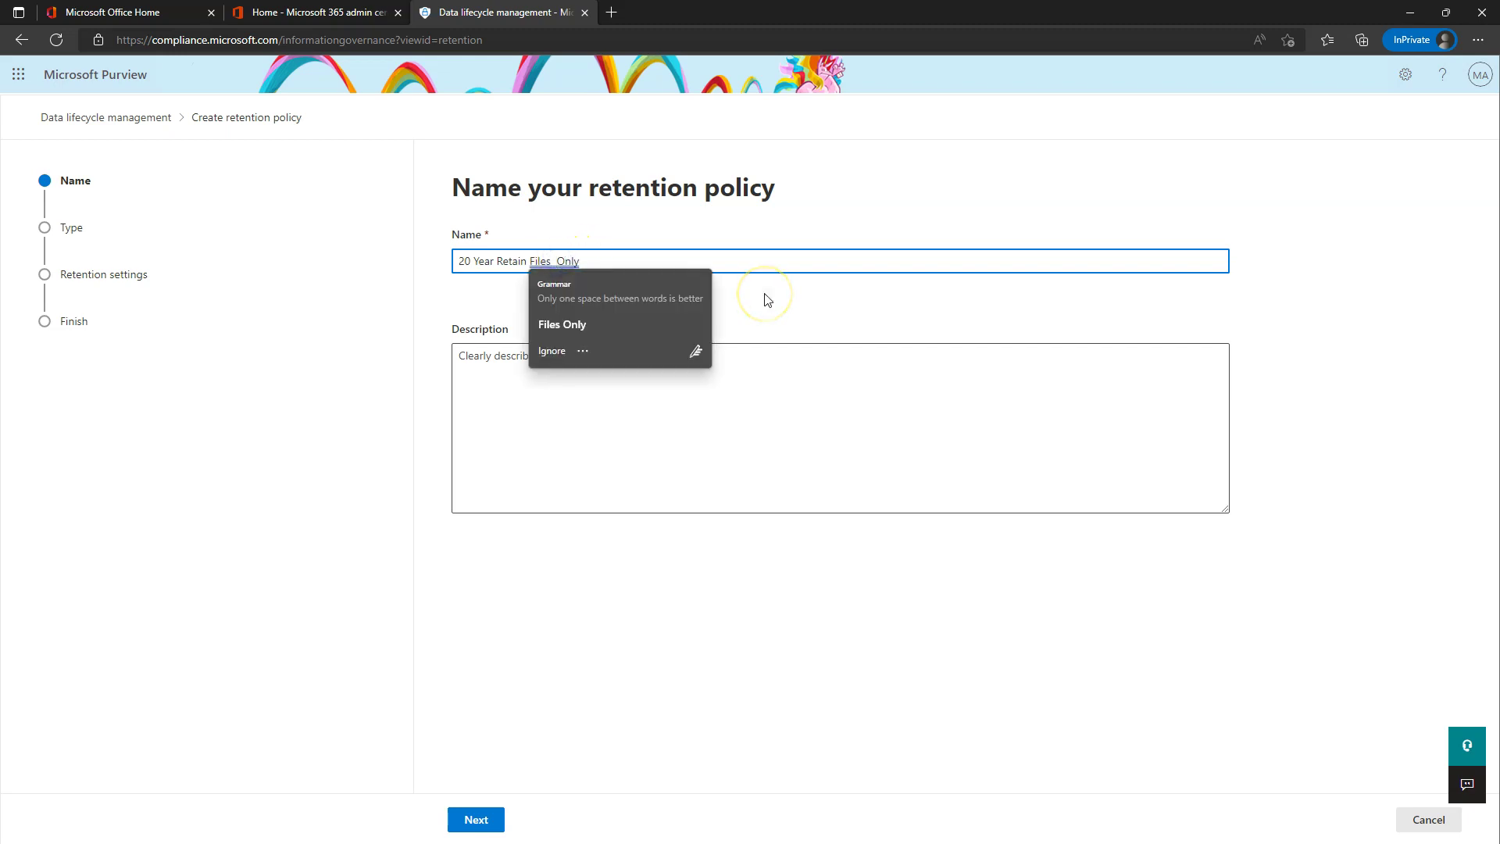
click(546, 543)
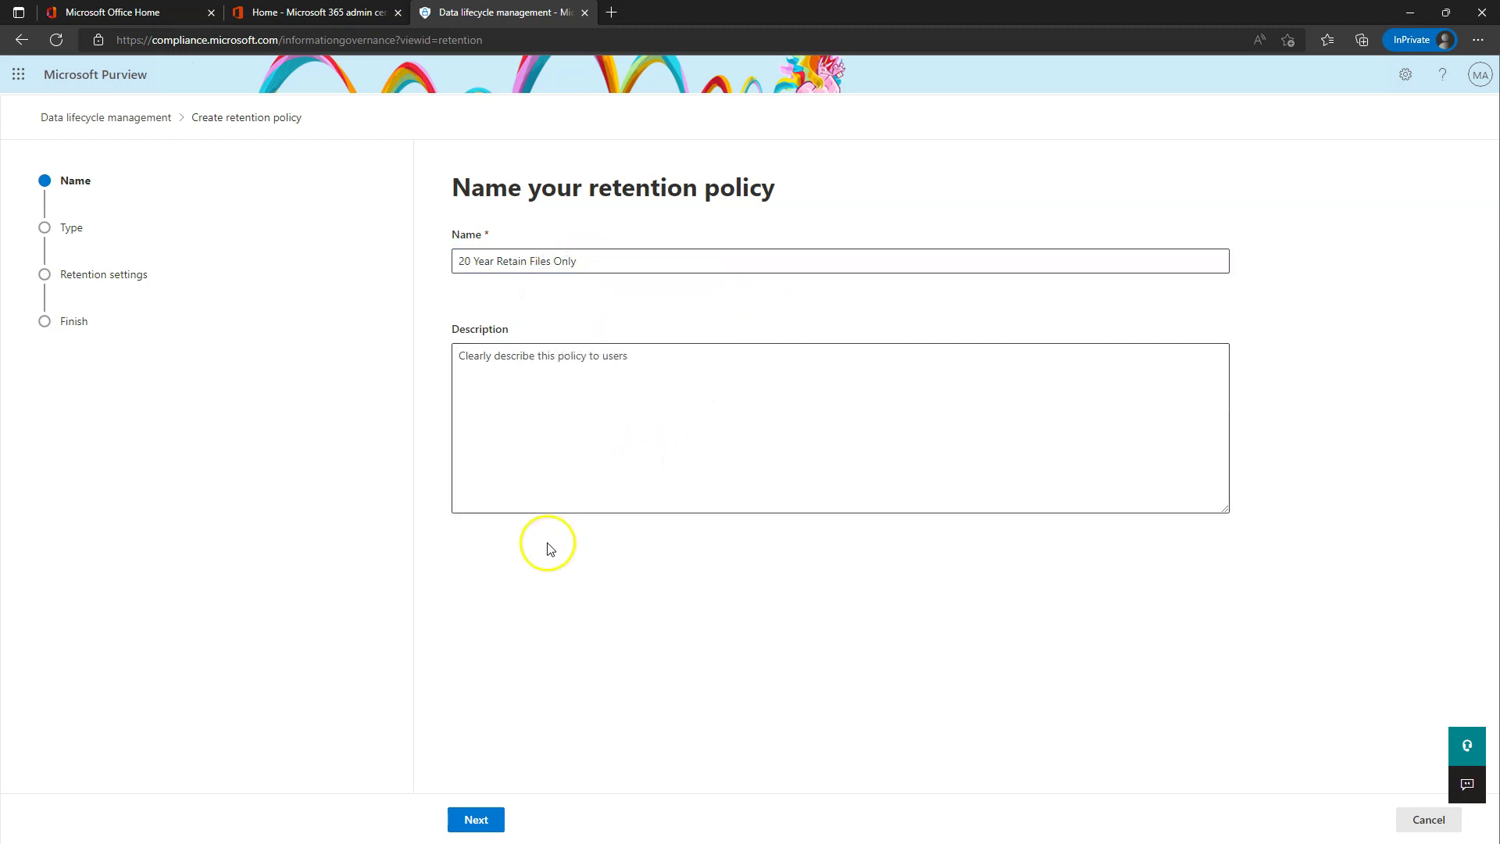
- Make the policy static and turn off Exchange email and Microsoft 365 Groups locations
click(488, 826)
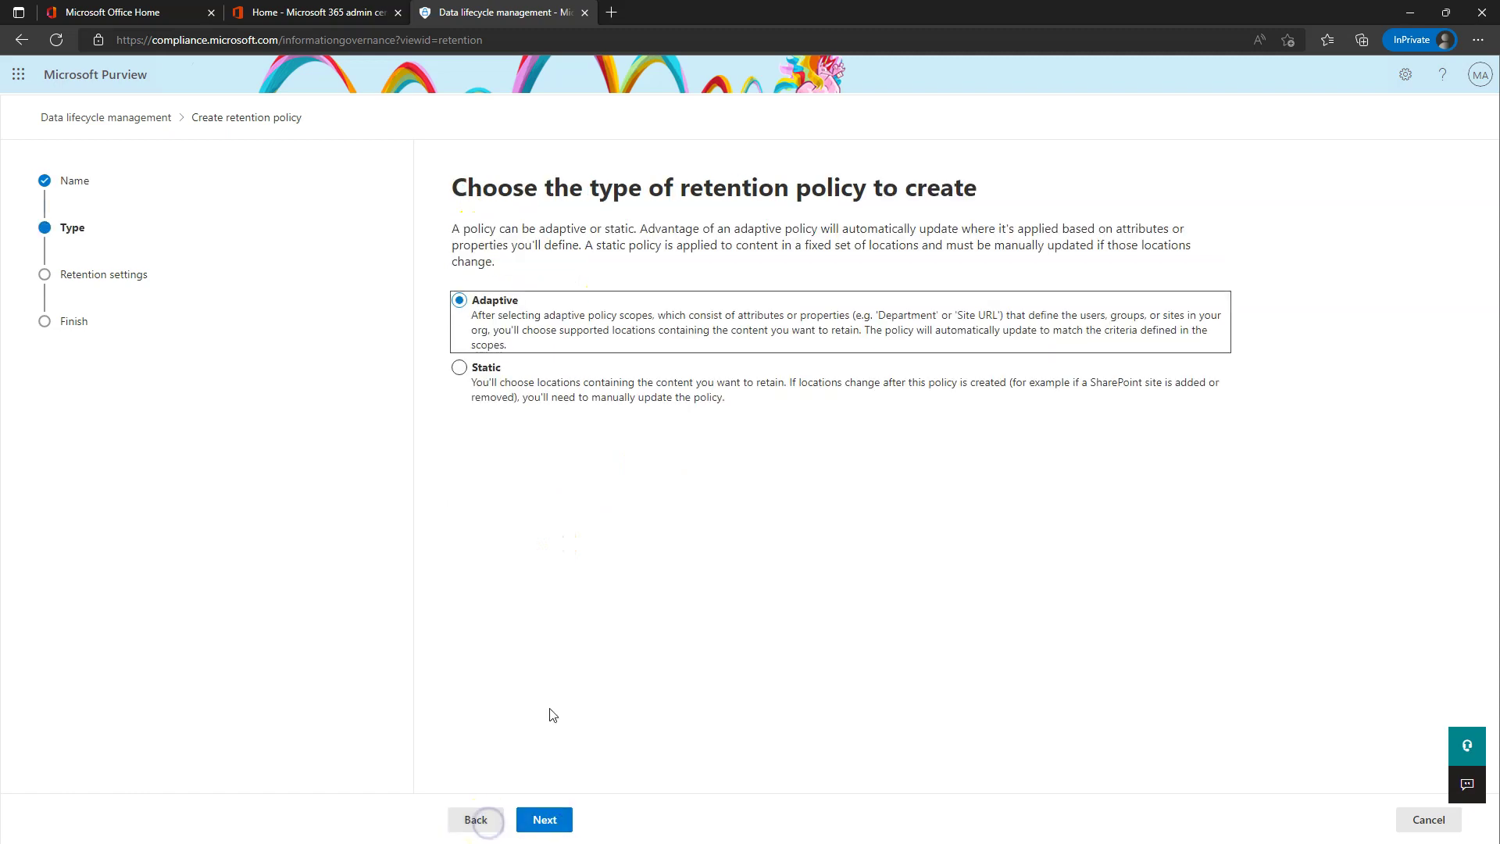
click(460, 368)
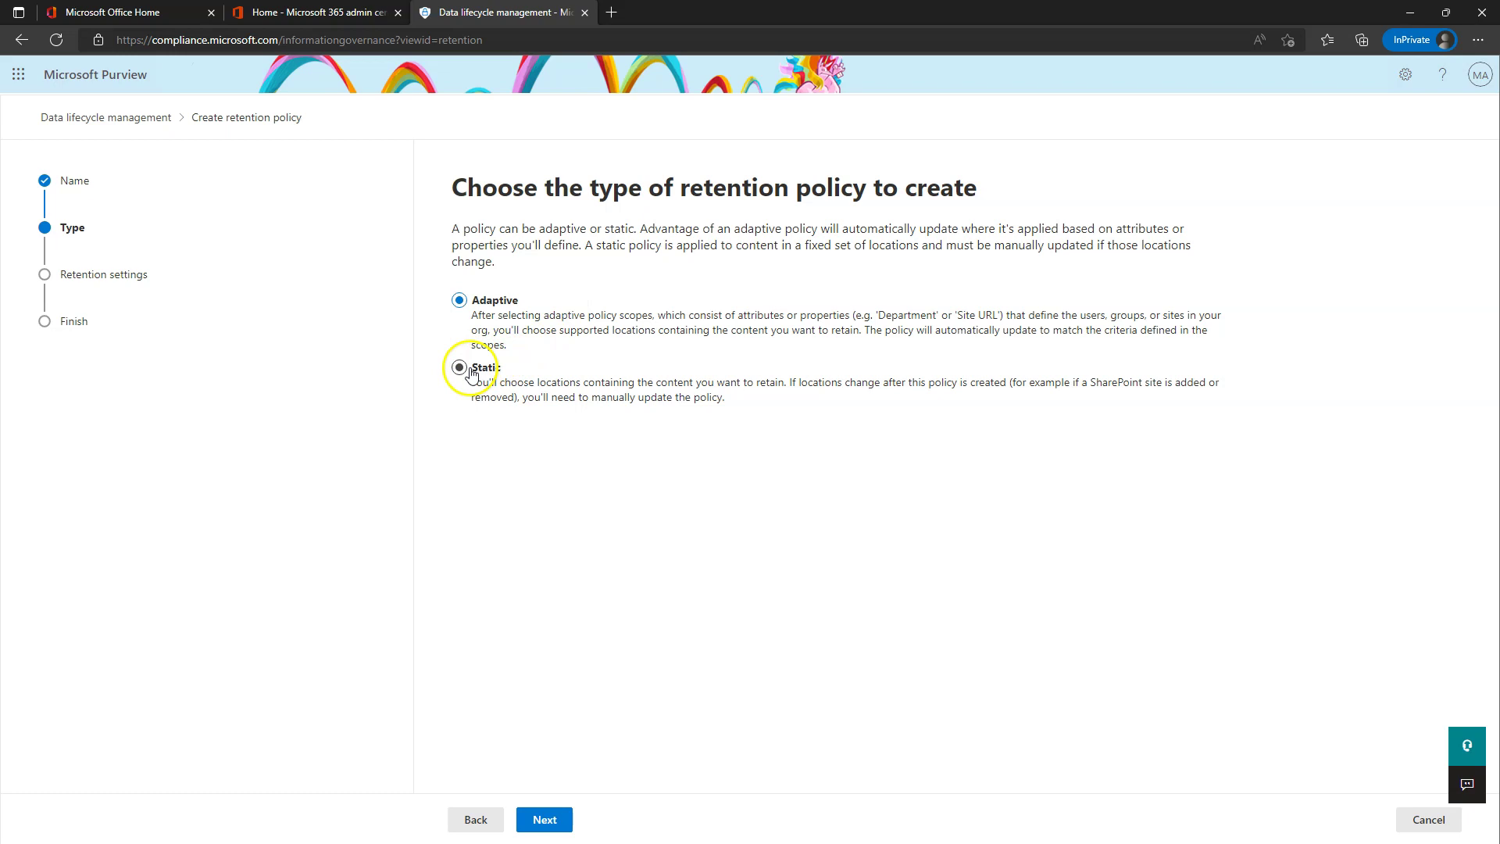
click(555, 816)
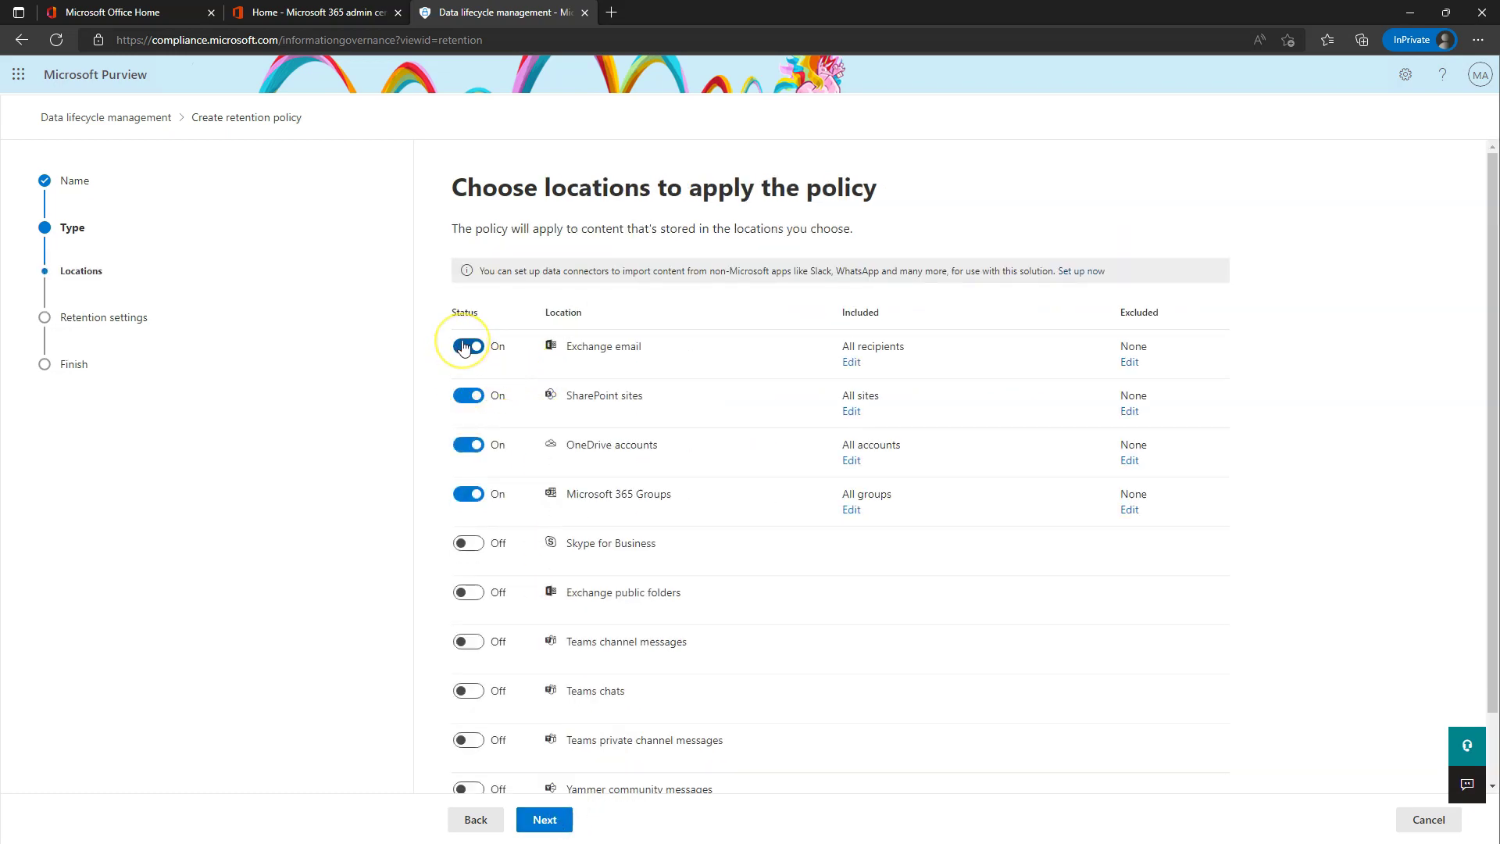
click(463, 346)
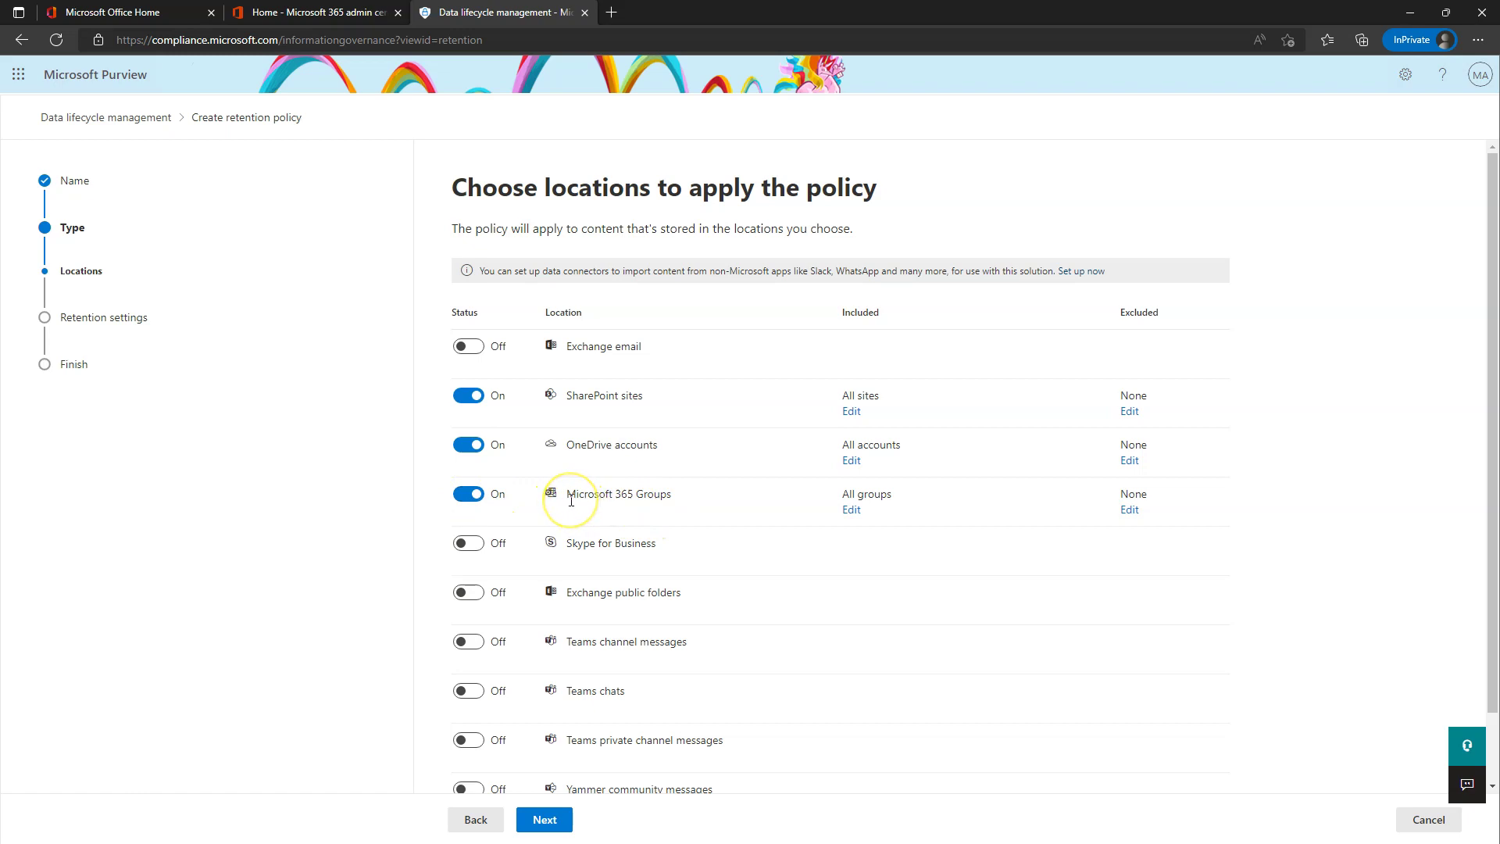
click(469, 494)
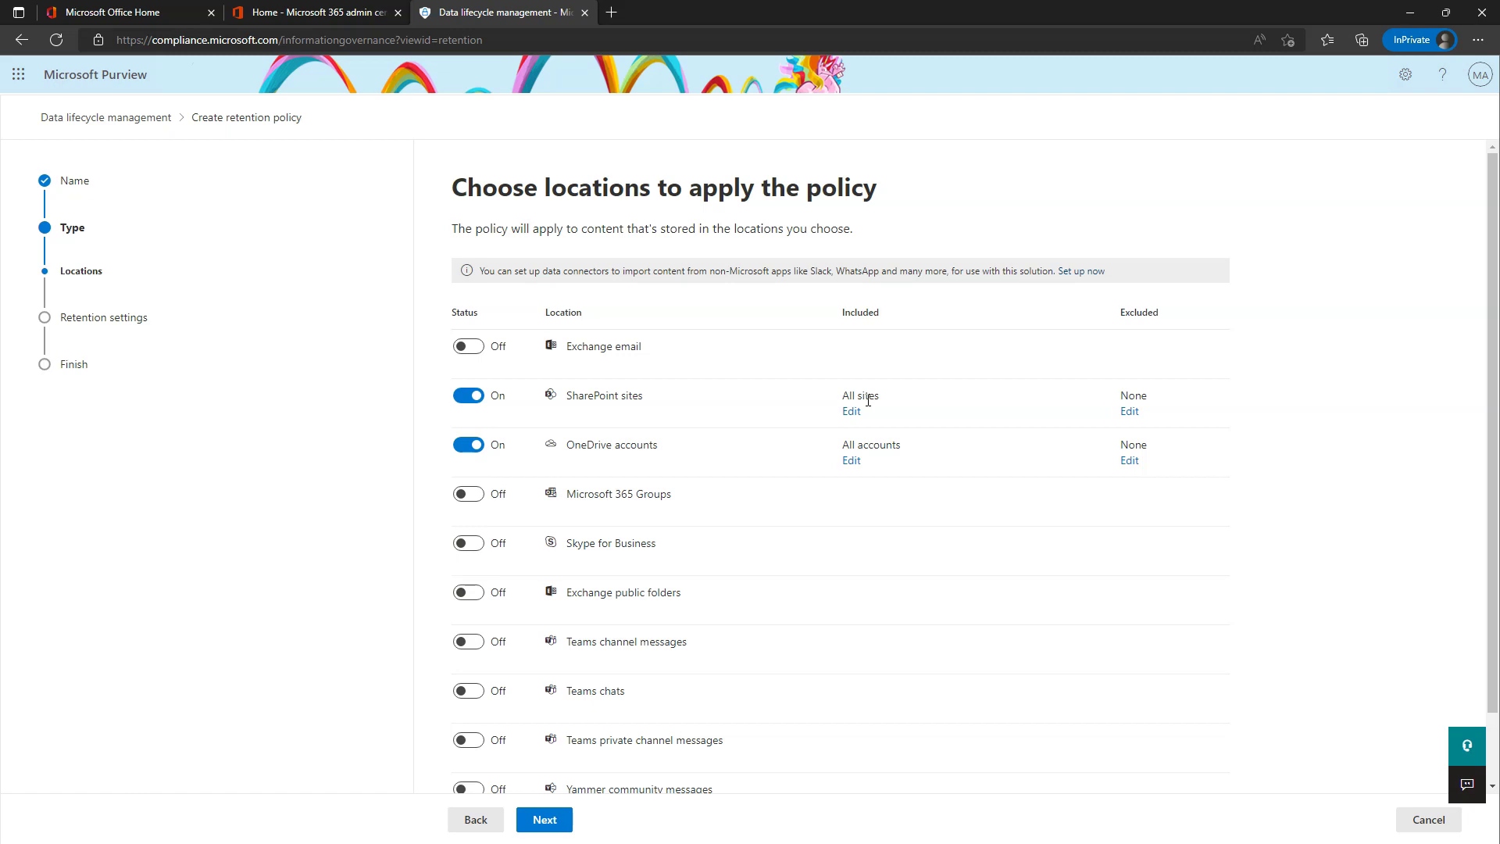
- Set a custom 20-year retention period from creation with 'Do nothing' afterward, then review
click(553, 824)
click(589, 296)
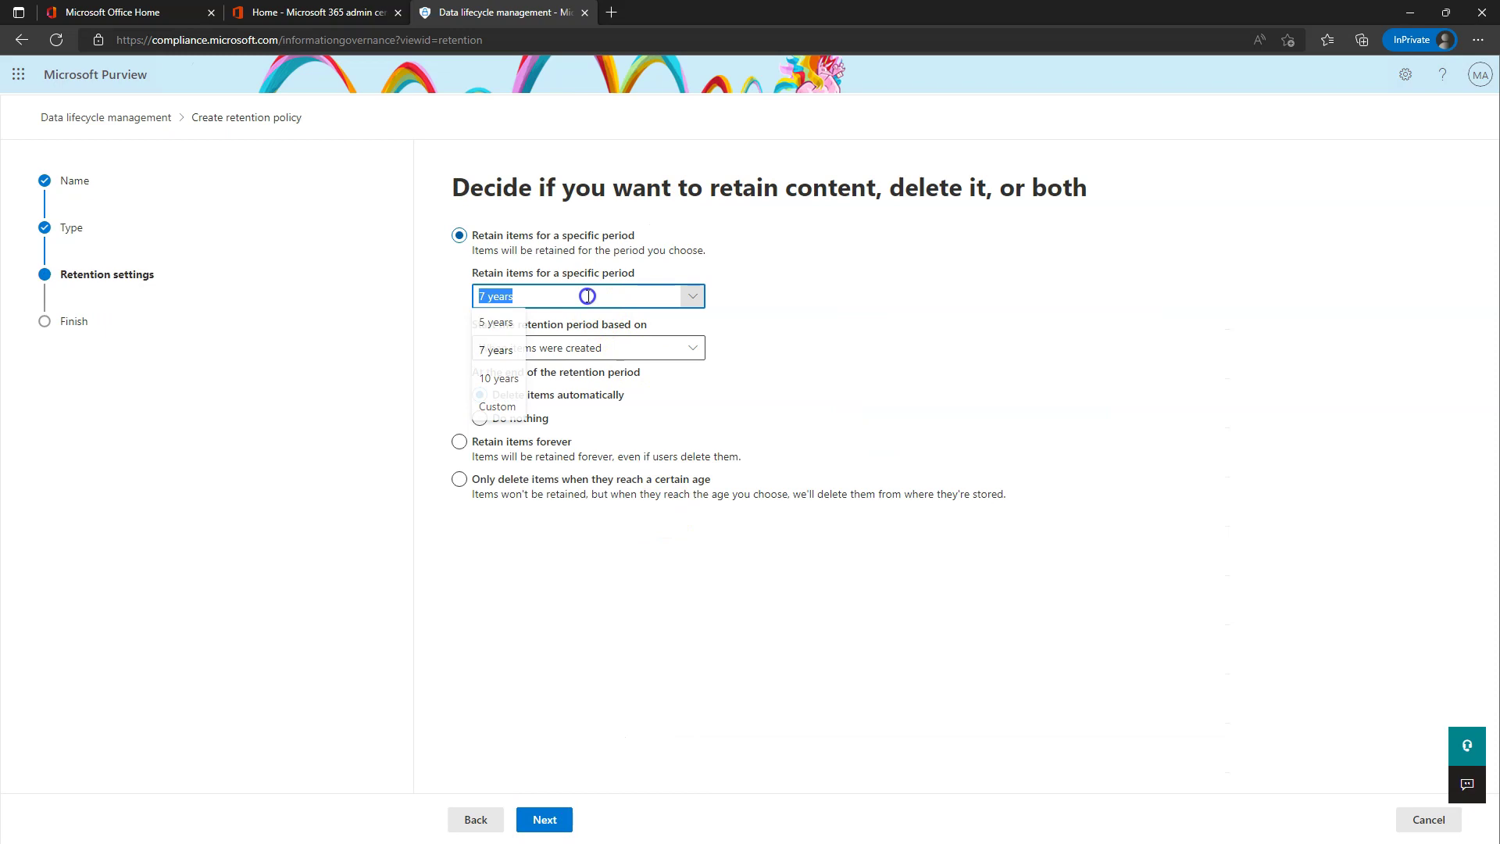
click(500, 407)
click(478, 301)
text(20)
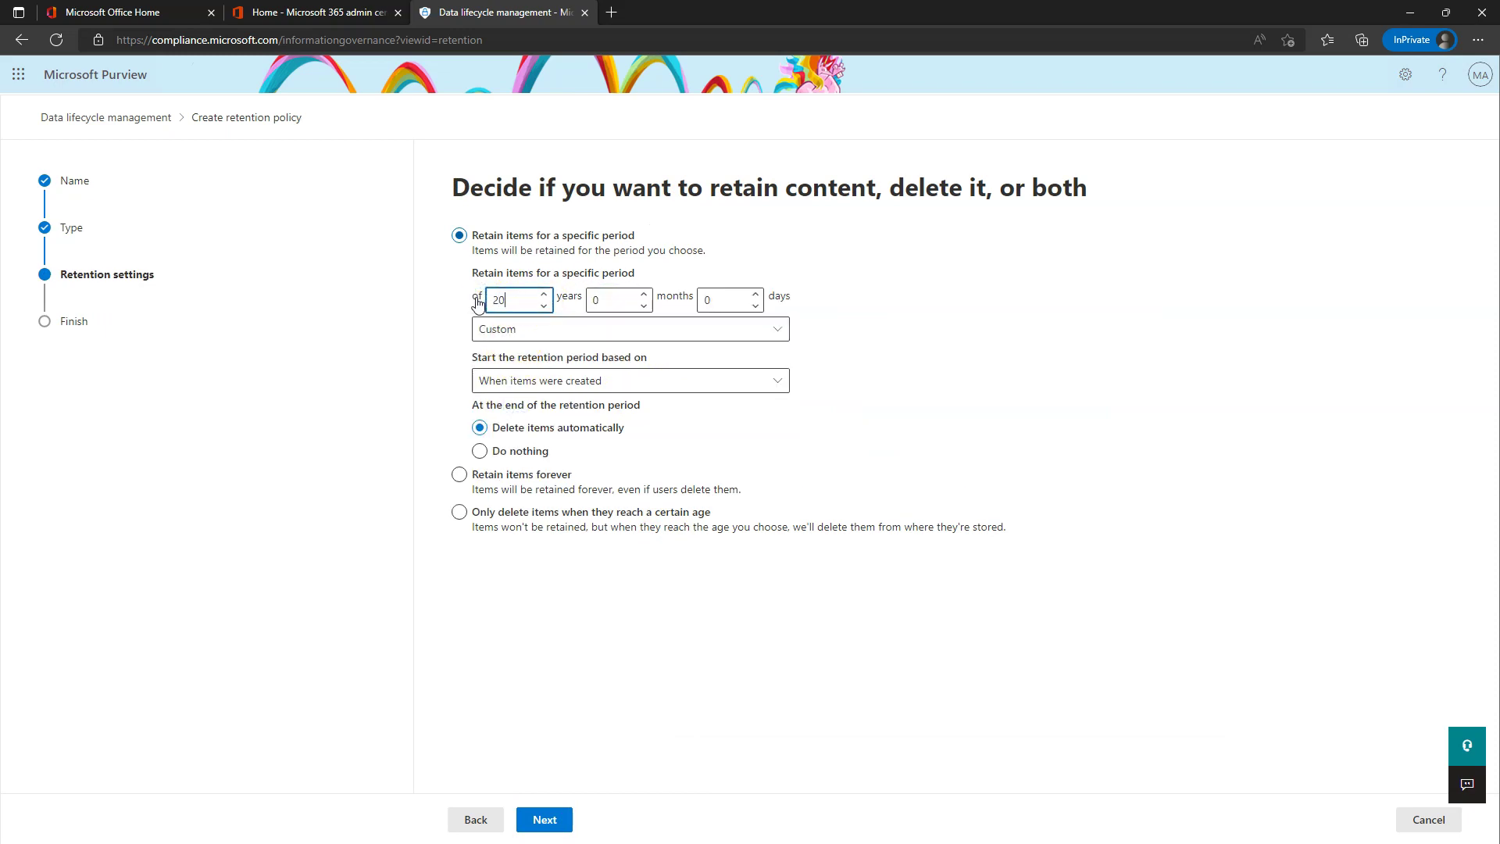
click(1004, 331)
click(510, 300)
click(480, 453)
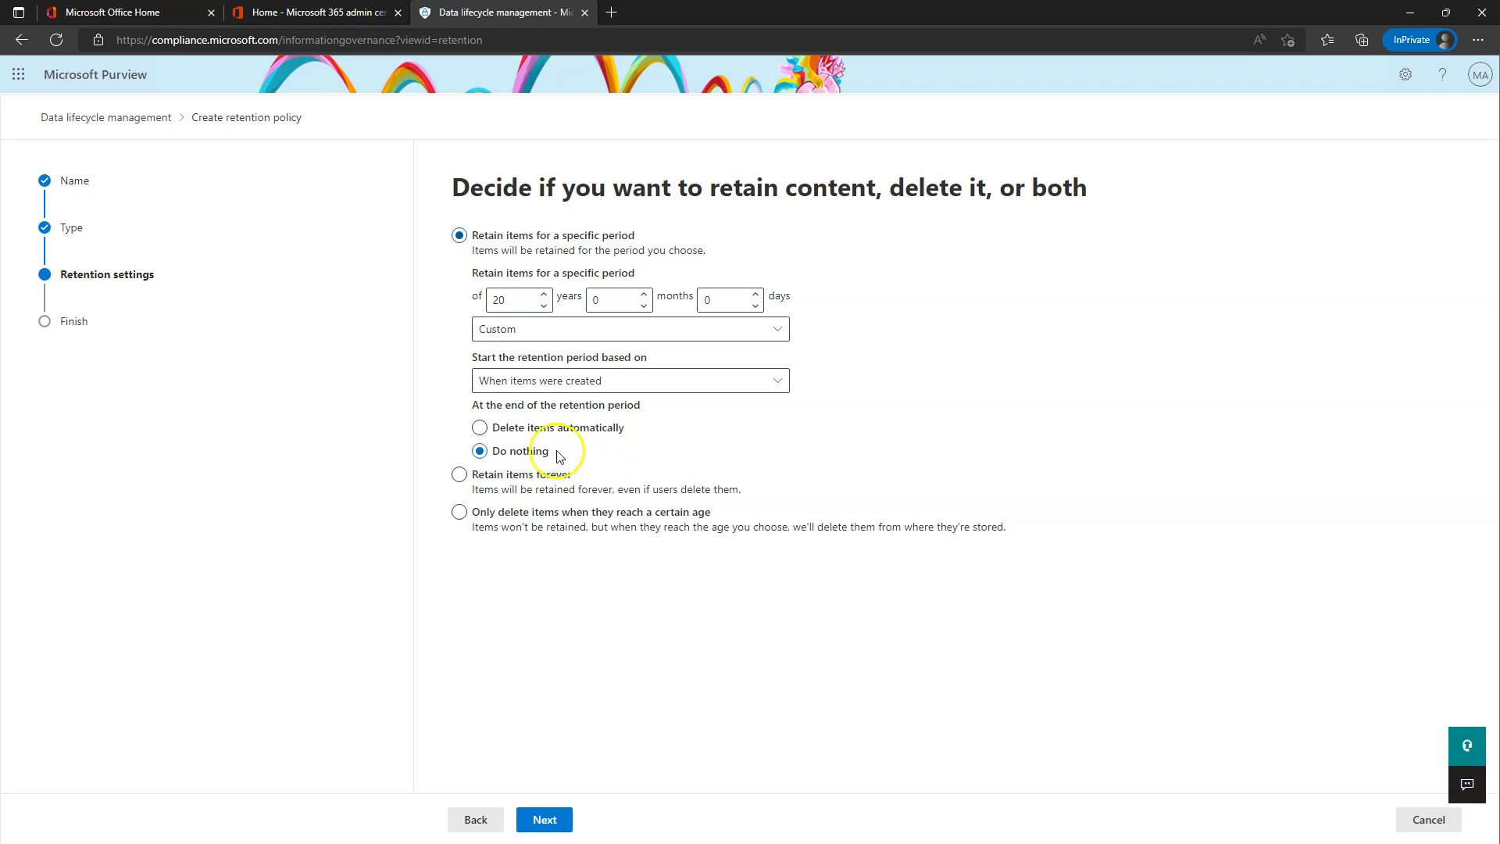
click(528, 818)
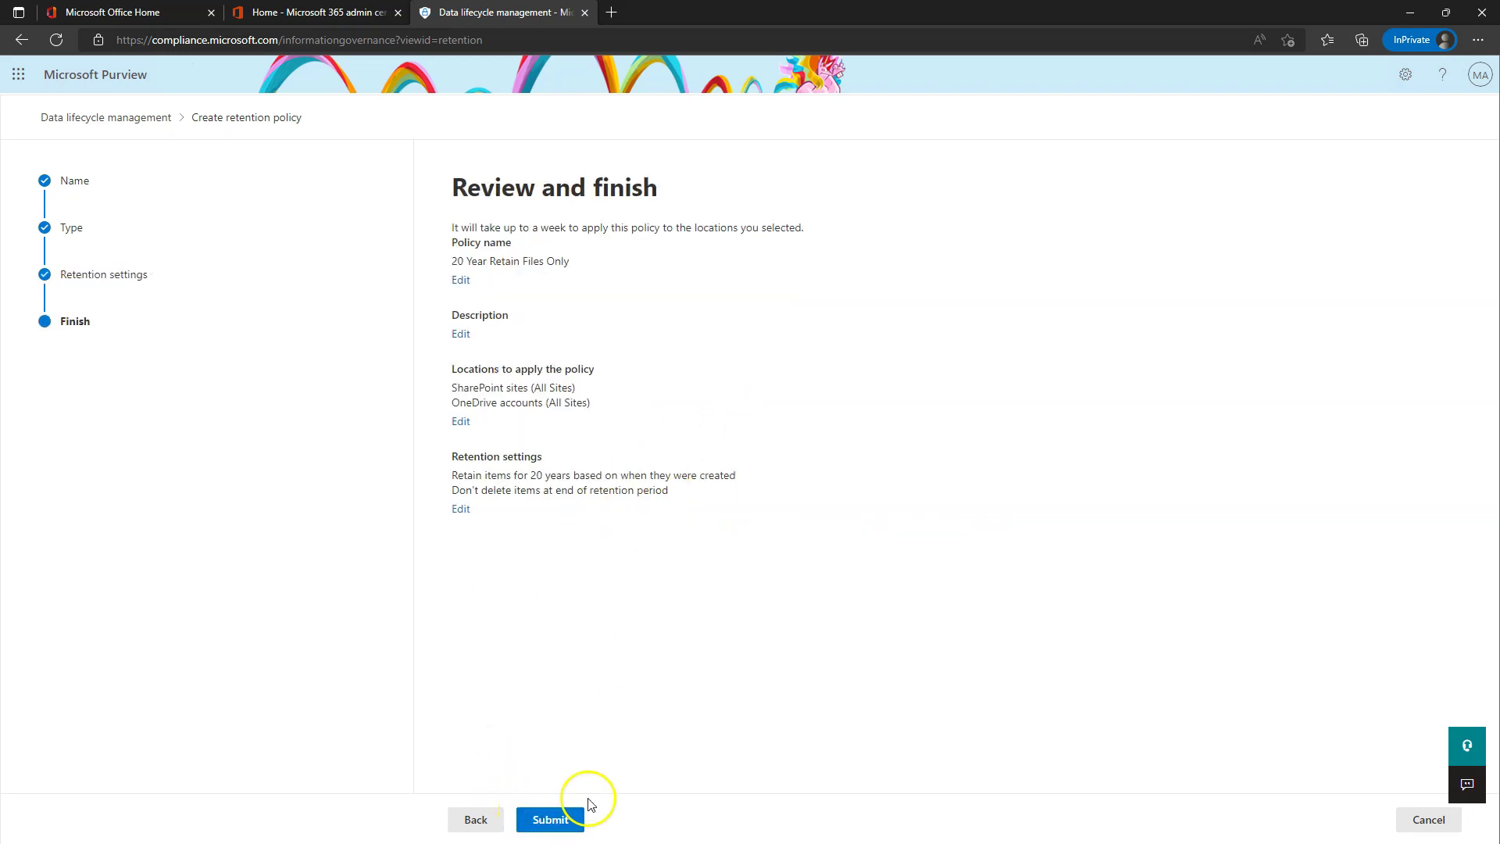
- Submit the '20 Year Retain Files Only' policy and return to the Retention policies list
click(553, 818)
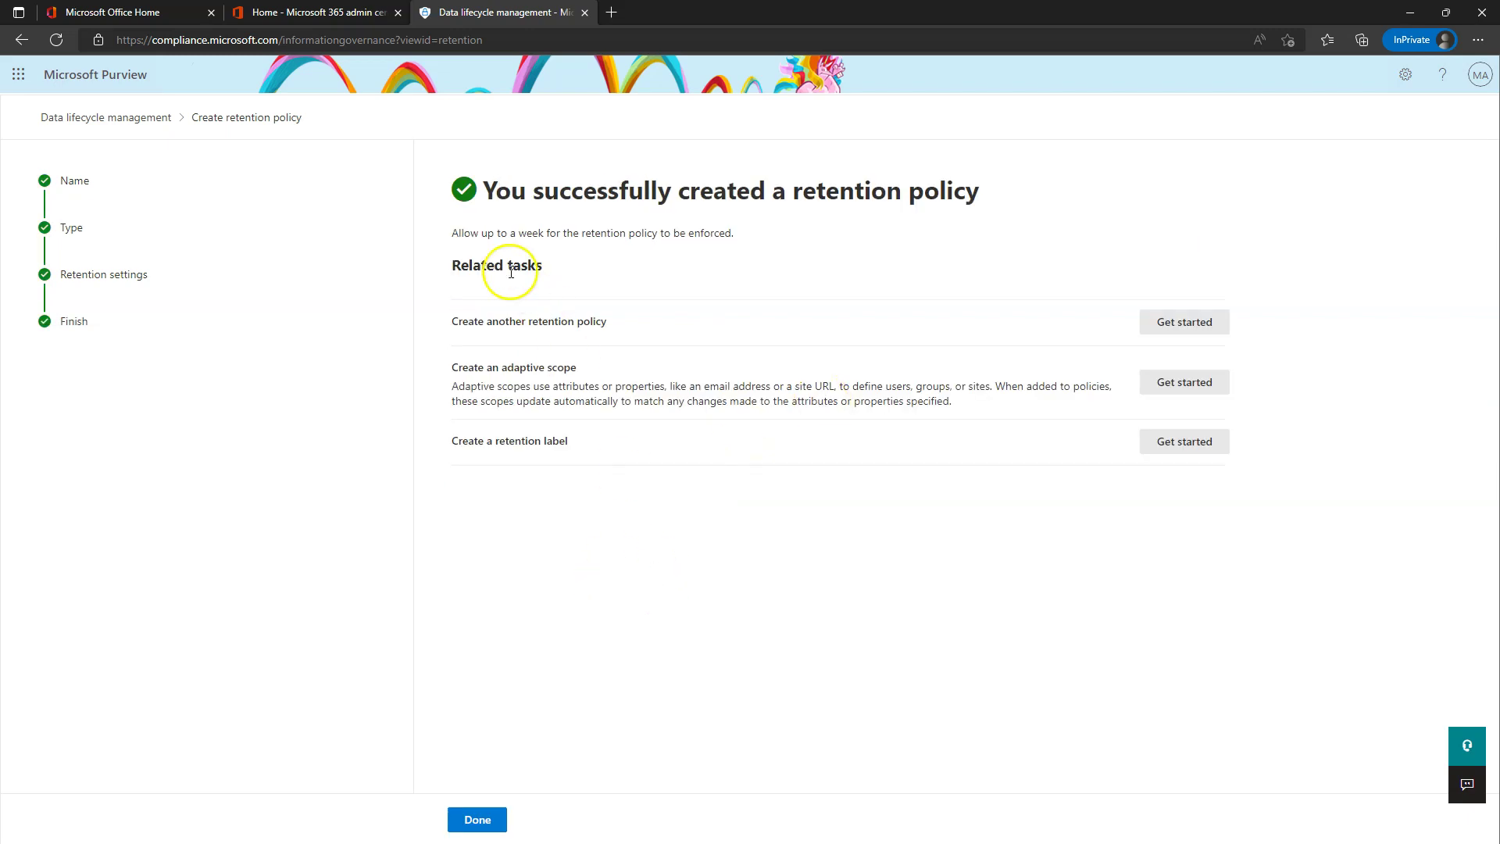
drag(462, 233, 798, 238)
click(490, 815)
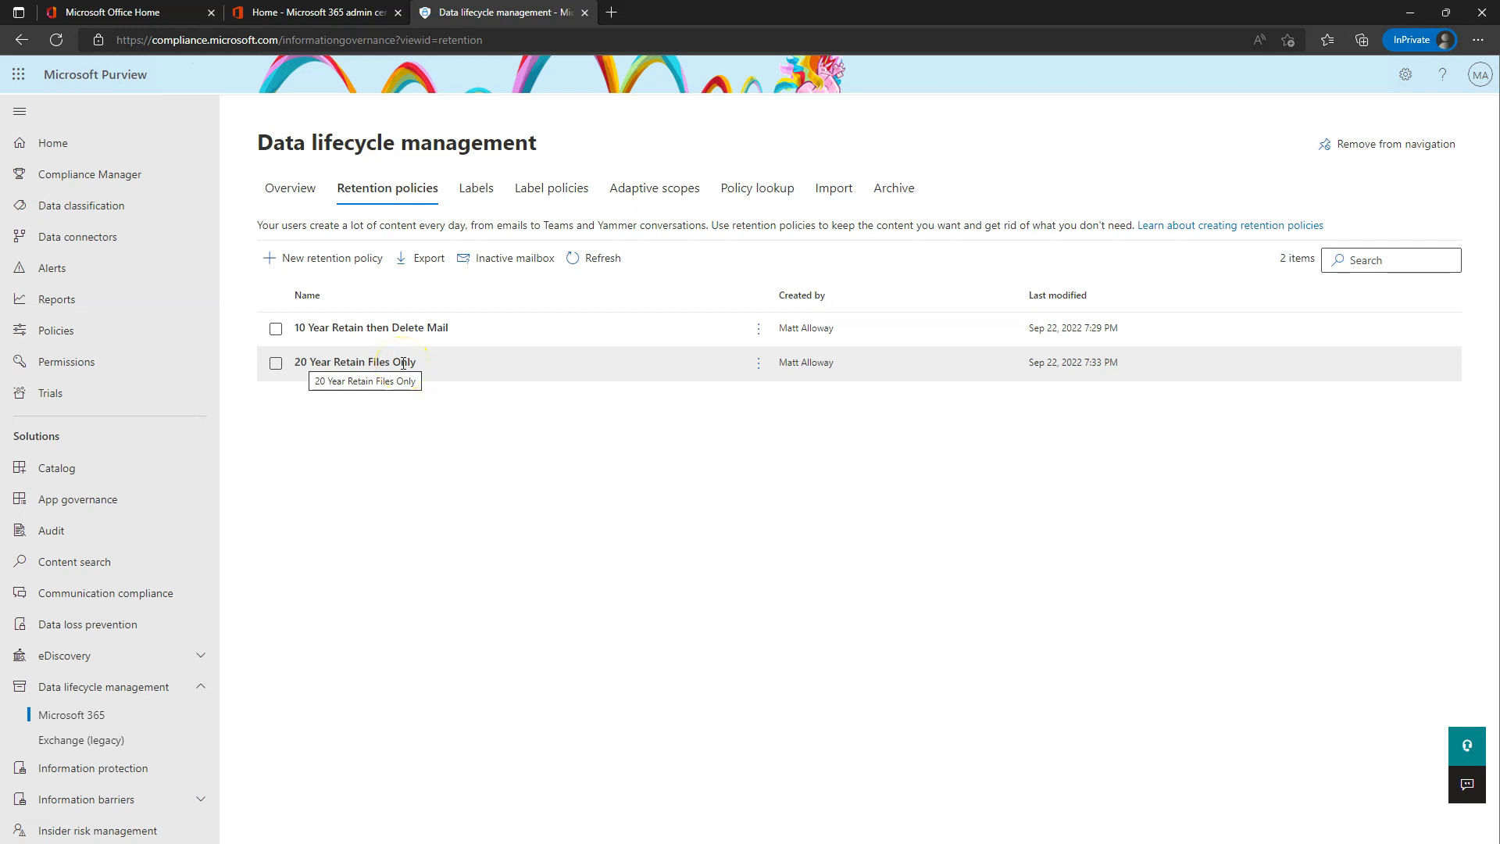
click(403, 362)
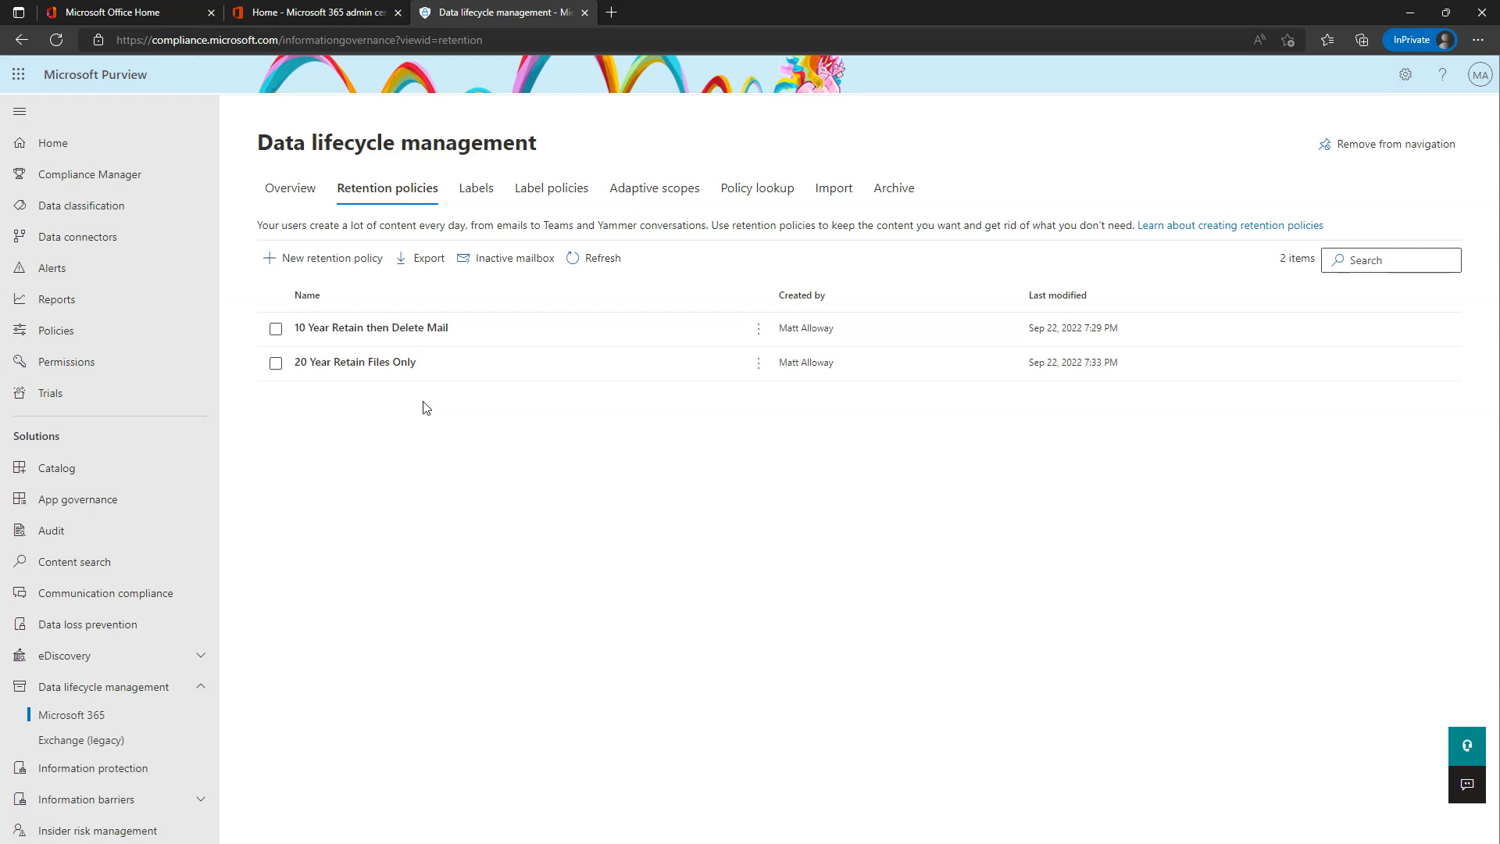
- On Adaptive scopes, create a scope named 'HR Files Keep for 7 Years', correcting the 'FIles' typo
click(670, 193)
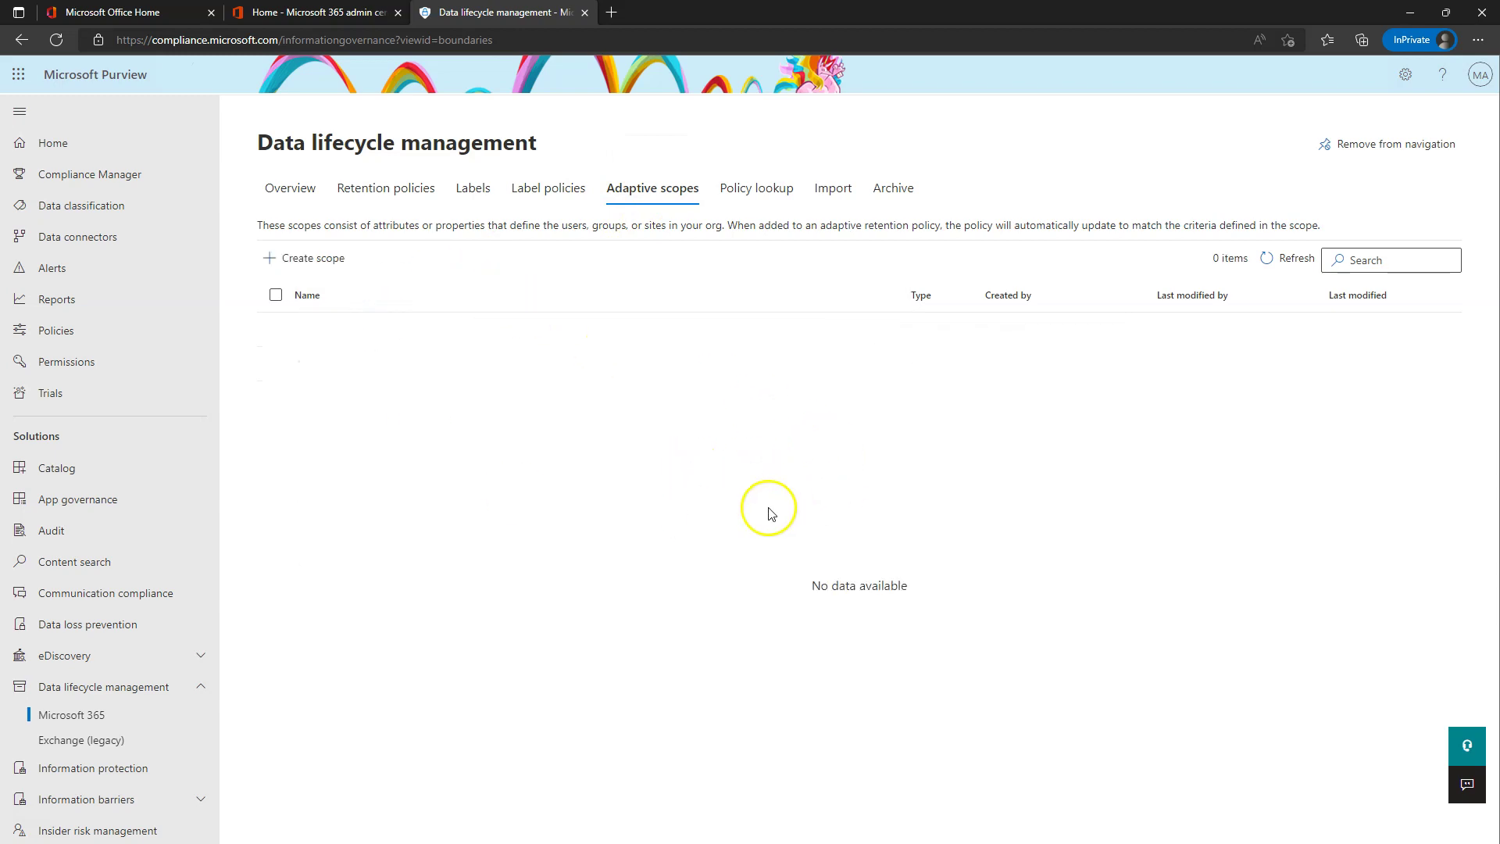
click(323, 268)
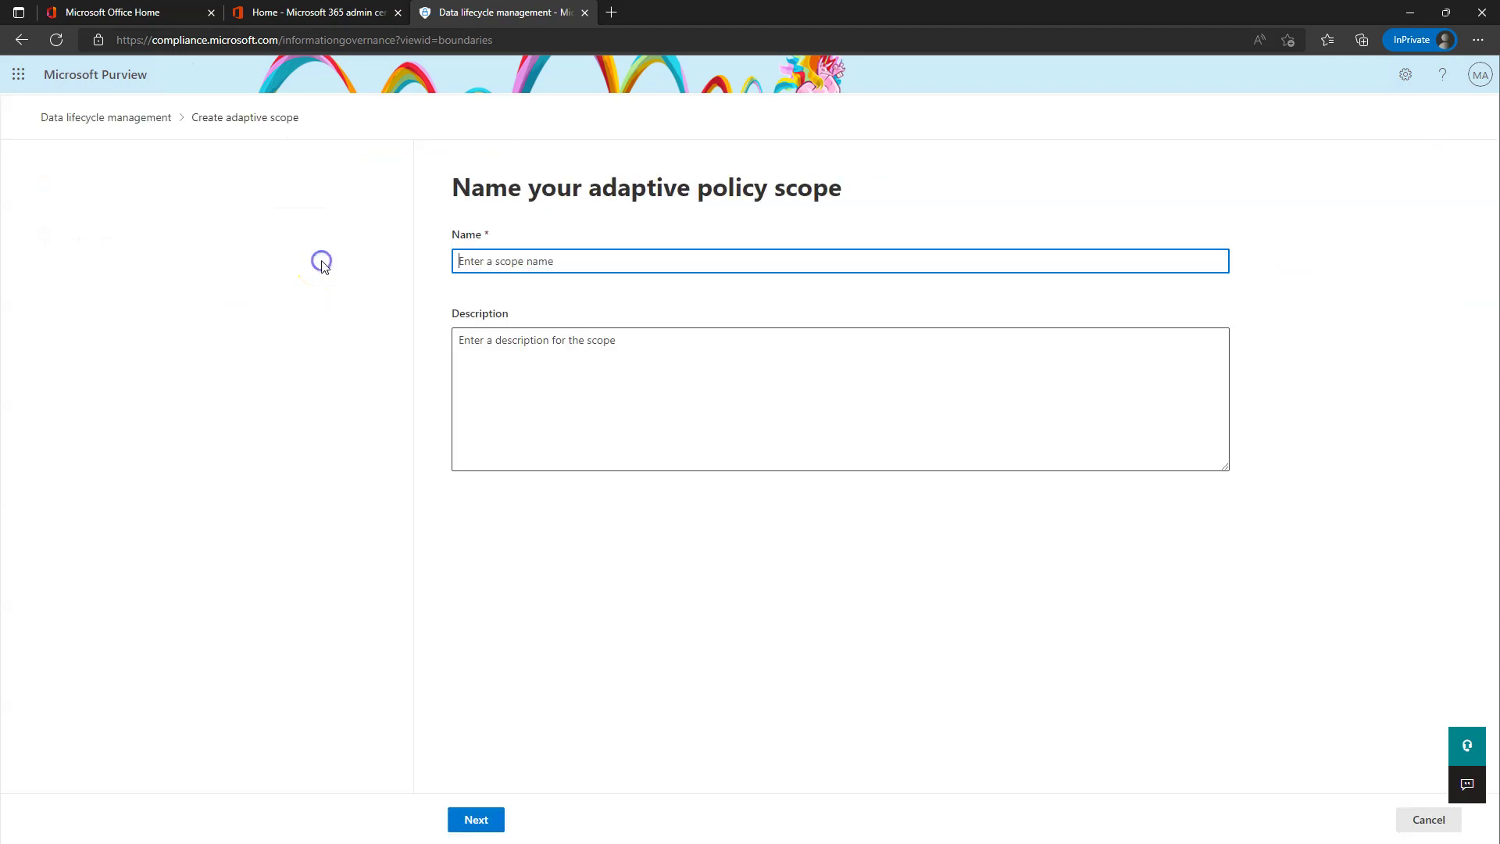
click(519, 265)
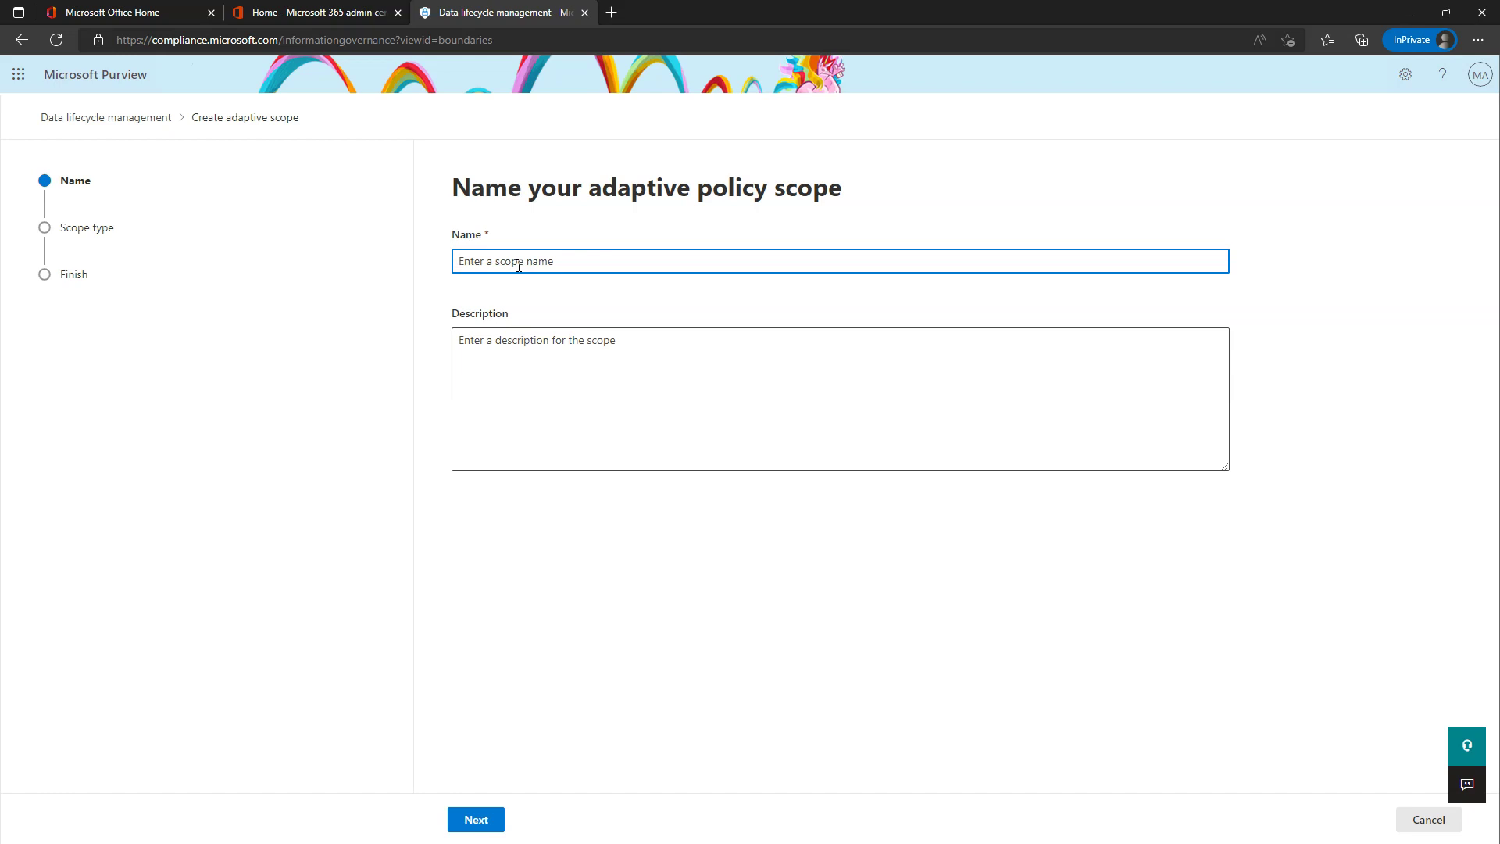
text(HR FIles Keep for 7 Years)
click(486, 261)
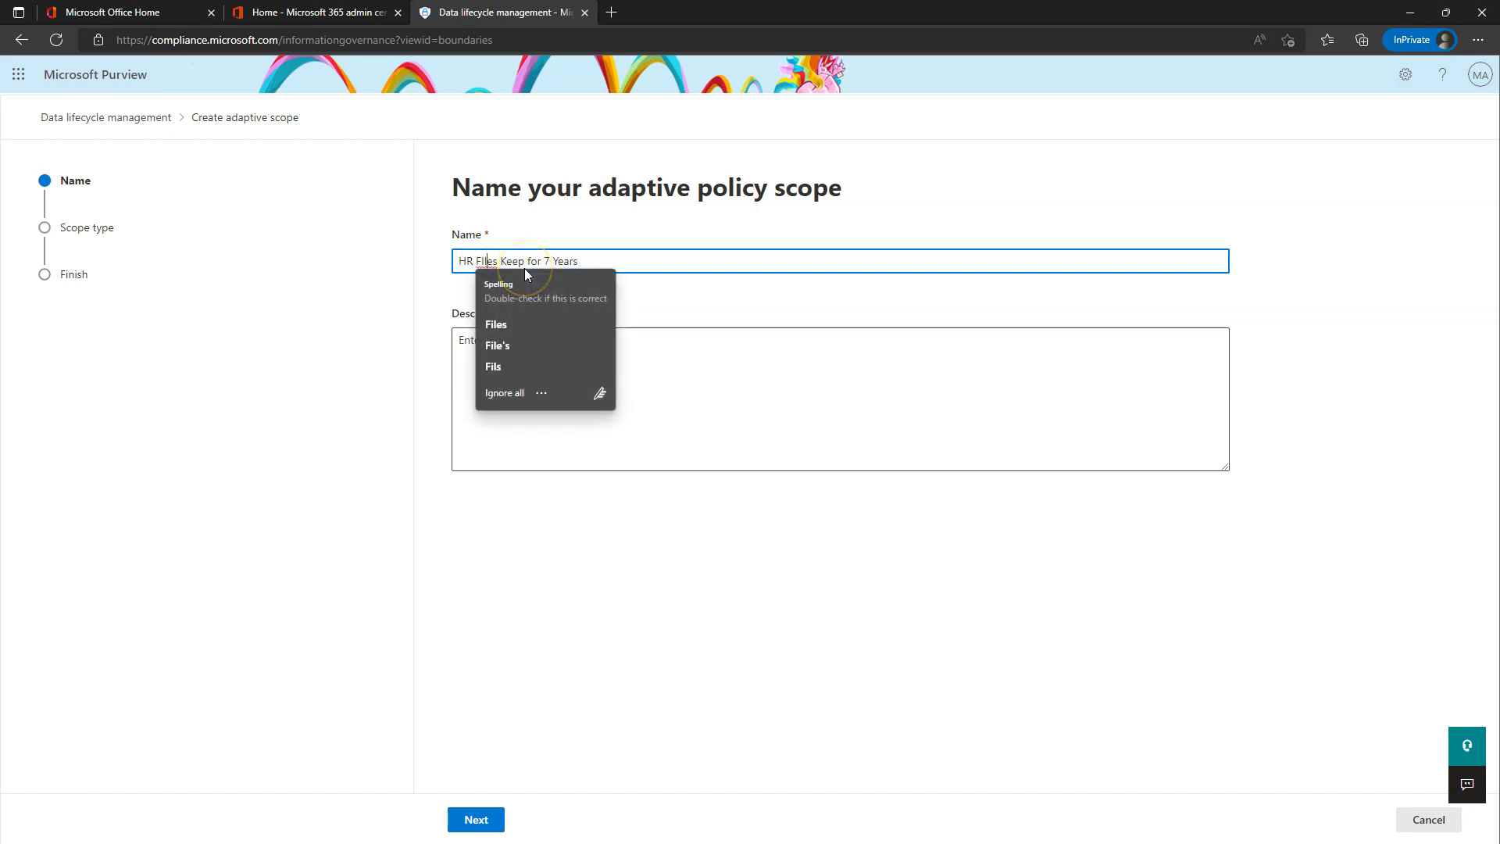
click(495, 324)
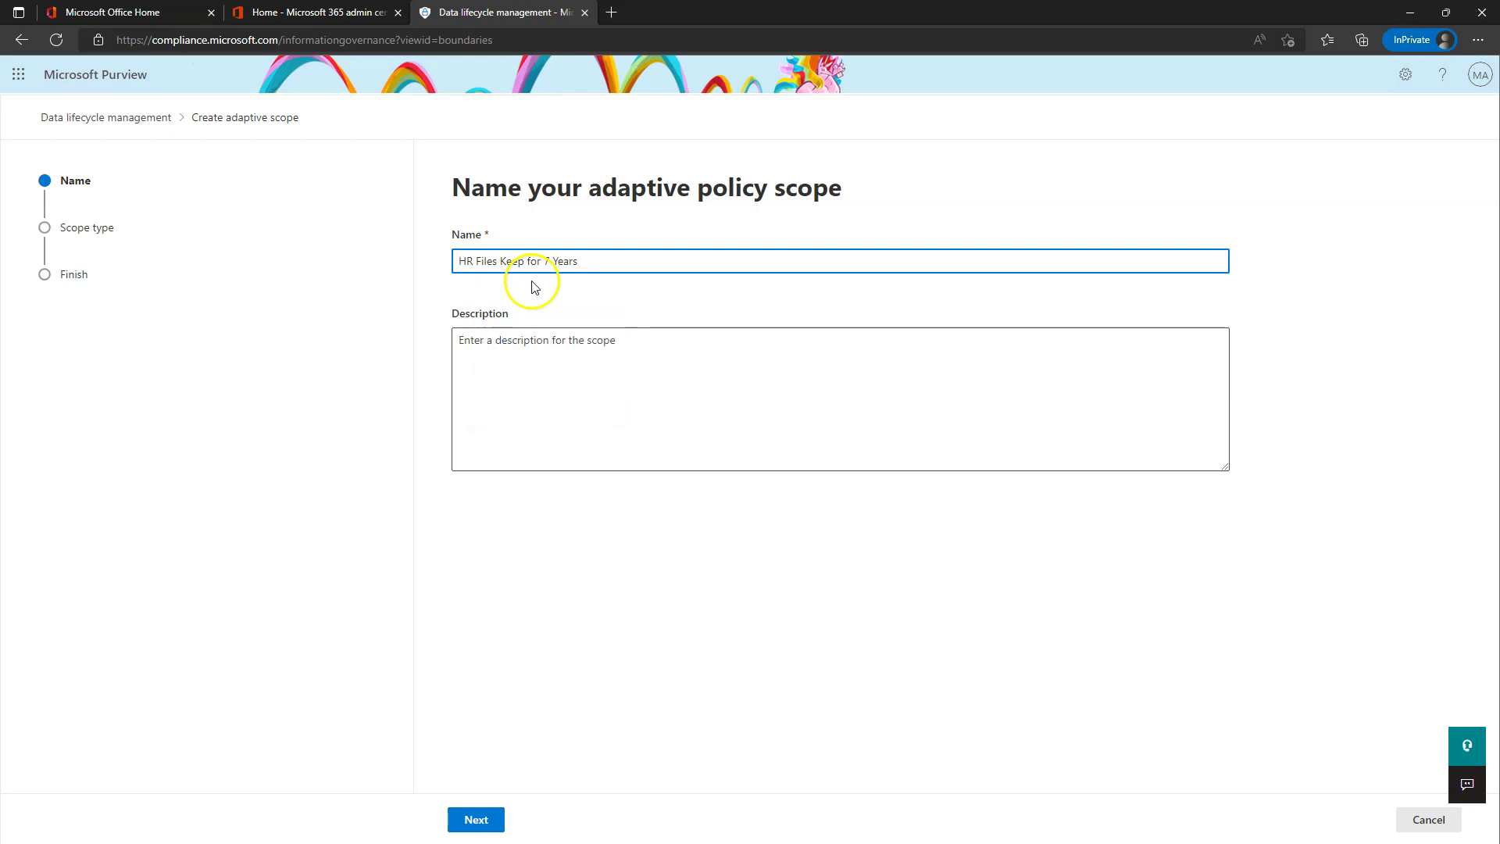
click(478, 817)
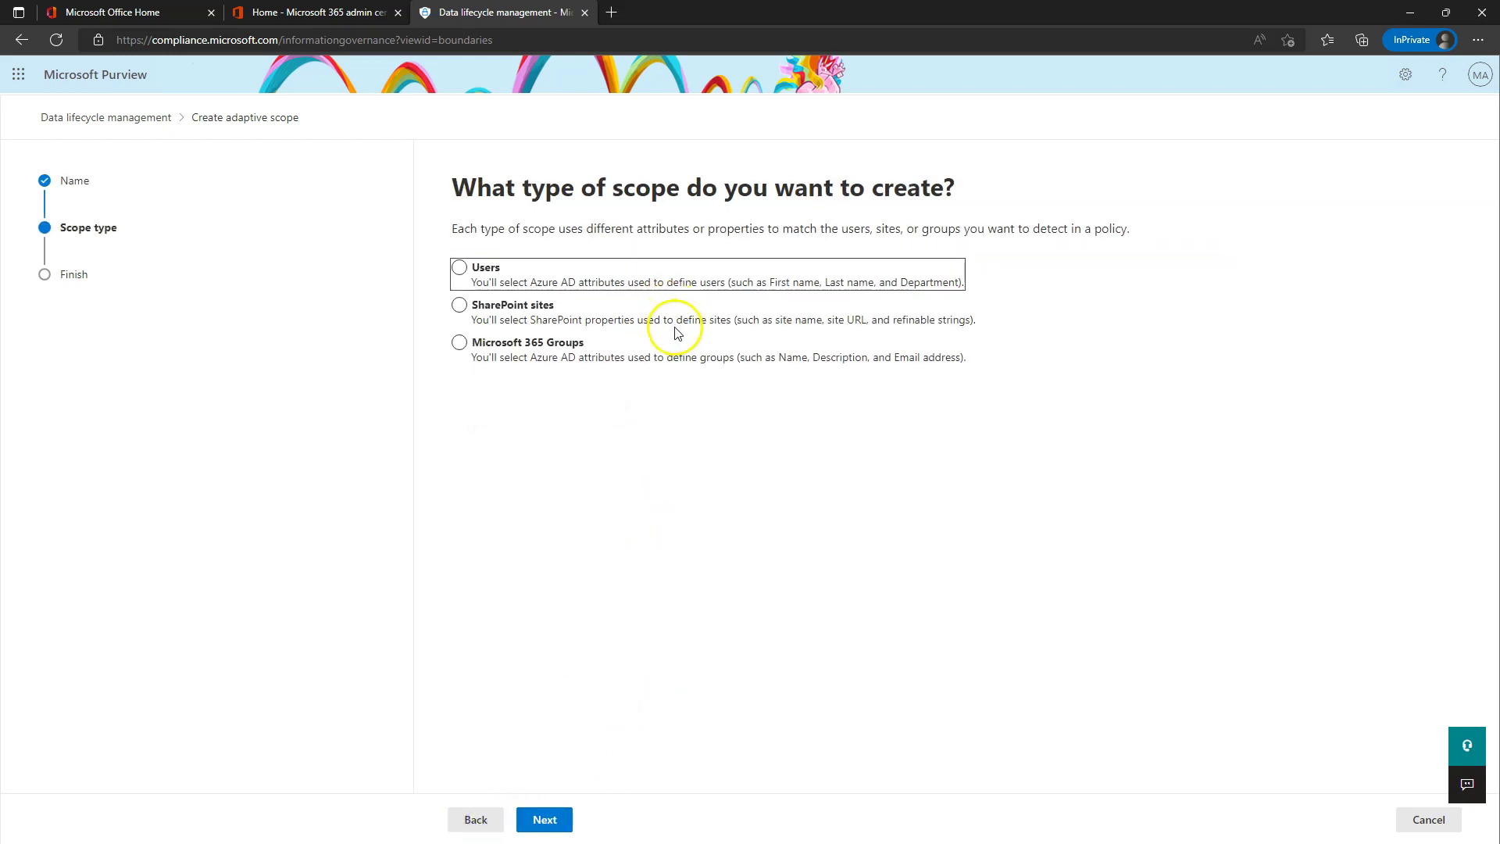
- Make it a SharePoint sites scope and pick Site name as the query property
click(460, 307)
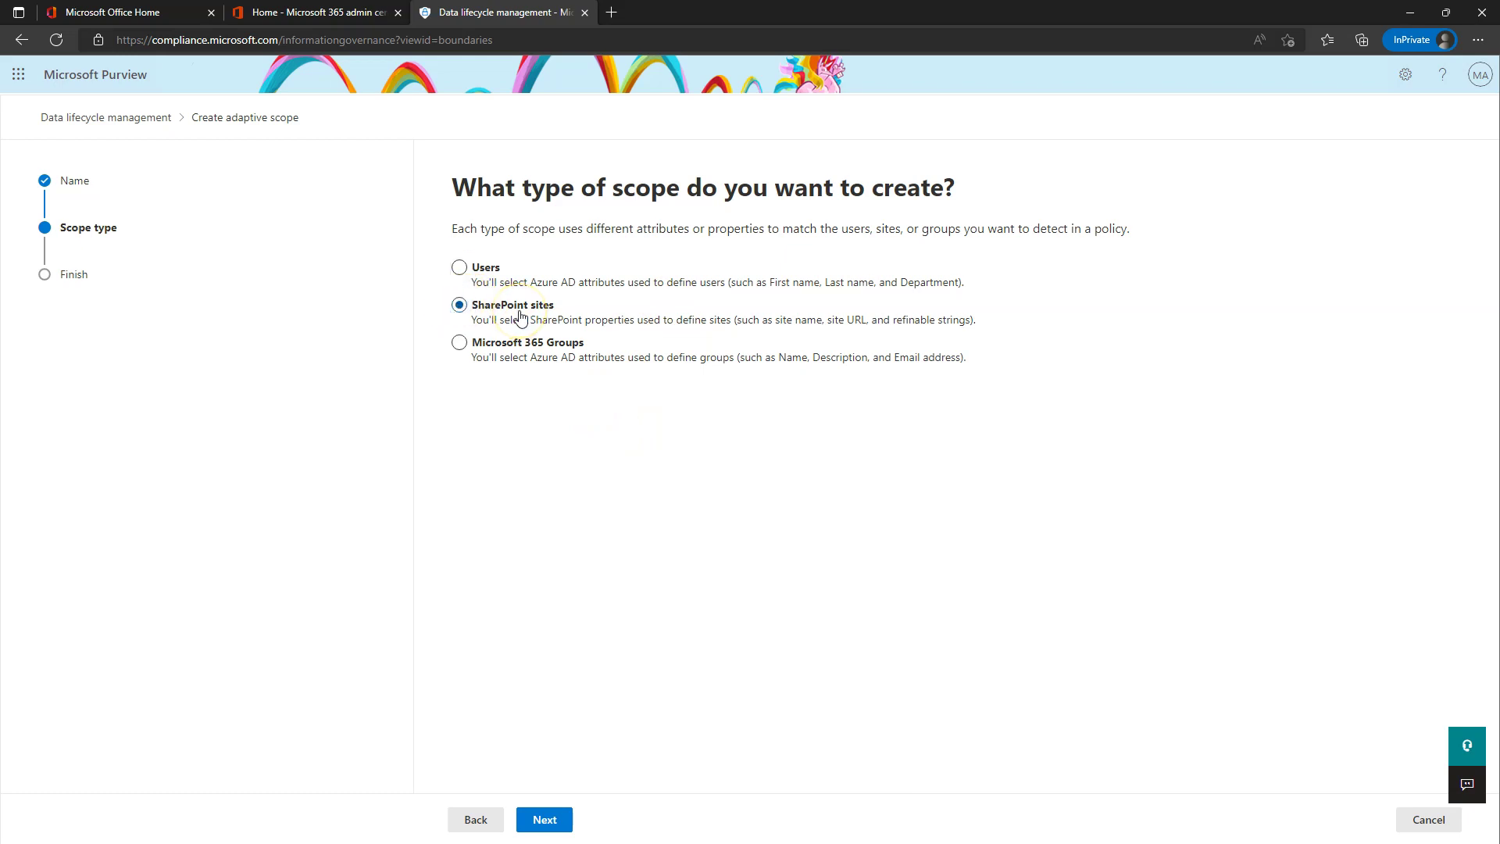
click(545, 820)
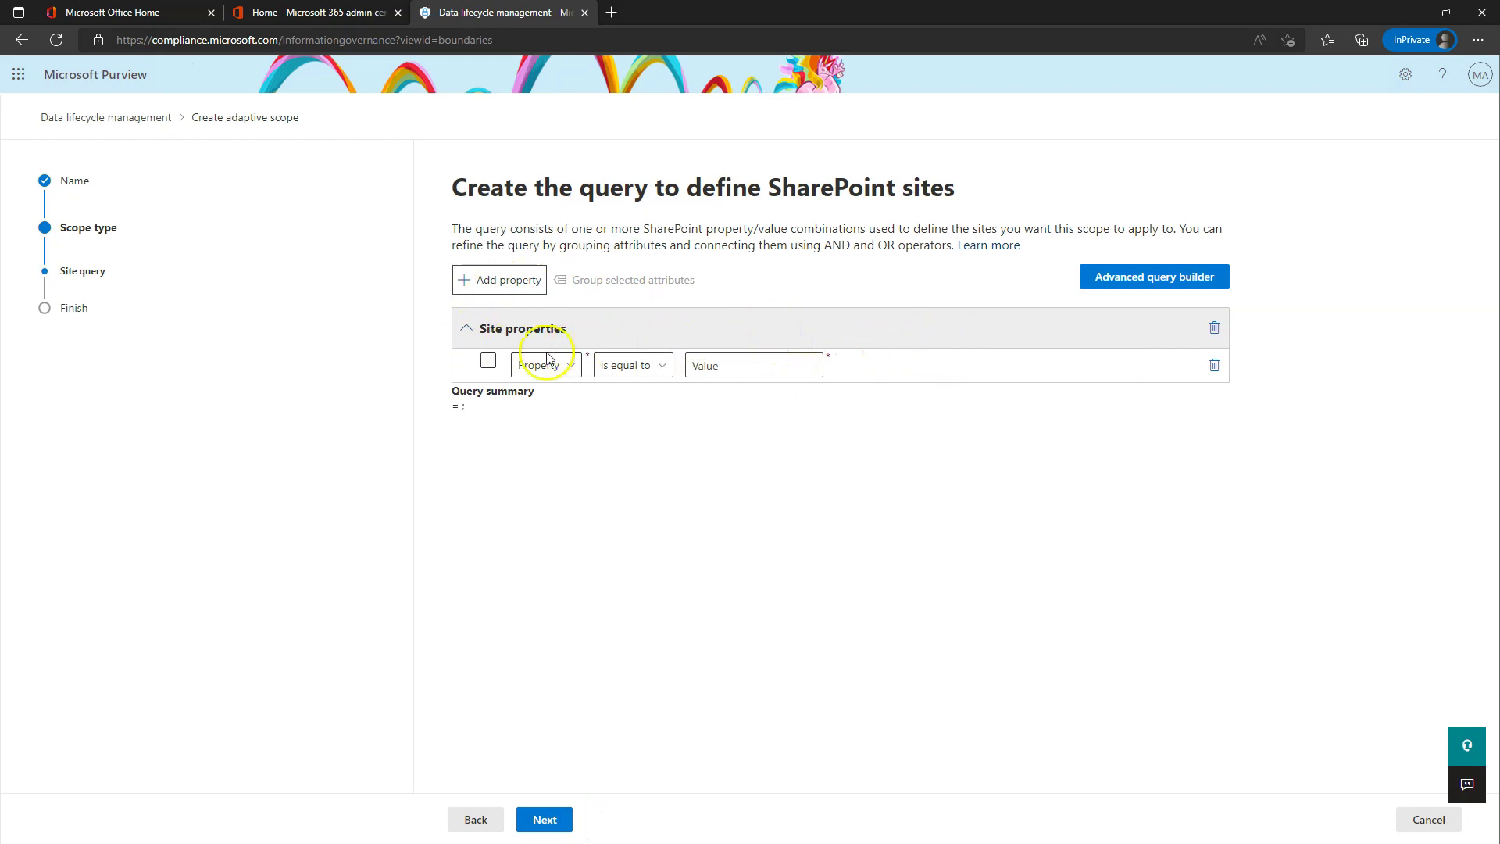
click(569, 366)
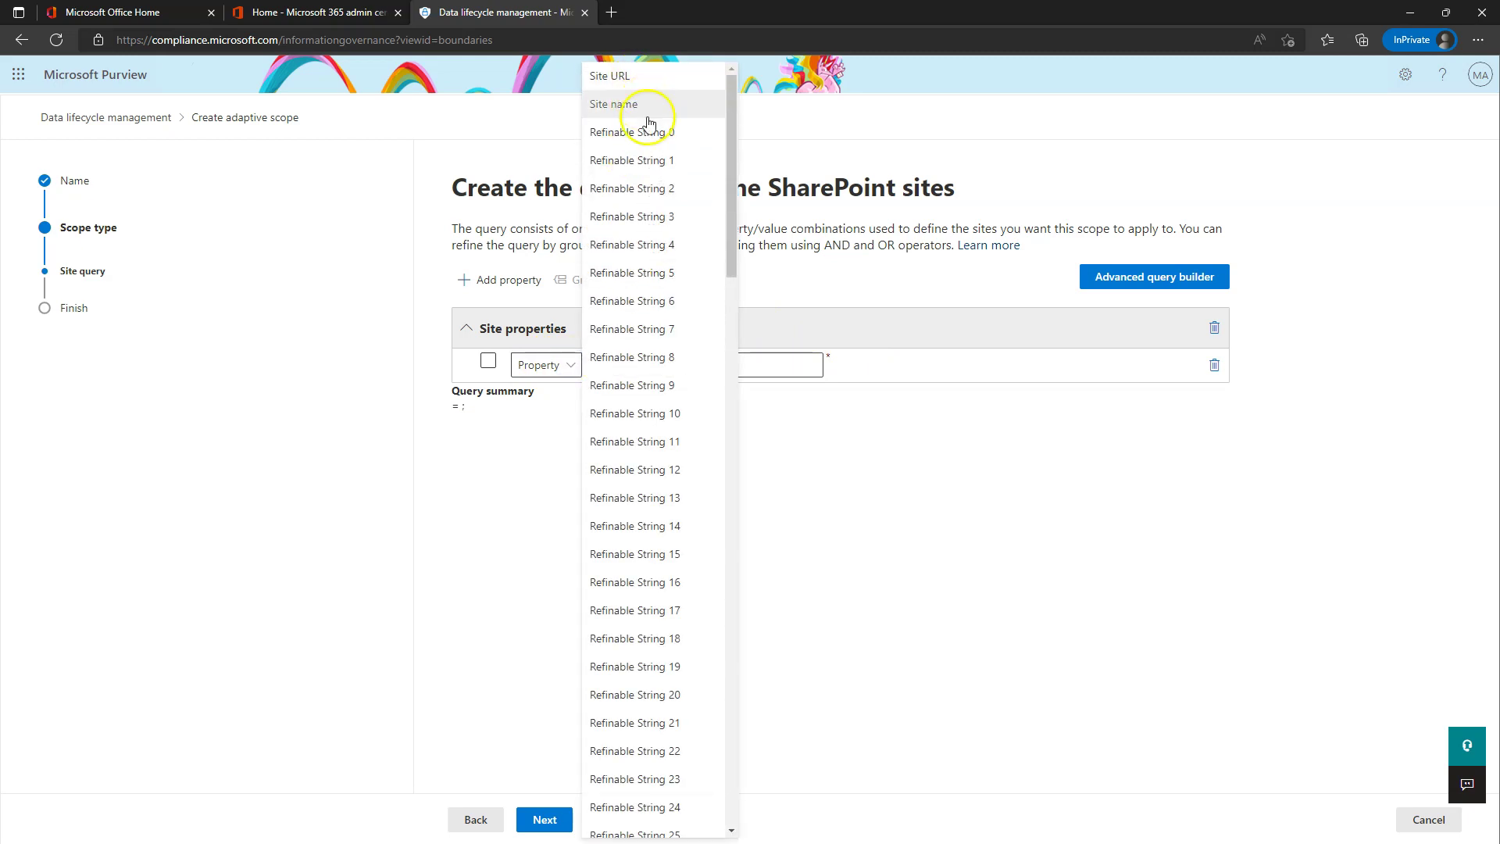
scroll(654, 336, down, 20)
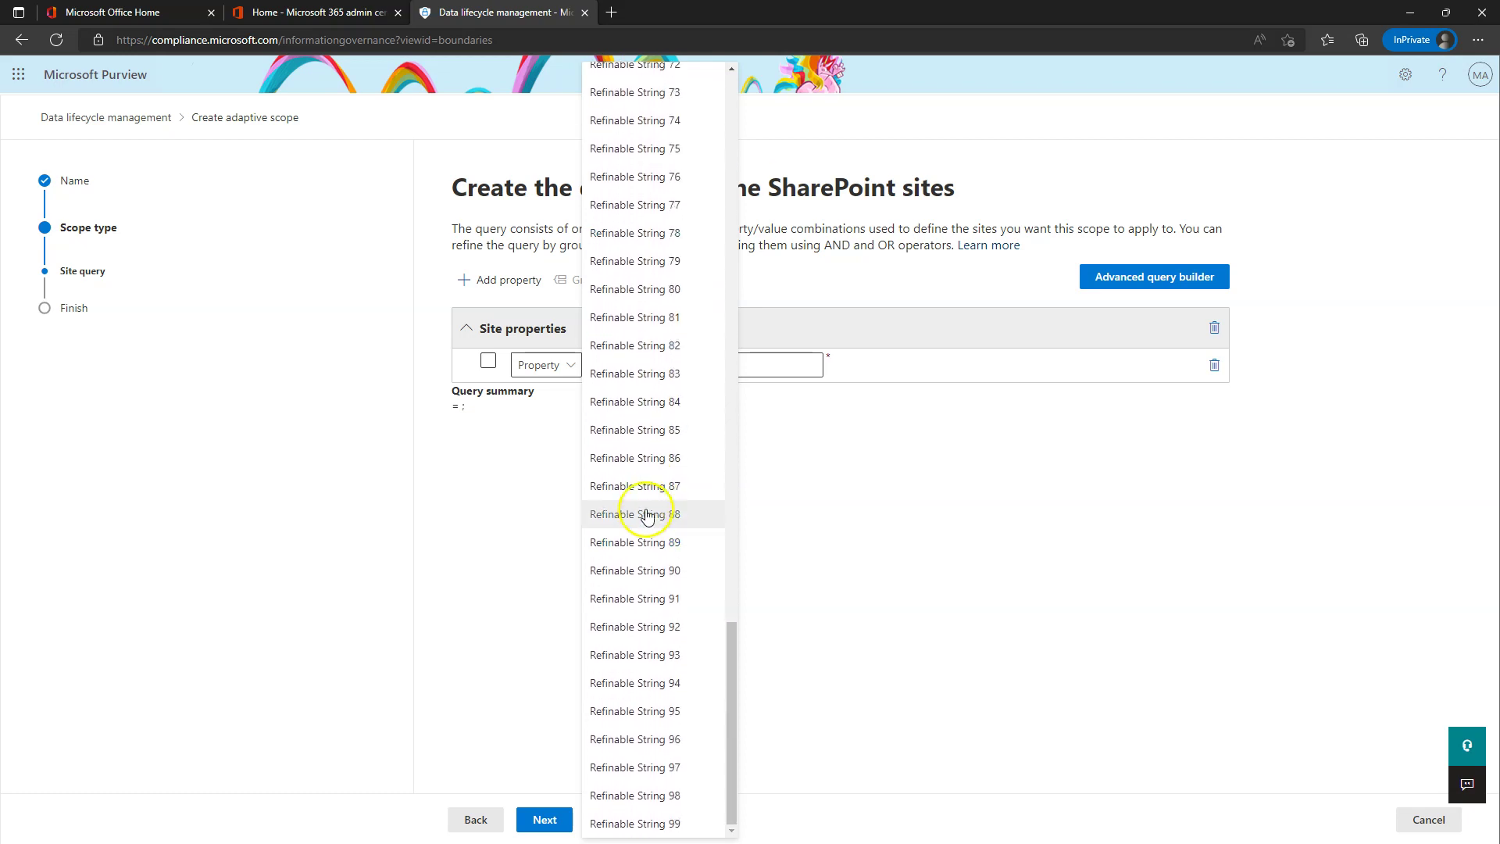
scroll(649, 547, up, 20)
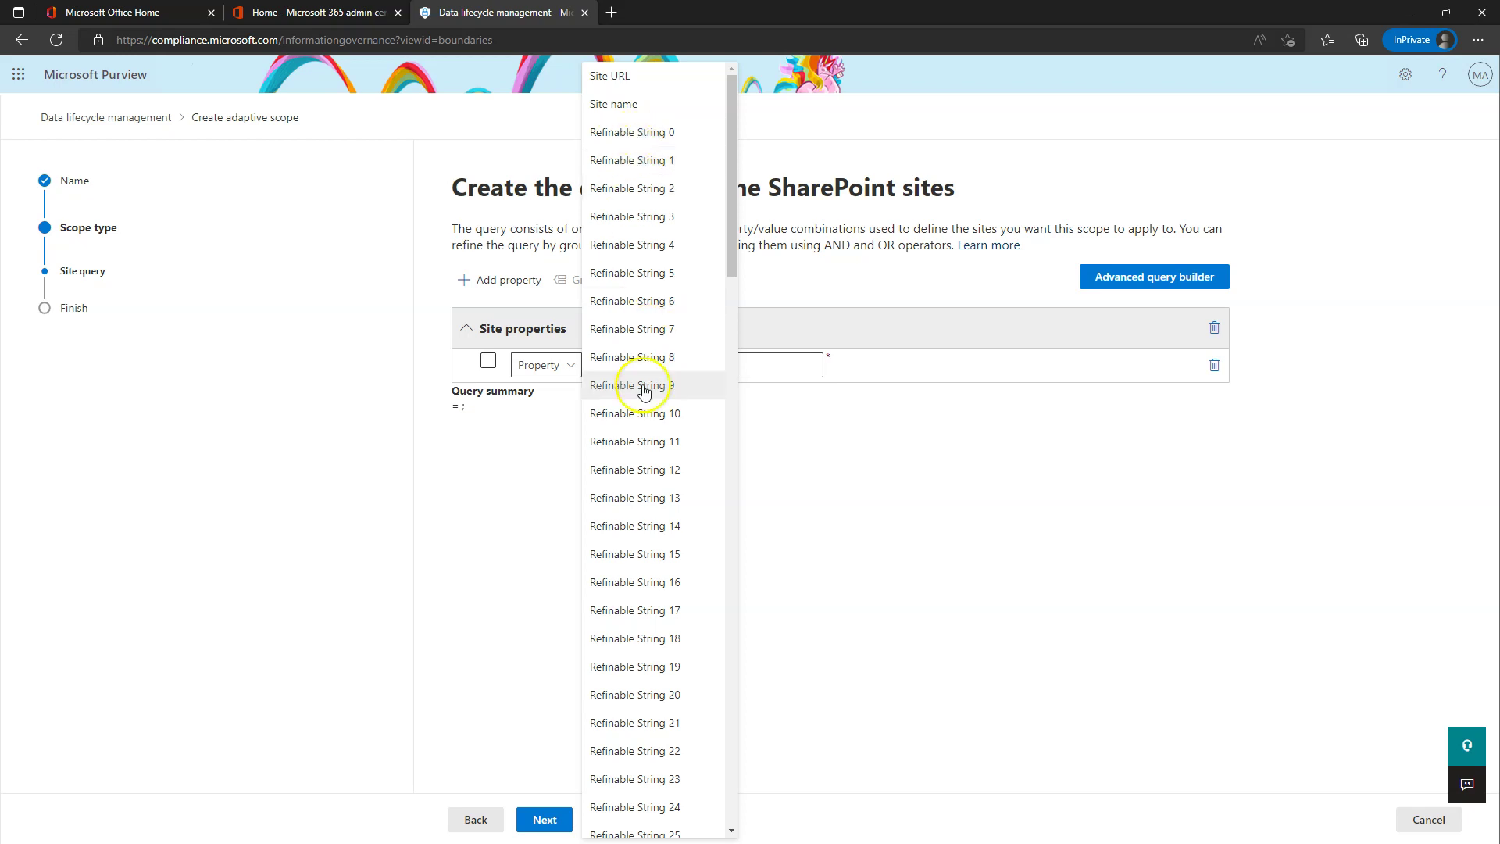
click(645, 334)
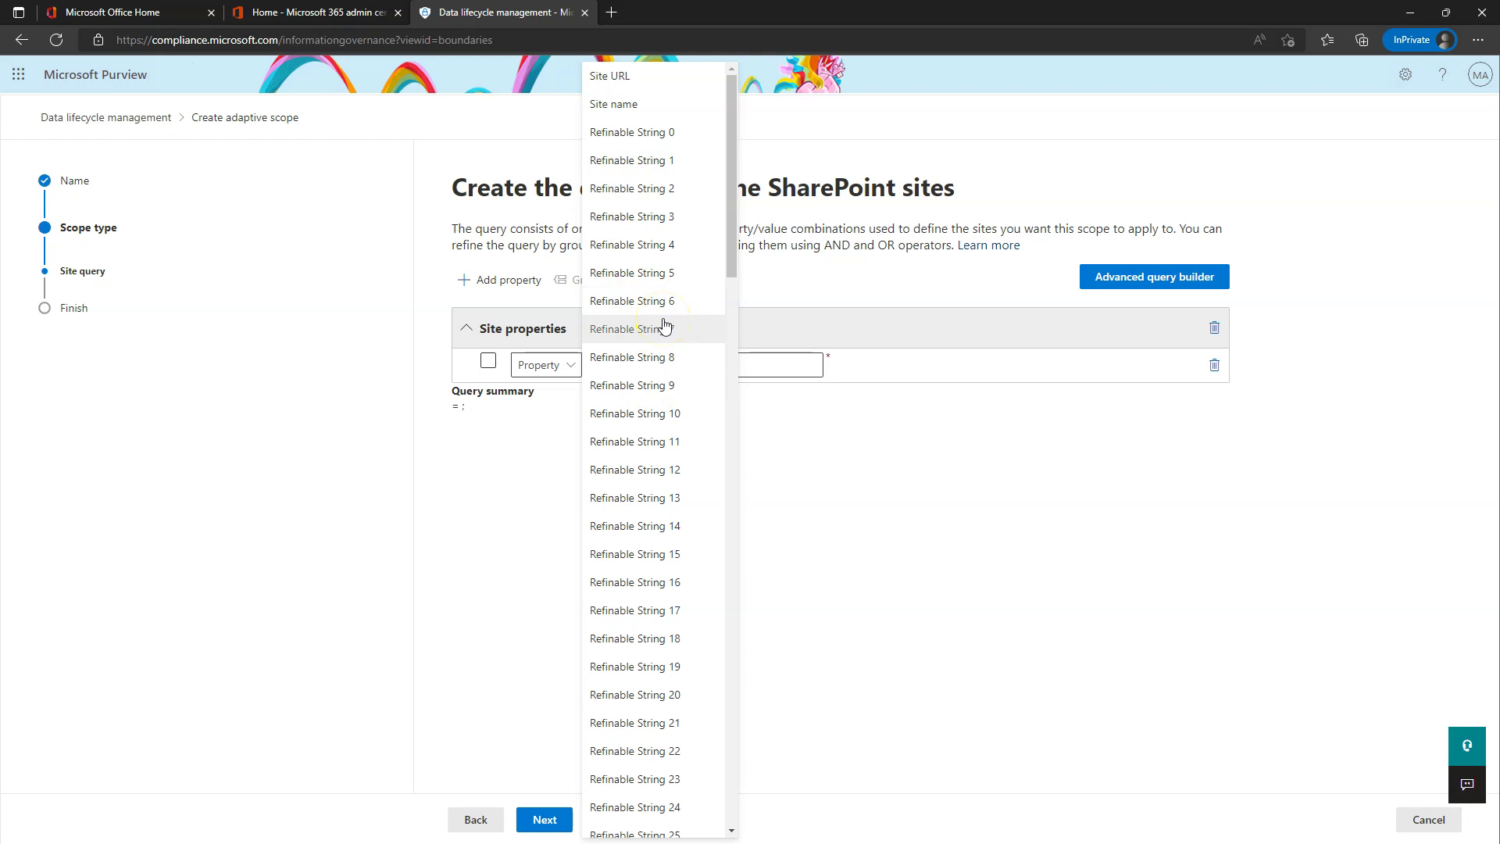
click(645, 115)
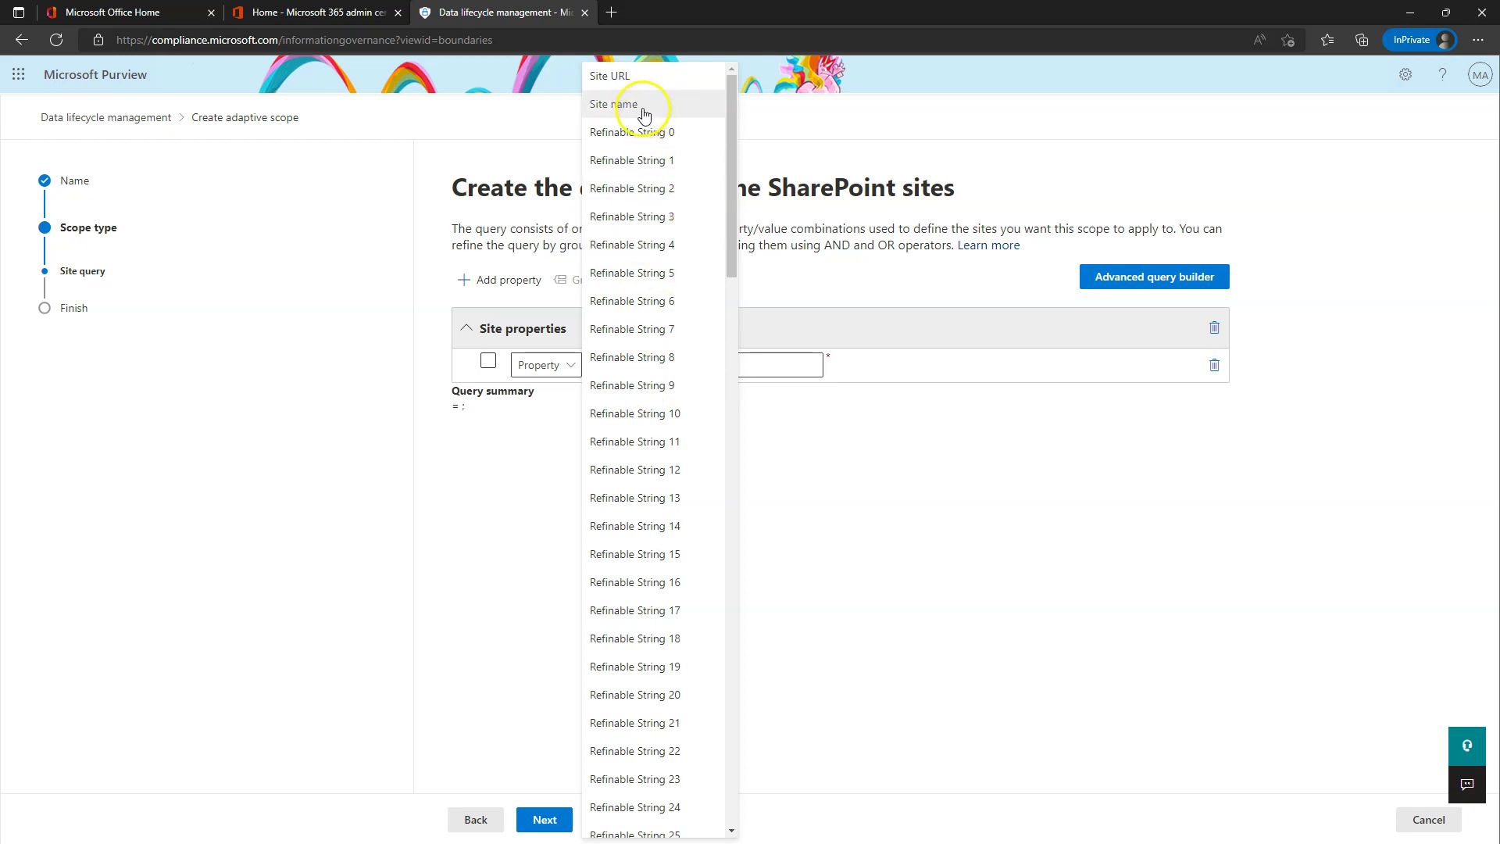
click(623, 112)
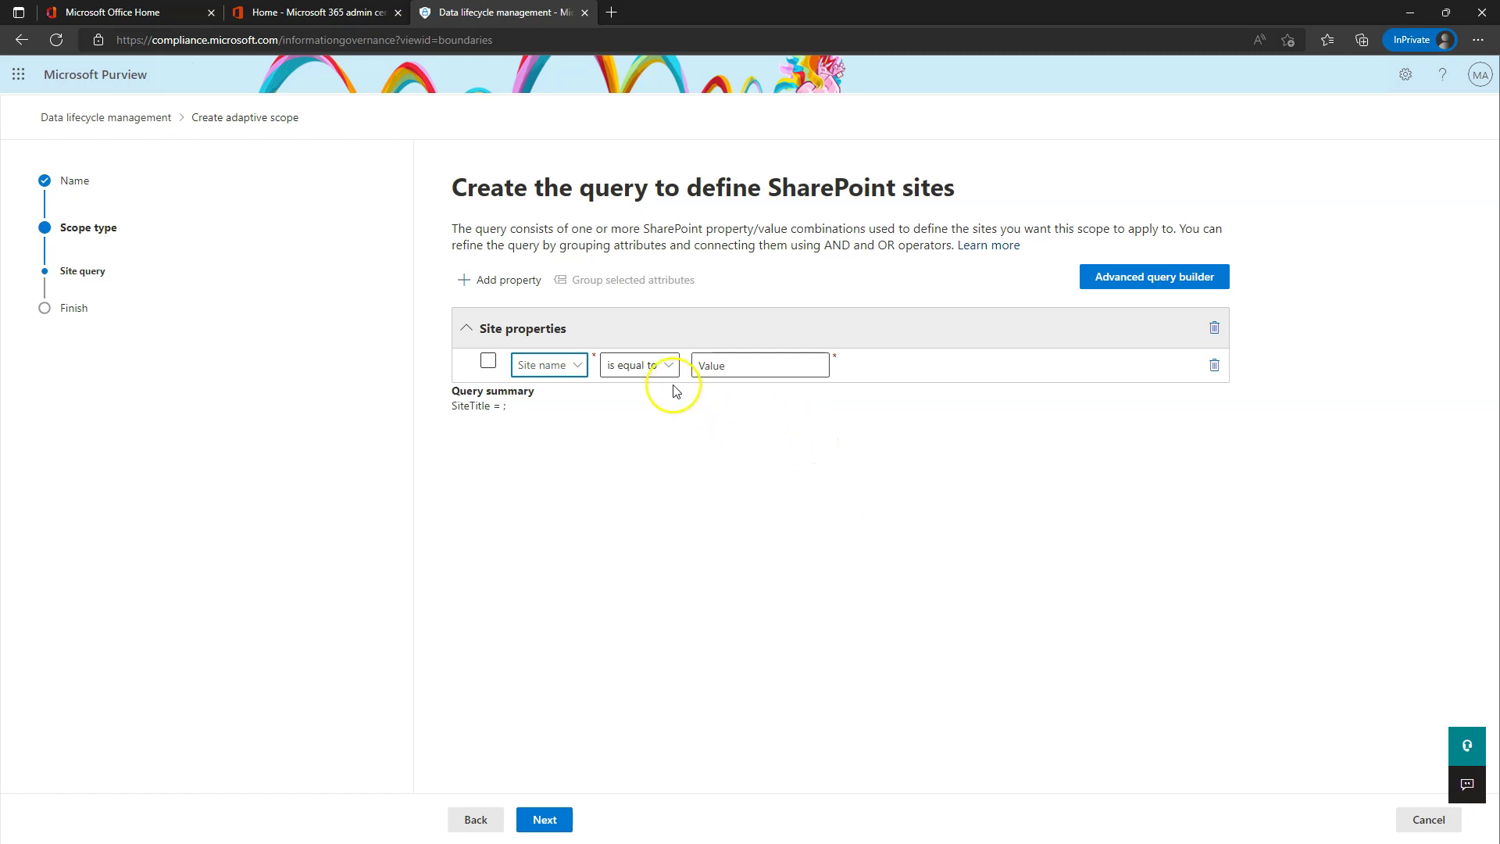
- Complete the query as Site name 'starts with' 'HR' and proceed to Review and finish
click(660, 365)
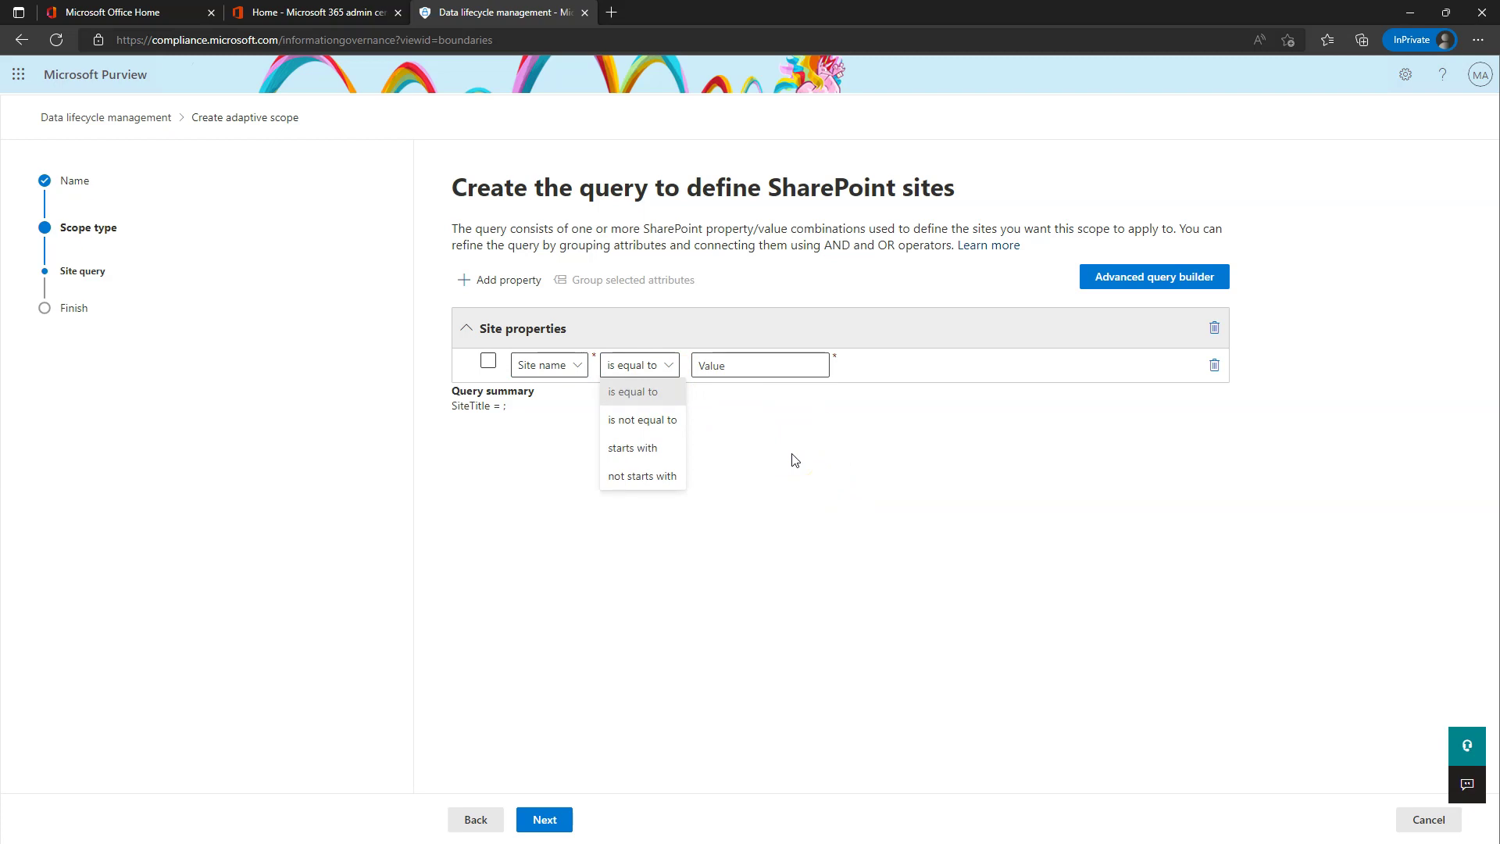
click(656, 448)
click(724, 364)
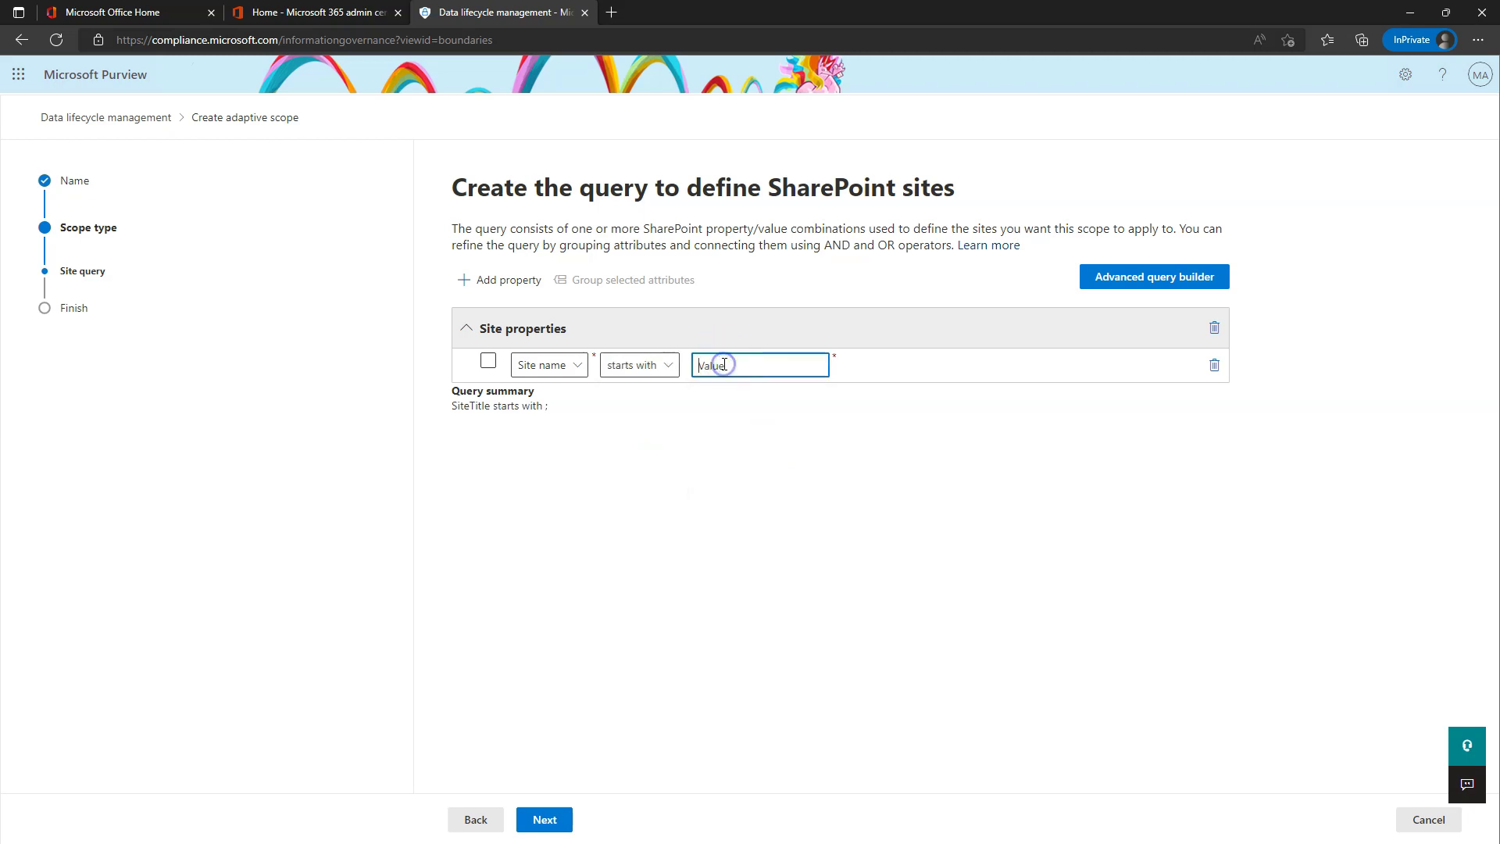
text(HR)
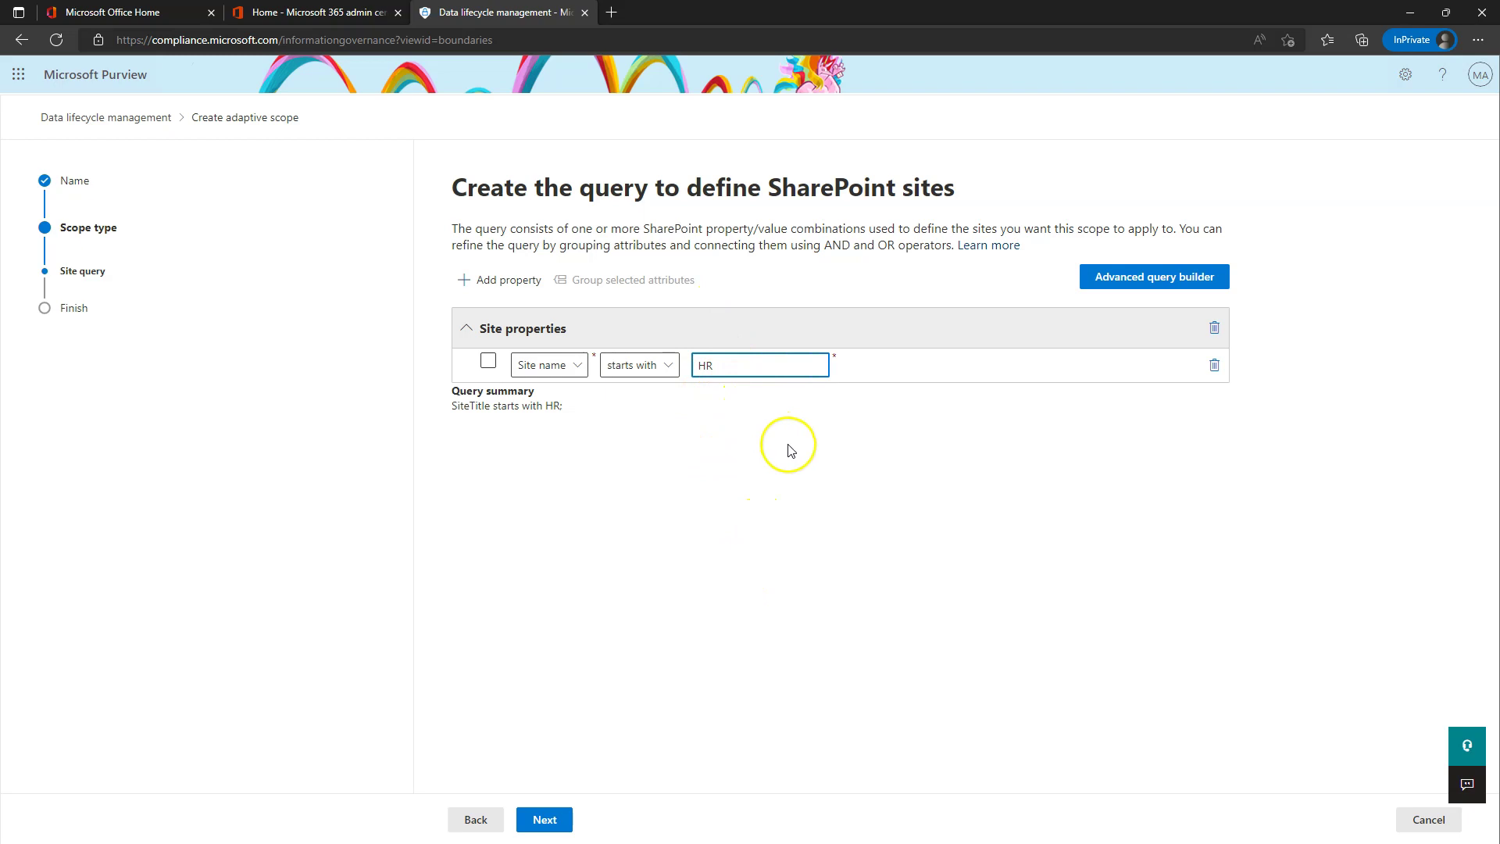
click(709, 365)
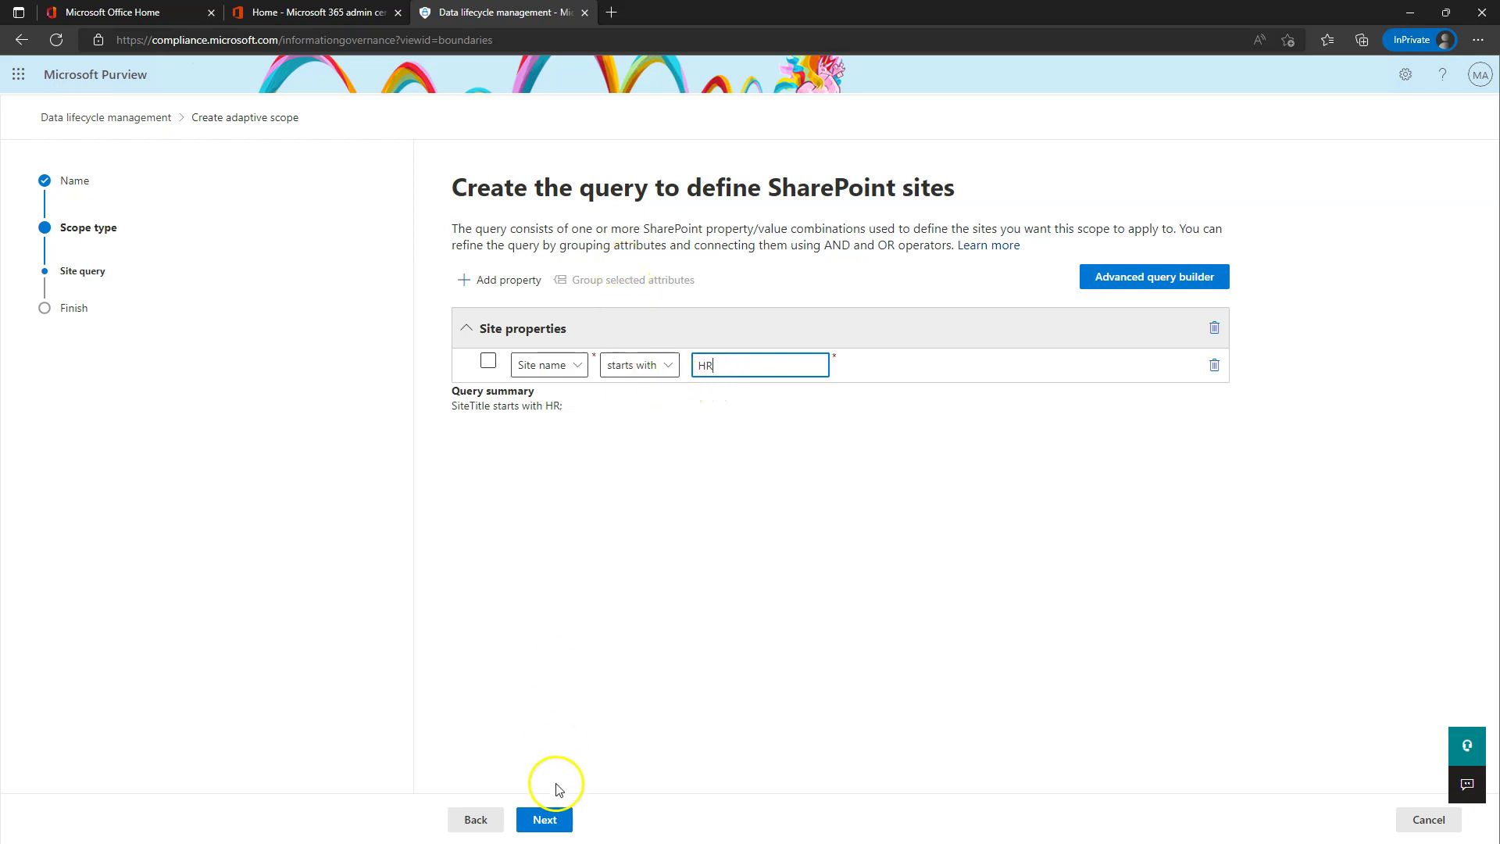
click(546, 819)
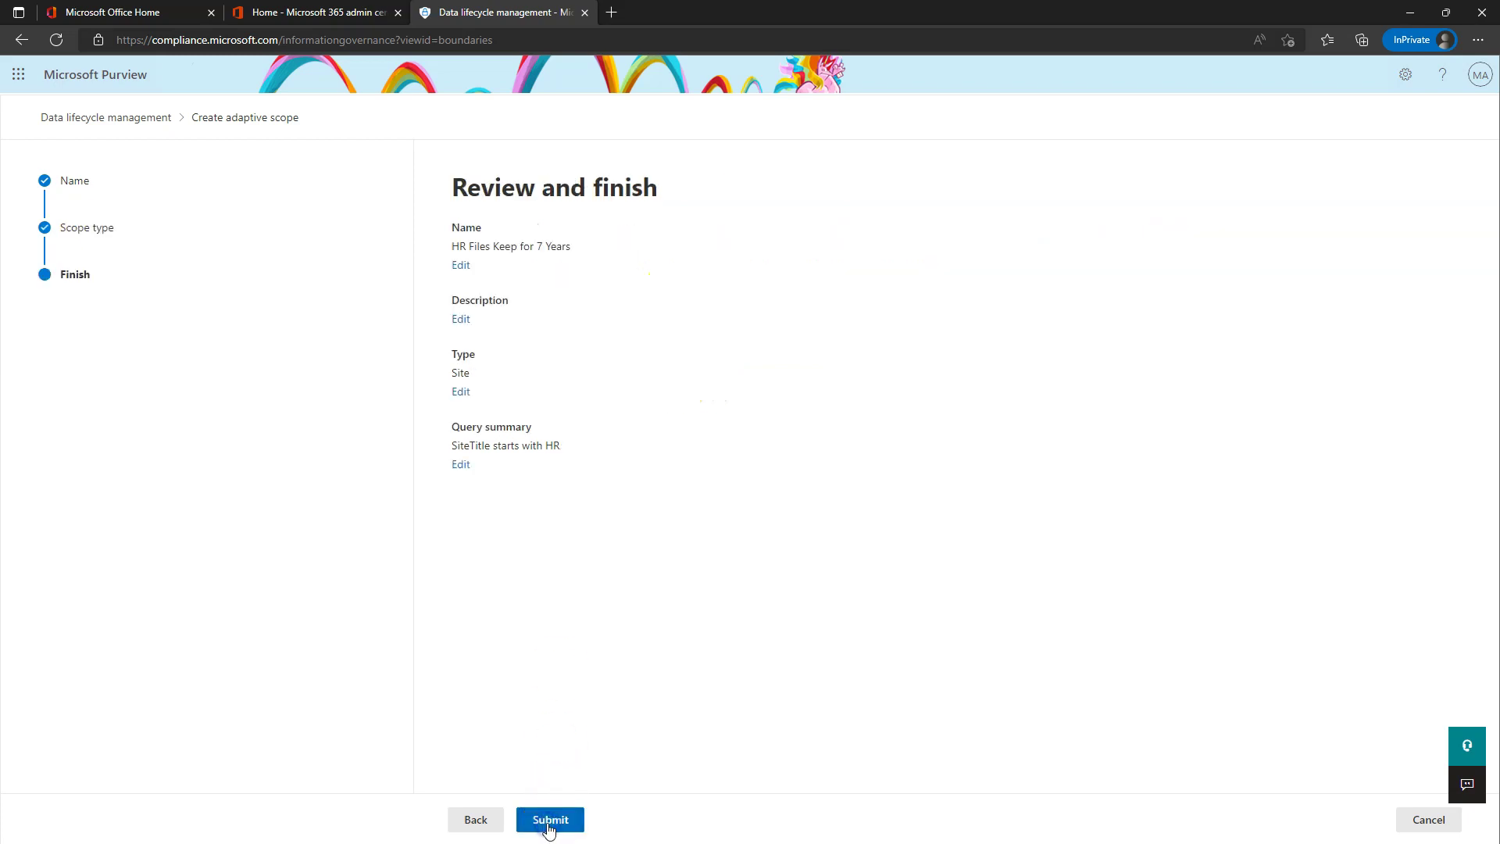
- Submit the 'HR Files Keep for 7 Years' scope and return to the scopes list
click(549, 820)
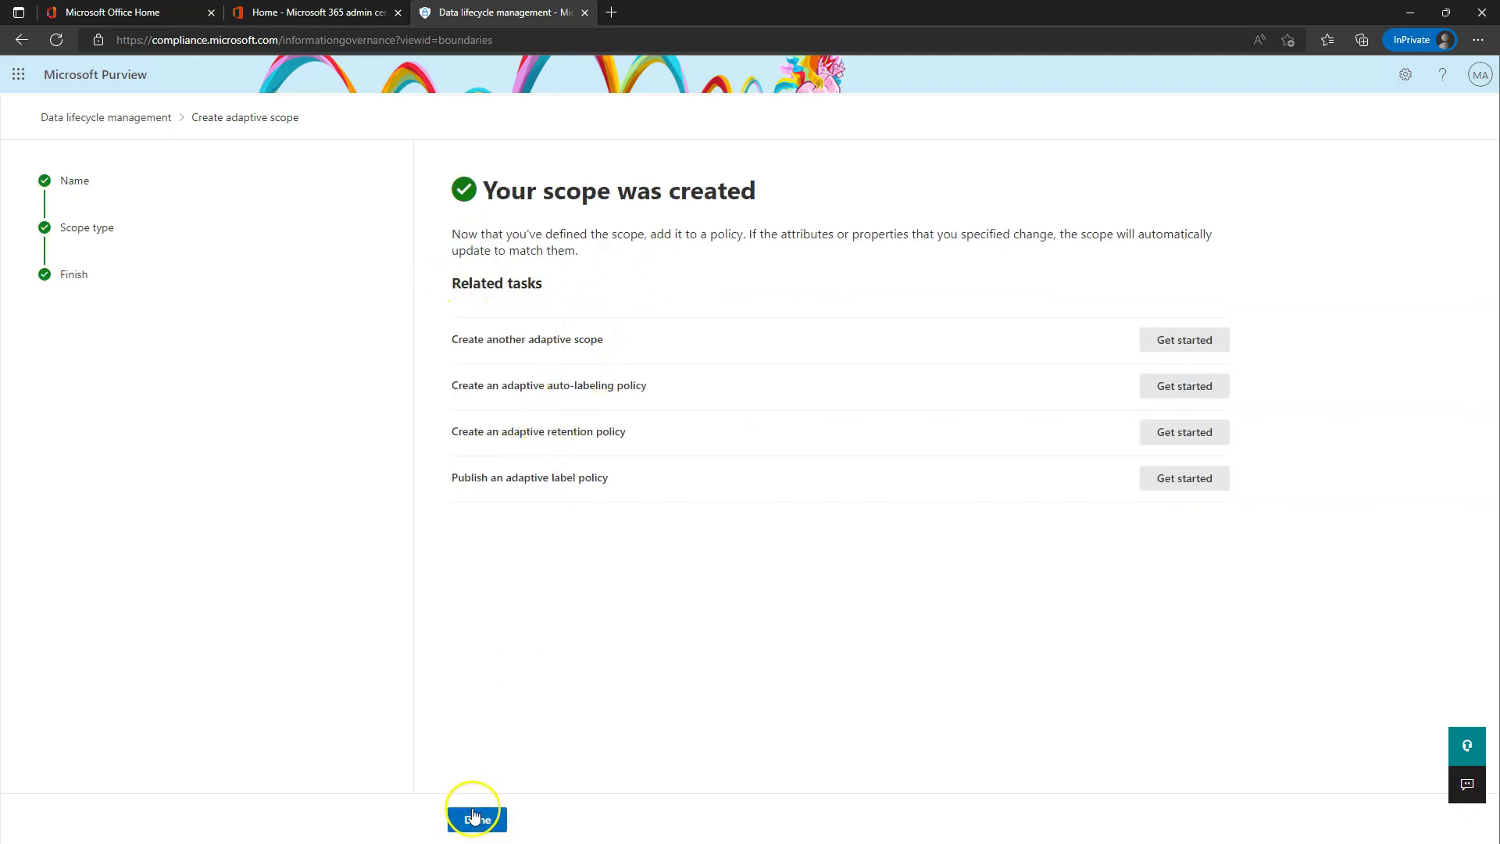
click(473, 817)
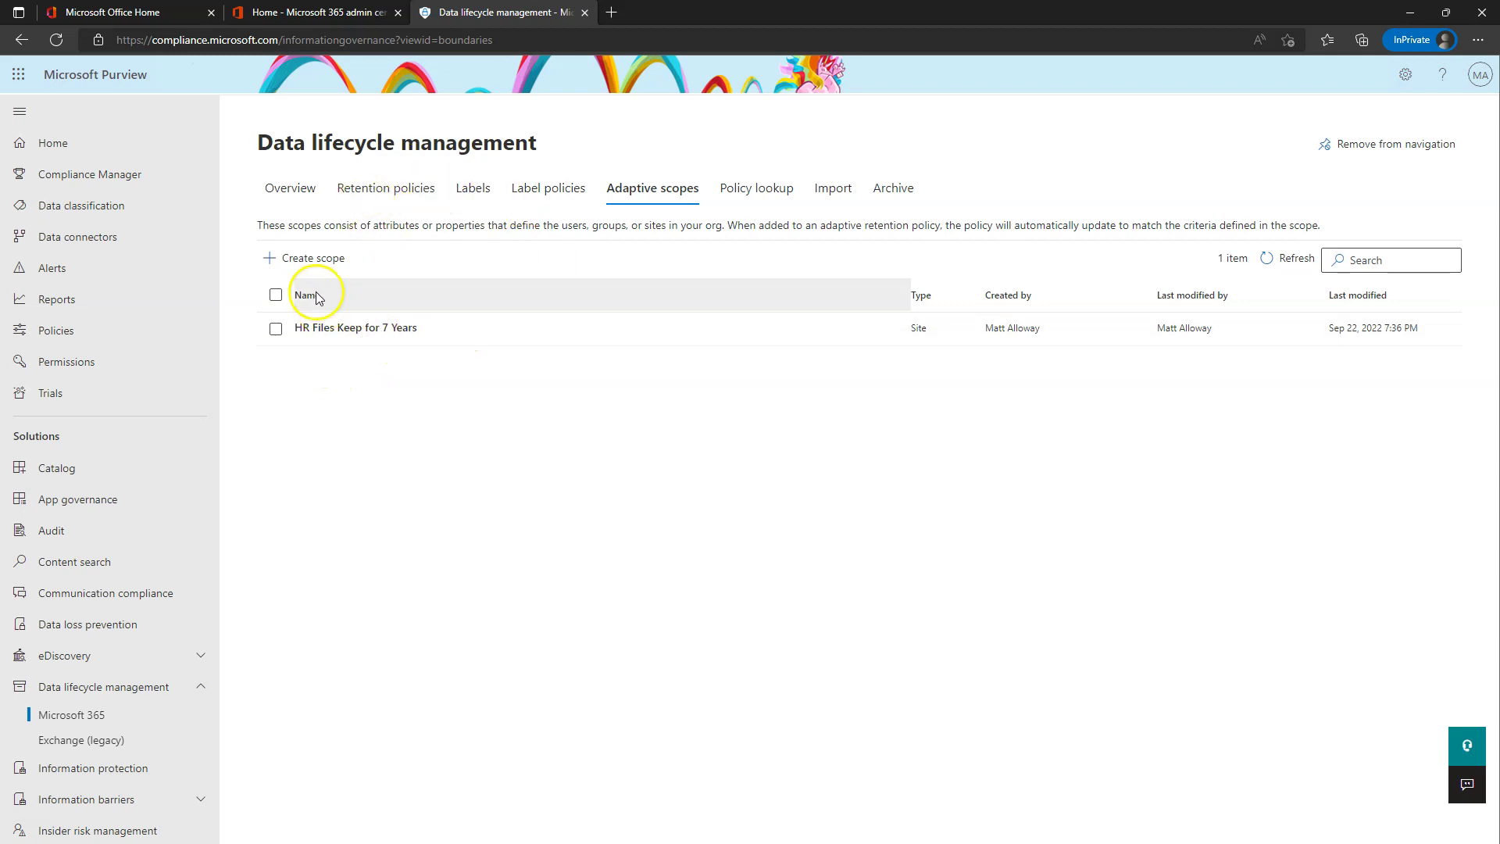
- Start another adaptive scope named IT Files that targets SharePoint sites
click(328, 258)
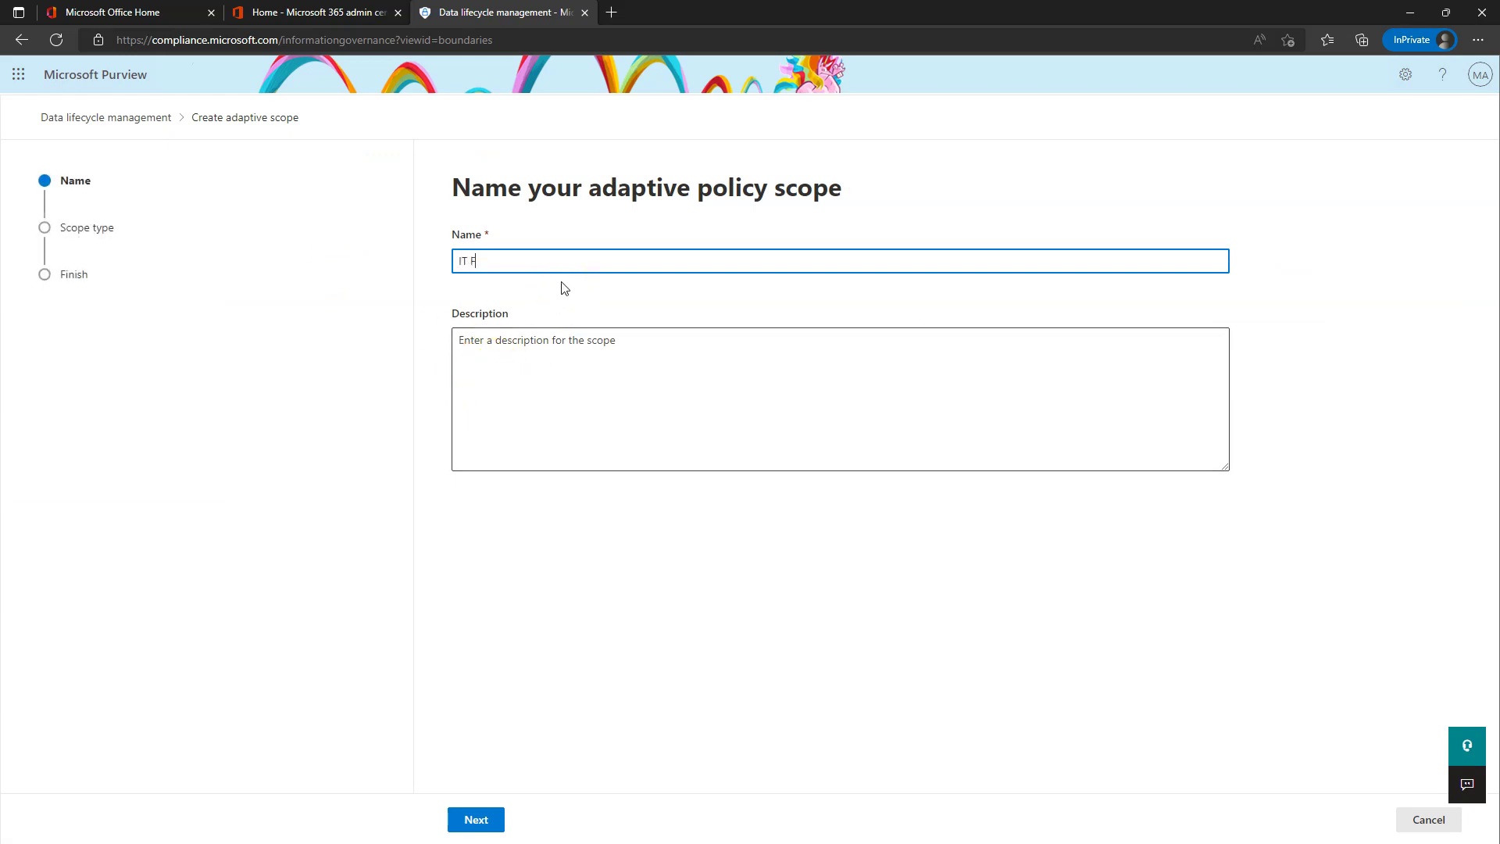
click(486, 818)
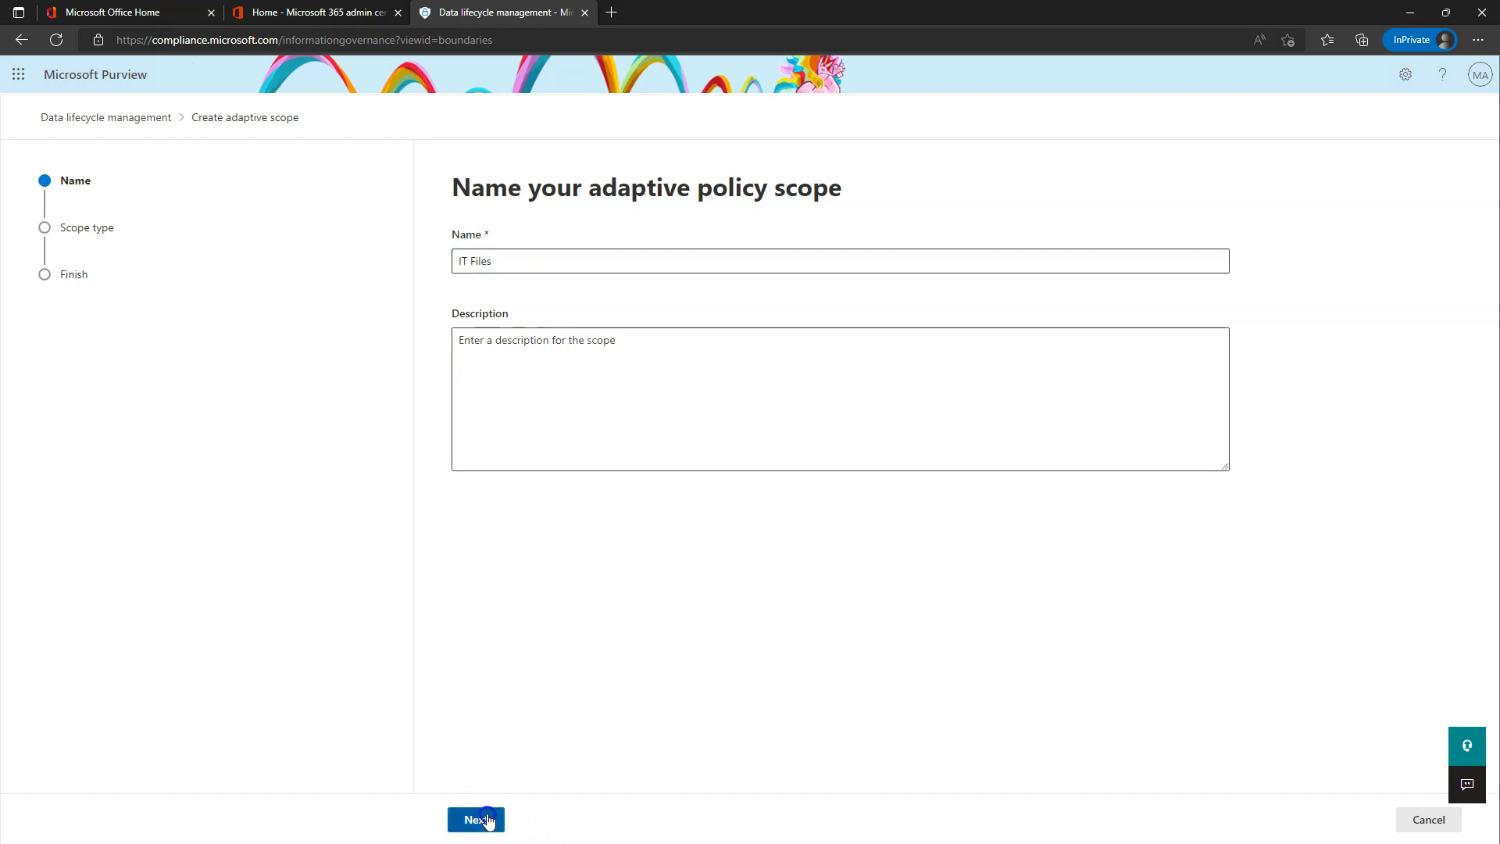
click(512, 321)
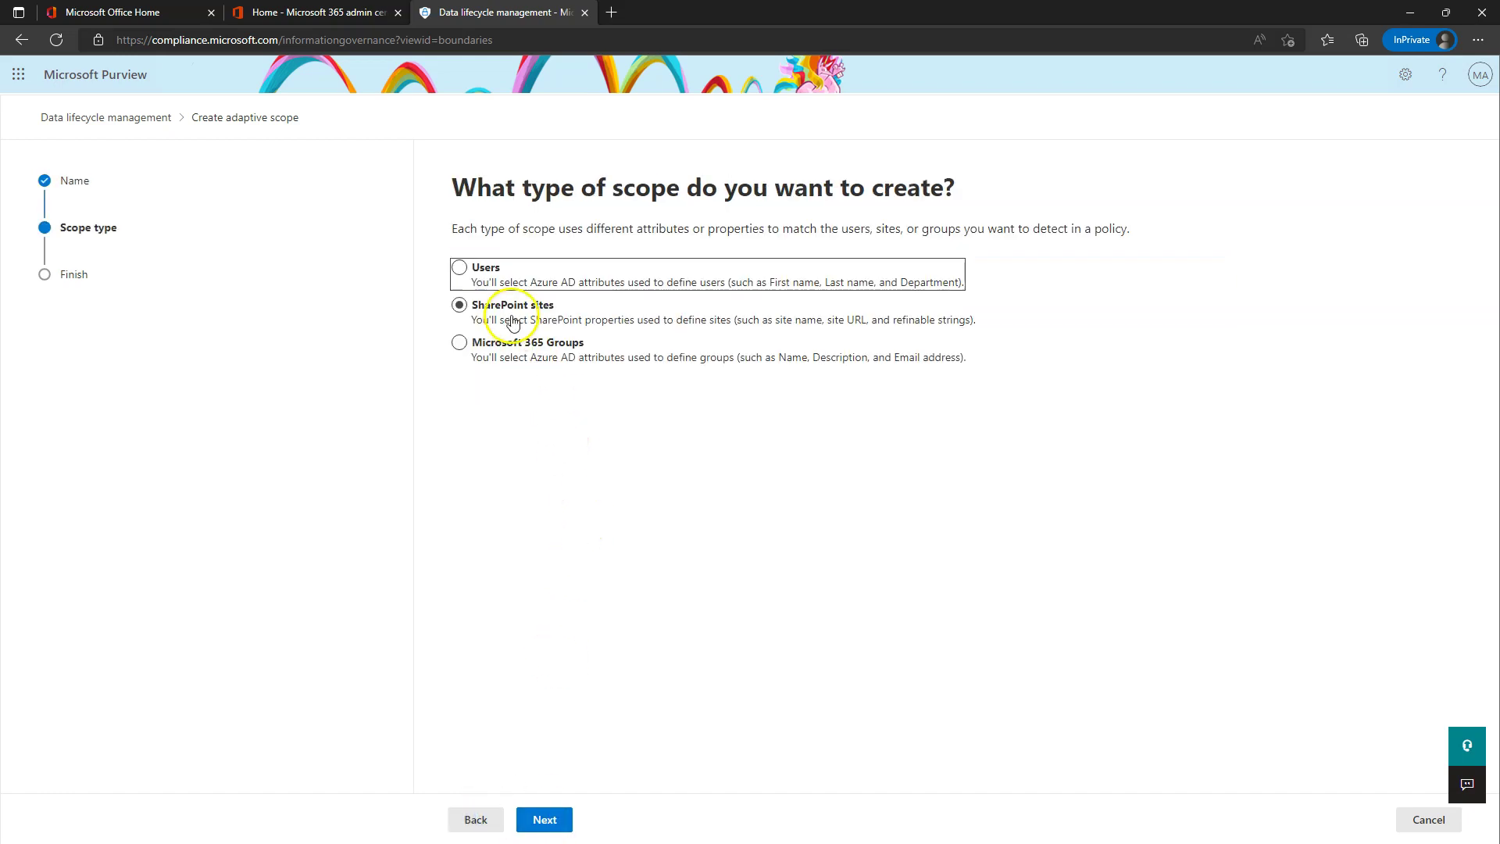
click(549, 817)
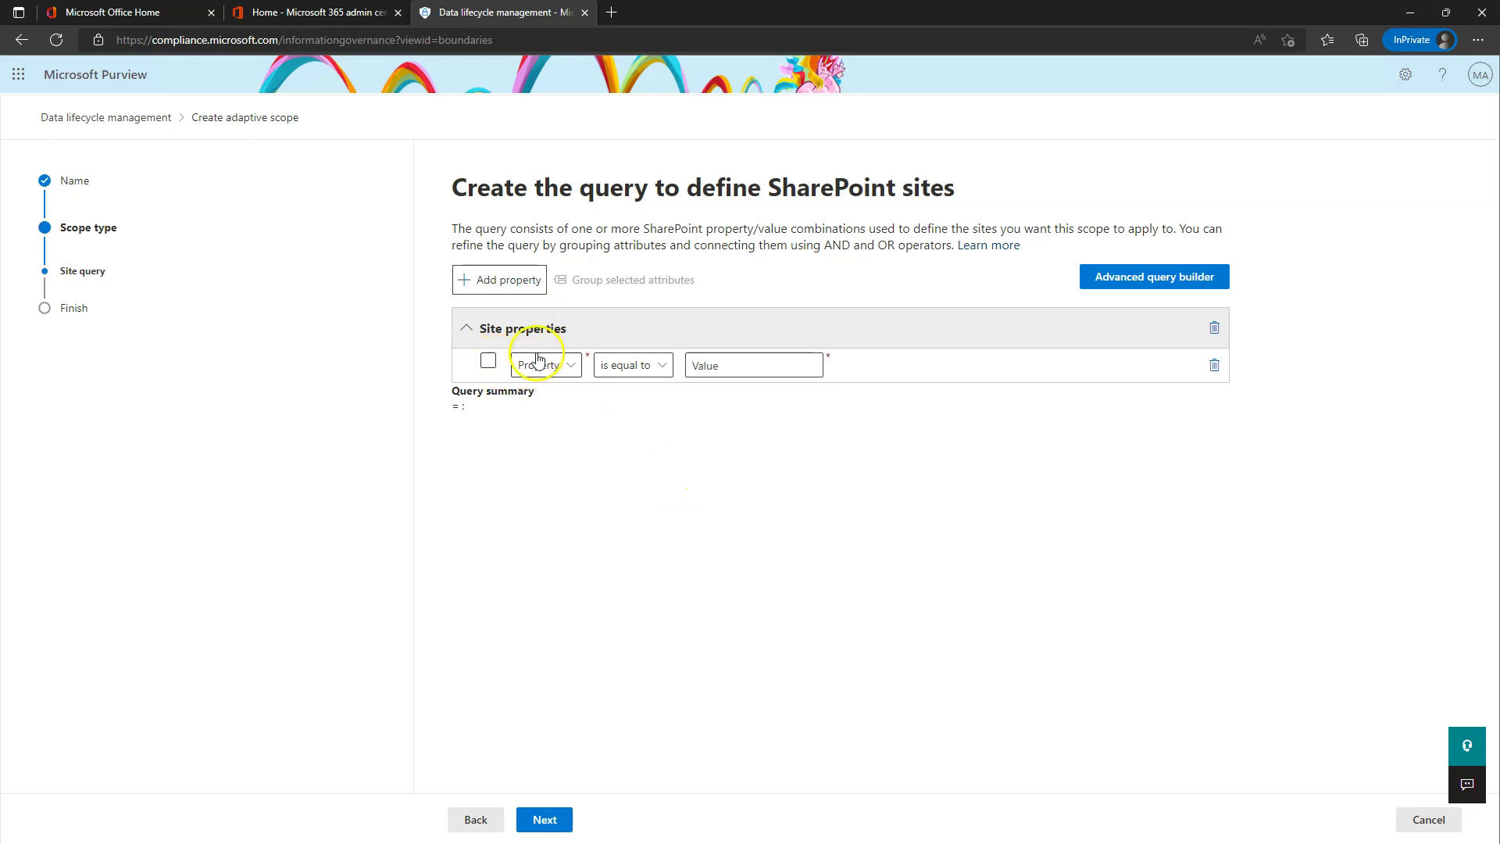
- Set the site query to Site name starts with IT and submit the scope
click(564, 373)
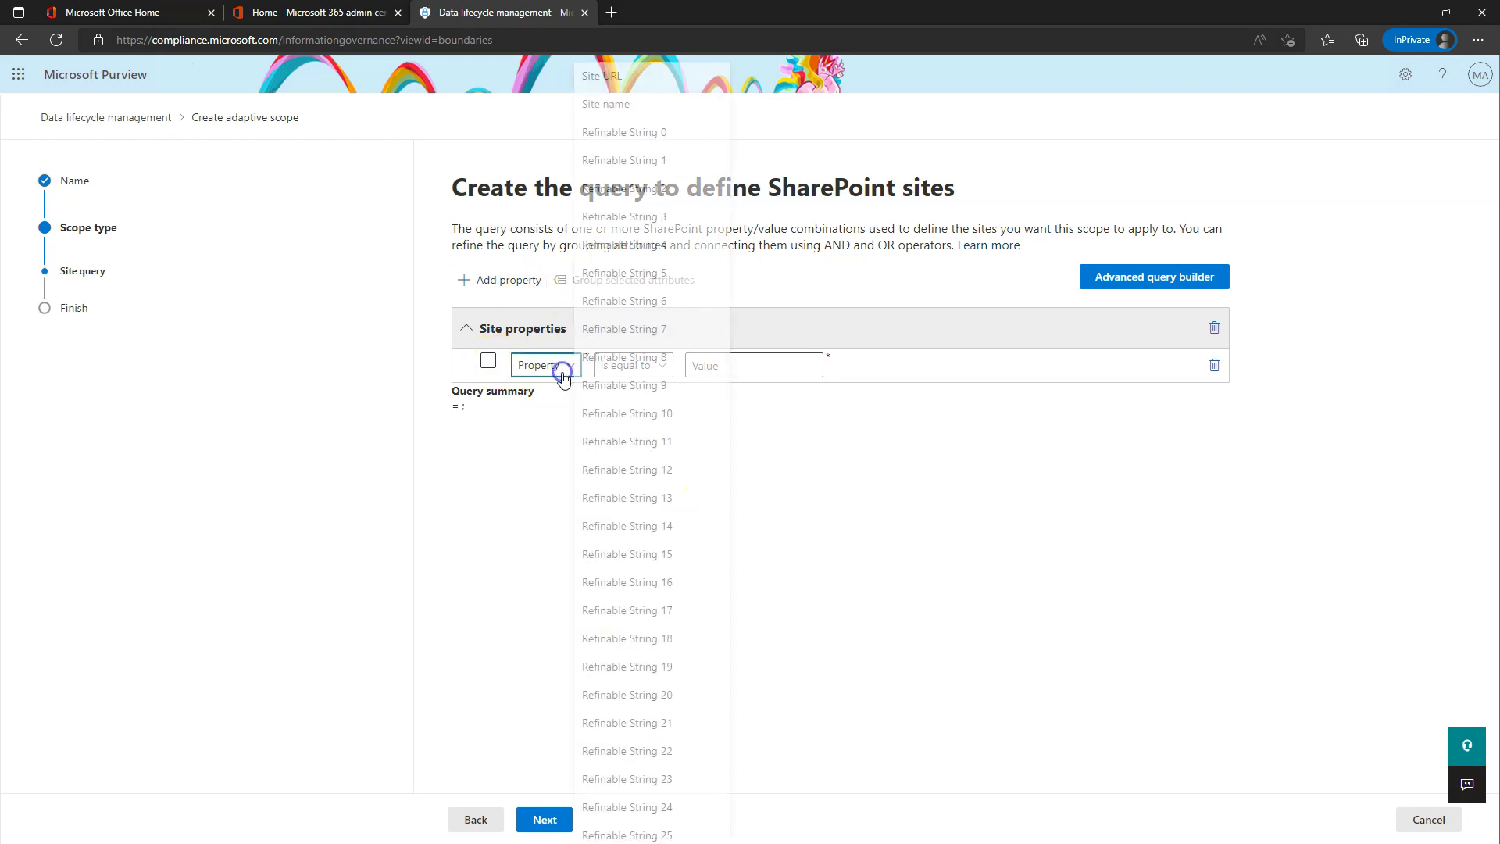
click(637, 106)
click(641, 369)
click(646, 450)
click(736, 362)
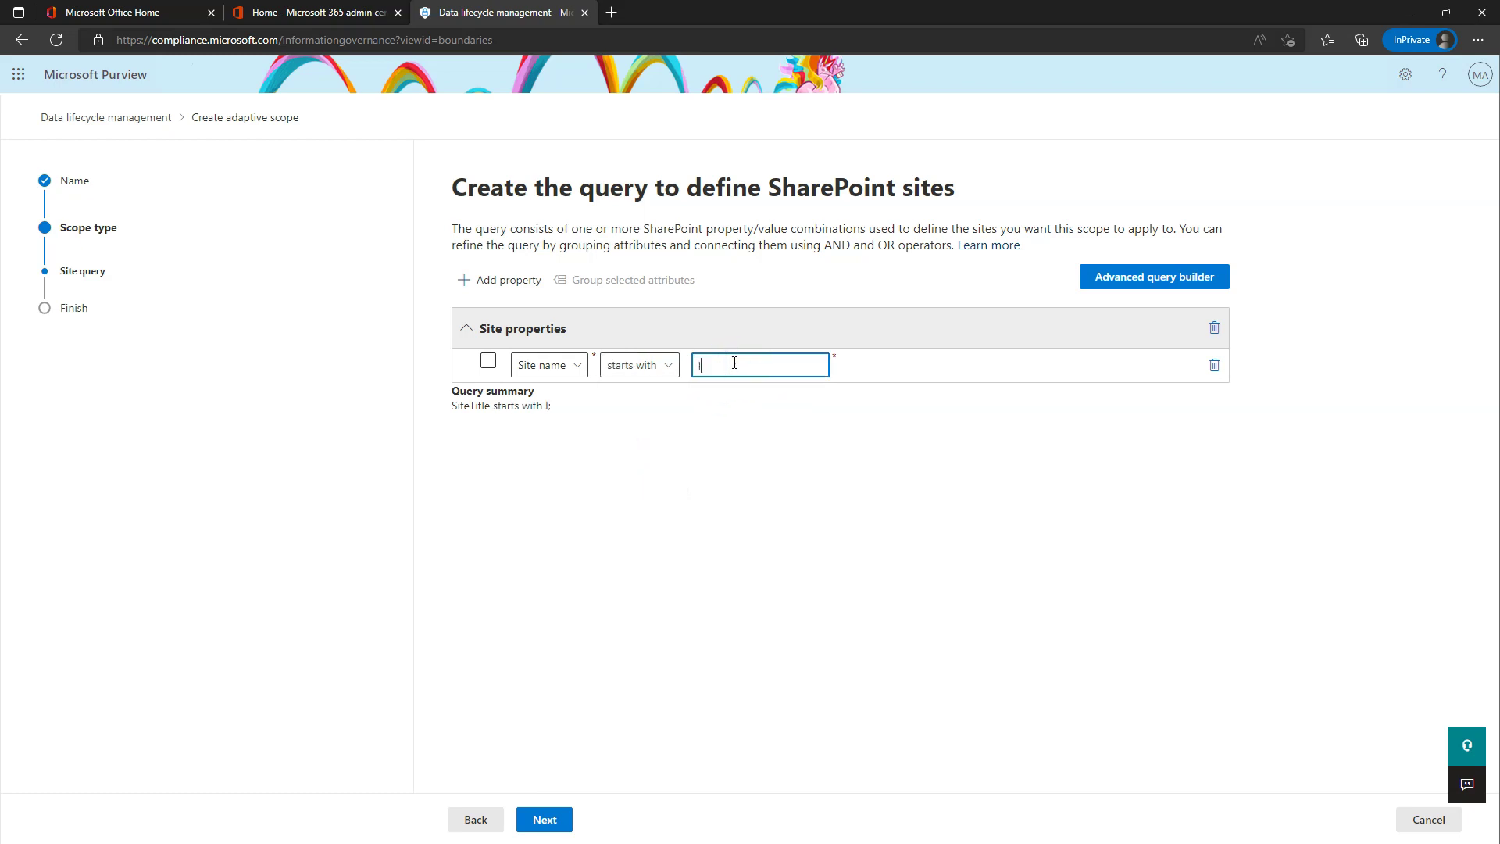
click(489, 360)
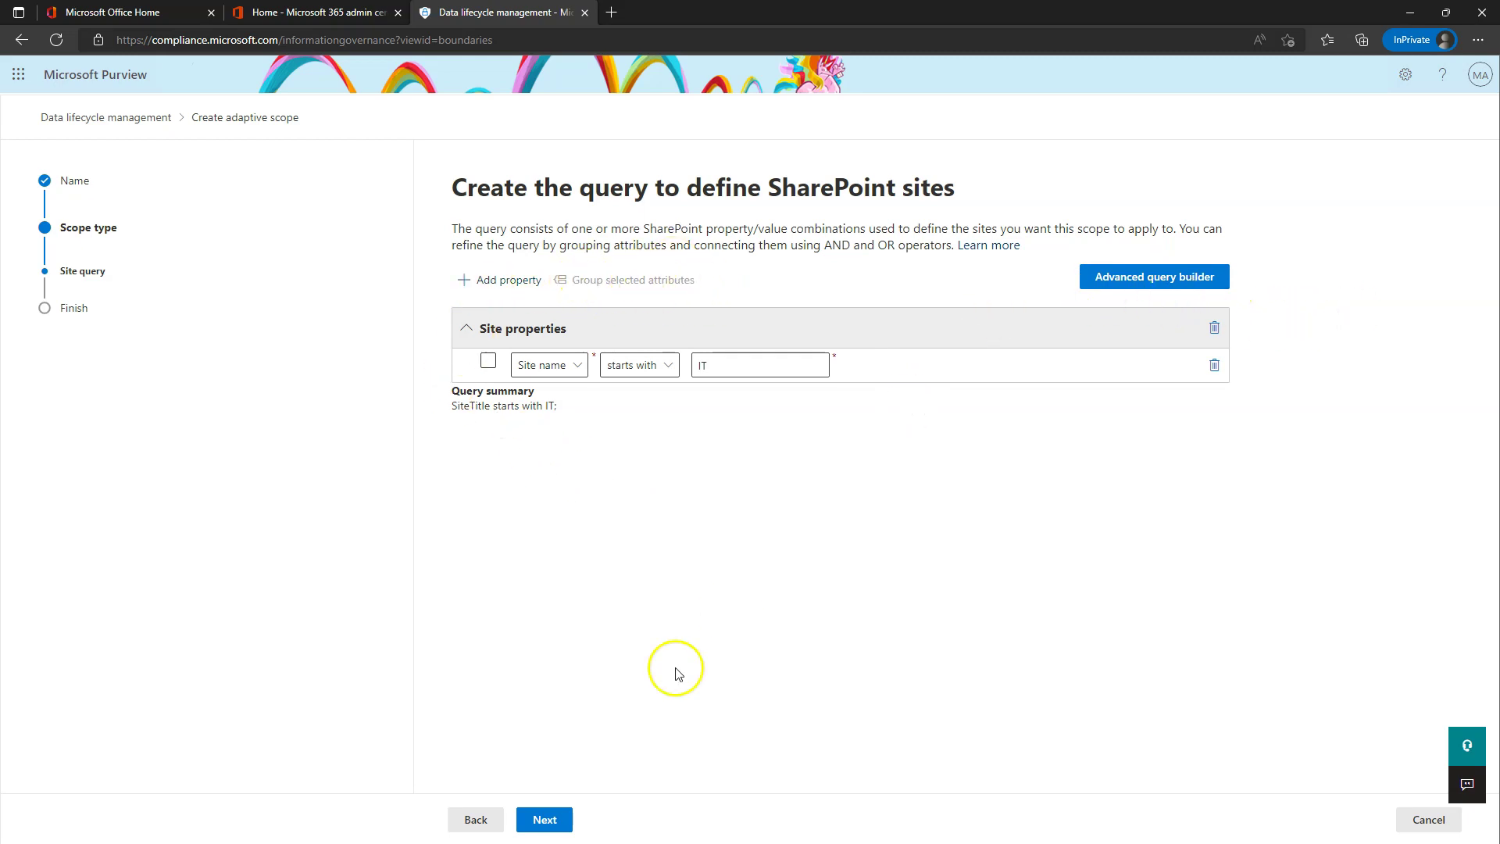
click(545, 820)
click(563, 822)
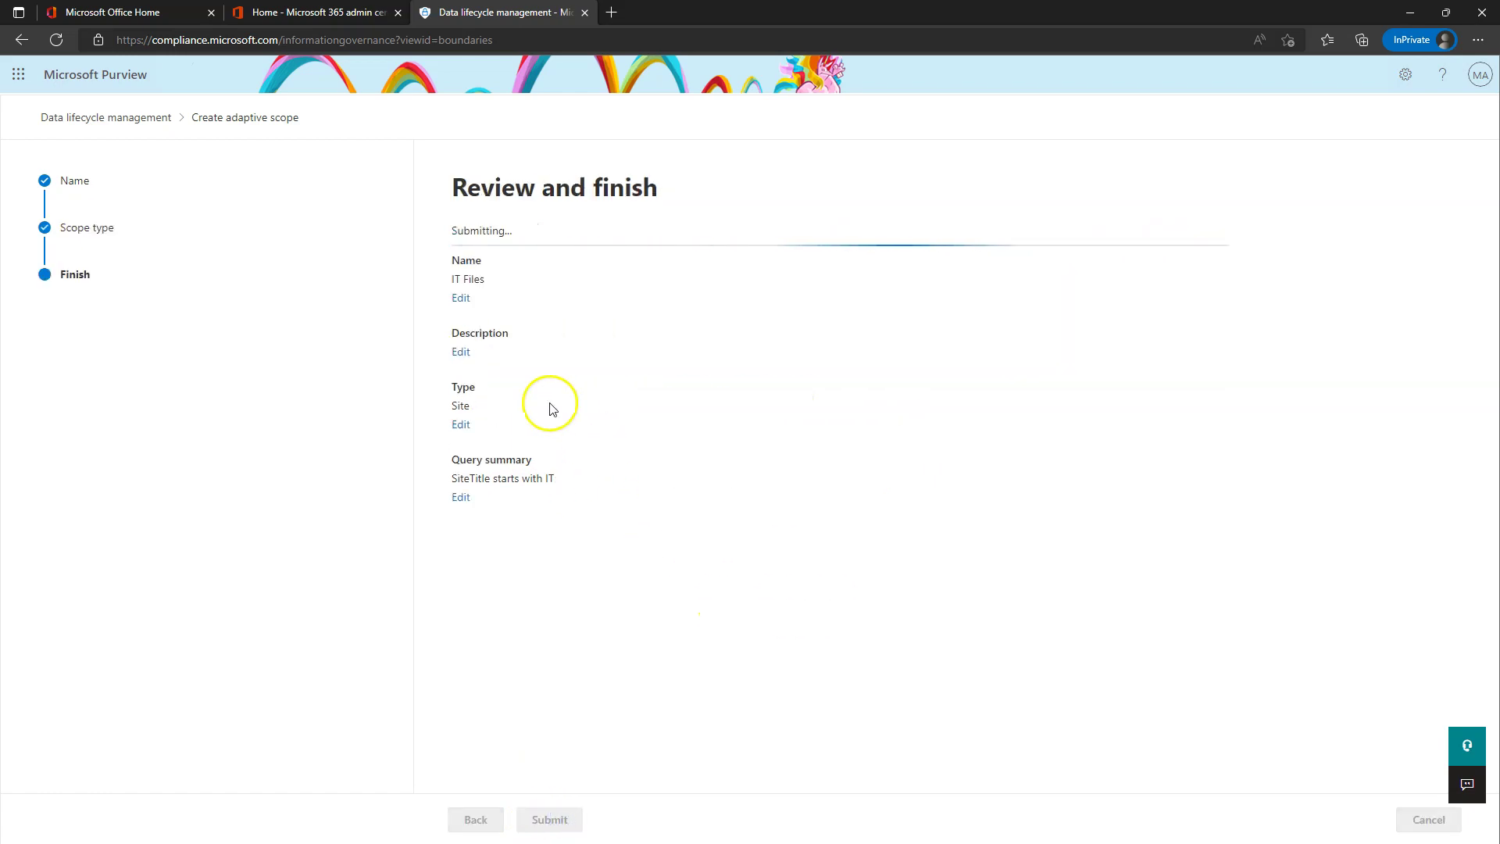
- Select the HR Files Keep for 7 Years scope, open it for editing, then cancel
click(478, 819)
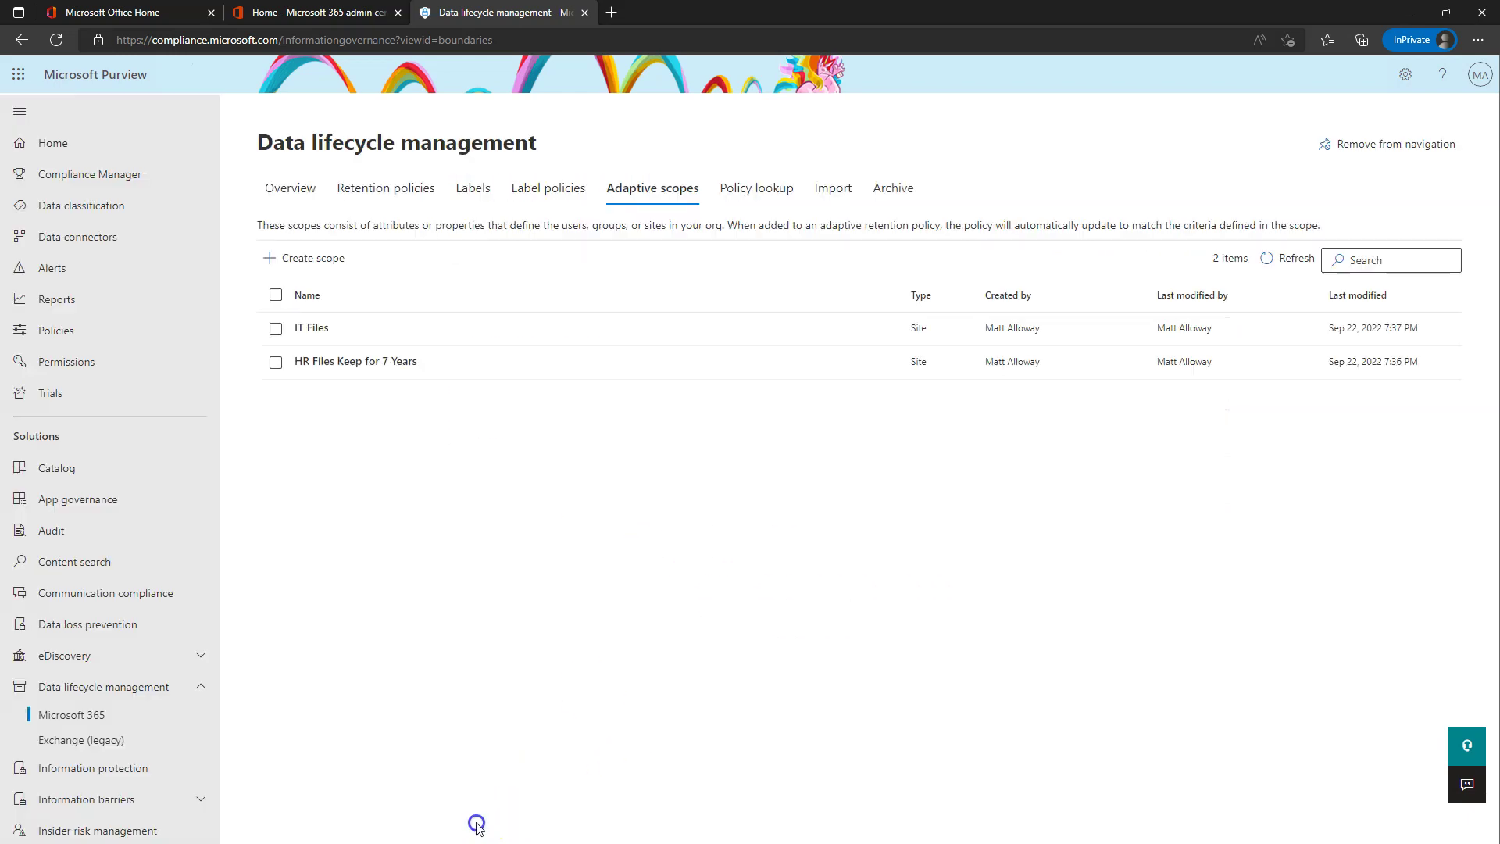
click(350, 363)
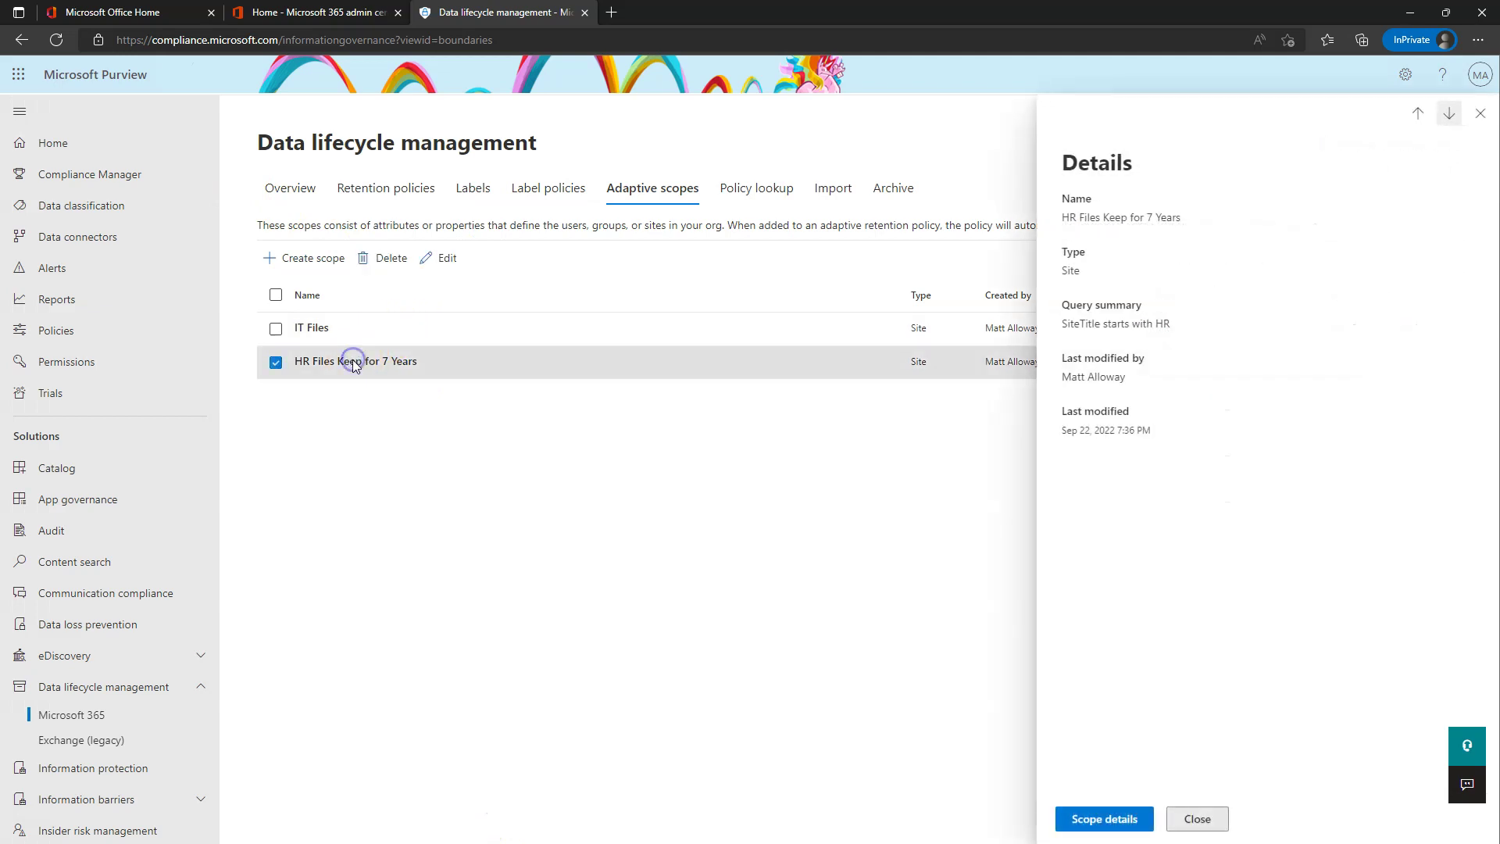
click(441, 260)
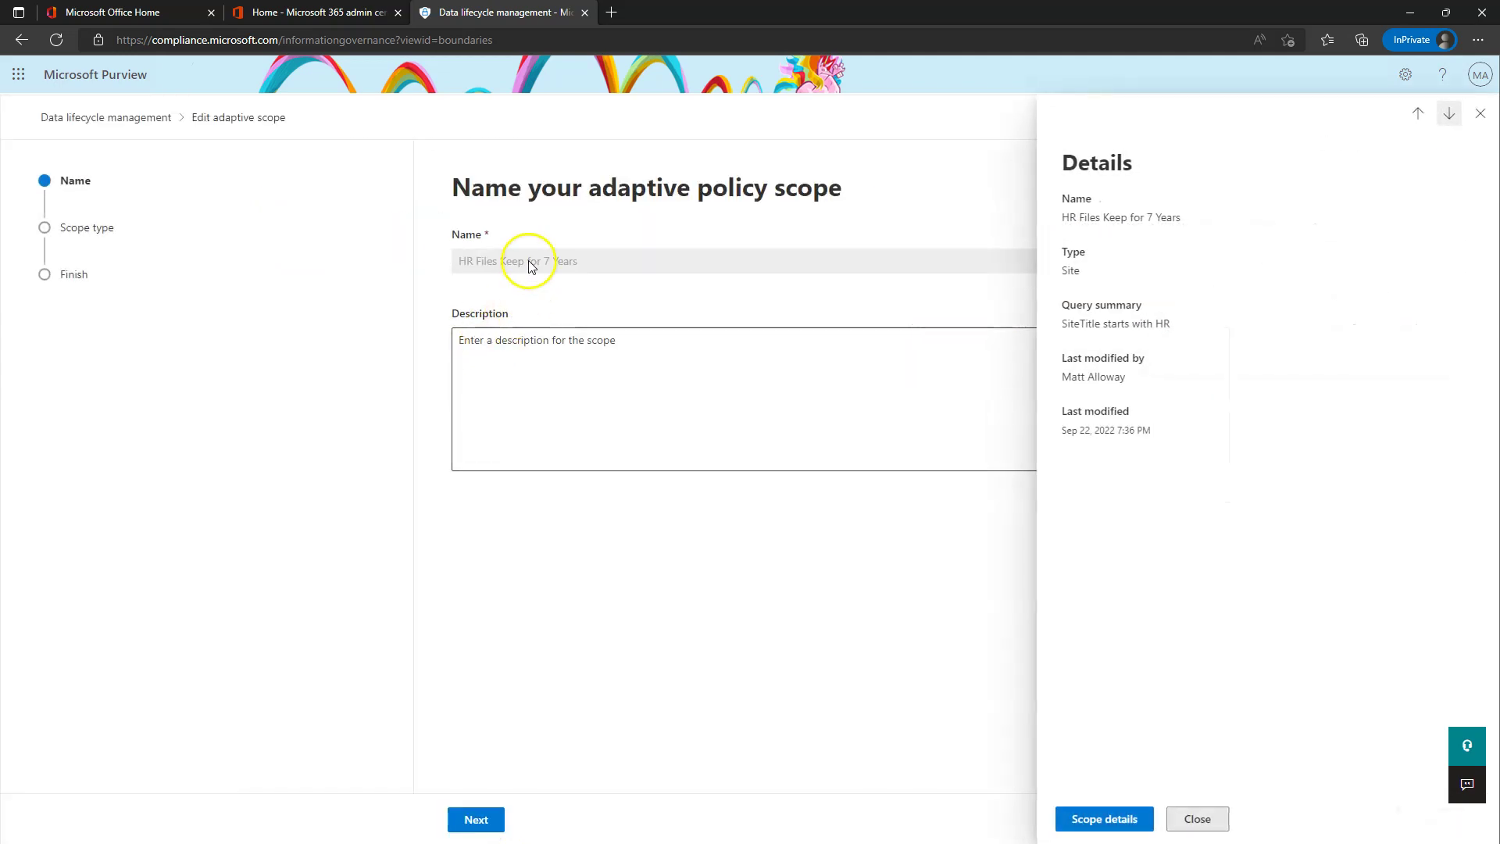
click(1201, 828)
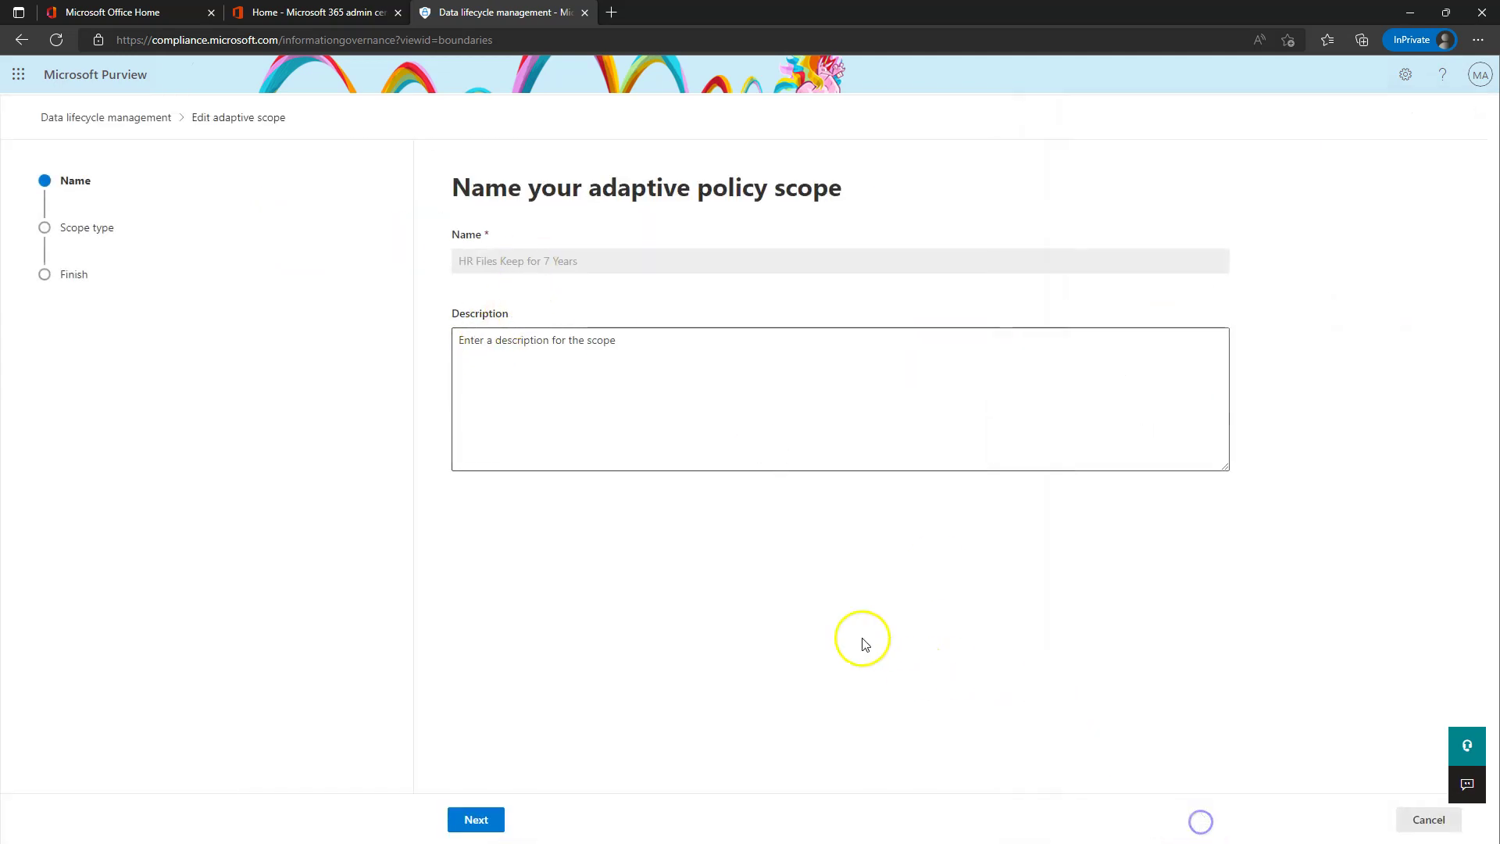
click(1420, 827)
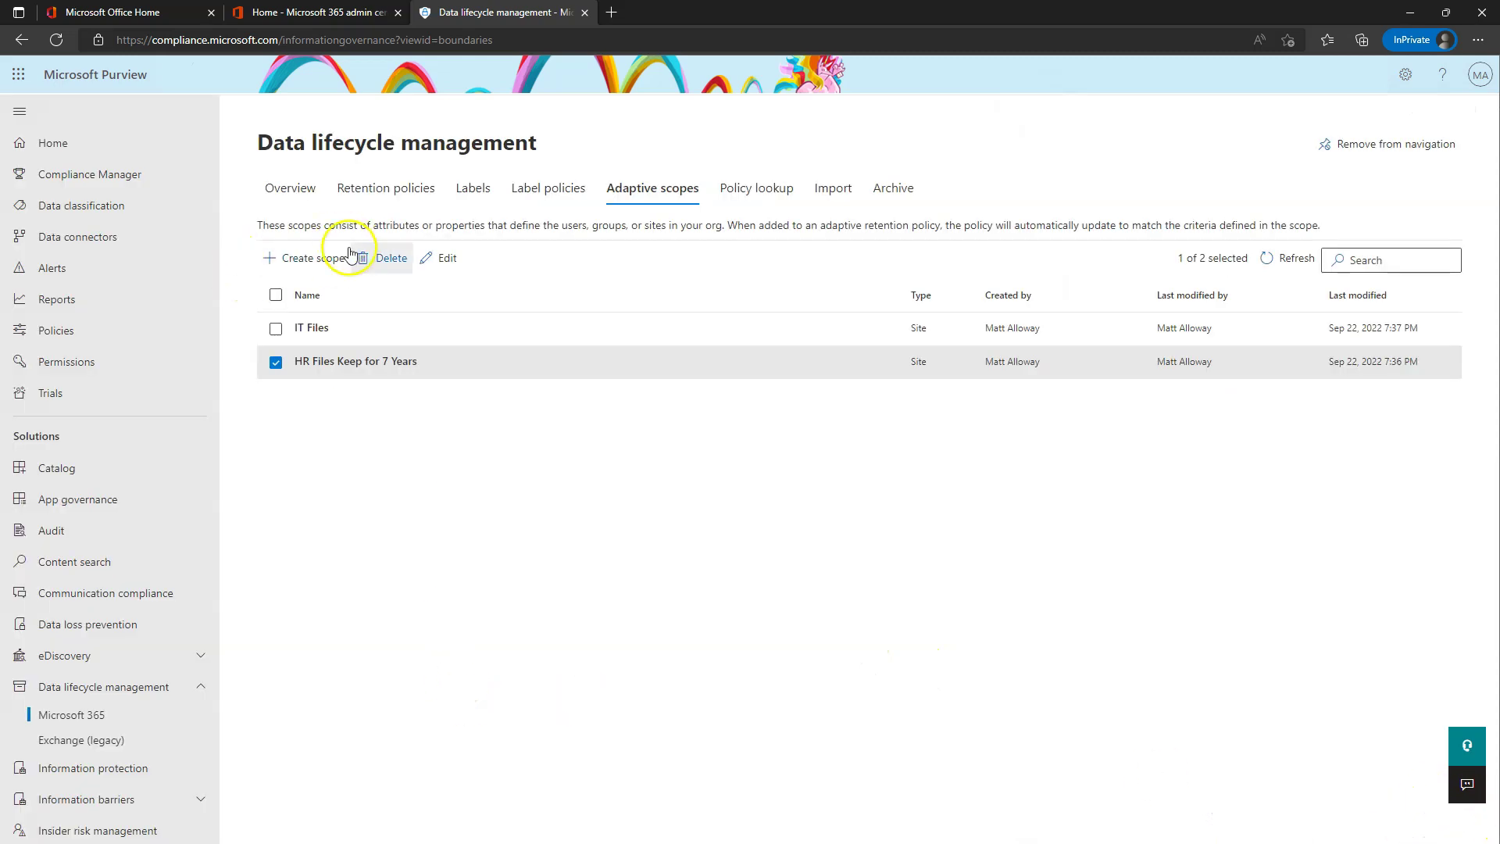
- Delete the HR Files Keep for 7 Years scope and confirm the warning
click(387, 257)
click(563, 478)
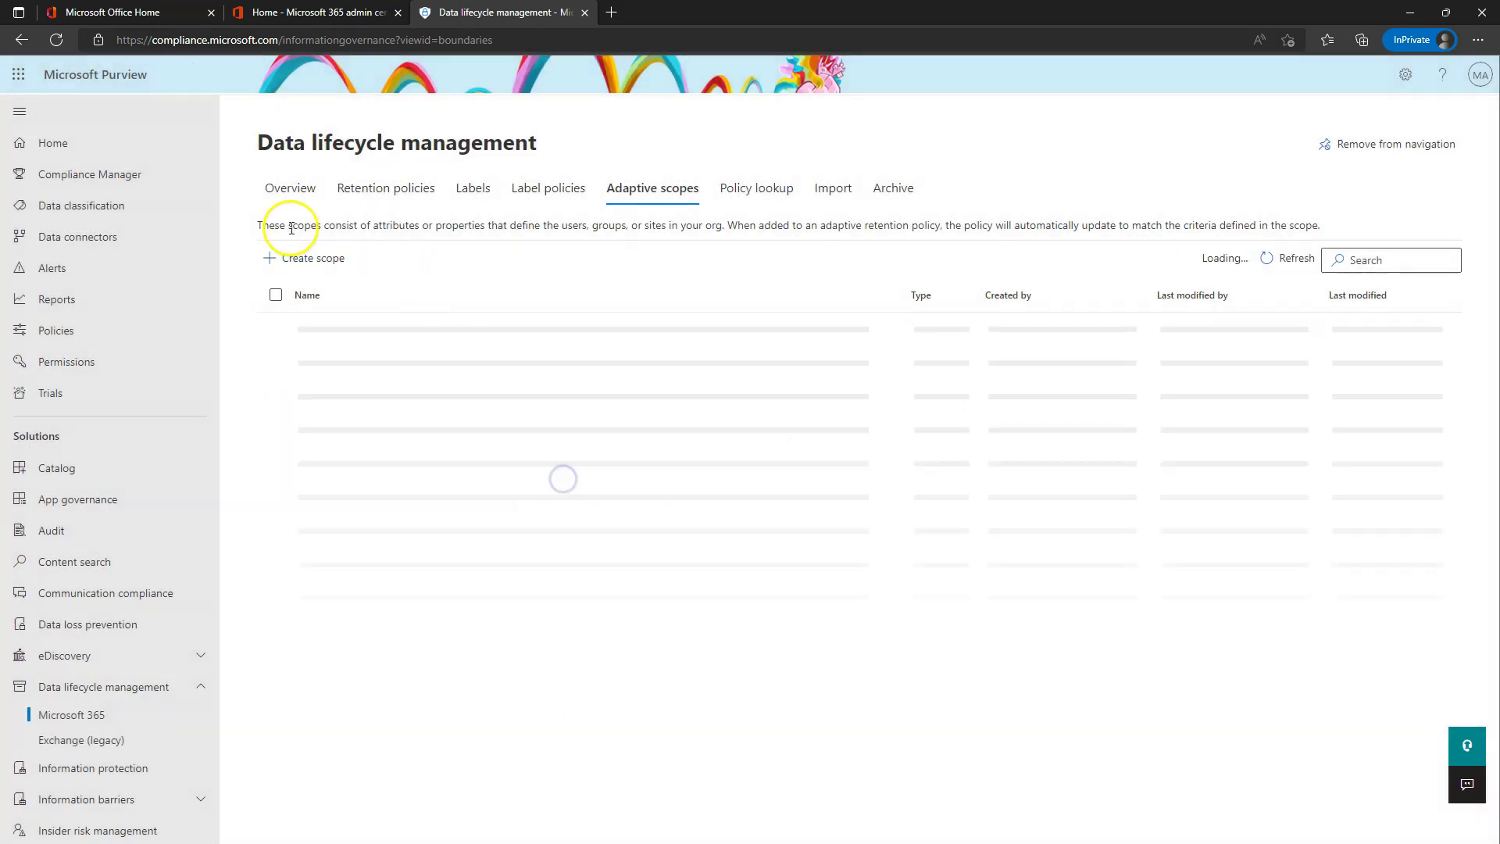
click(305, 259)
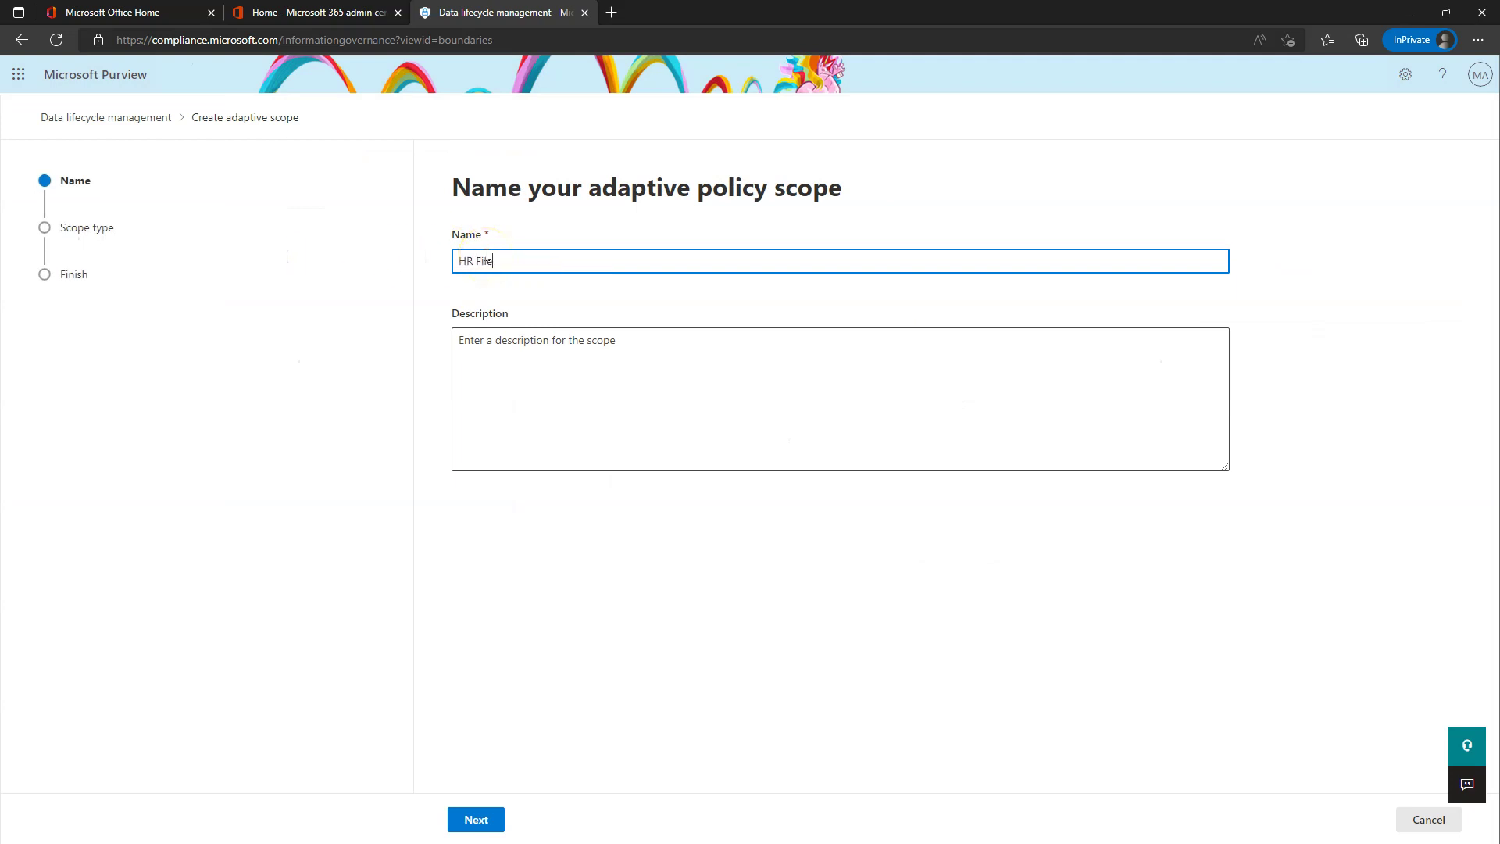
- Name the new scope HR Files and make it a SharePoint sites scope
click(476, 819)
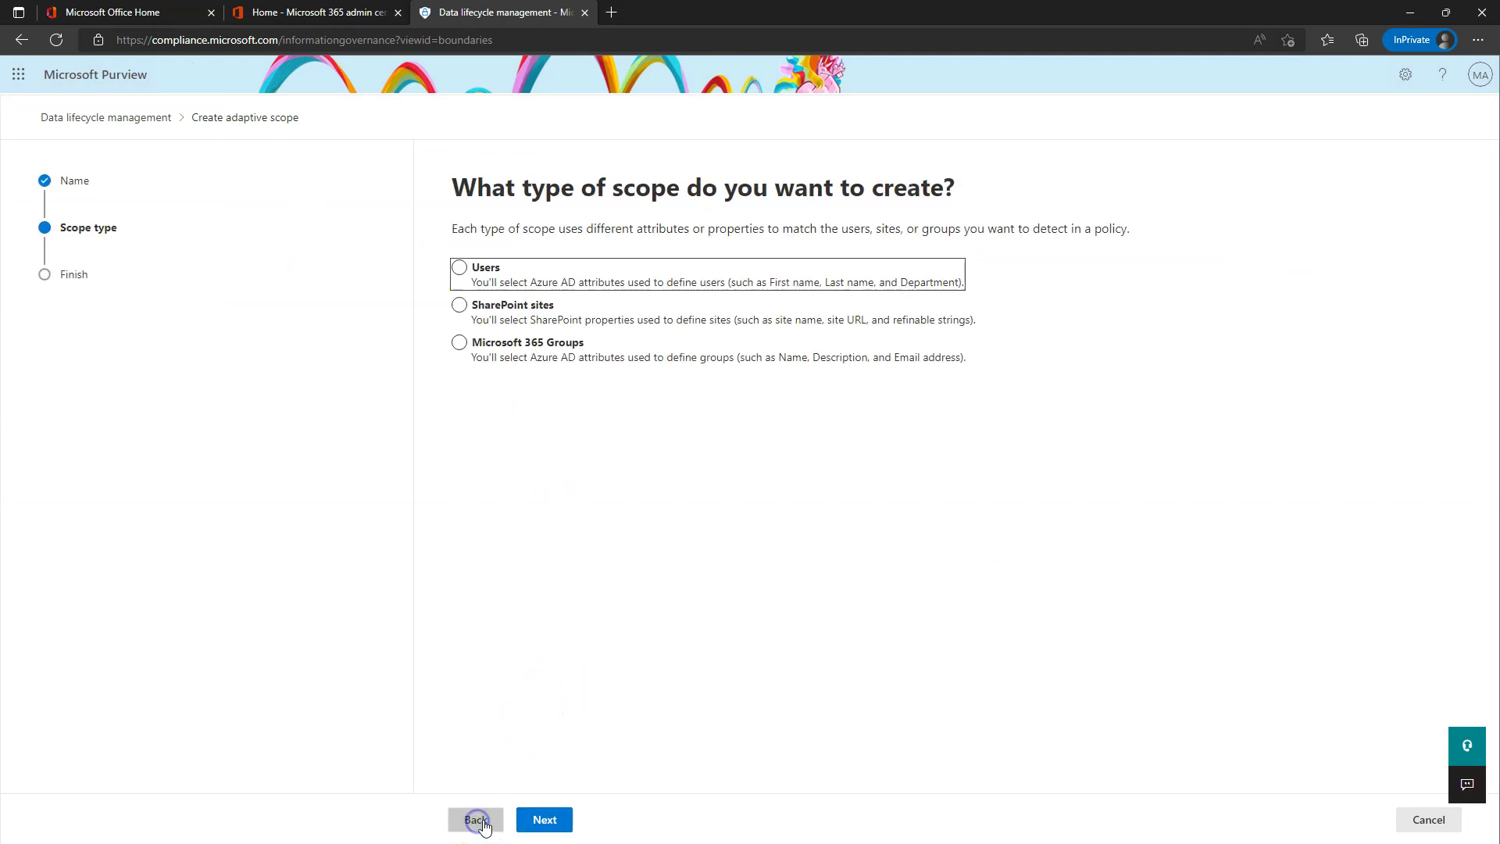
click(497, 313)
click(545, 818)
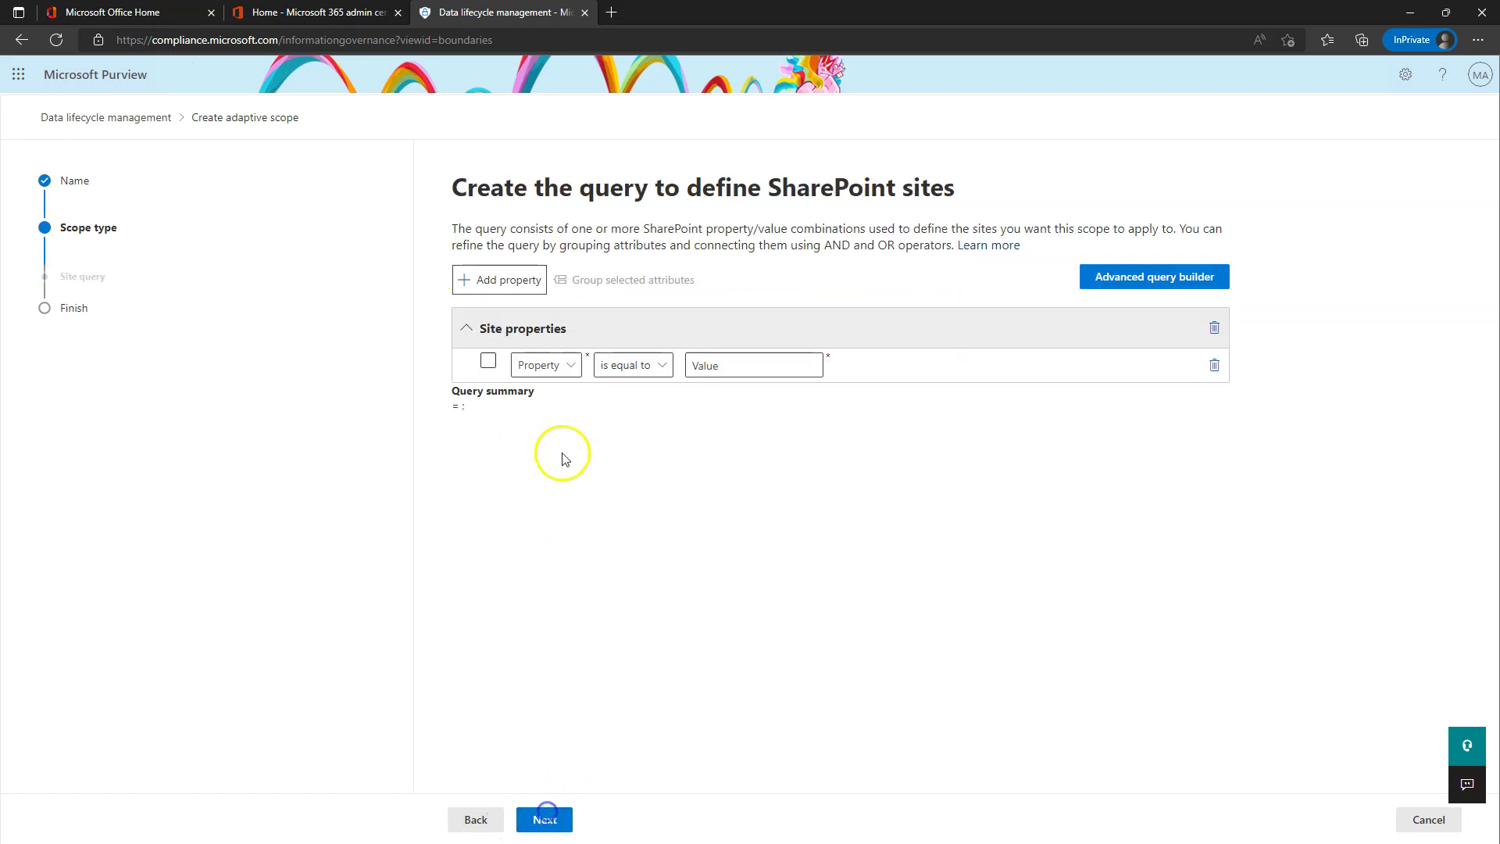
- Set the query to Site name starts with HR, then submit the scope
click(537, 366)
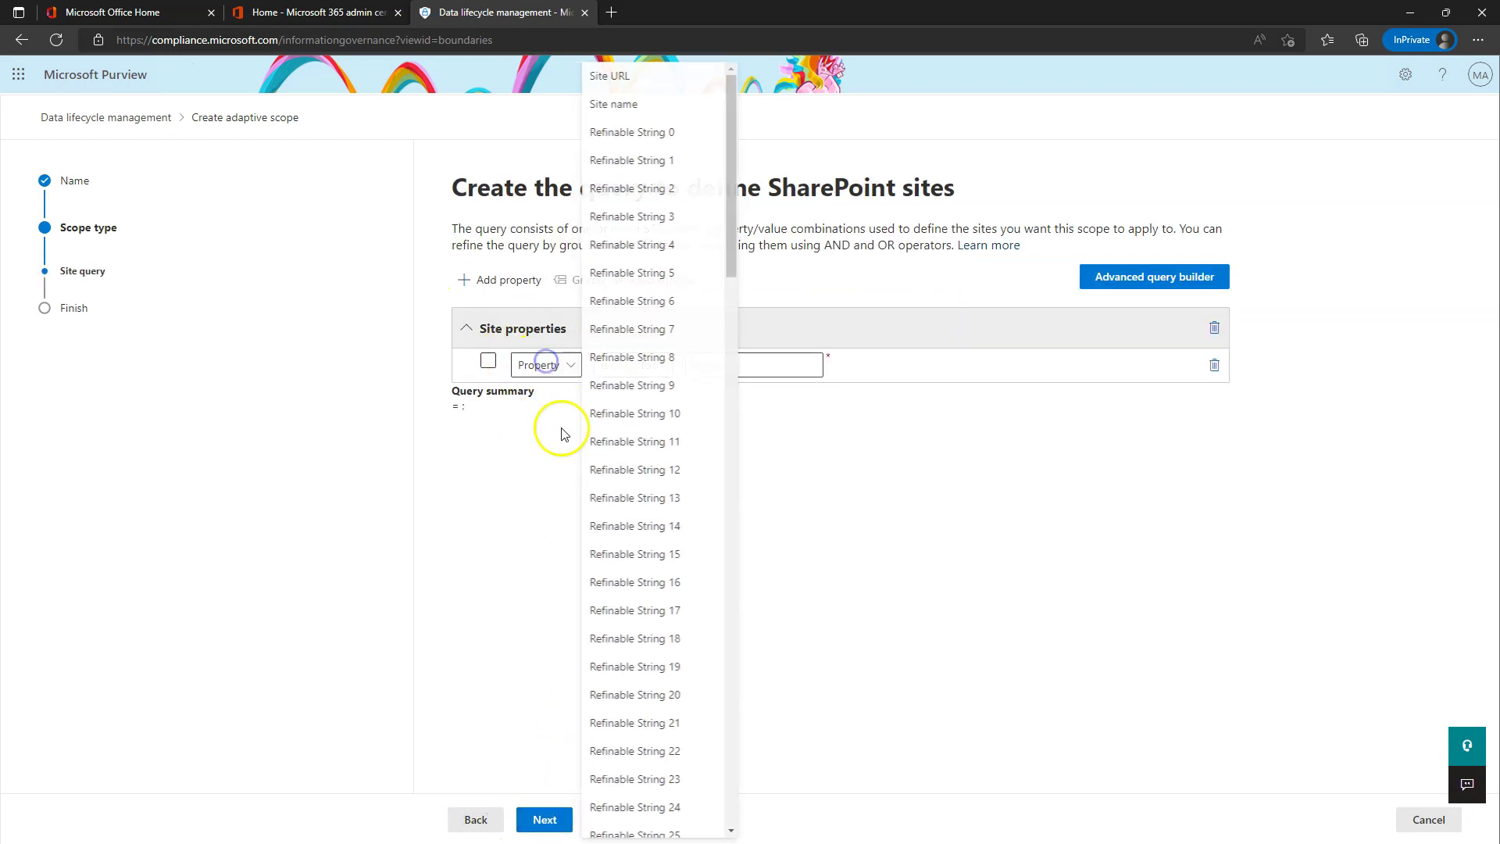
click(636, 107)
click(659, 372)
click(649, 450)
click(731, 371)
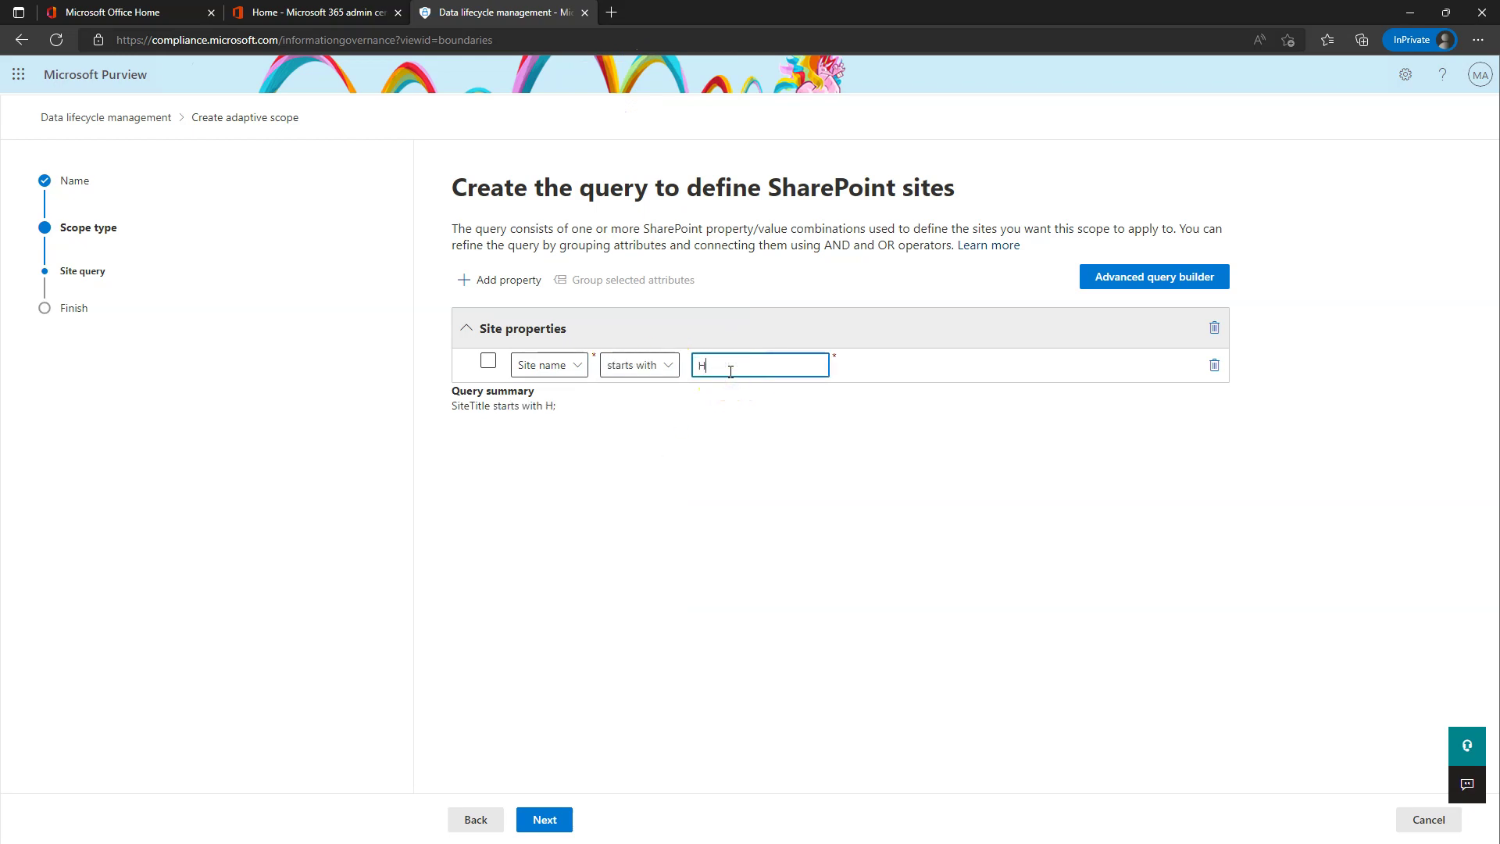
click(546, 820)
click(553, 818)
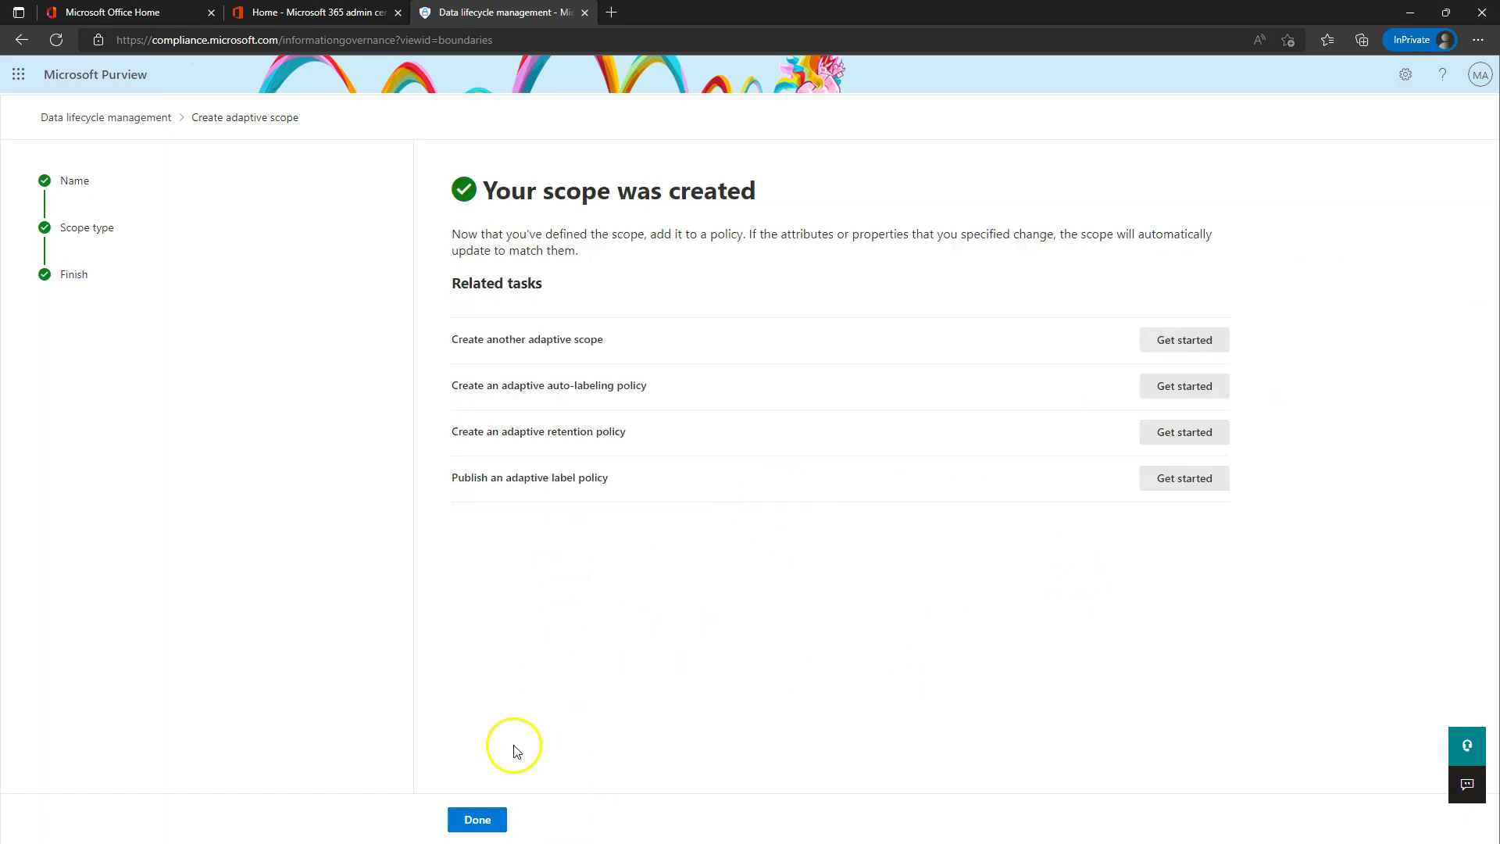
click(478, 819)
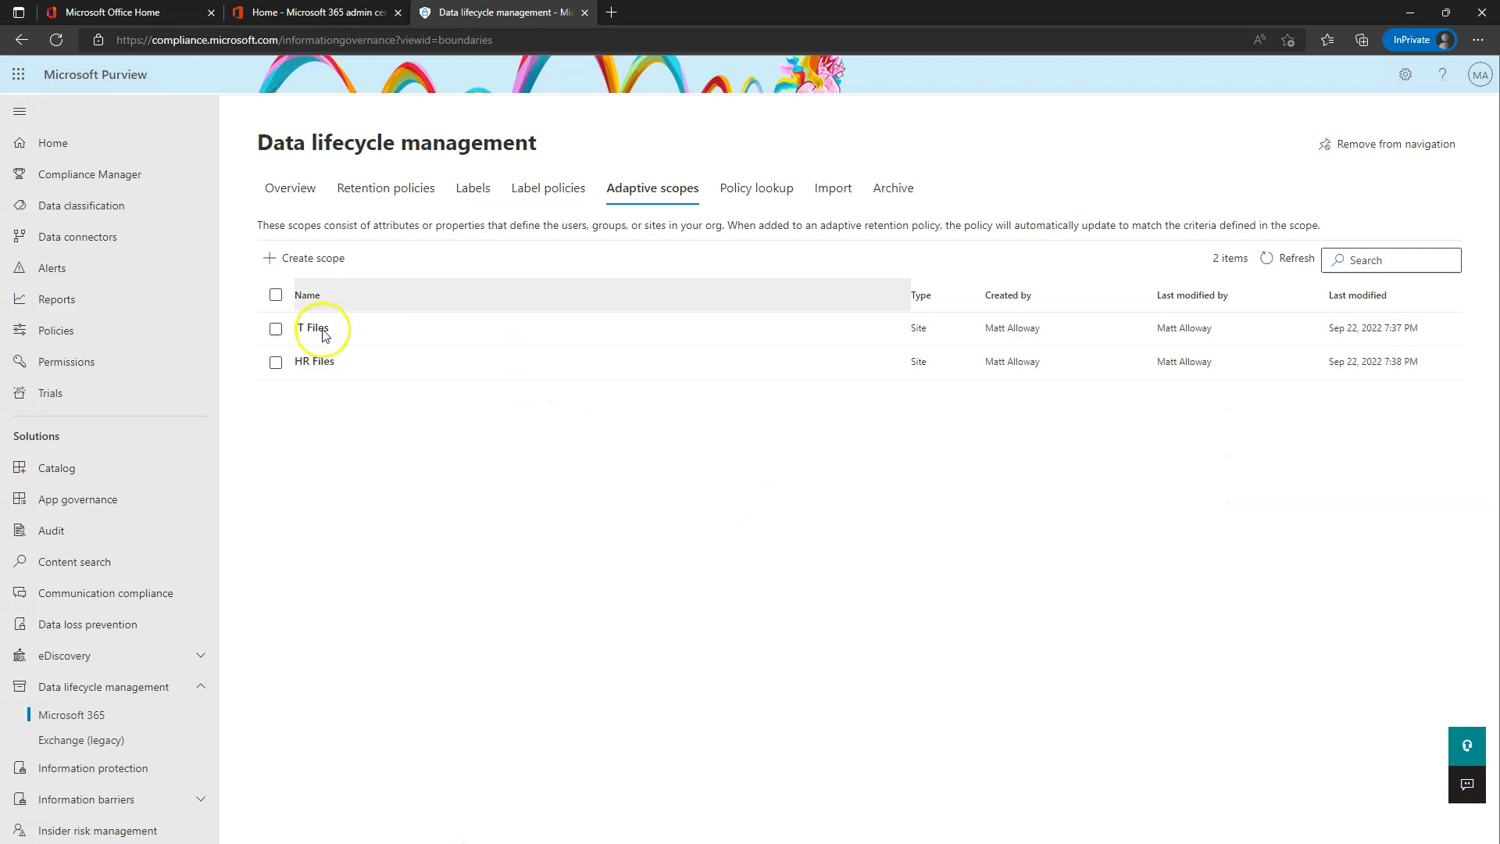
- Start a new adaptive retention policy named HR Files Keep for 7 Years
click(397, 190)
click(312, 255)
text(HR Files Keep for 7 Years)
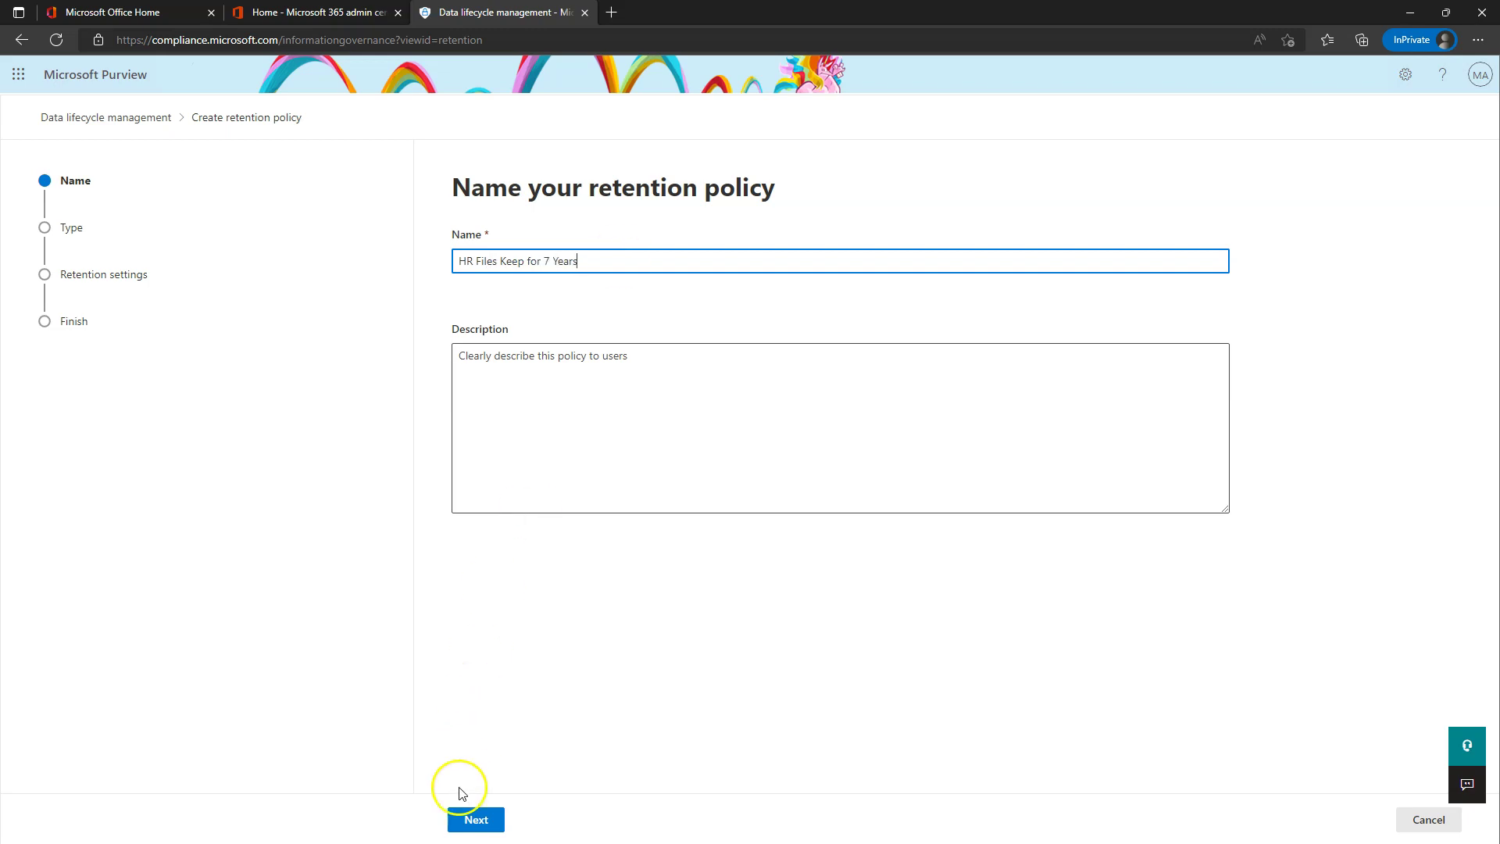
click(476, 820)
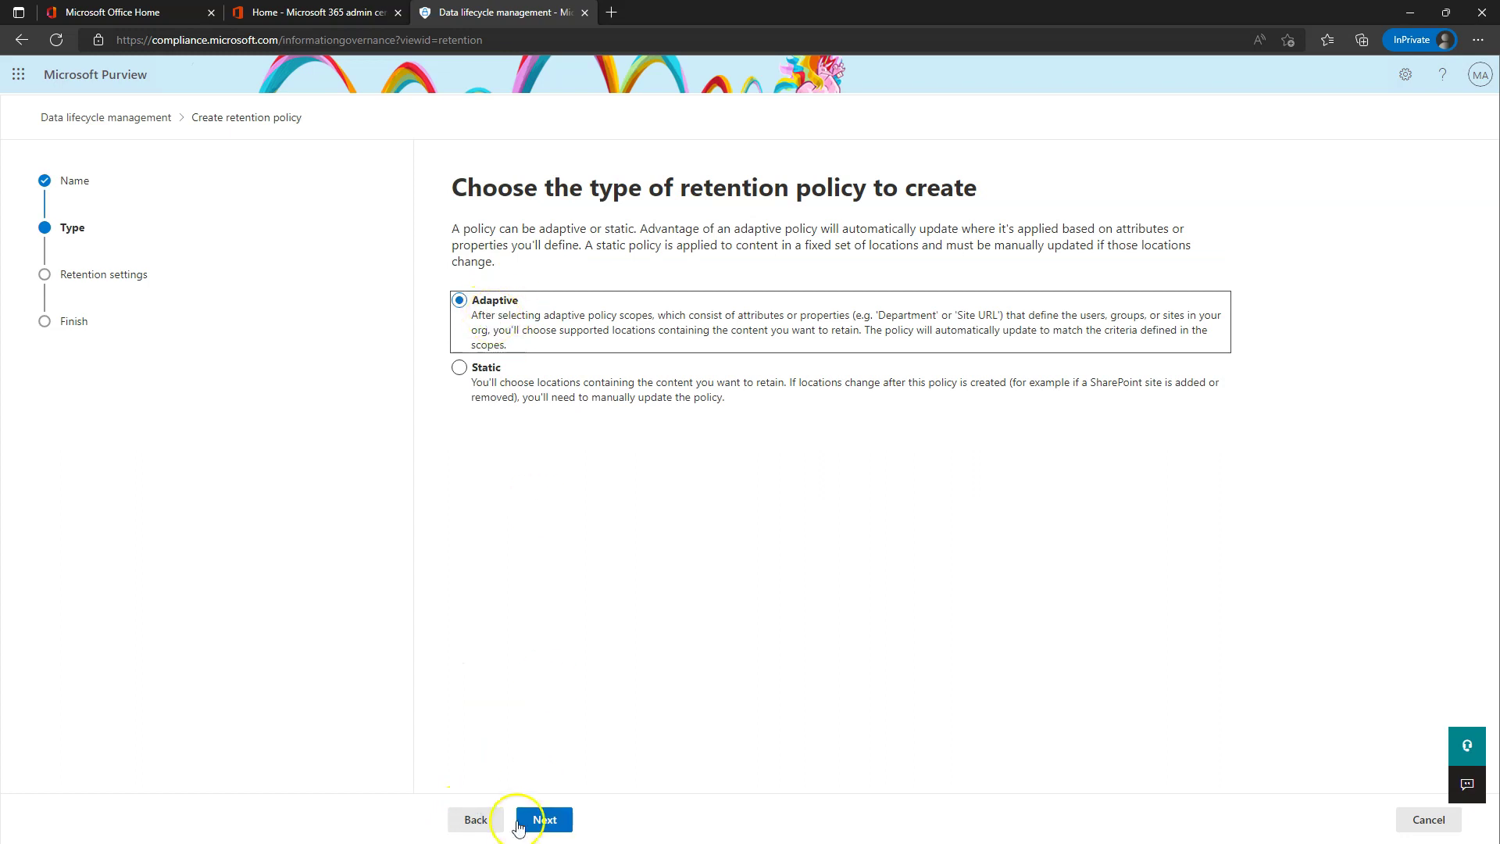
click(548, 822)
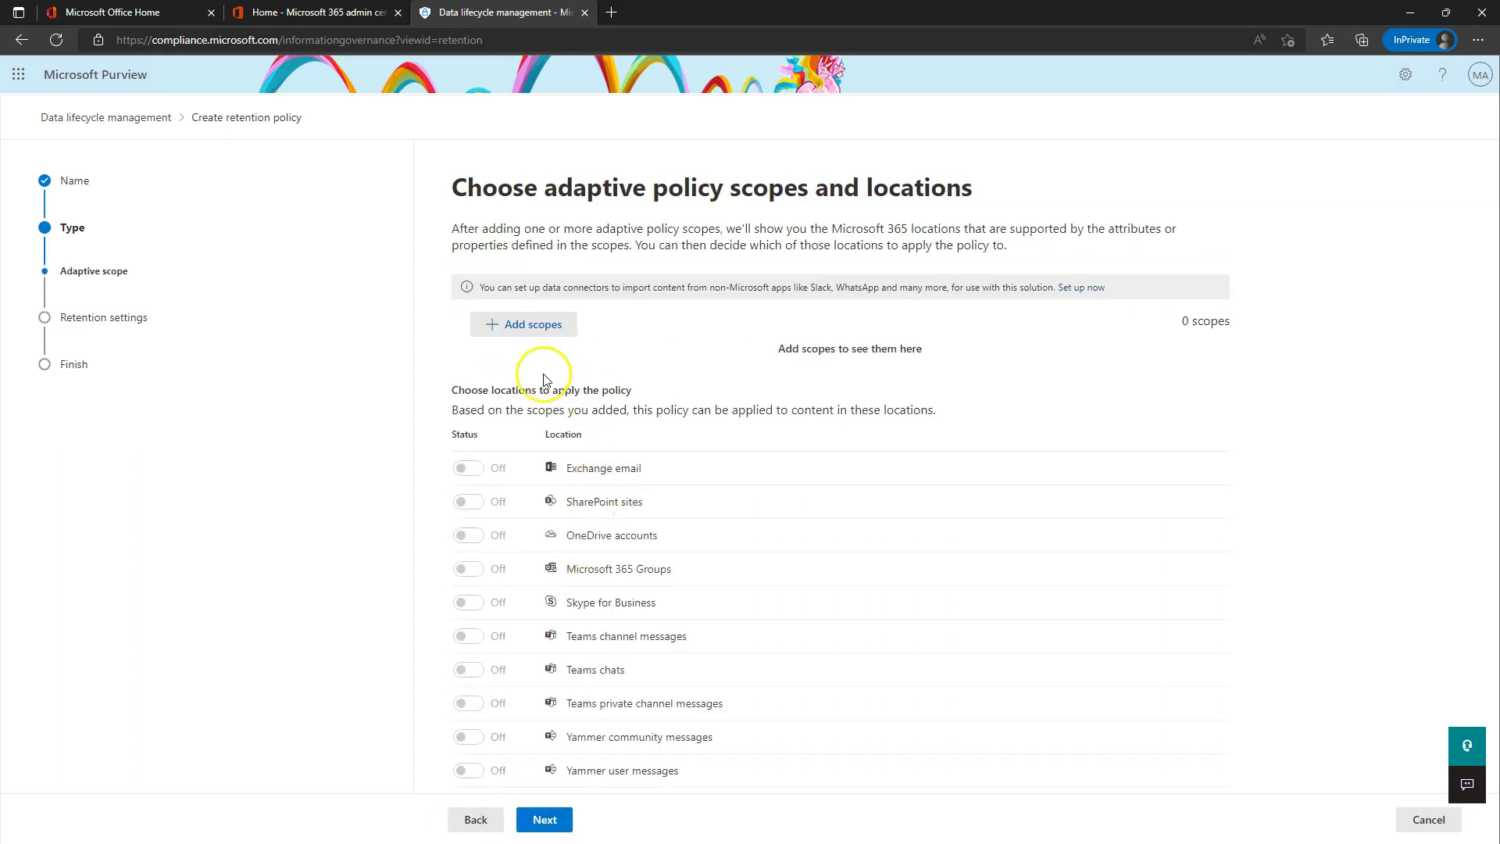
- Add the HR Files scope and retain items 7 years from creation with no deletion
click(539, 332)
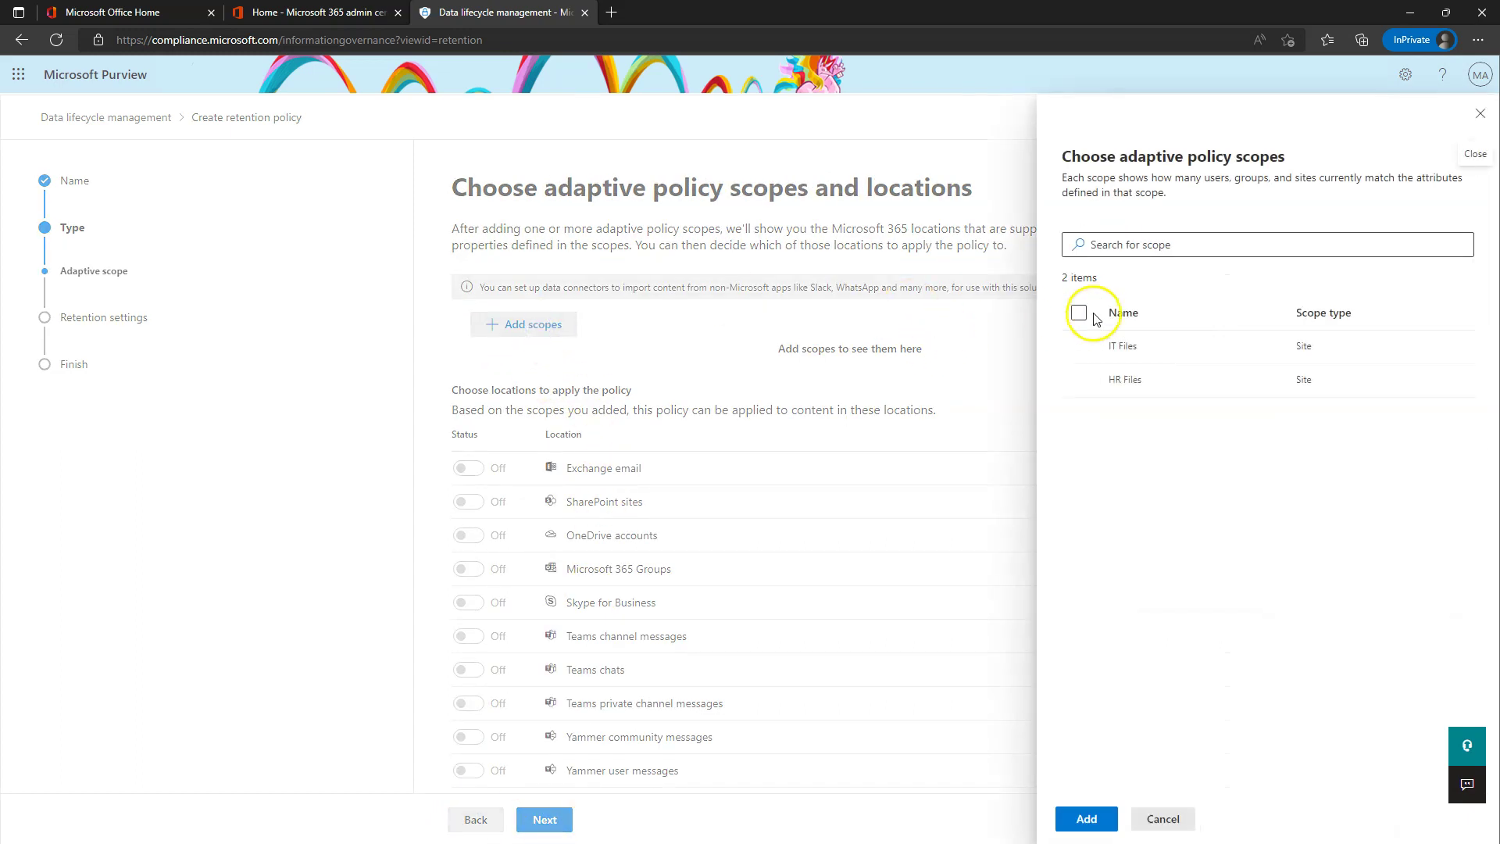
click(1080, 380)
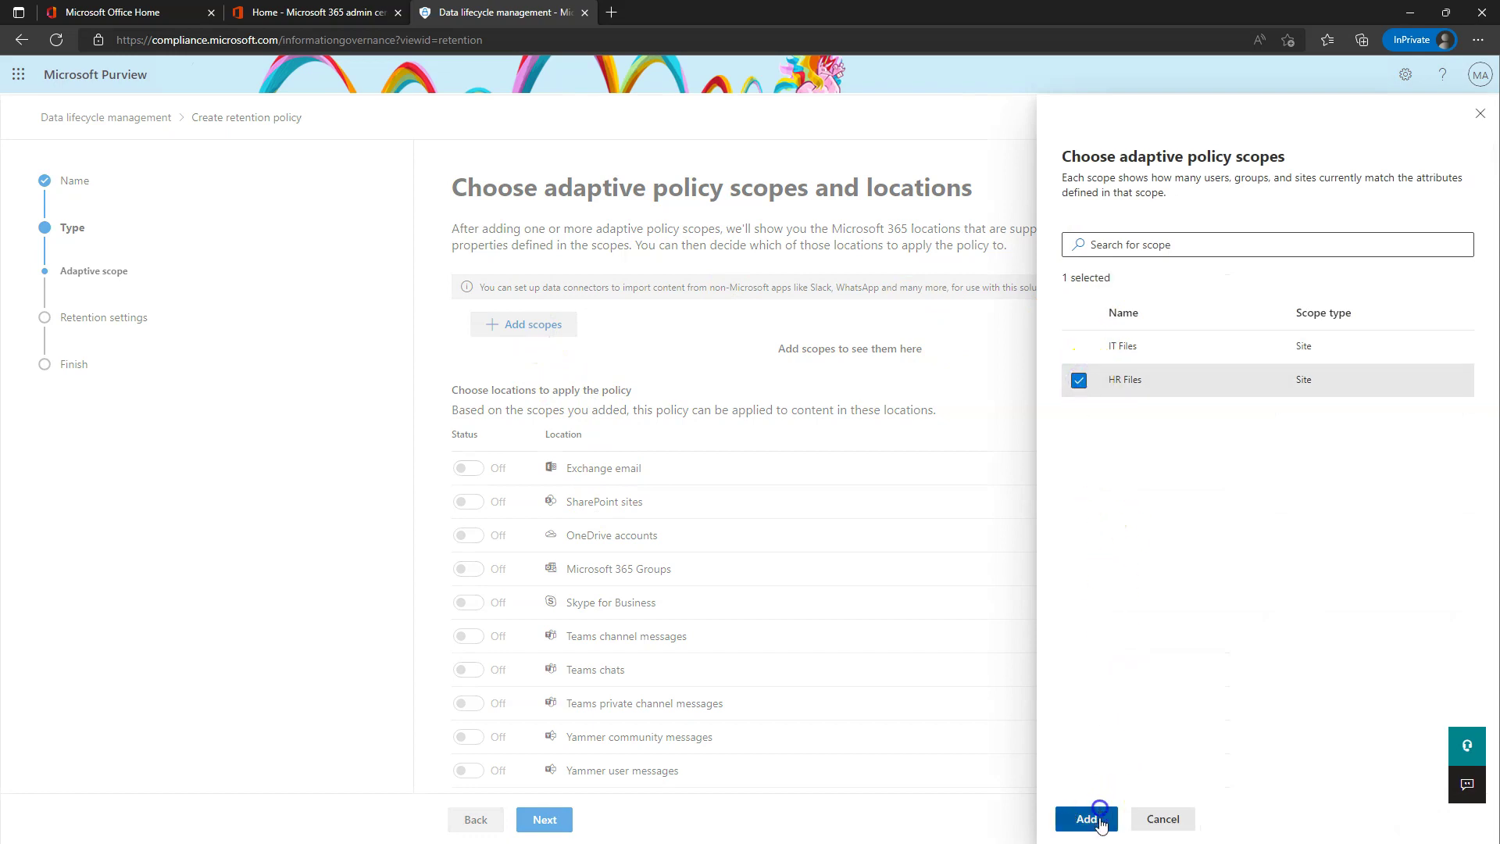
click(1086, 819)
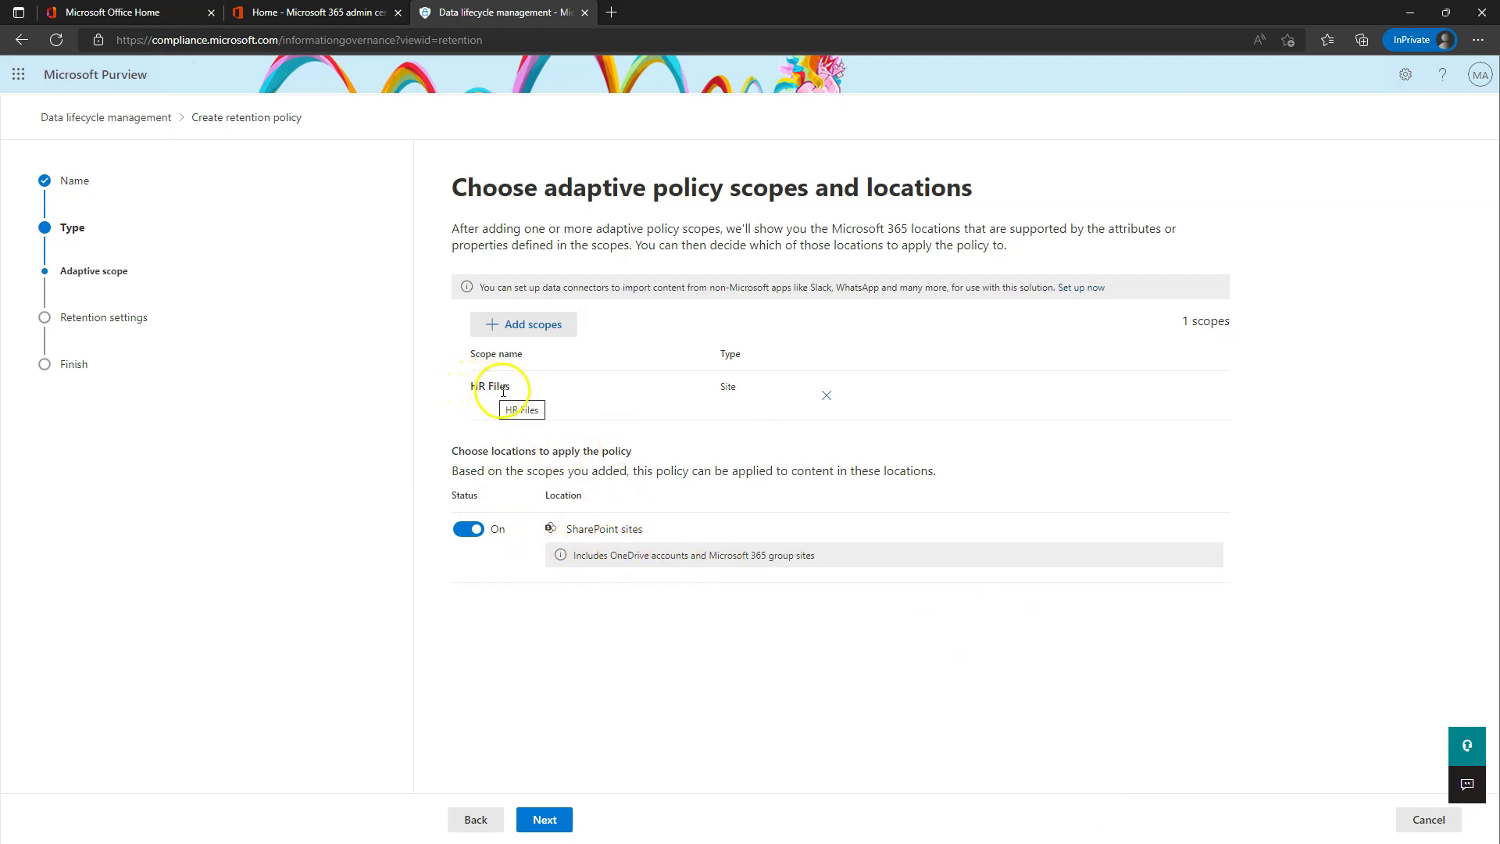
click(546, 819)
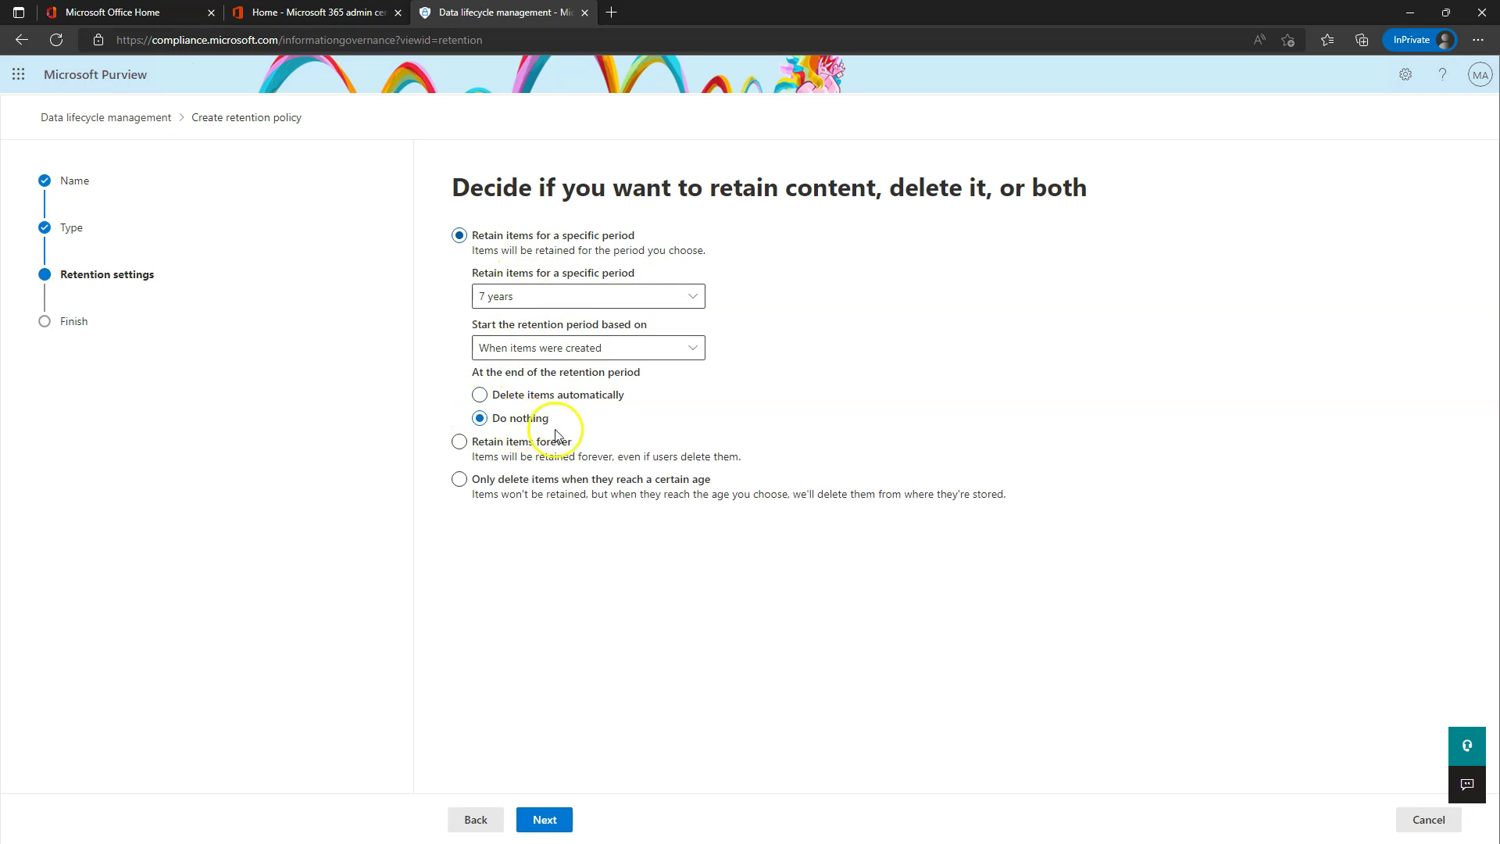
click(550, 820)
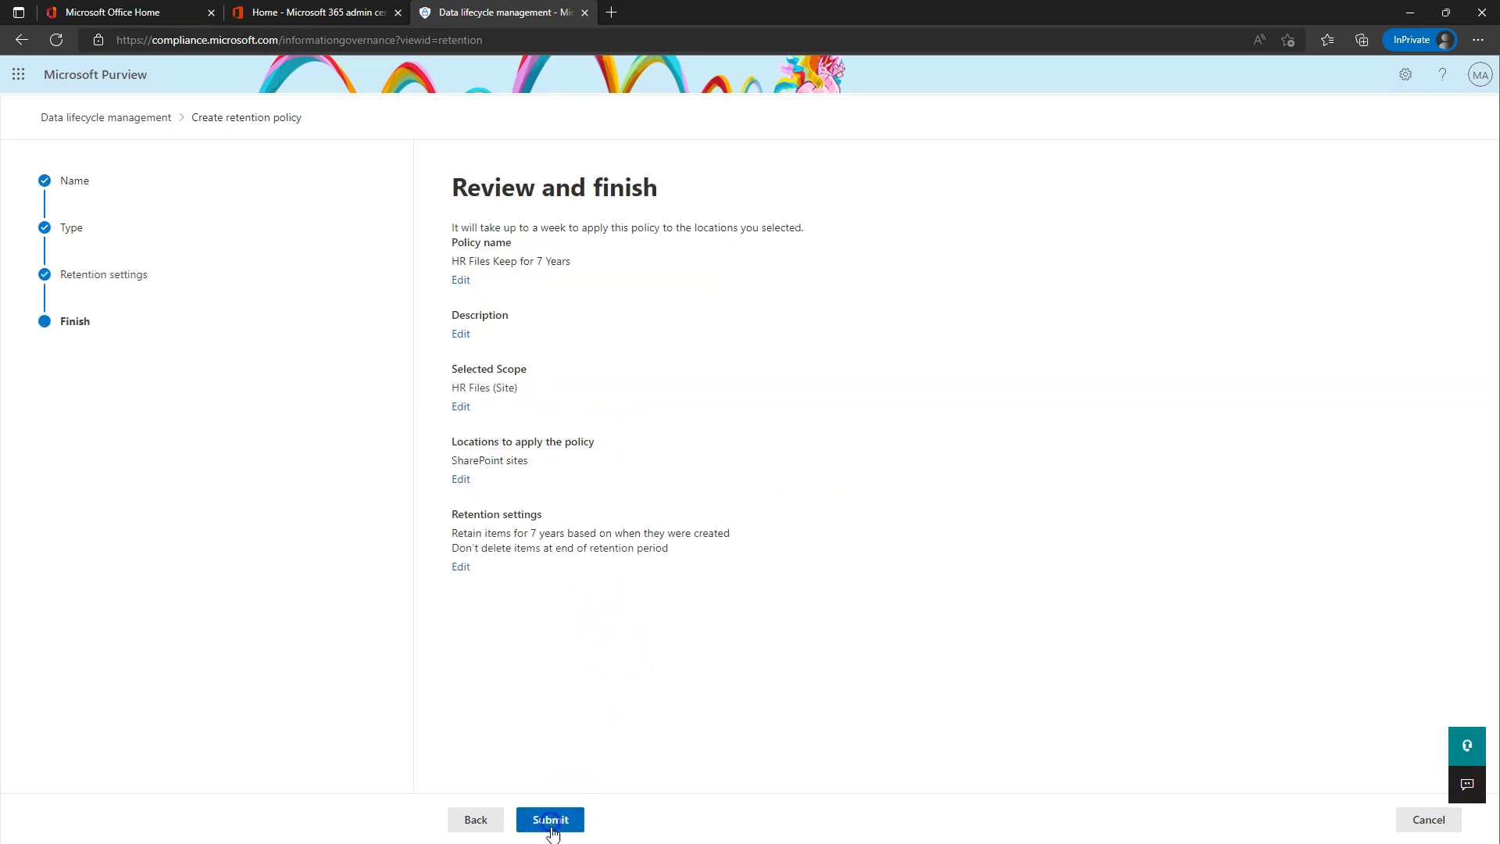
- Try submitting, dismiss the duplicate-name error, and return to the policy name page
click(580, 816)
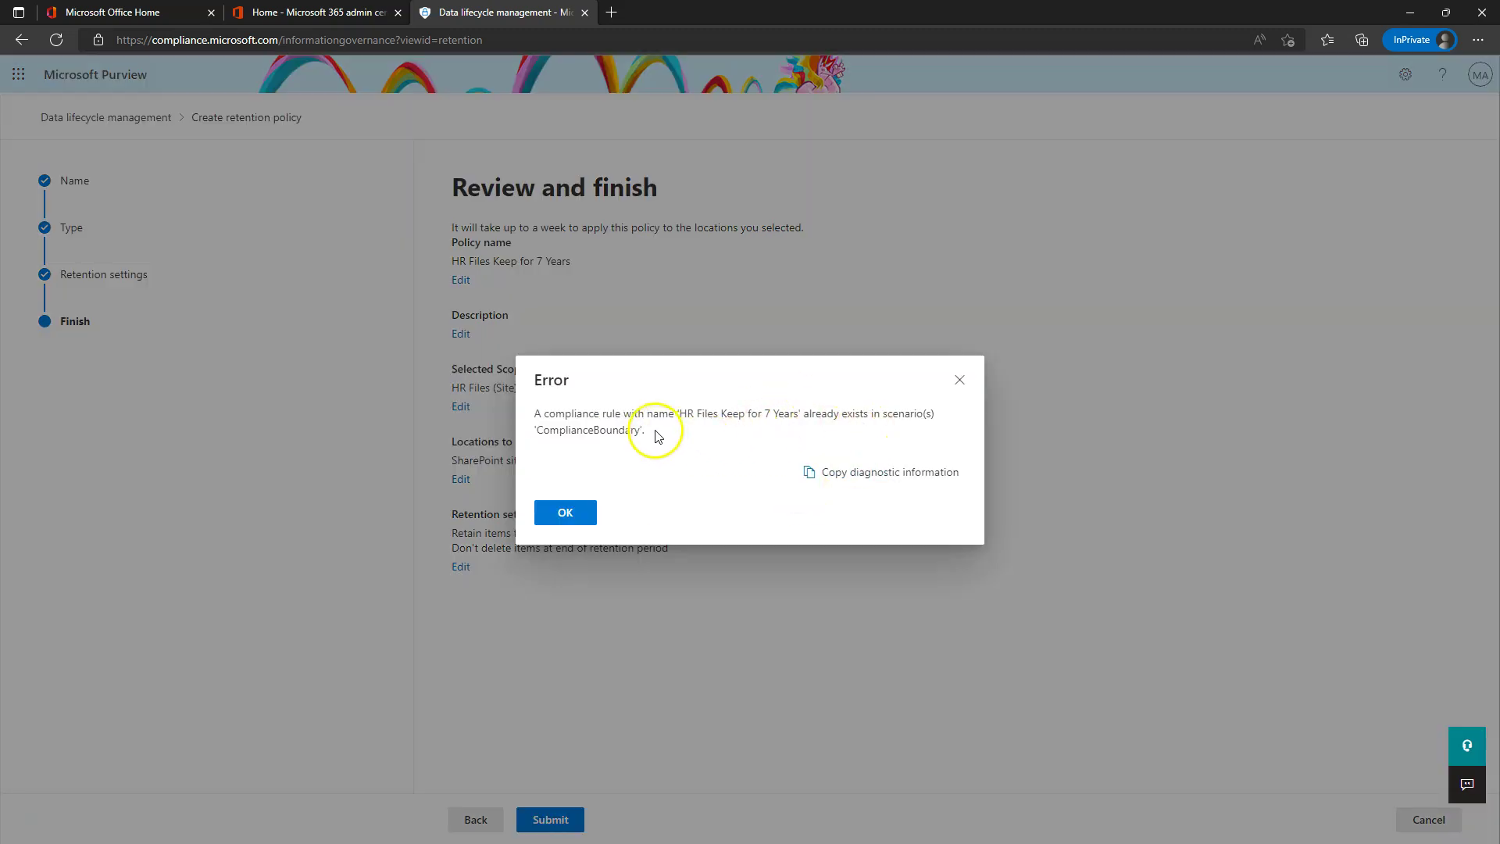
click(566, 513)
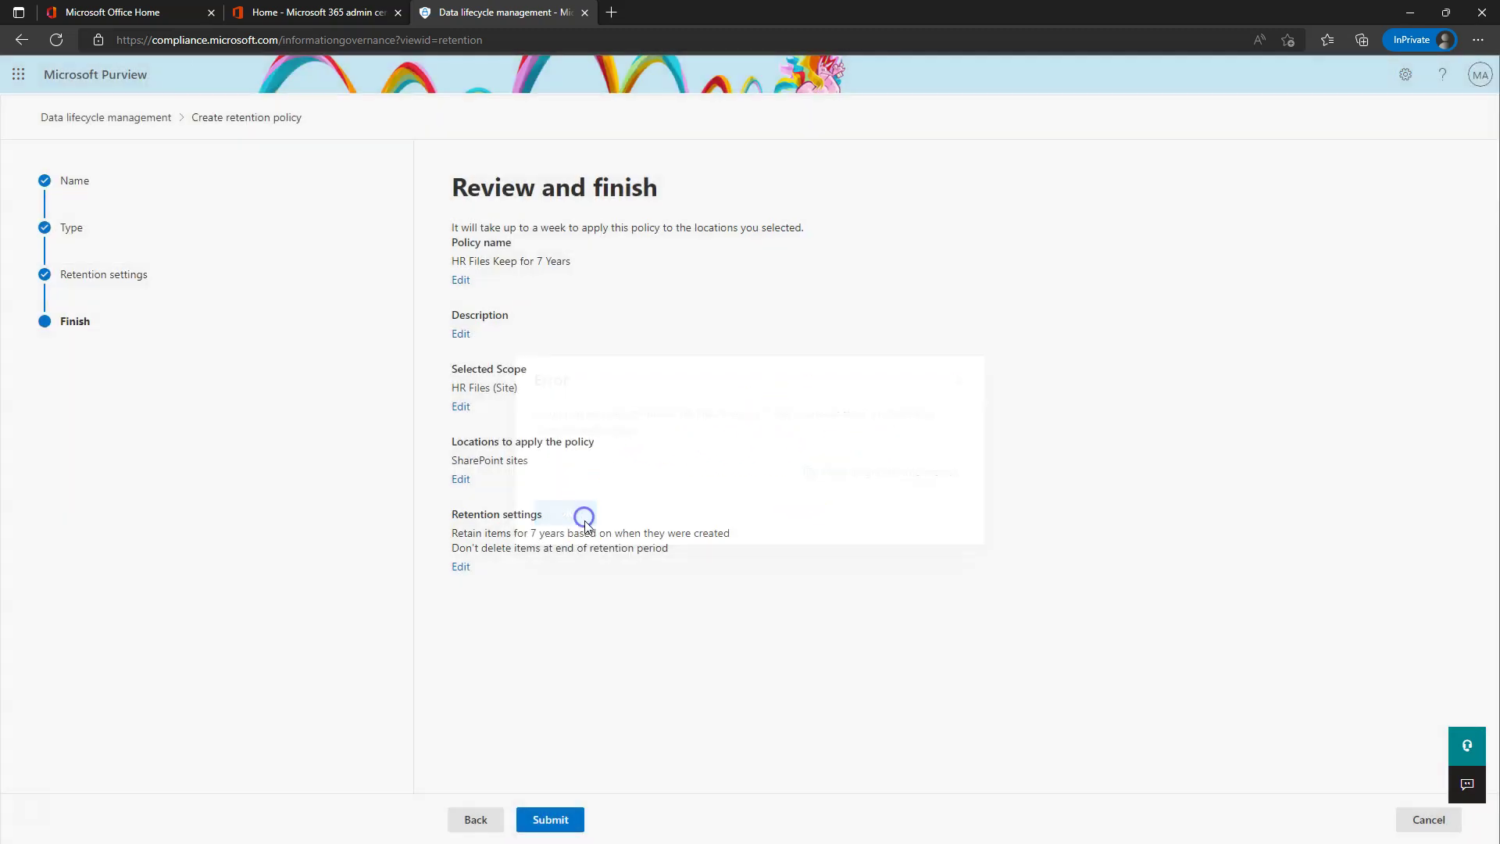
click(473, 821)
click(474, 821)
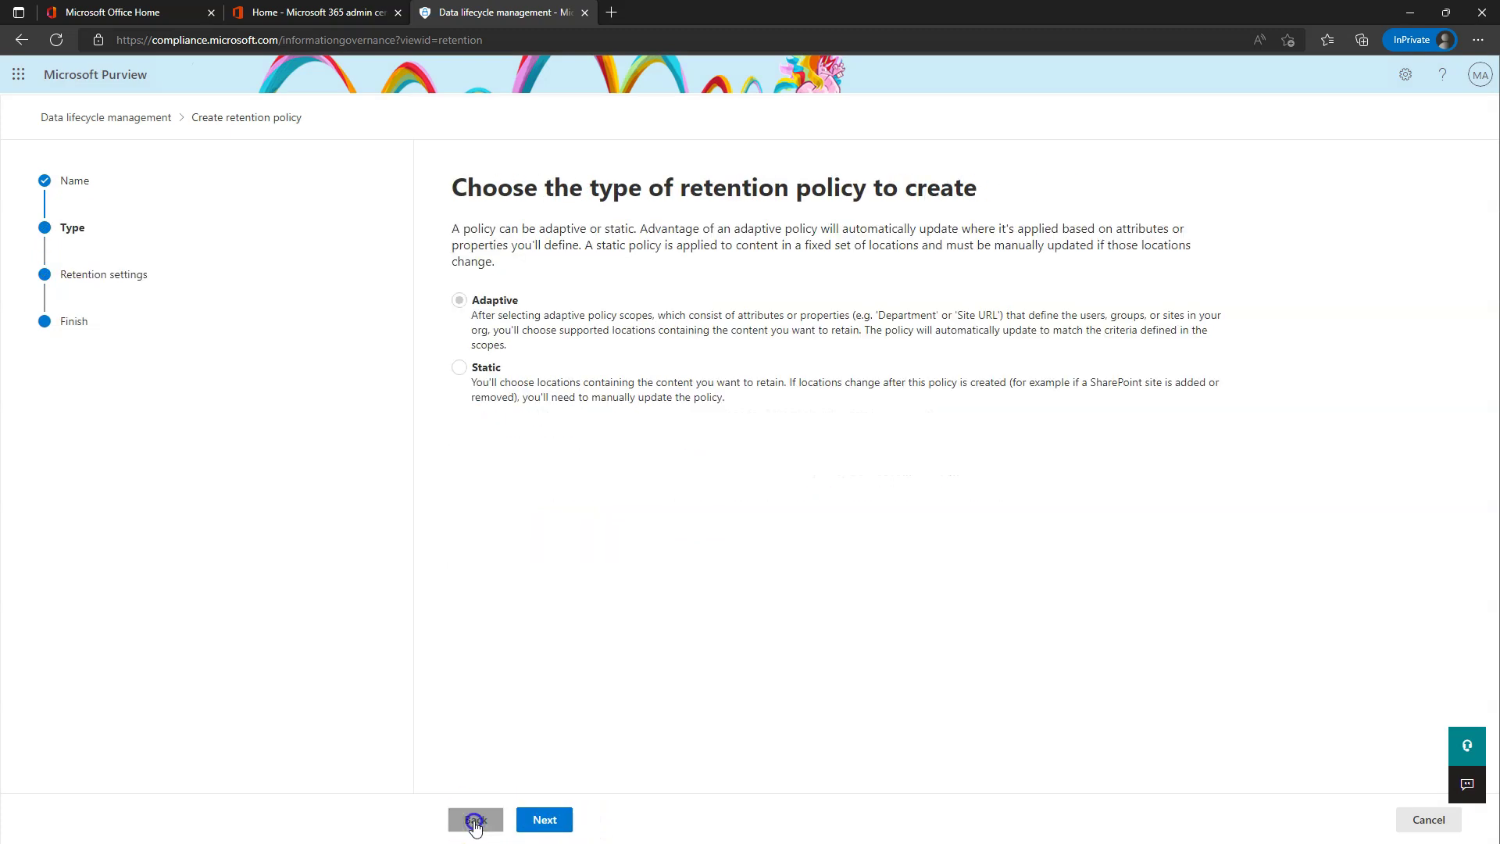
click(474, 819)
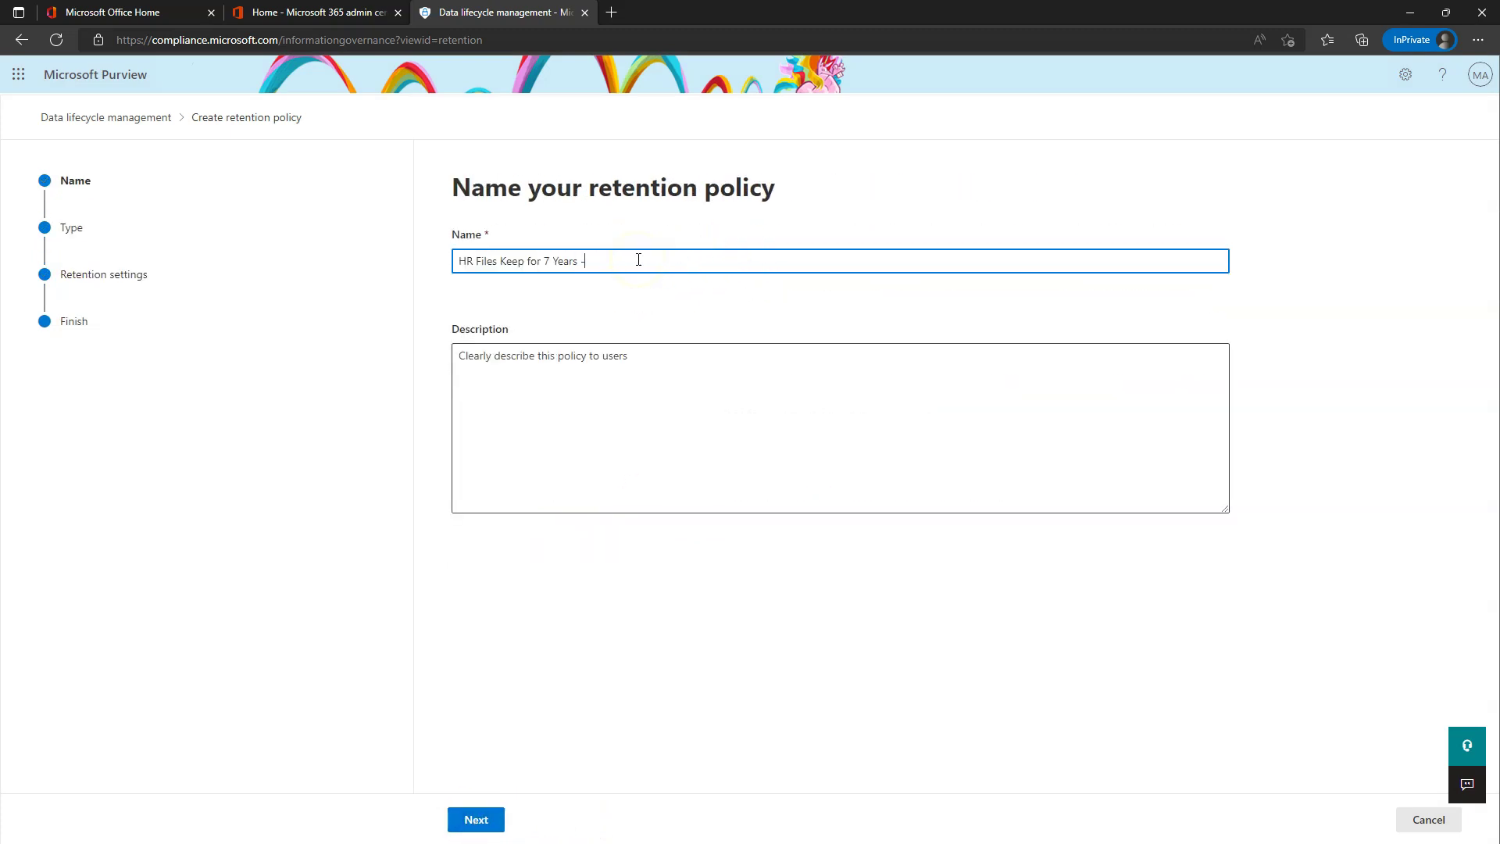
- Rename the policy HR Files Keep for 7 Years - New and submit it
click(479, 820)
click(544, 821)
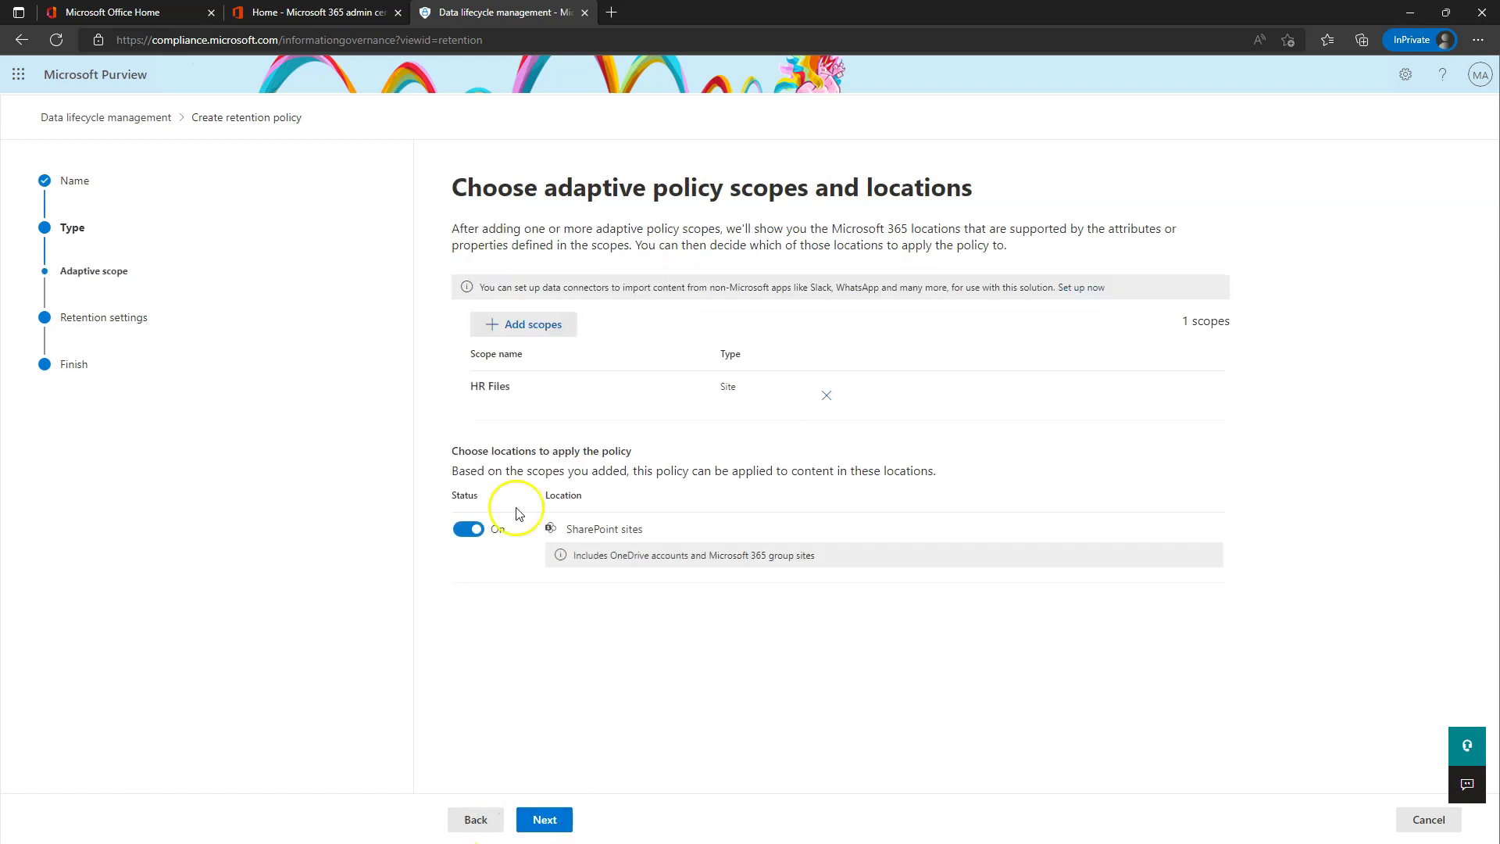
click(545, 819)
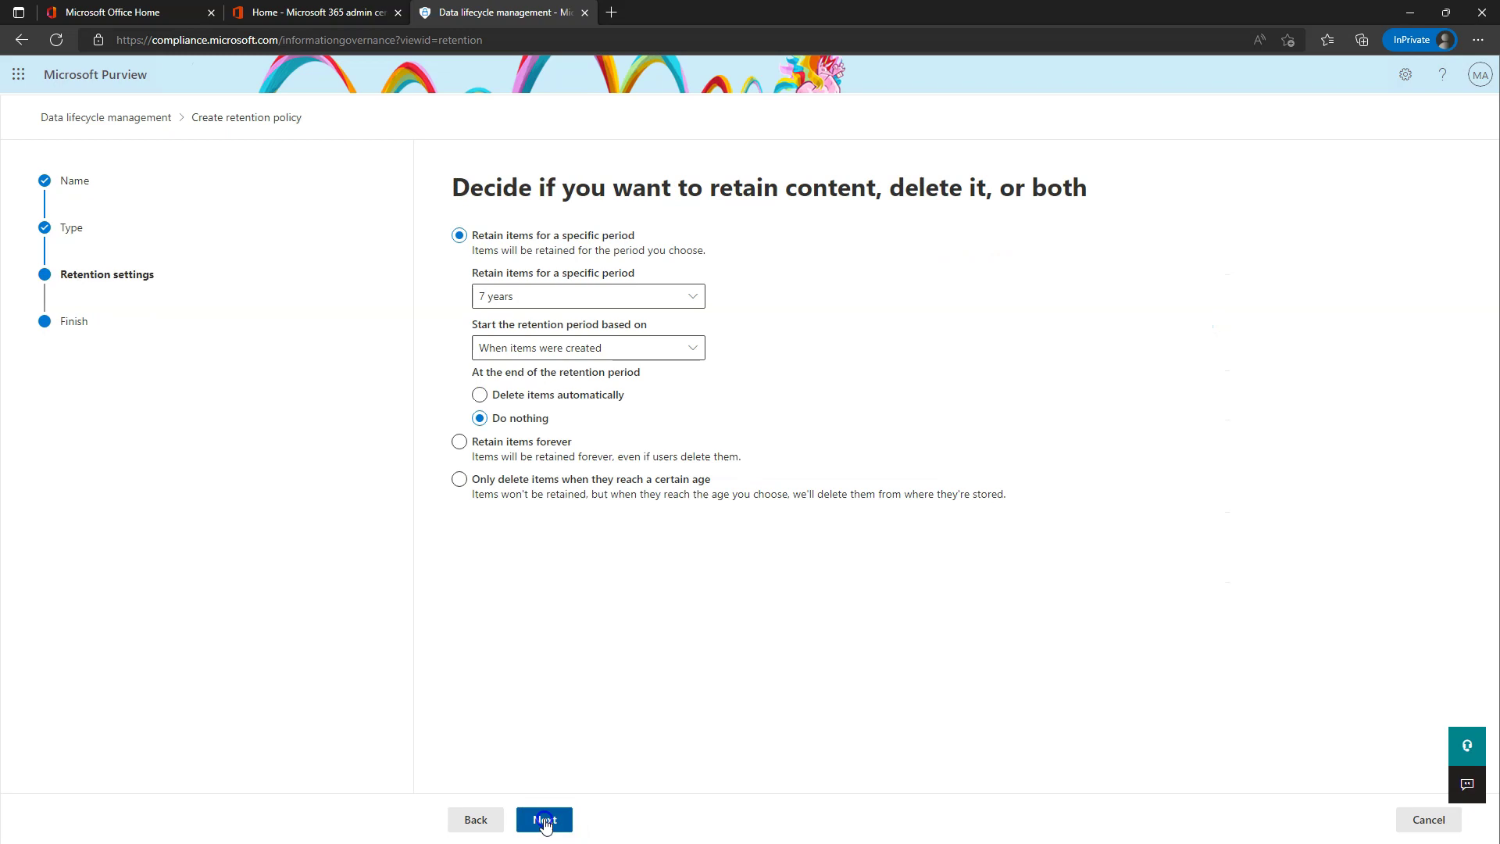
click(544, 819)
click(476, 819)
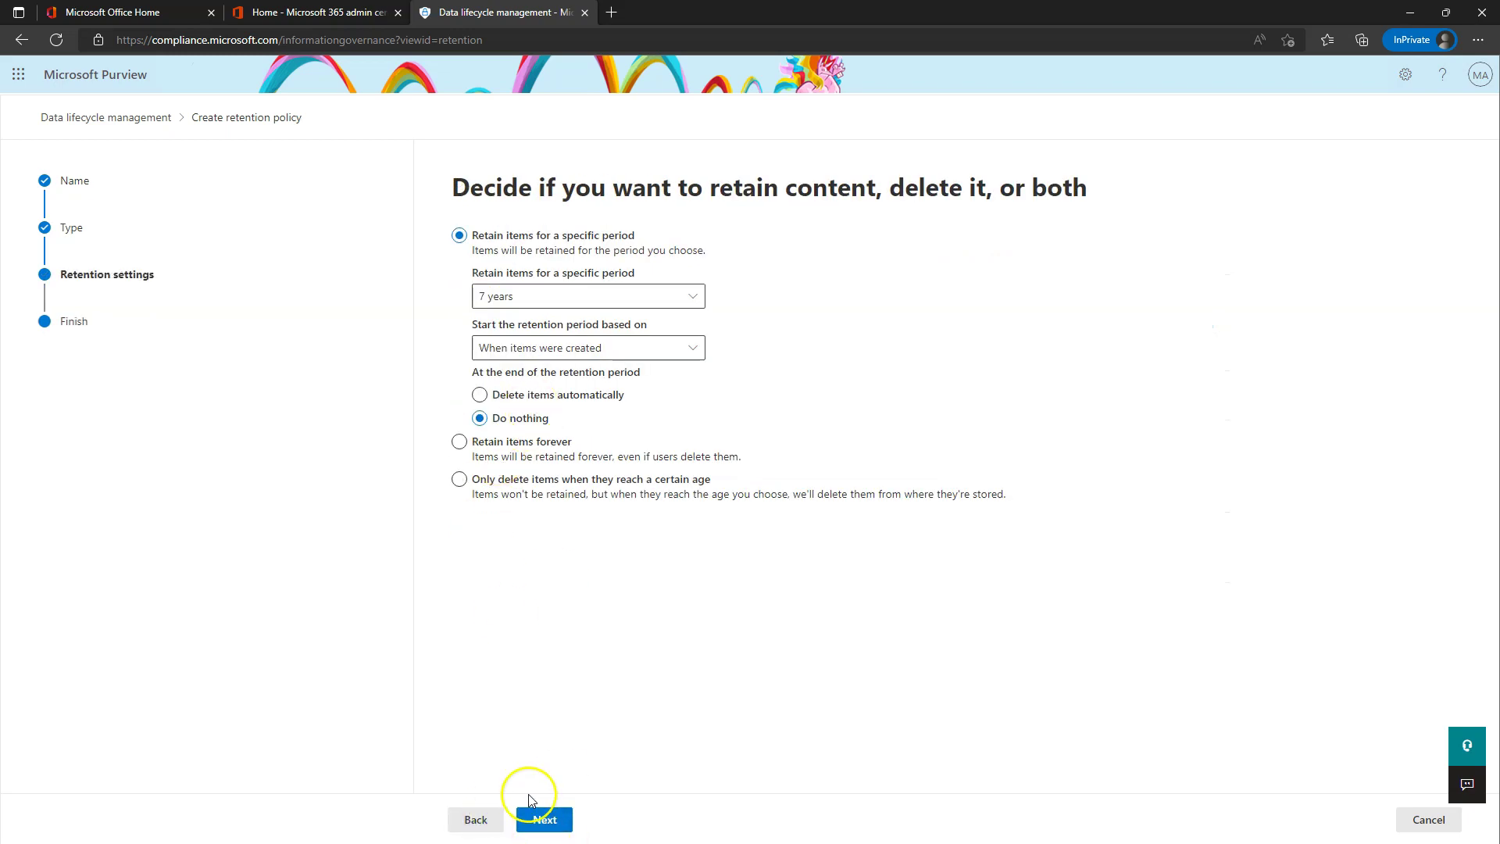
click(547, 822)
click(555, 825)
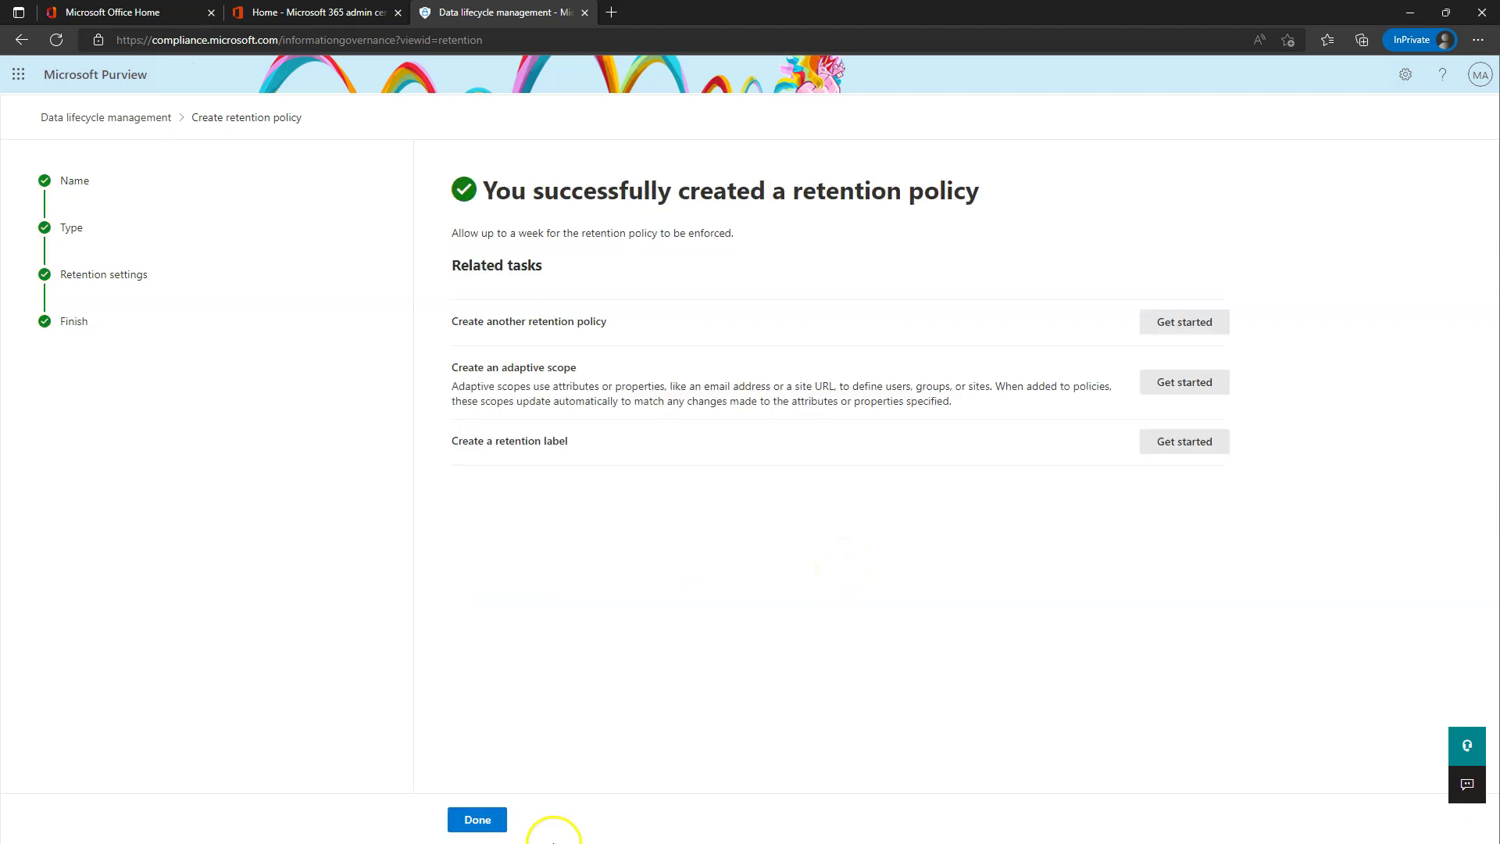
- Delete the old HR Files Keep for 7 Years policy from the Retention policies list
click(481, 826)
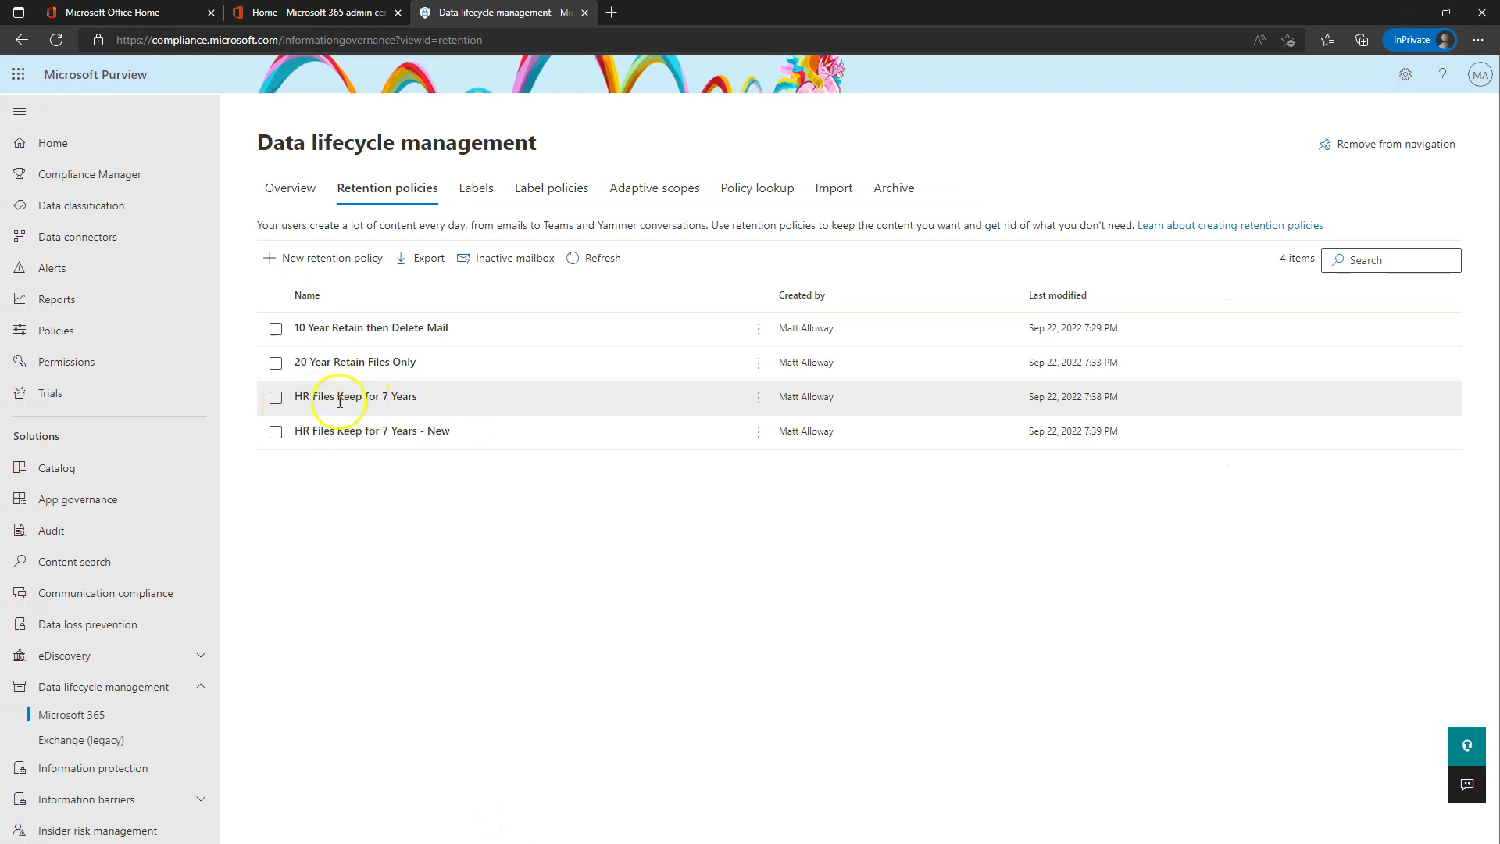
click(276, 397)
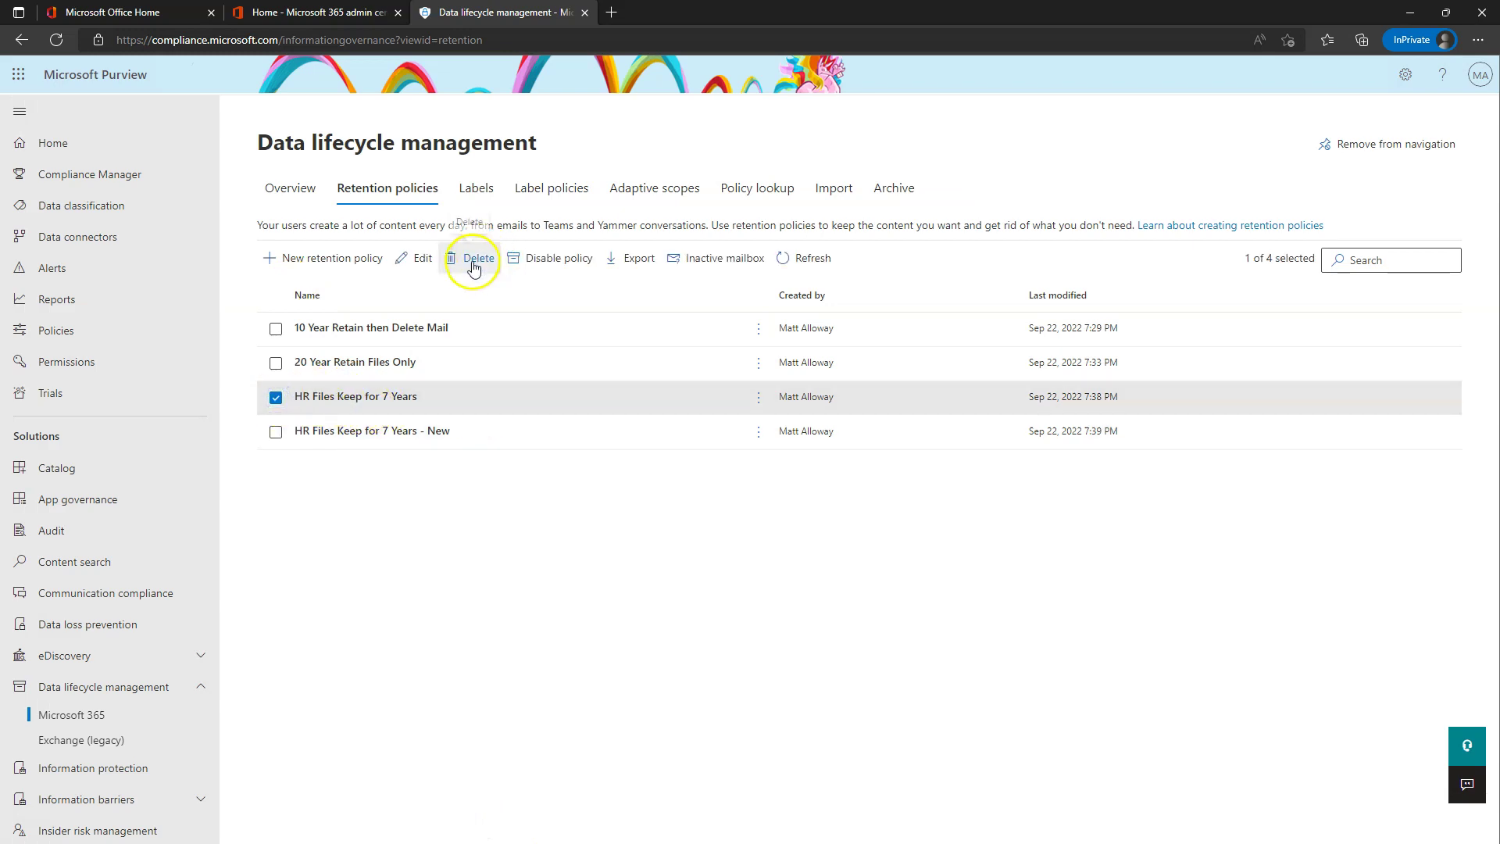
click(474, 267)
click(569, 475)
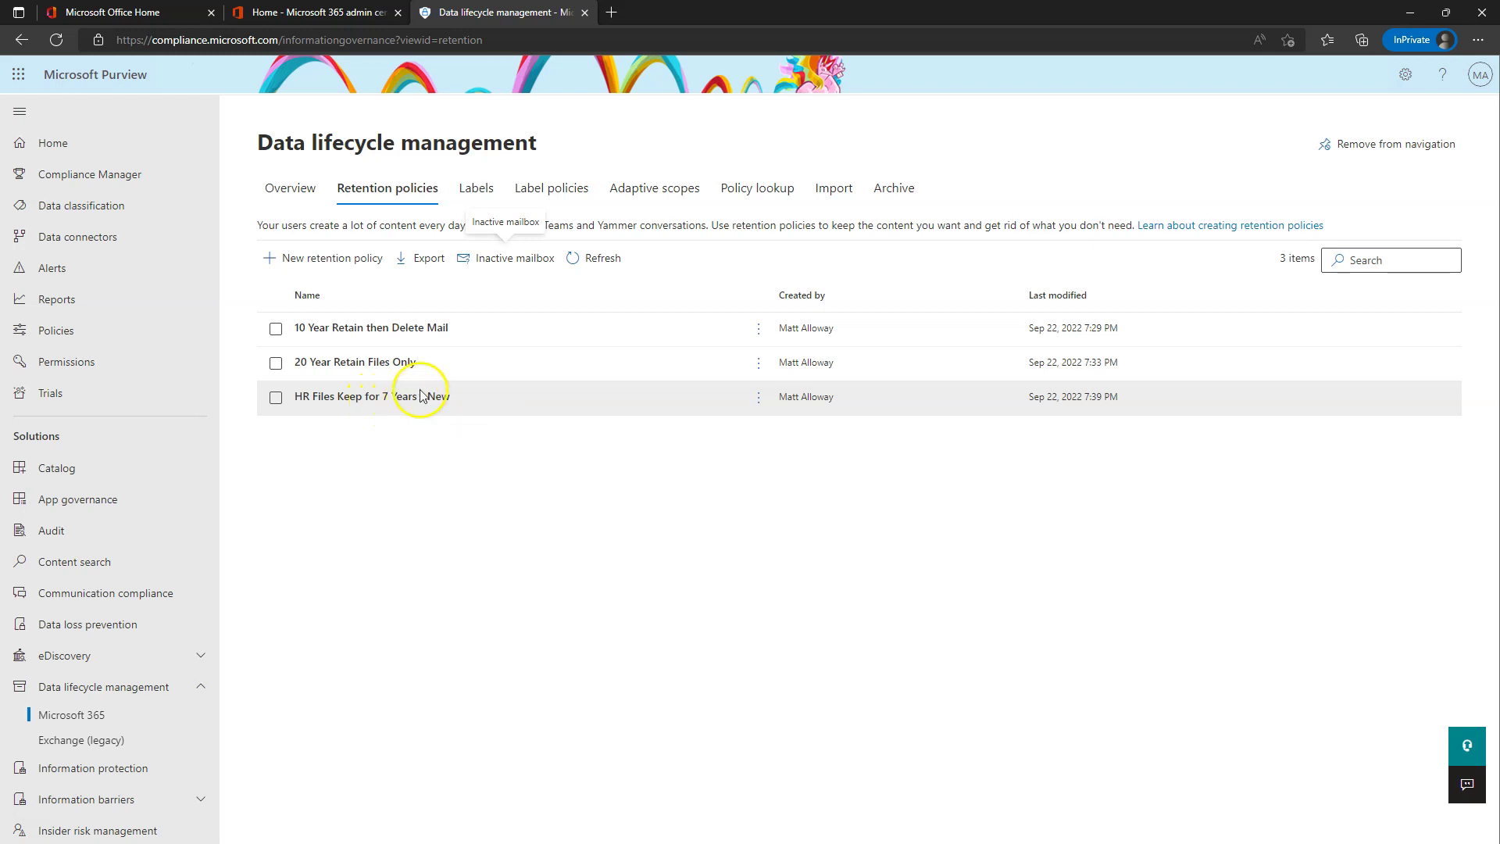
click(333, 258)
- Name the adaptive policy IT Files Keep for 8 Years then Delete and add the IT Files scope
click(472, 250)
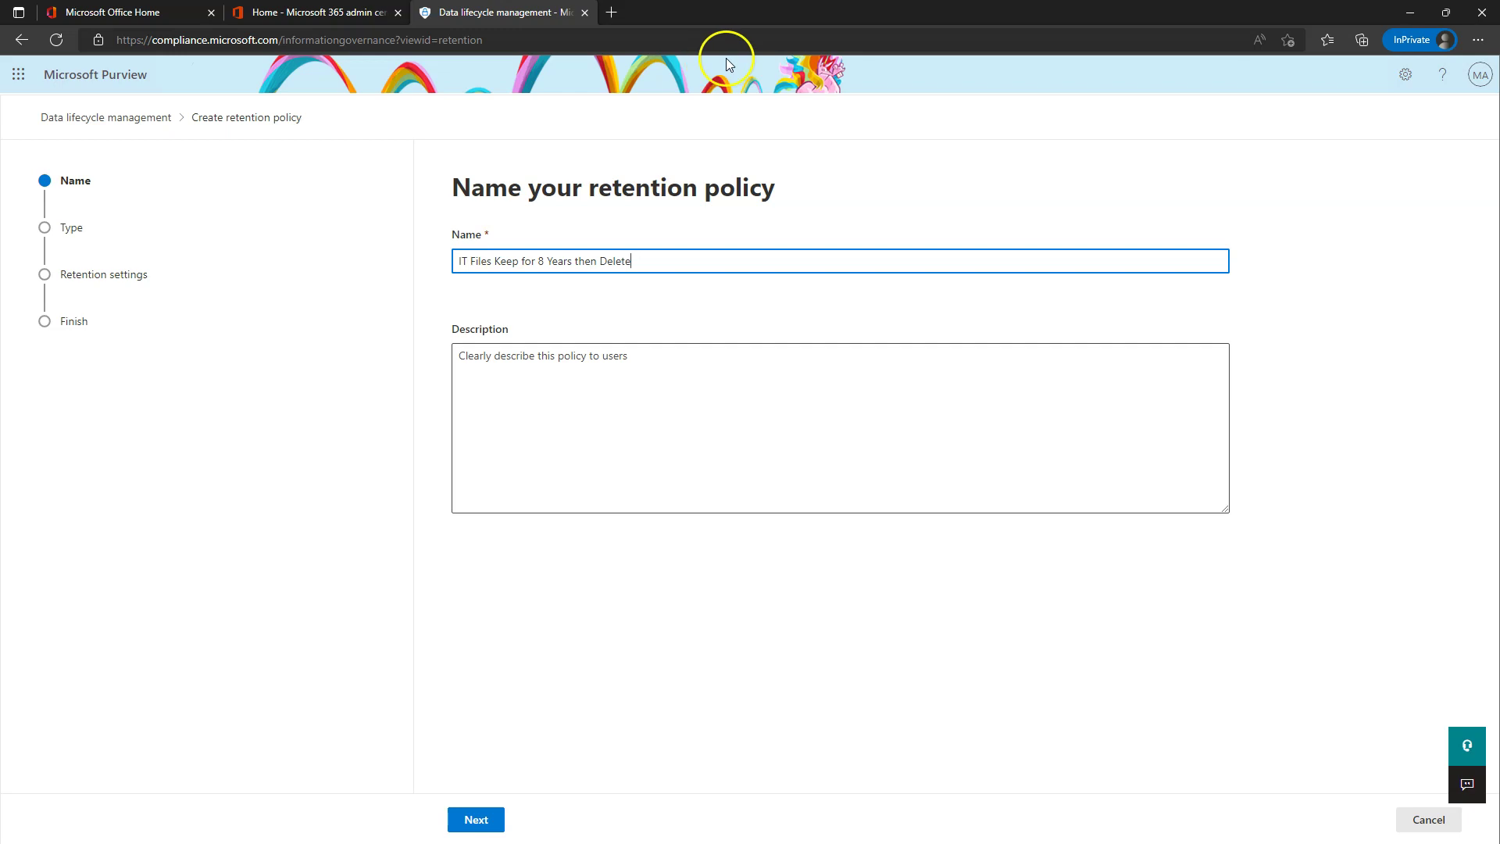
click(492, 818)
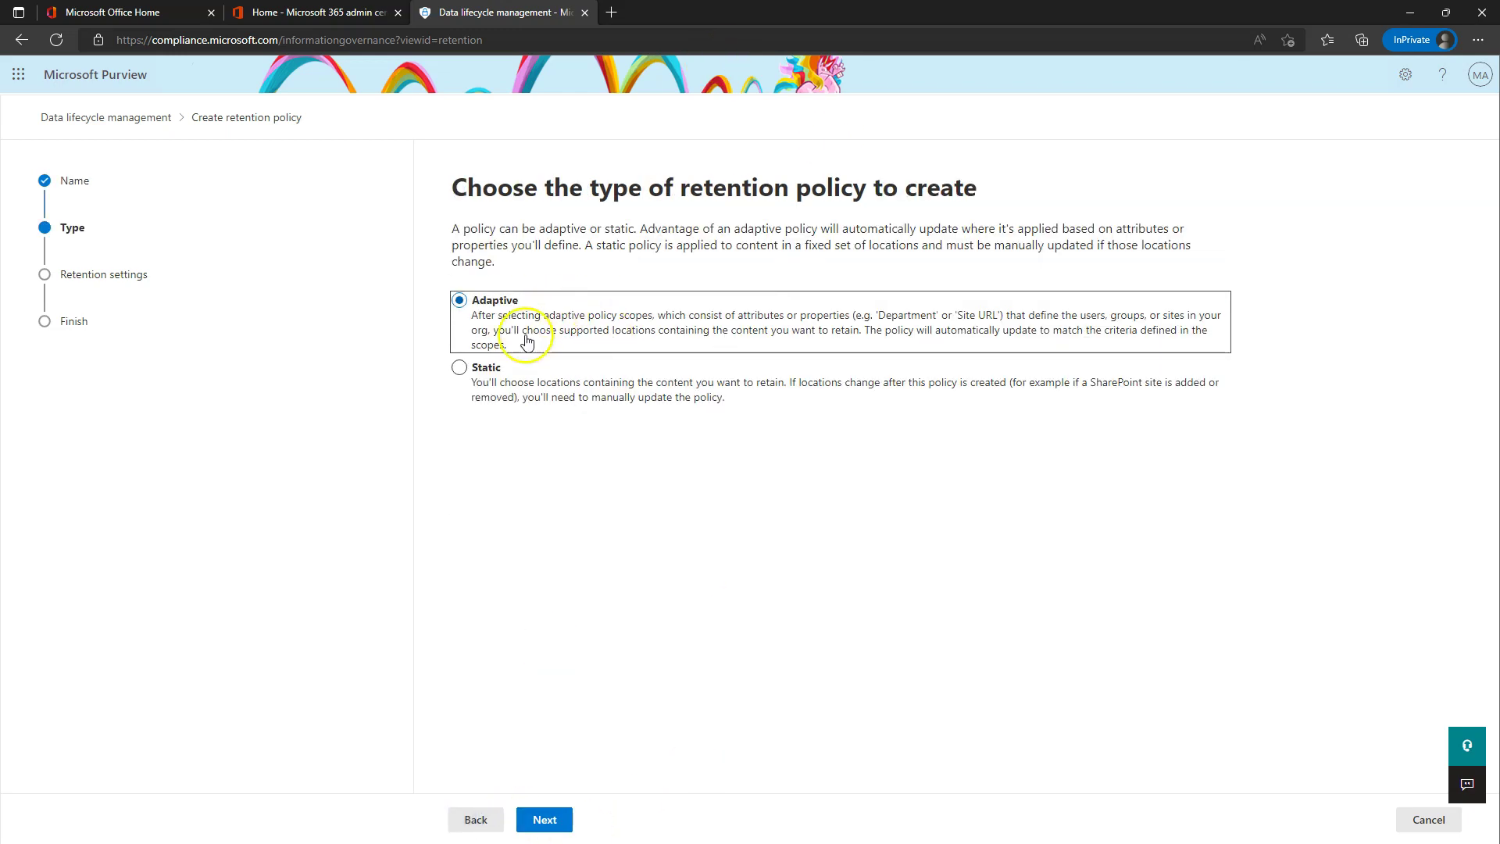
click(546, 819)
click(536, 326)
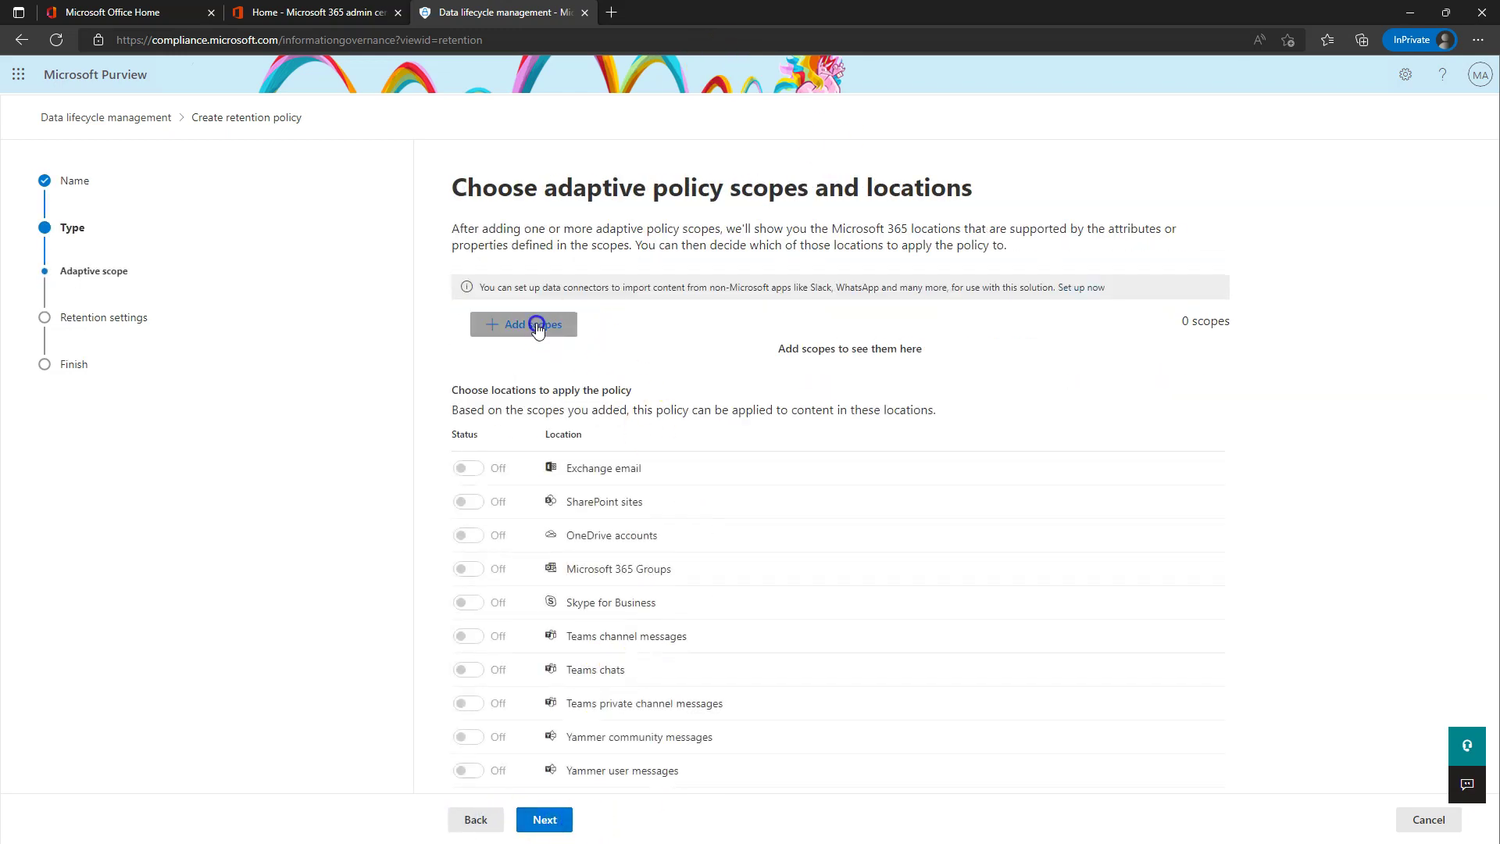
click(1079, 346)
click(1084, 817)
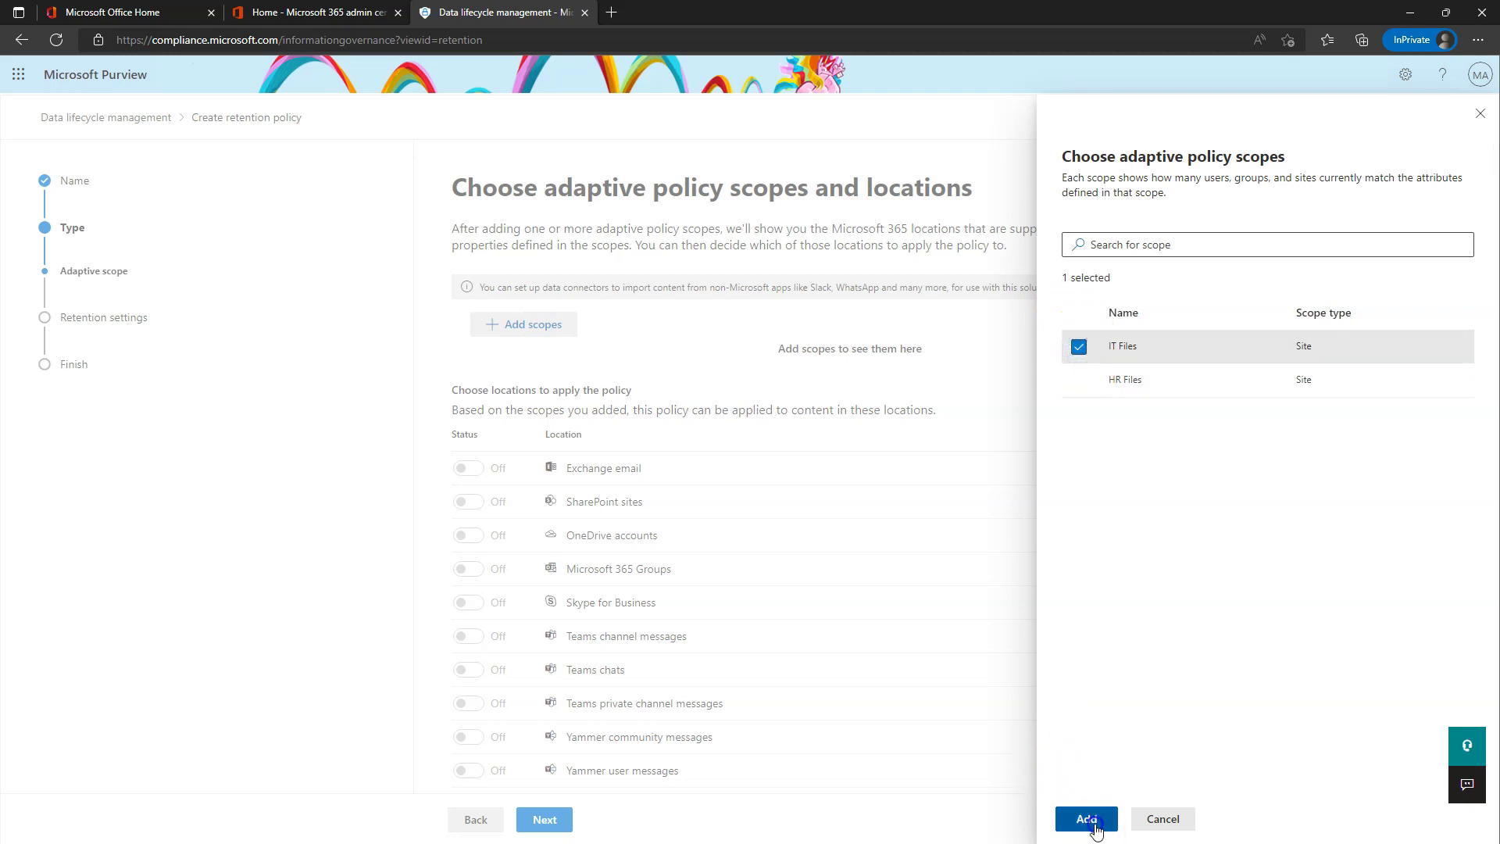
- Set a custom 8-year retention period with automatic deletion and submit the policy
click(546, 818)
click(567, 297)
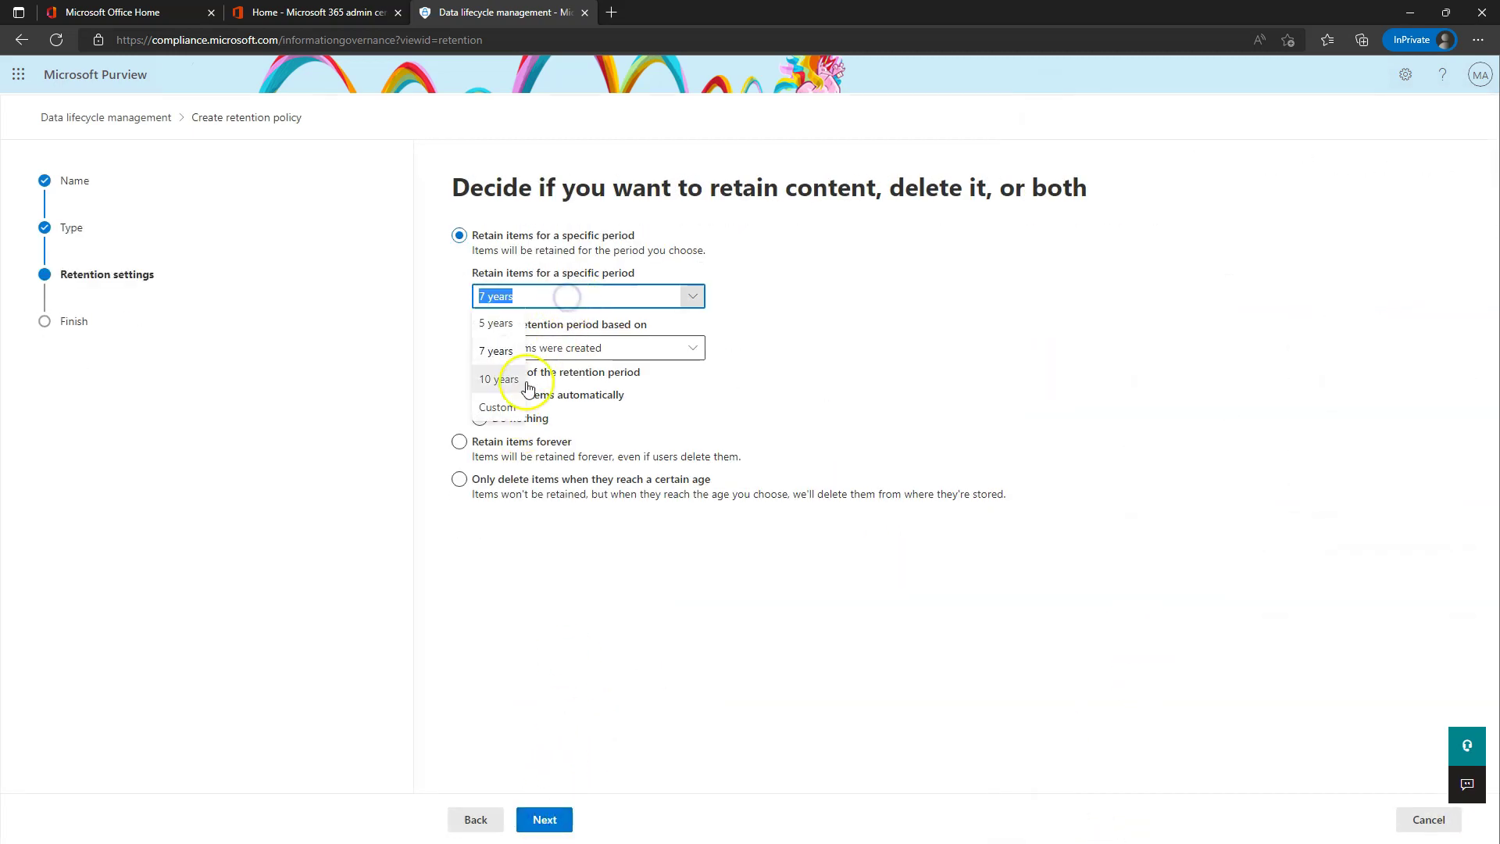
click(516, 404)
click(545, 294)
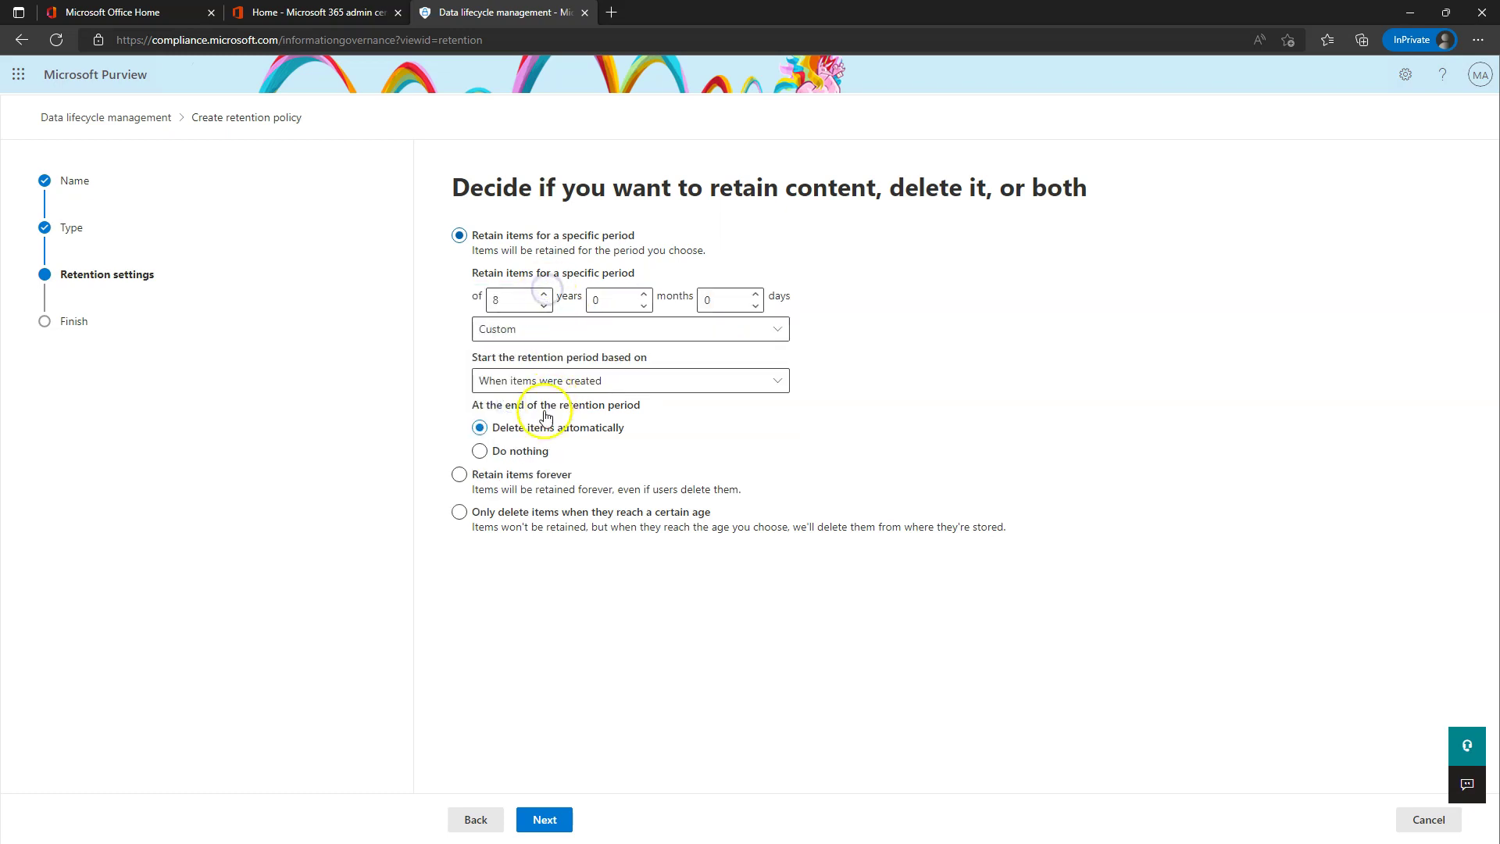
click(552, 820)
click(563, 822)
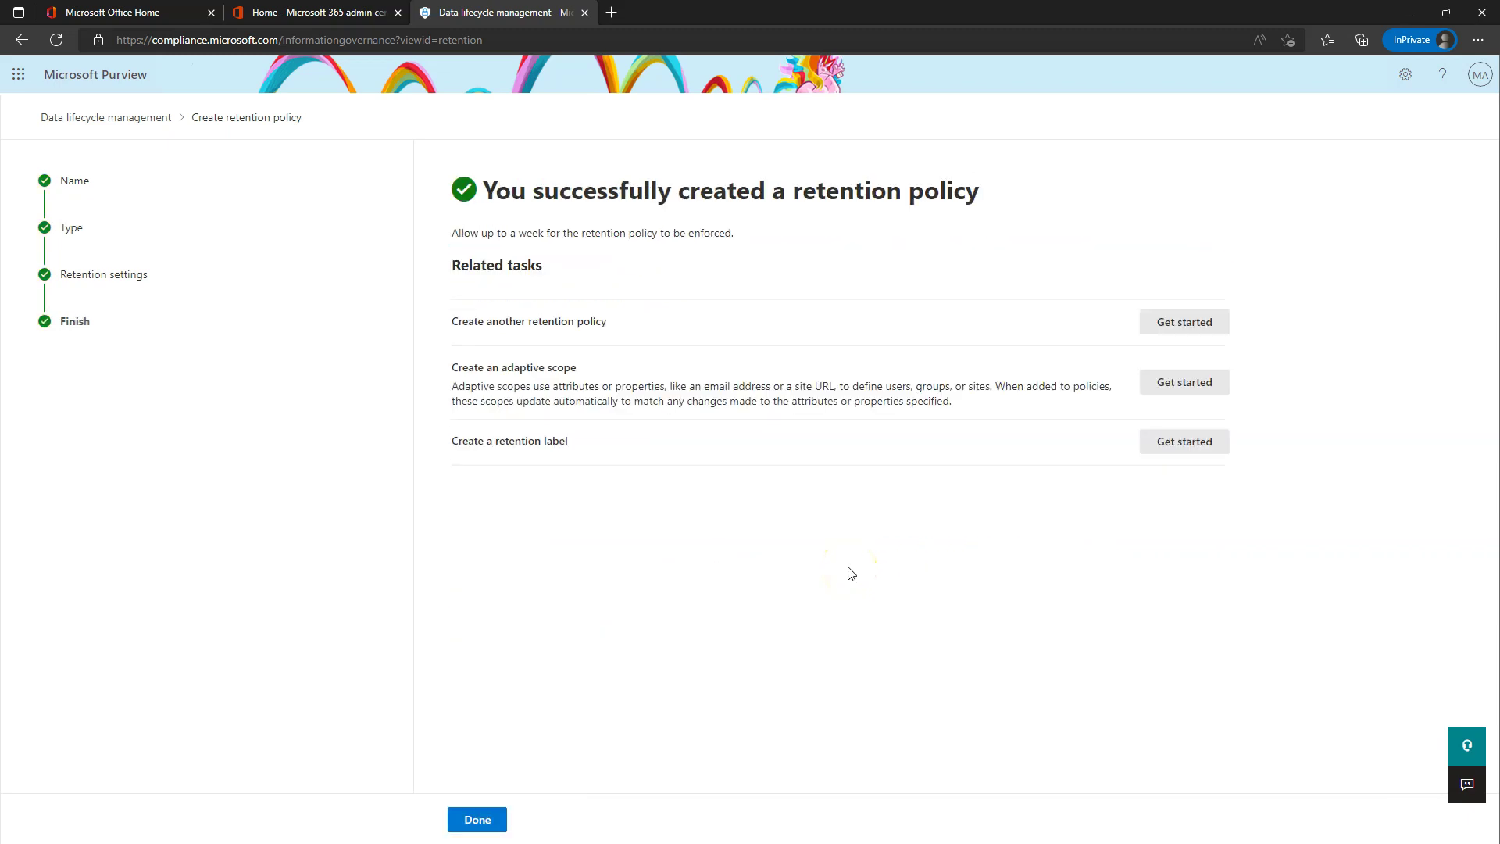
click(469, 820)
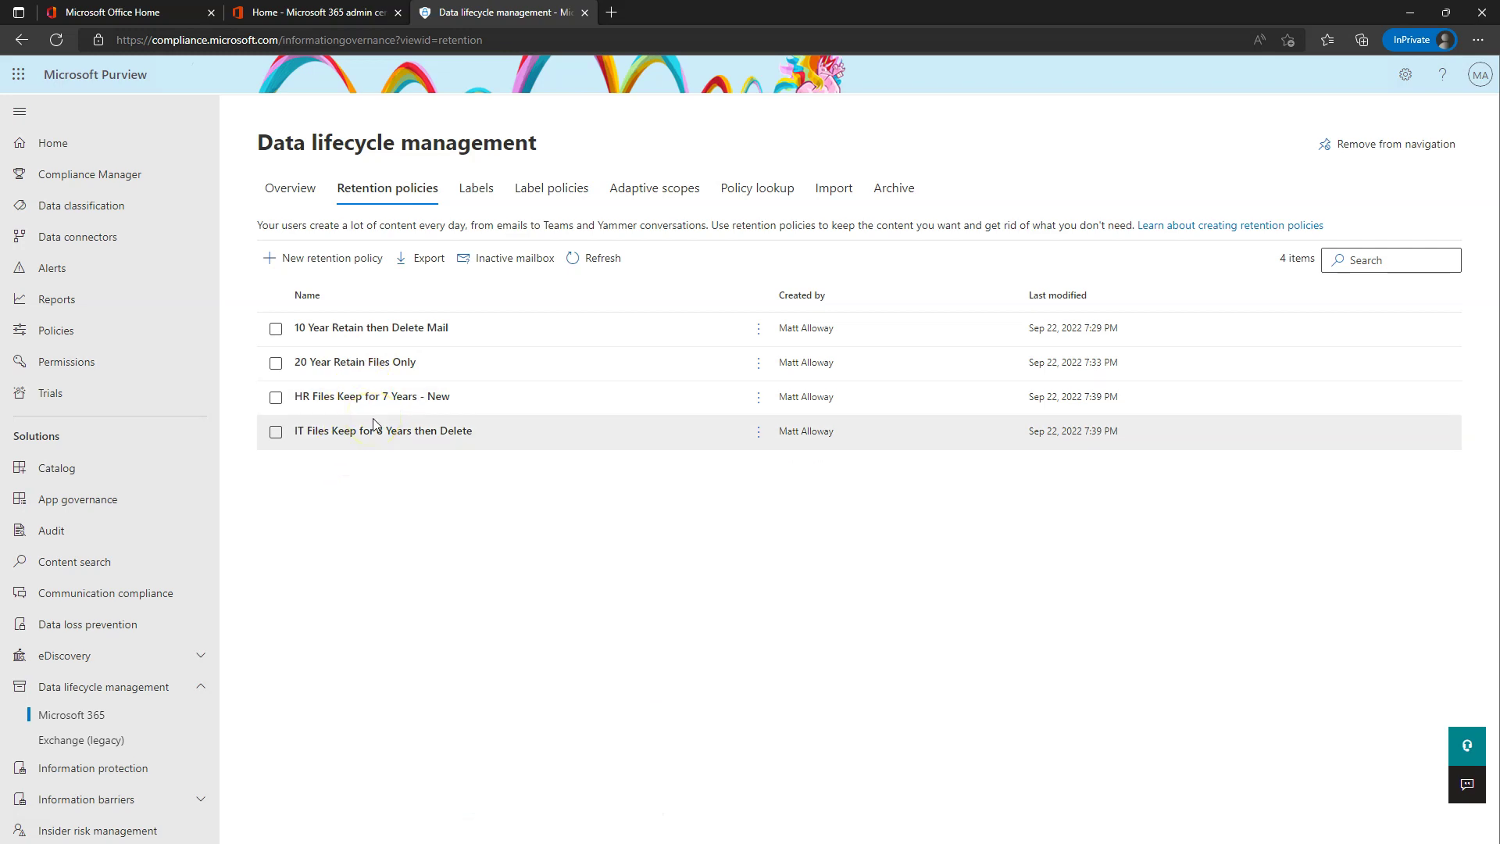
- Start a new user-based adaptive scope named Managers
click(675, 191)
click(328, 274)
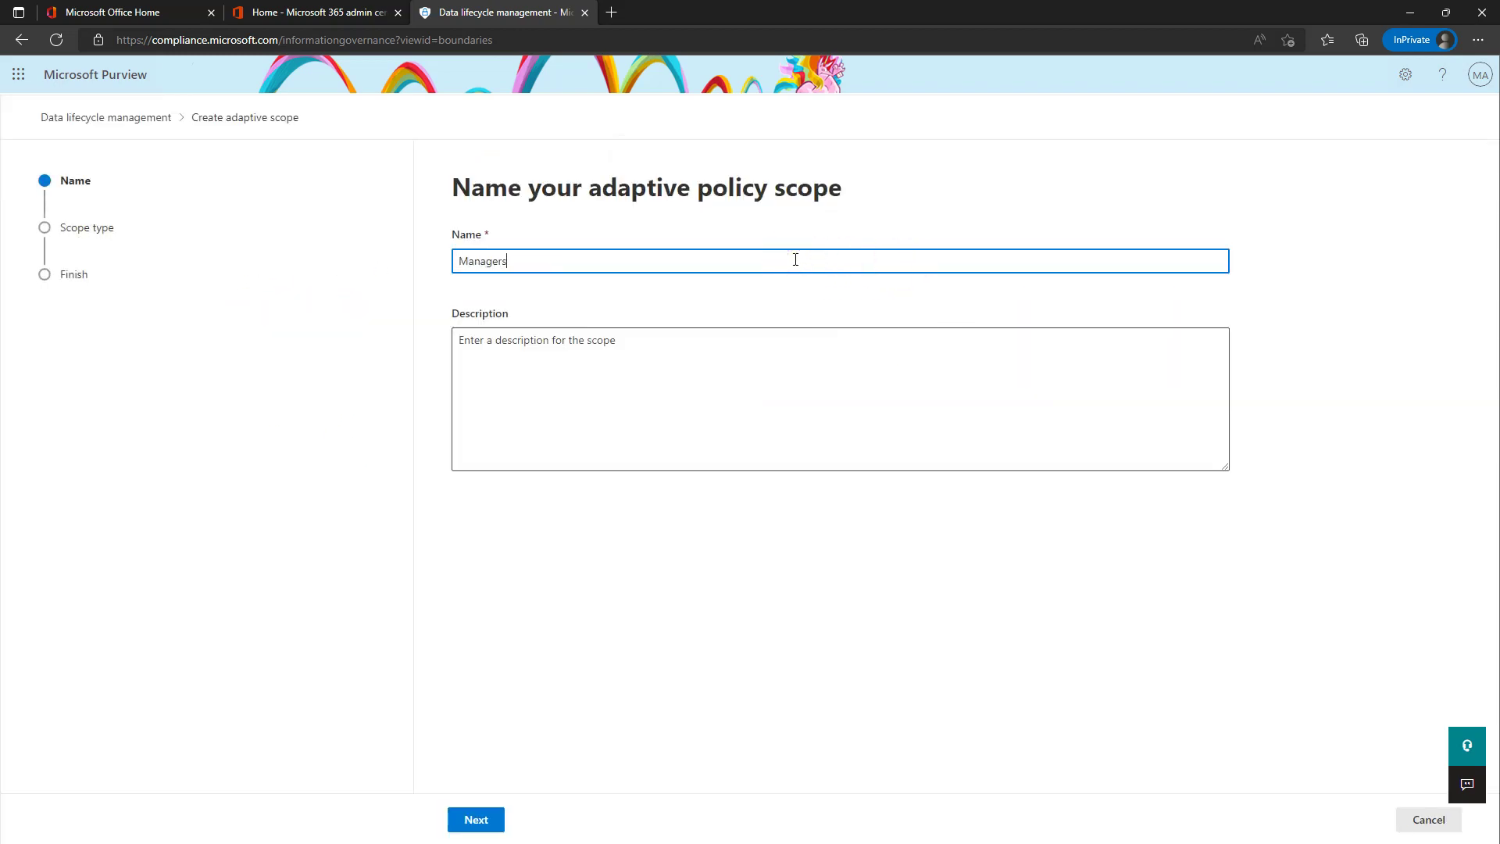
click(473, 818)
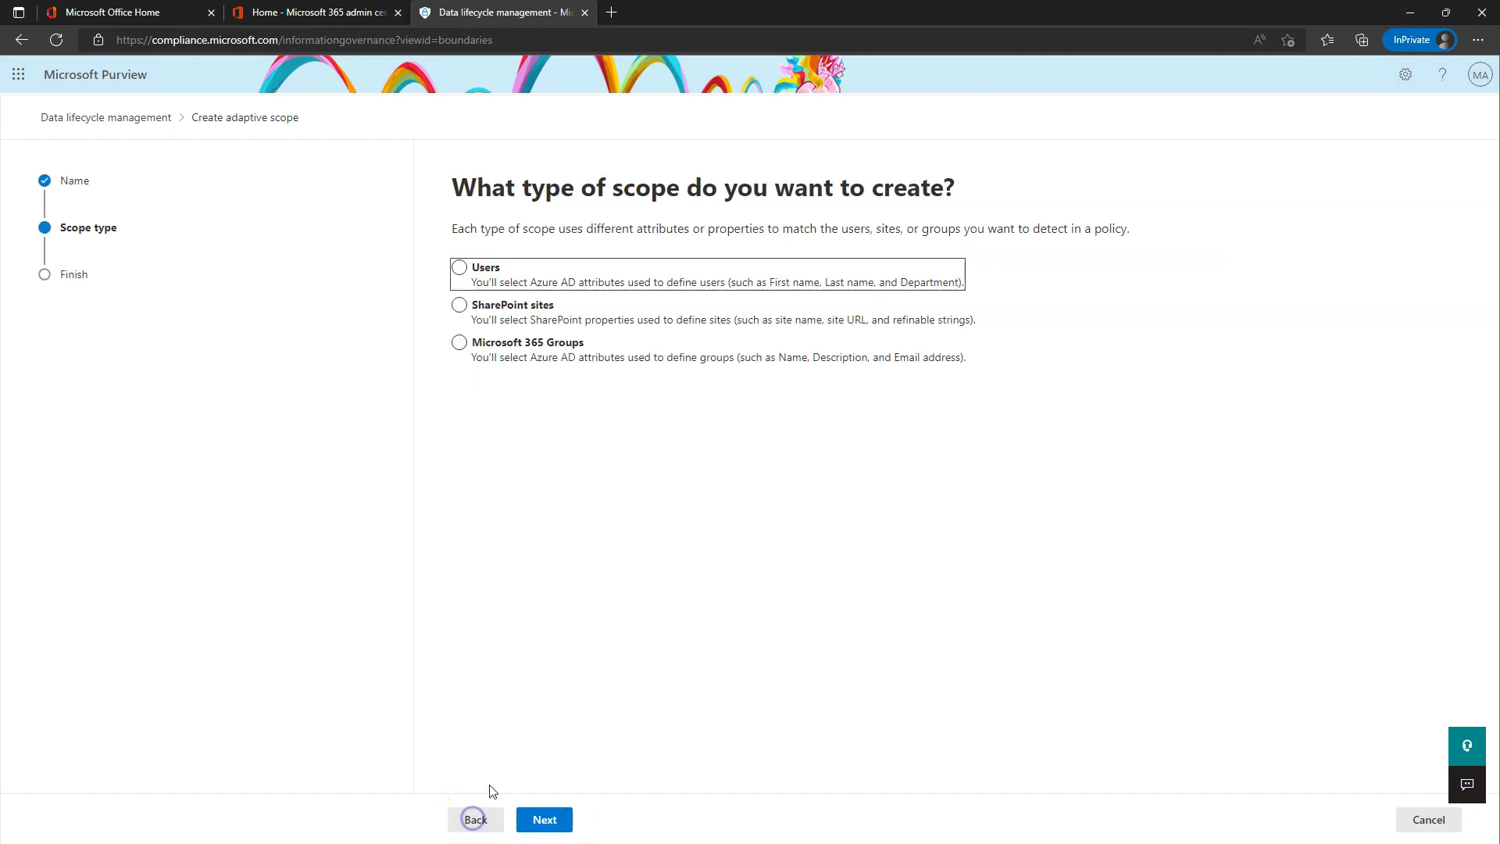
click(461, 268)
click(541, 822)
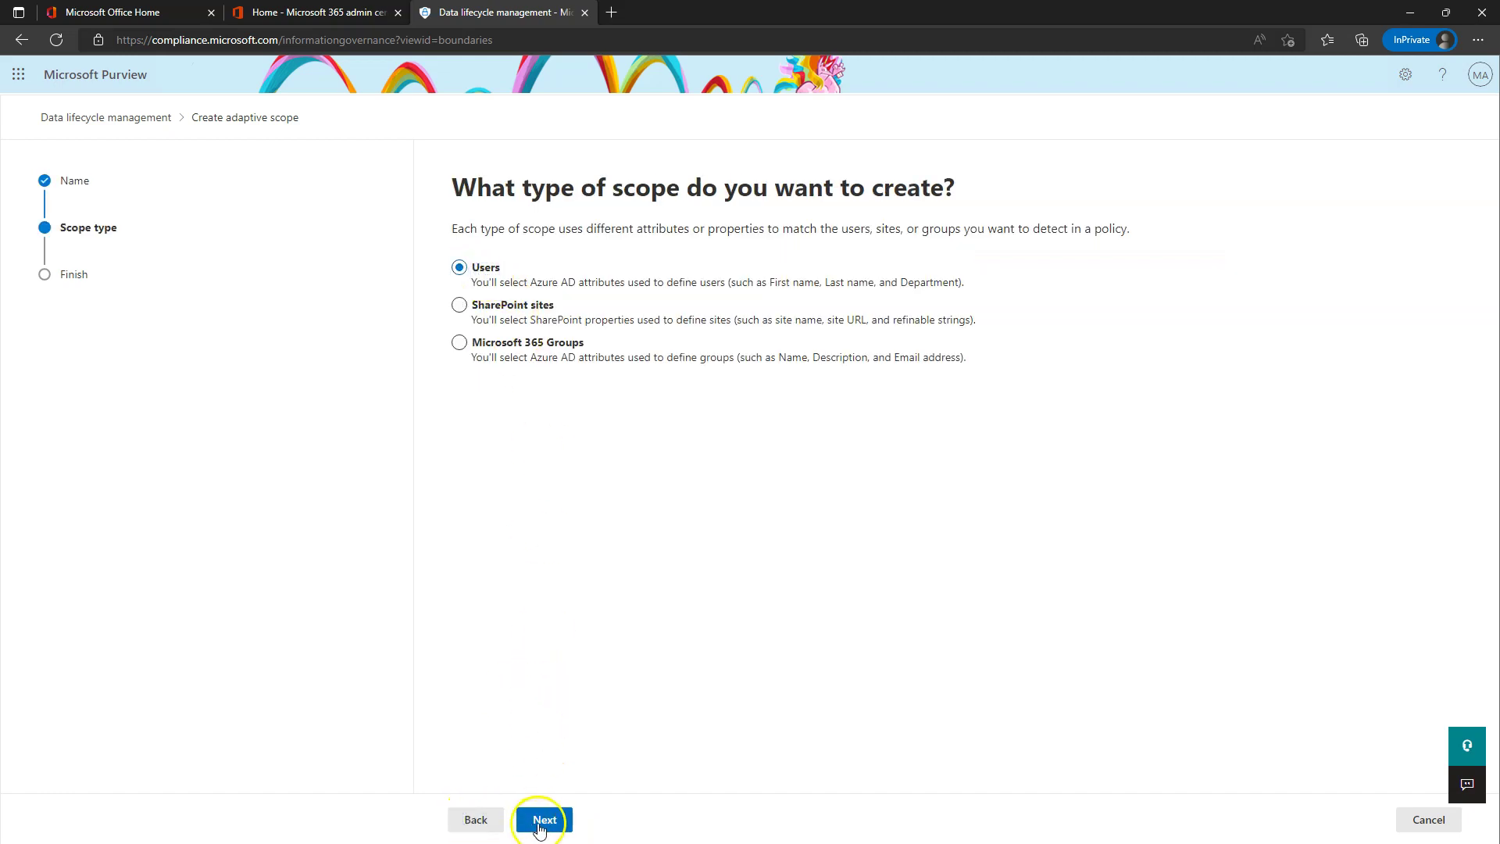
- Add the condition Job title is equal to Manager
click(545, 366)
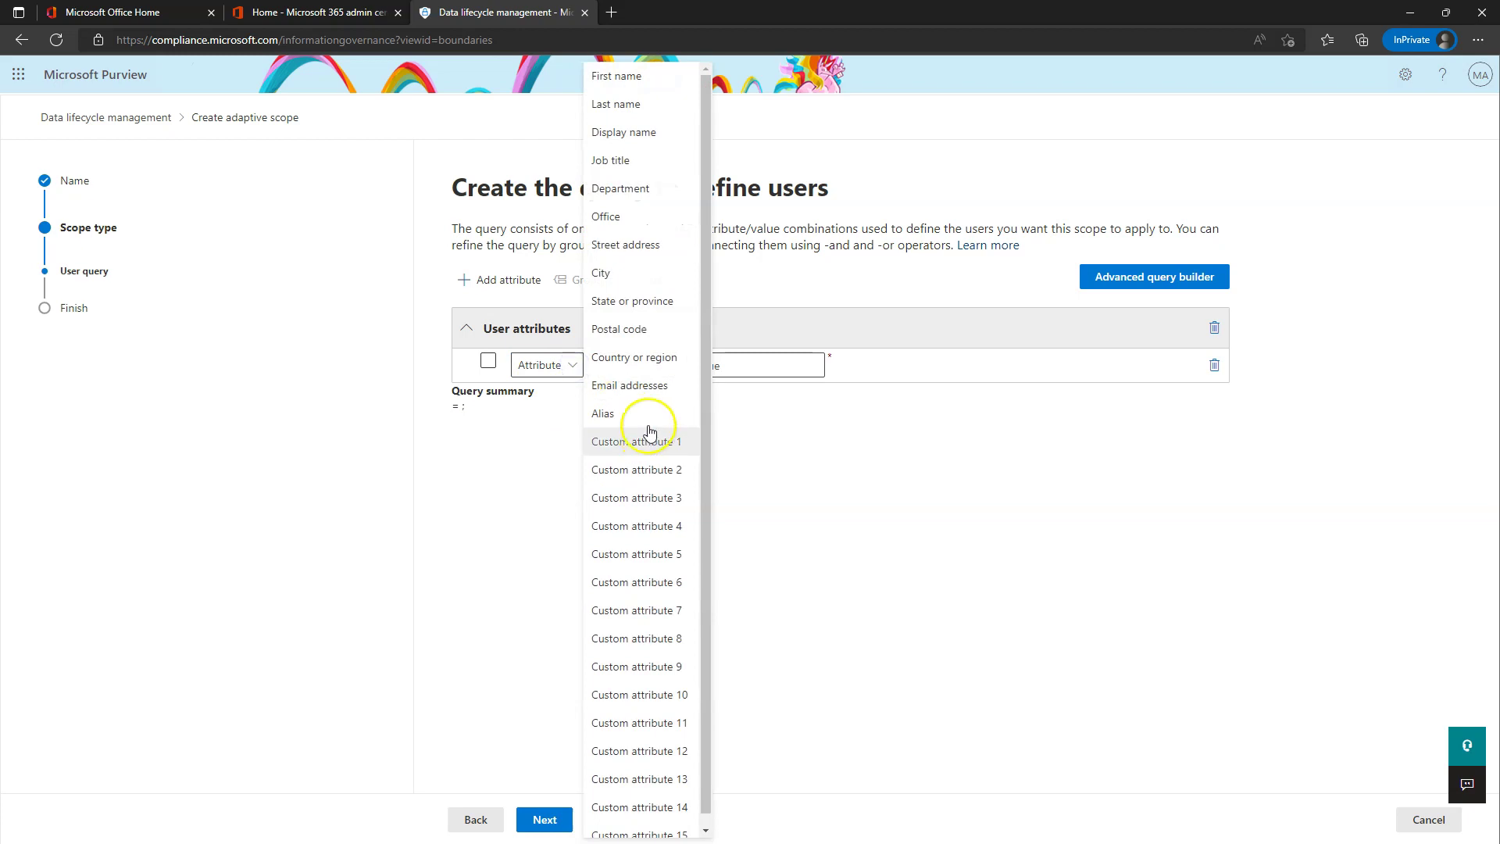
click(627, 165)
click(642, 366)
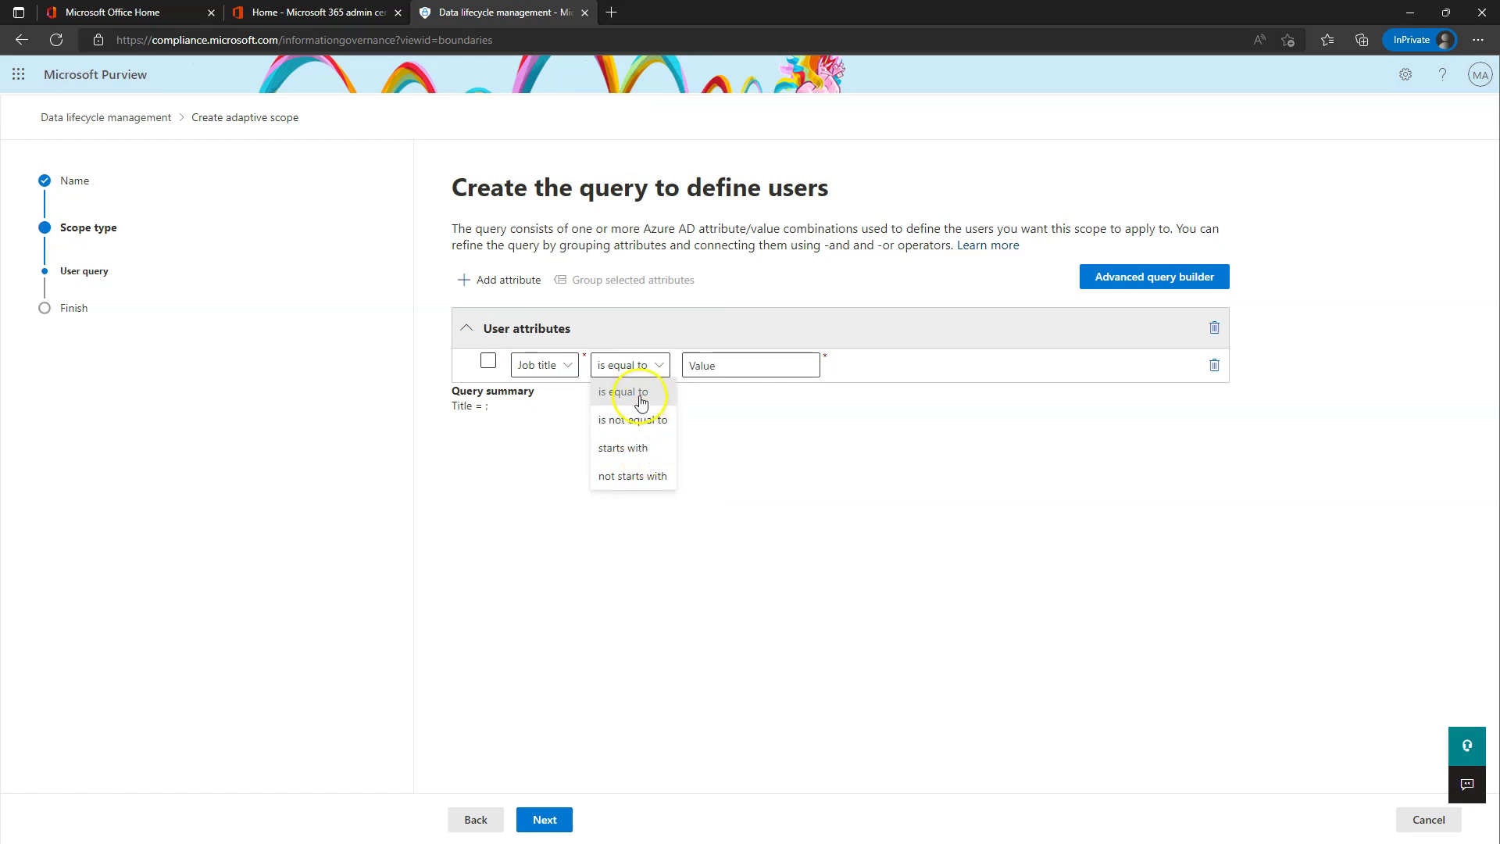
click(635, 391)
click(745, 365)
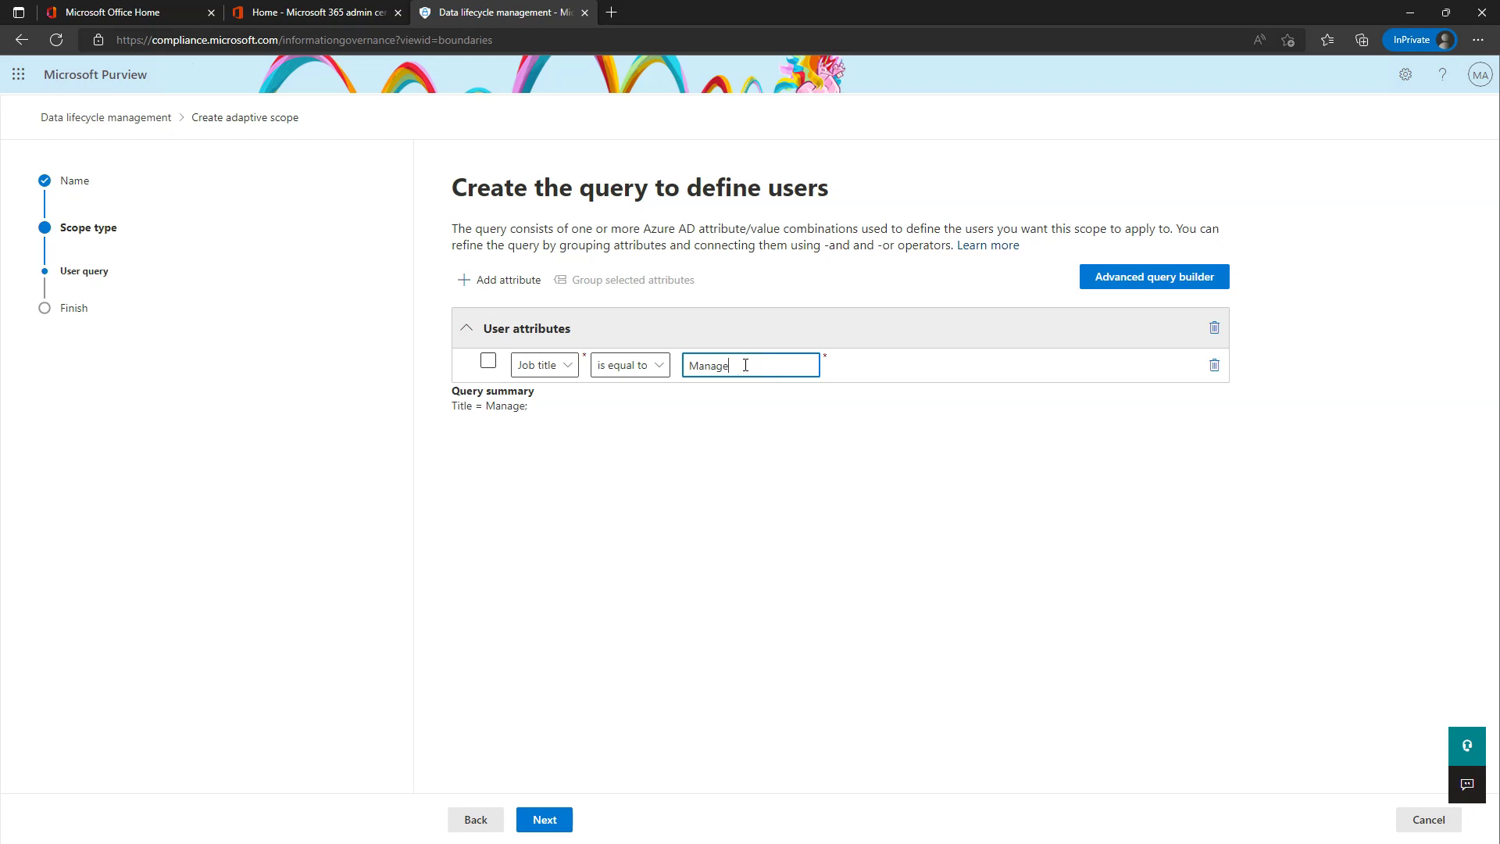
- Add an Or condition for Job title Supervisor and submit the Managers scope
click(492, 279)
click(543, 401)
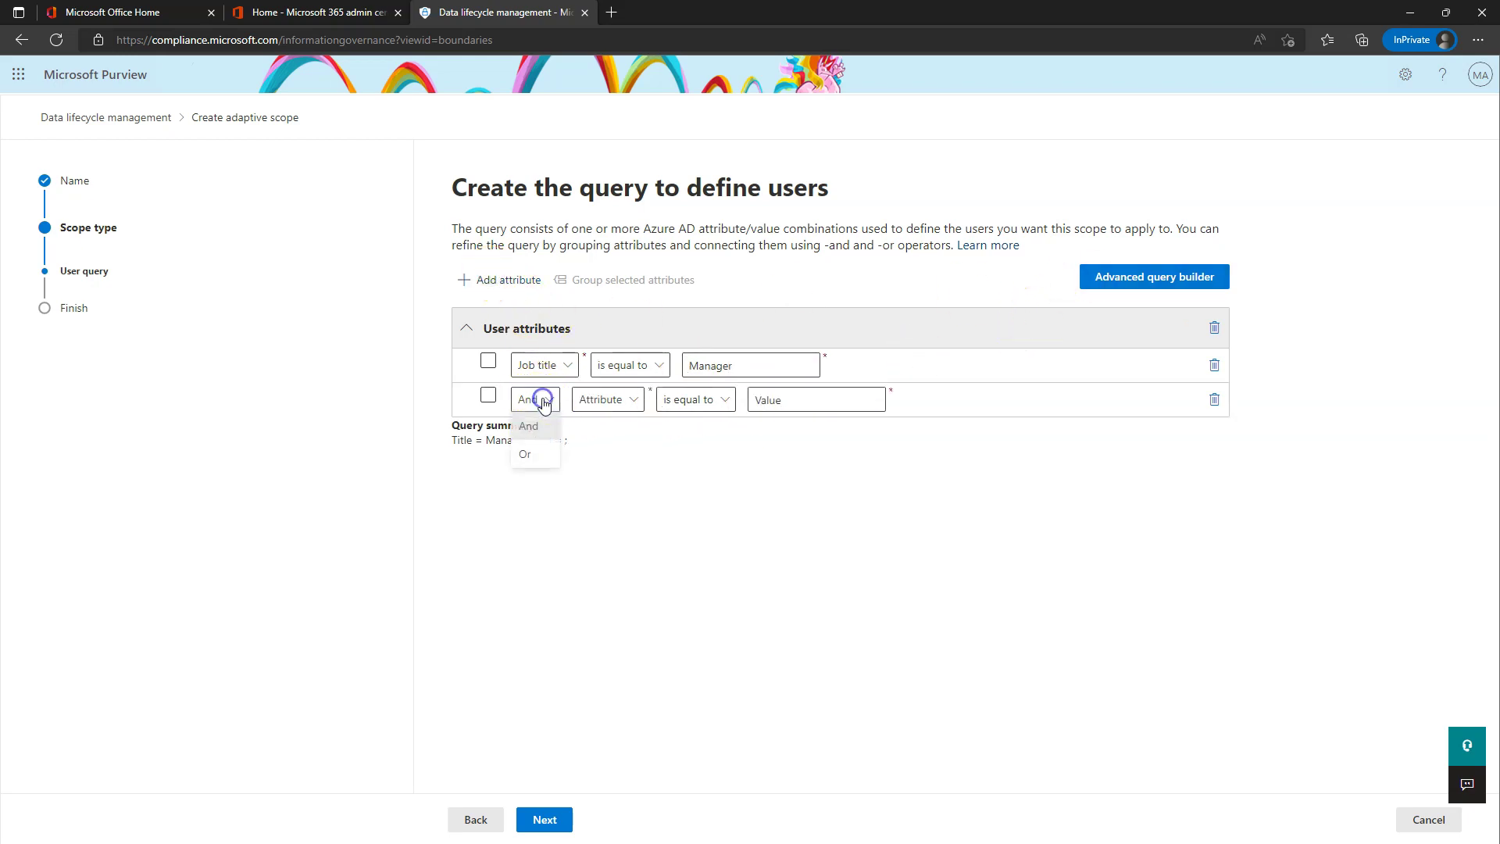
click(527, 455)
click(610, 400)
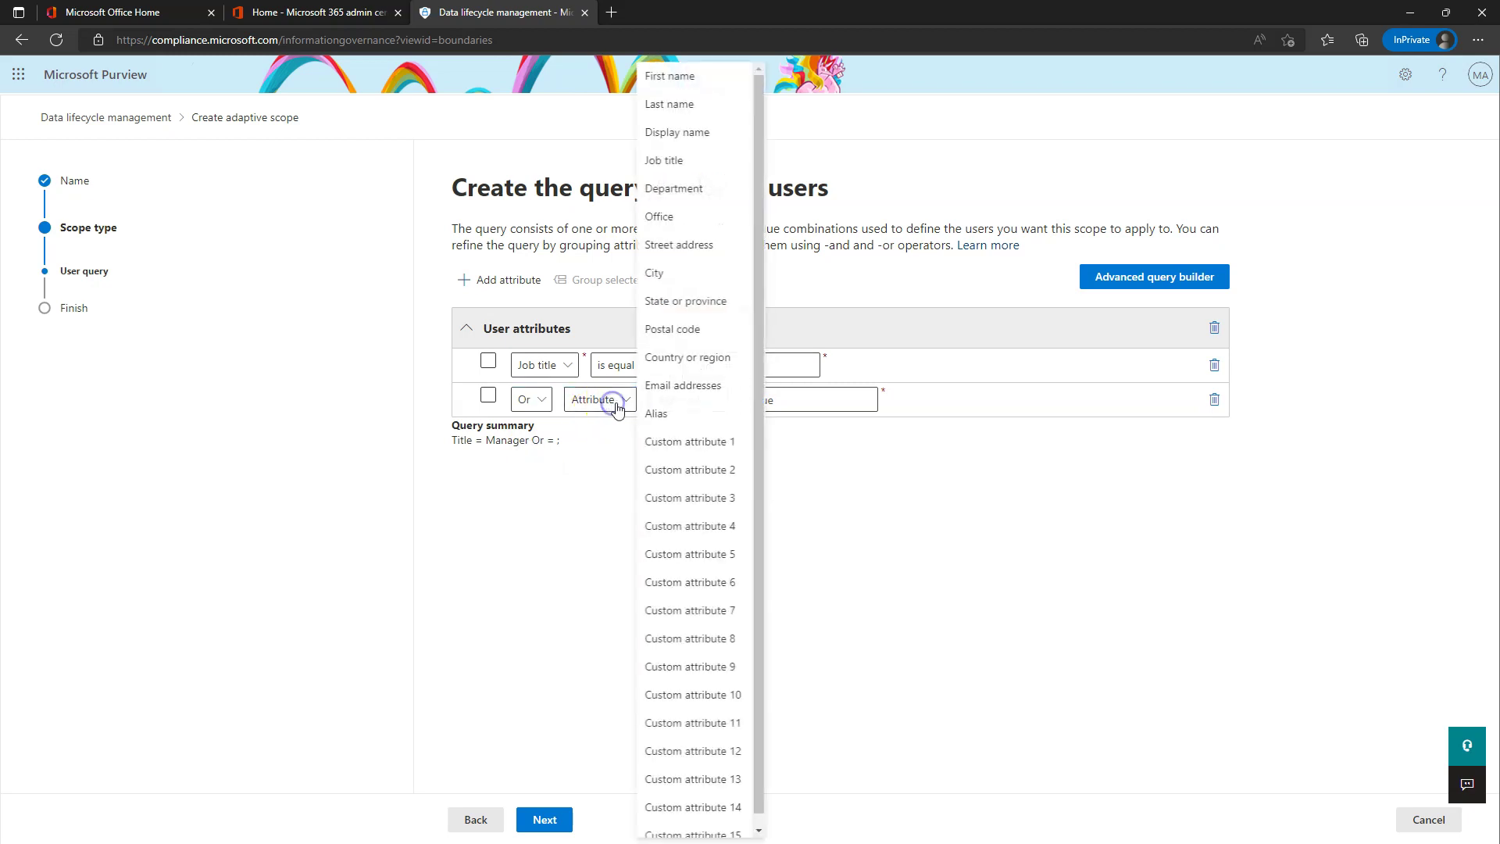
click(693, 160)
click(783, 401)
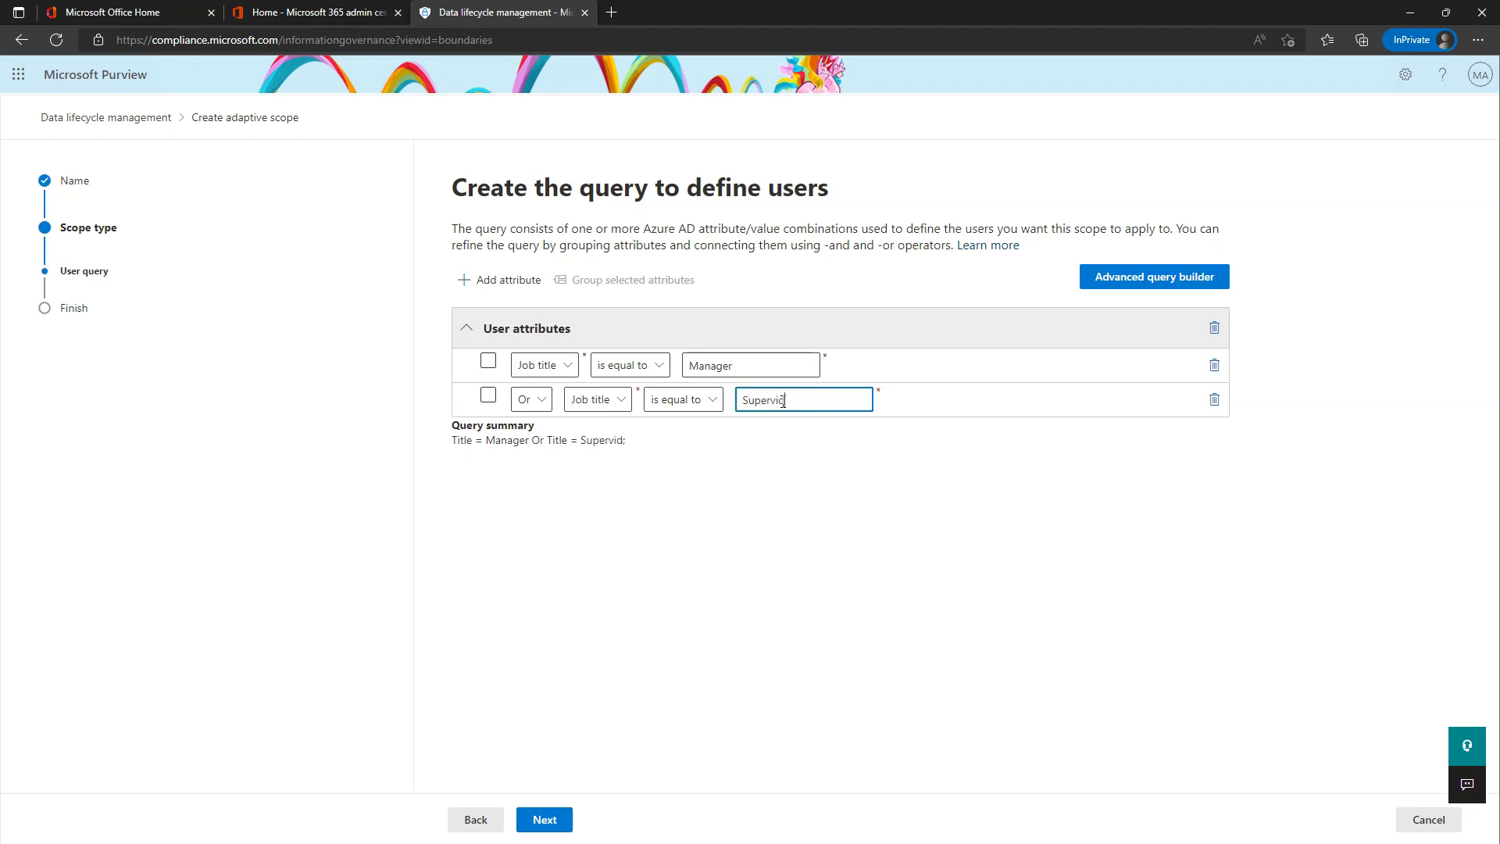
click(636, 426)
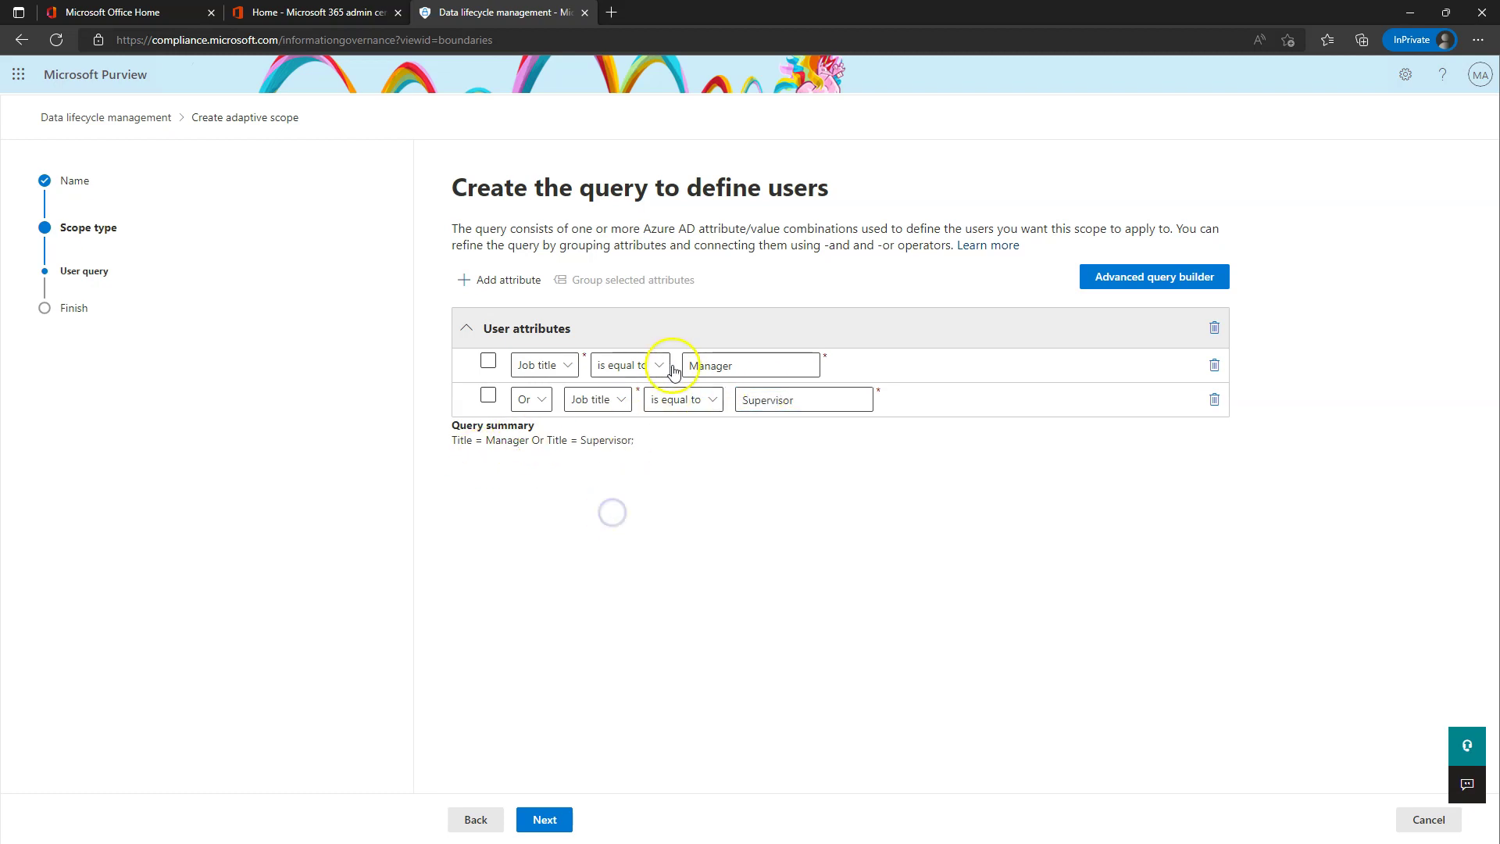
click(545, 820)
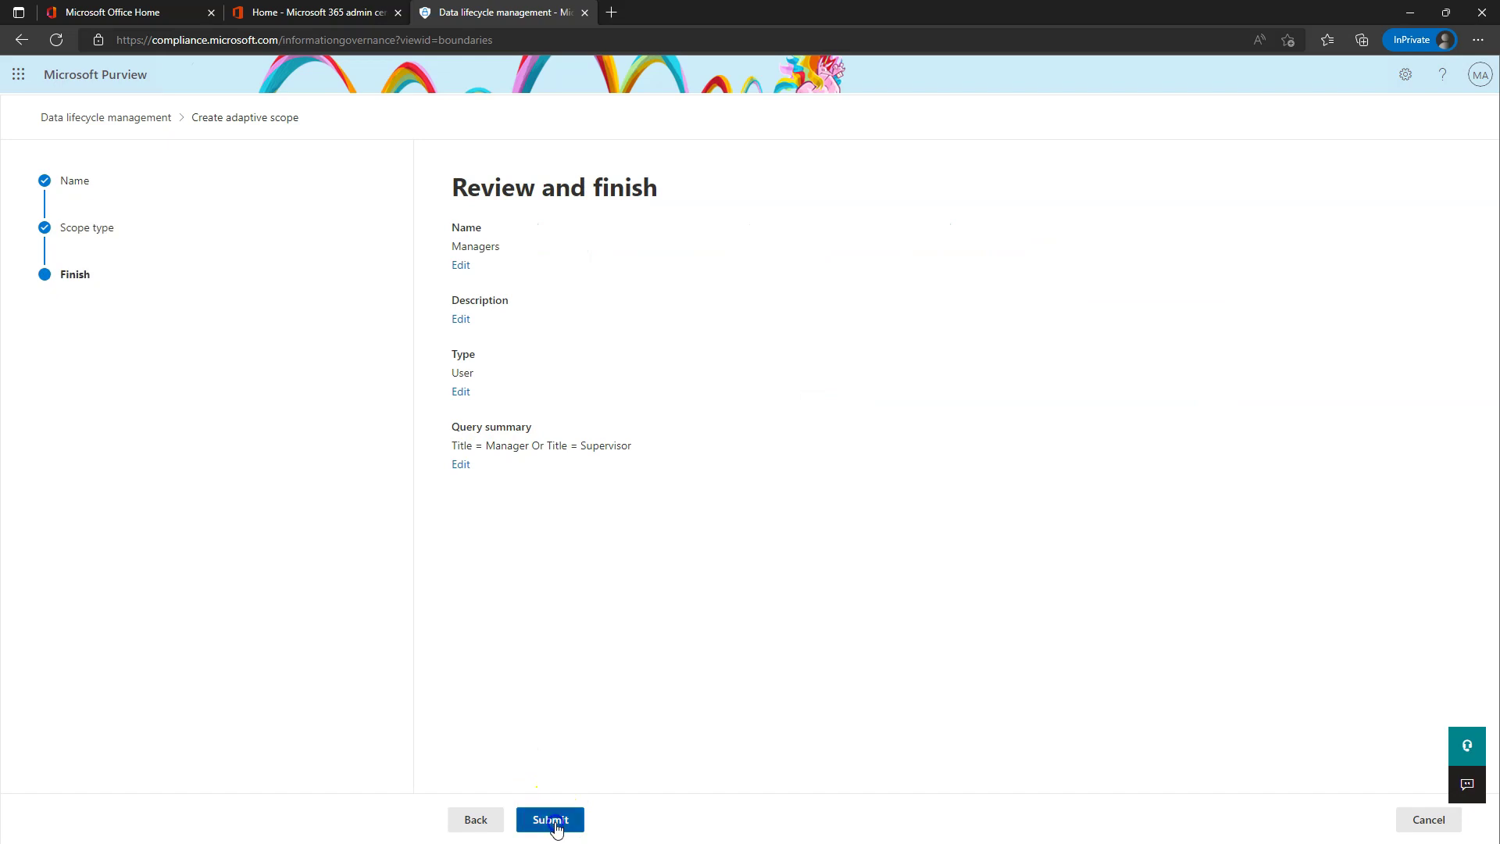
click(549, 820)
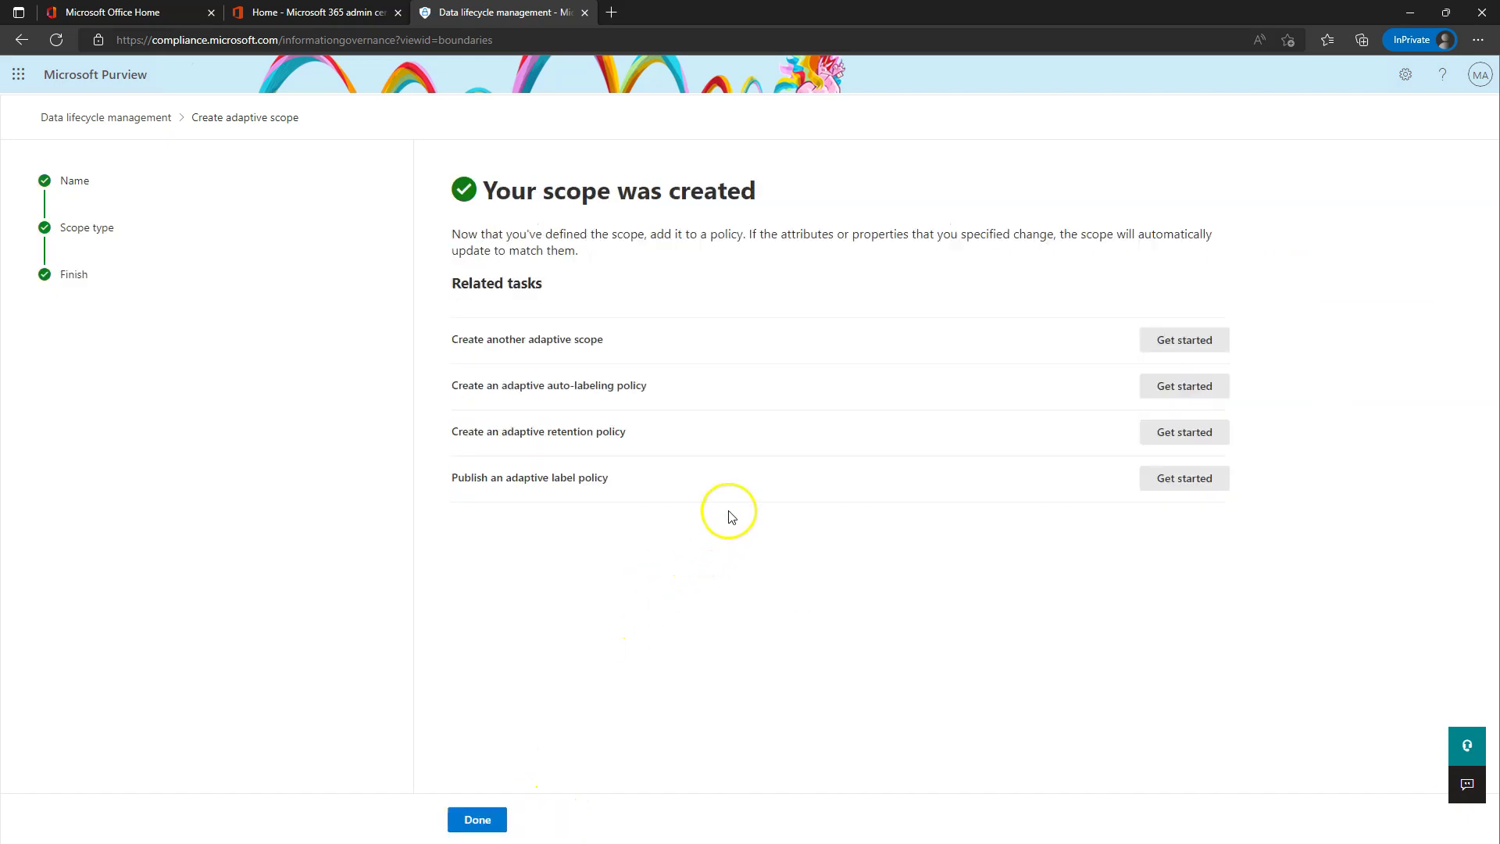
click(479, 818)
- Name a new retention policy Manager Keep Data for 5 Years No Delete, keeping it Adaptive
click(410, 189)
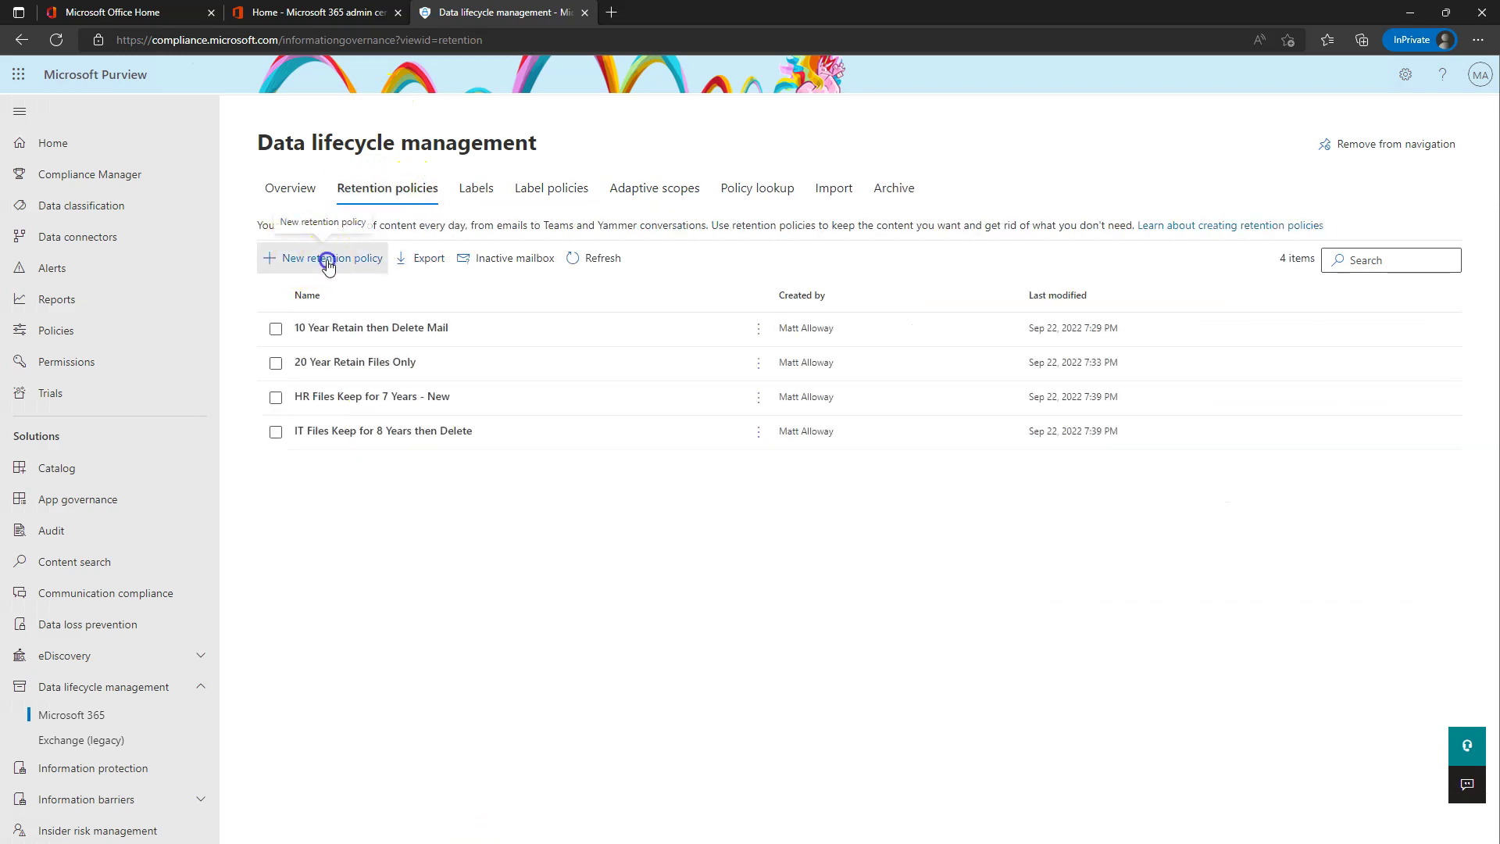
click(325, 257)
text(Man)
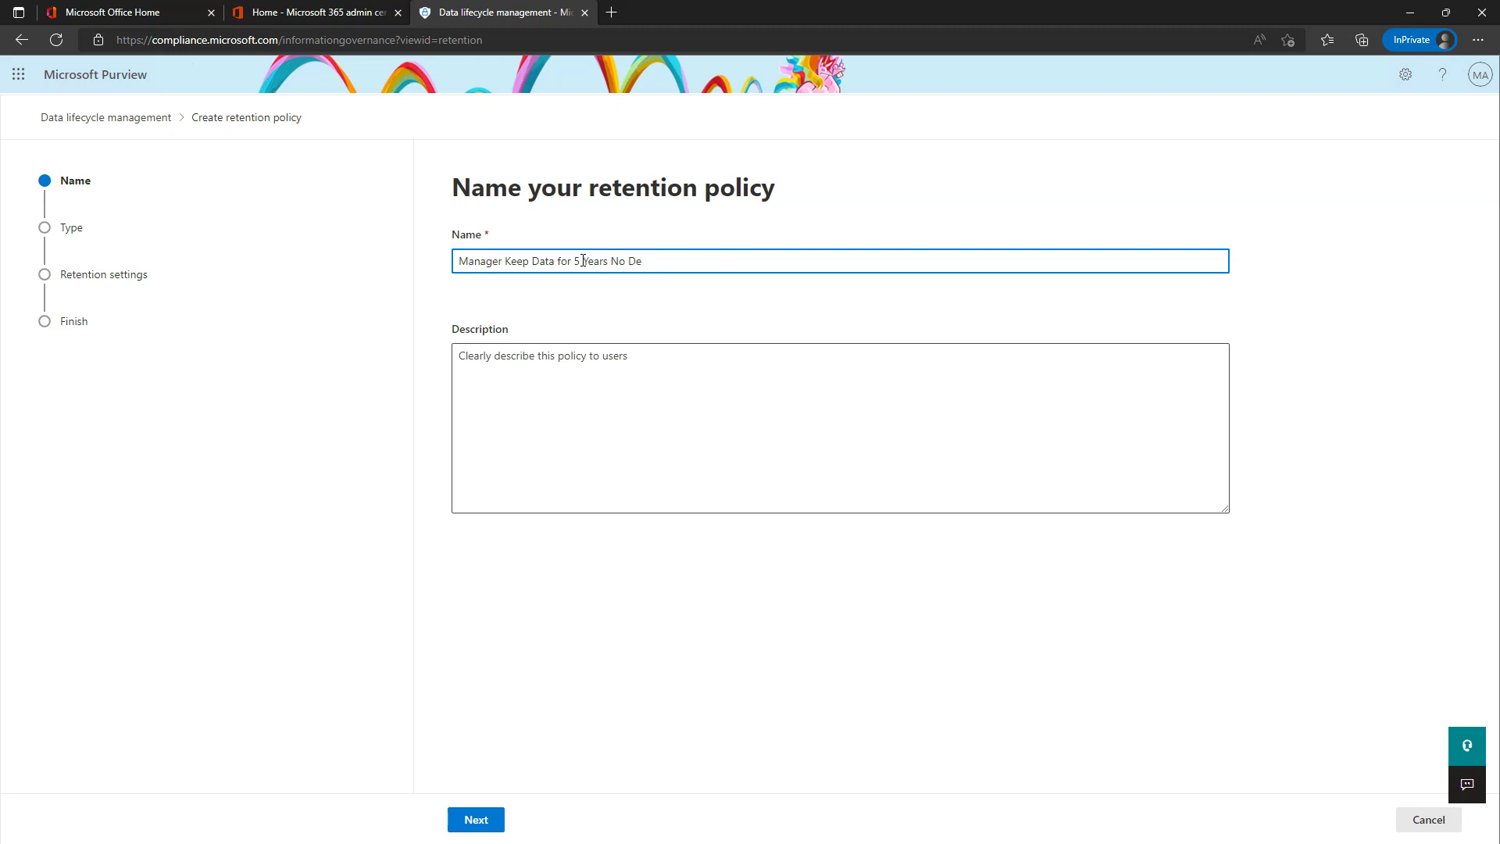
click(476, 819)
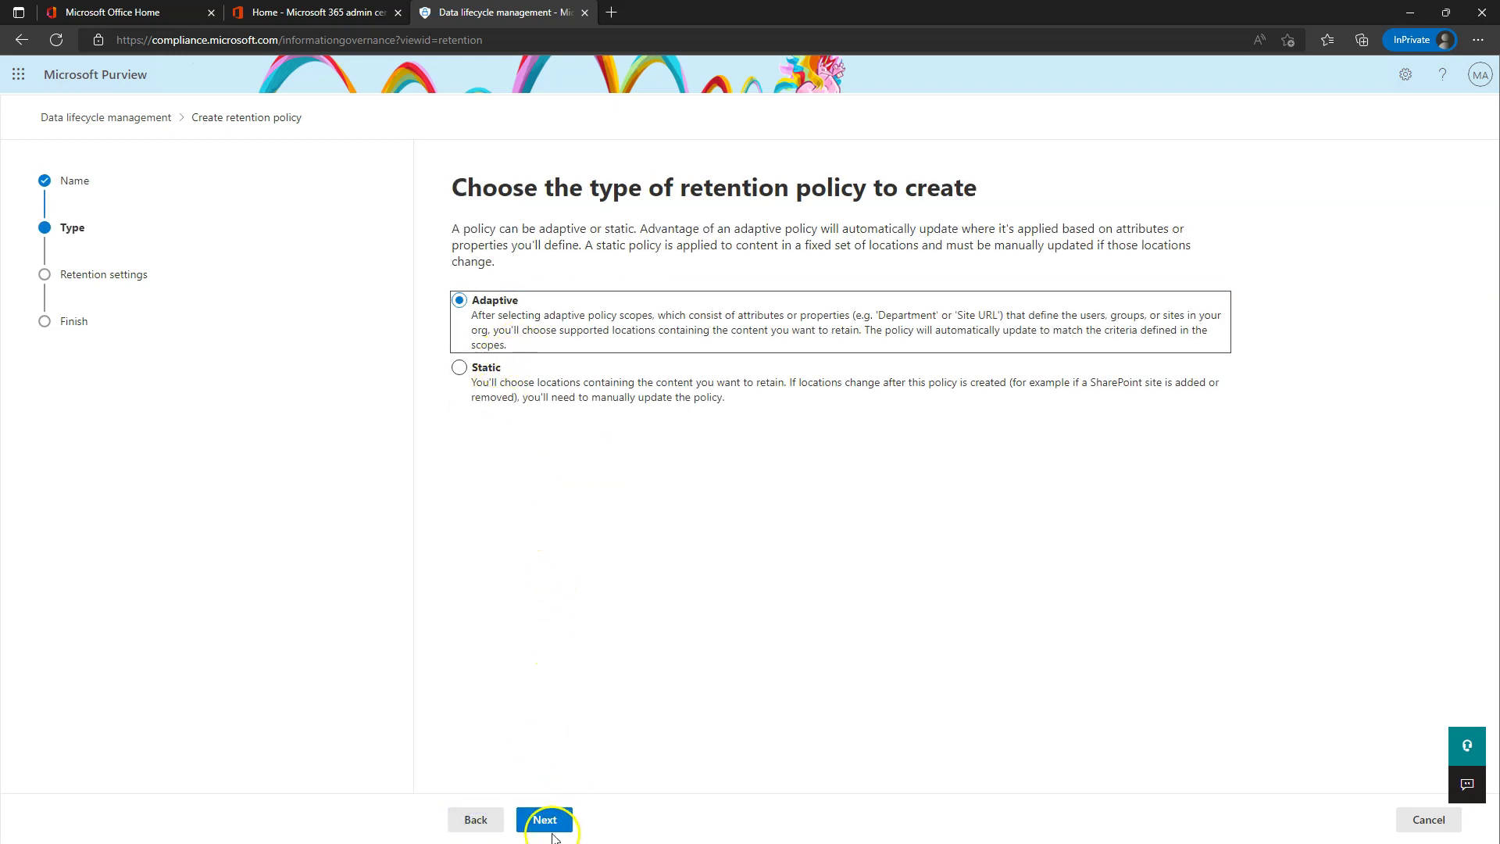
click(539, 817)
- Add the Managers scope, leaving Exchange email and OneDrive accounts enabled
click(539, 324)
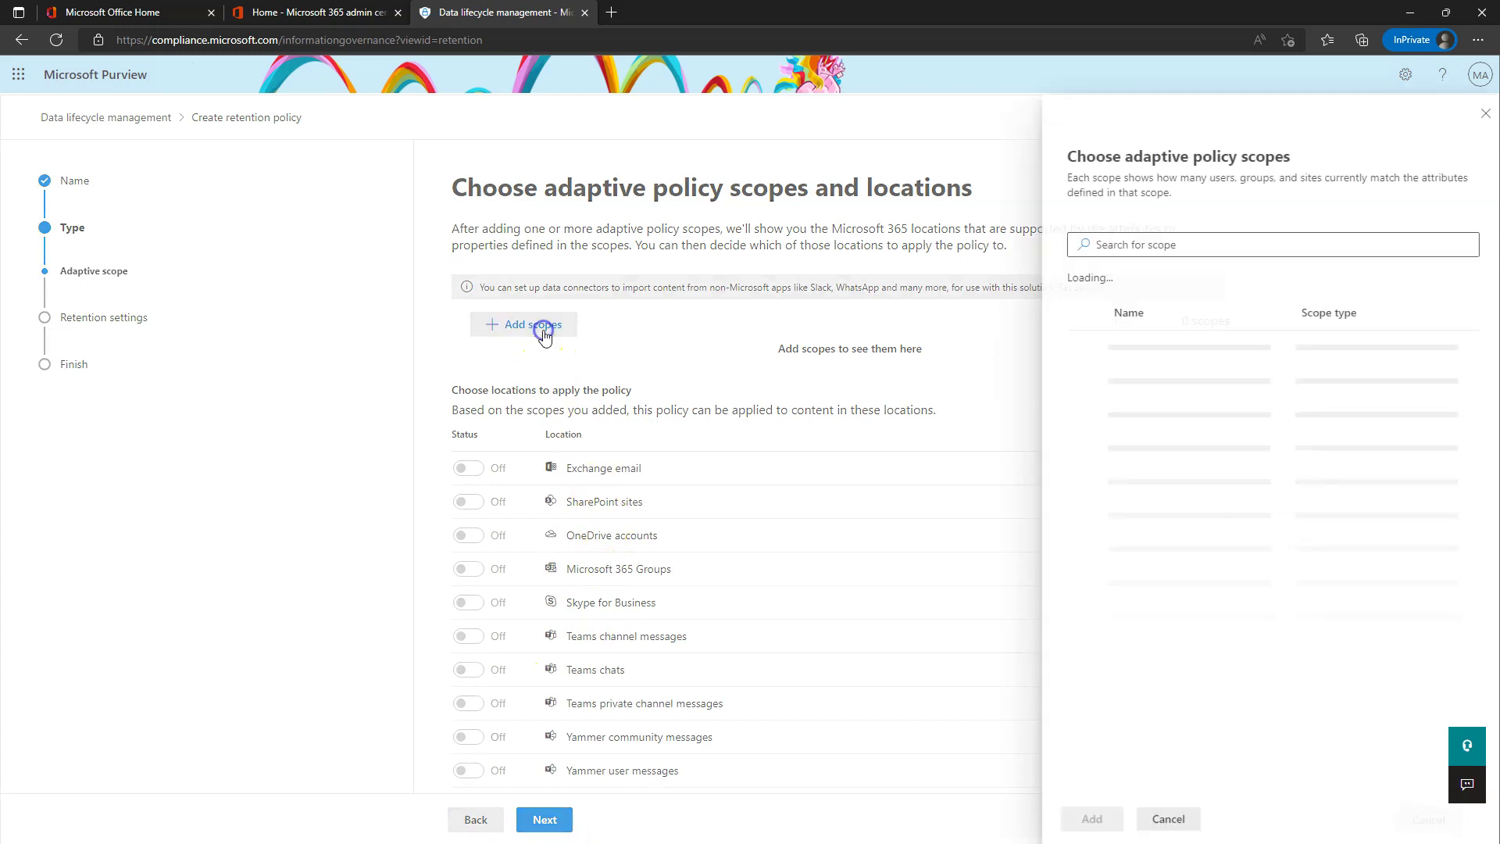
click(1081, 414)
click(1088, 819)
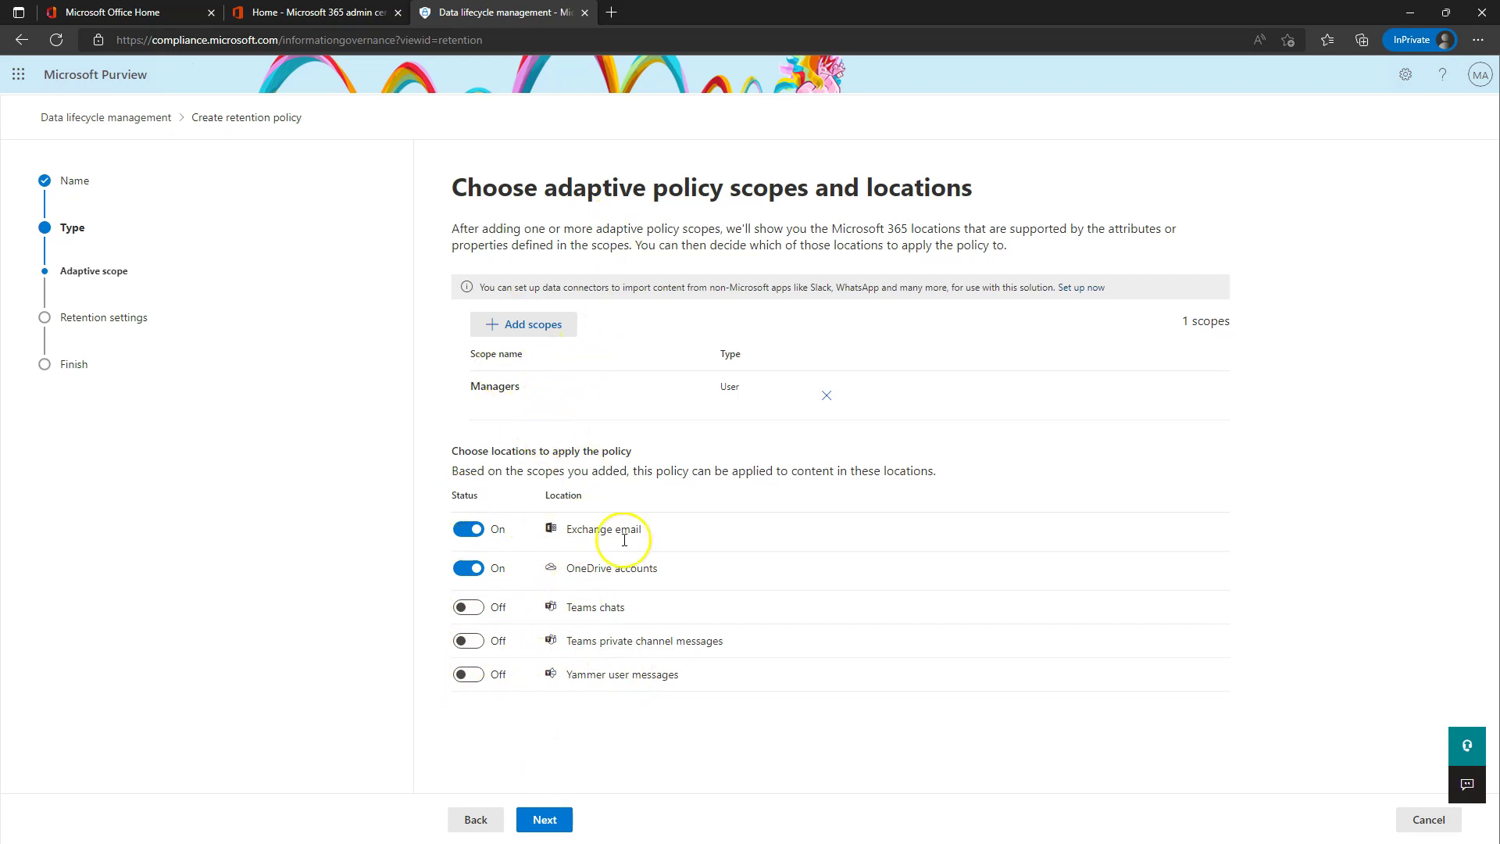
click(545, 820)
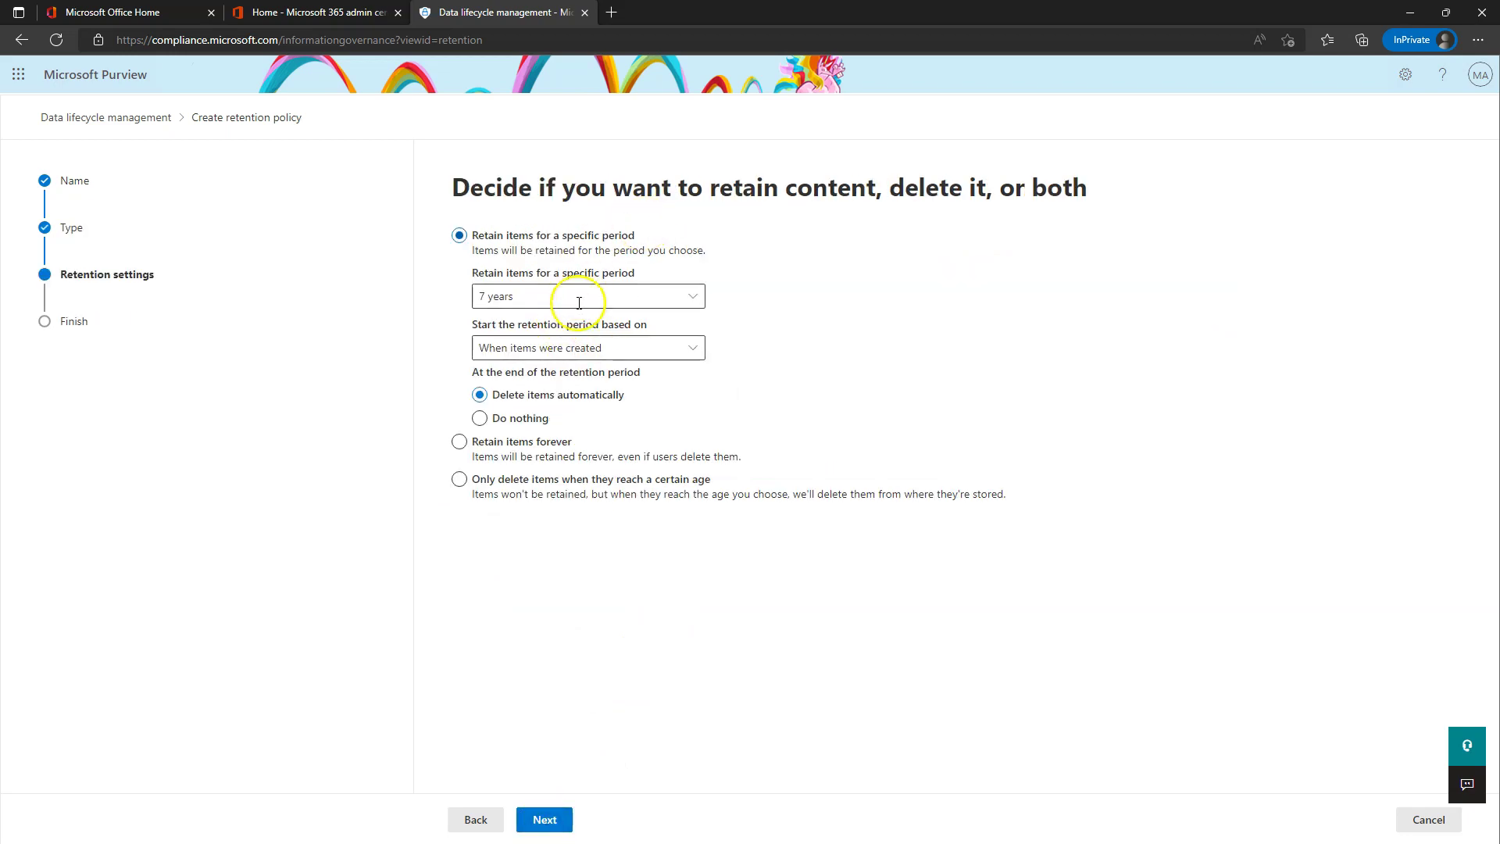
- Revisit the earlier wizard pages, then move forward again to the retention settings
click(489, 830)
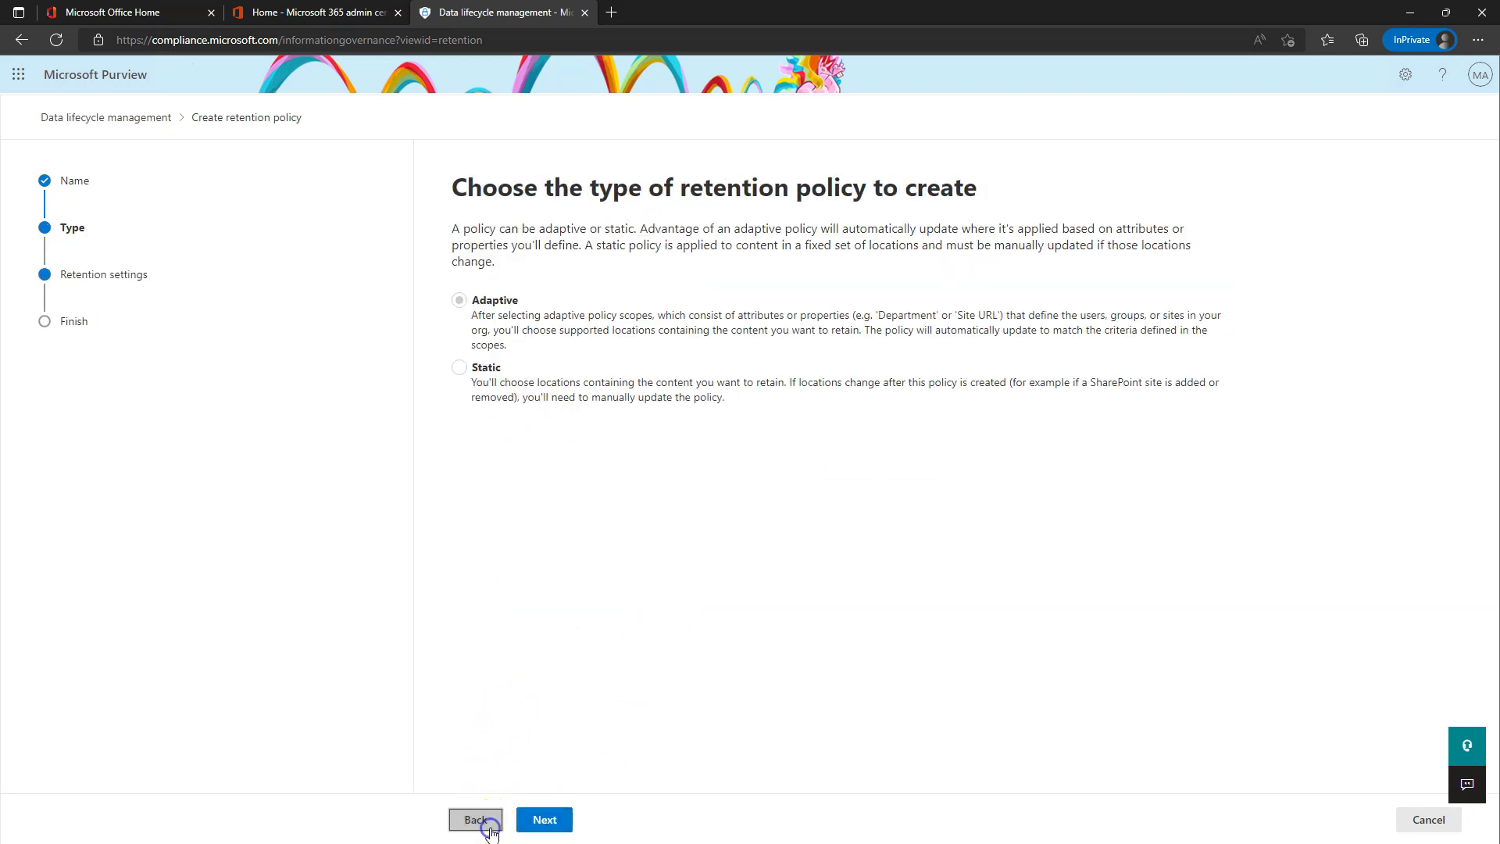
click(489, 830)
click(486, 822)
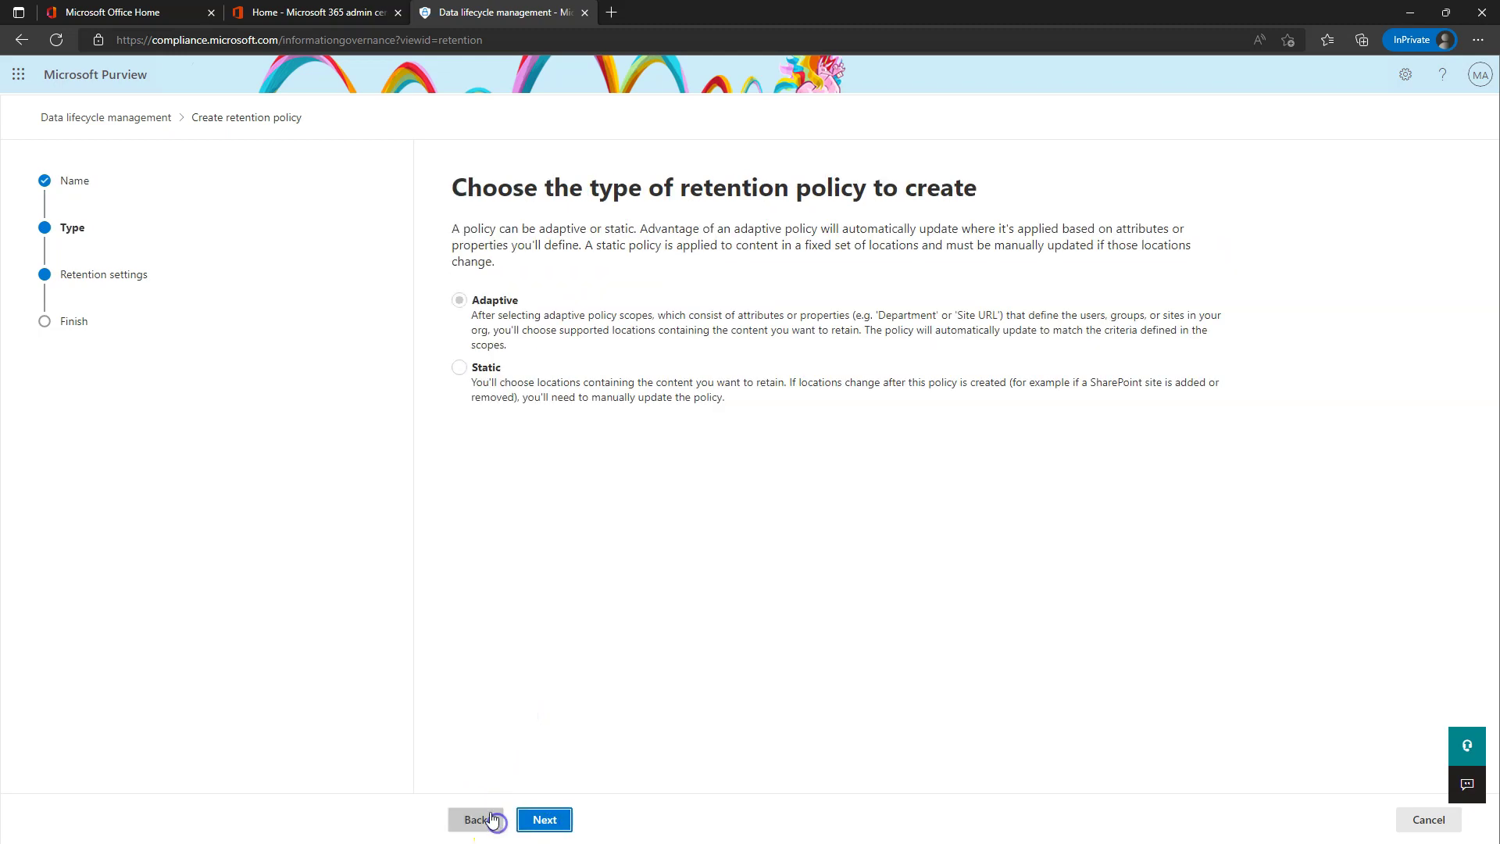
click(555, 821)
click(561, 820)
- Retain items for 5 years with no action at period end, then submit the policy
click(617, 287)
click(496, 323)
click(496, 418)
click(547, 817)
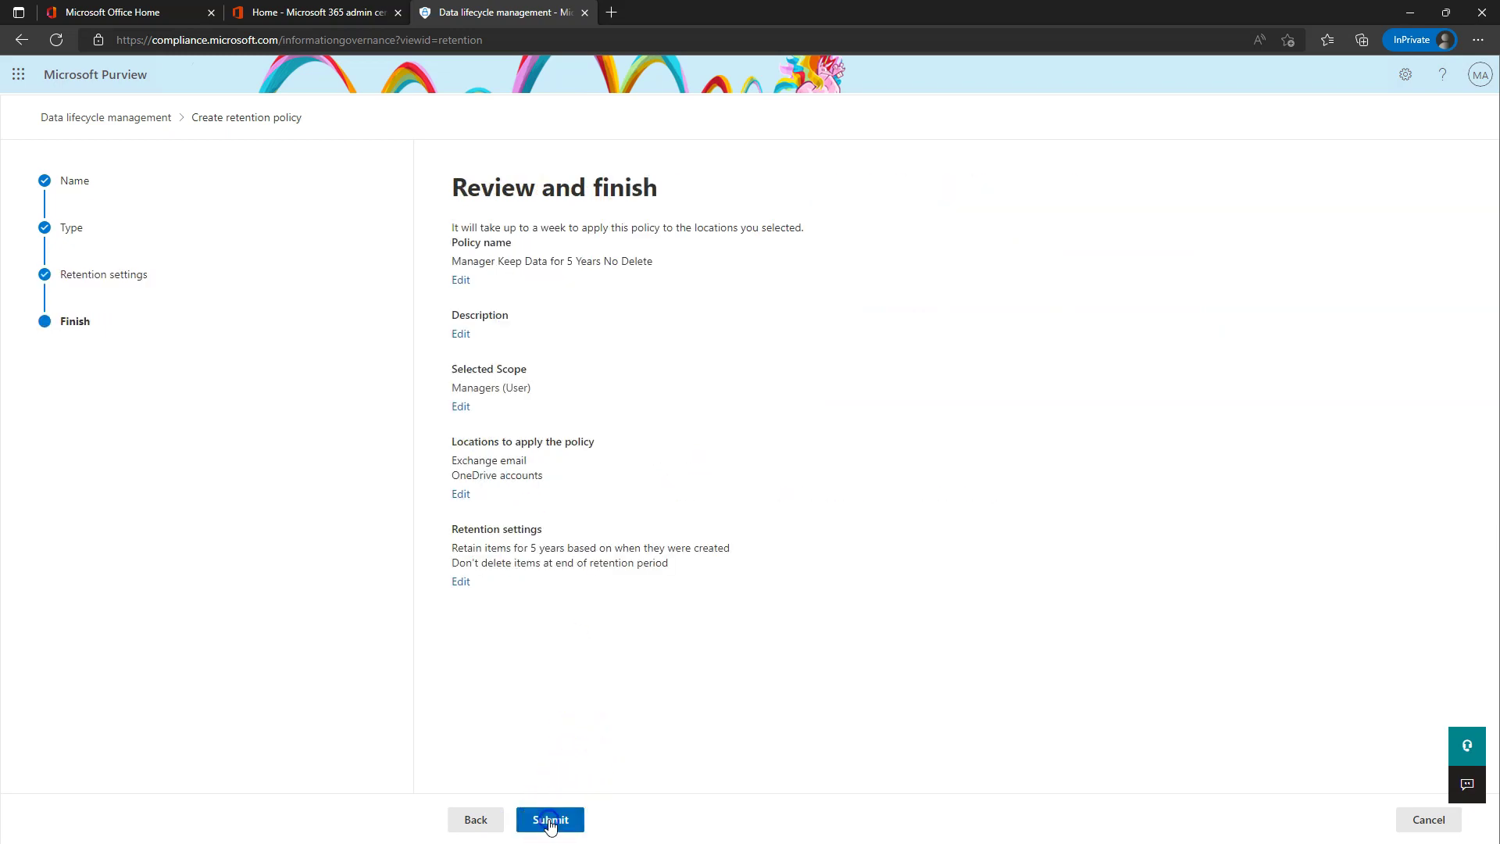
click(561, 820)
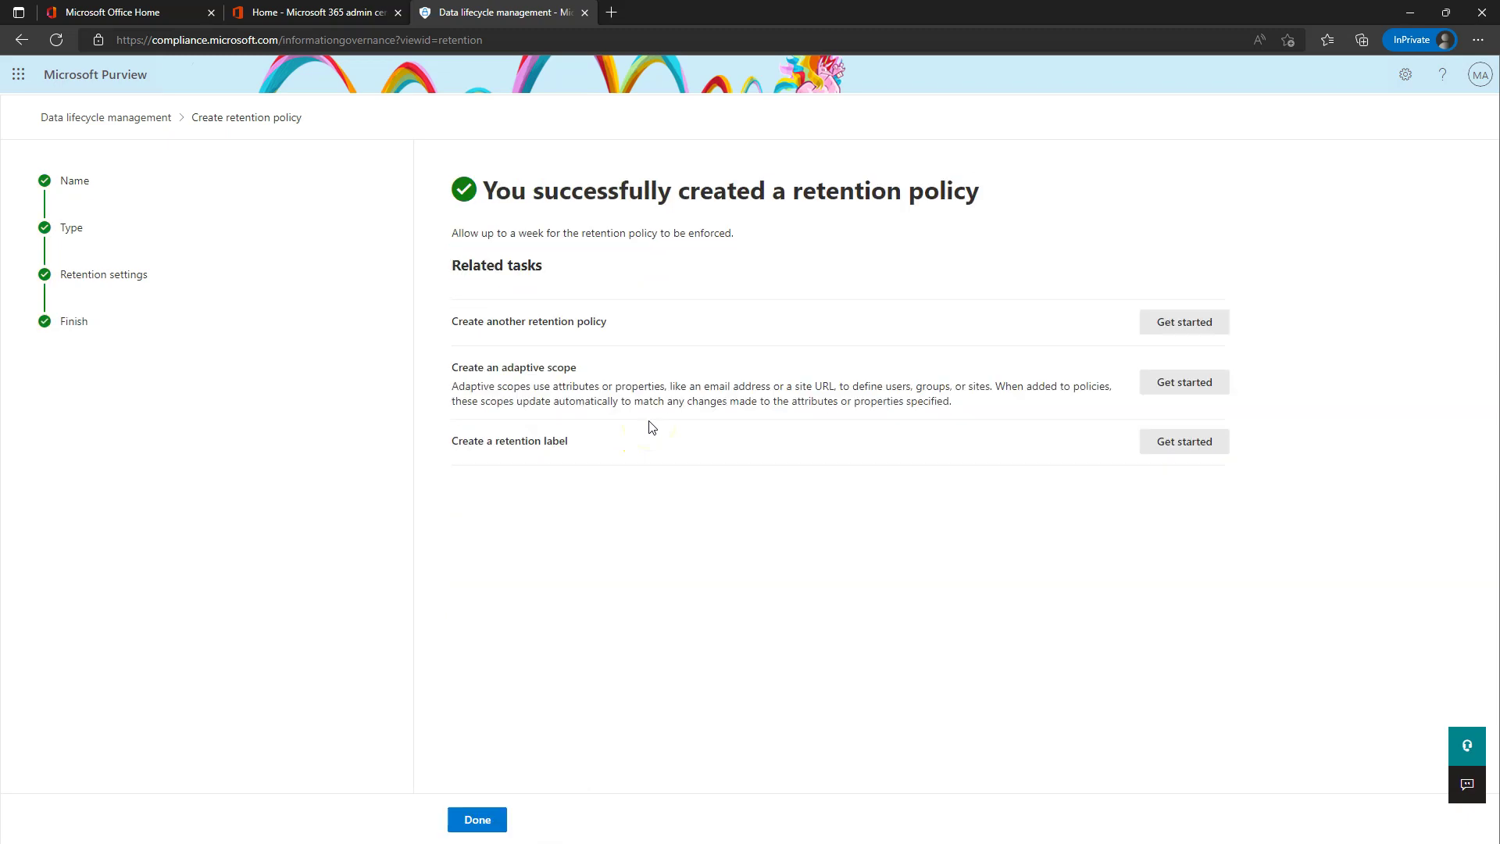
click(474, 820)
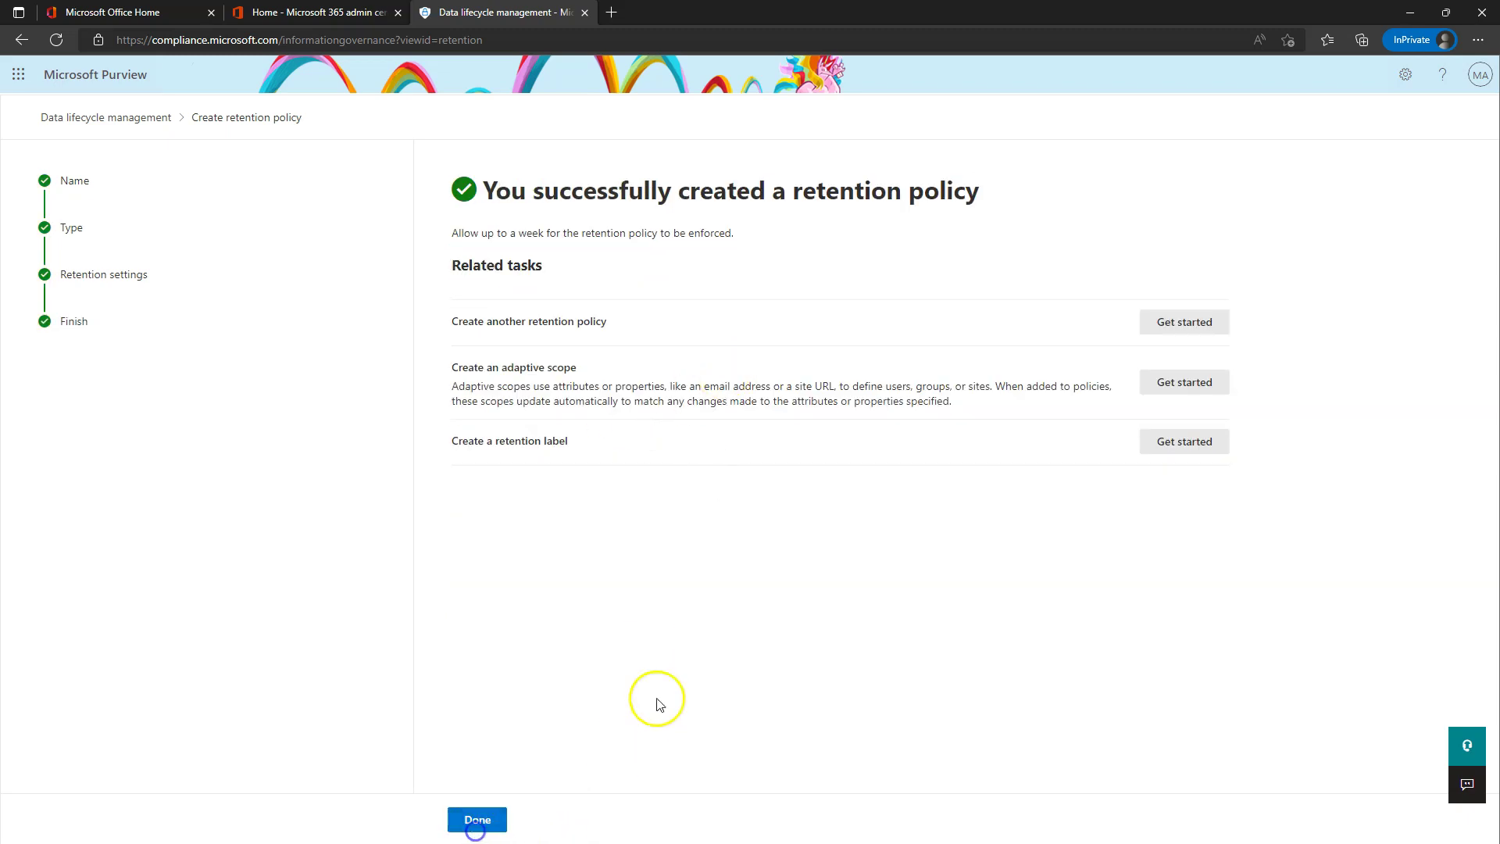
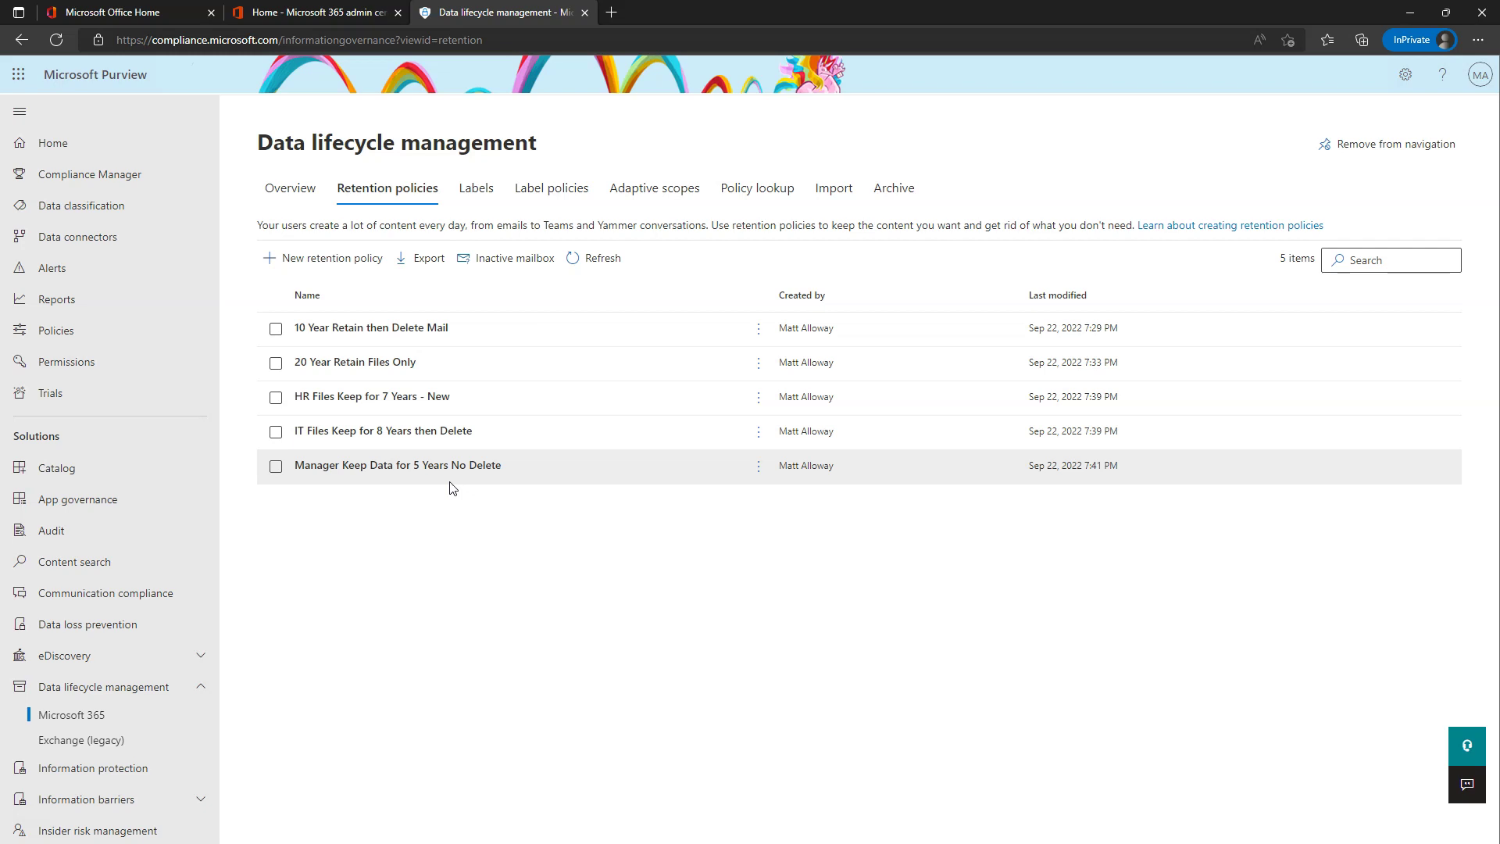
- Show the empty retention labels list (0 items) and begin a new label
click(476, 193)
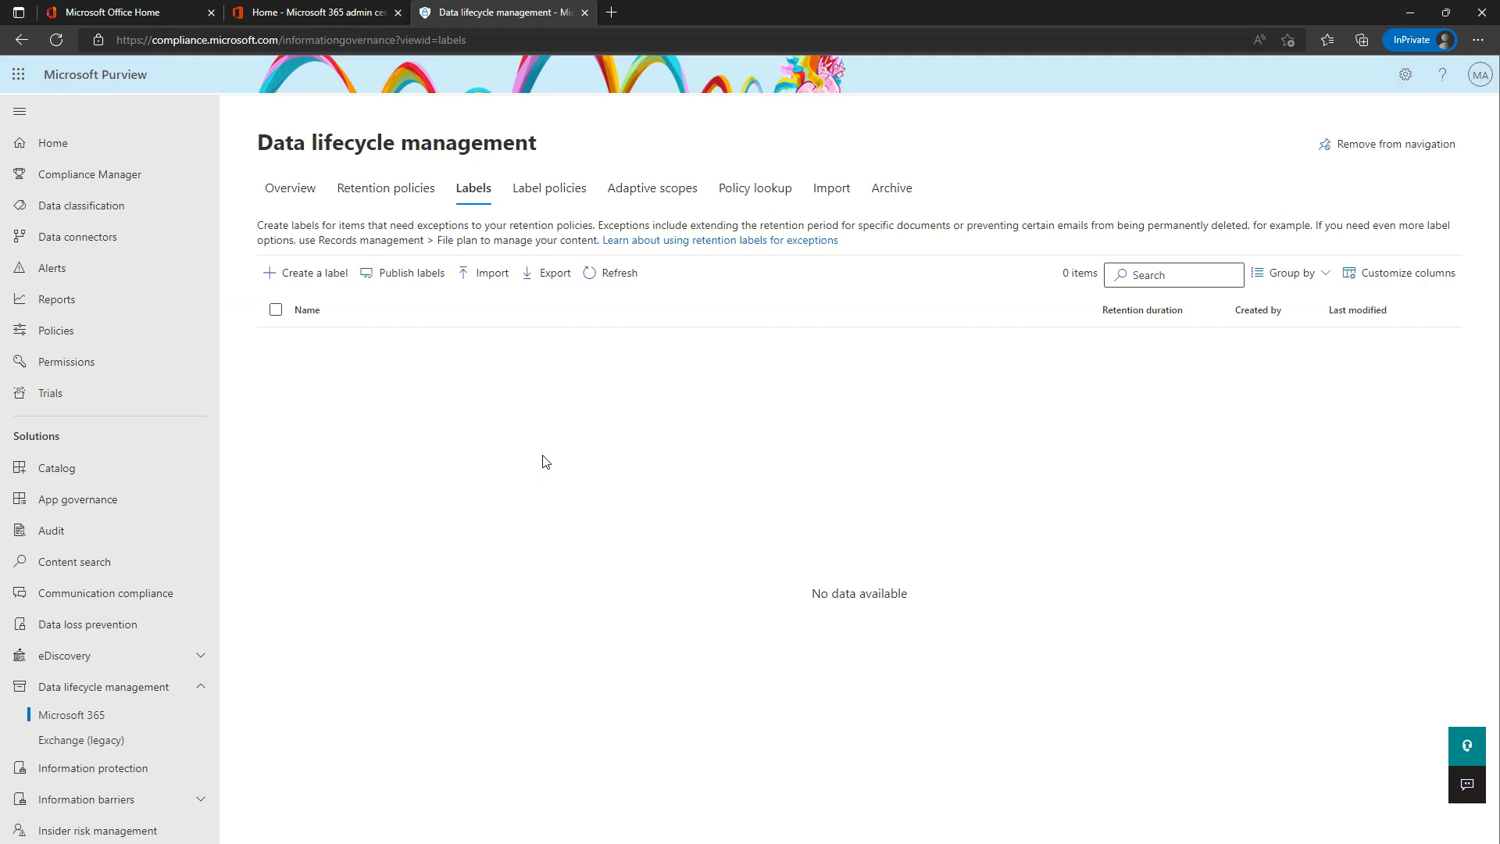
click(301, 280)
- Name the label 'Project X - Keep for 2 Years Then Dispose' and enforce actions after a specific period
click(563, 337)
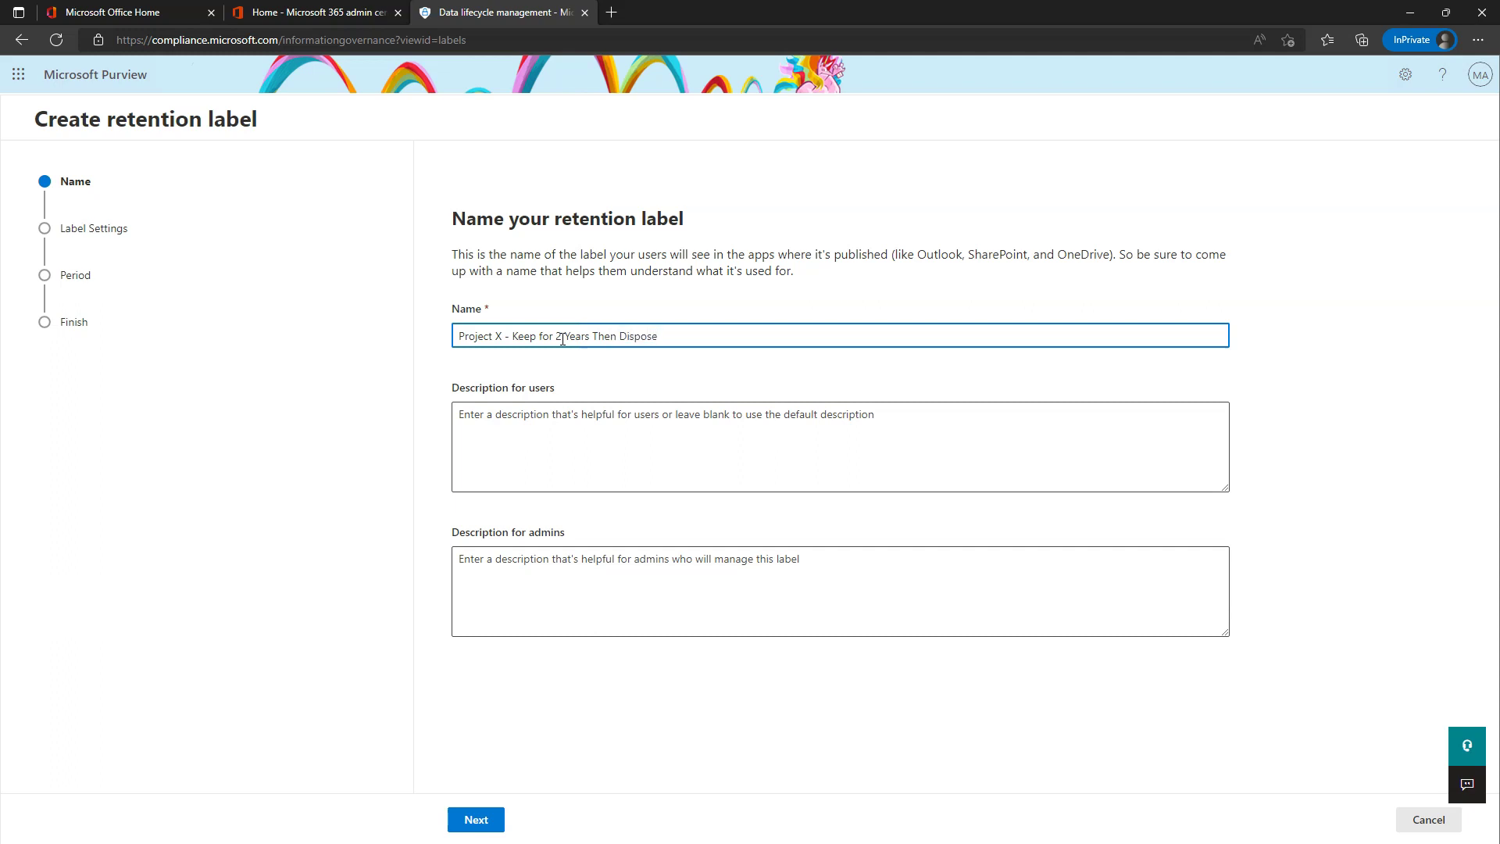
click(655, 336)
click(667, 338)
click(476, 819)
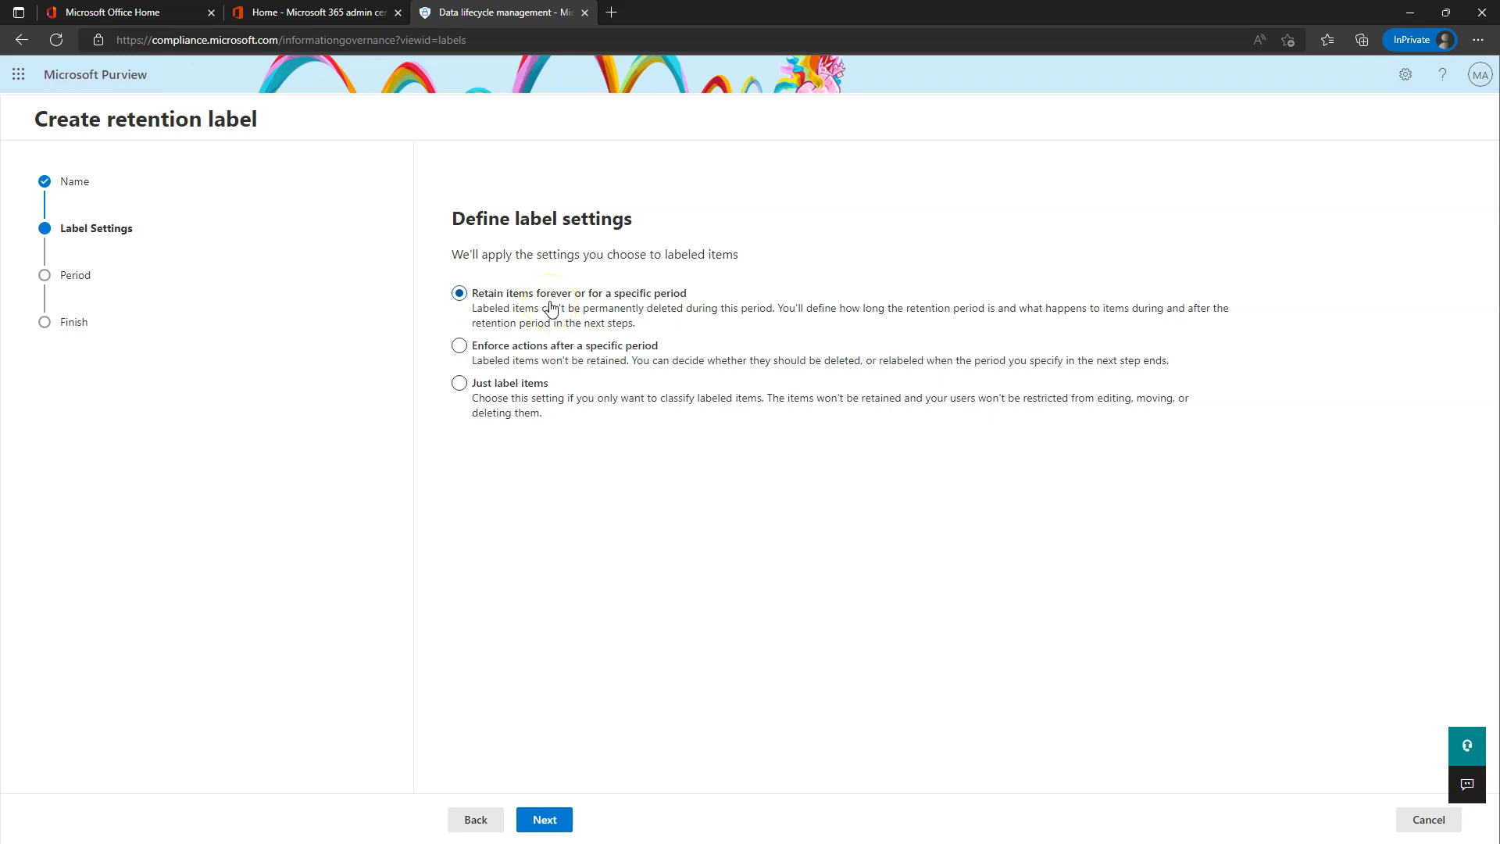
click(507, 349)
click(546, 824)
- Set a custom retention period of 2 years, starting when items were created
click(621, 318)
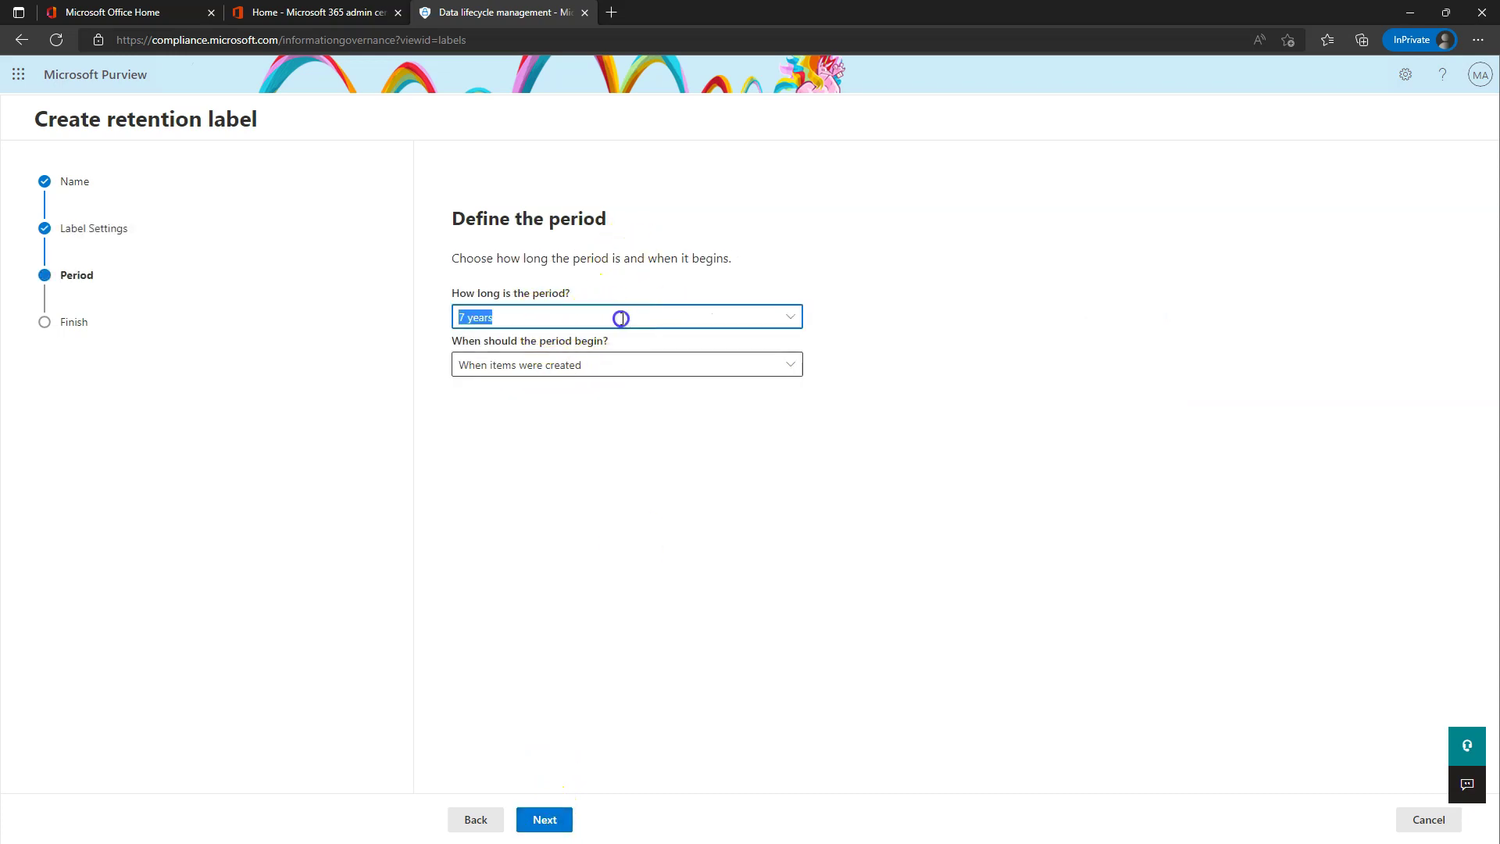
click(479, 422)
click(522, 325)
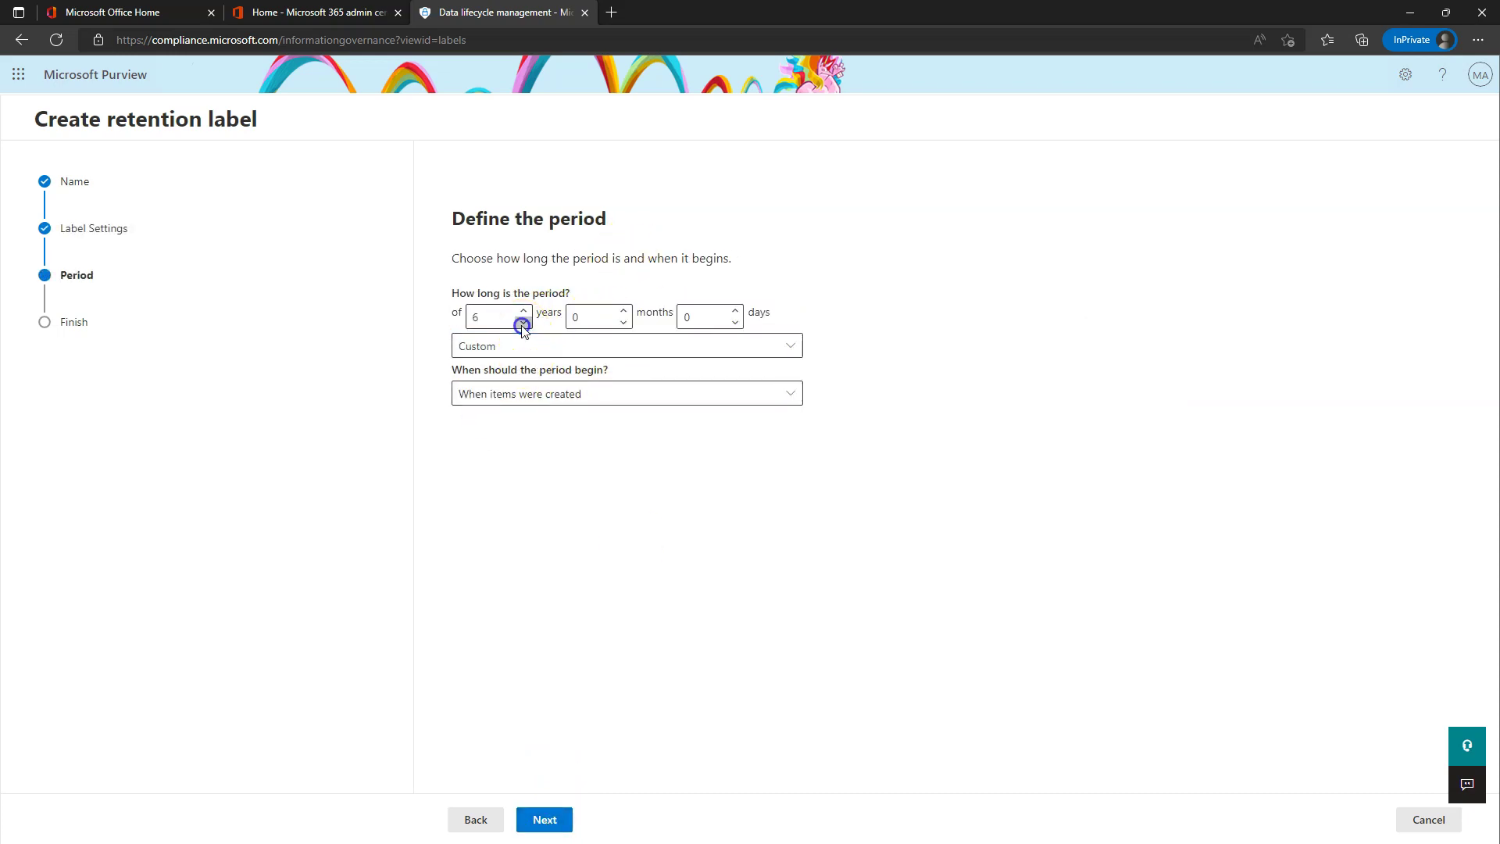
click(521, 395)
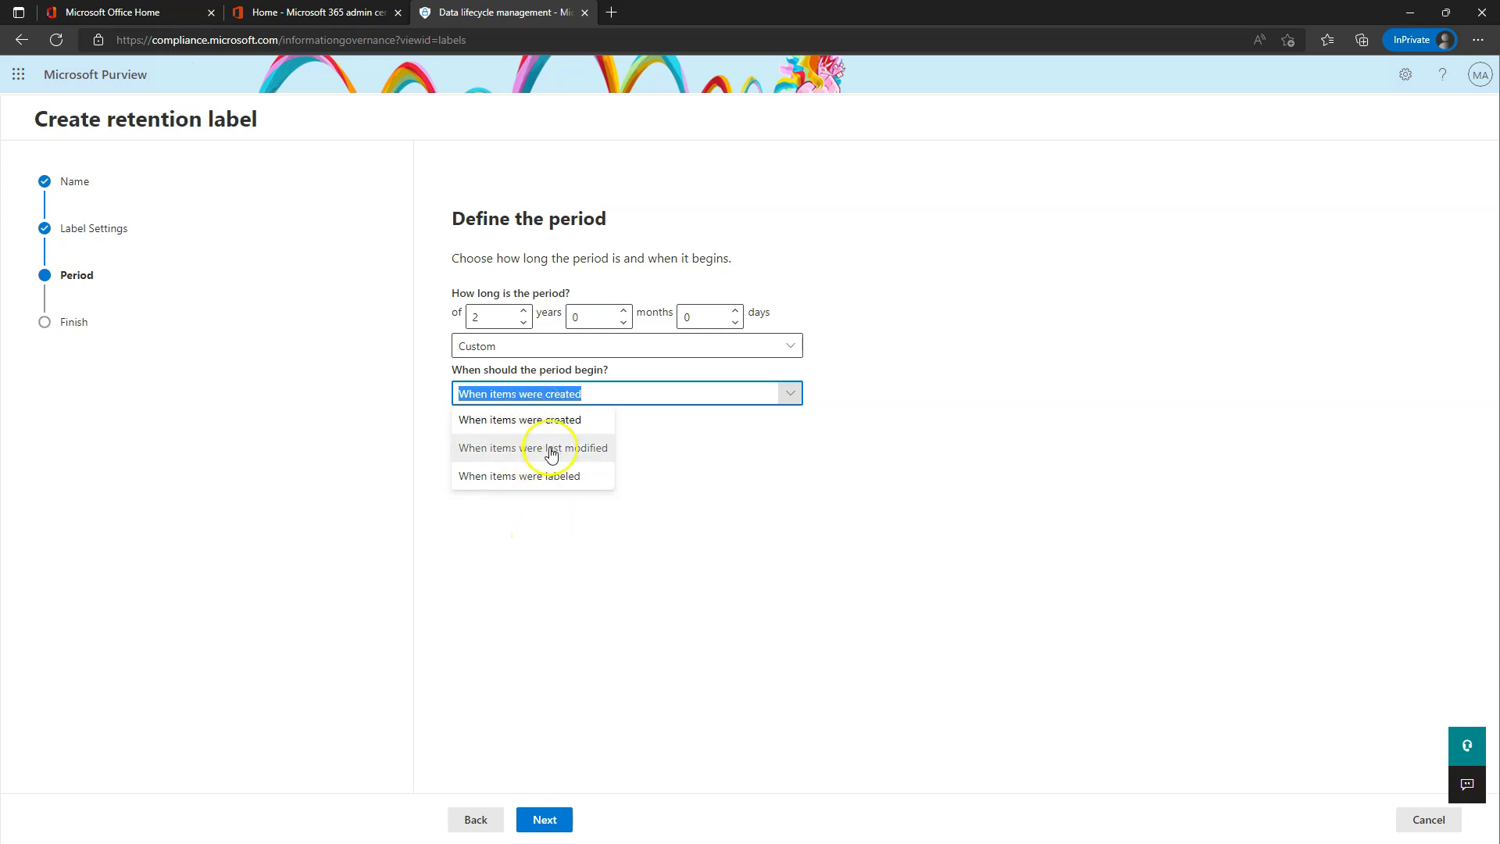
click(539, 422)
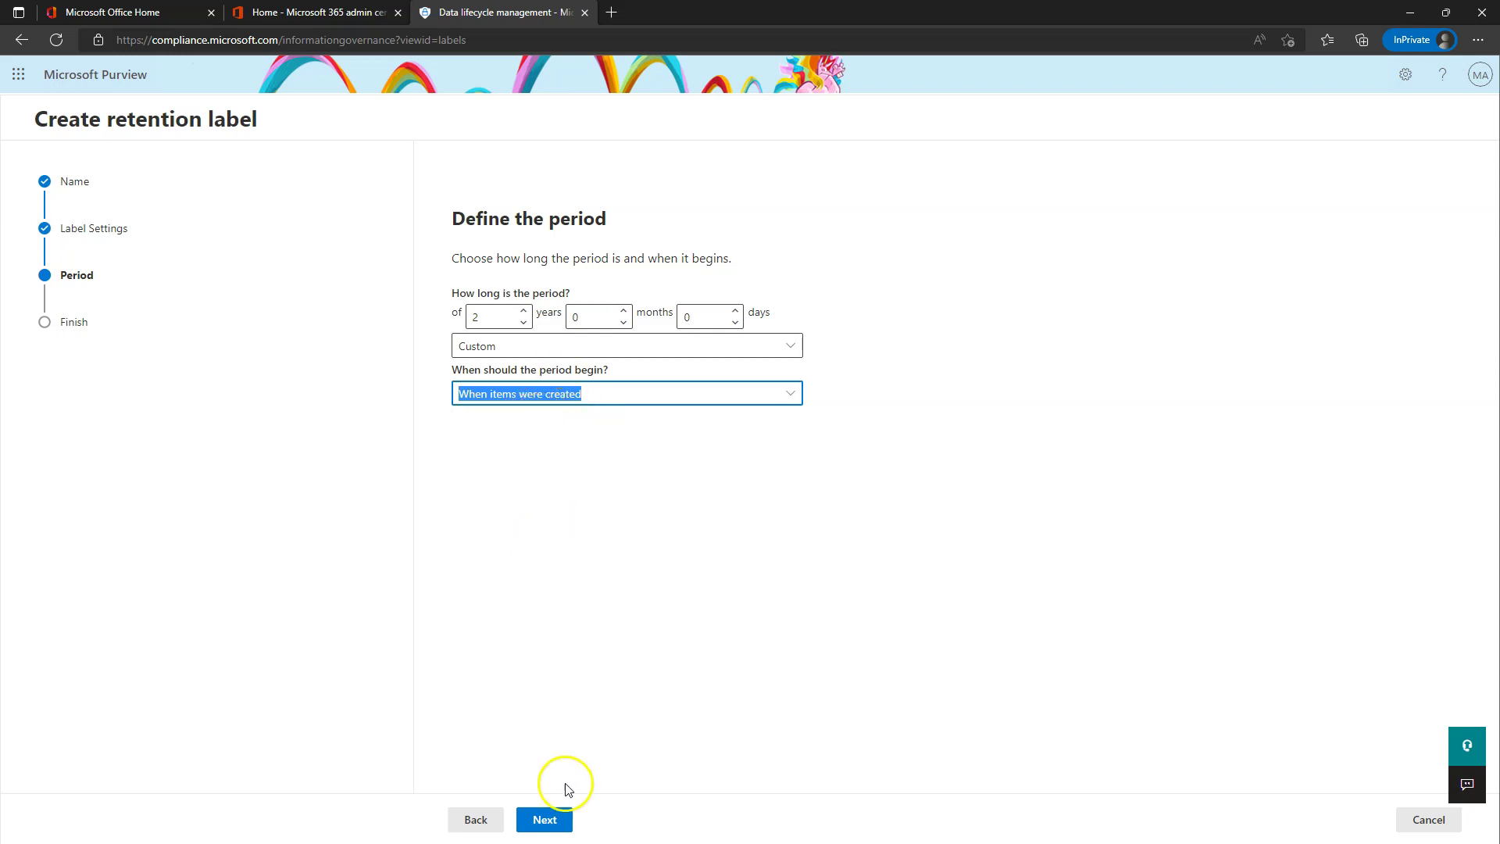
click(546, 821)
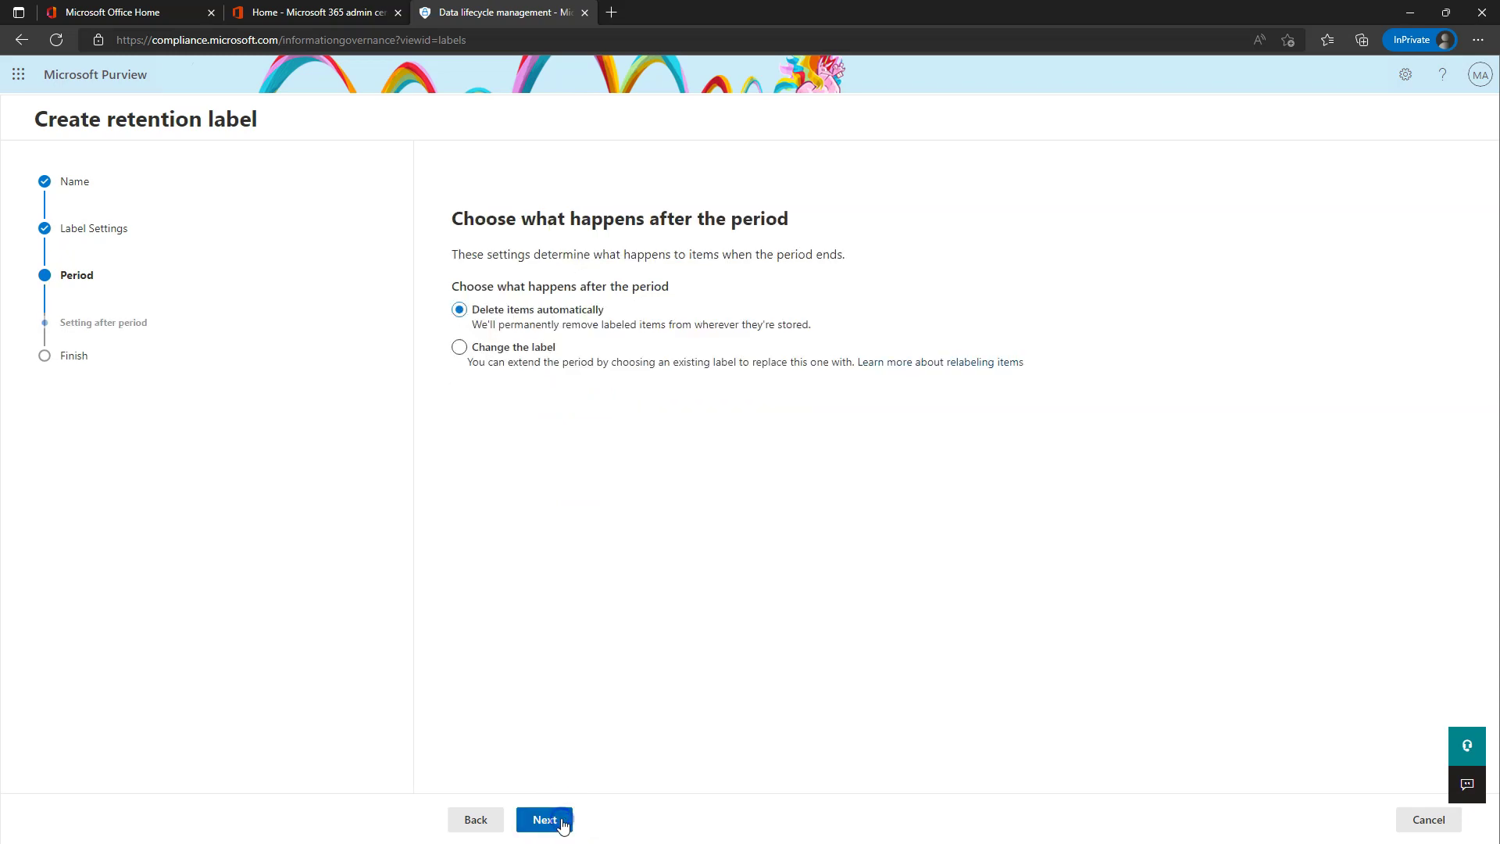
- Try relabelling items, find no replacement label, and choose automatic deletion instead
click(501, 349)
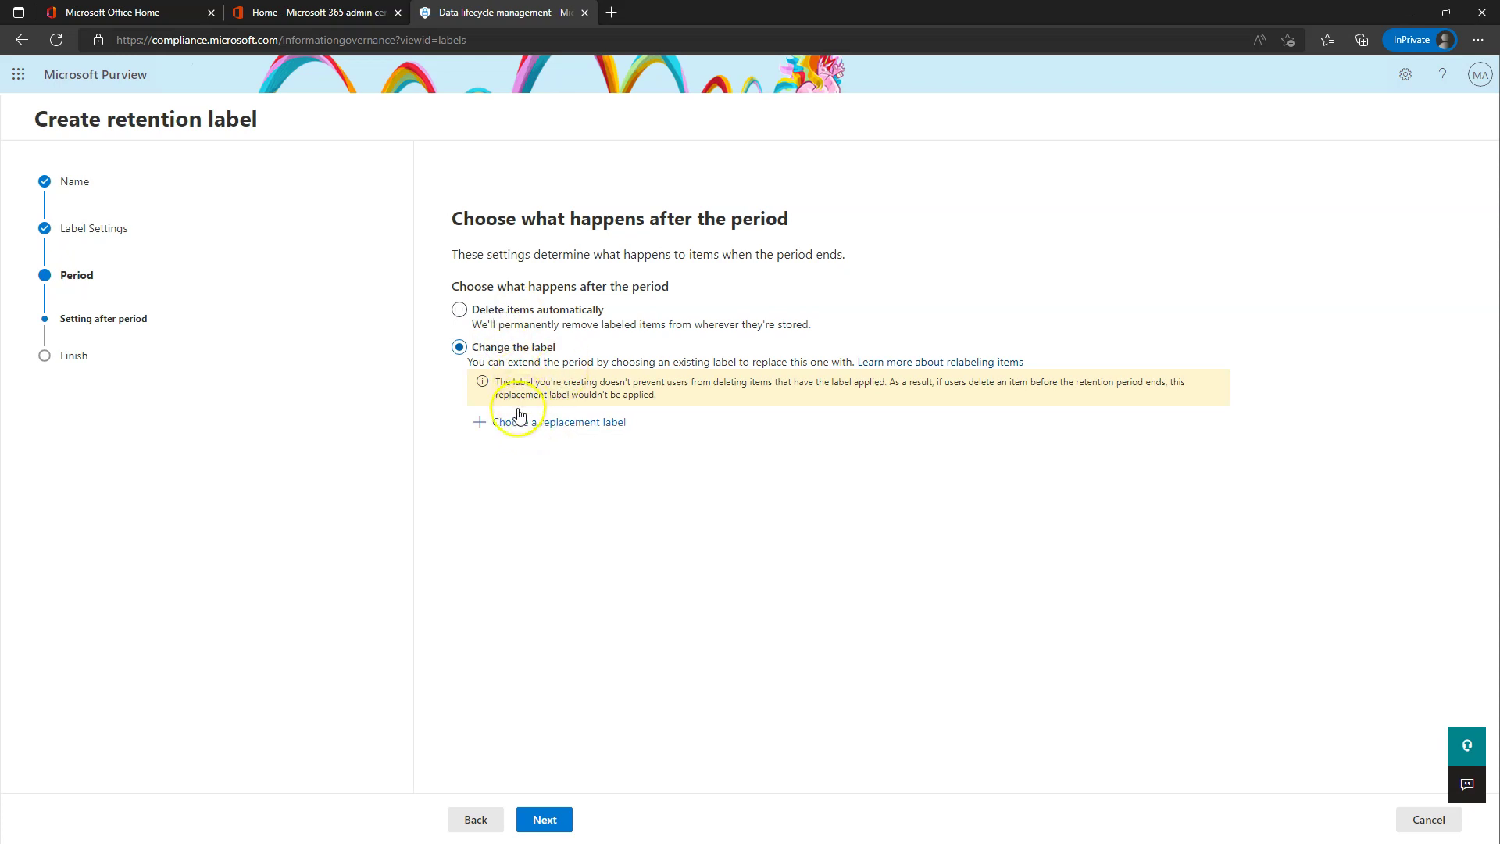
click(548, 423)
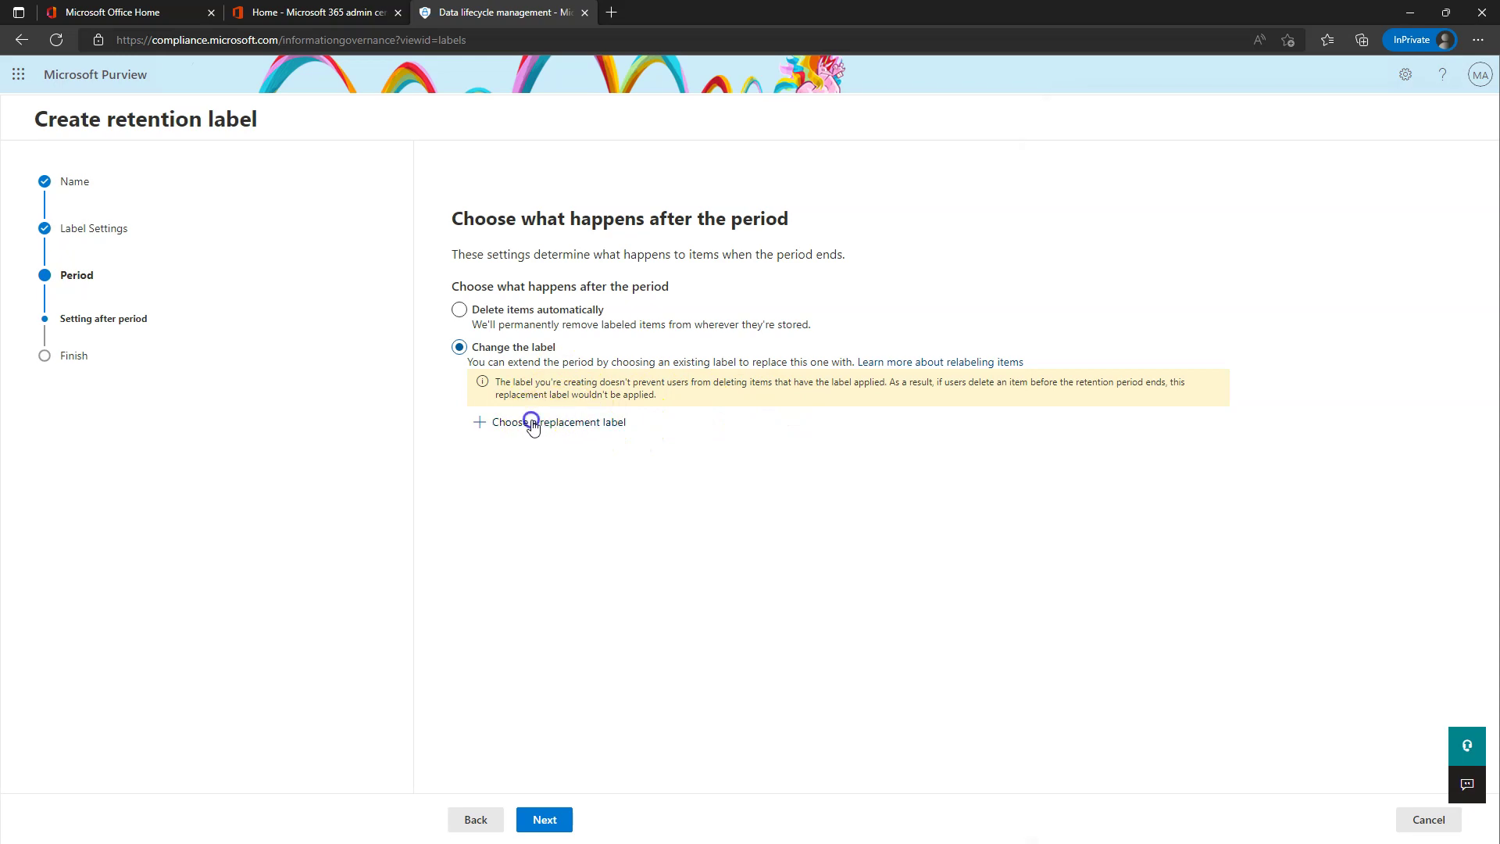
click(1150, 830)
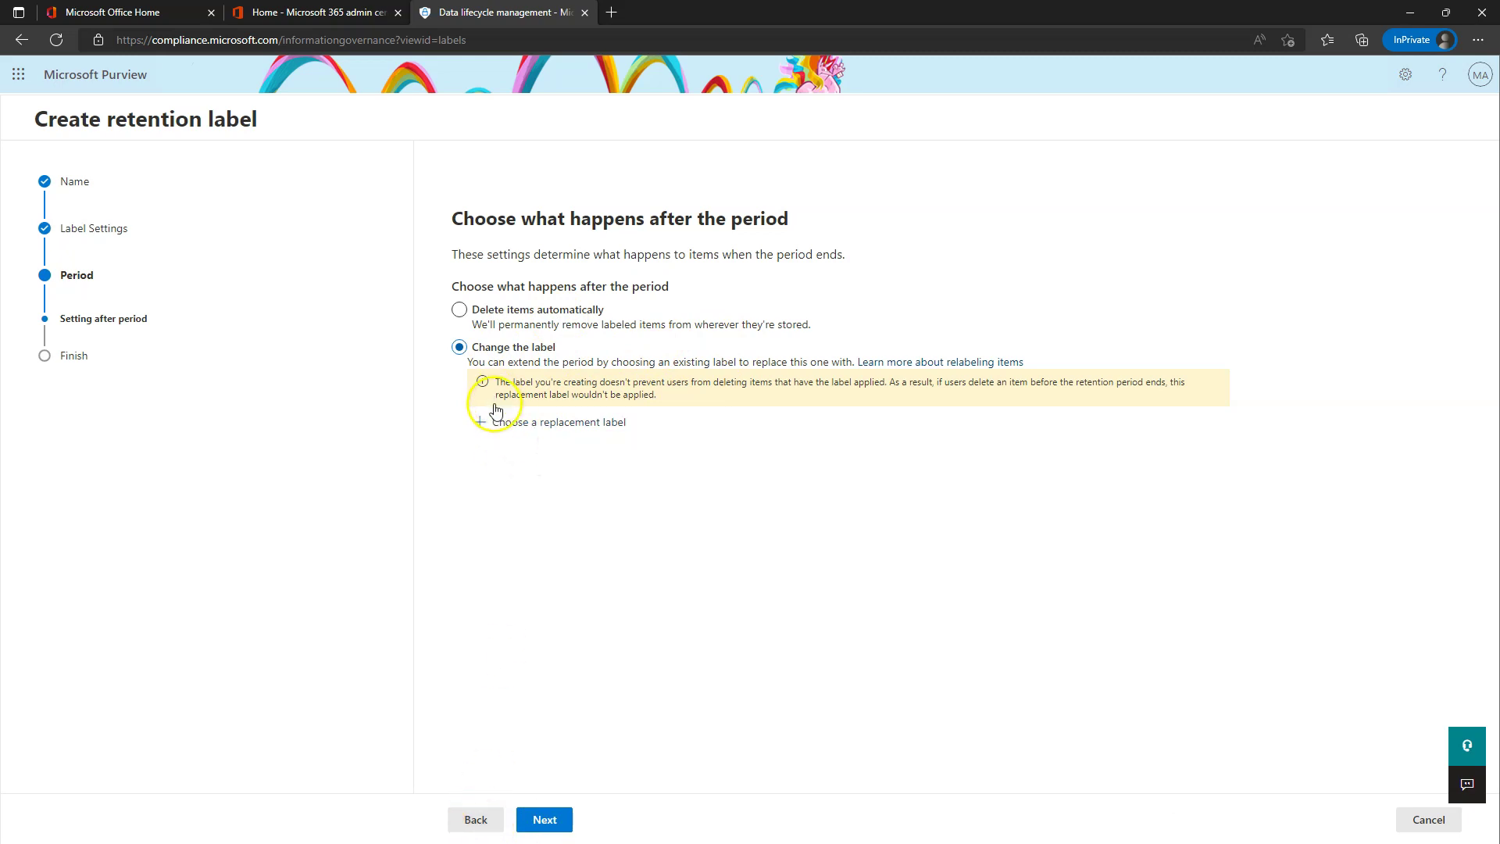
click(472, 820)
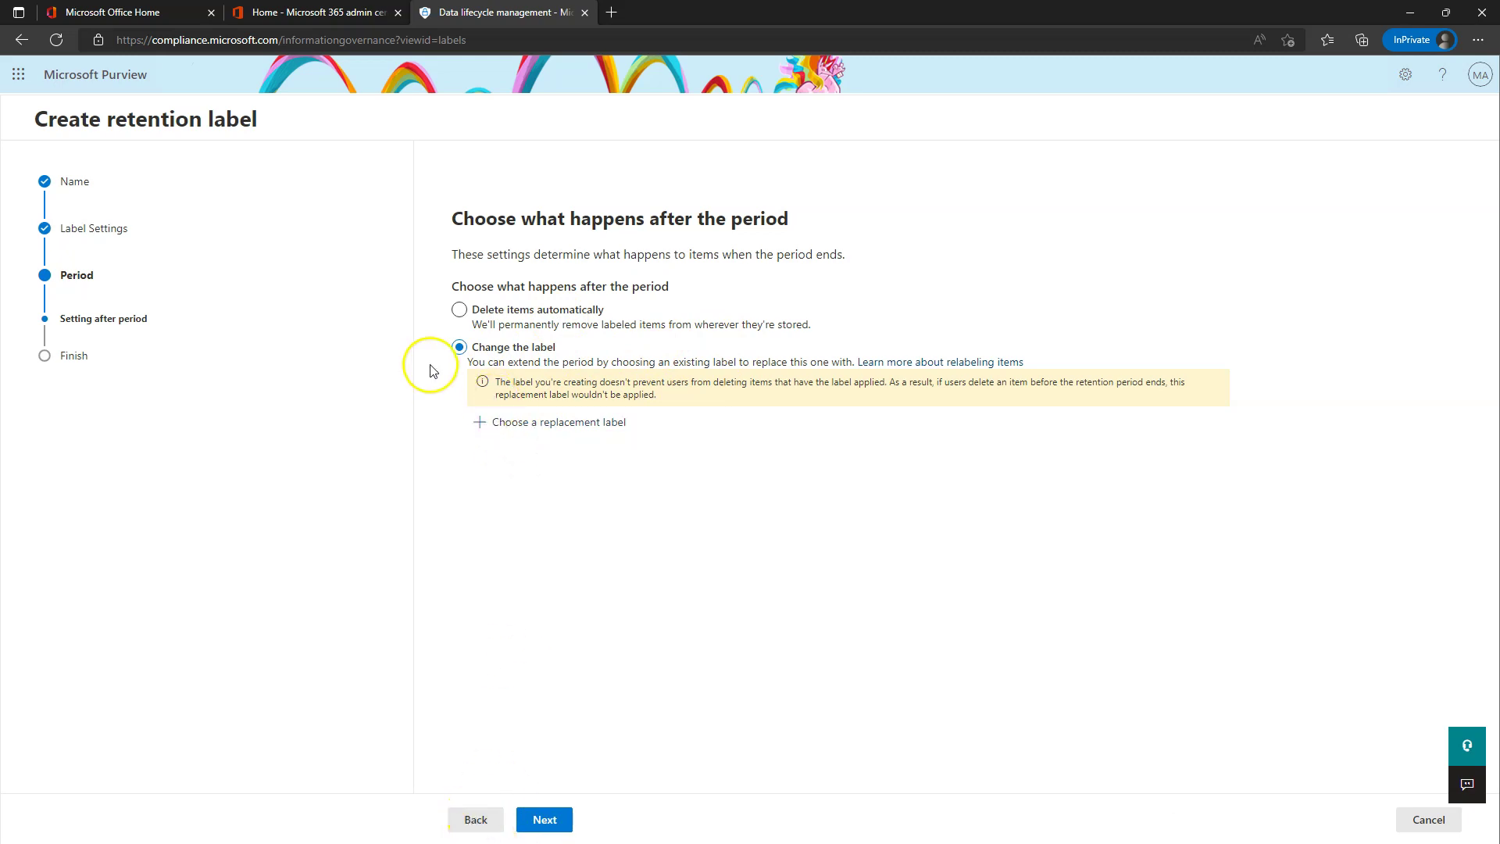
click(502, 316)
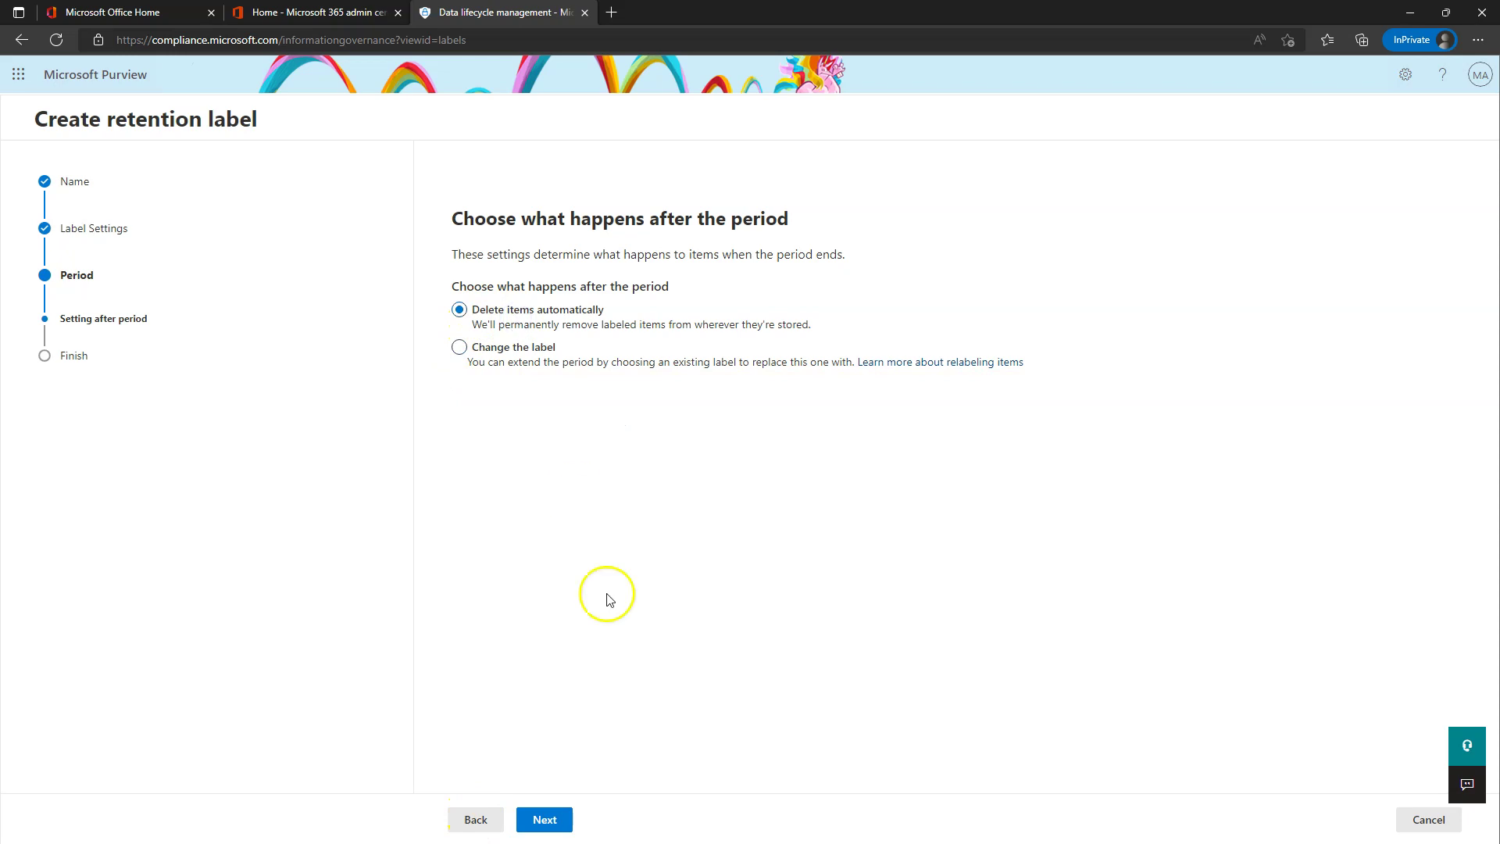
click(545, 819)
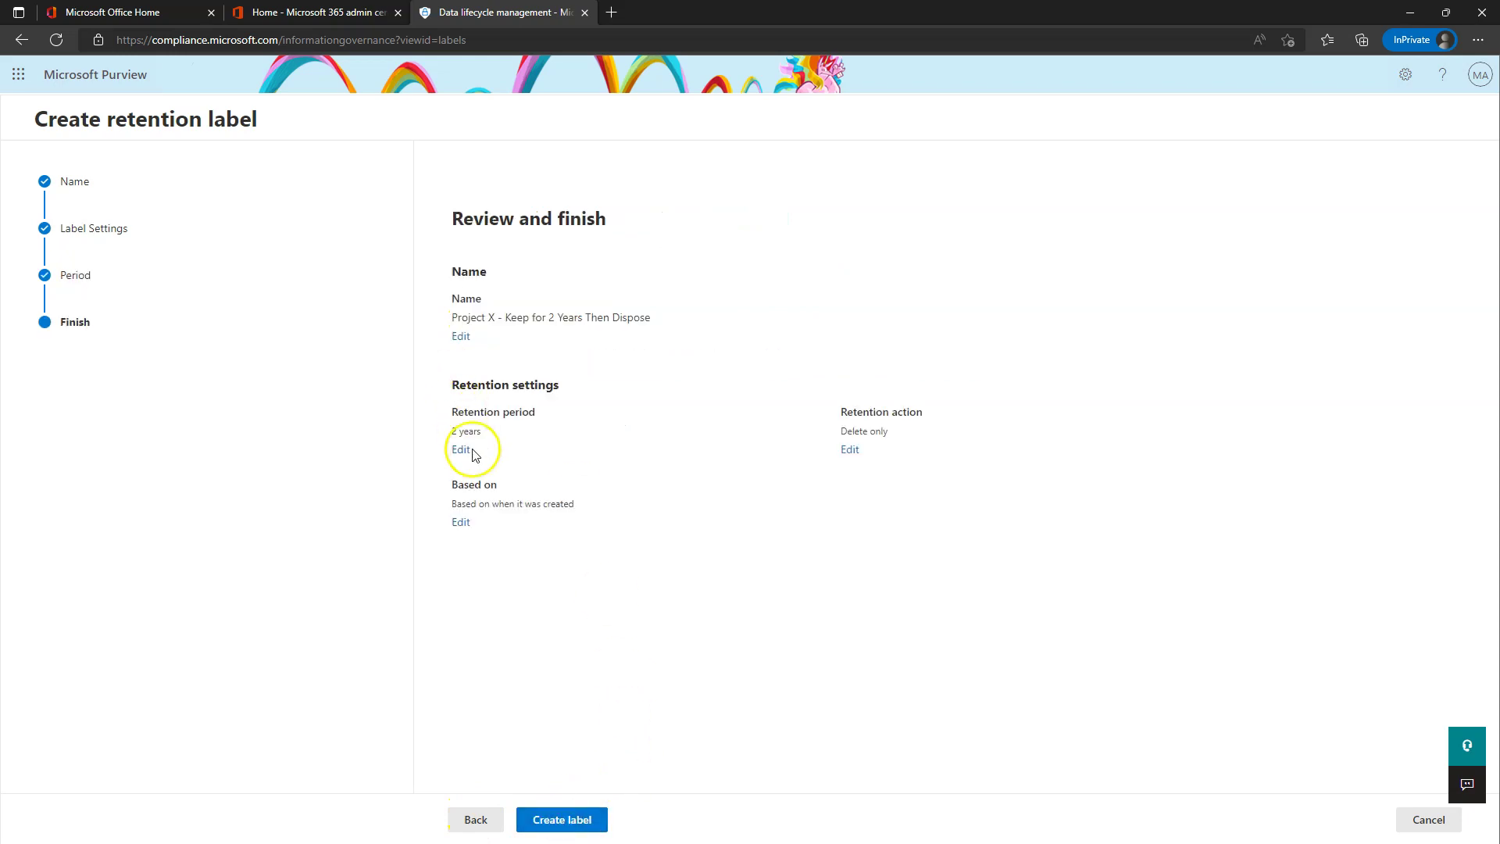
- Recheck the wizard steps, create the Project X label, and choose not to publish it
click(476, 820)
click(475, 819)
click(476, 820)
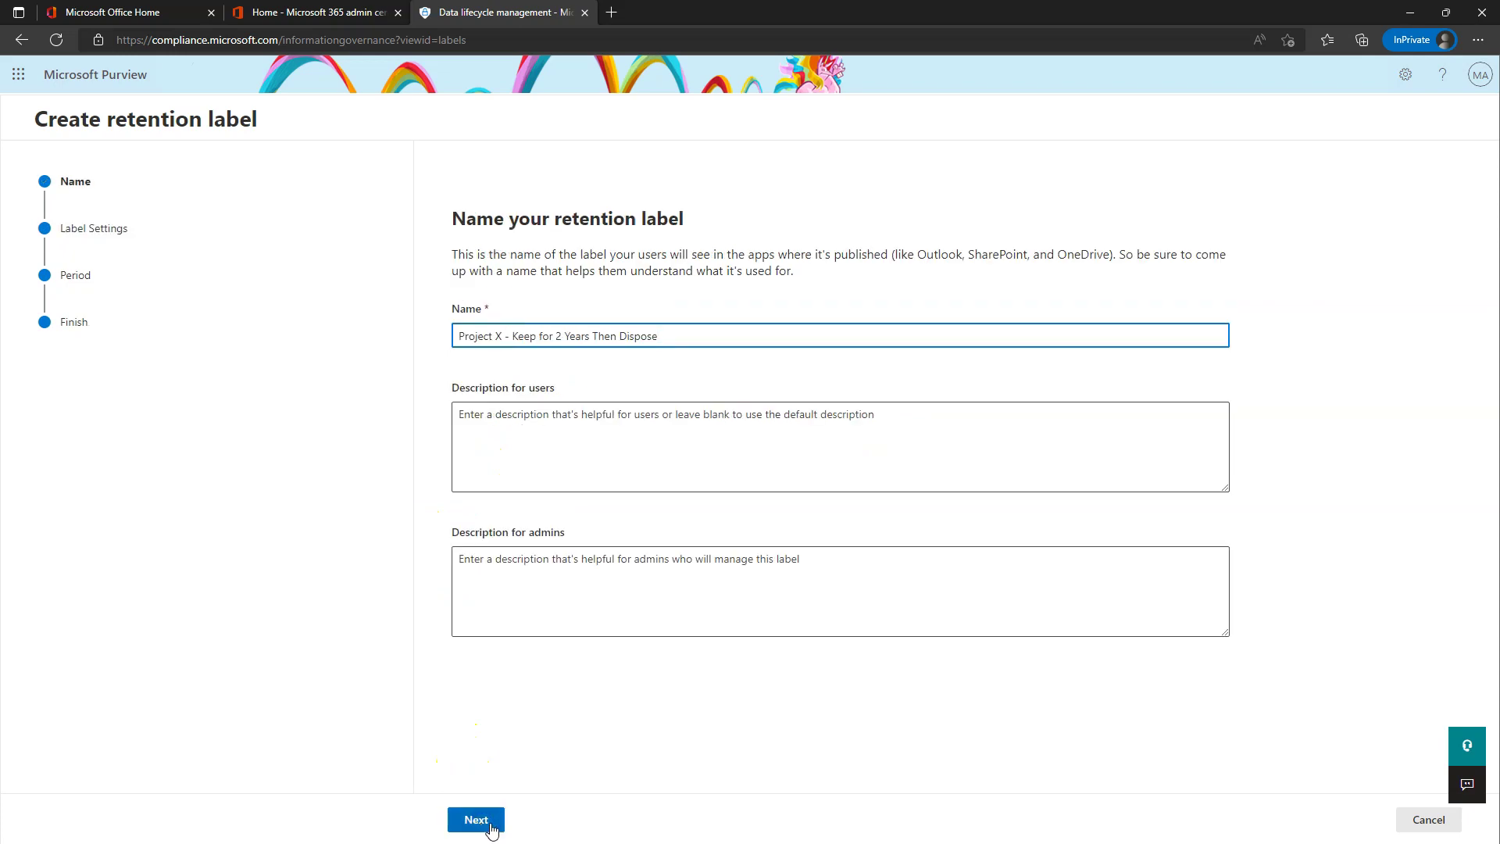
click(491, 828)
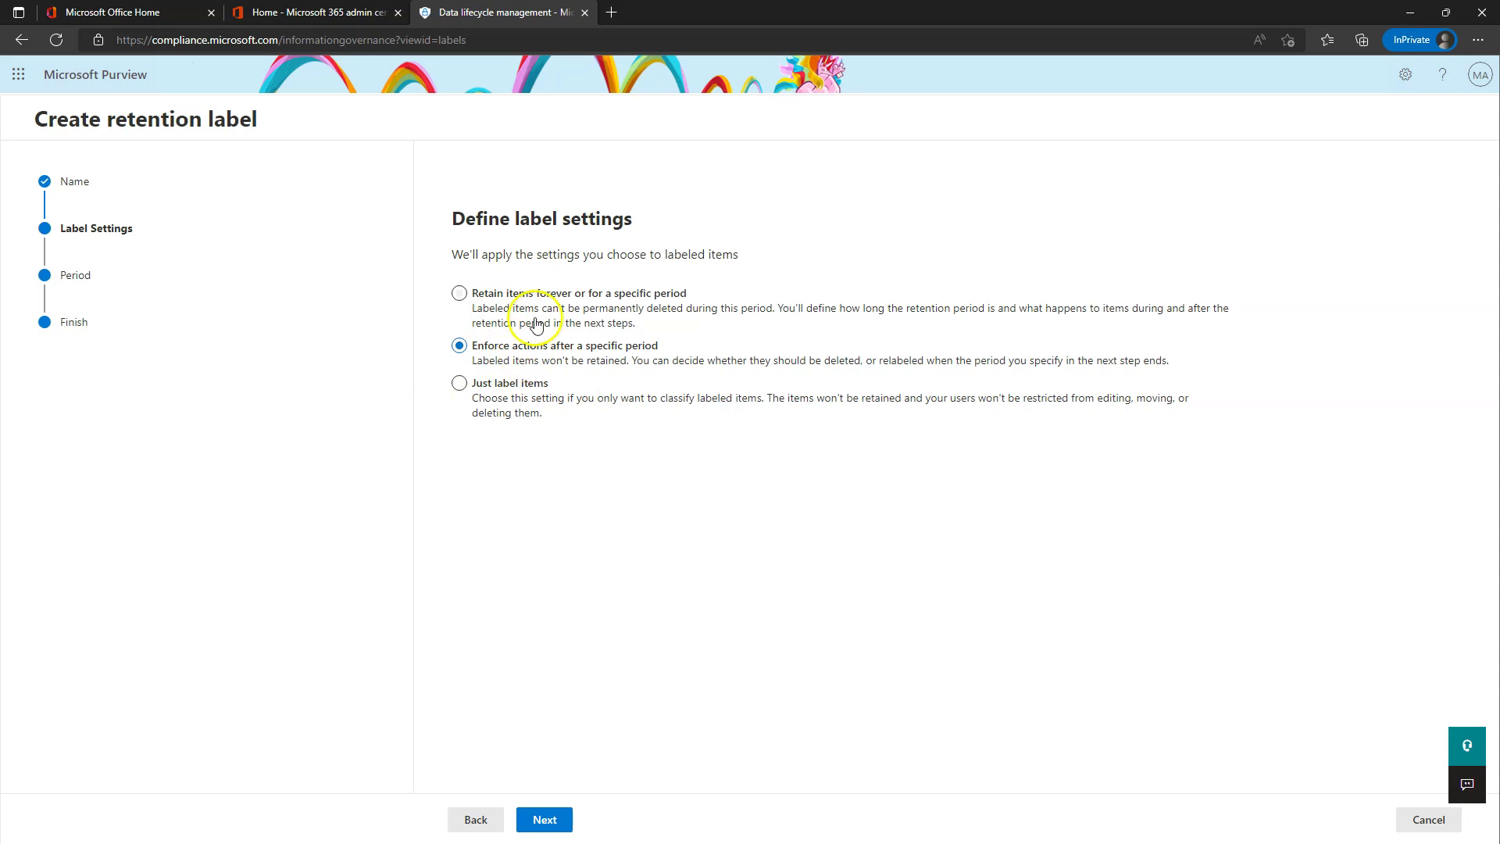
click(538, 826)
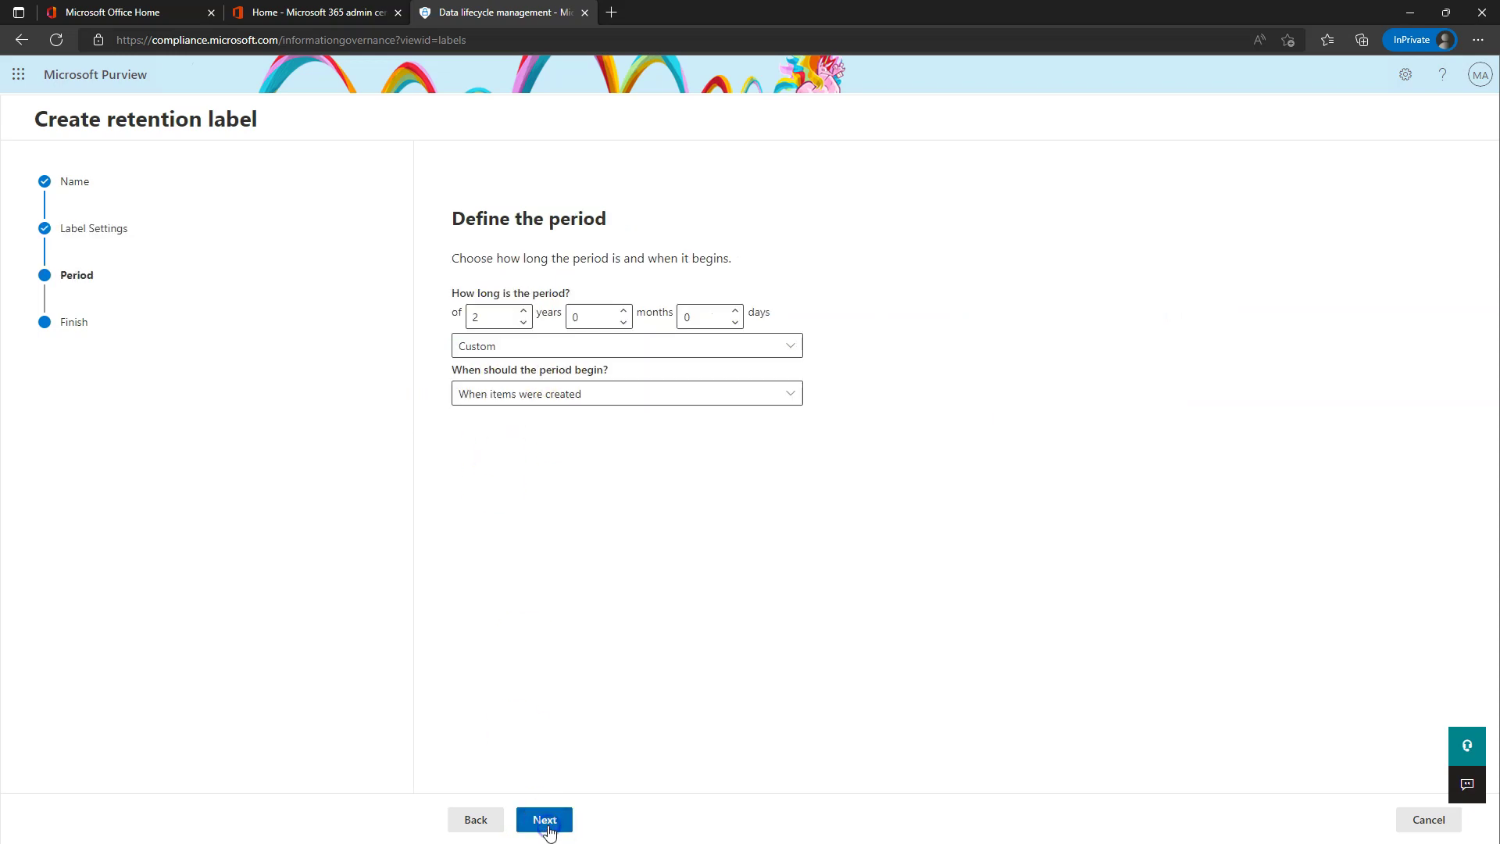
click(547, 824)
click(552, 826)
click(539, 818)
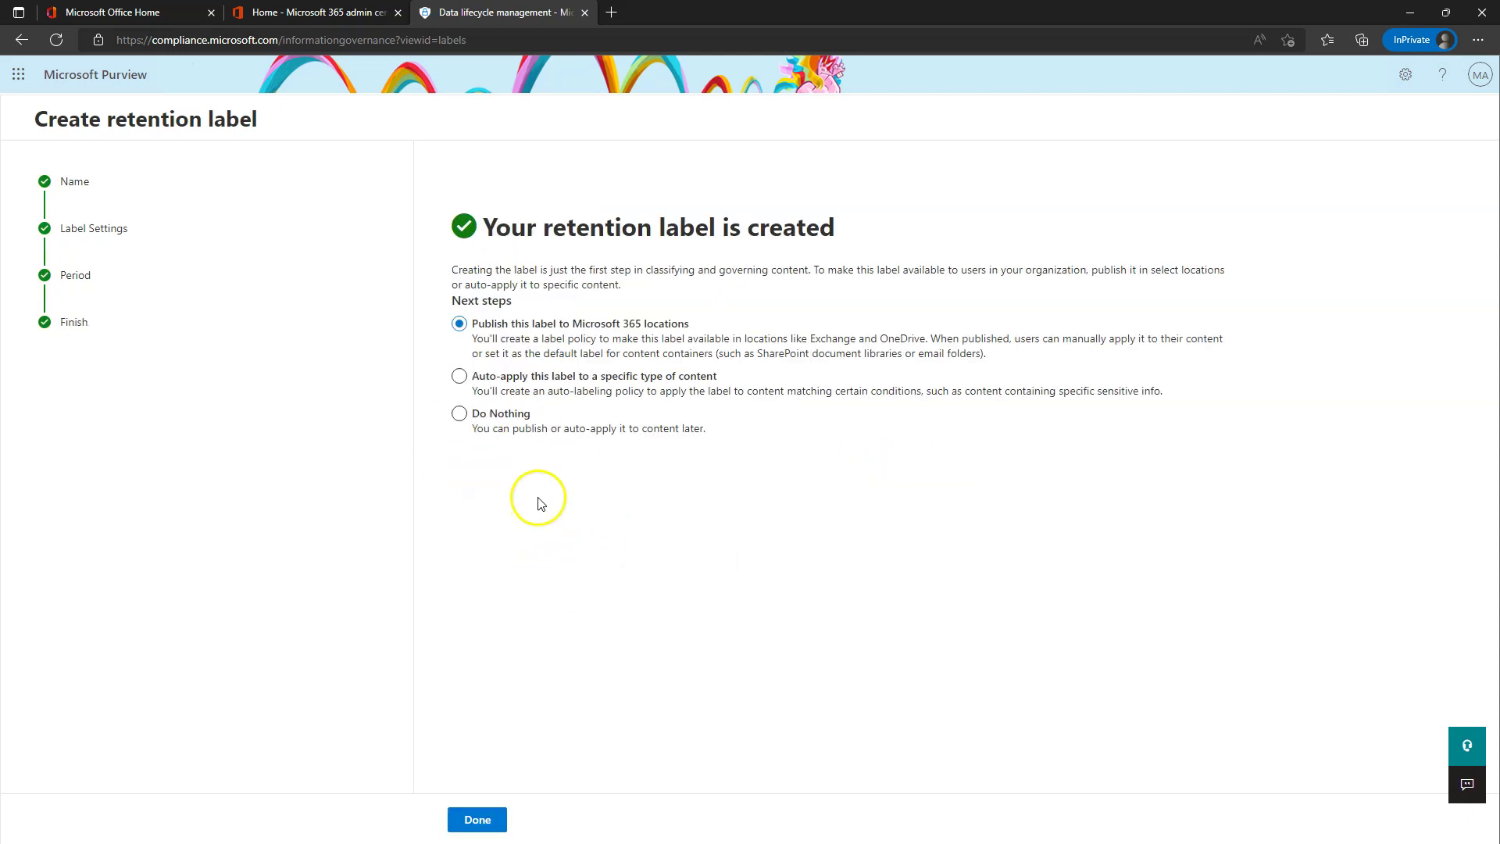
click(461, 414)
- Close the wizard and start a second label named 'Keep for 10 Years'
click(477, 819)
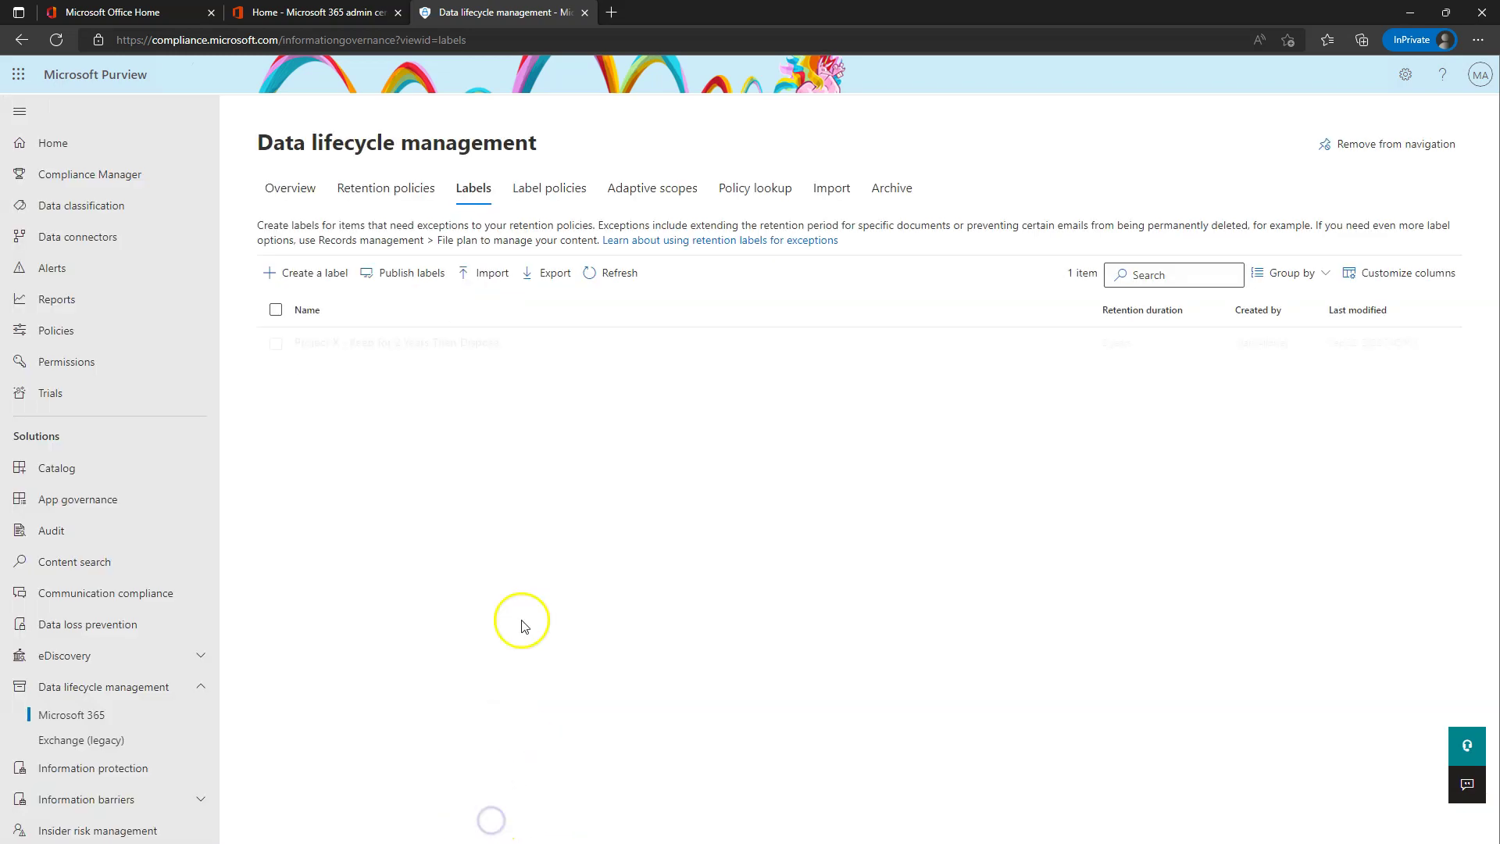
click(304, 280)
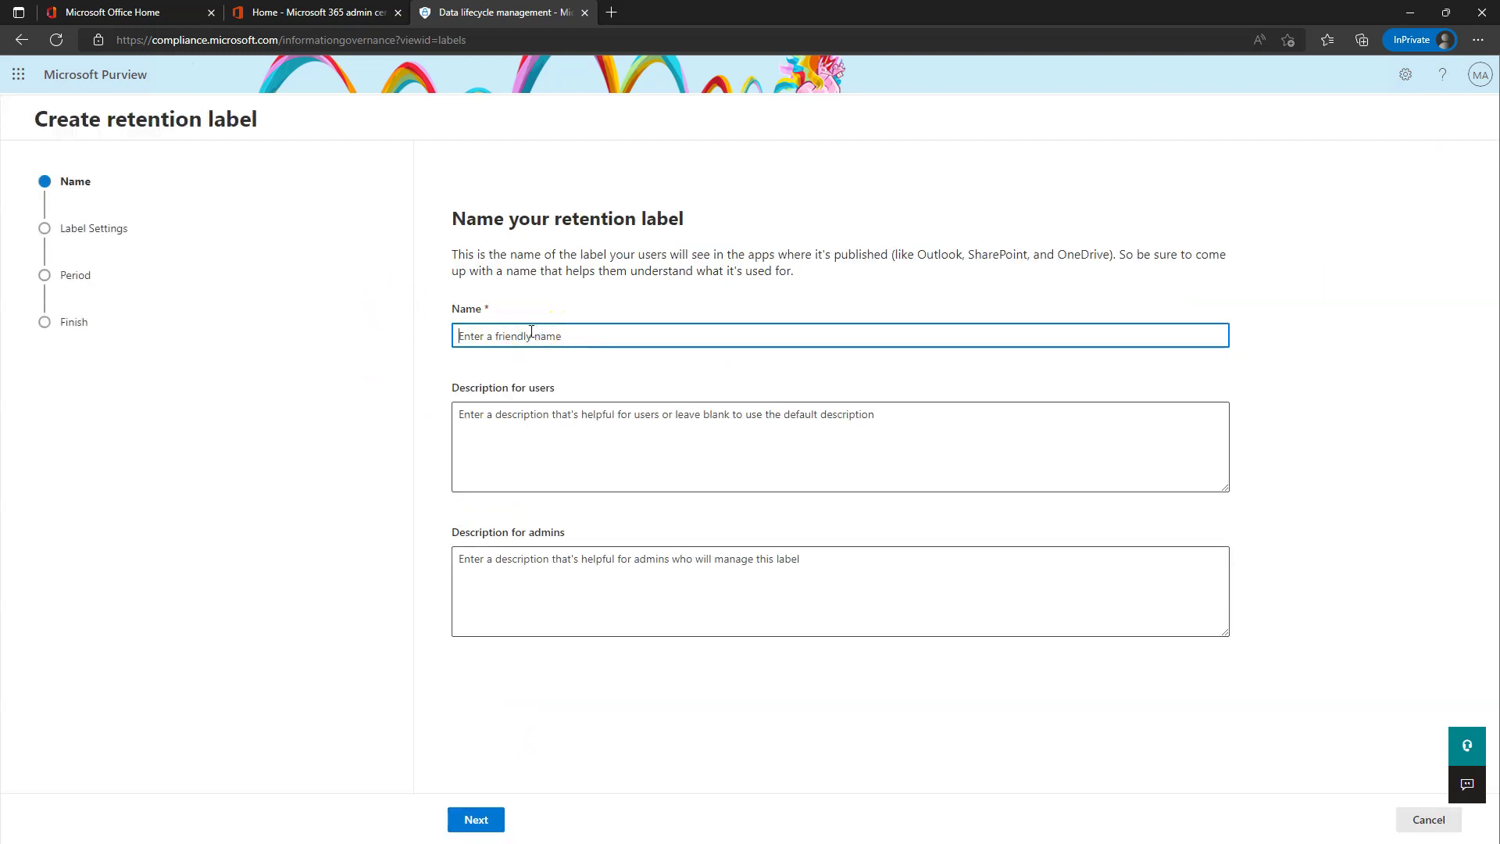
text(Keep for 10 Years)
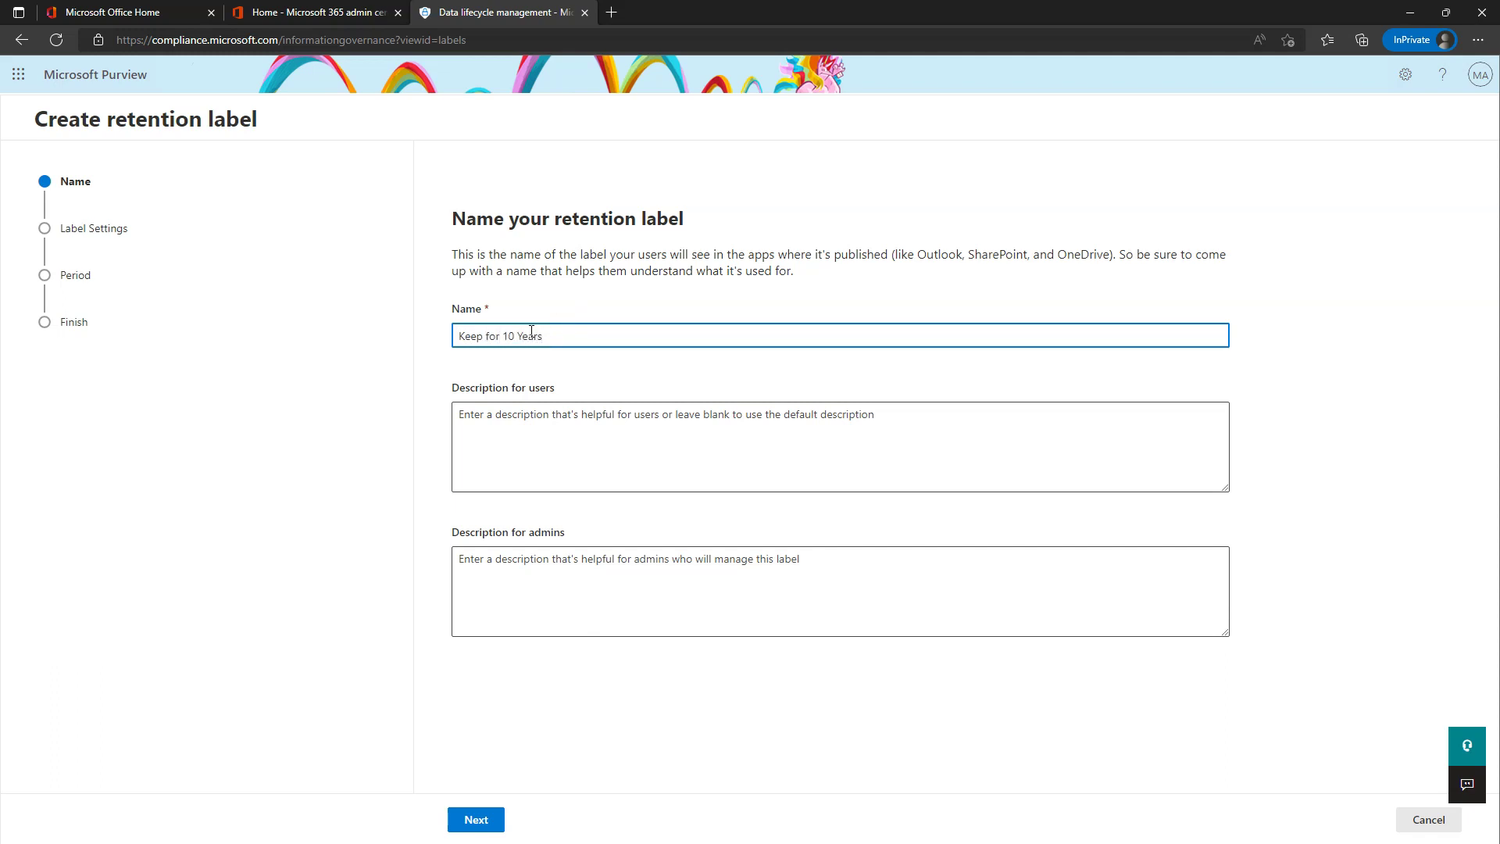
click(485, 817)
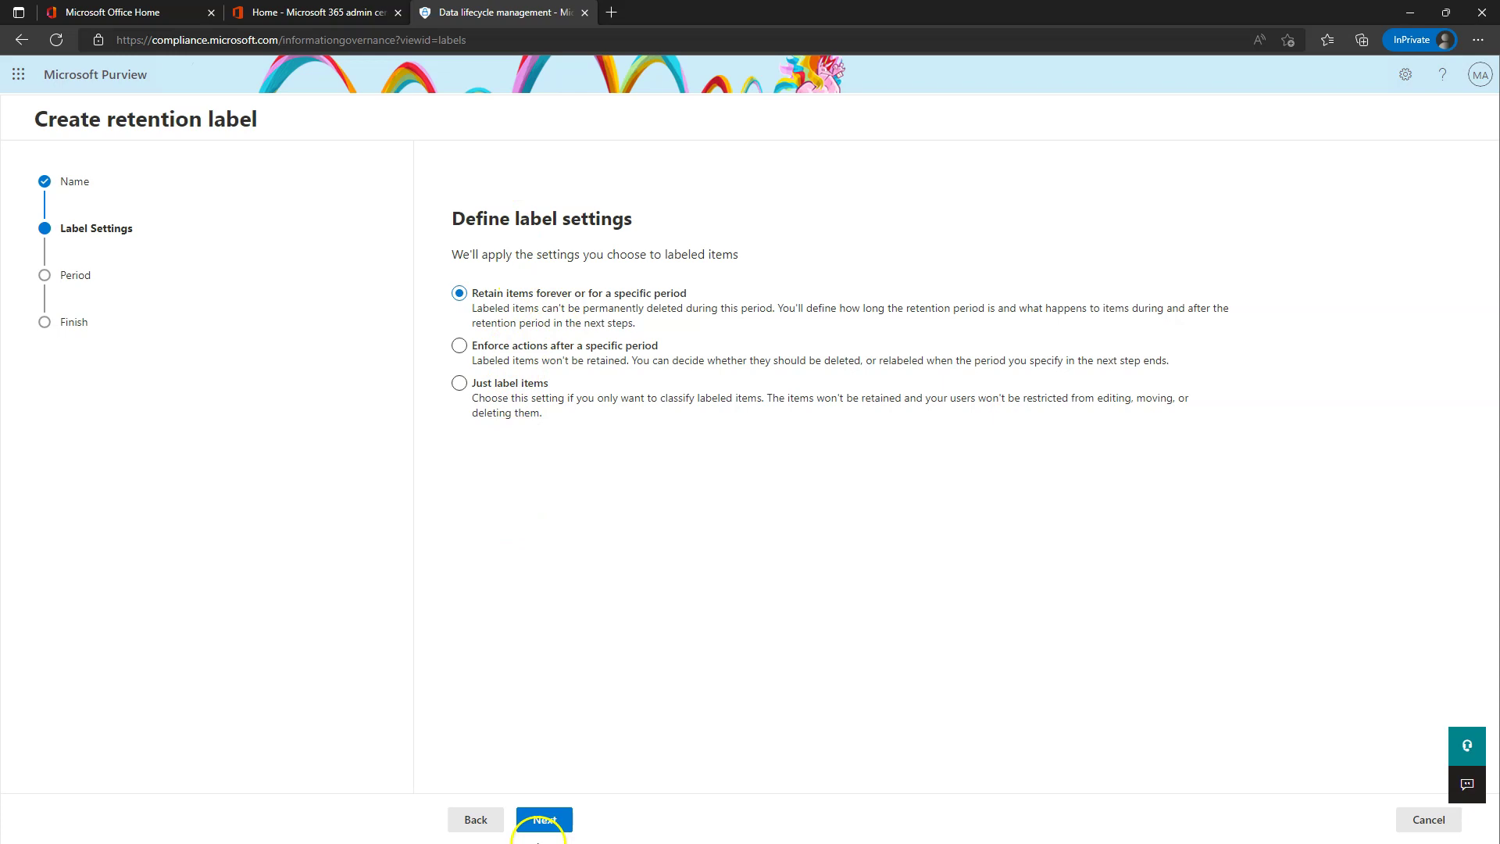
- Retain items for 10 years, counted from expiration or termination of contracts and agreements
click(544, 820)
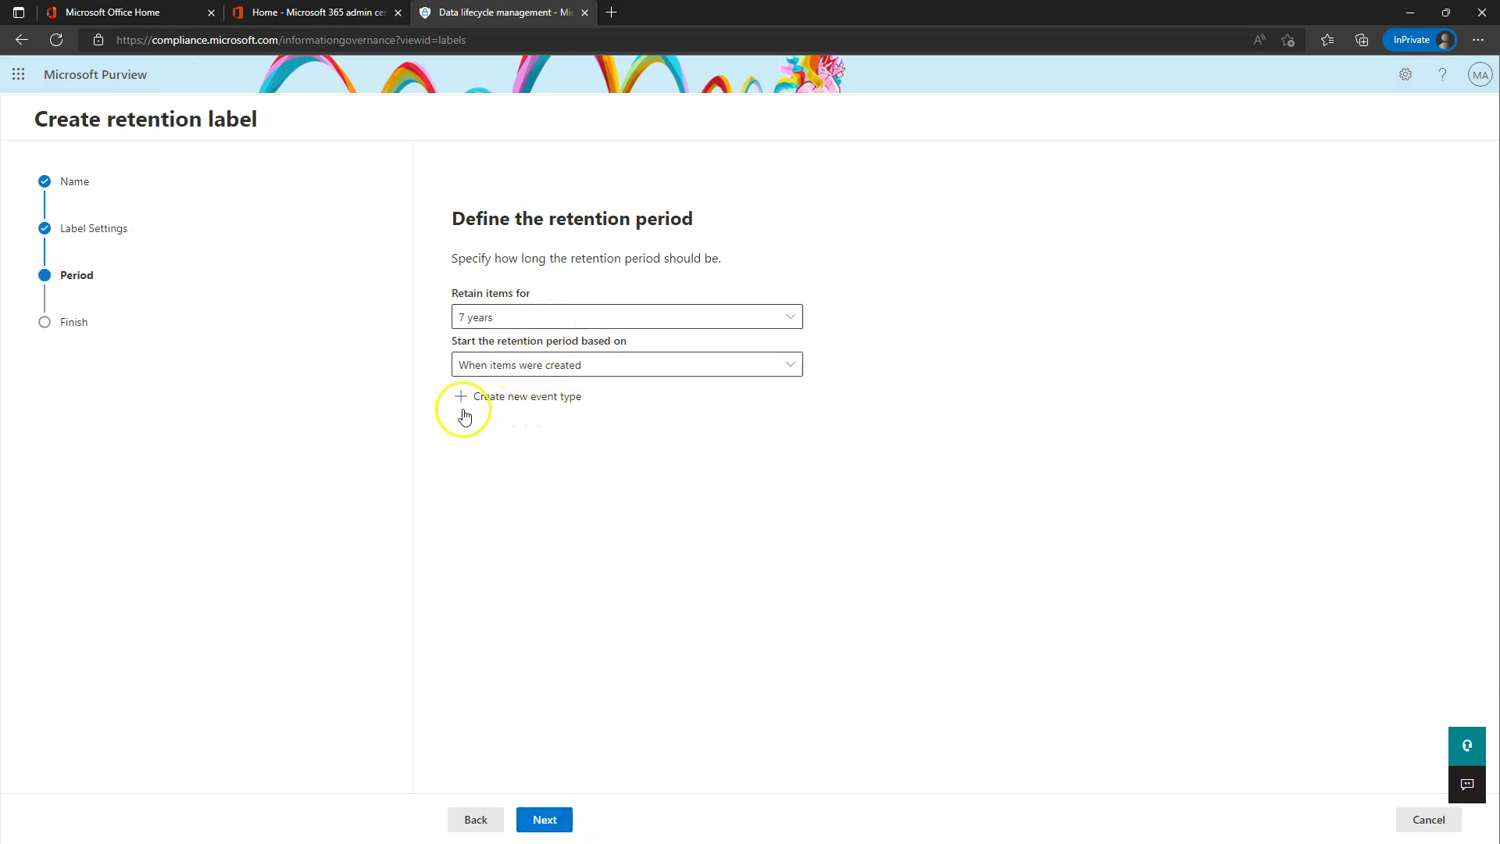
click(553, 317)
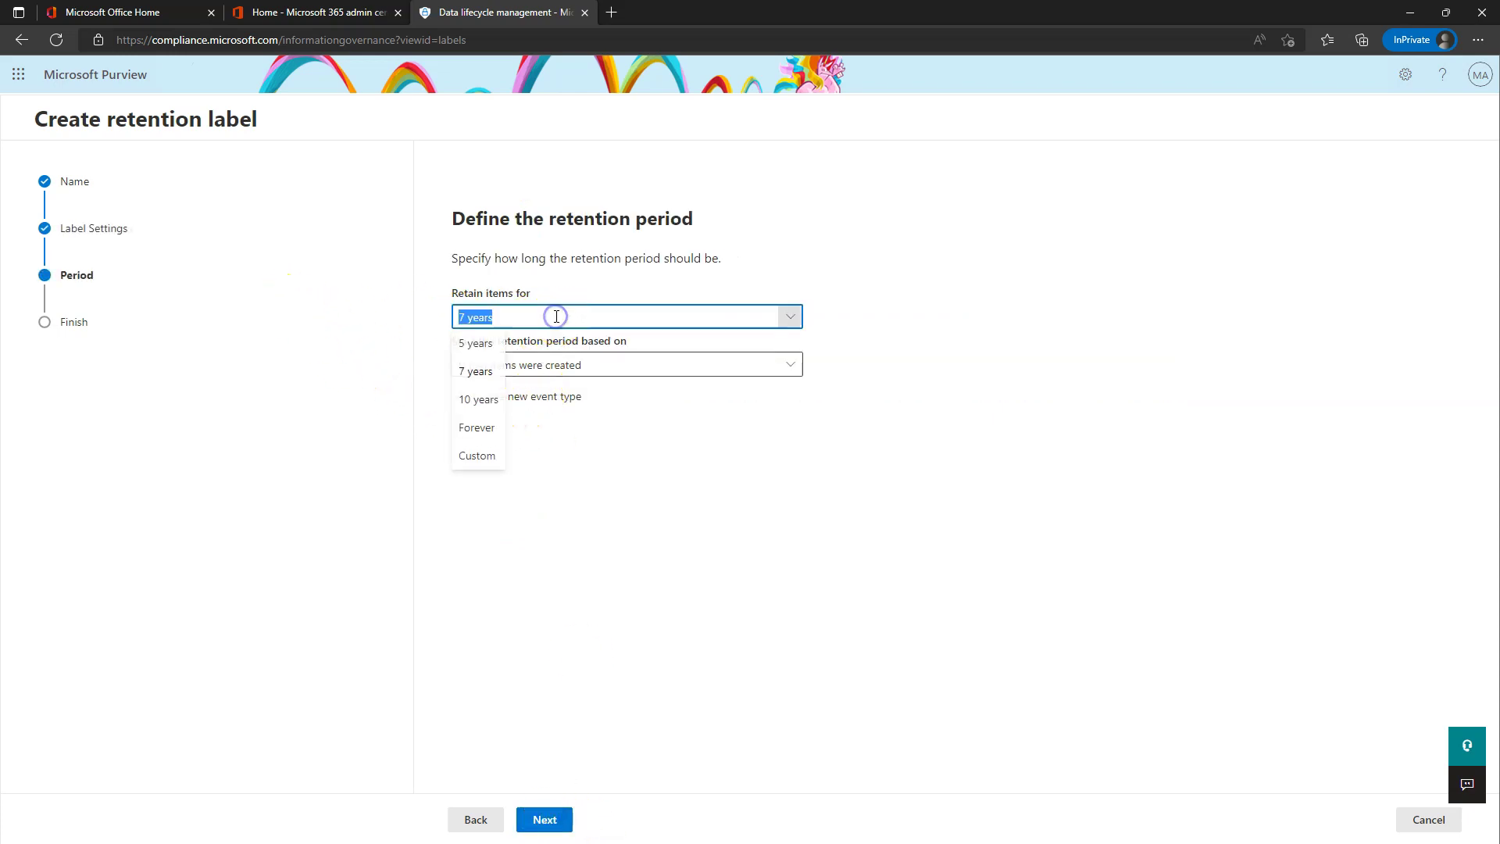
click(477, 399)
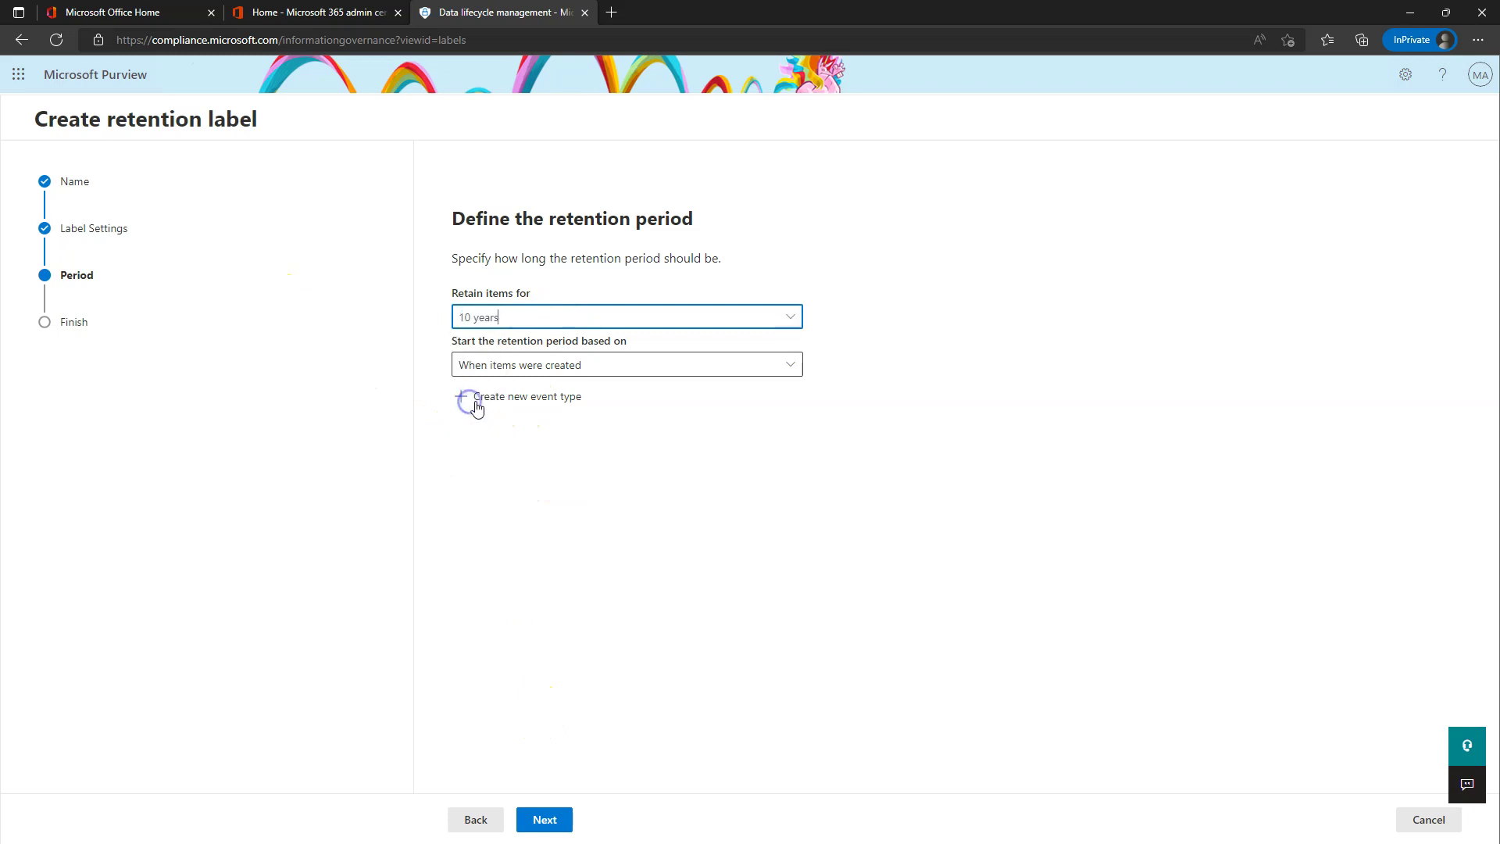
click(543, 365)
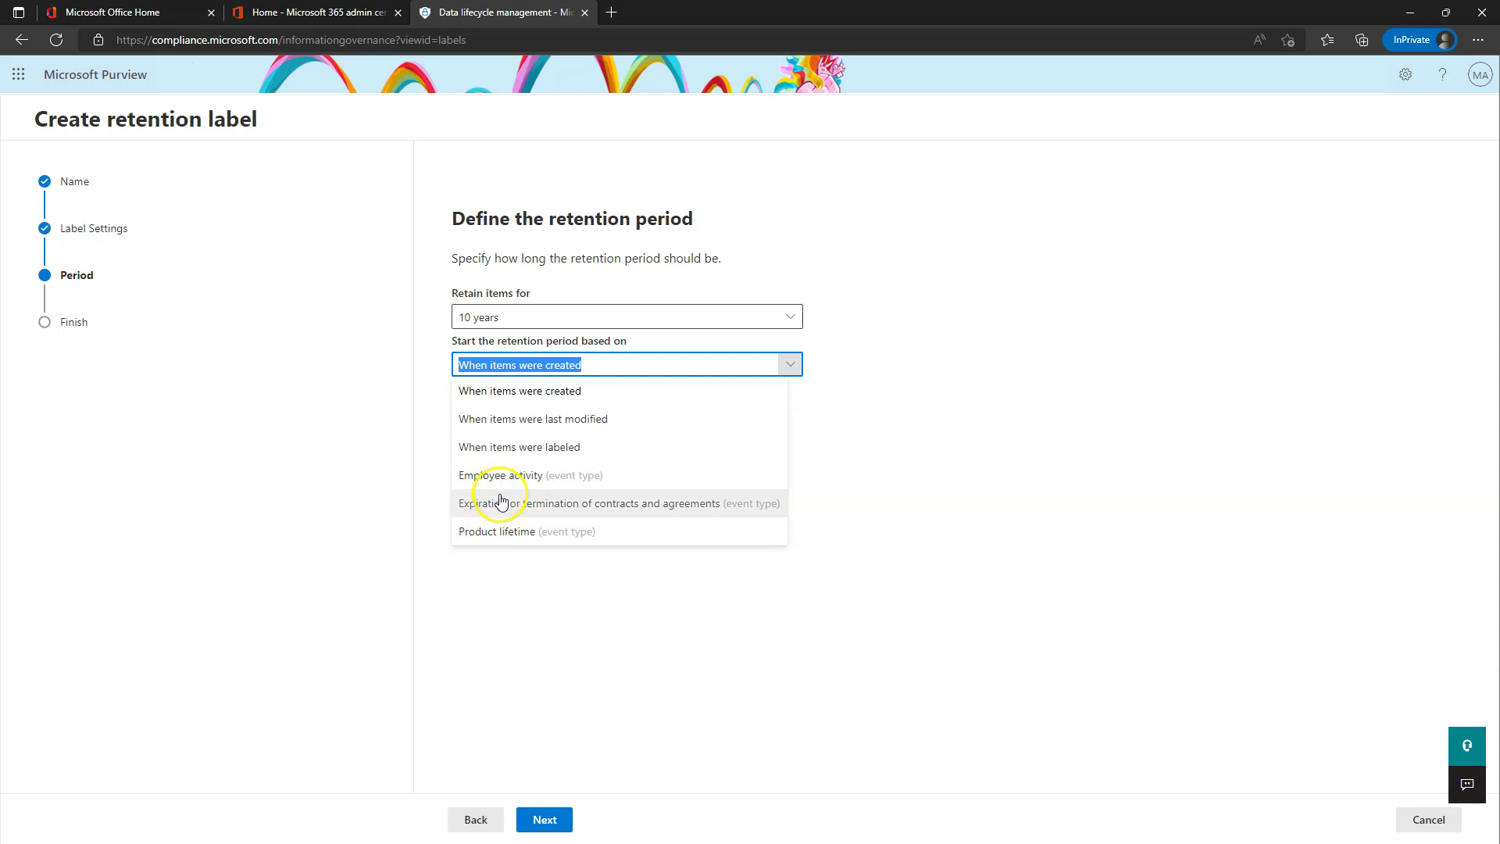
click(501, 502)
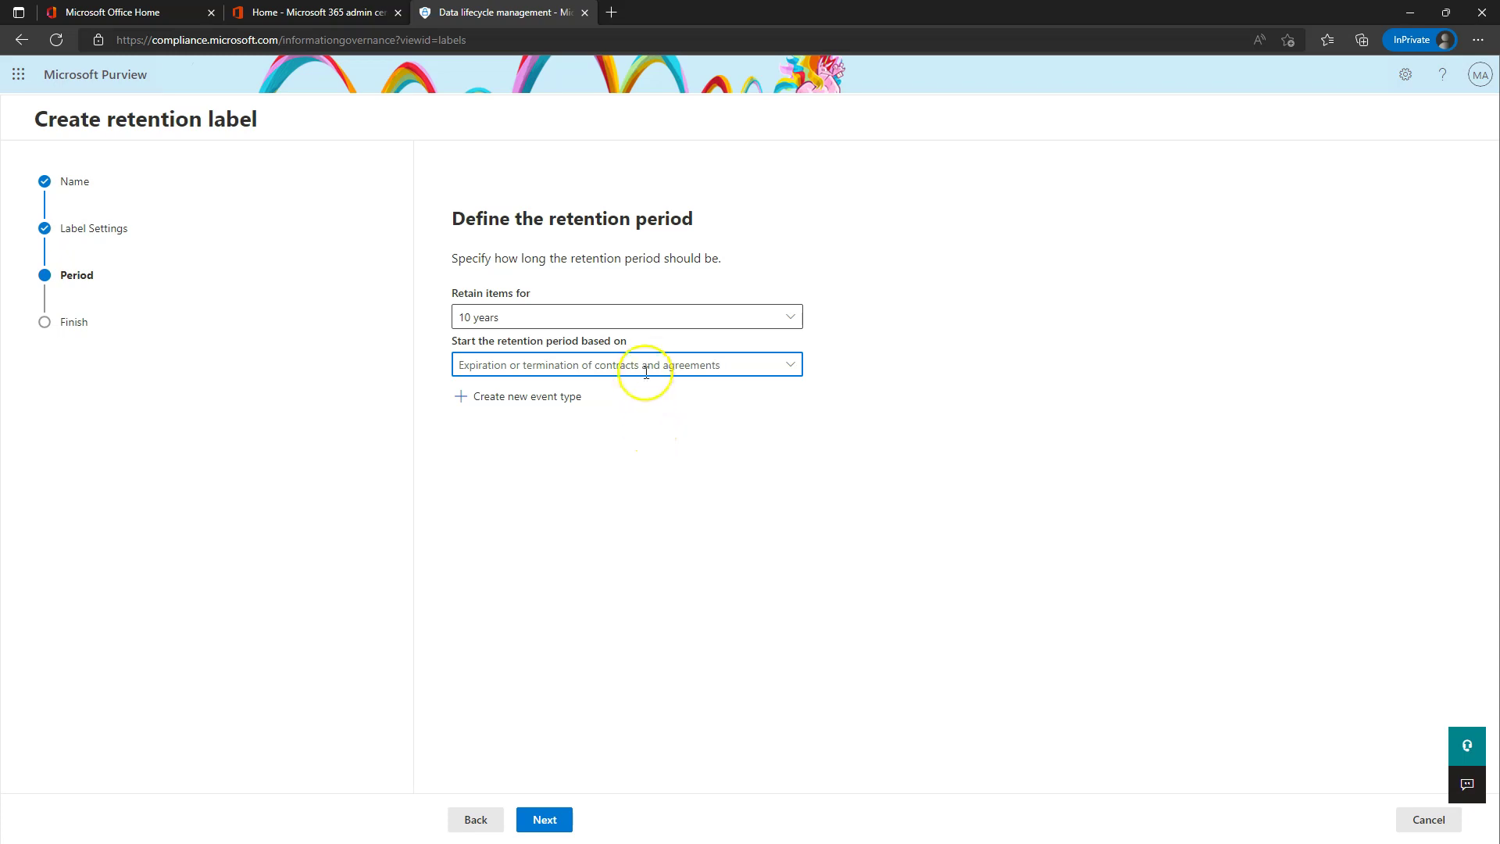
click(552, 406)
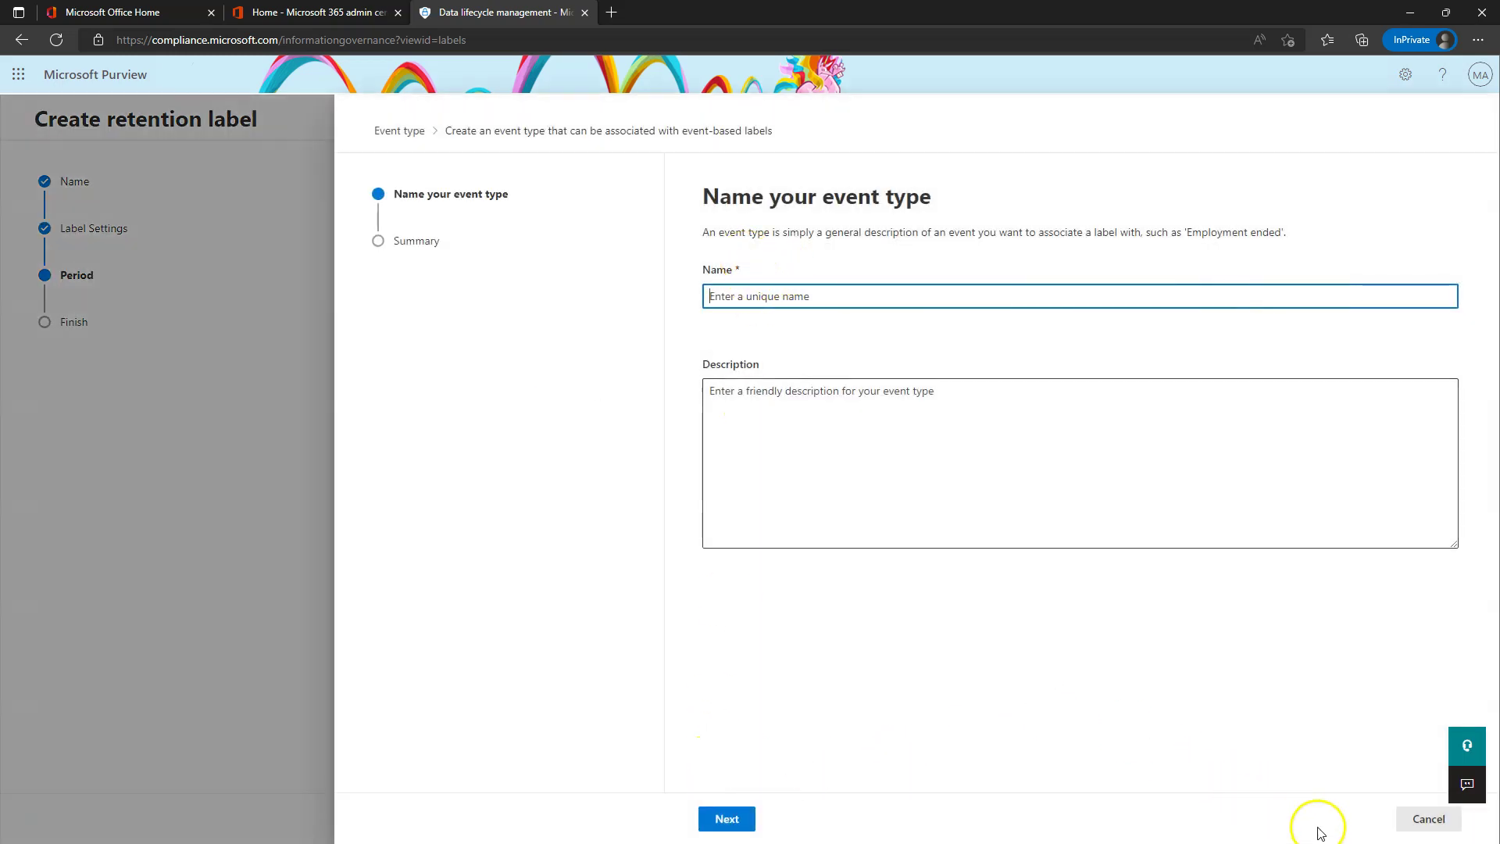
click(1429, 819)
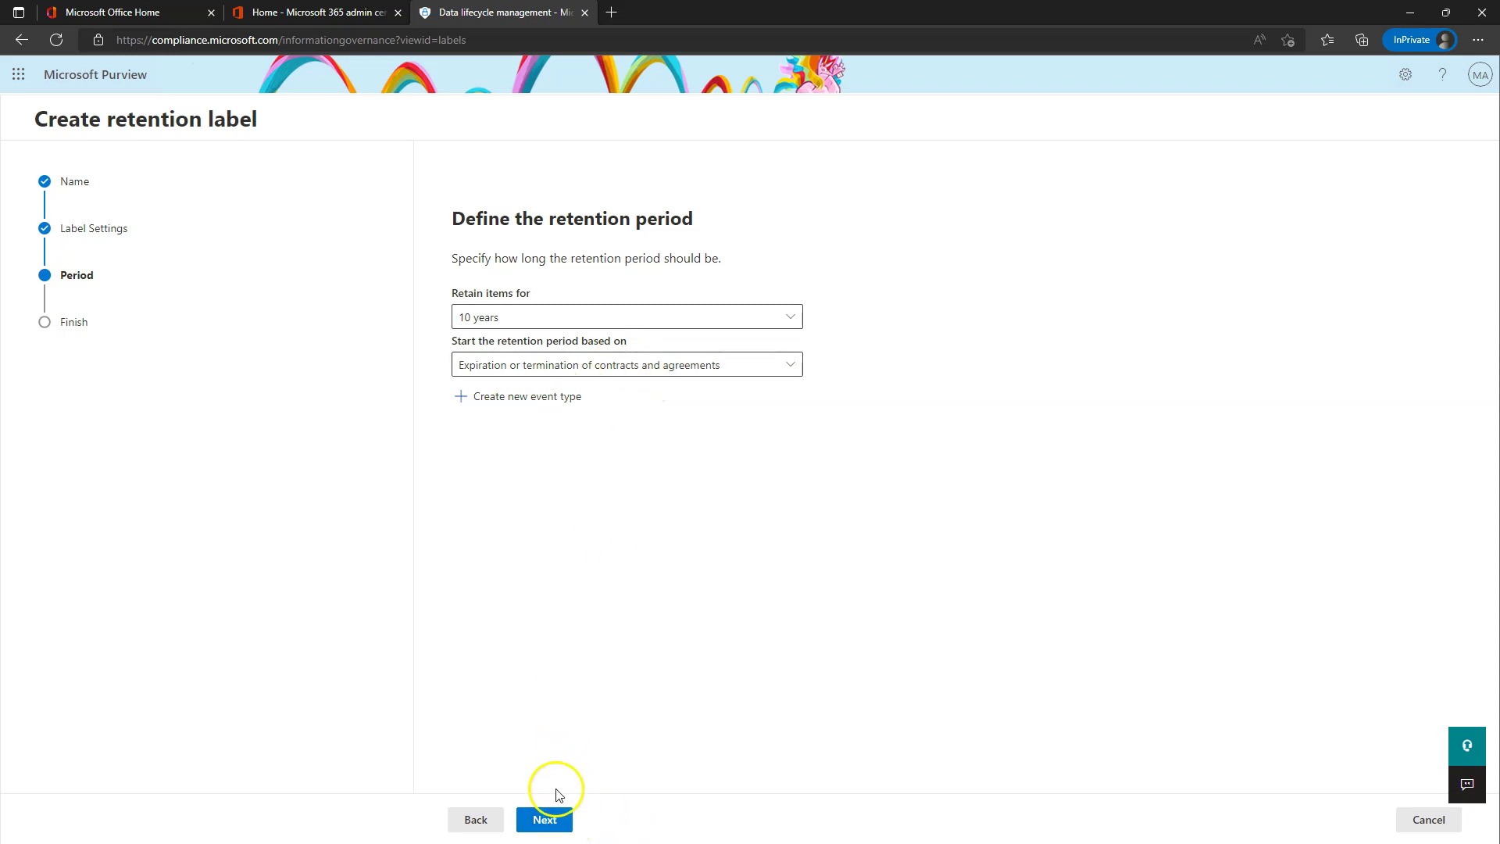
- Choose a disposition review after retention and bring up the stages and reviewers form
click(546, 816)
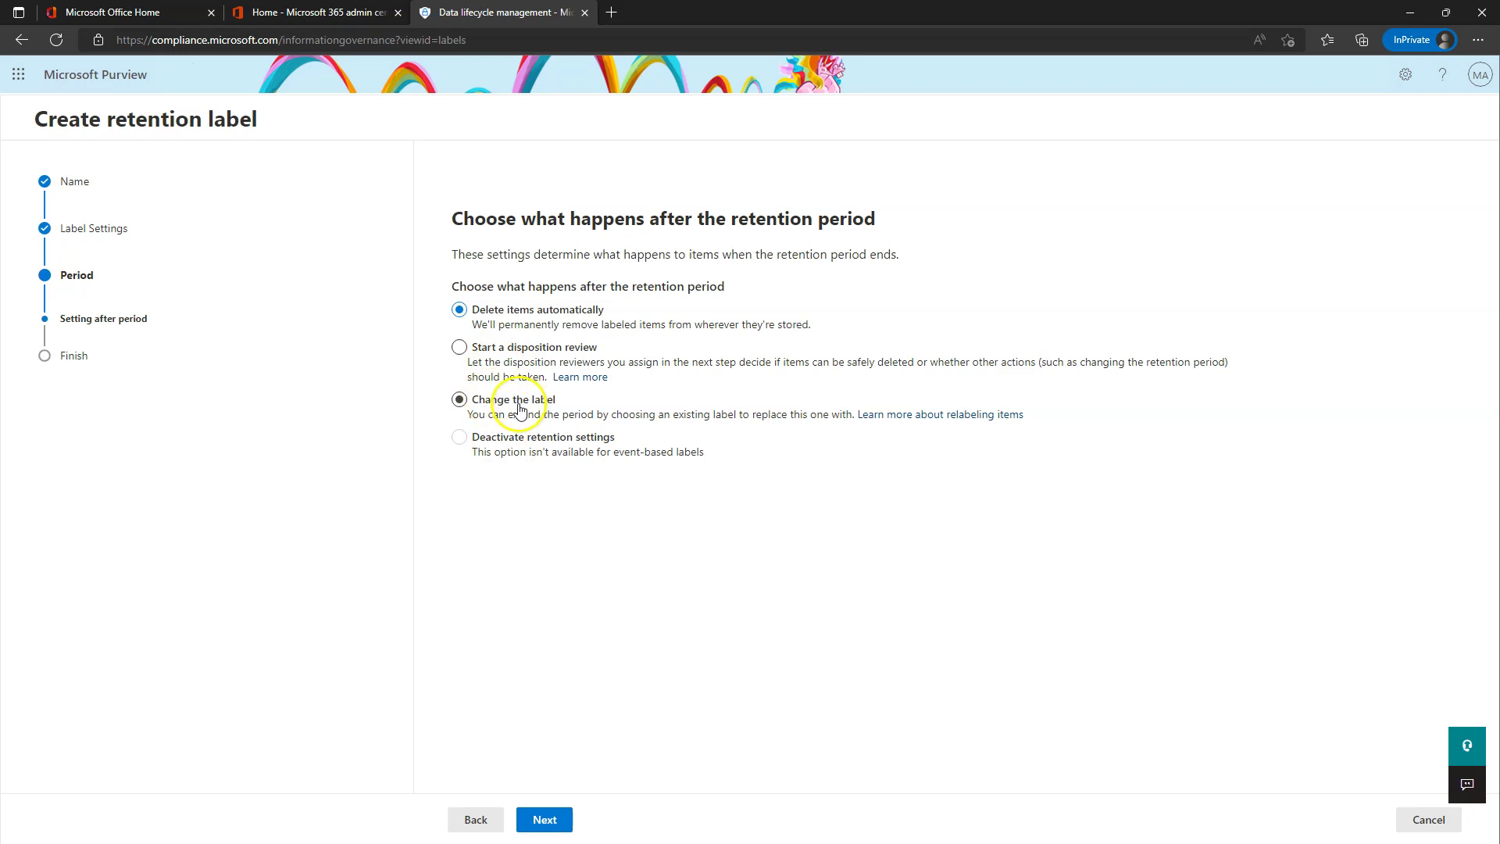
click(501, 349)
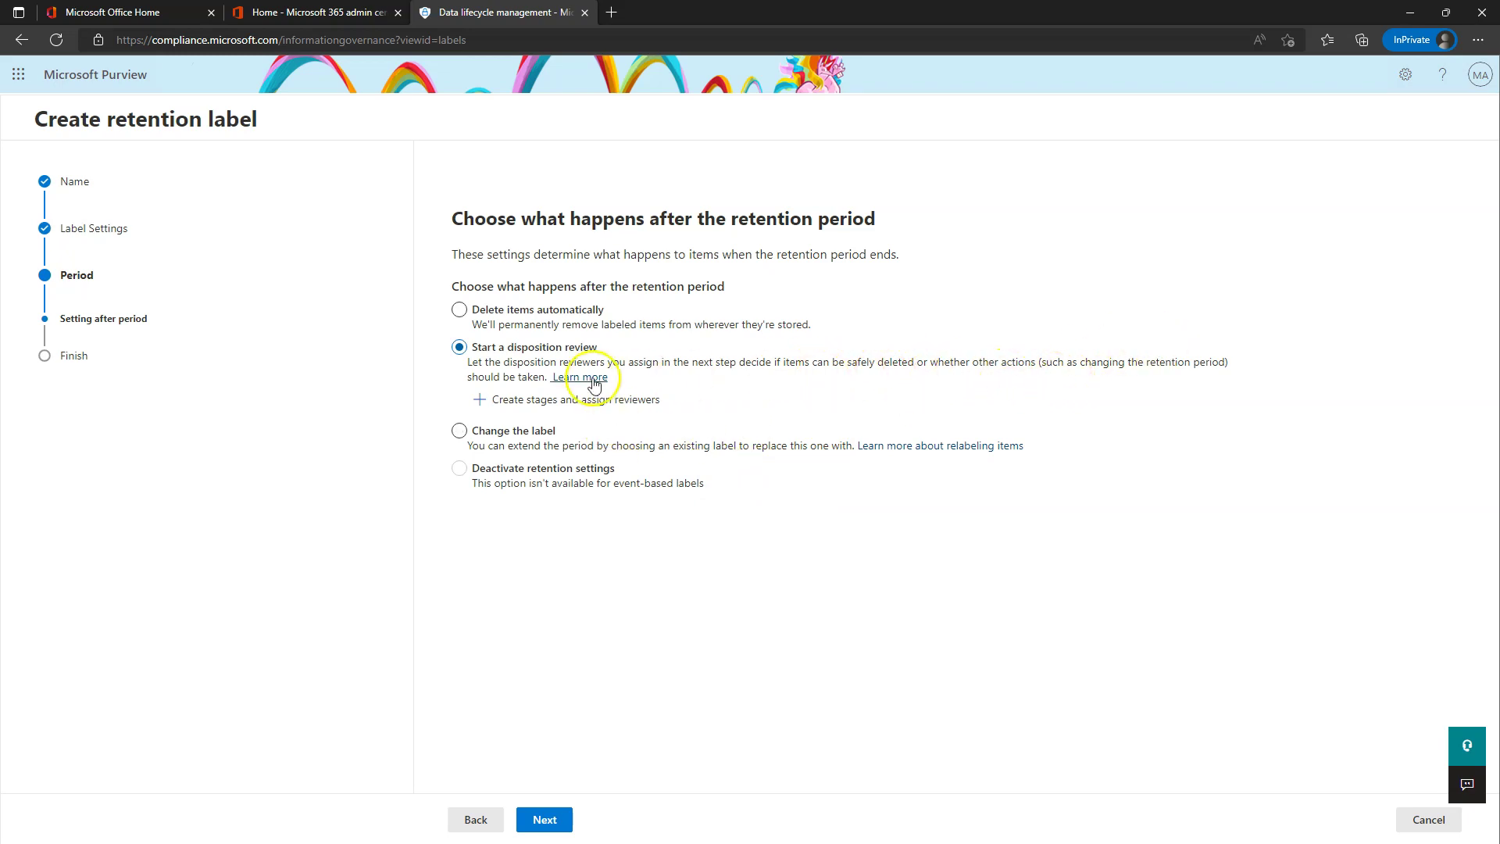
click(520, 408)
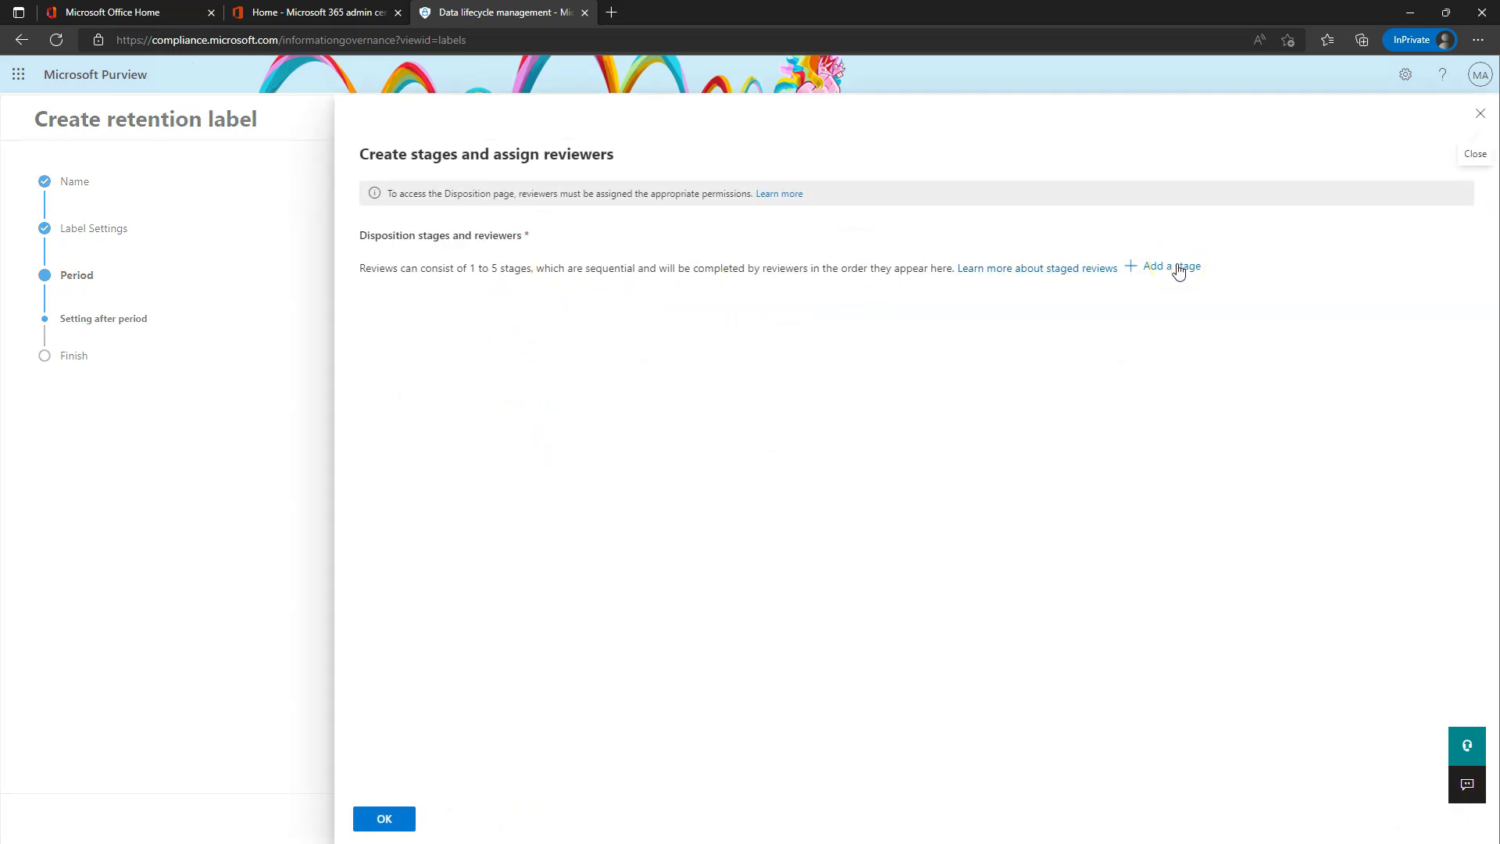
- Add a disposition review stage named 'First Stage'
click(1170, 269)
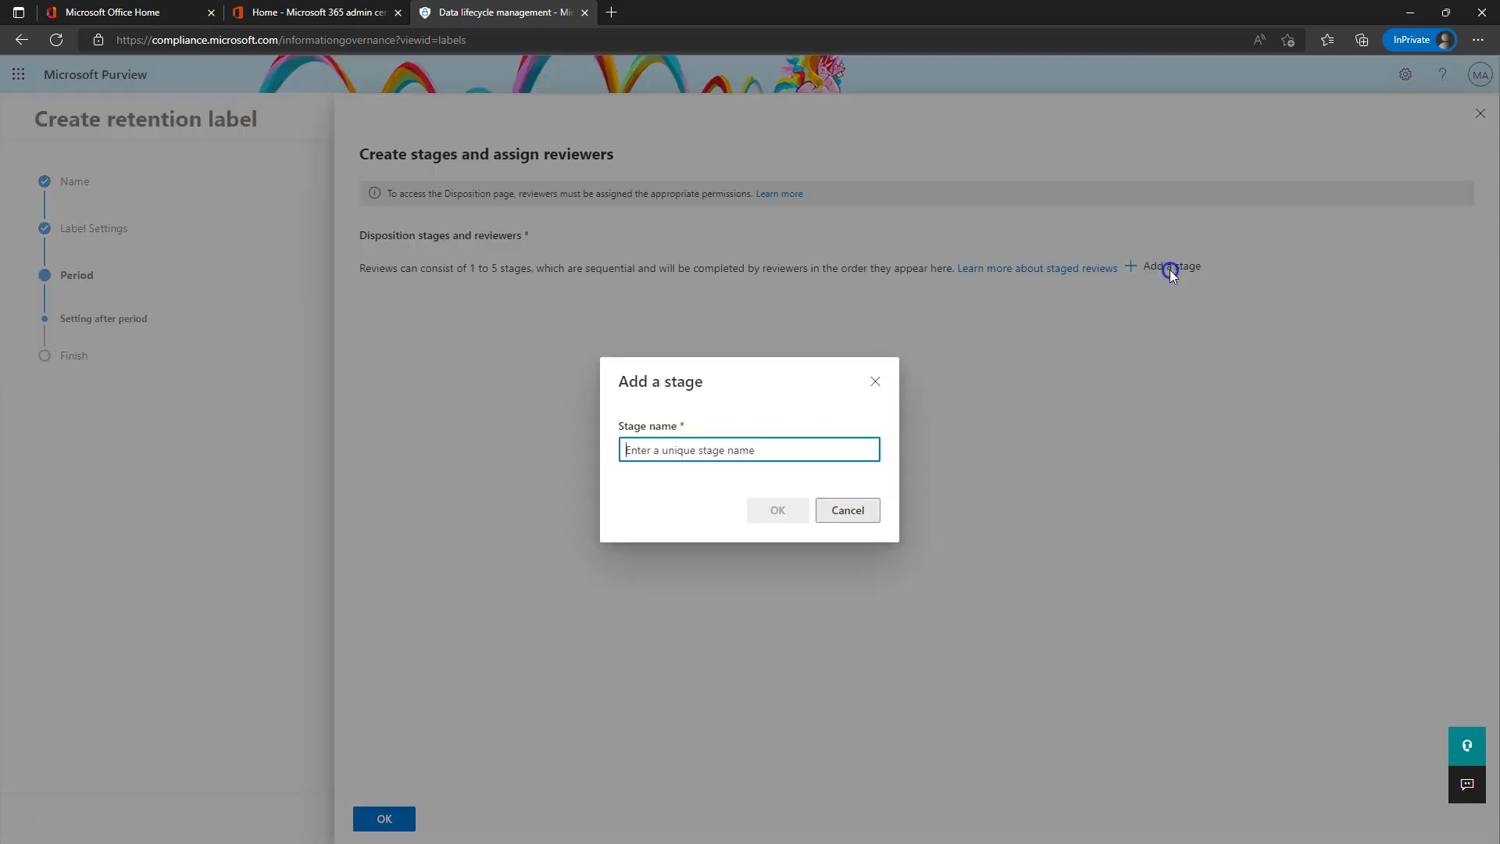
text(S)
key(BackSpace)
text(Firts)
key(BackSpace)
key(BackSpace)
key(BackSpace)
text(rst Stage)
click(777, 515)
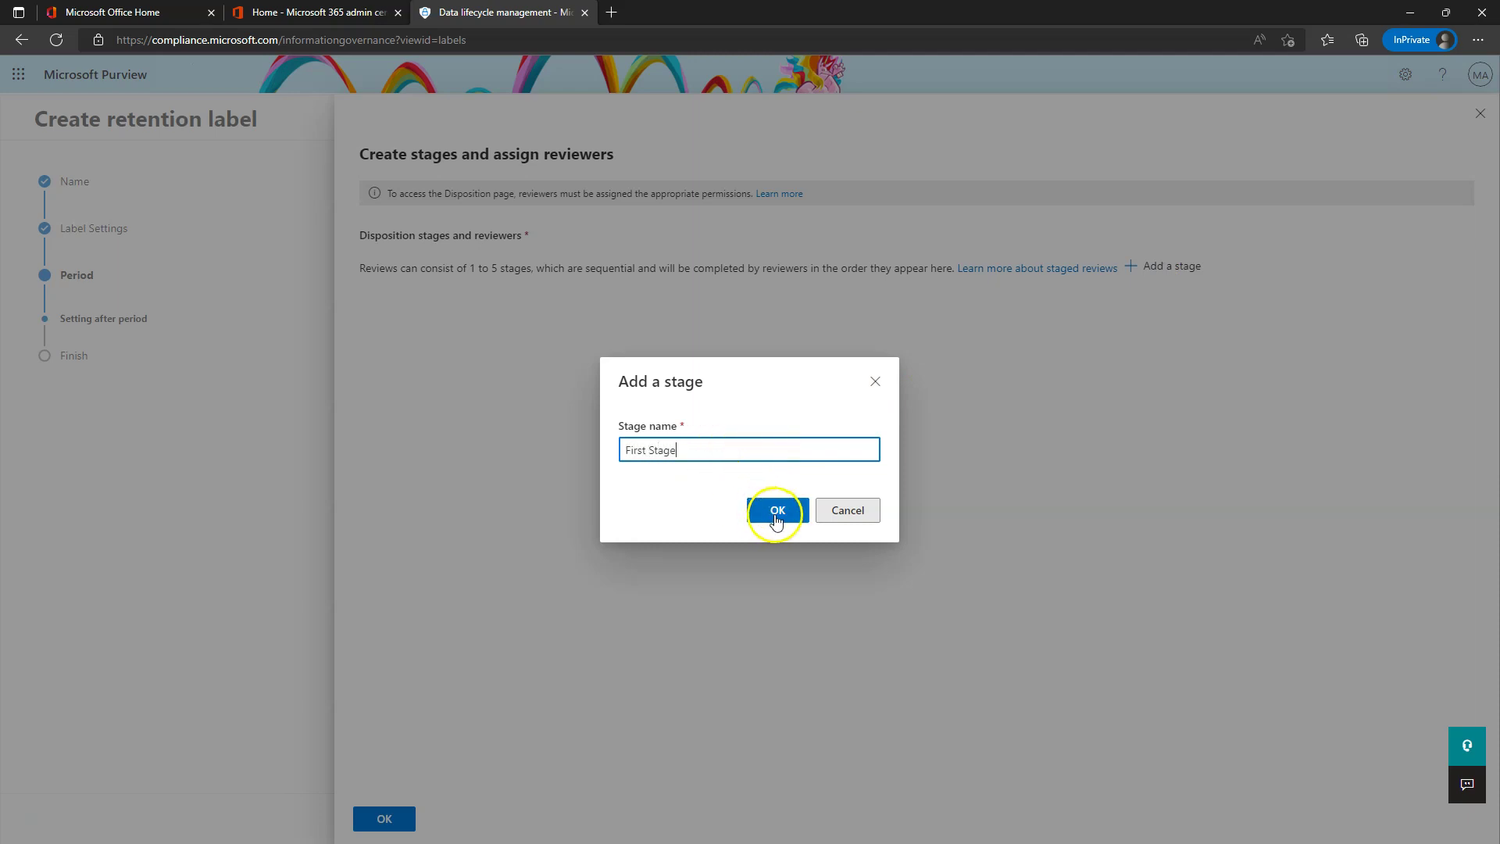
- Search for the user and assign them as First Stage's reviewer, then save
click(437, 340)
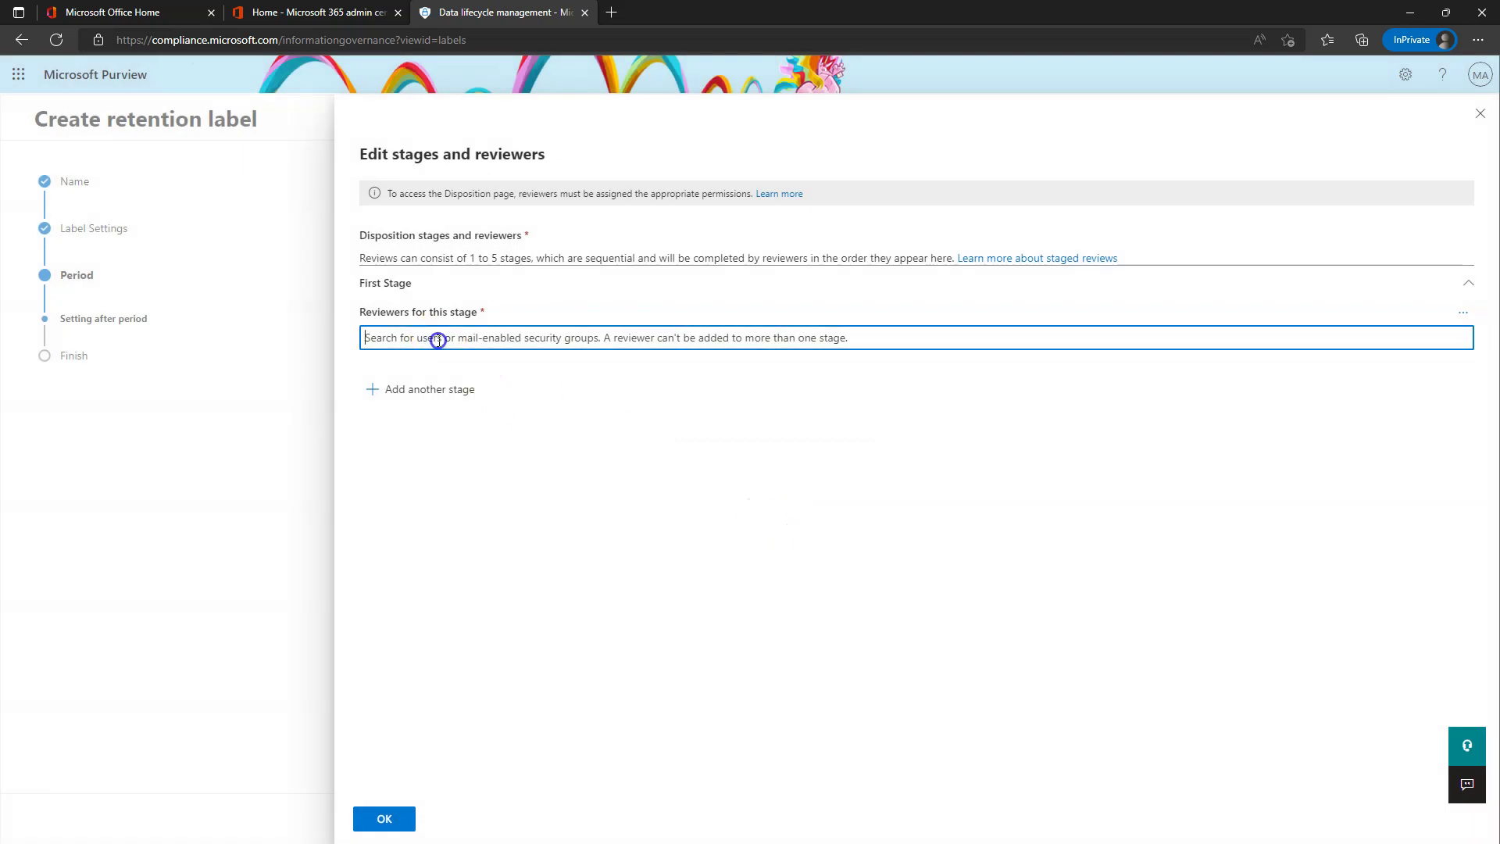
text(l)
key(BackSpace)
text(glee)
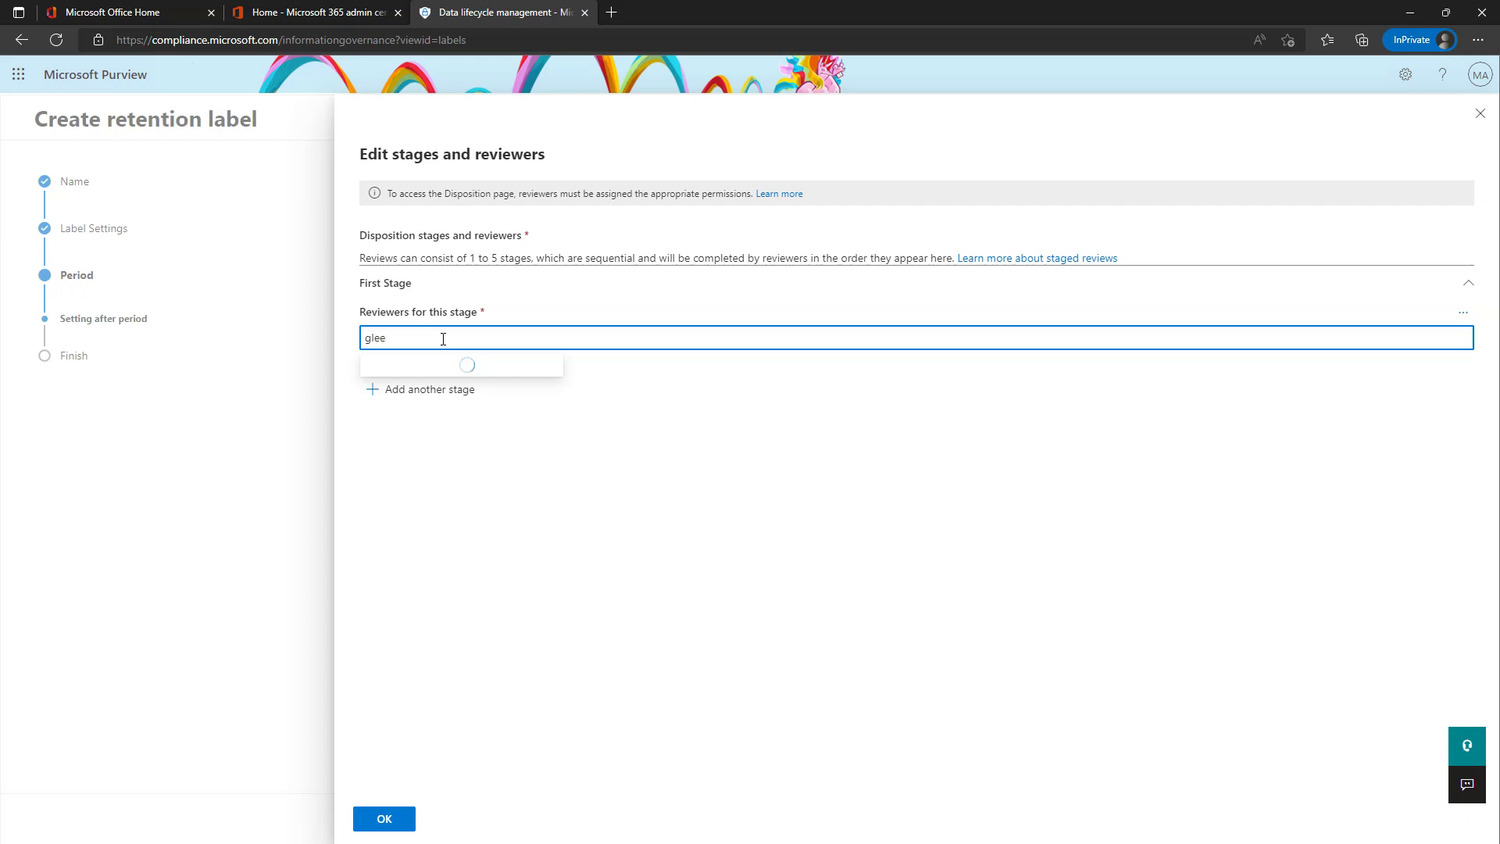
click(438, 367)
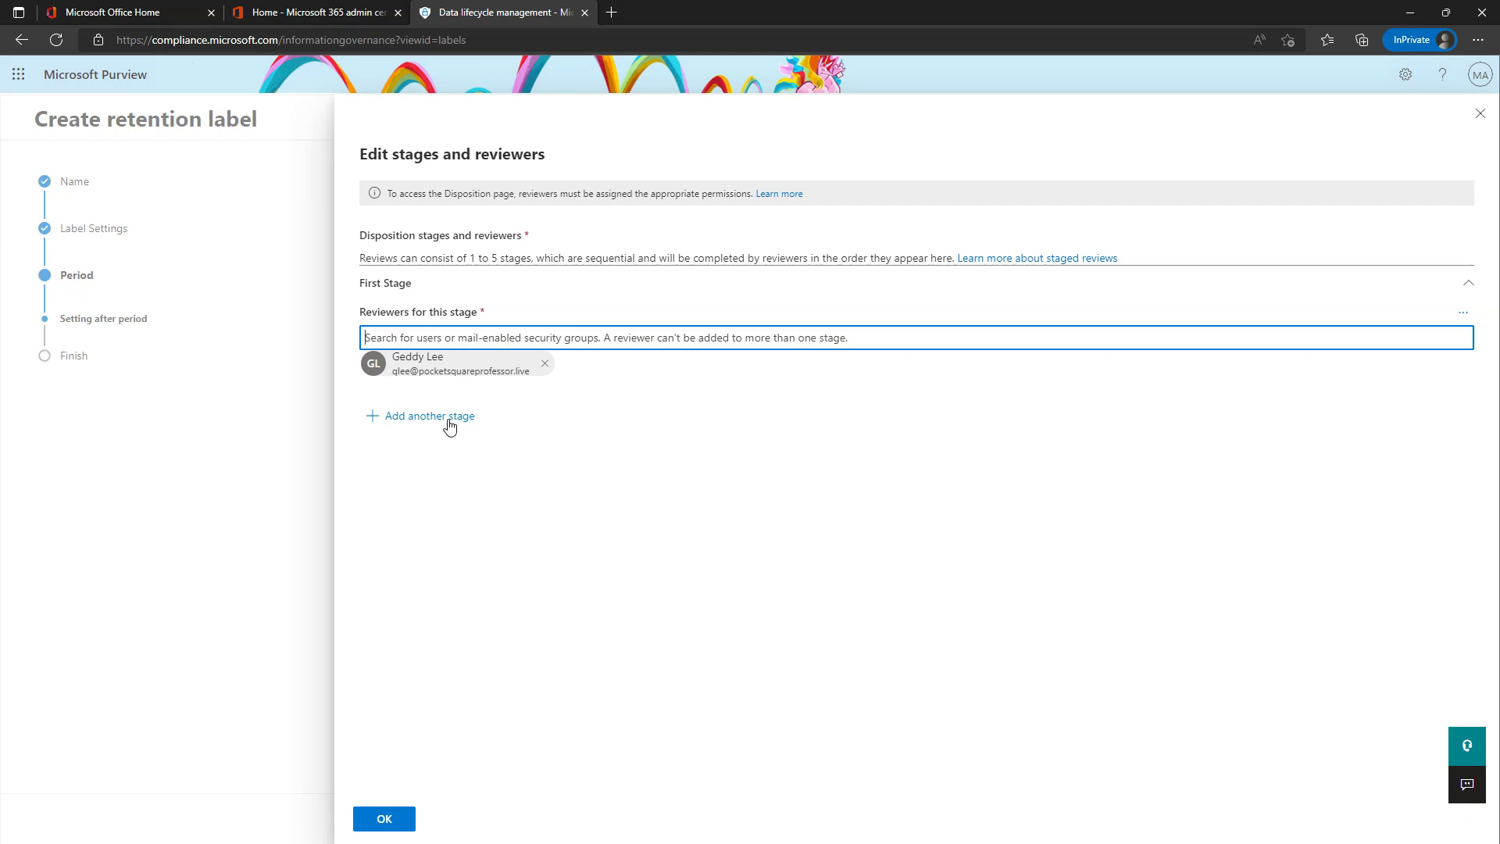
click(387, 815)
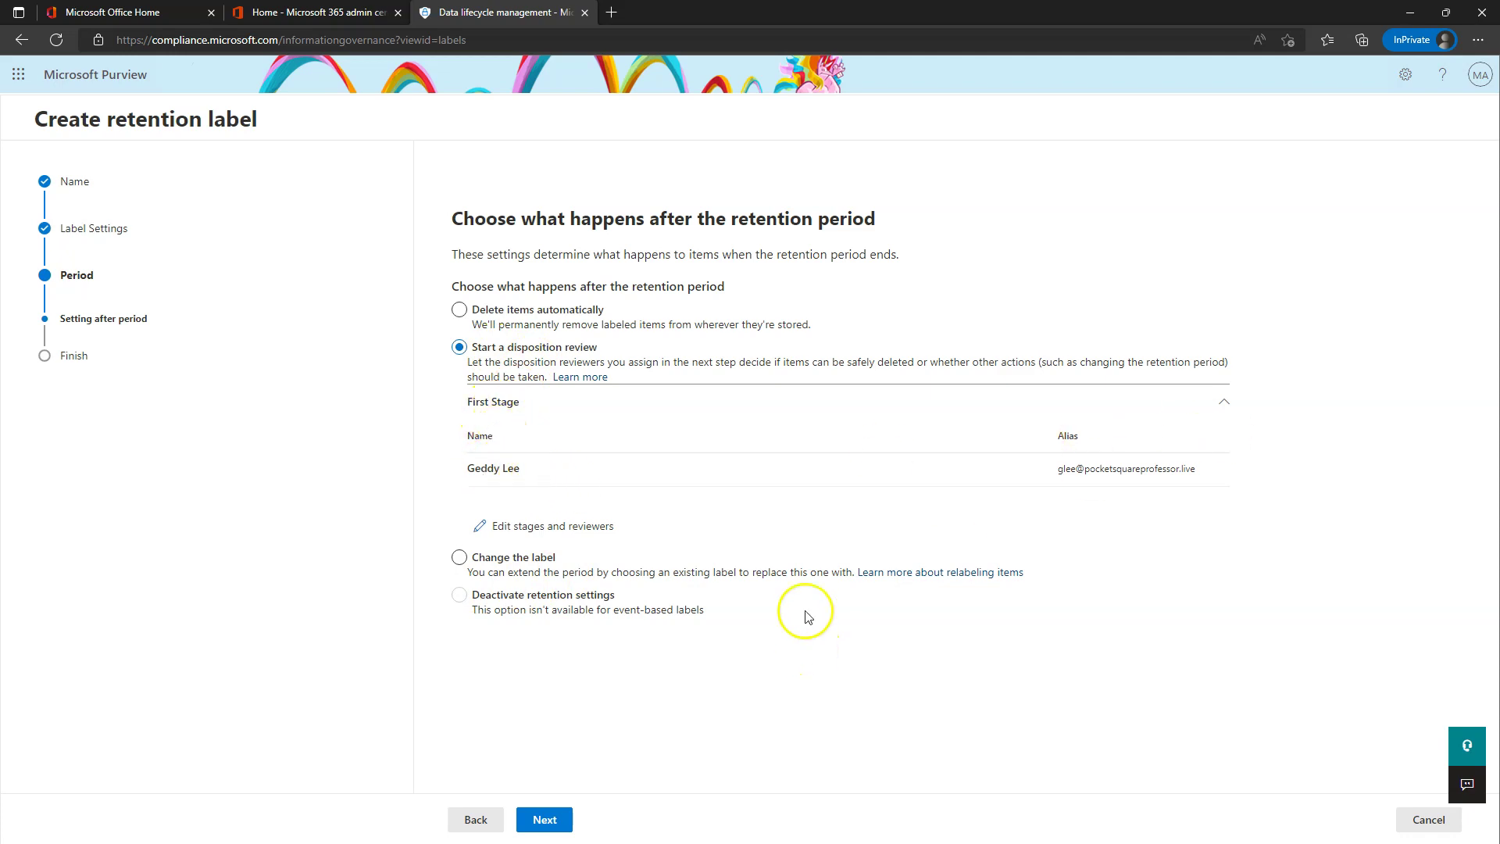
- Create the Keep for 10 Years label and finish with Do Nothing selected
click(547, 826)
click(548, 827)
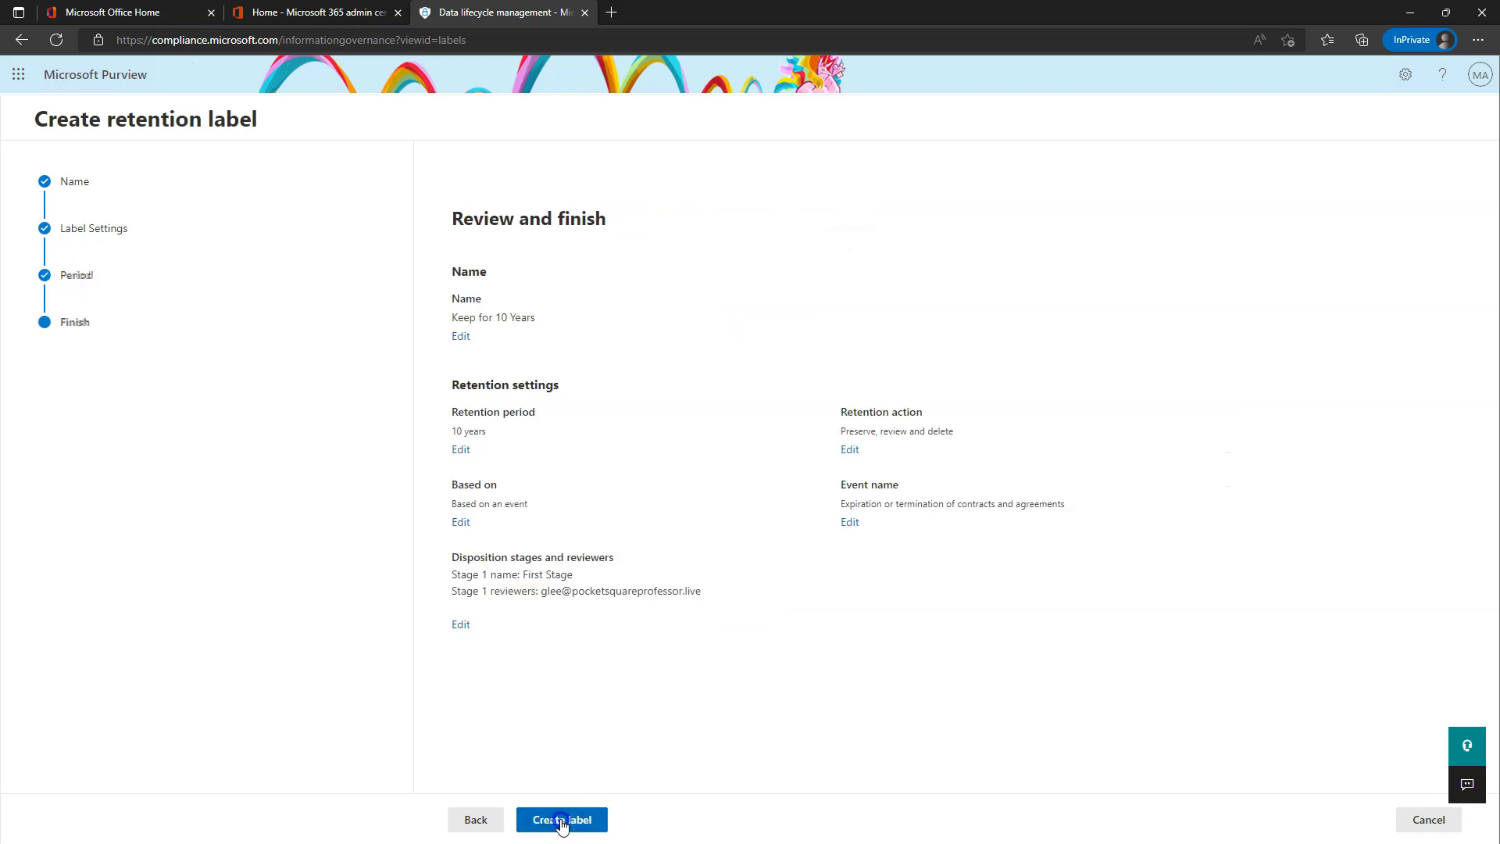
click(582, 820)
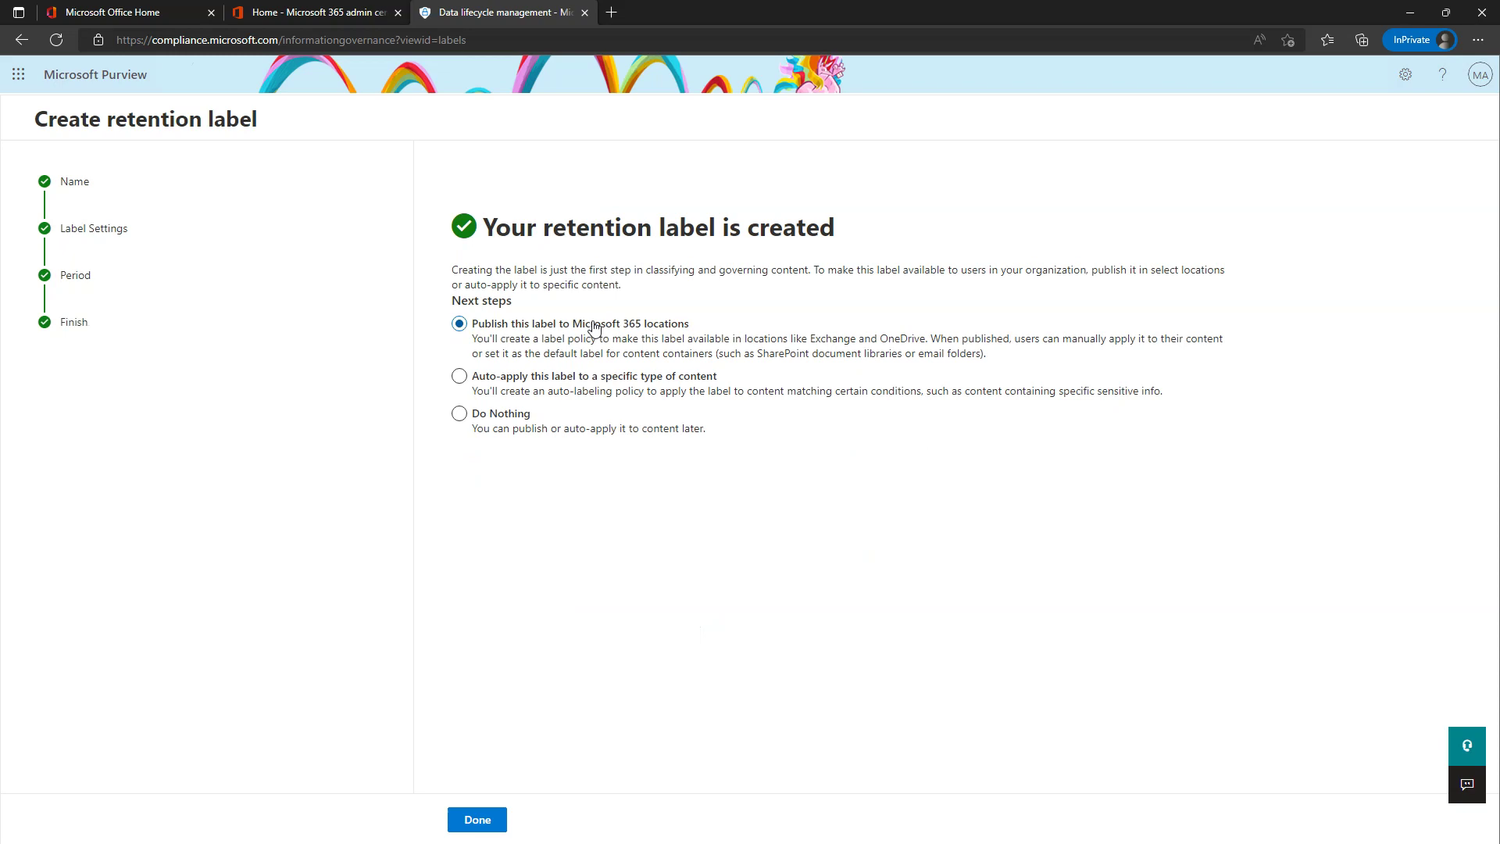
click(500, 414)
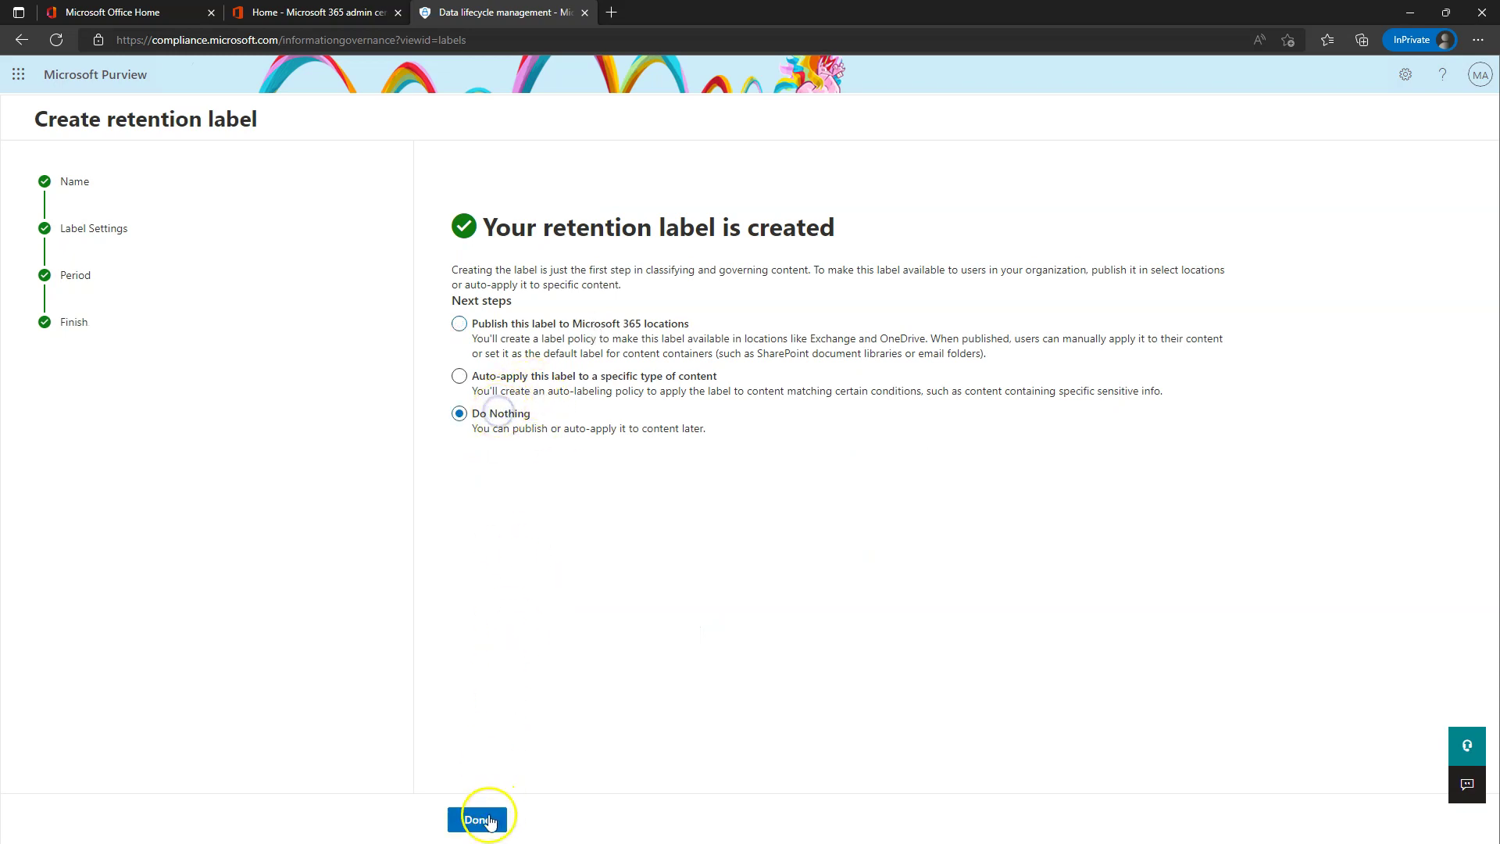
click(478, 820)
- Start a new retention label named 'Keep for 1 Year' that enforces actions after a set period
click(322, 275)
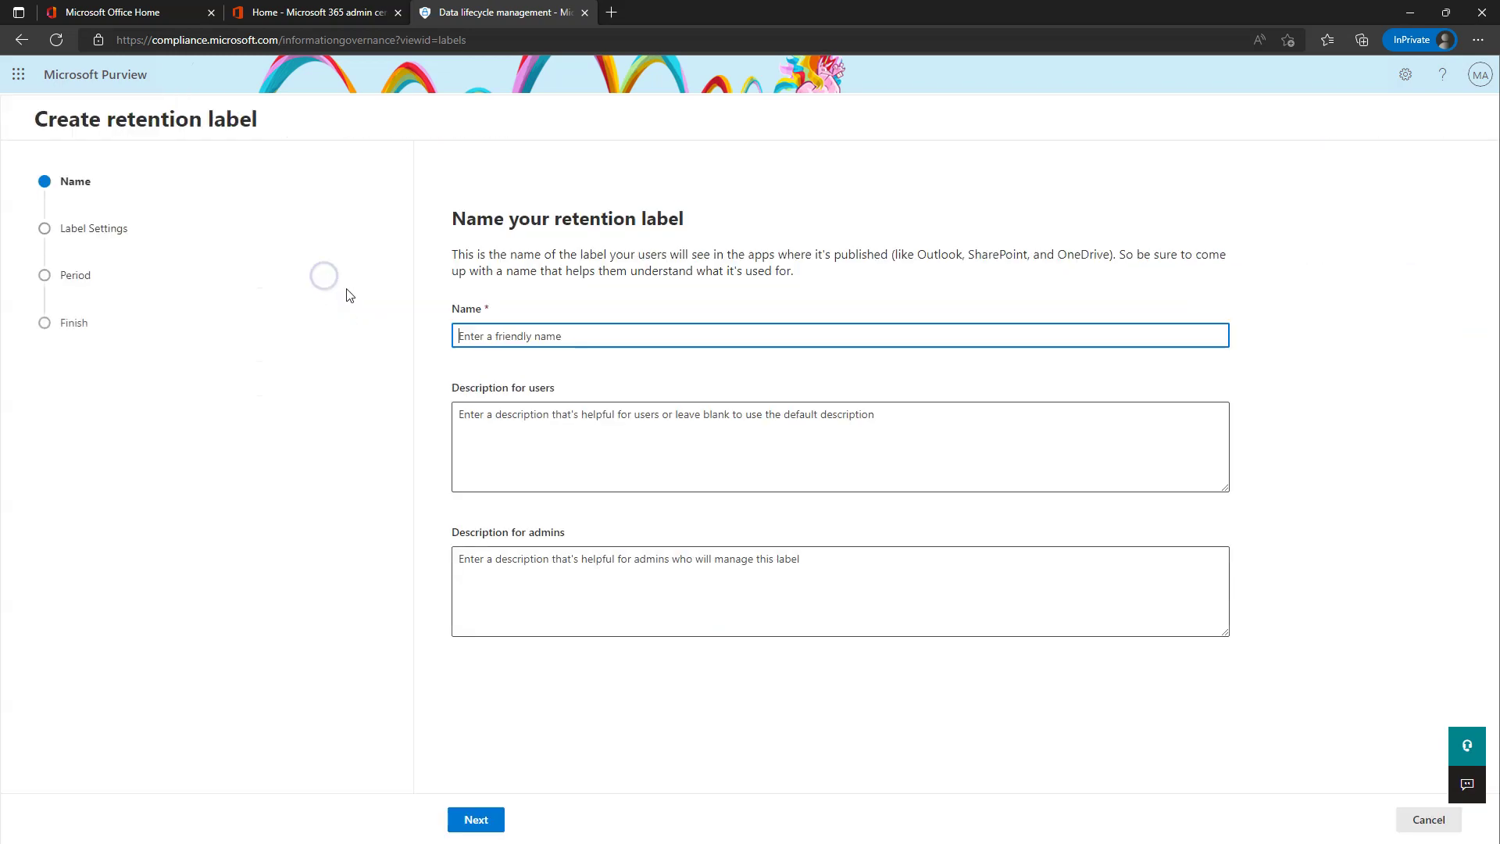
text(Kee)
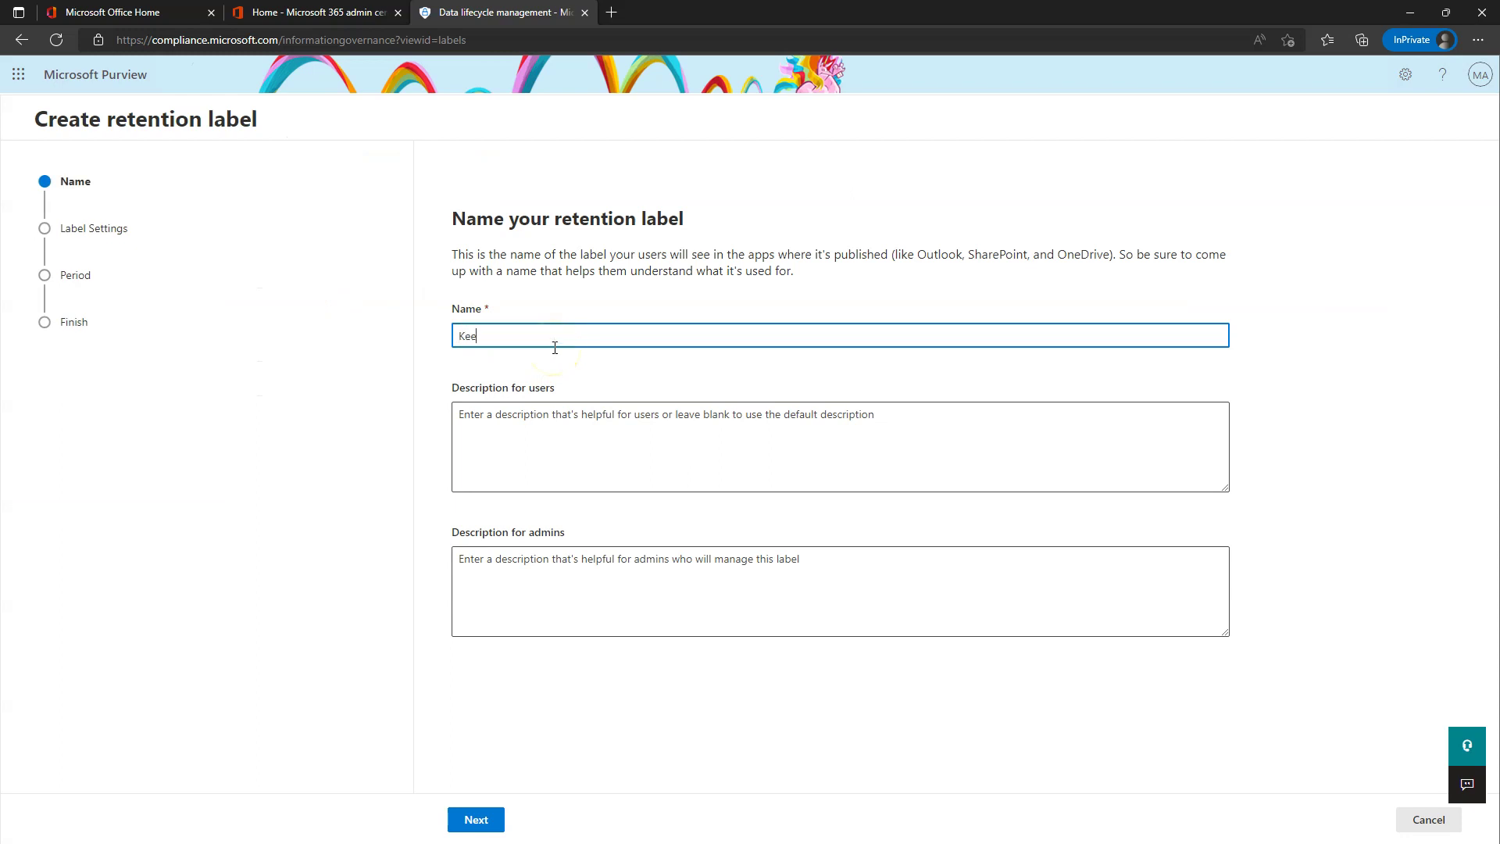
text(p for 1 Year)
click(477, 817)
click(511, 348)
click(459, 293)
click(551, 820)
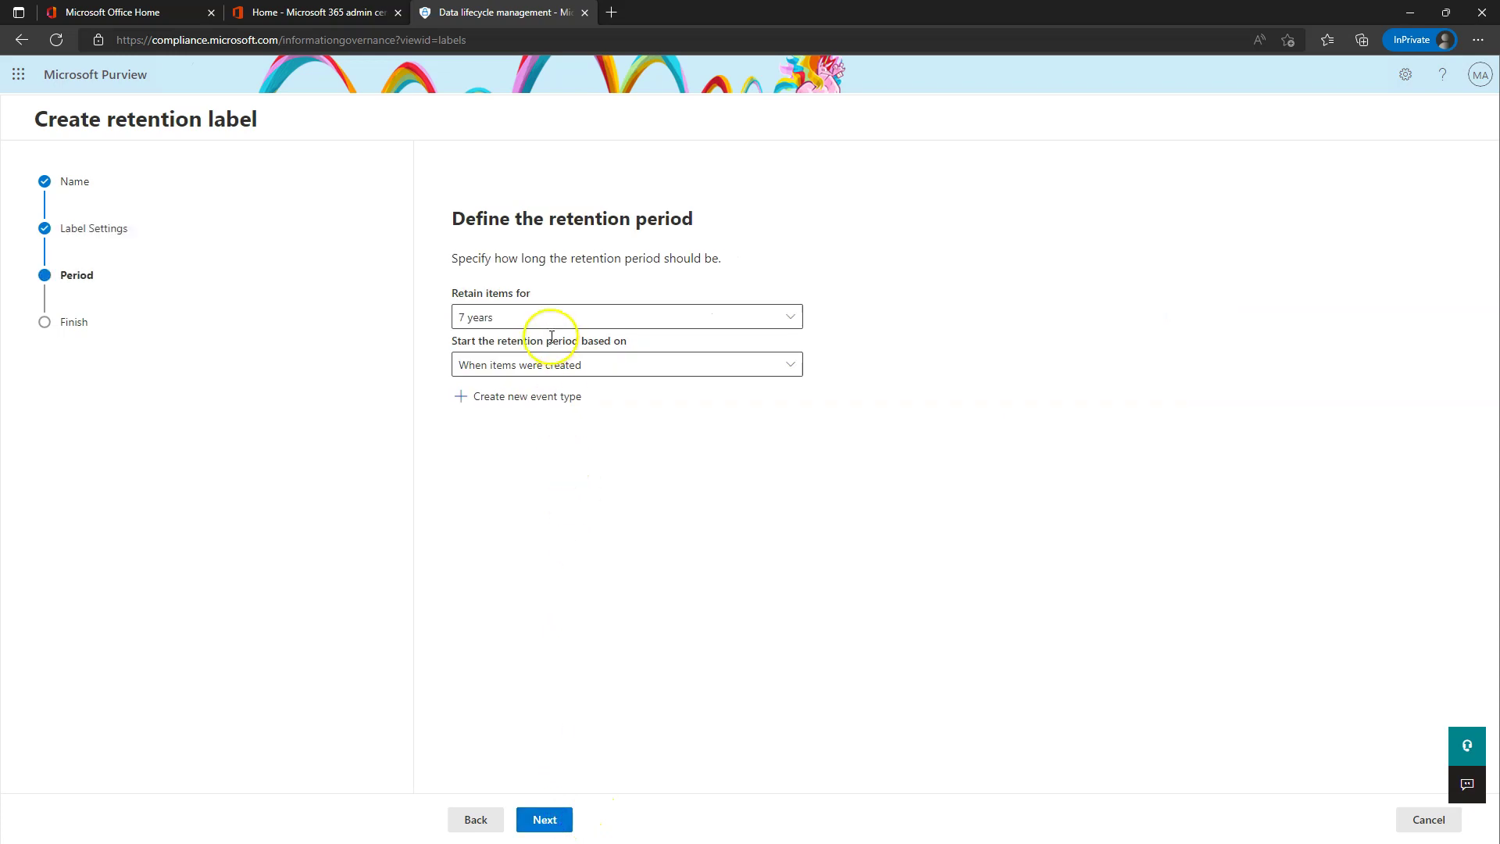
- Set a custom 1-year retention period with automatic deletion, and create the label without publishing
click(537, 317)
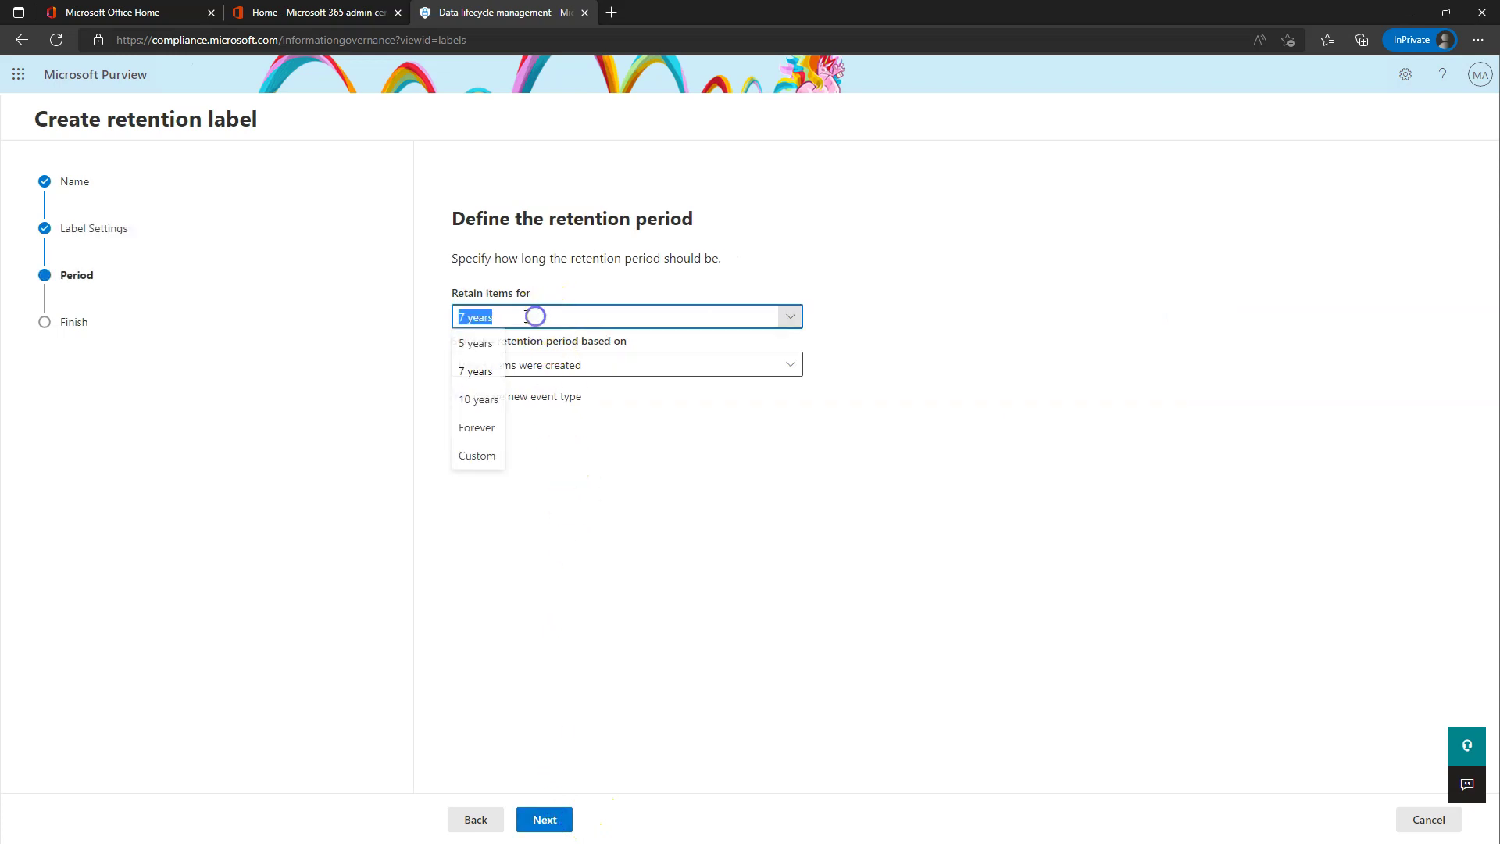
click(484, 465)
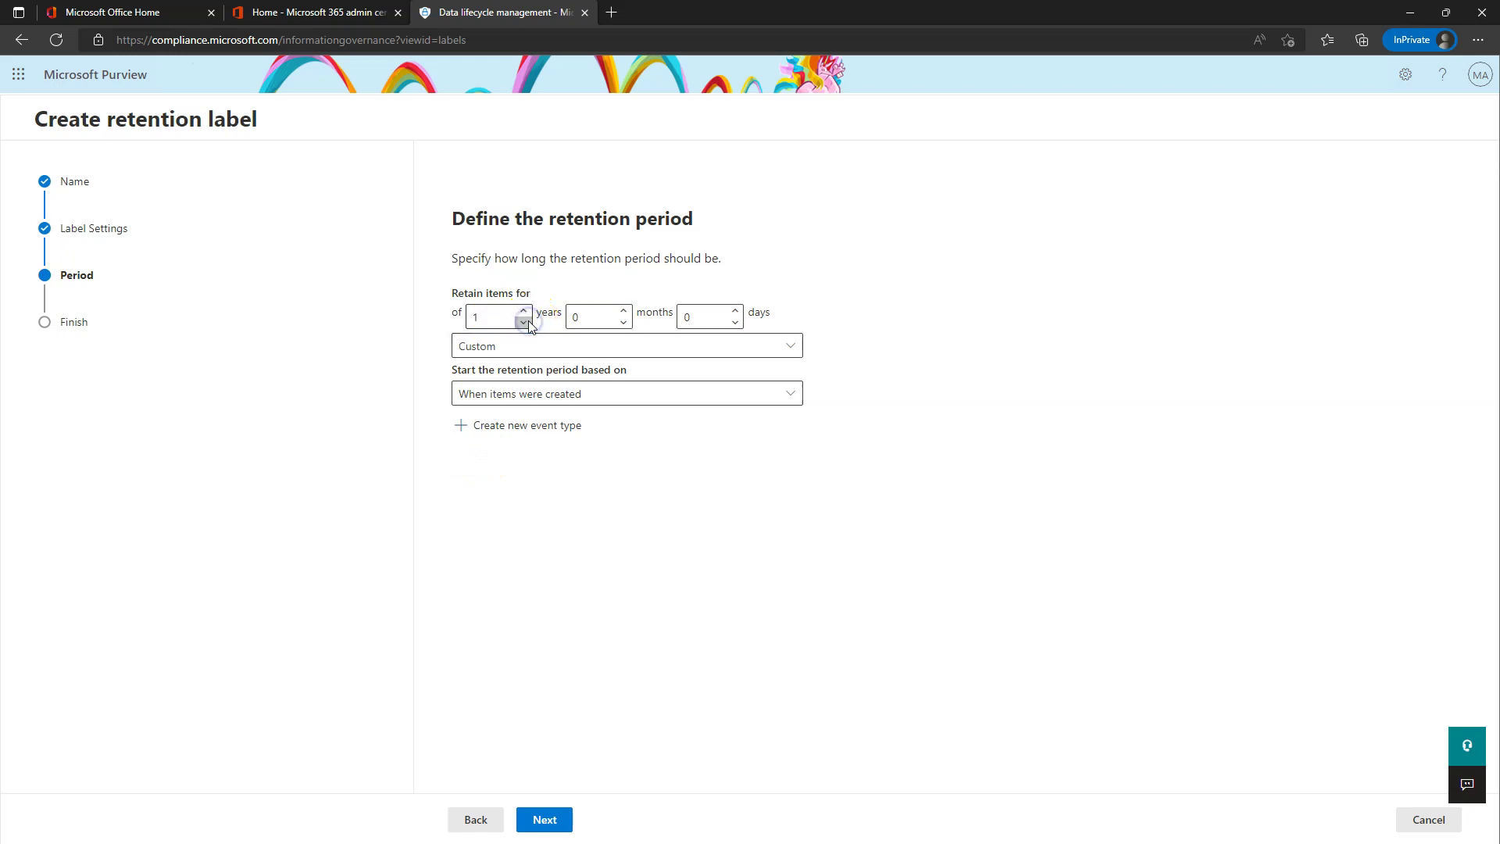
click(544, 819)
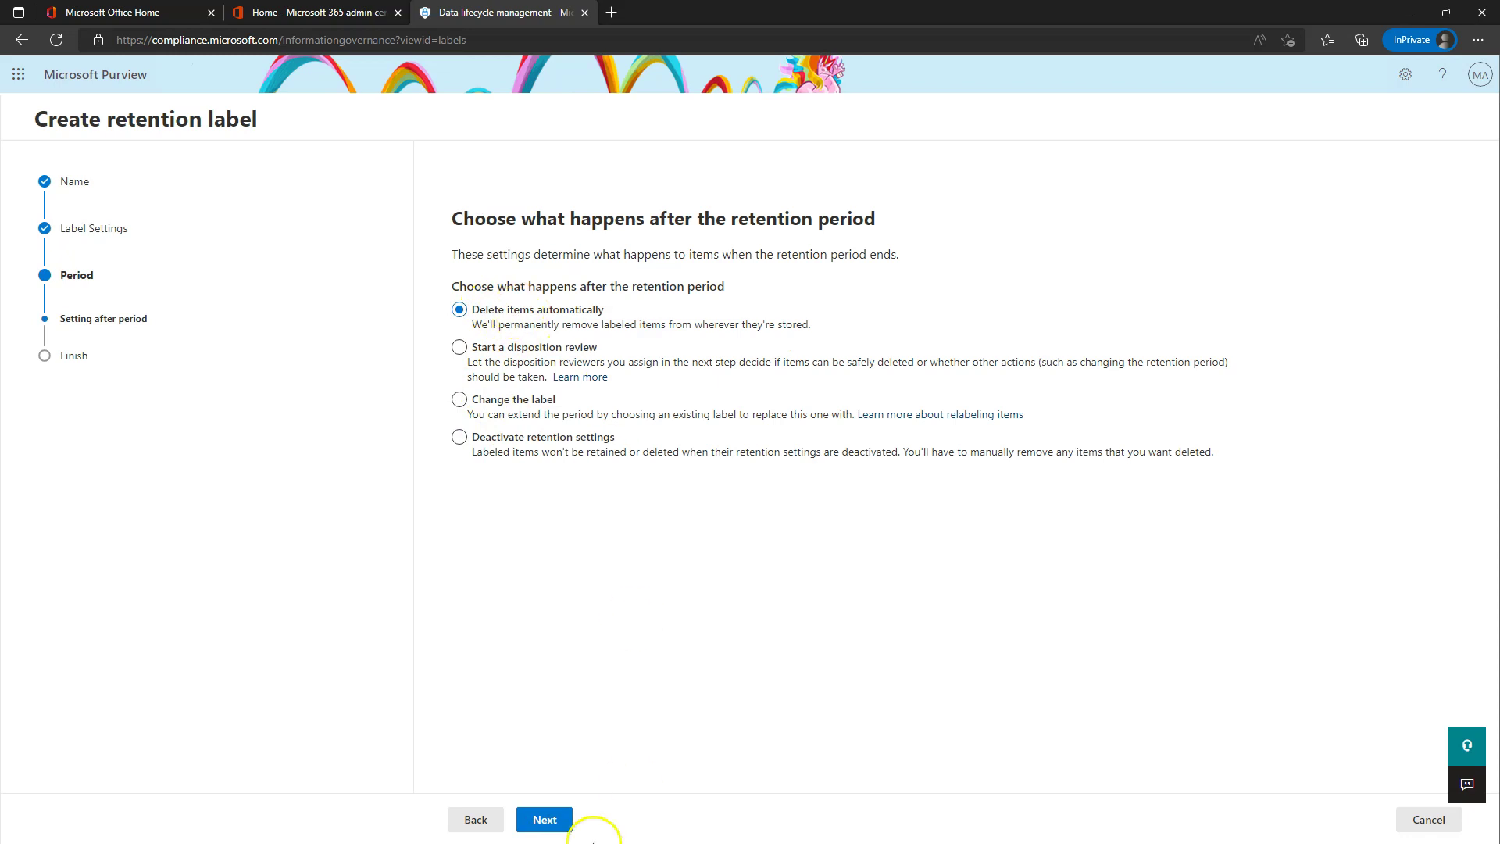
click(533, 447)
click(531, 313)
click(557, 817)
click(556, 817)
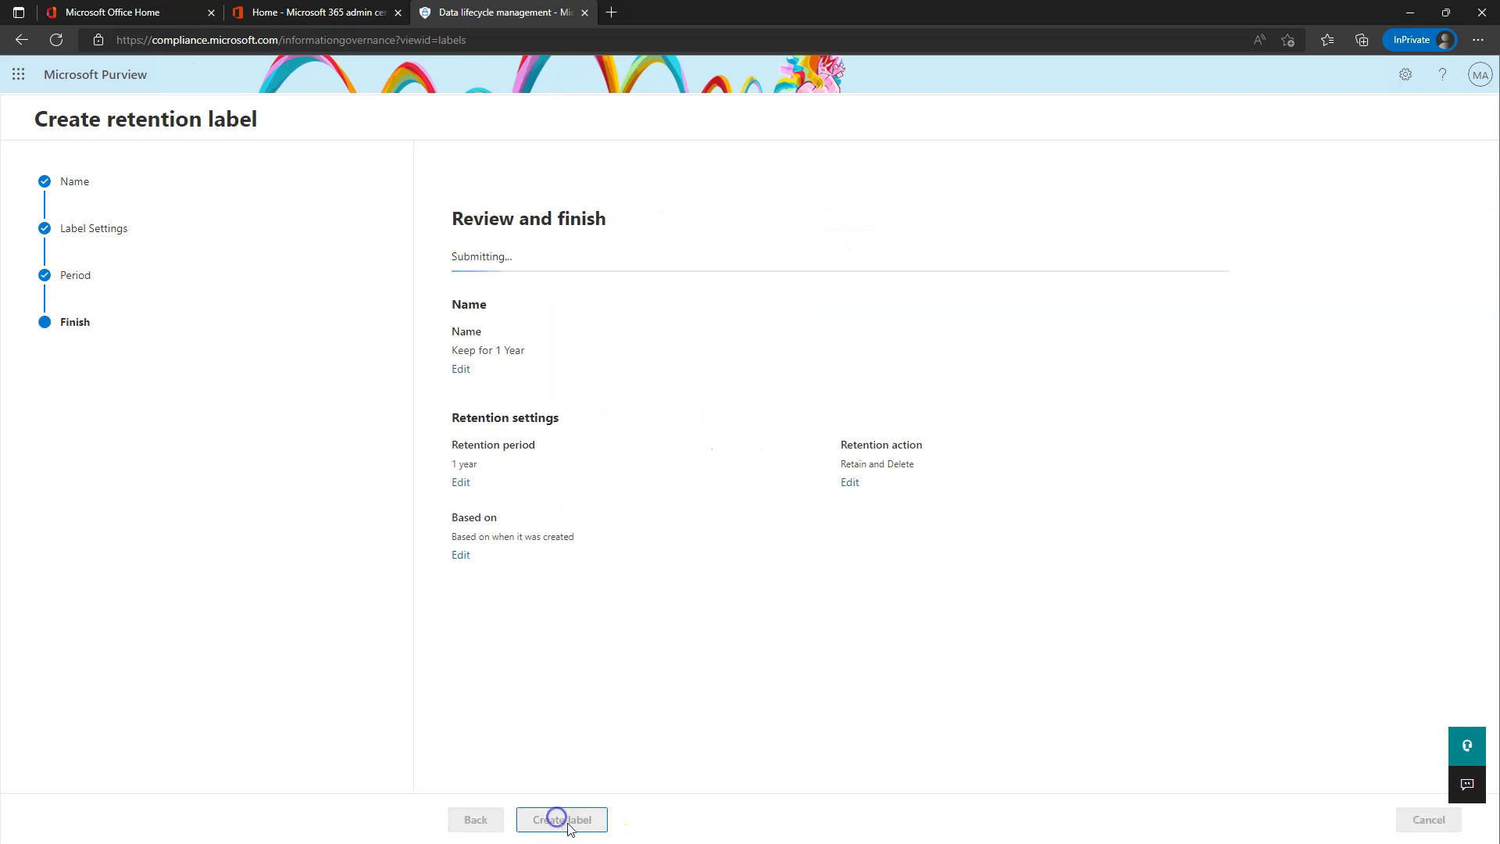
click(499, 412)
click(492, 828)
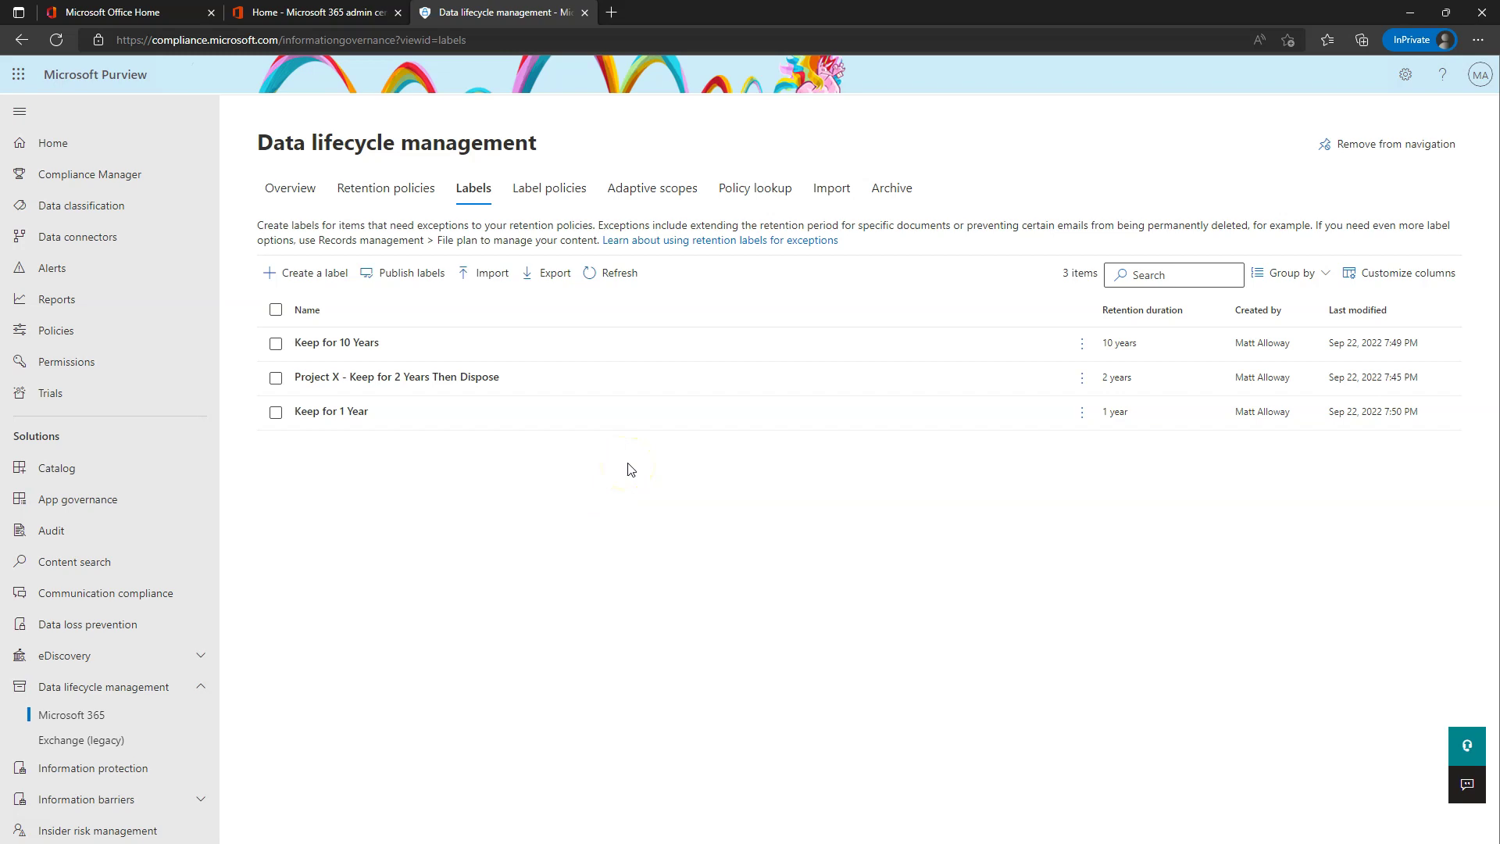
- Select the Keep for 10 Years and Keep for 1 Year labels, then view the empty Label policies list
click(319, 393)
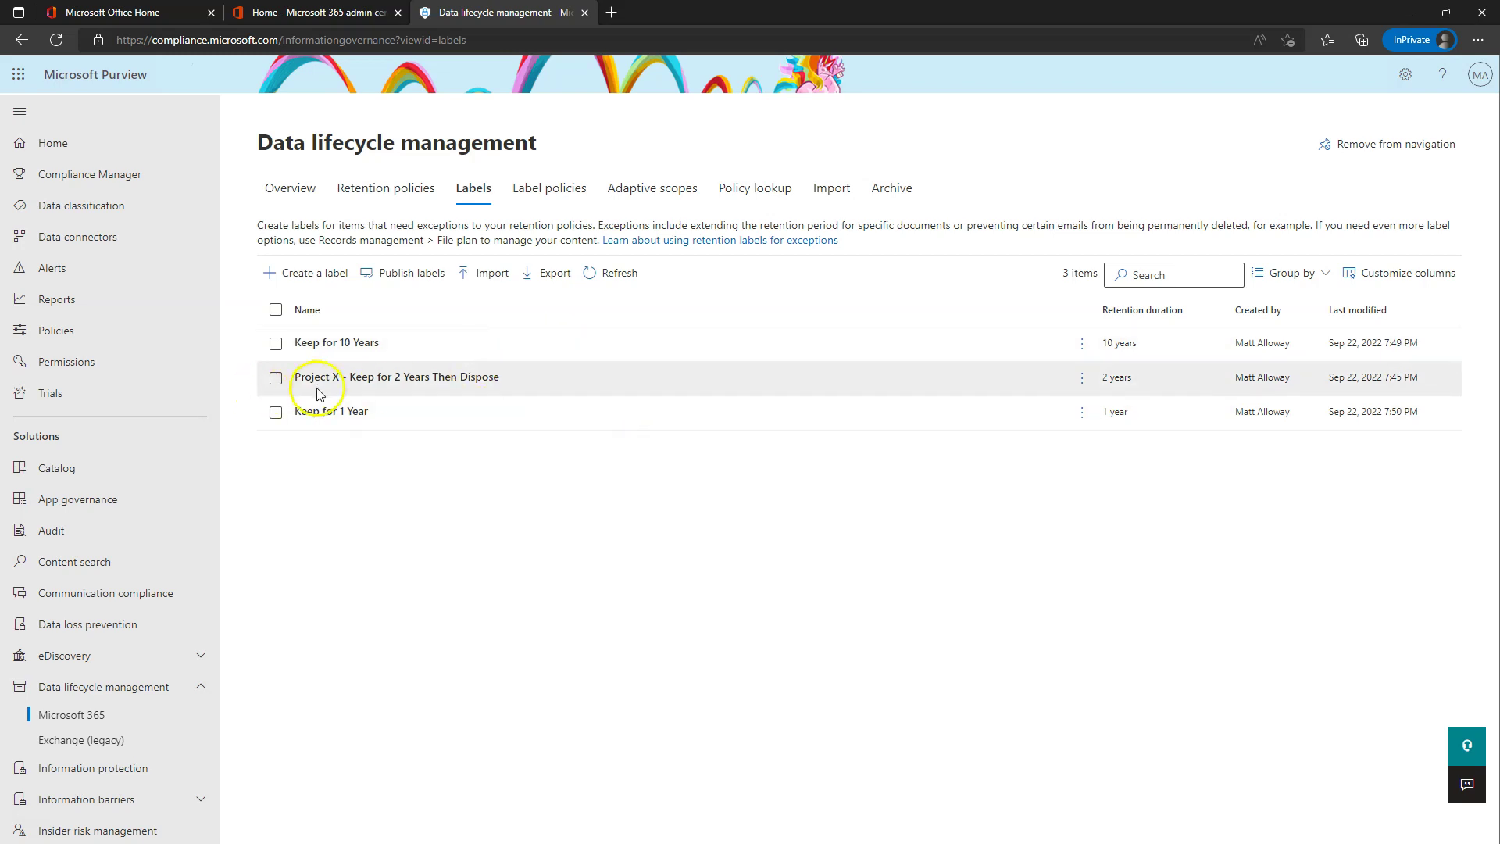
click(276, 344)
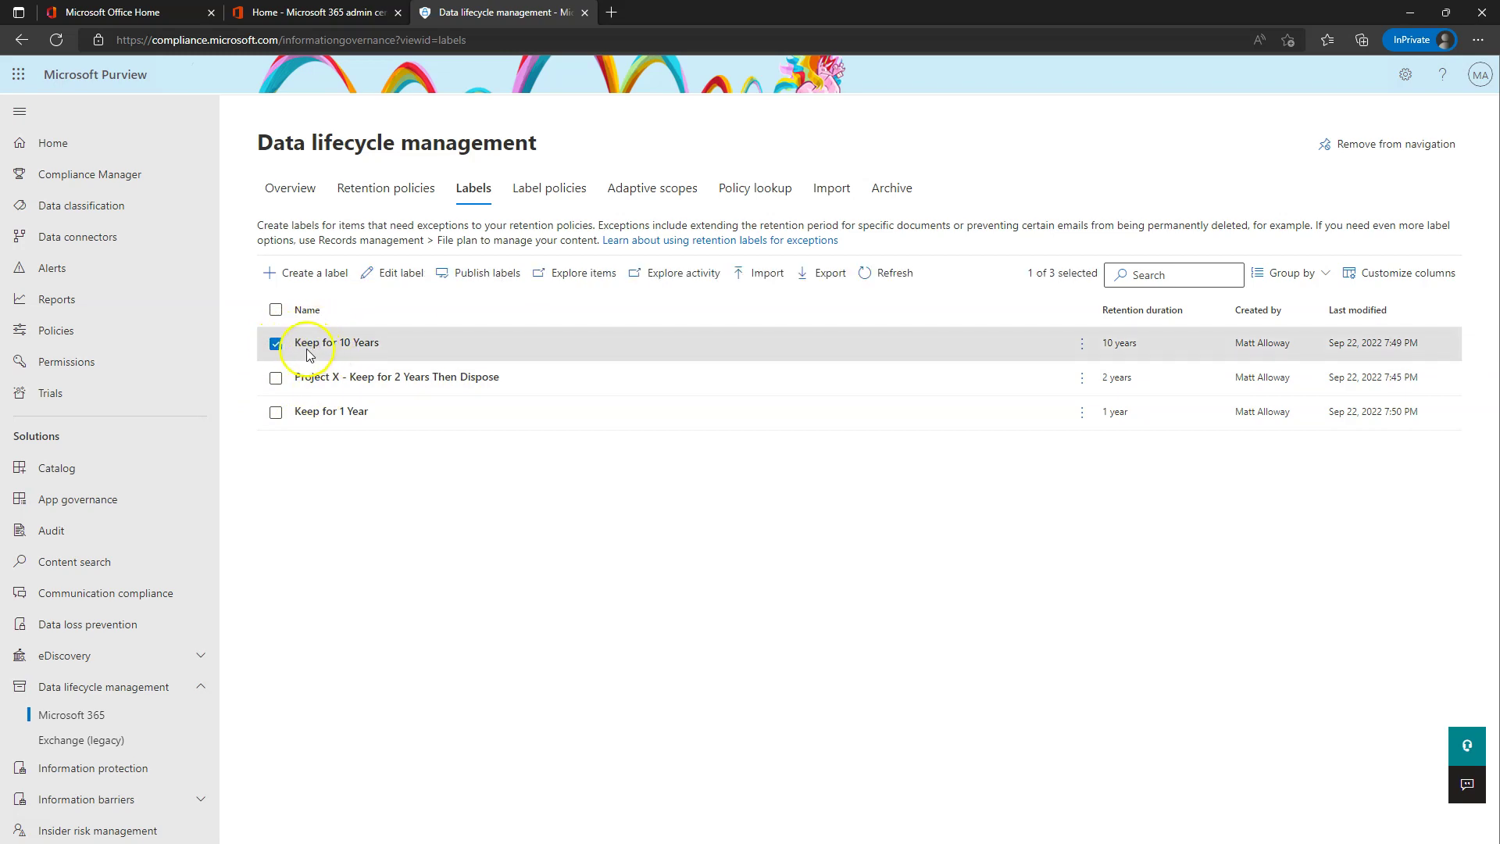
click(276, 416)
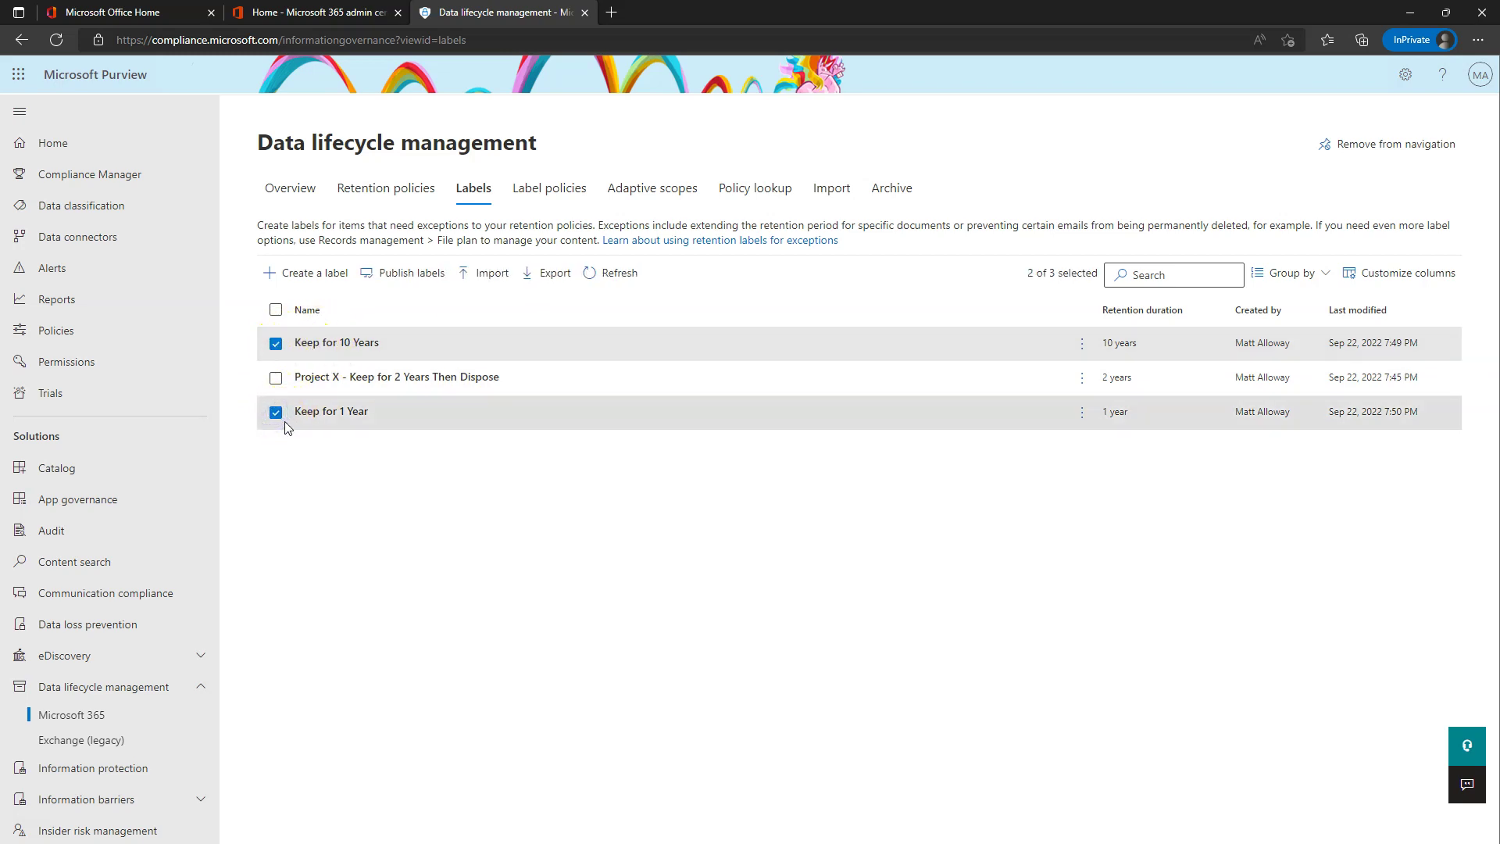
click(346, 311)
click(542, 199)
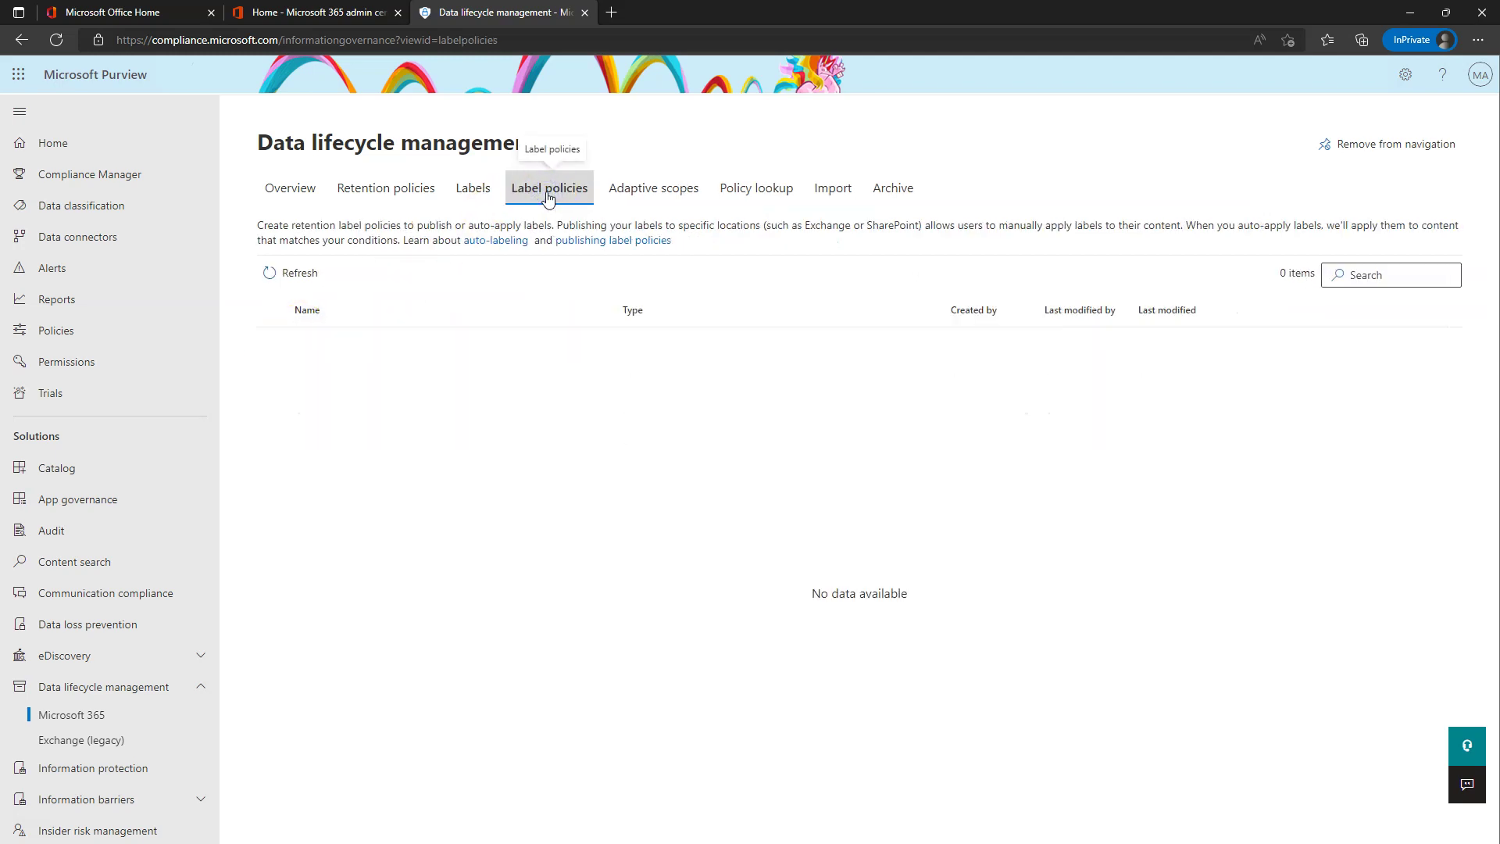
click(474, 189)
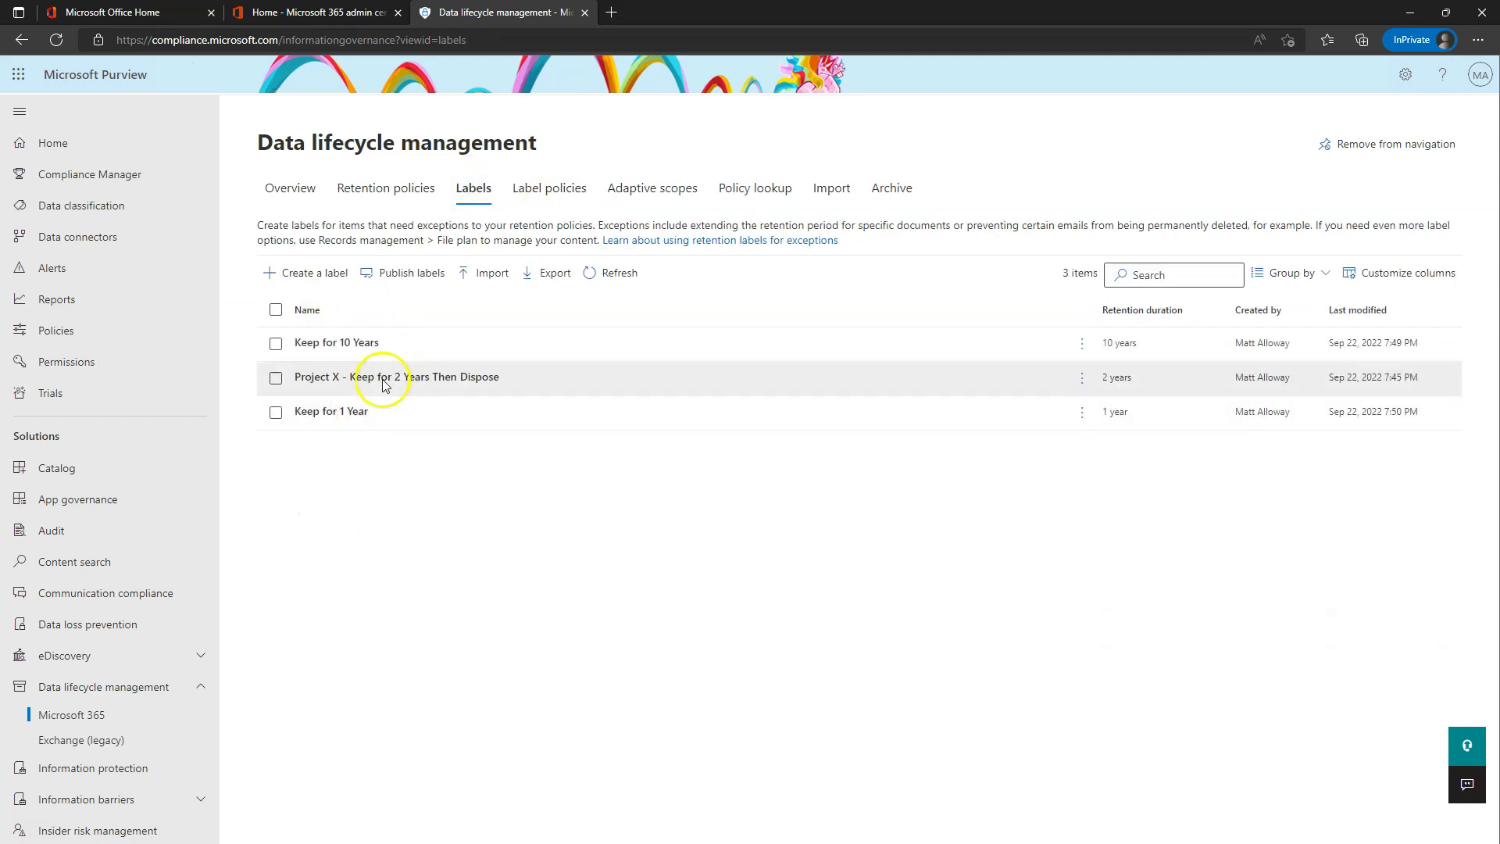
click(552, 189)
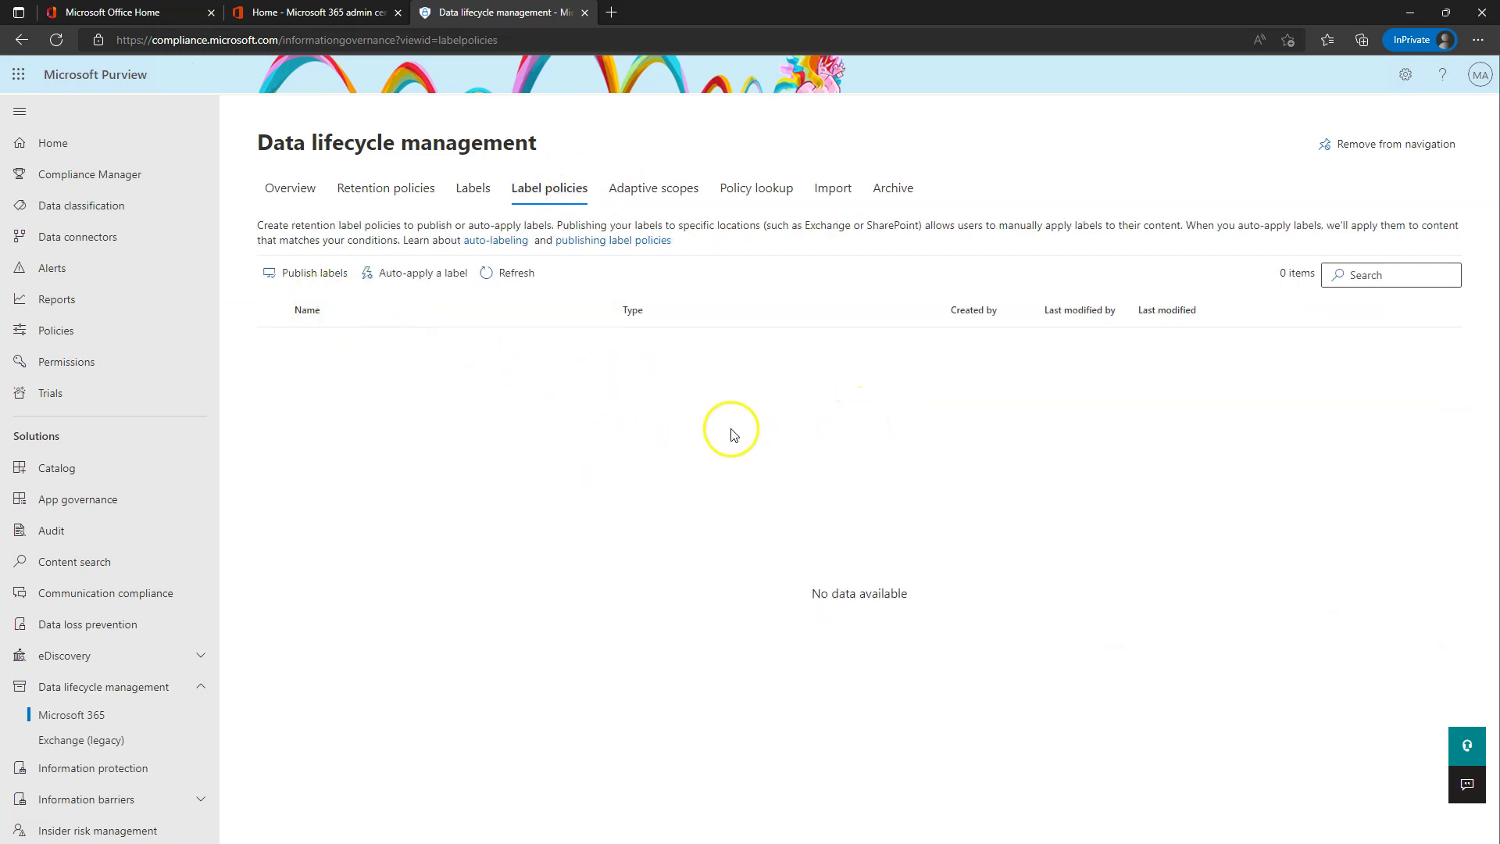
- Start a publishing policy with the Keep for 10 Years and Keep for 1 Year labels
click(312, 280)
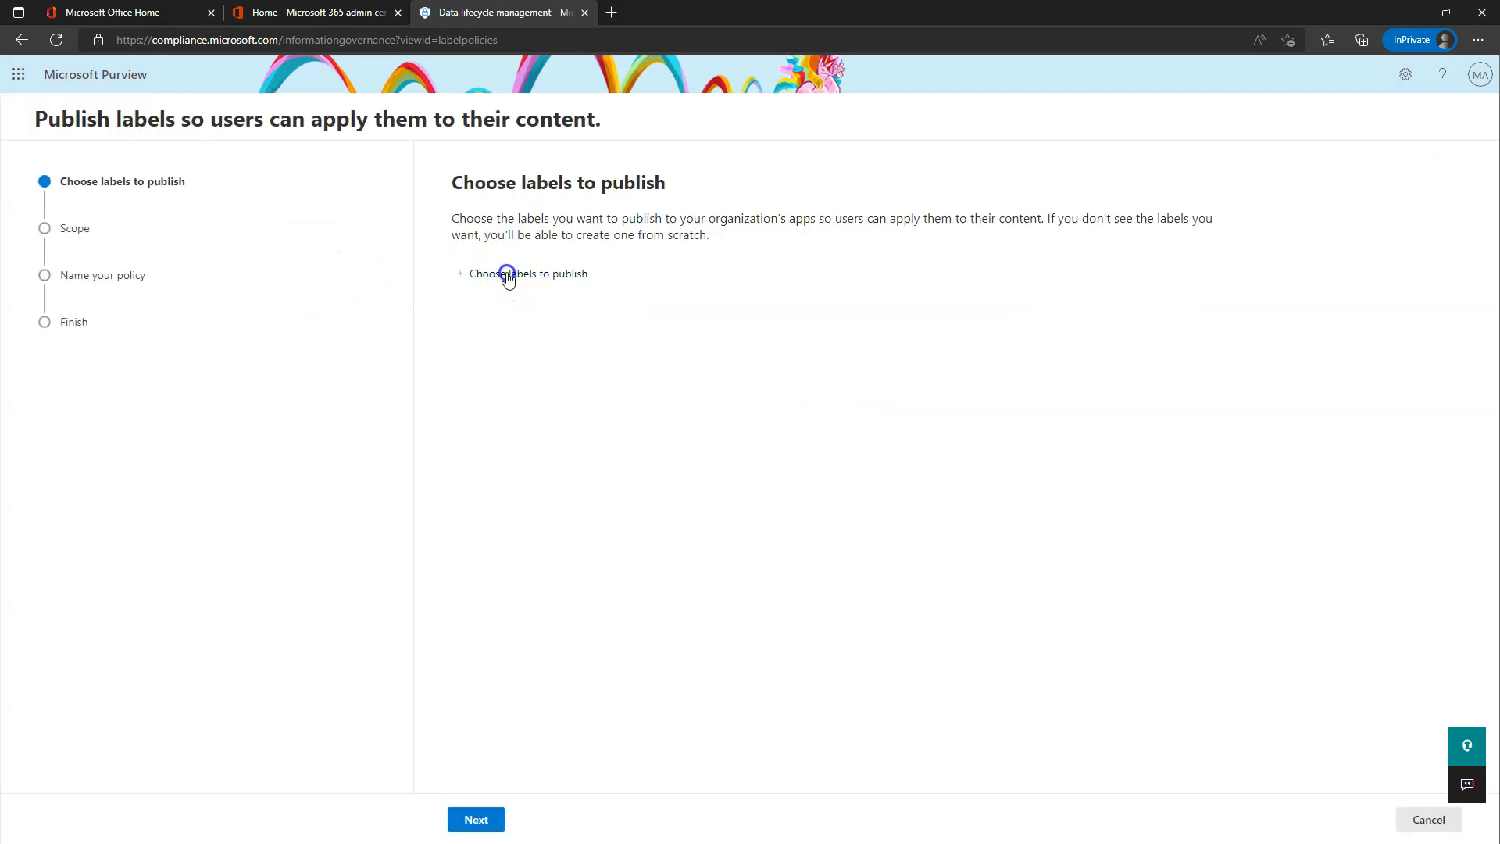
click(508, 275)
click(1076, 313)
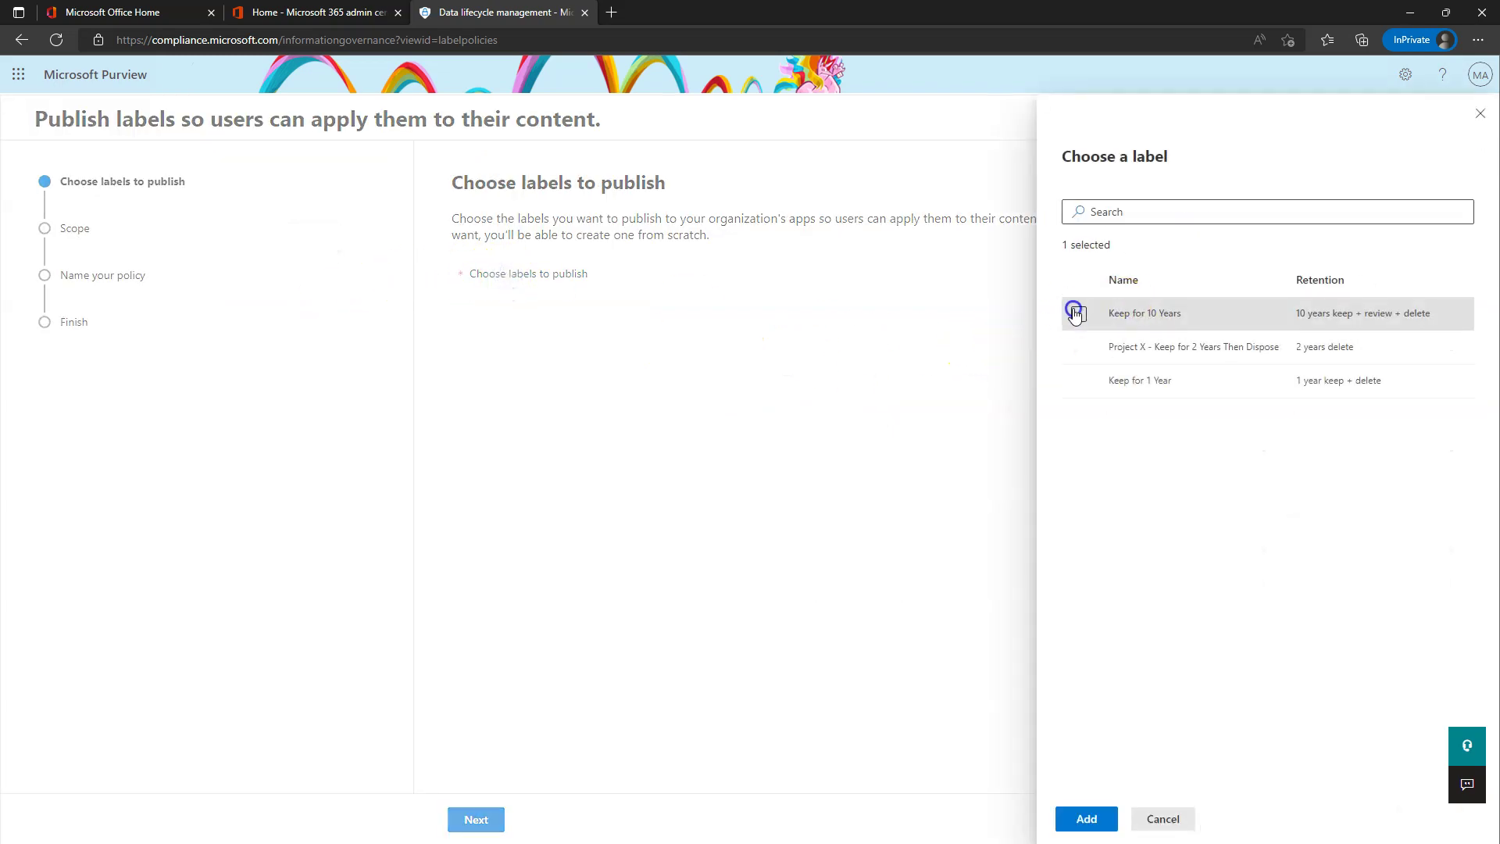
click(1078, 380)
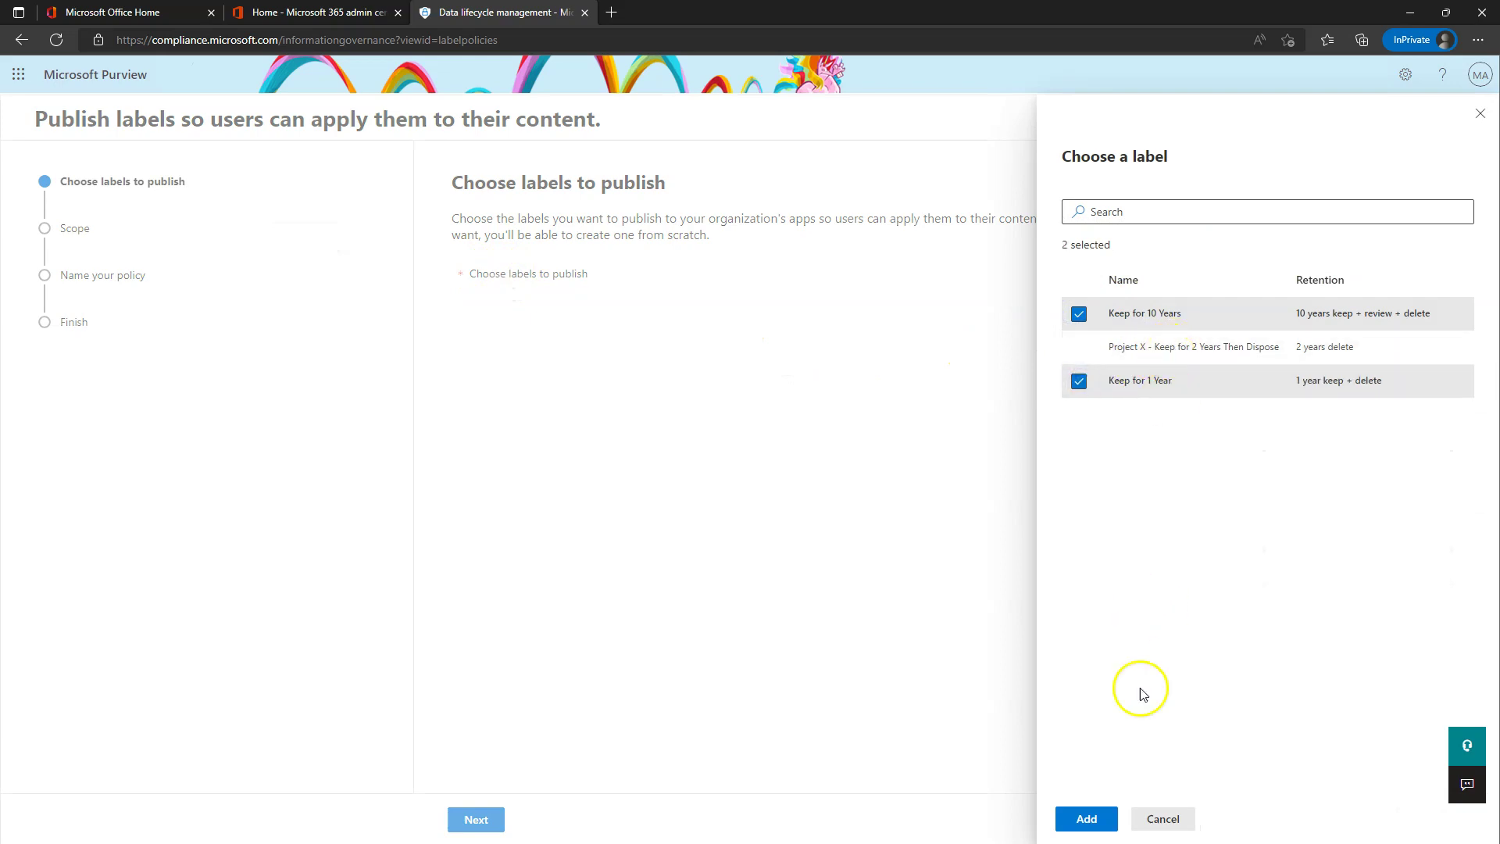
click(1091, 812)
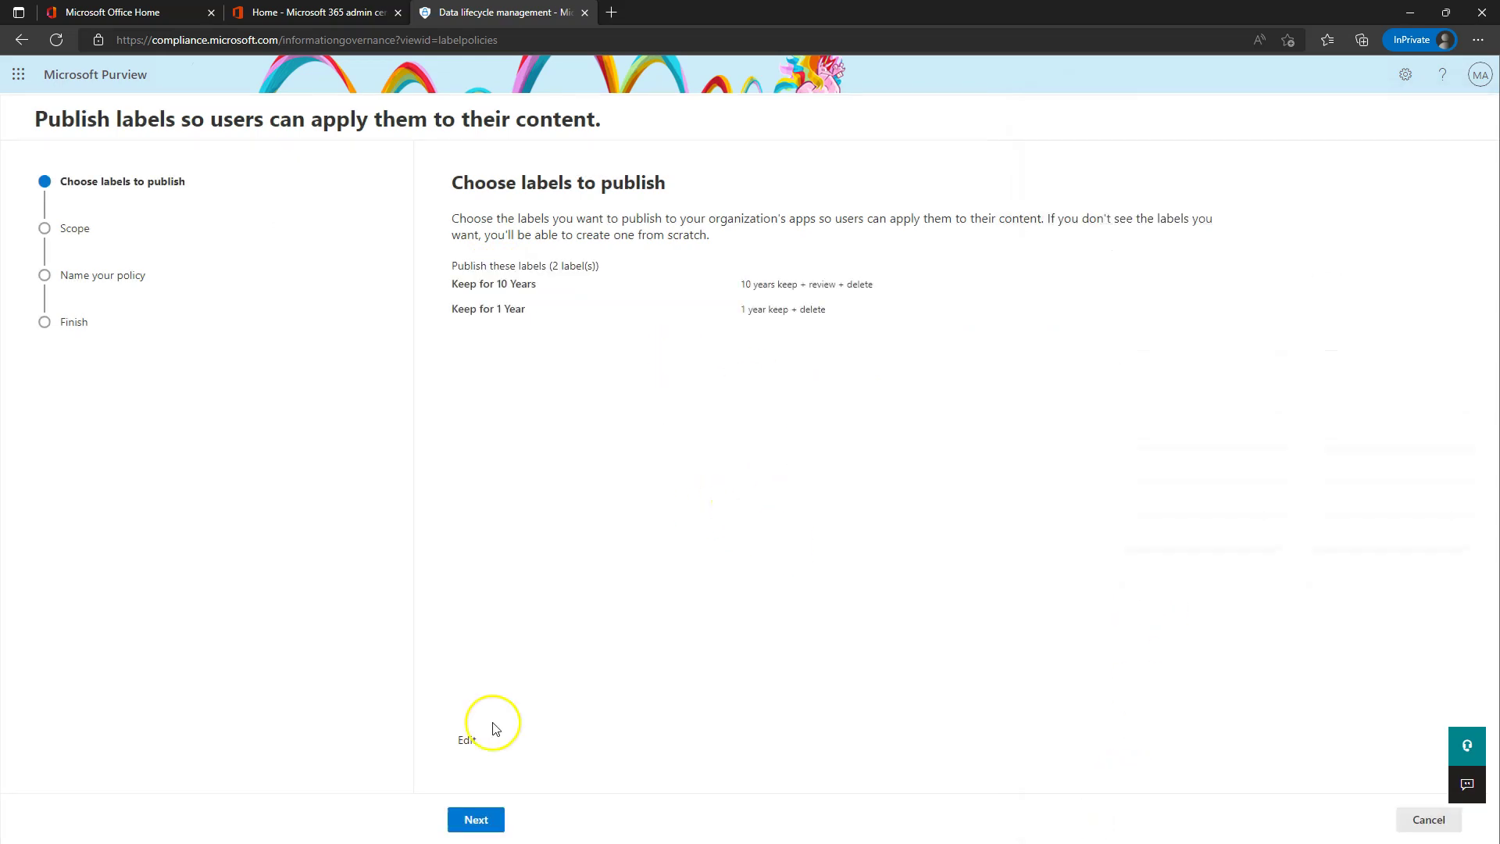
click(476, 820)
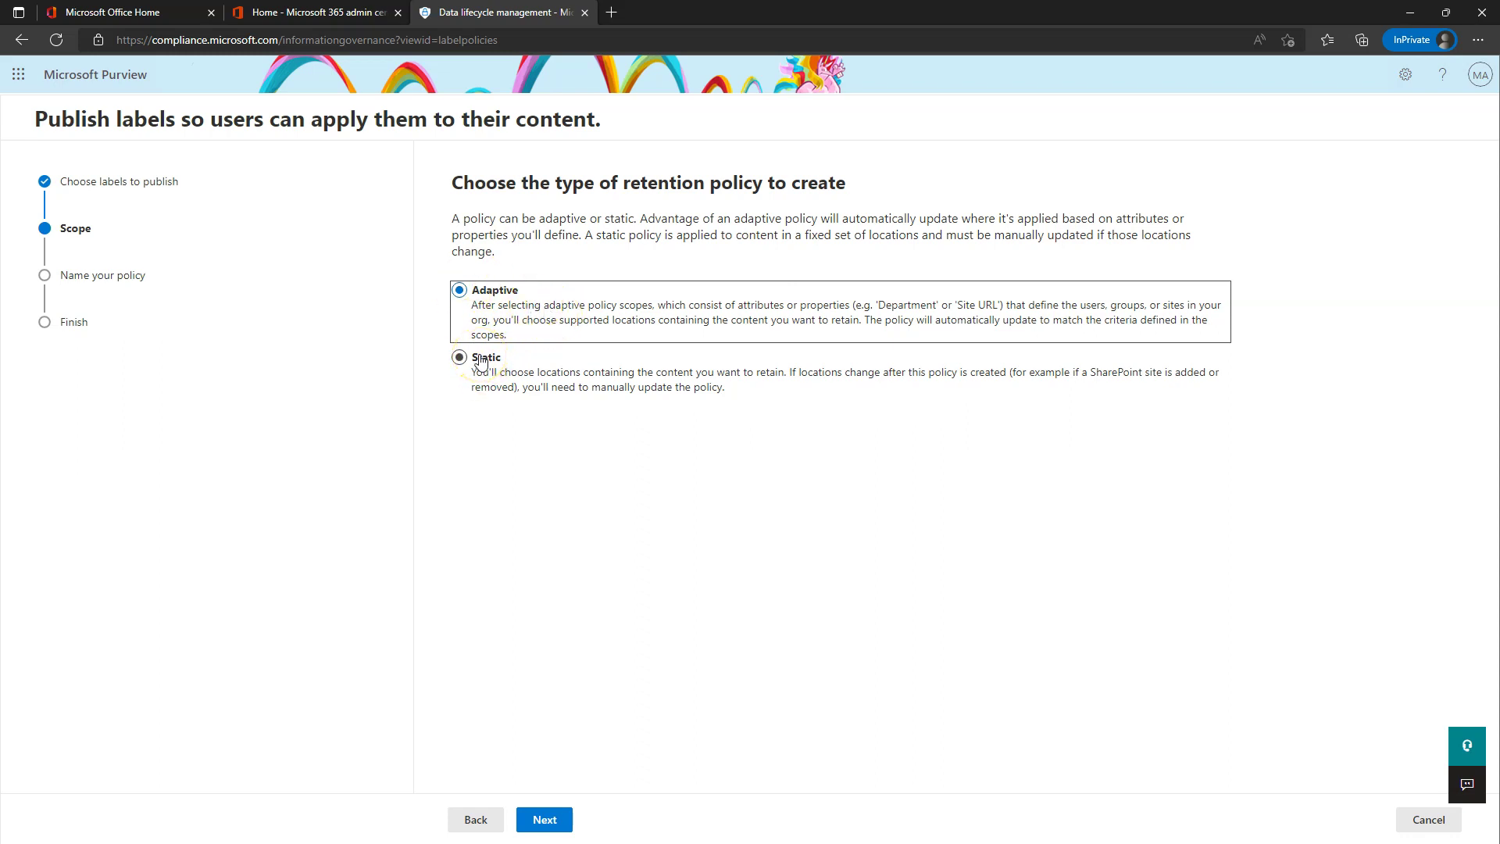
- Make the policy static for all locations and name it 'PSP-Retention Labels'
click(480, 359)
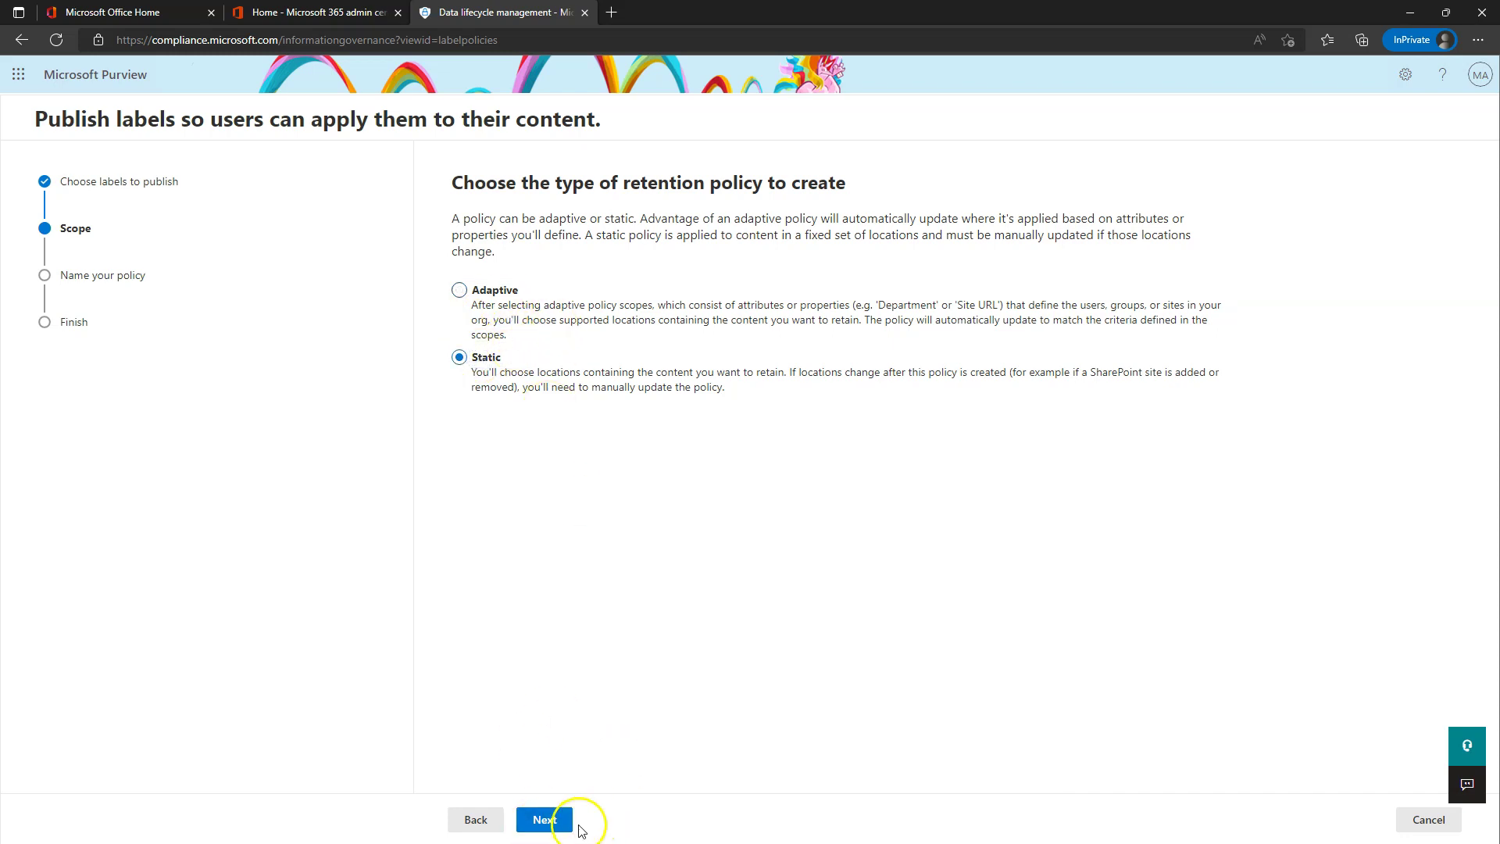
click(545, 819)
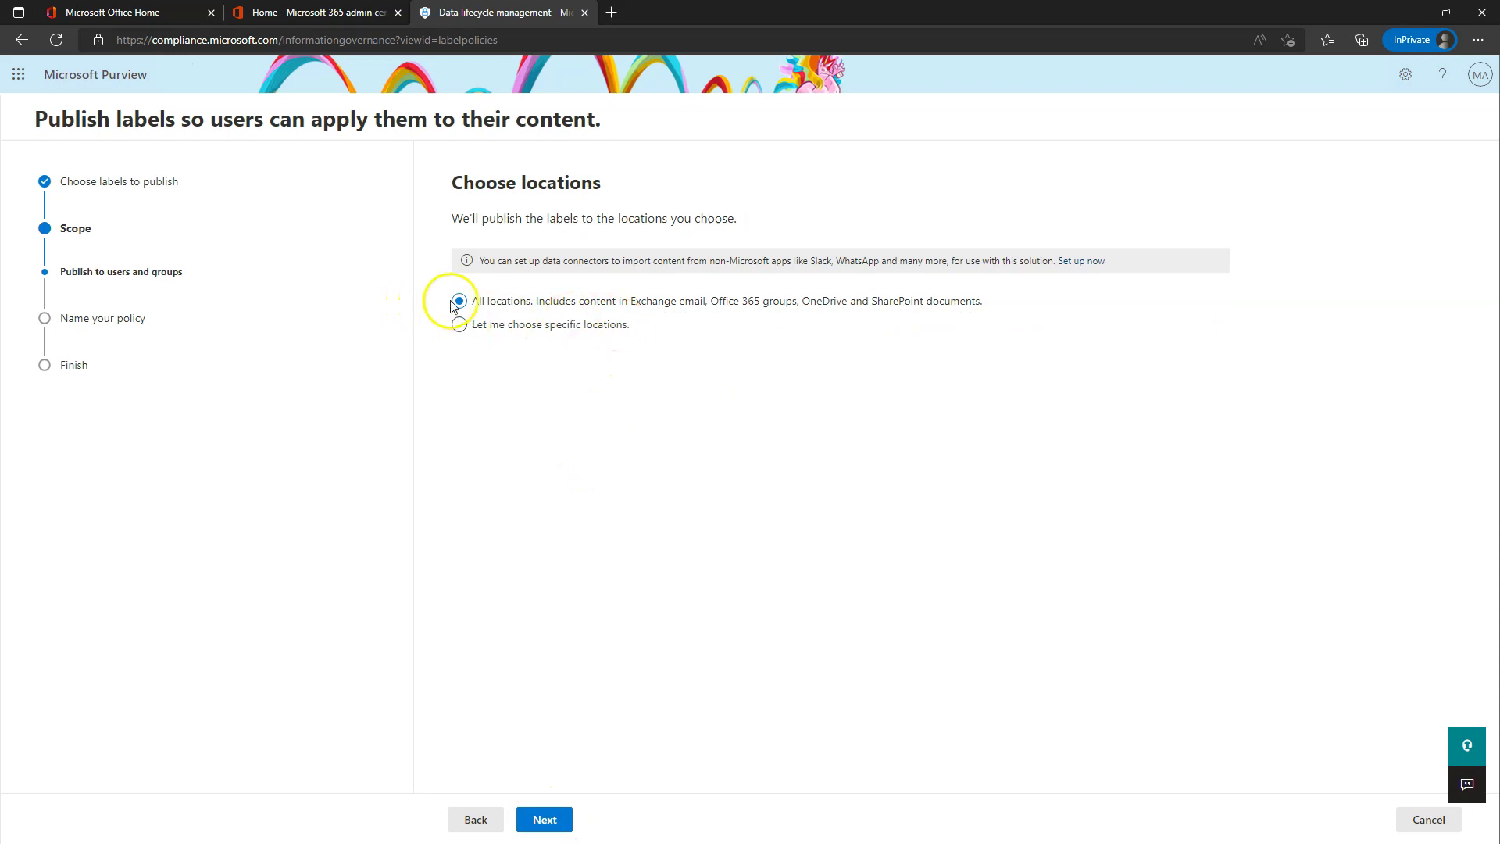
click(561, 325)
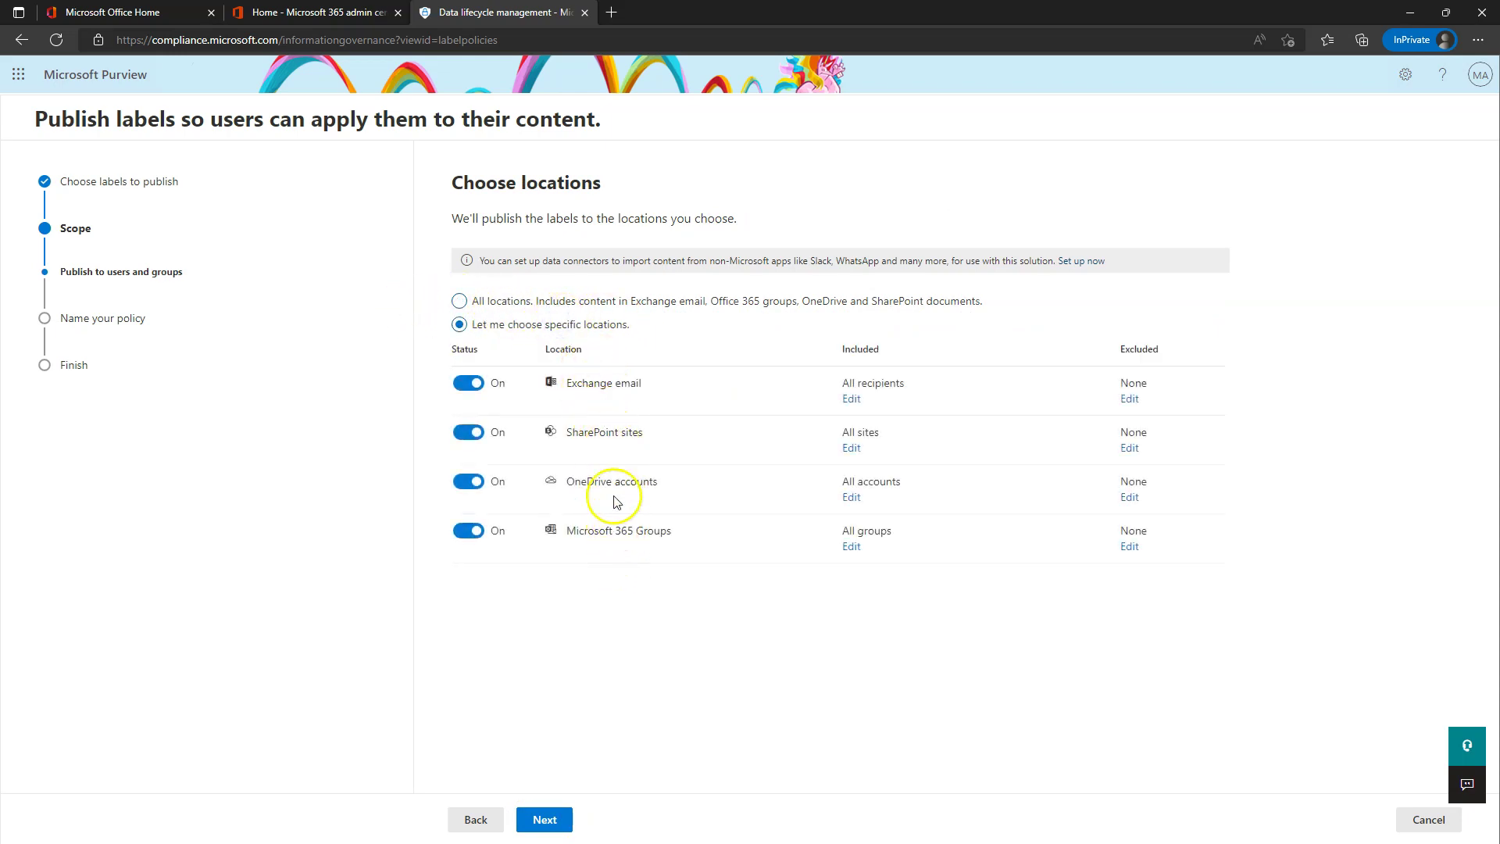
click(500, 301)
click(538, 818)
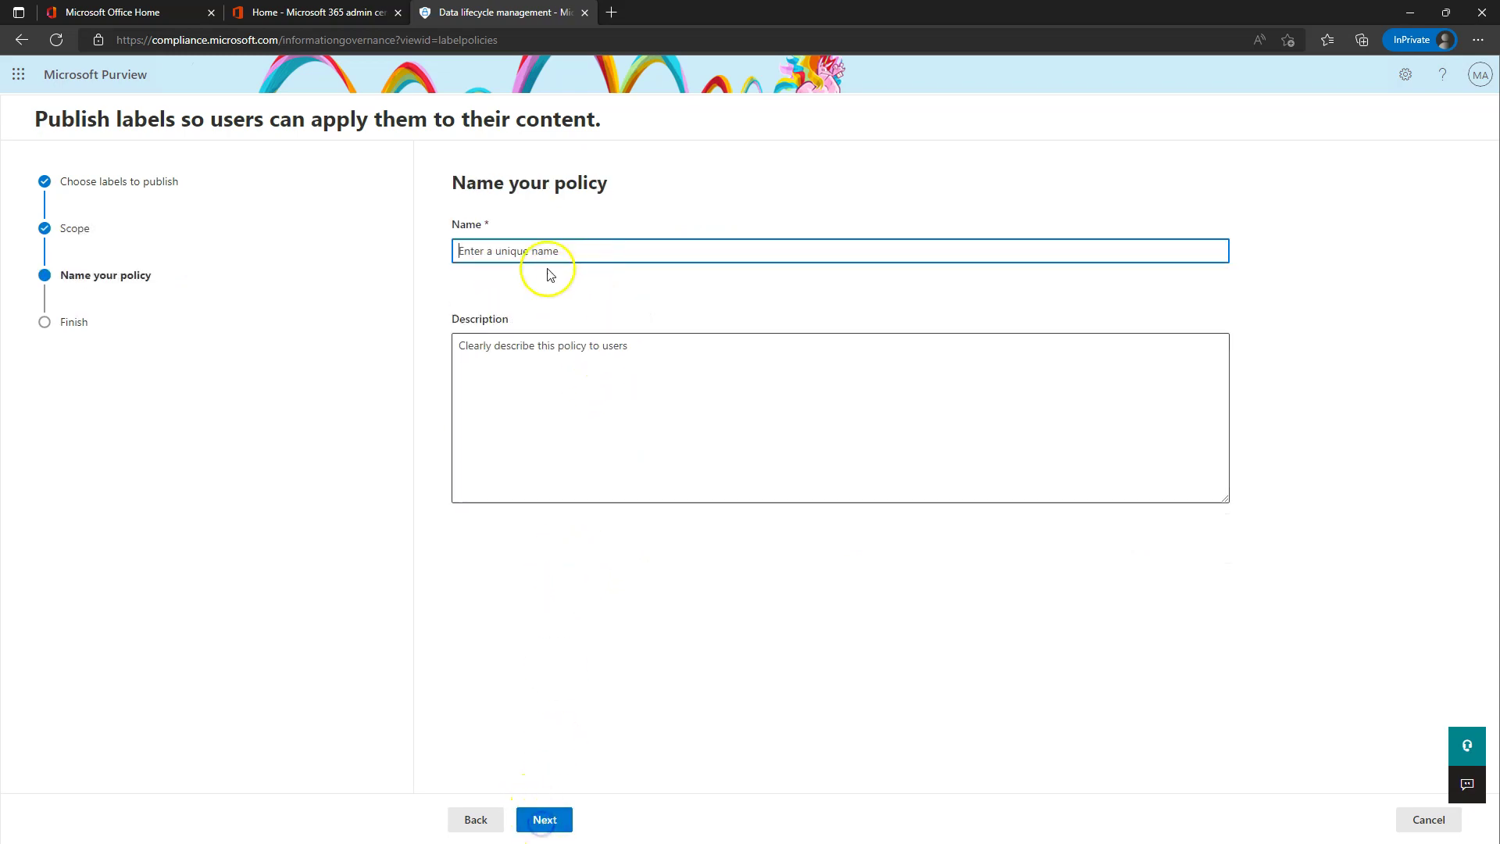
text(PSP-Retention L)
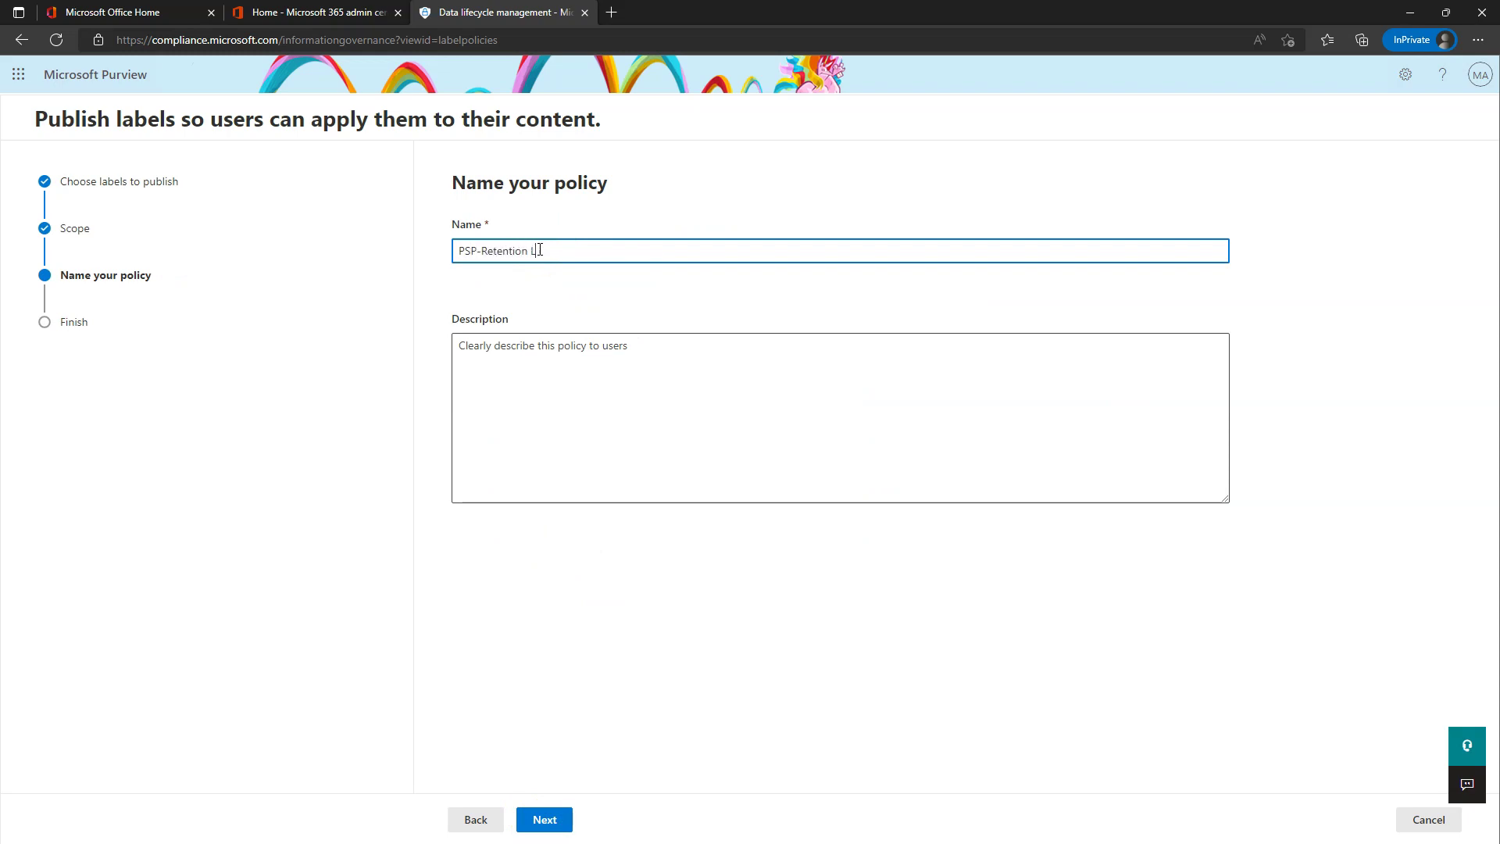
click(549, 819)
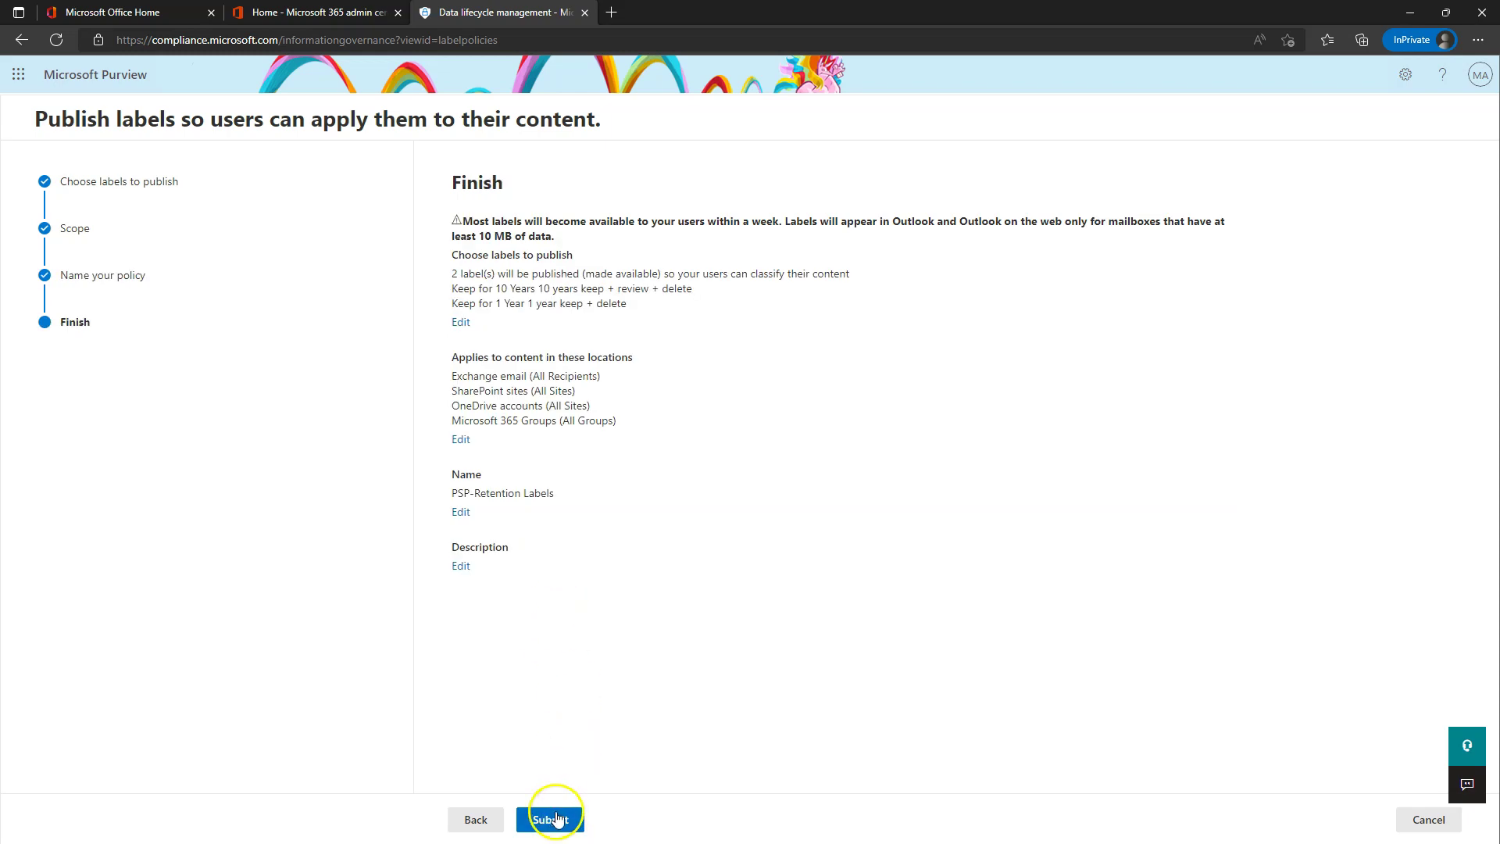
- Submit the PSP-Retention Labels publishing policy, then start an auto-apply label policy
click(552, 817)
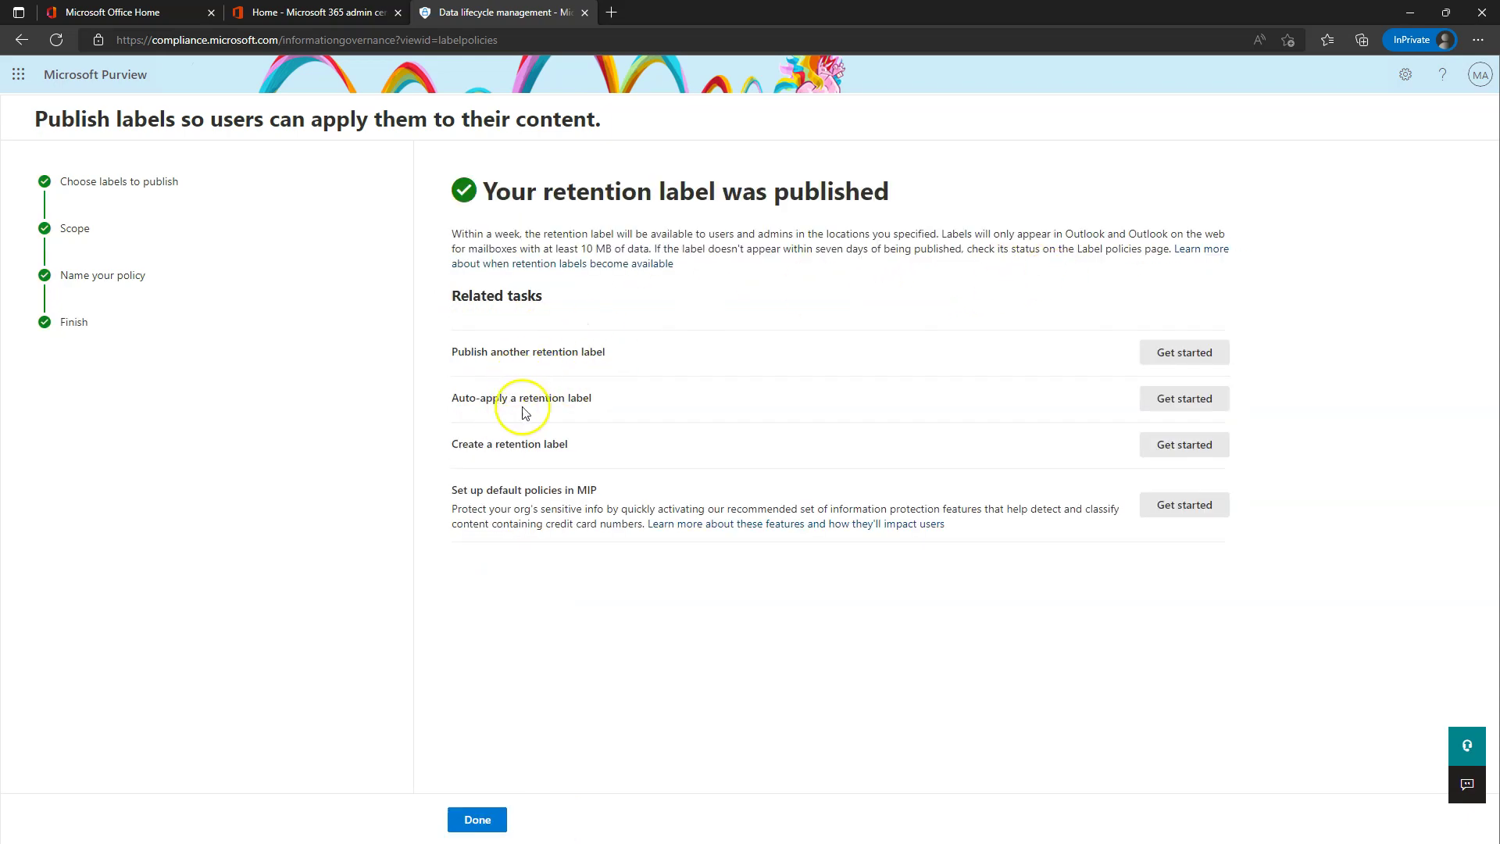
click(478, 817)
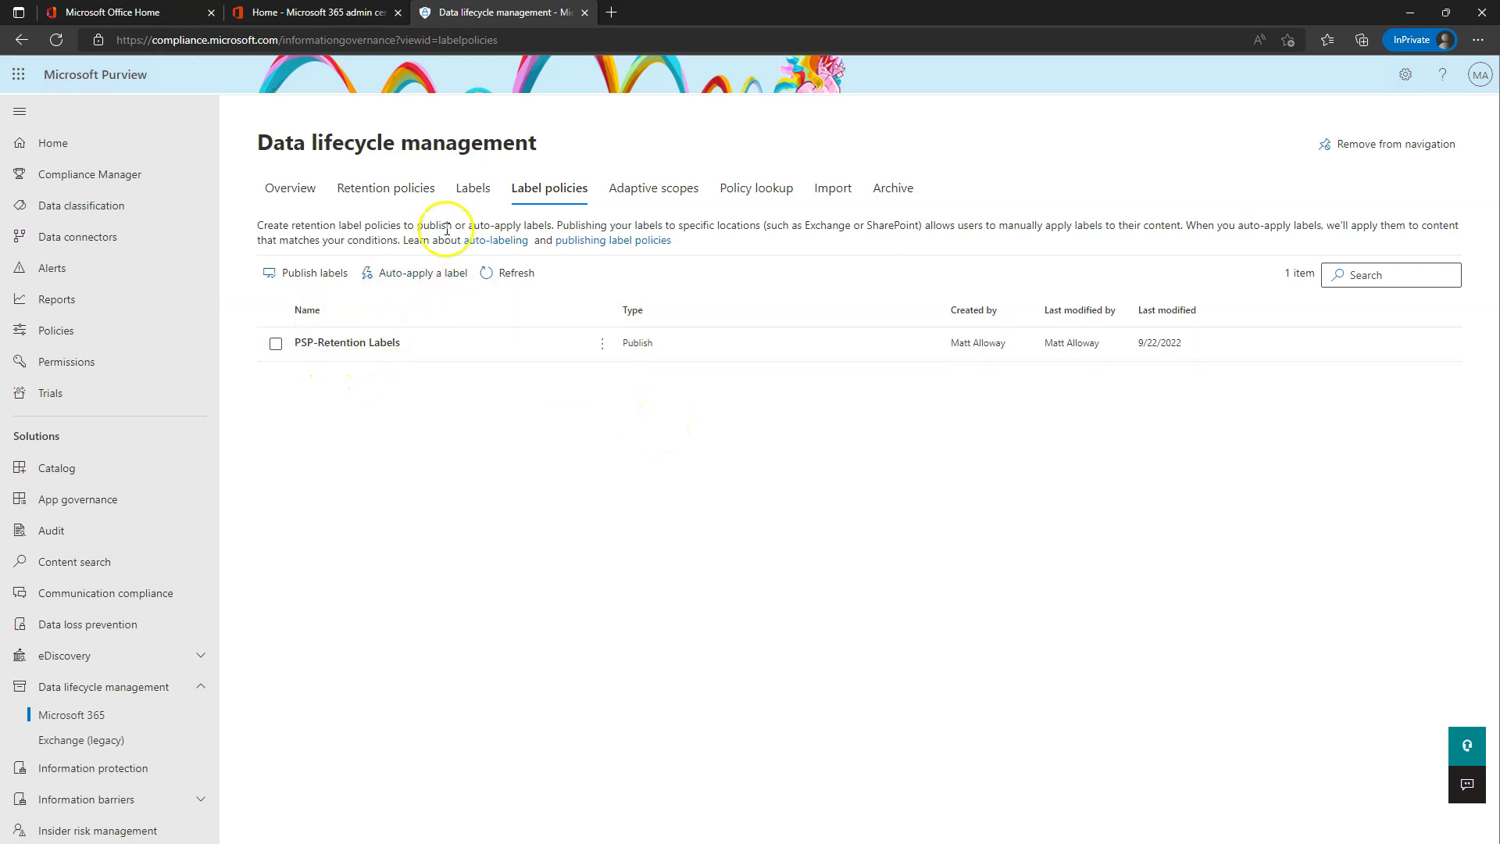
click(412, 279)
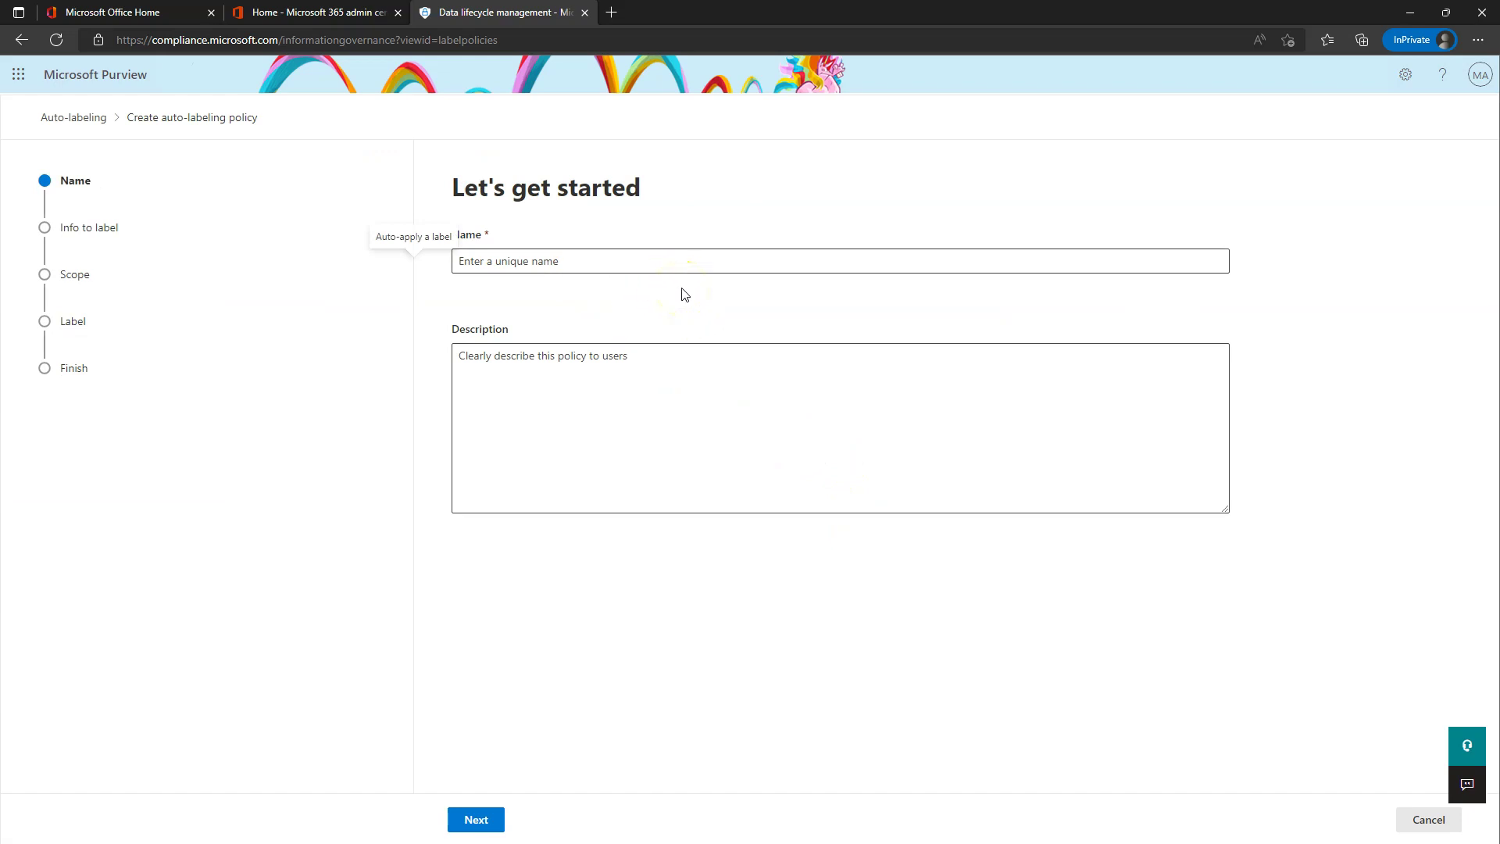
- Enter 'Project X' as the auto-labeling policy name and continue
click(656, 259)
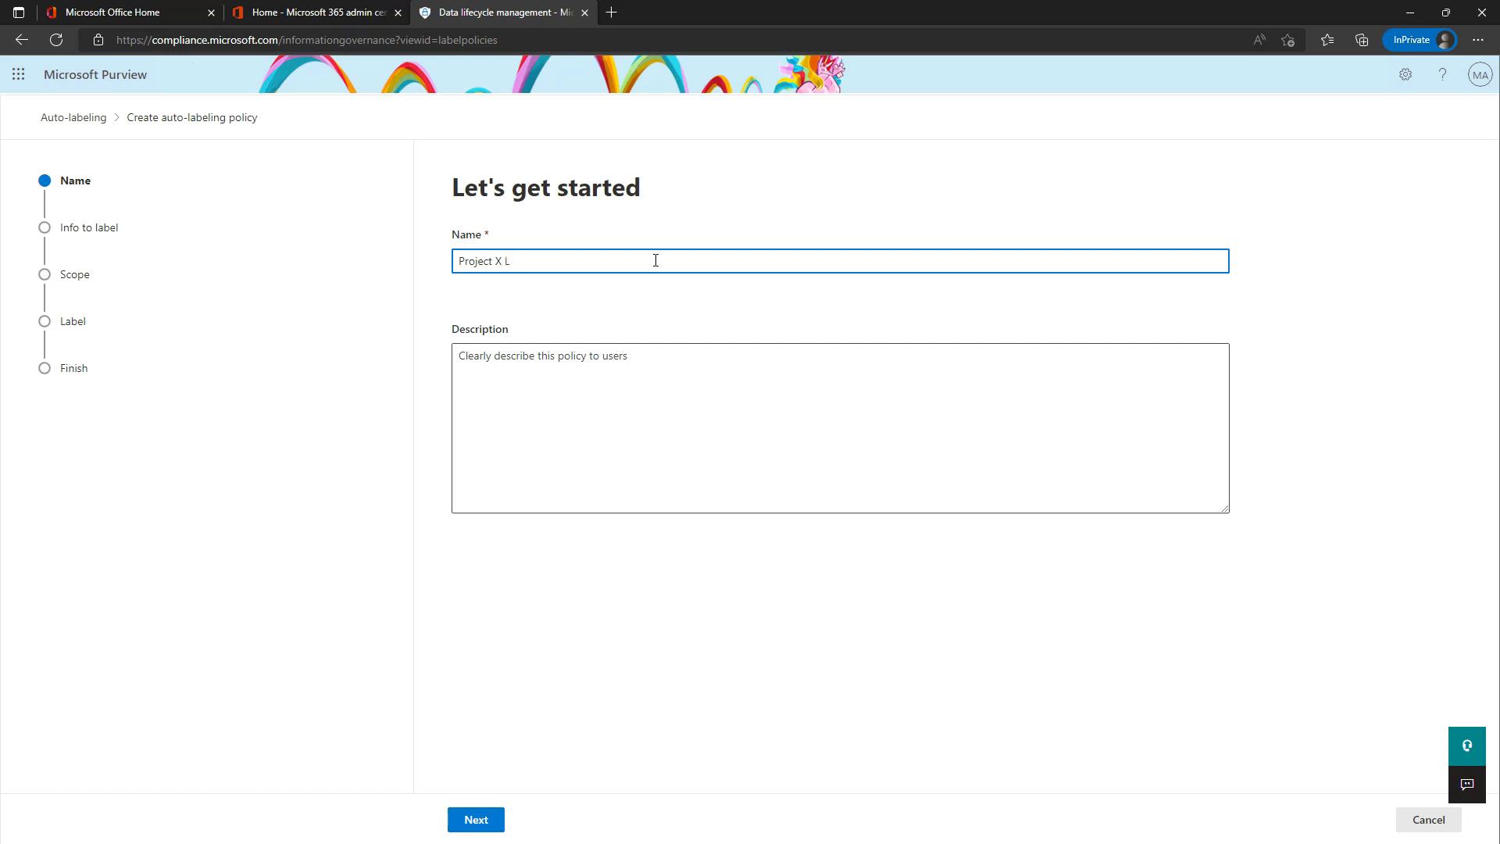
click(477, 819)
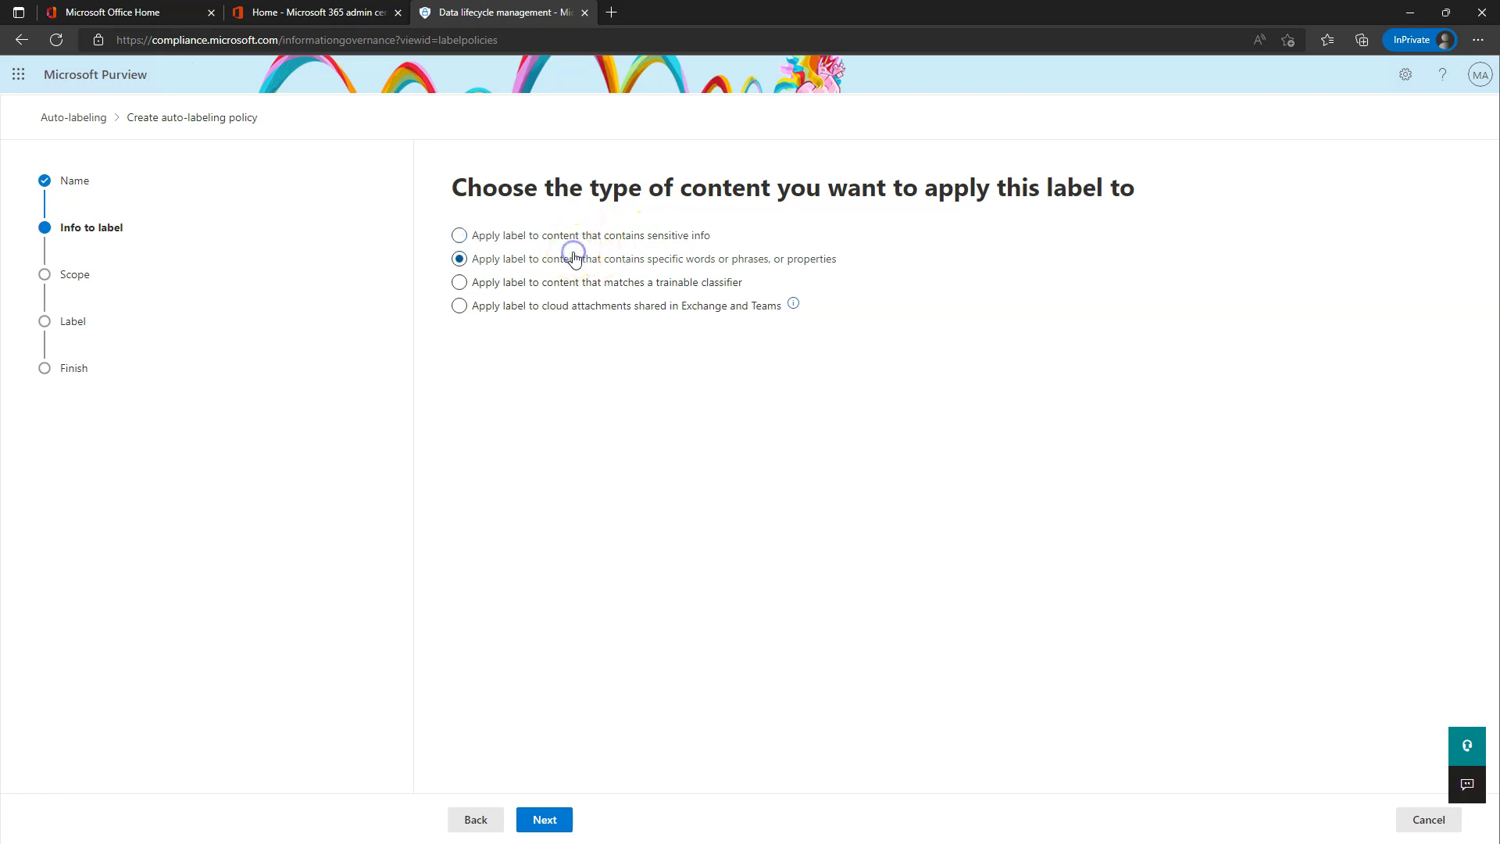
- Target content with sensitive info using the Custom policy template
click(544, 821)
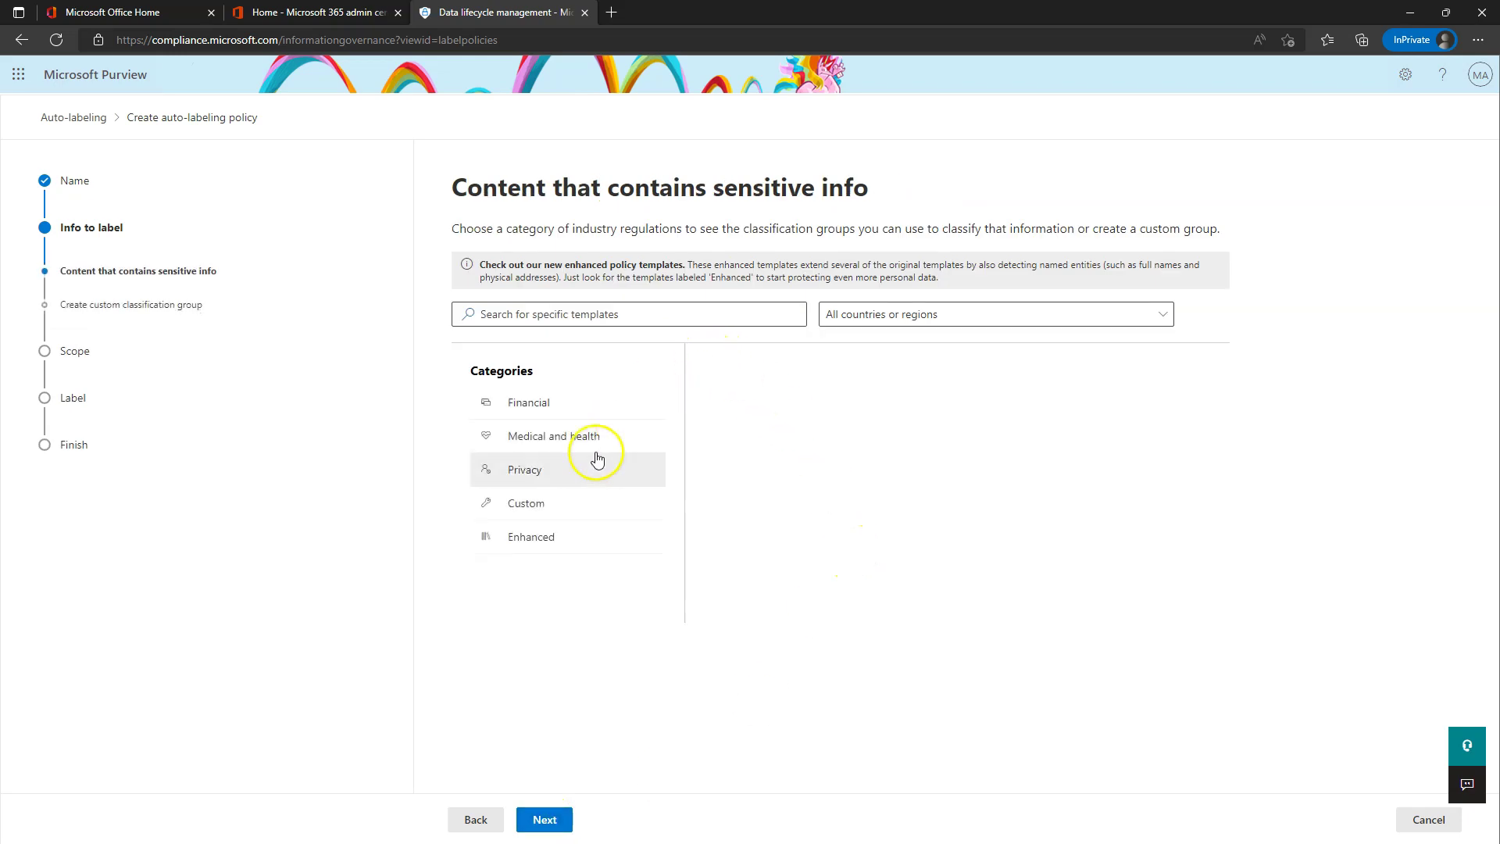
click(544, 512)
click(782, 407)
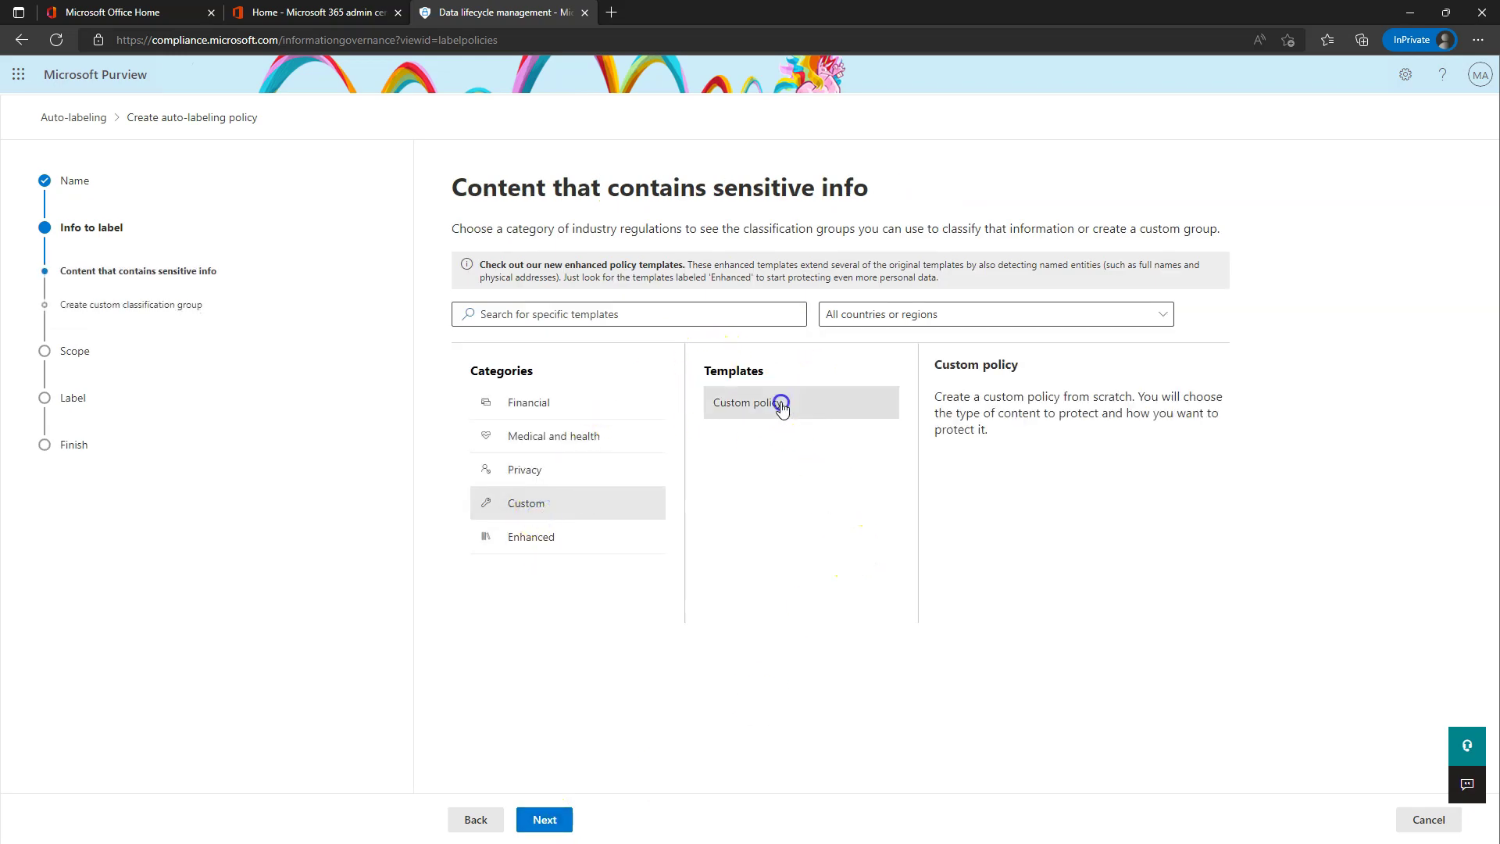
click(560, 828)
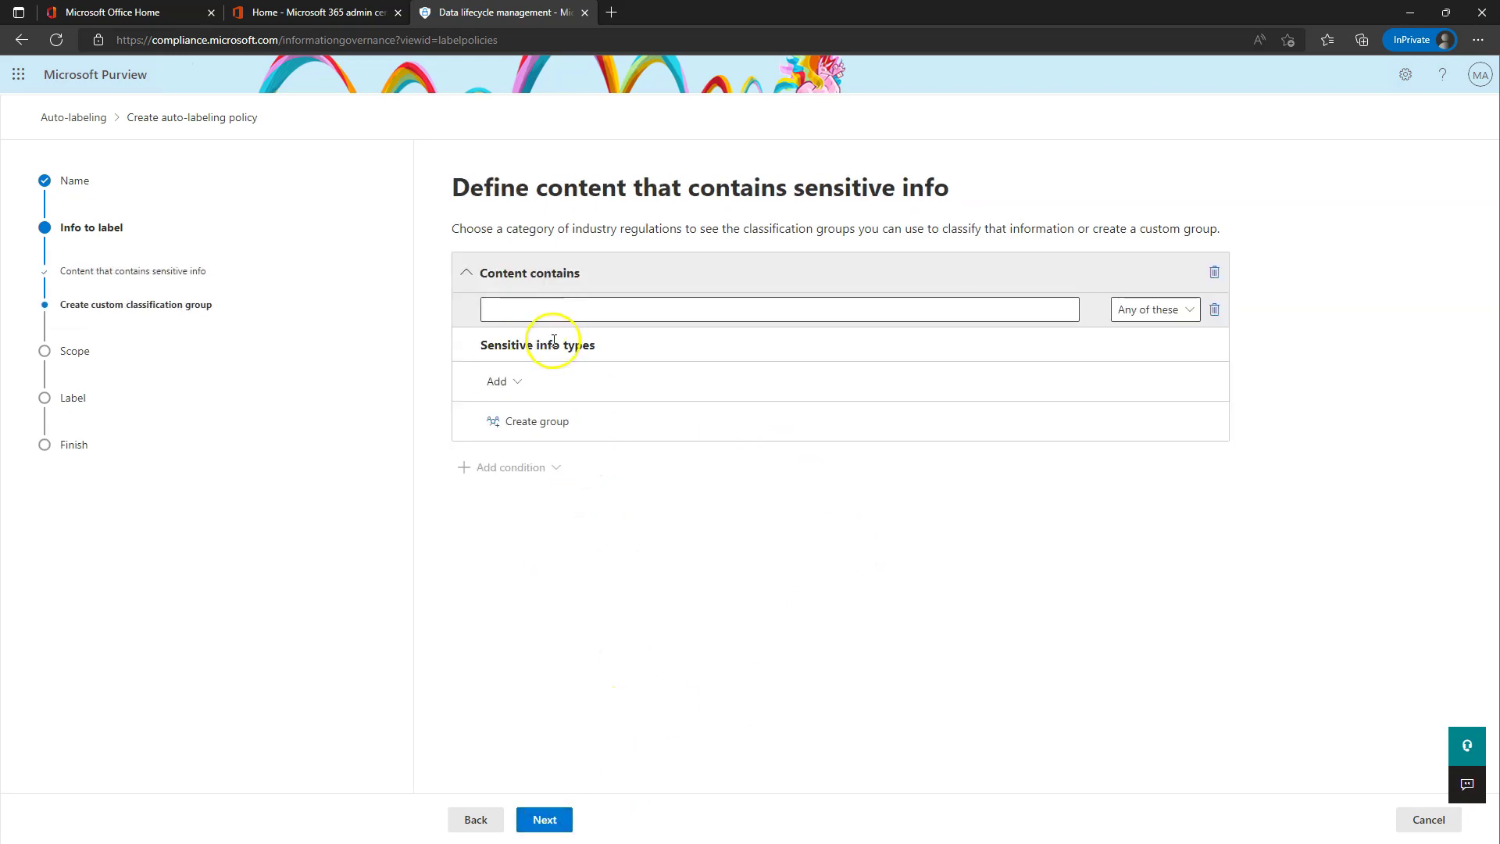
- Add the Project X sensitive info type to the policy condition
click(497, 382)
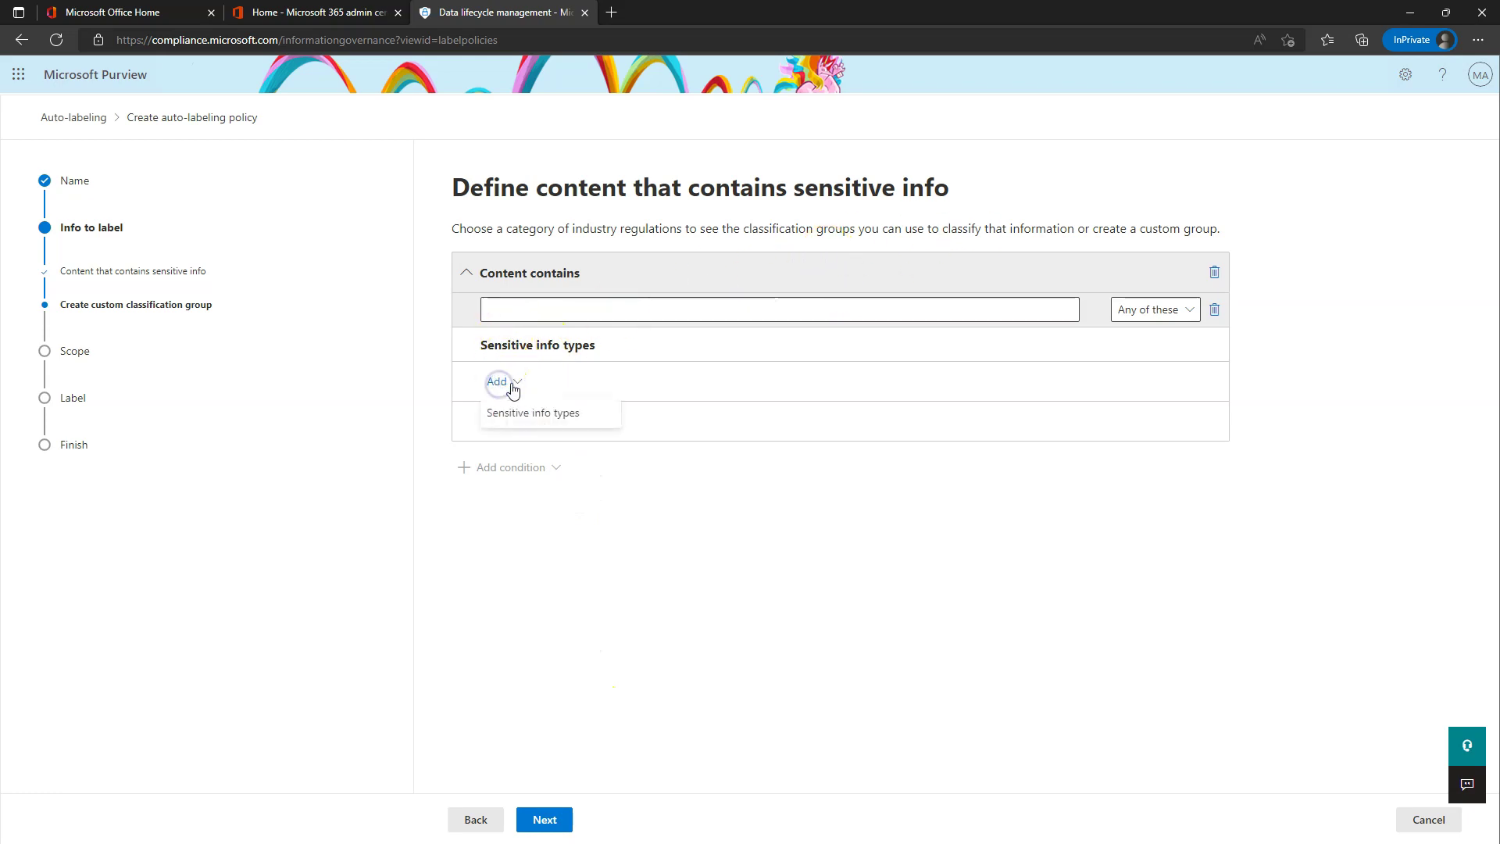
click(522, 414)
click(1134, 218)
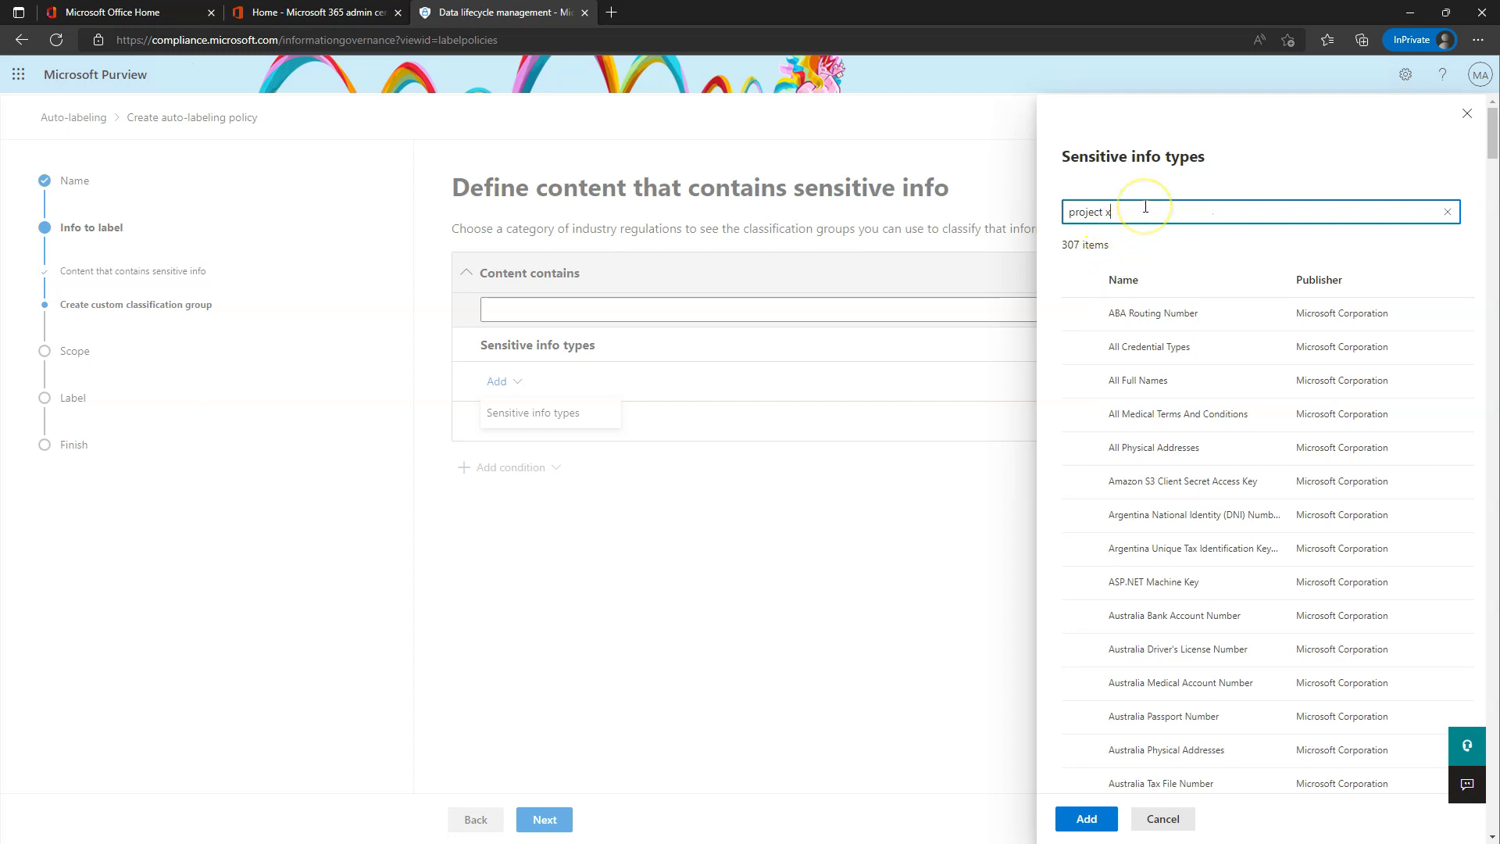
key(Return)
click(1079, 313)
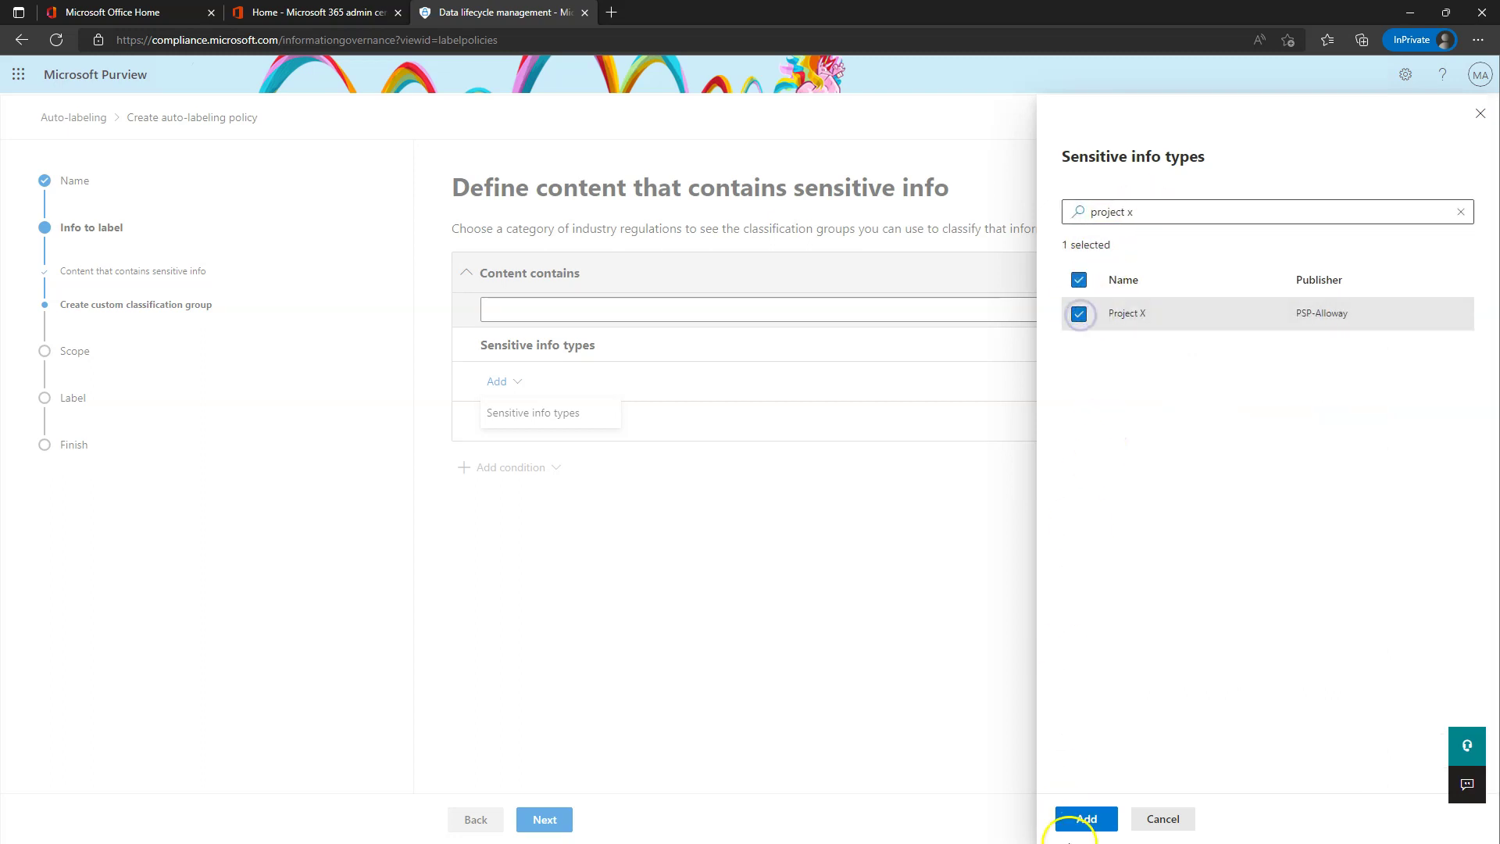
click(1084, 820)
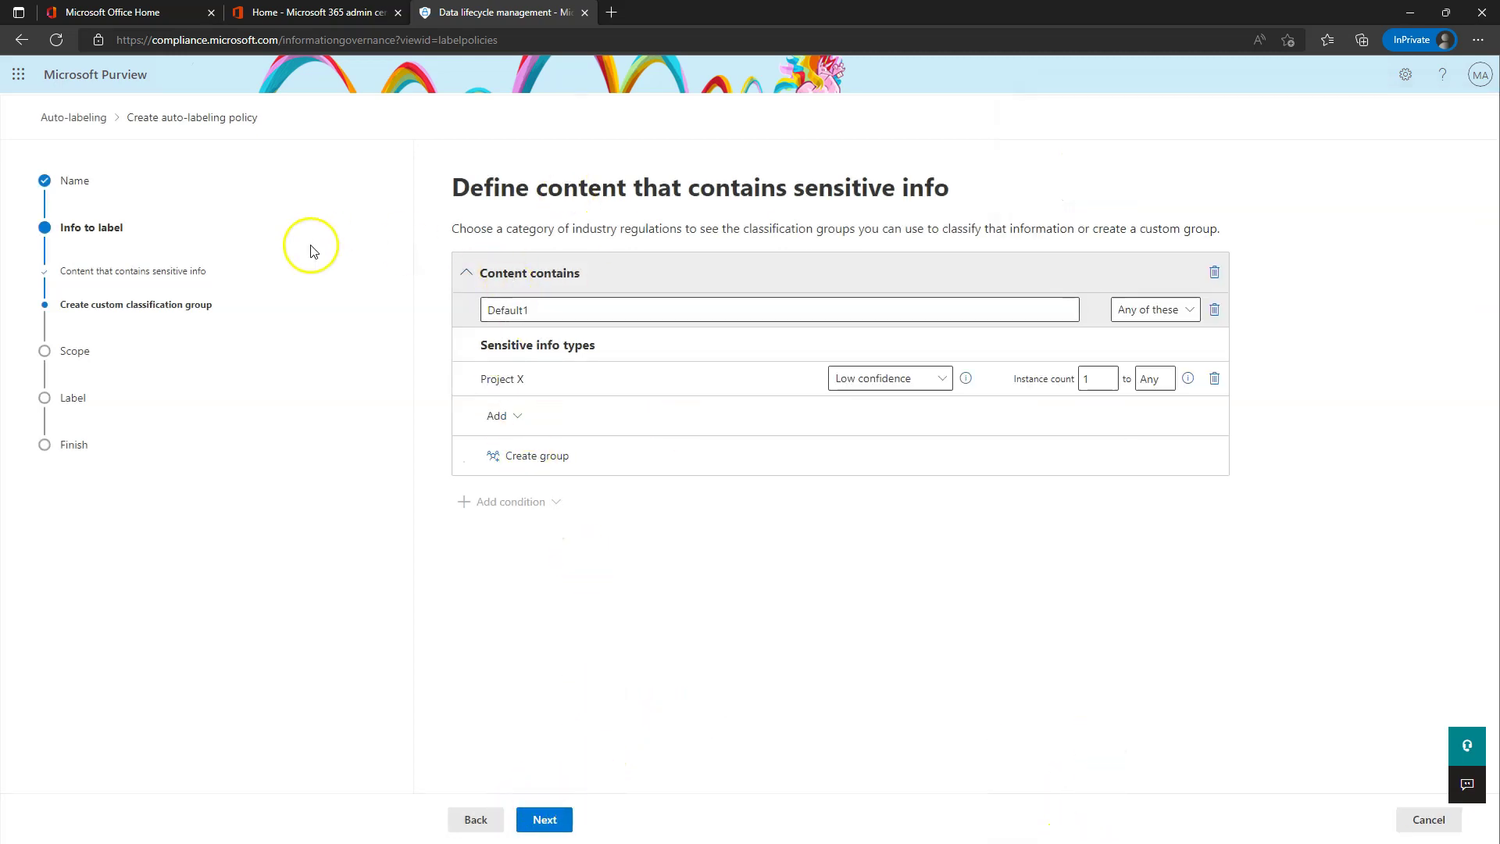
click(551, 825)
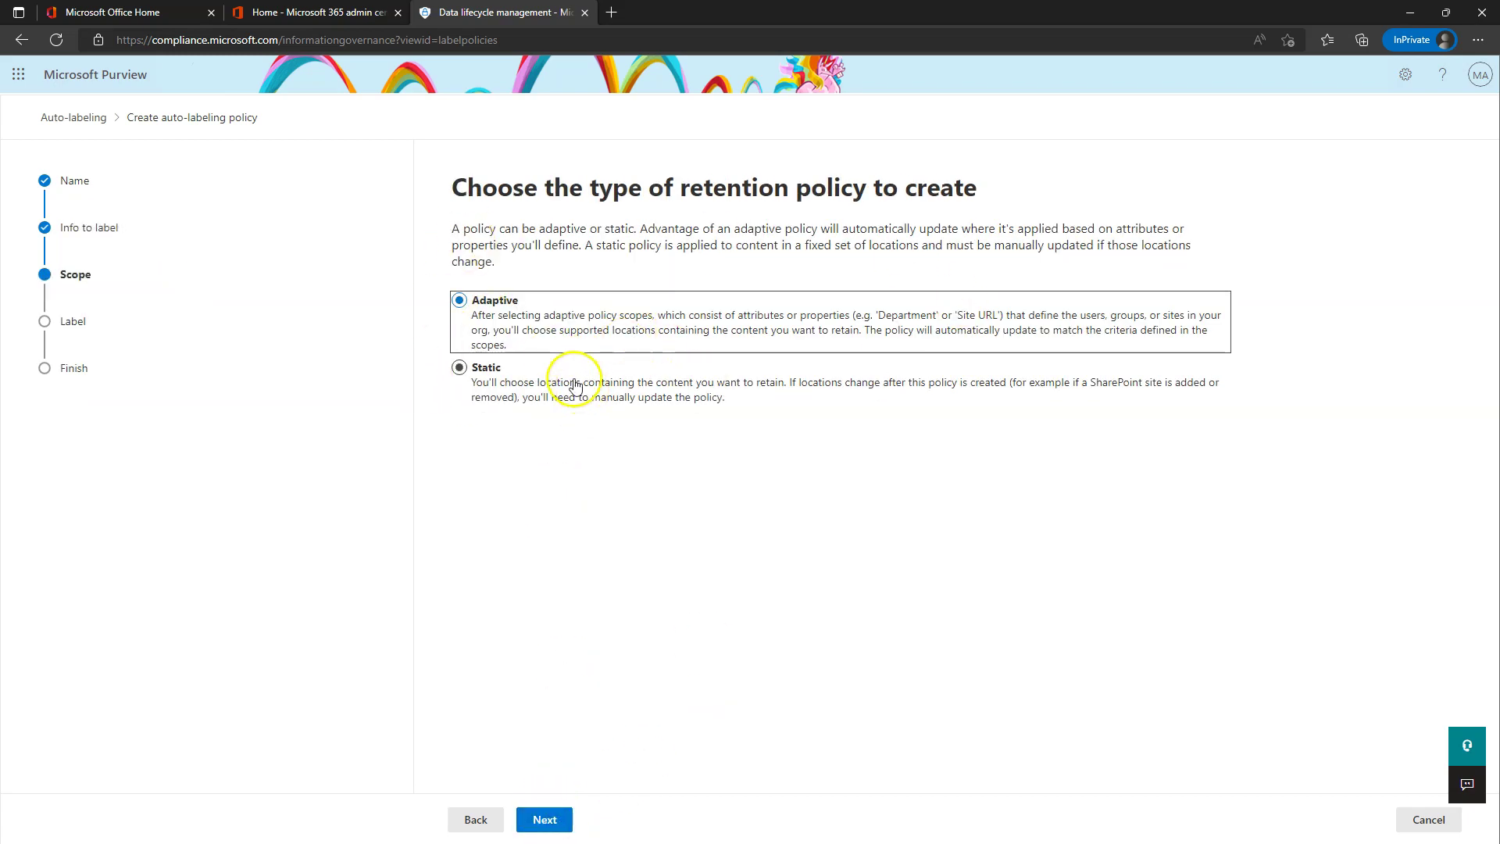
- Set the auto-labeling policy to static and keep all four locations
click(469, 371)
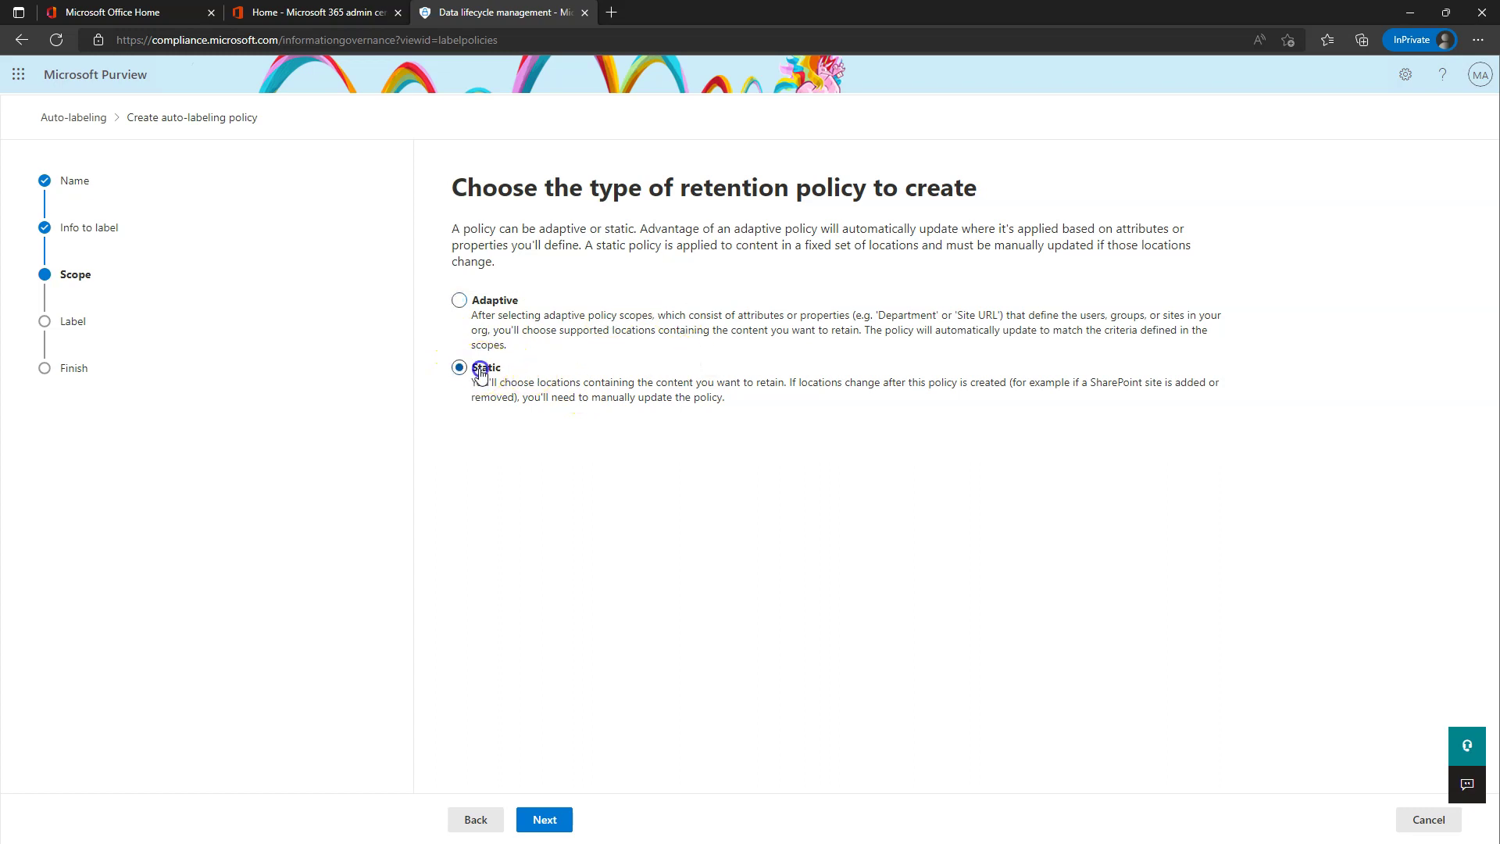
click(558, 813)
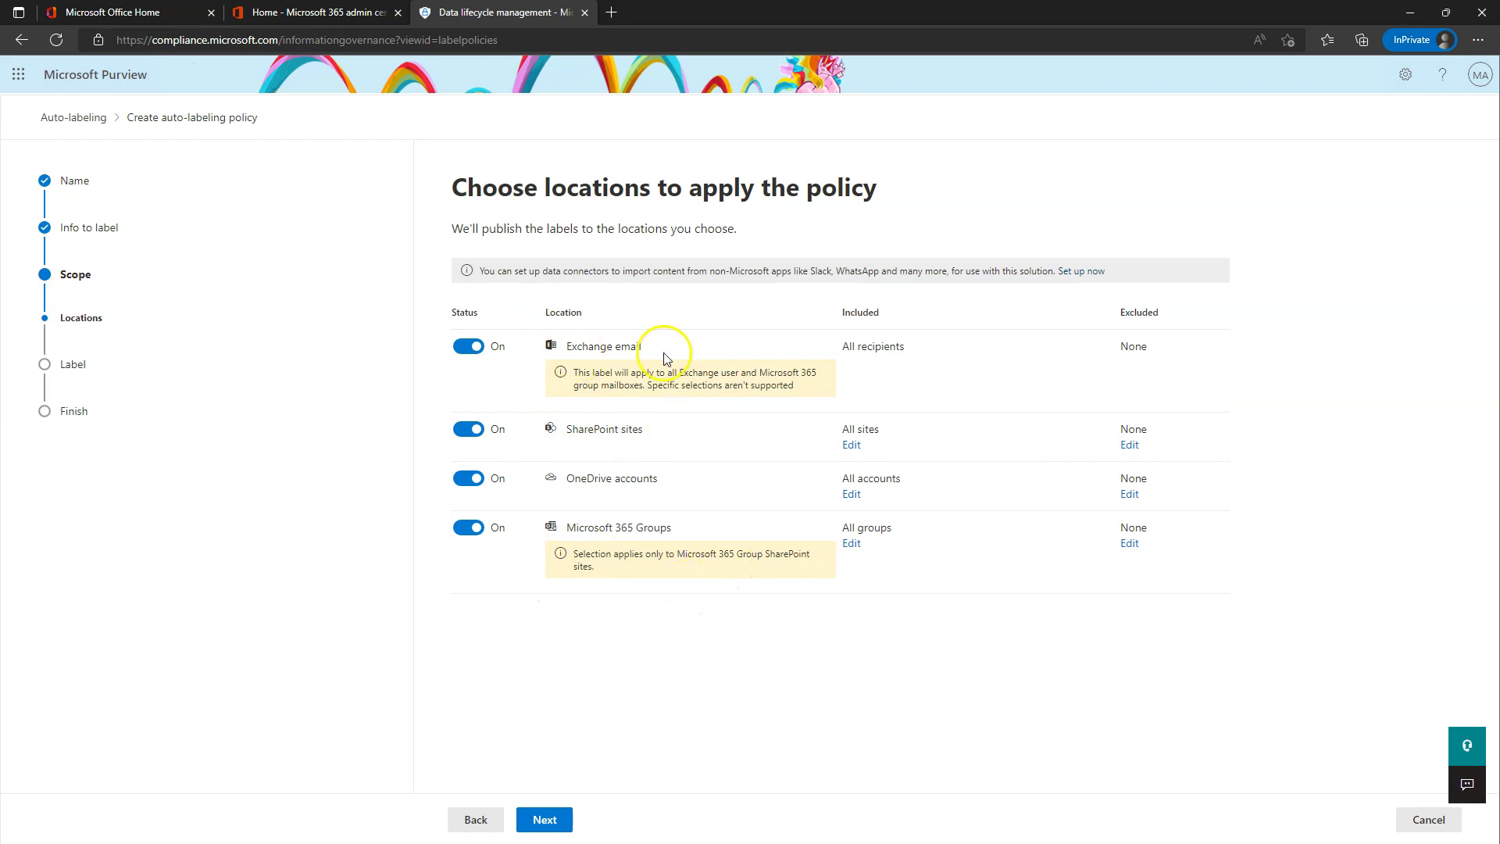
click(564, 825)
- Choose Project X - Keep for 2 Years Then Dispose as the auto-applied label and submit
click(495, 287)
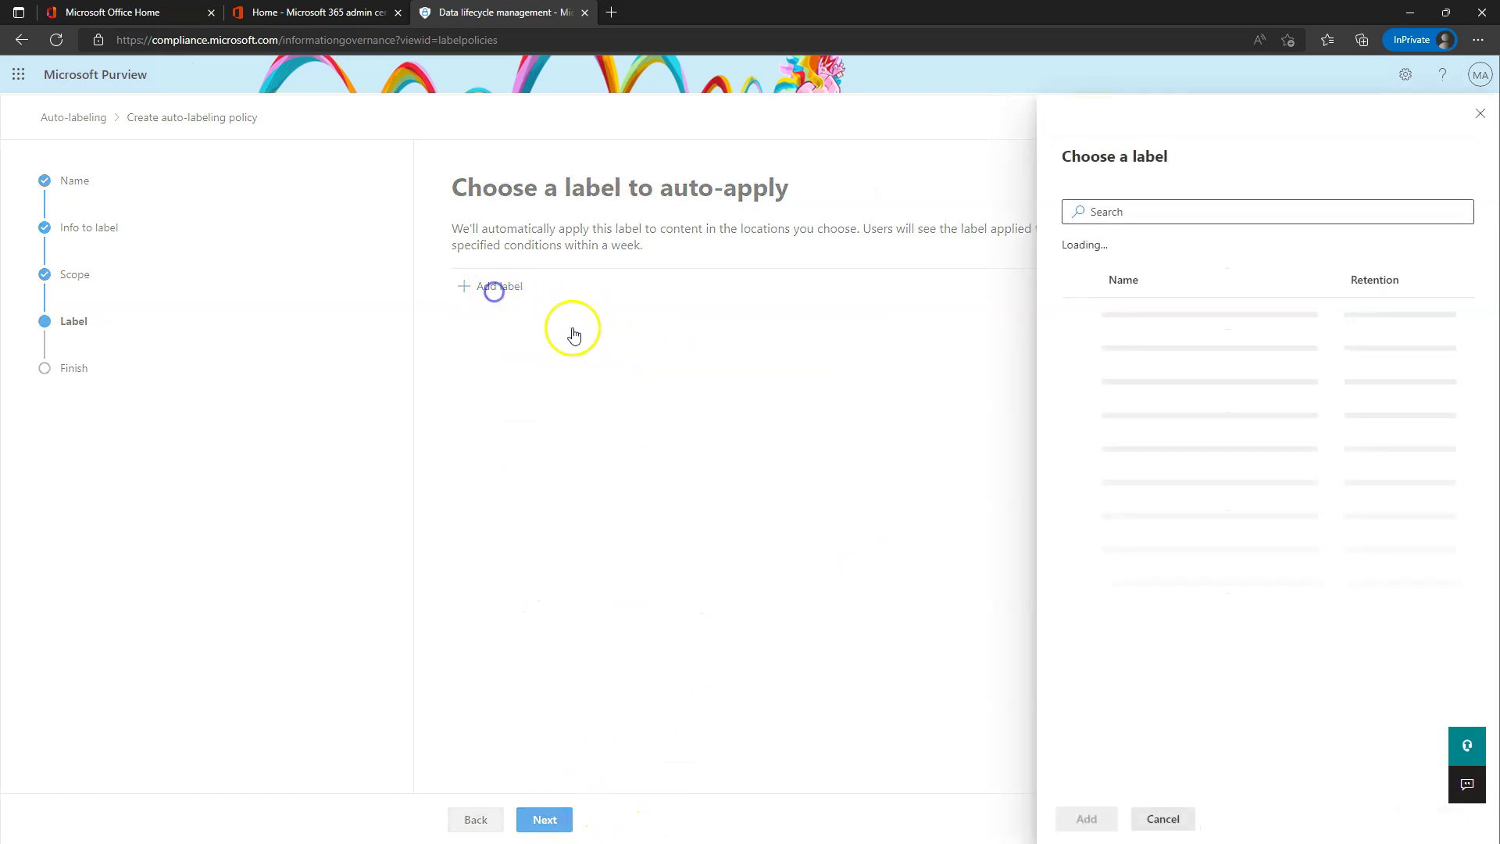
click(1079, 347)
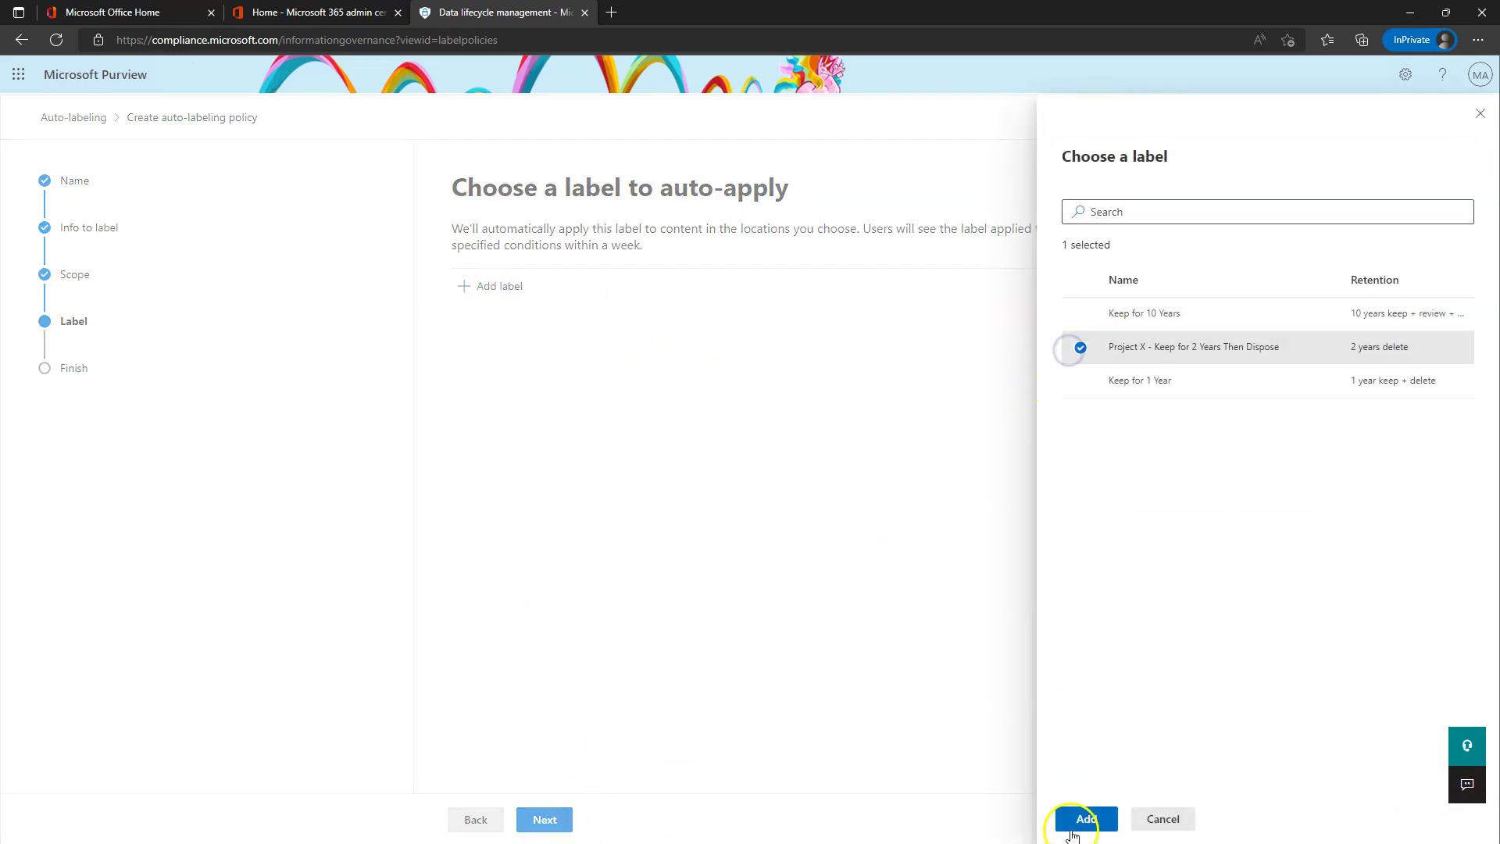
click(1097, 820)
click(561, 822)
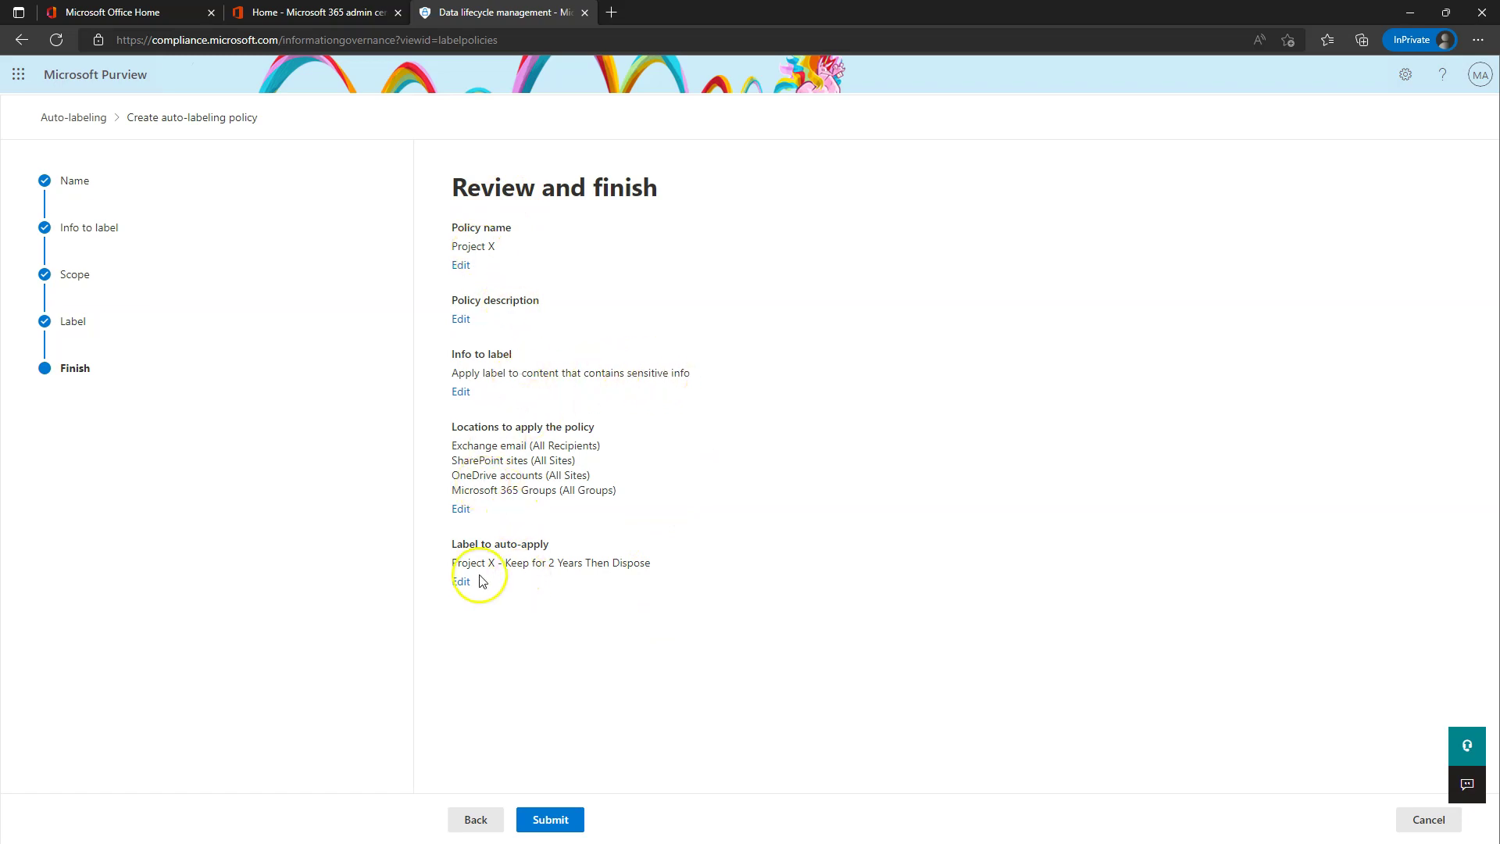
click(551, 818)
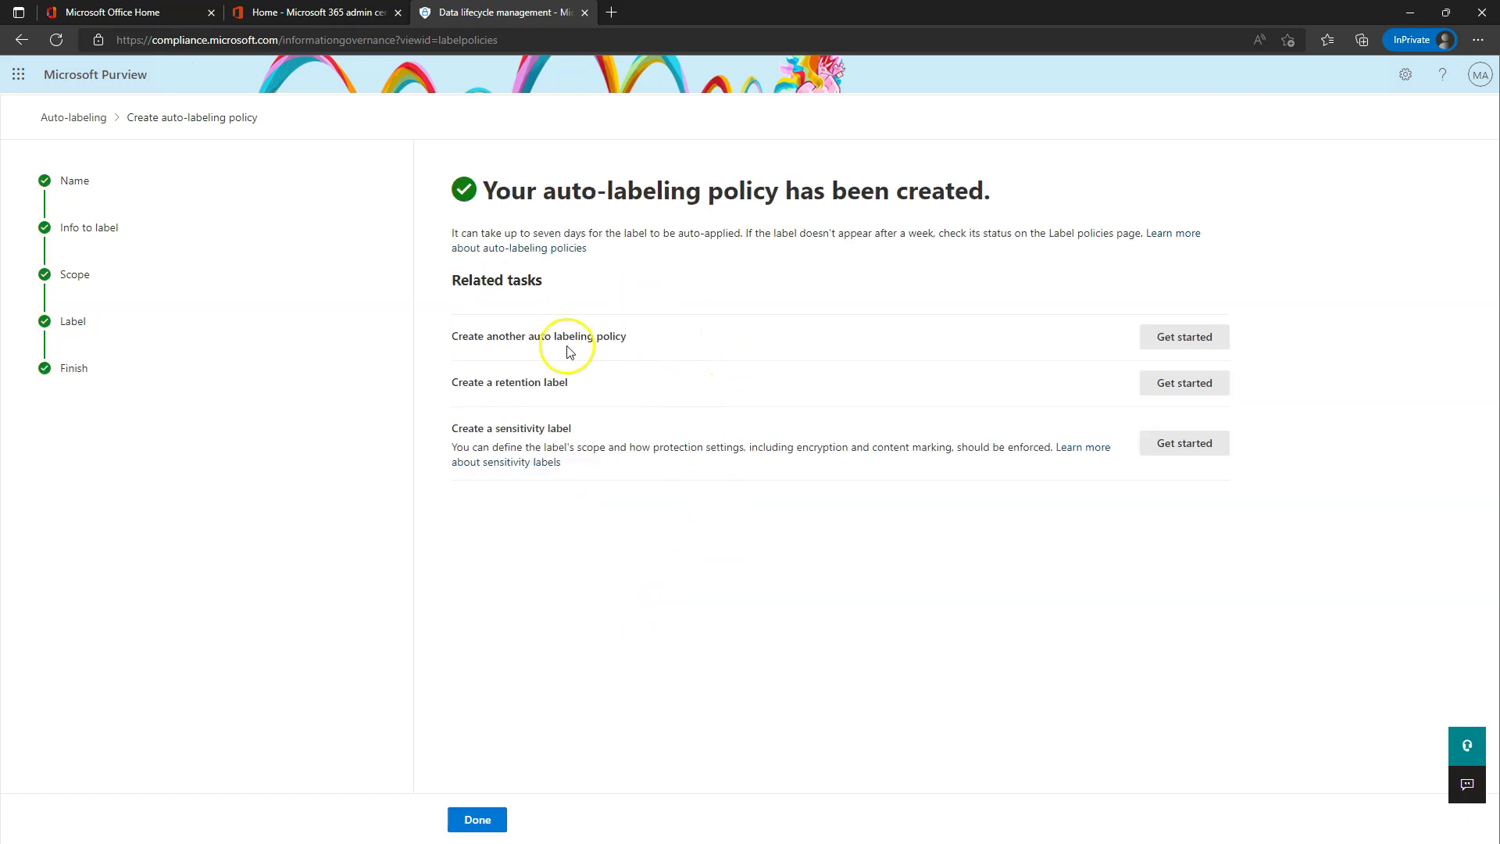
- Return to the label policies and inspect the Project X policy's Pending status details
click(476, 820)
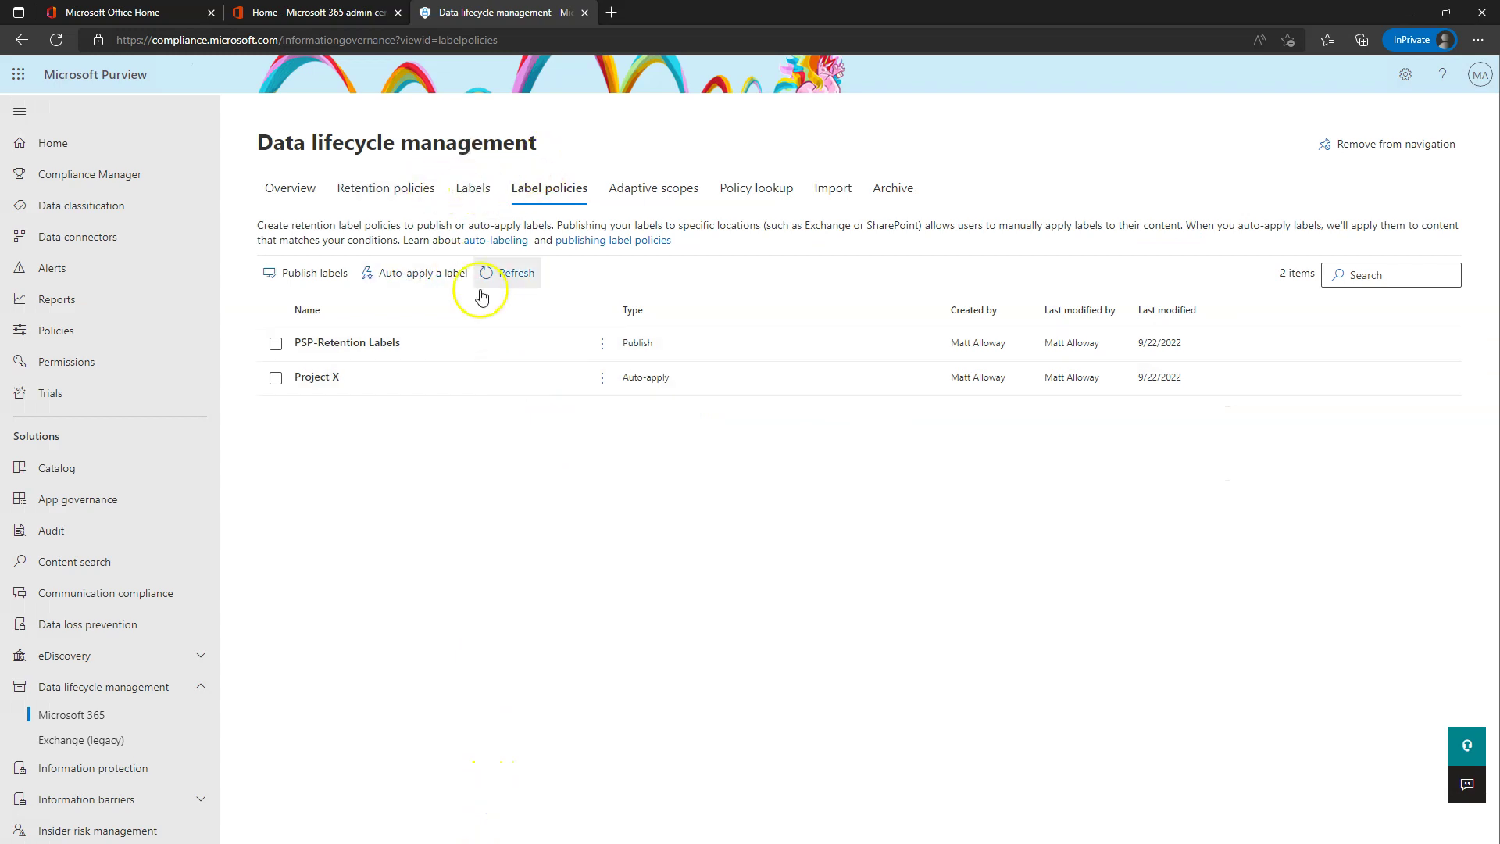
click(429, 378)
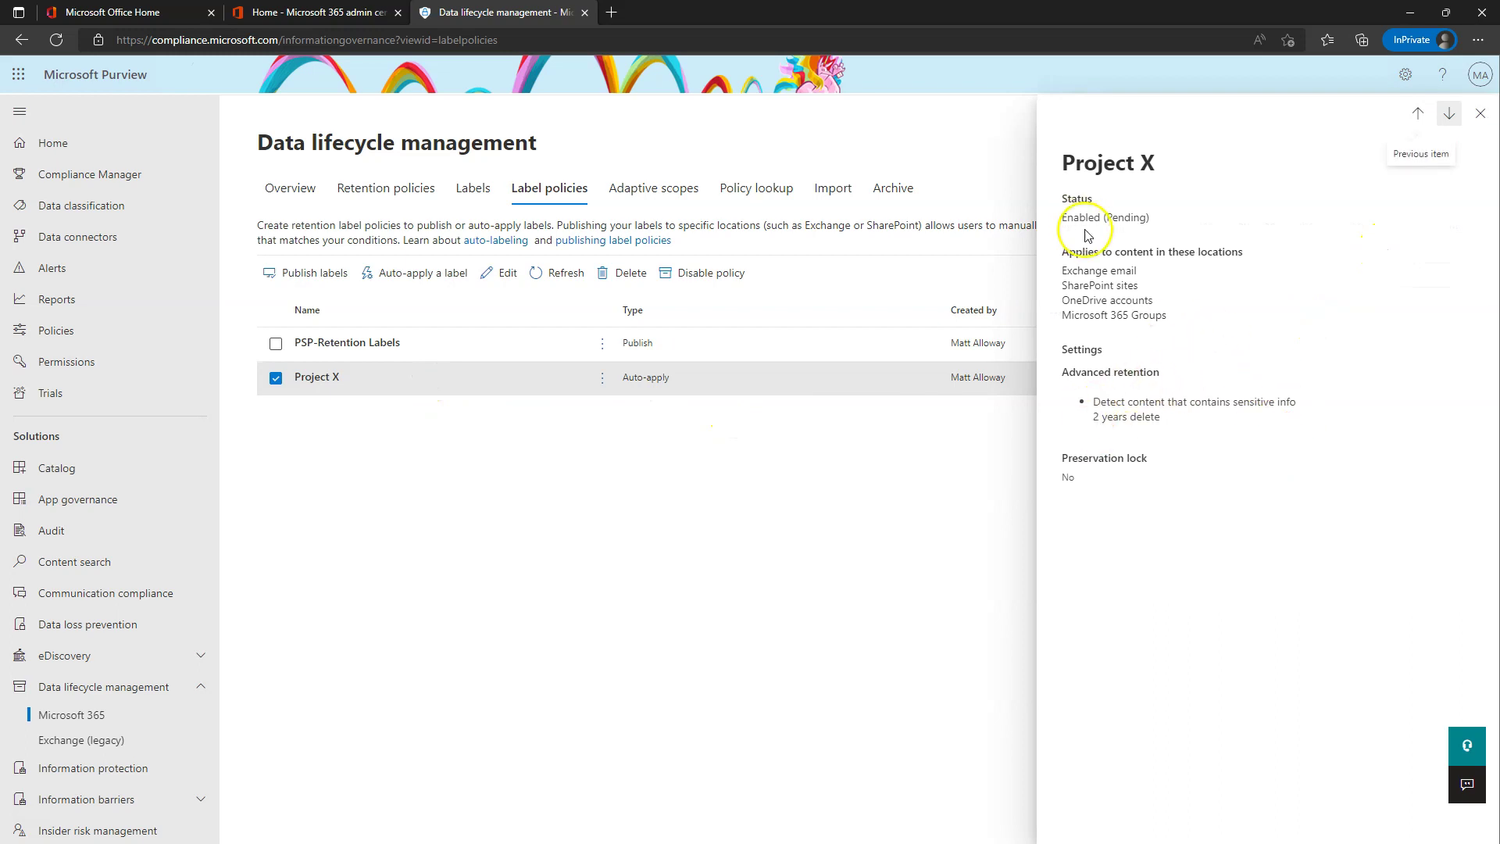
drag(1102, 219, 1181, 224)
click(1193, 535)
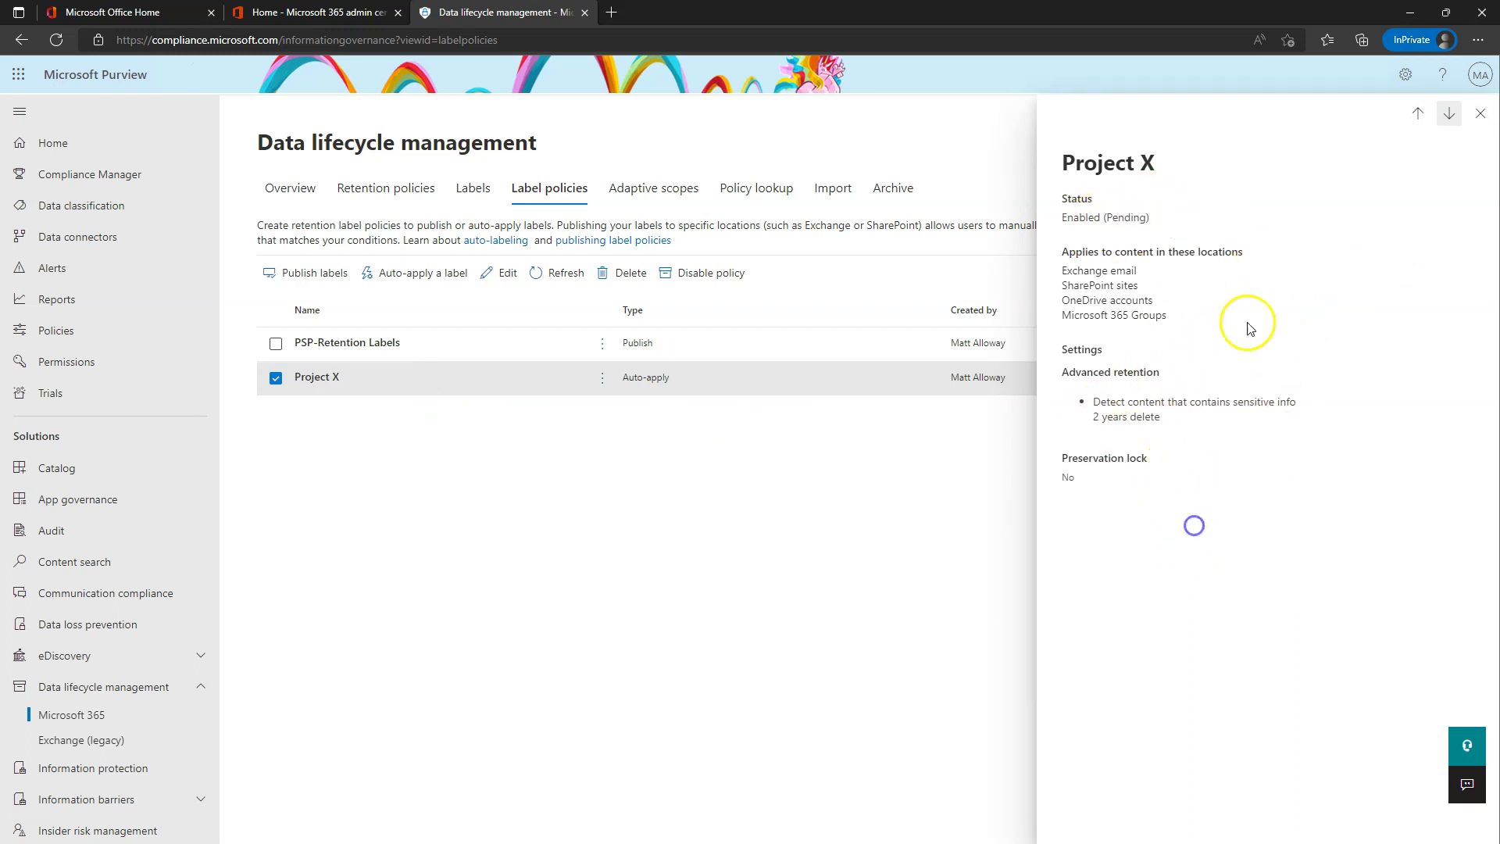
click(1481, 115)
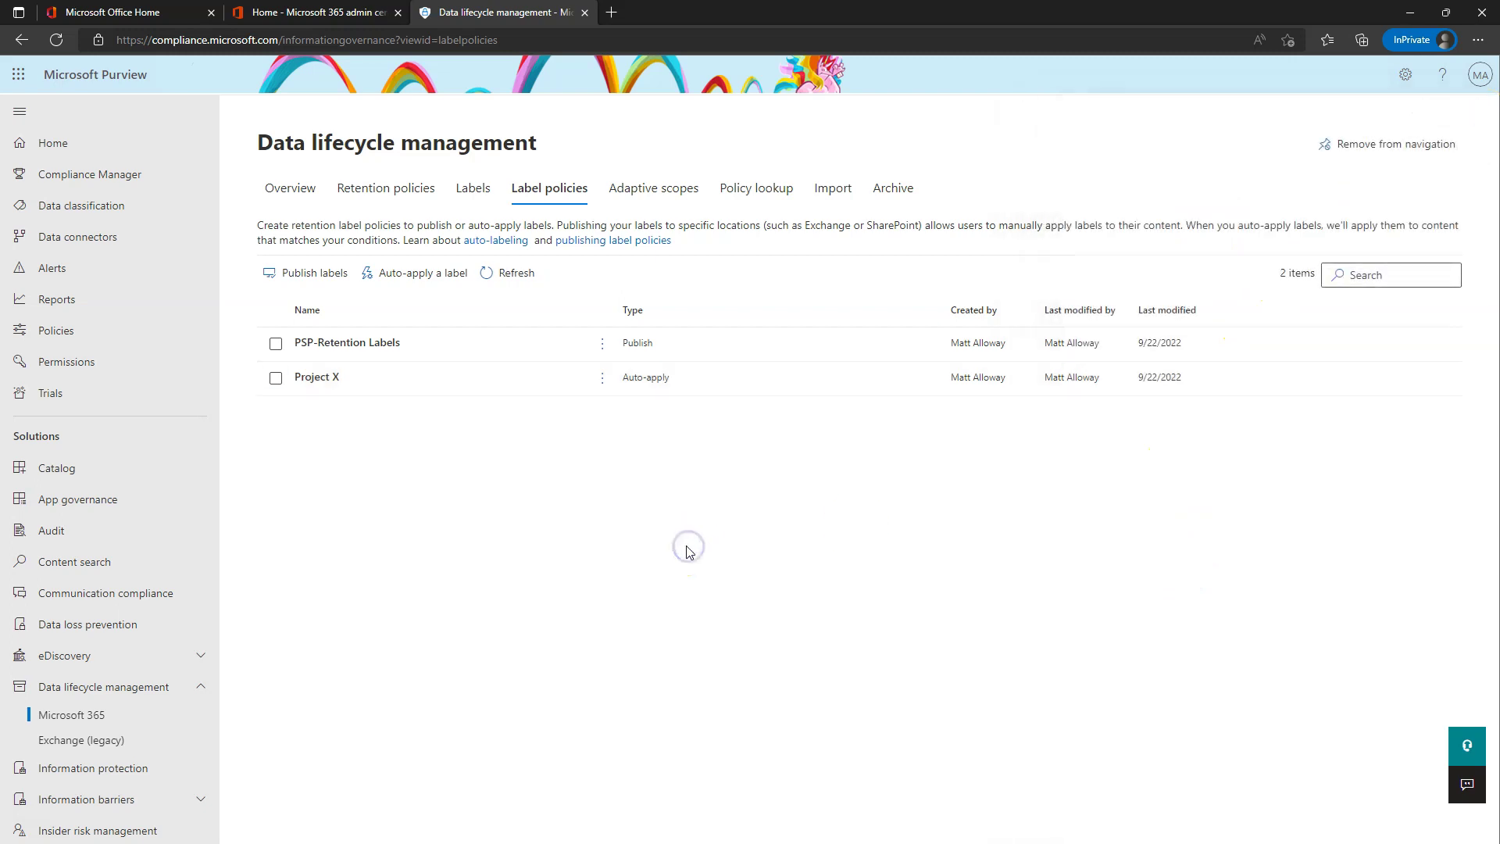
- Reload Label policies, review the Project X and PSP-Retention Labels details, then deselect
click(386, 189)
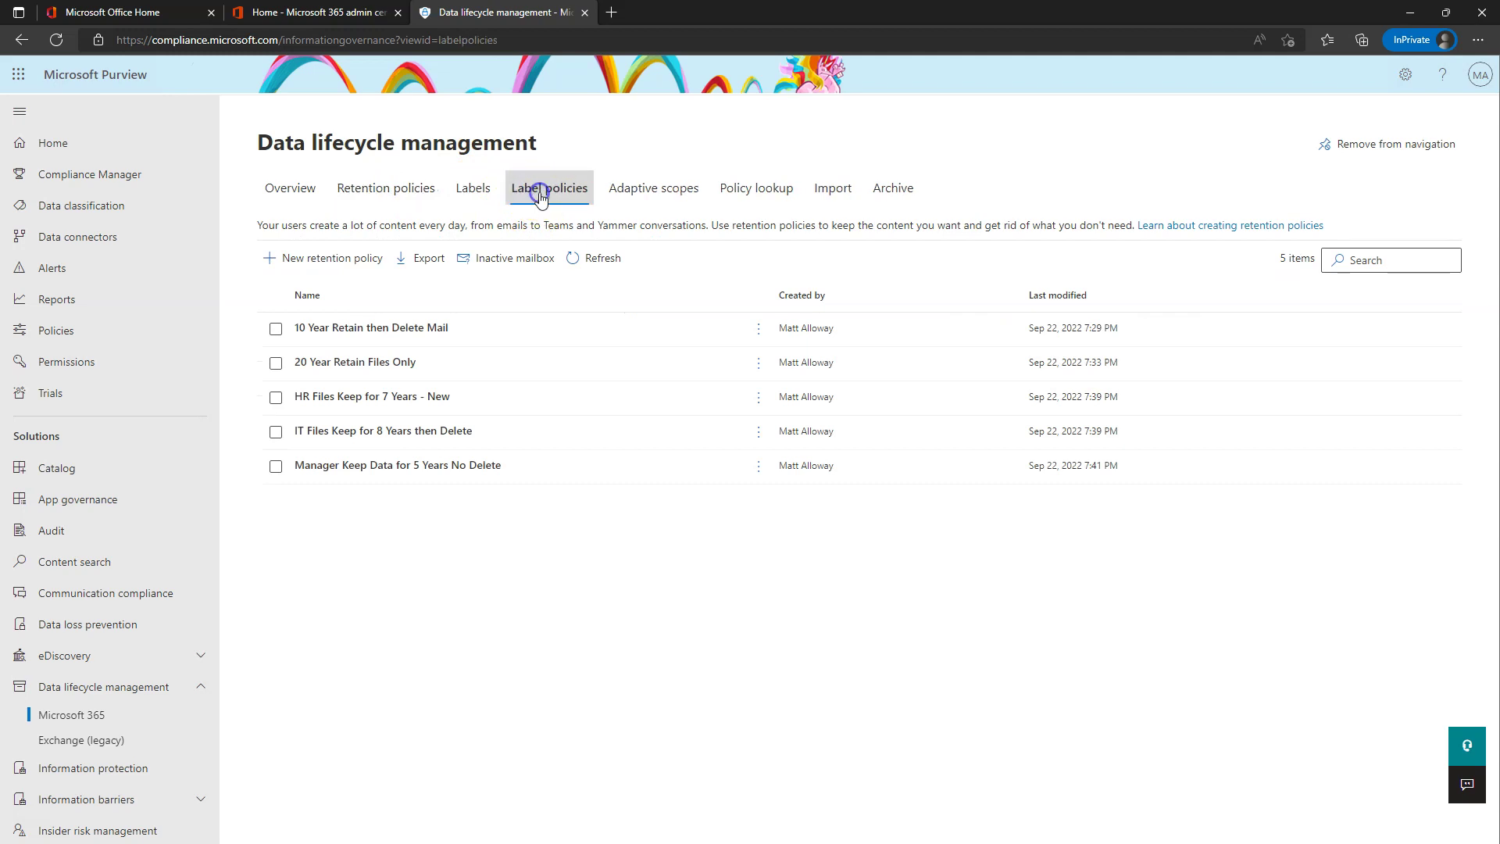
click(531, 192)
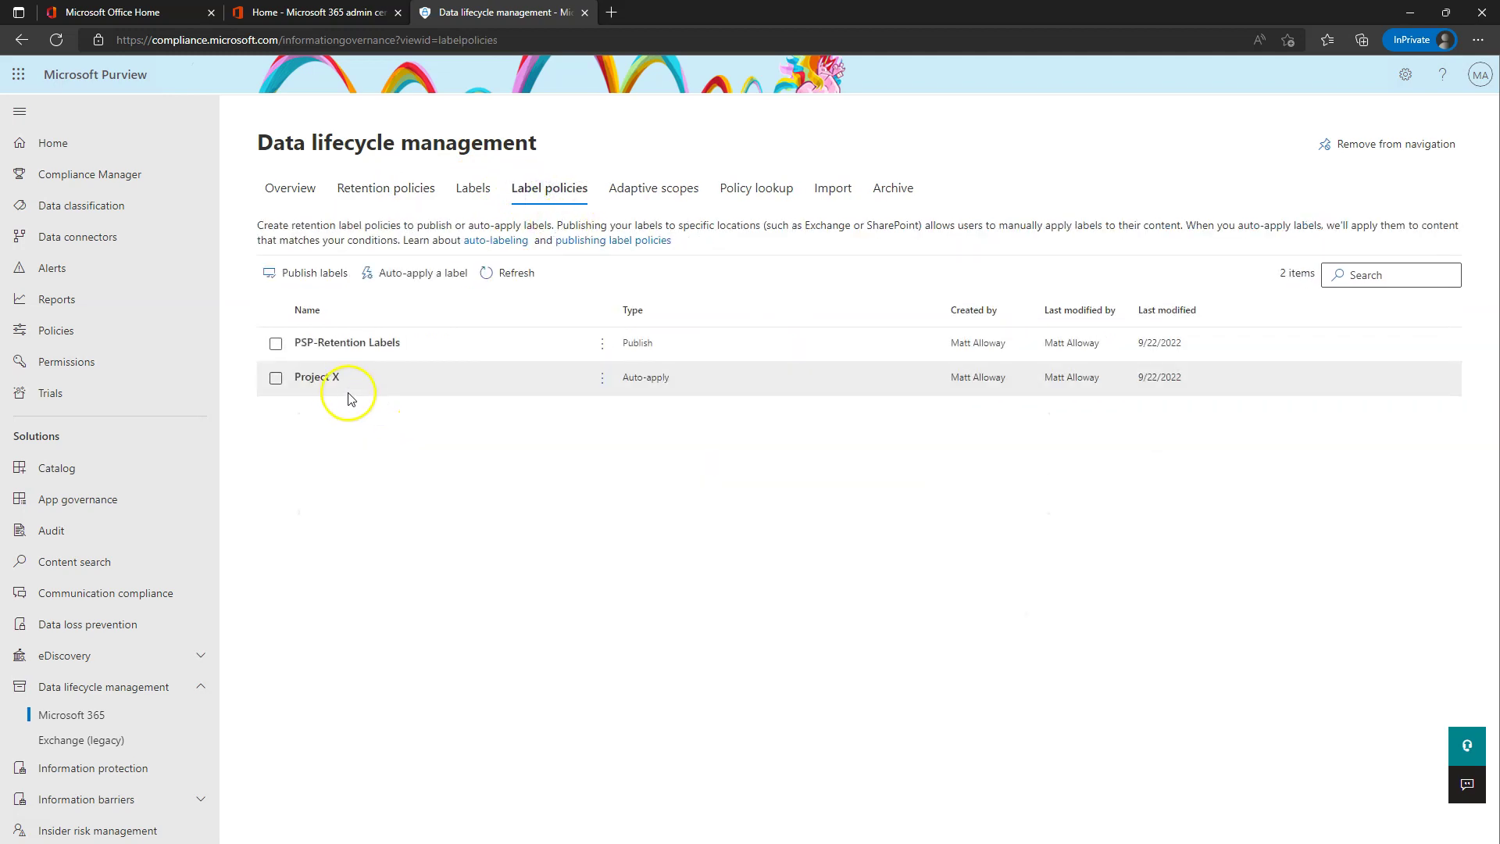
click(343, 383)
drag(1142, 492, 1048, 467)
click(1193, 509)
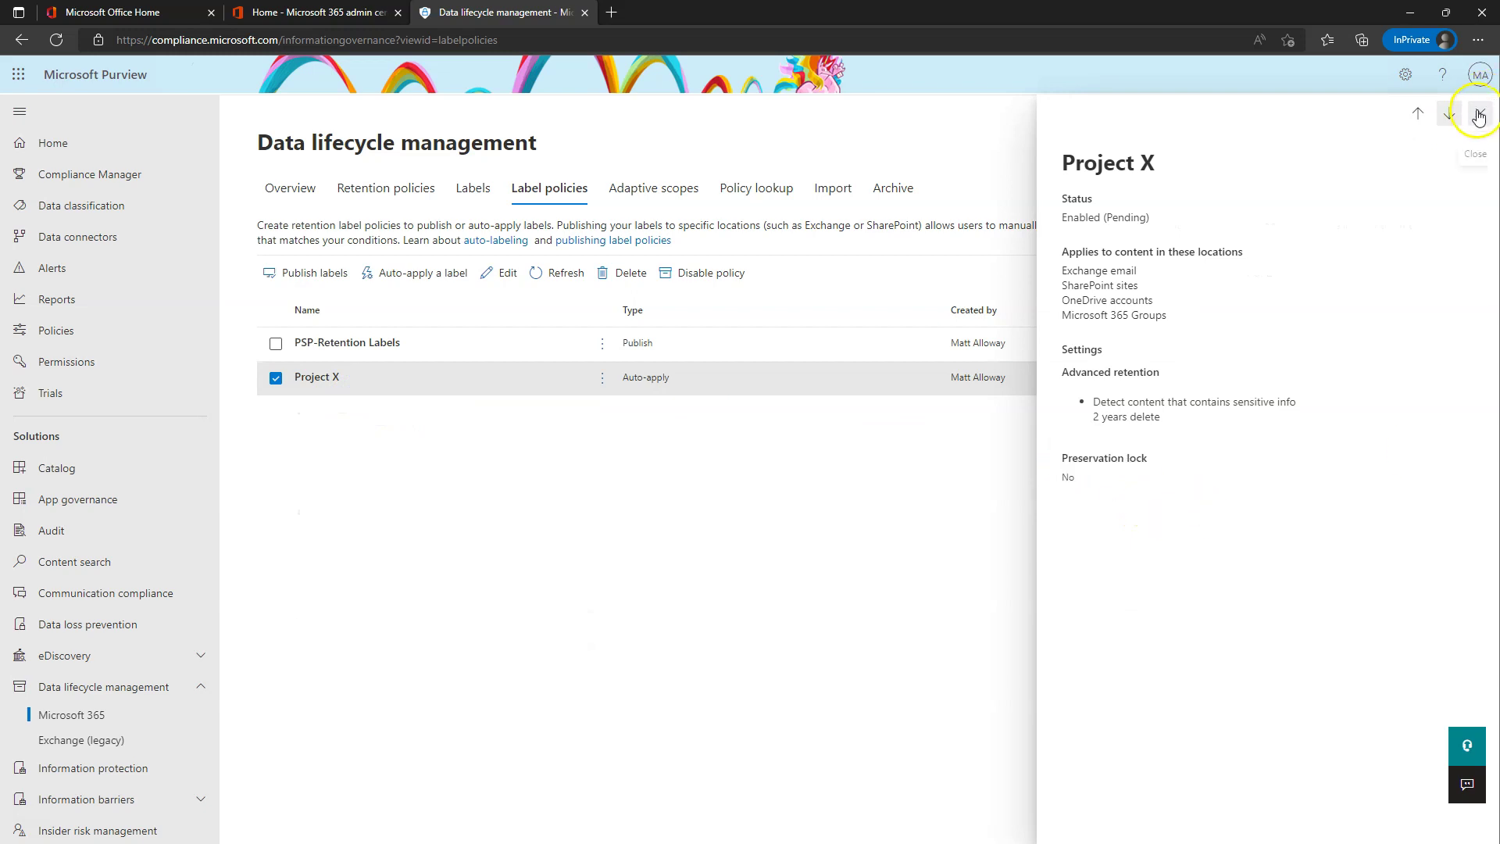
click(1420, 116)
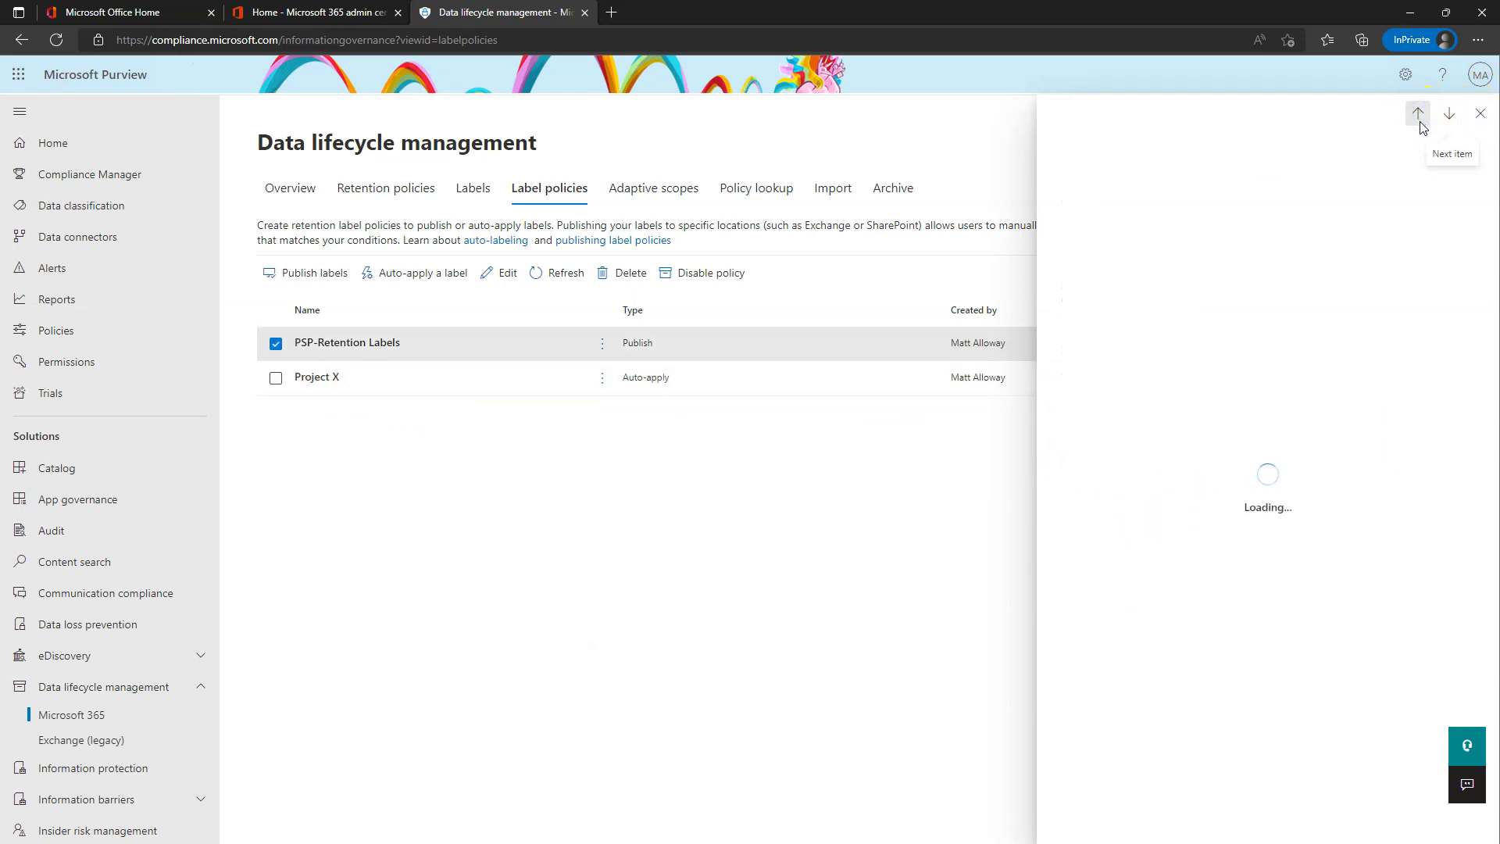
click(1476, 115)
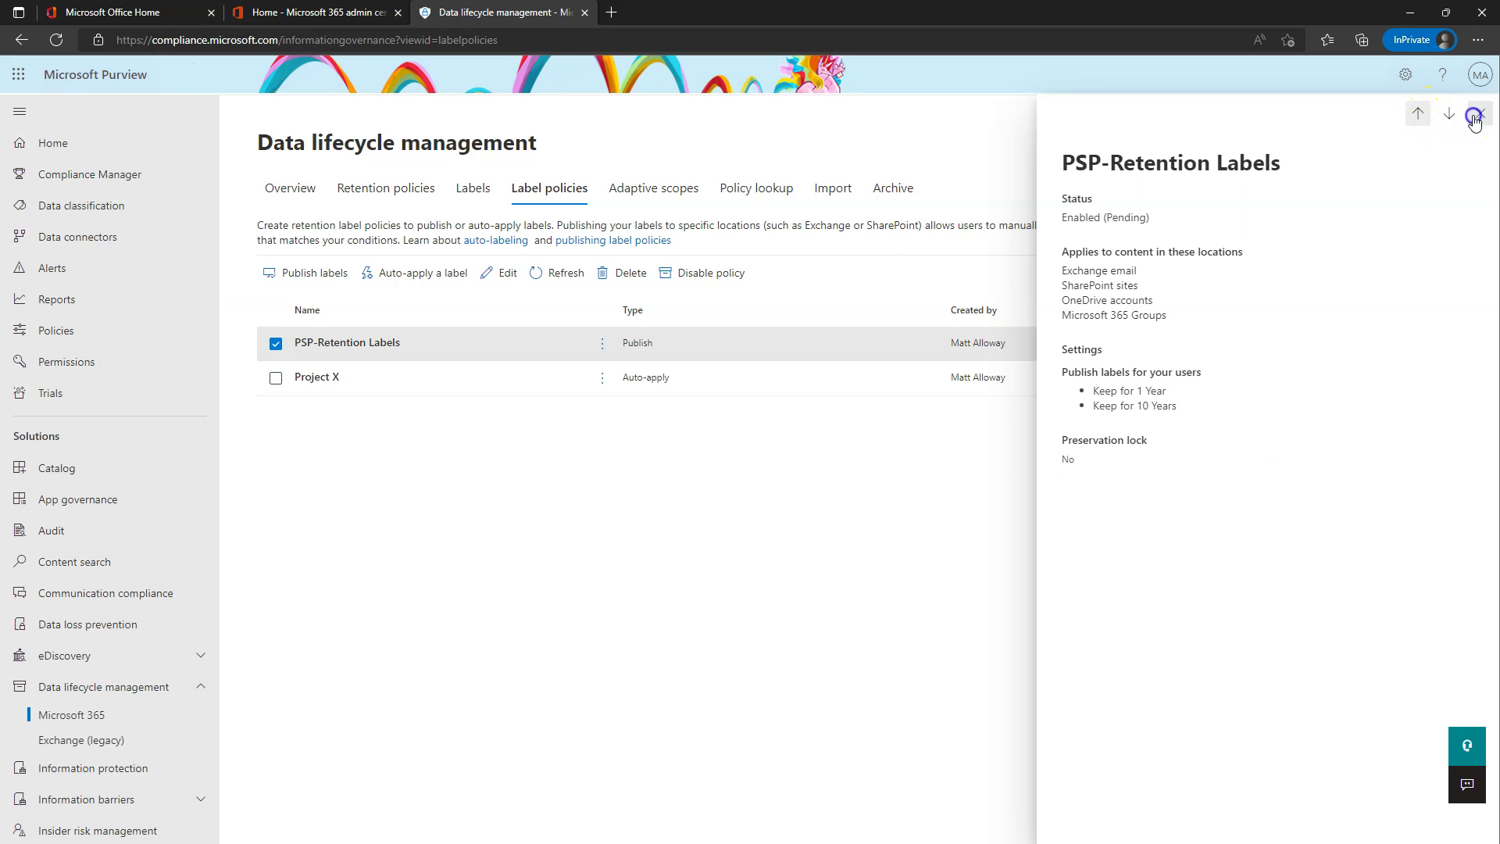
click(637, 537)
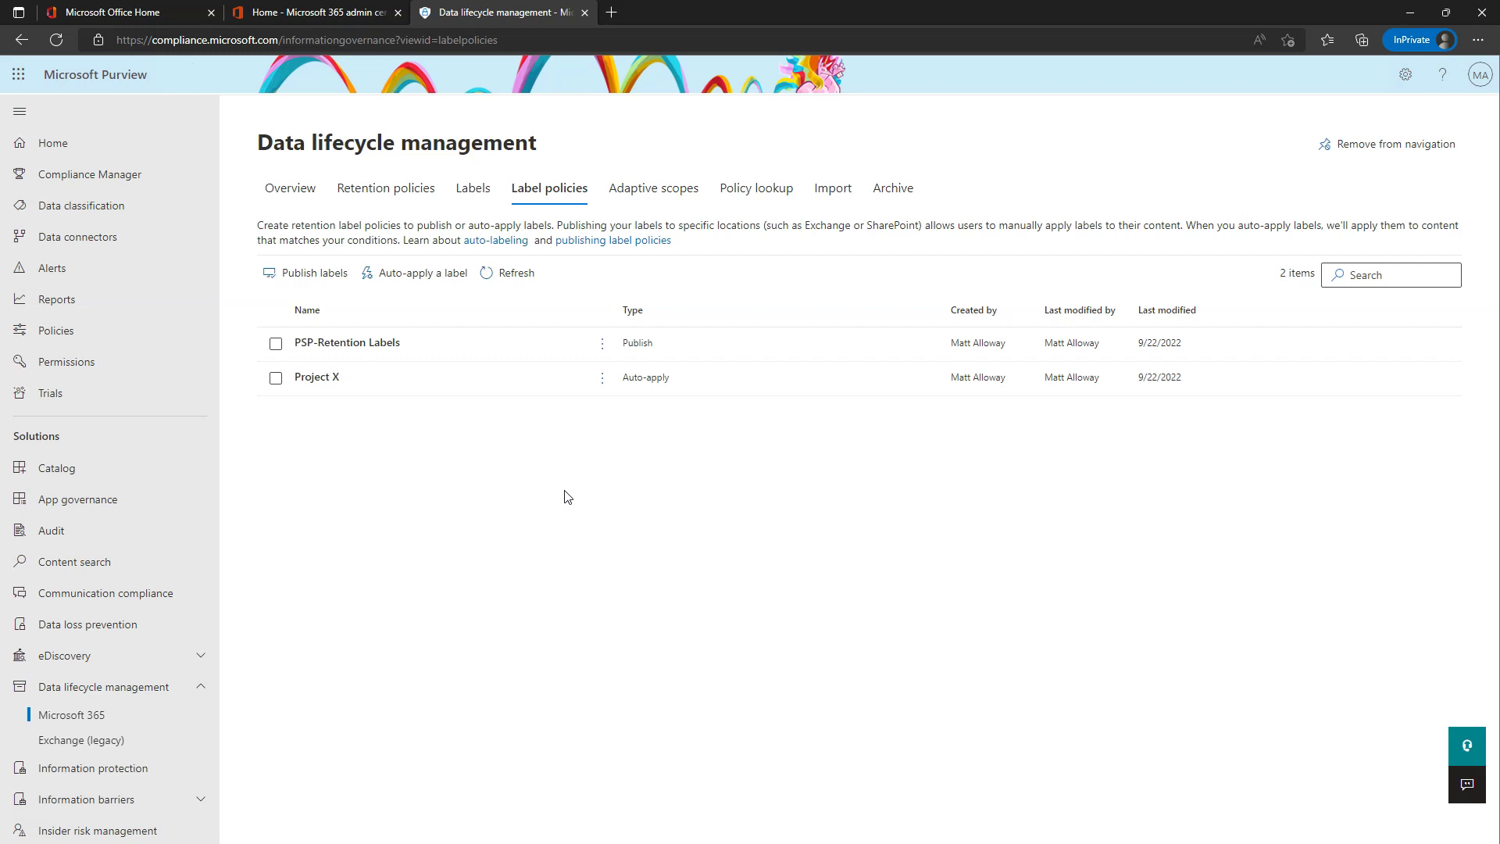
- Show the Adaptive scopes list with the IT Files, HR Files and Managers scopes
click(672, 192)
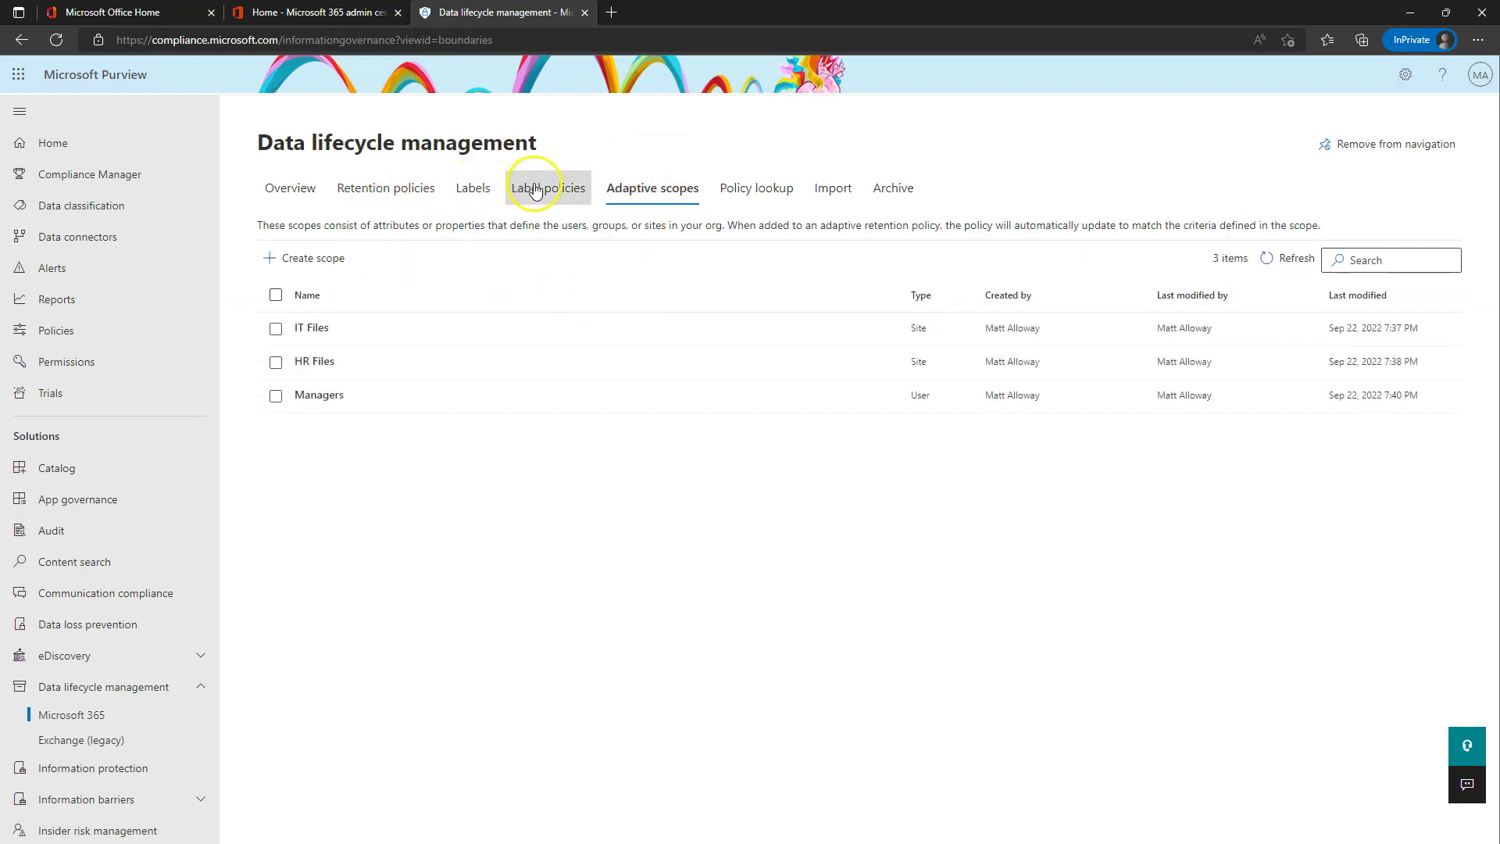
- Set Policy lookup to find policies by Site, then view the empty Import page
click(749, 181)
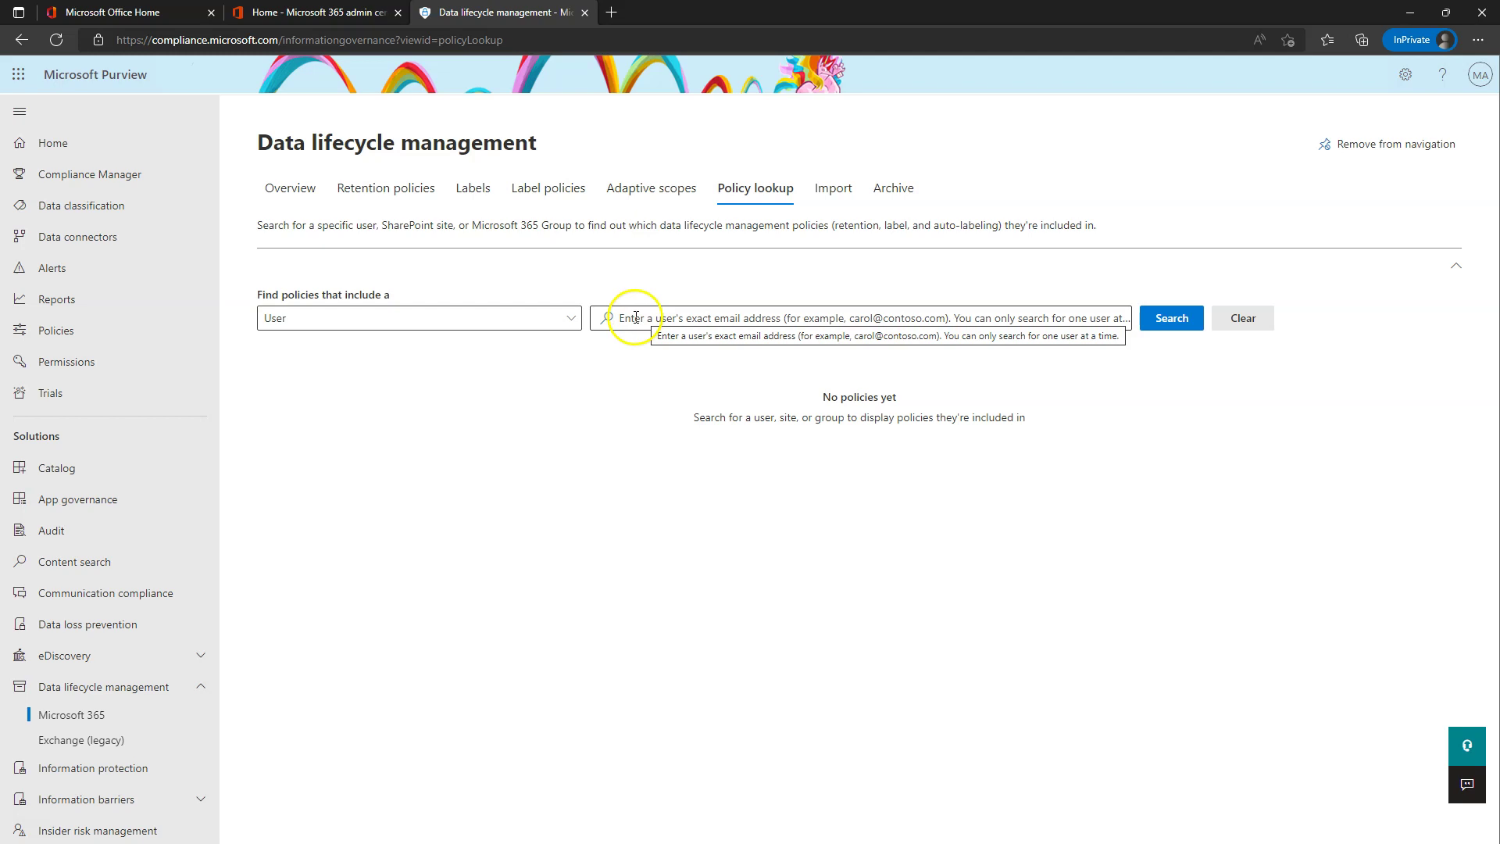
click(488, 318)
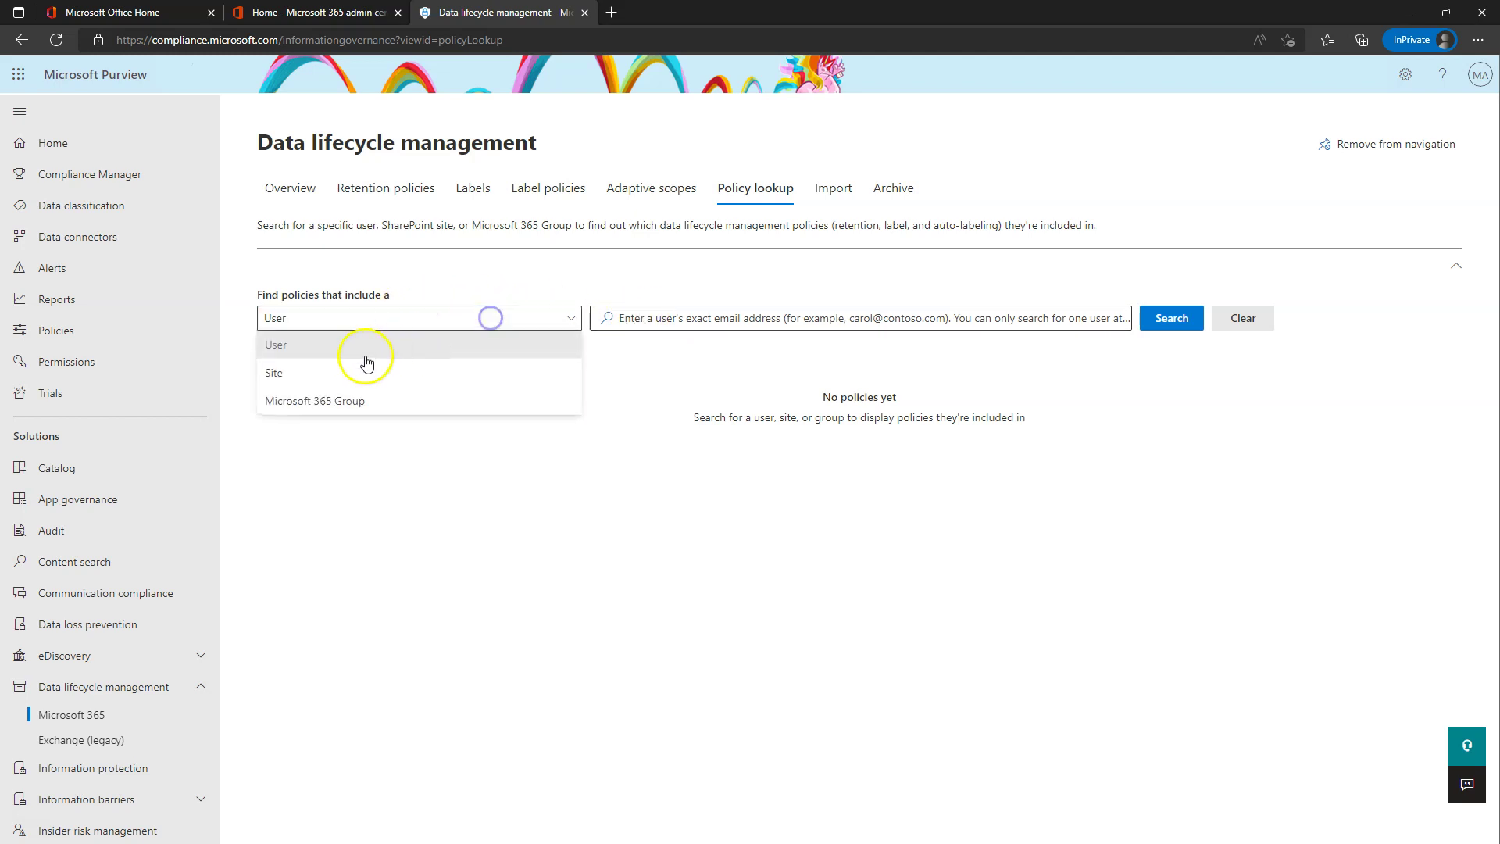
click(314, 376)
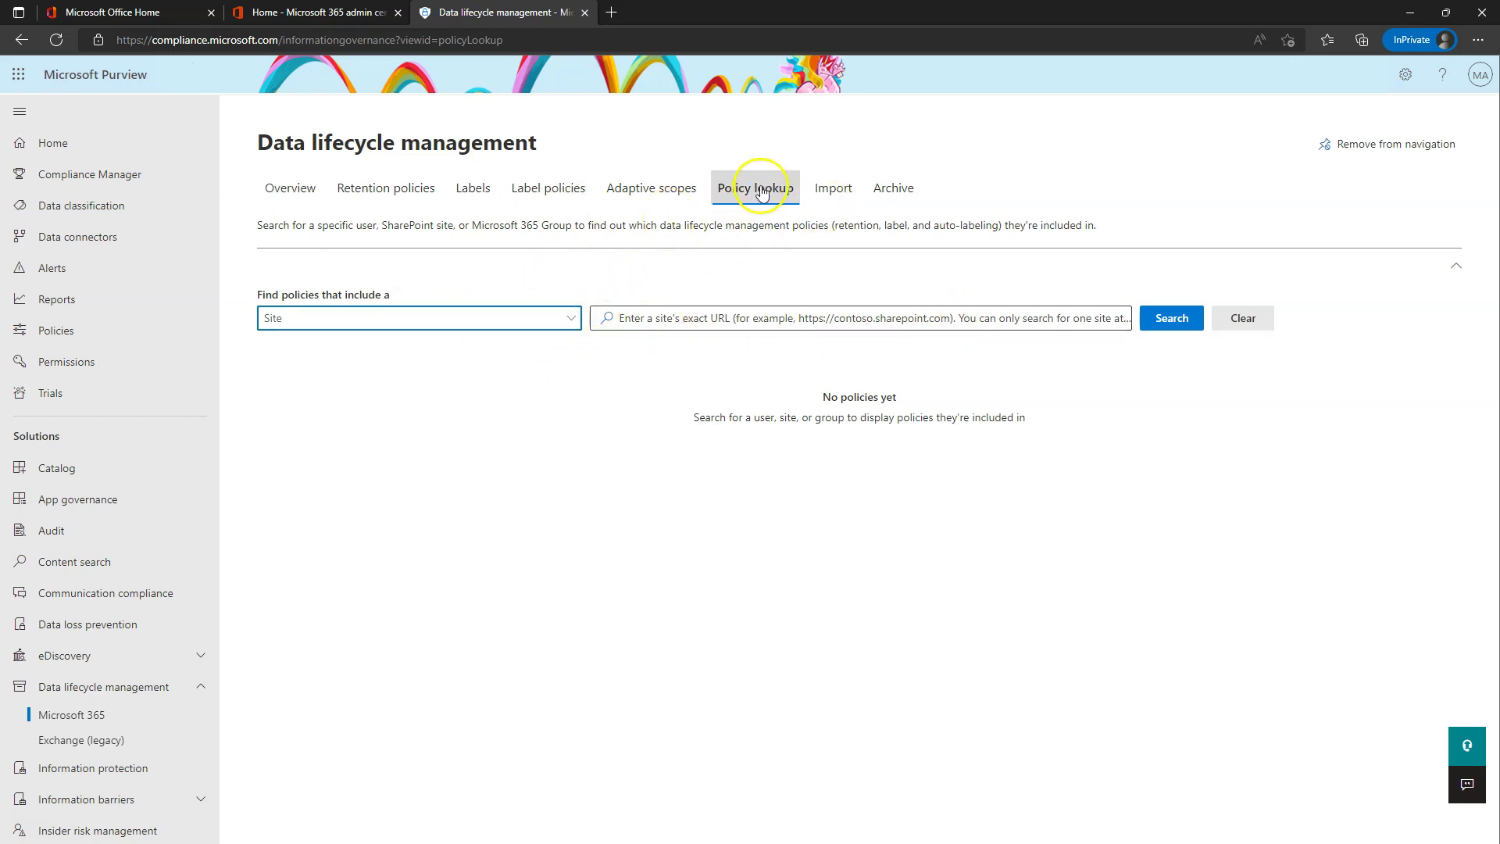
click(833, 191)
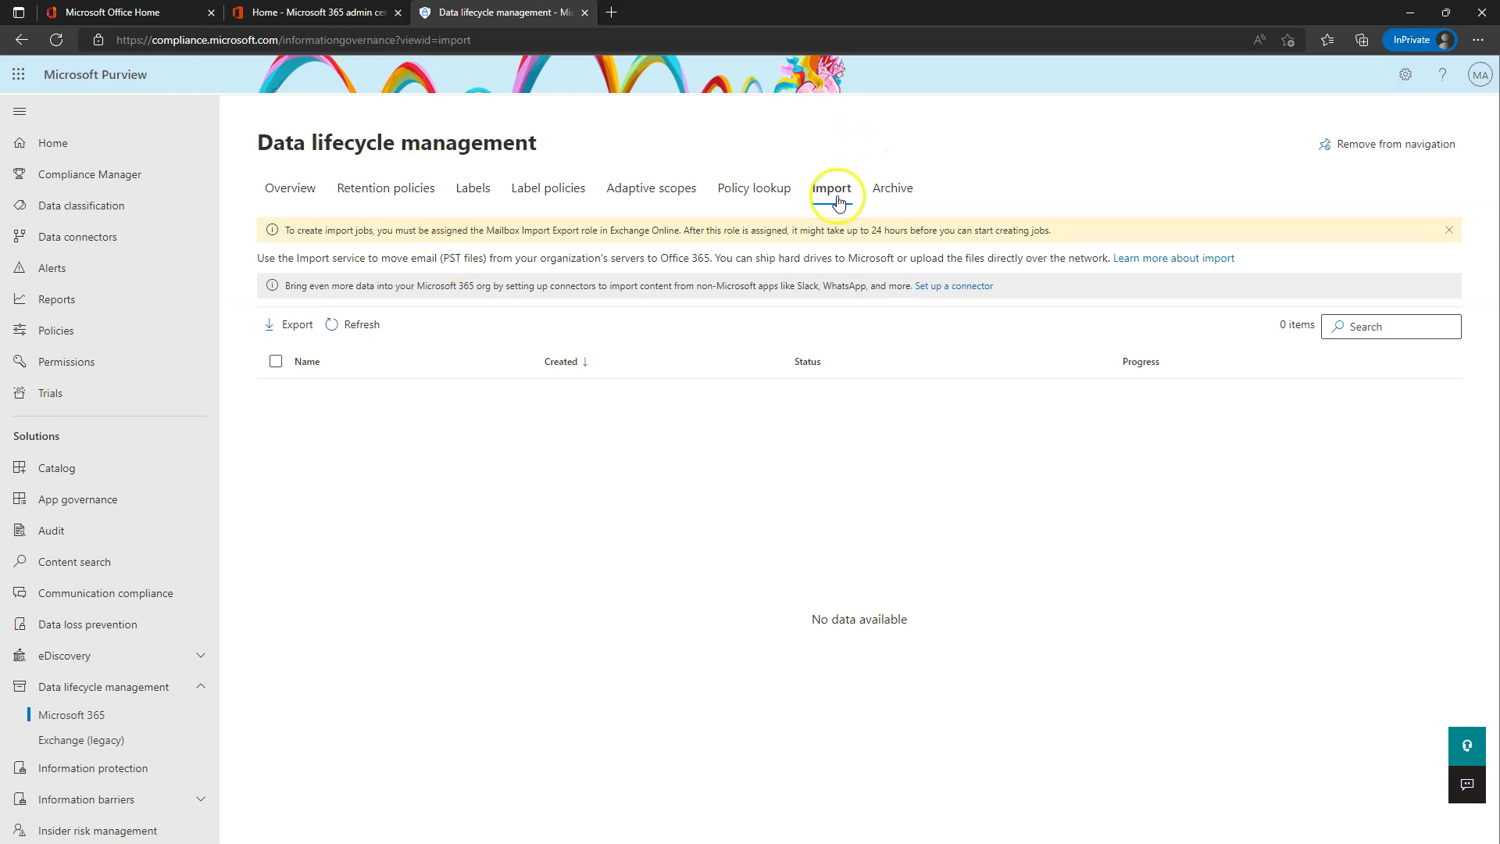
- Enable the archive mailbox for one user in the Archive list and refresh it
click(718, 259)
drag(717, 259, 1110, 260)
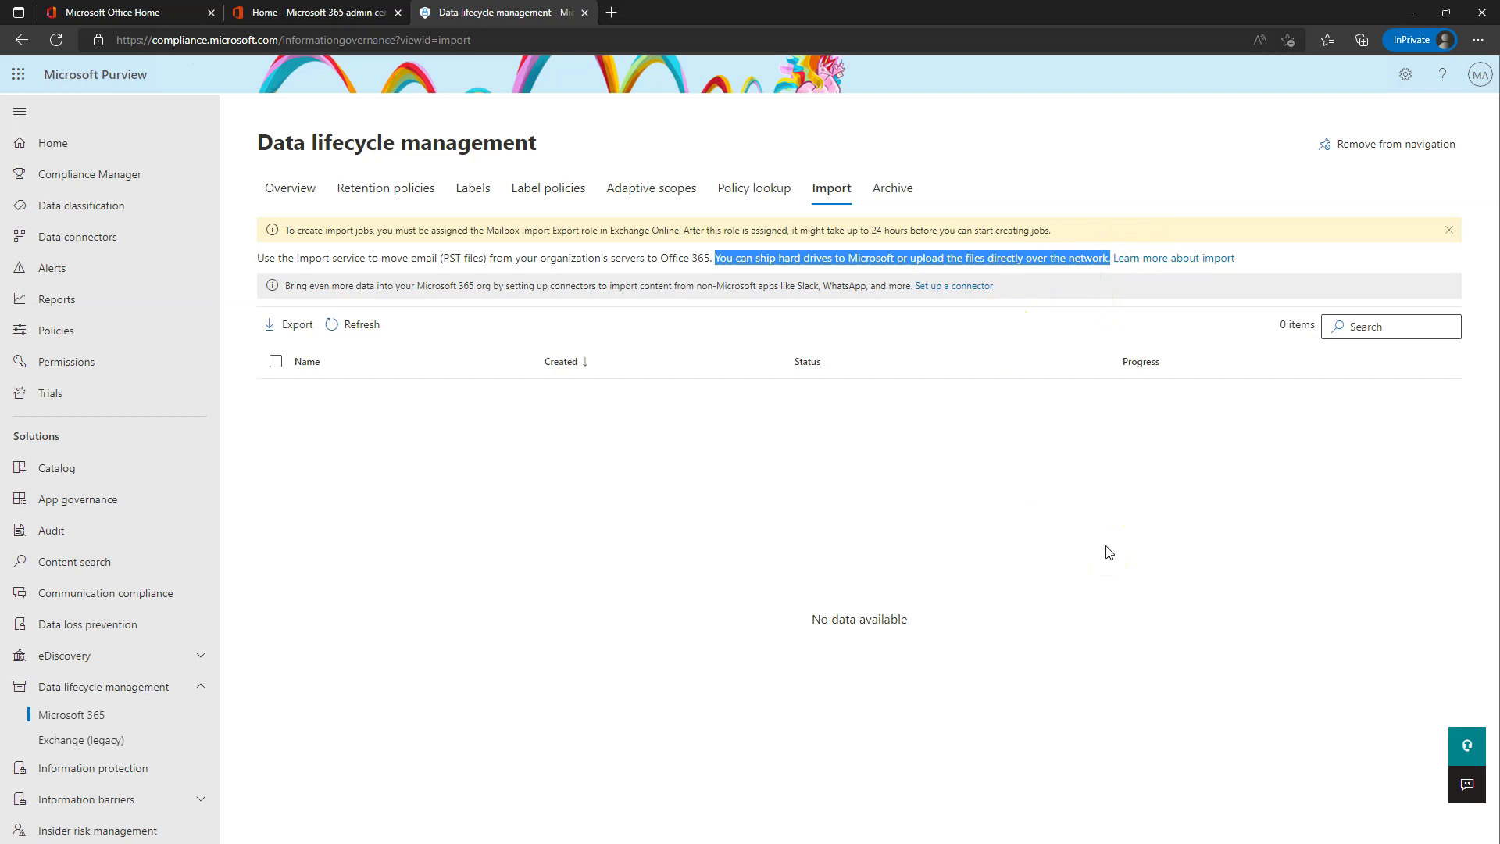
click(898, 188)
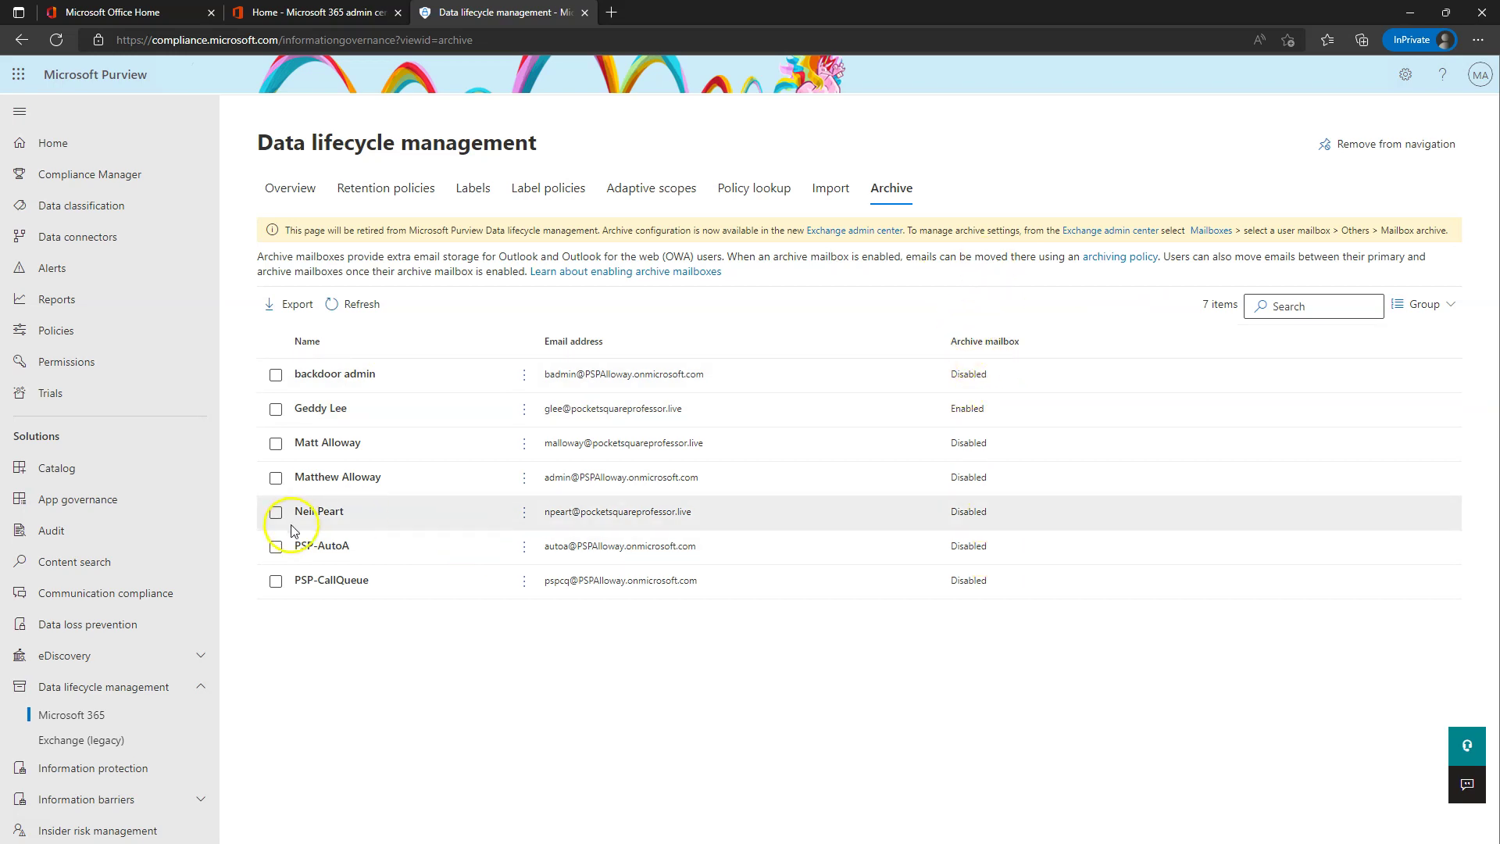
click(318, 510)
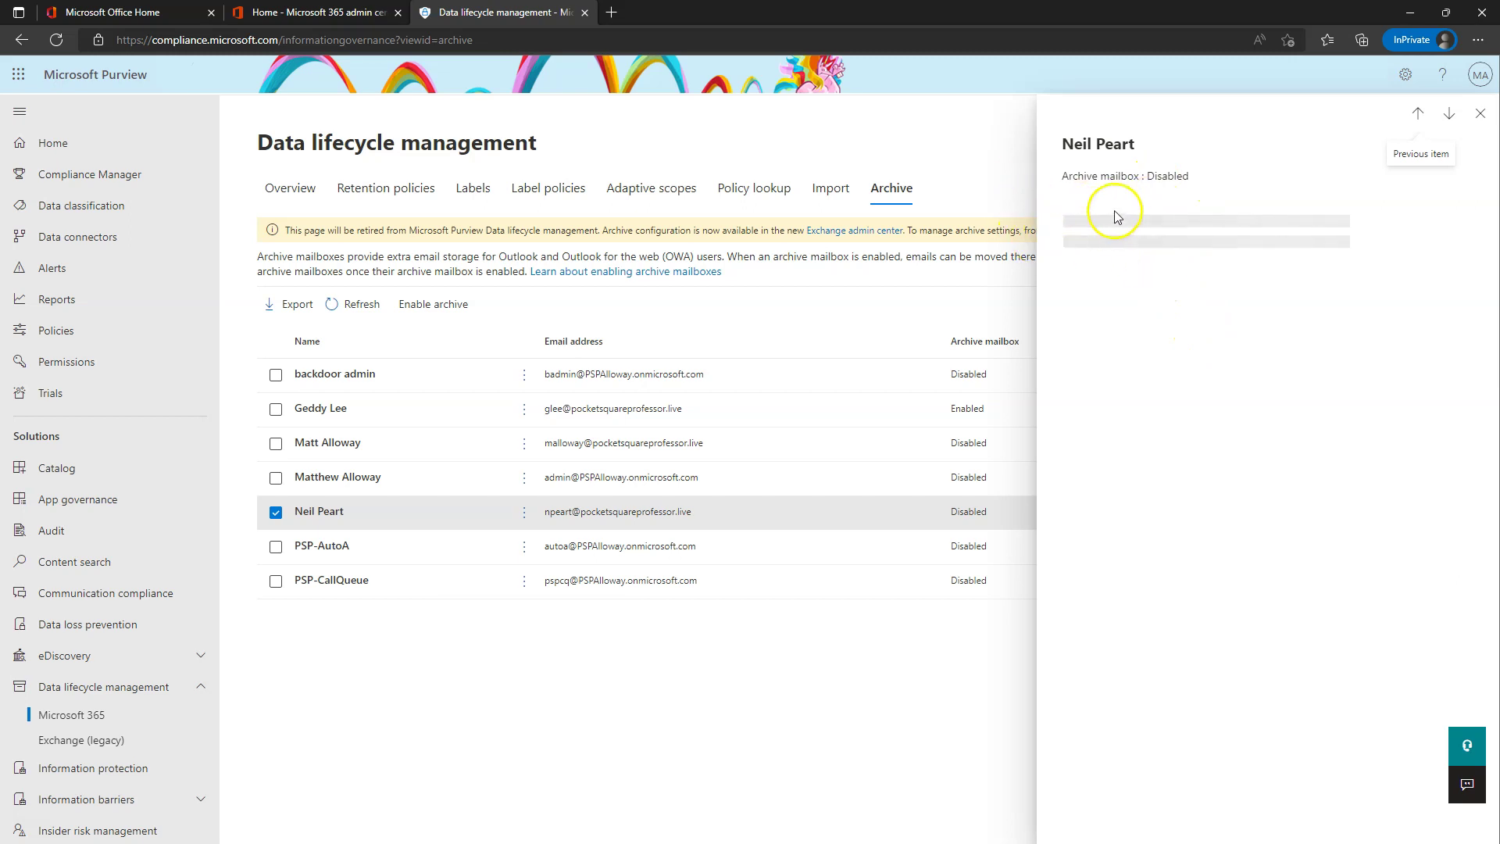
click(429, 304)
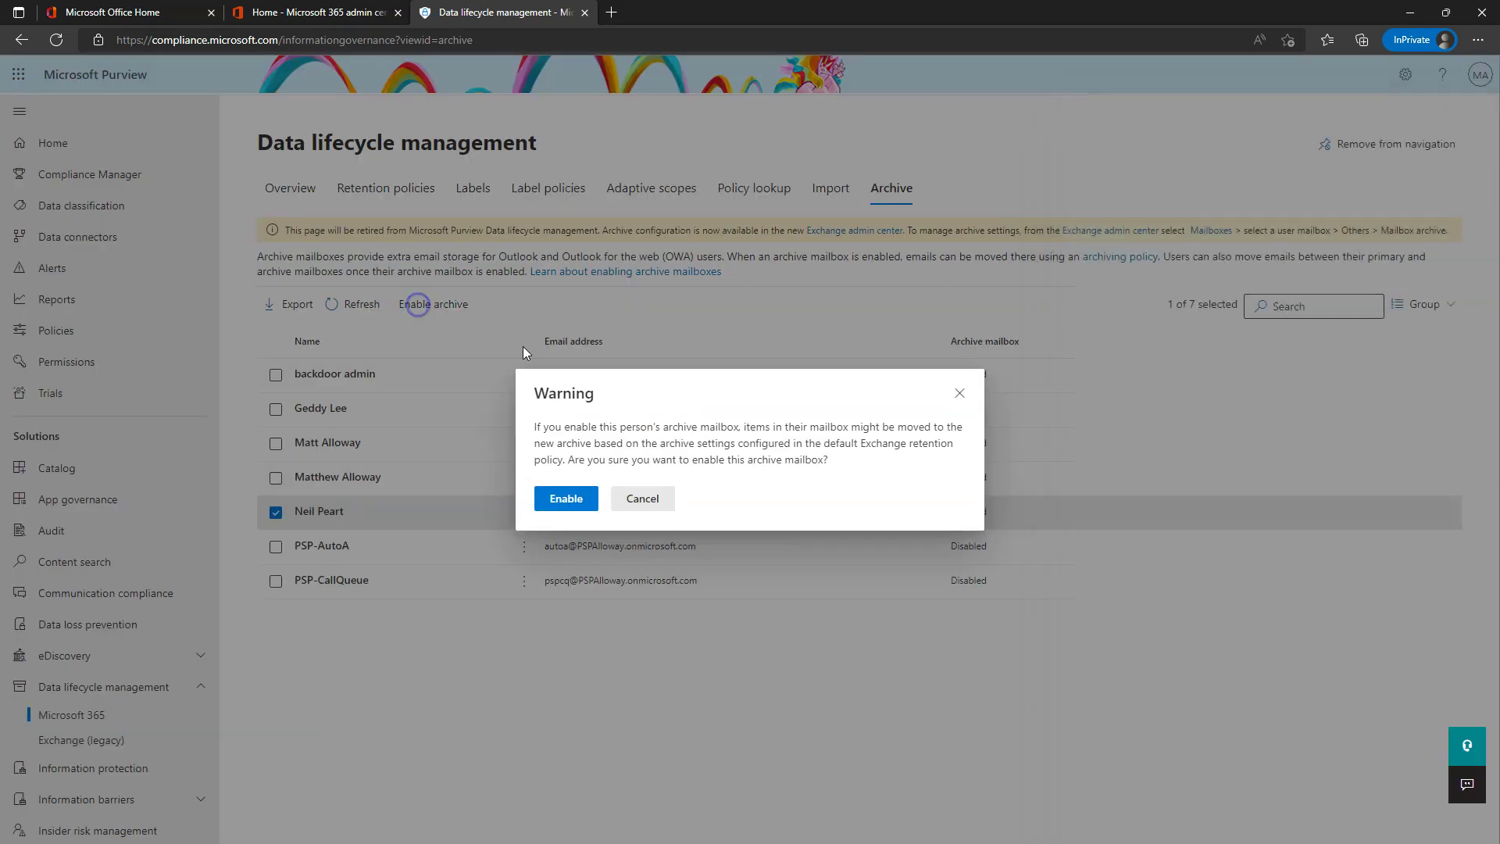
click(568, 500)
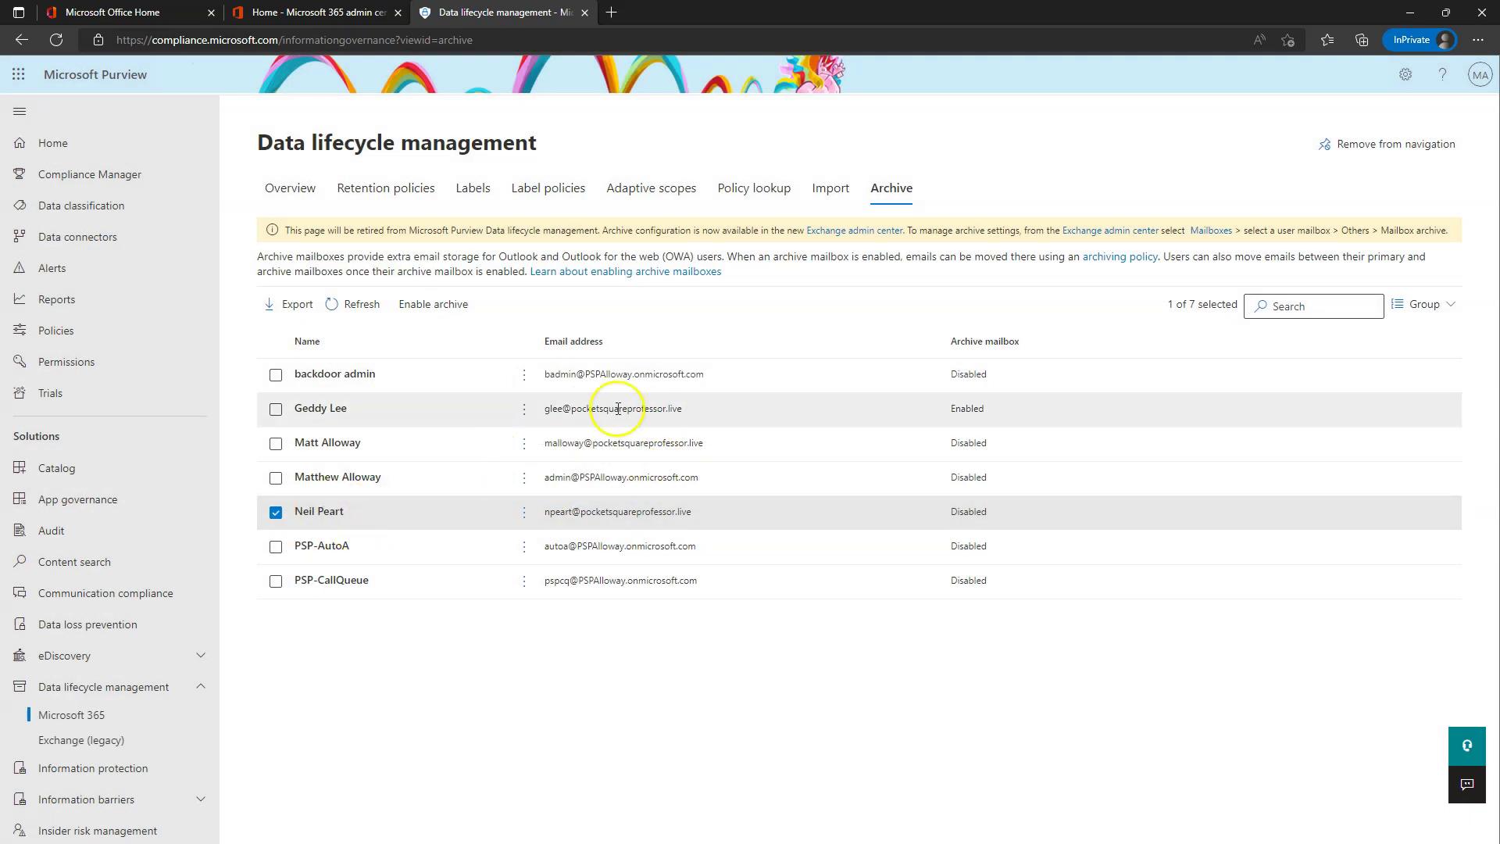
click(357, 304)
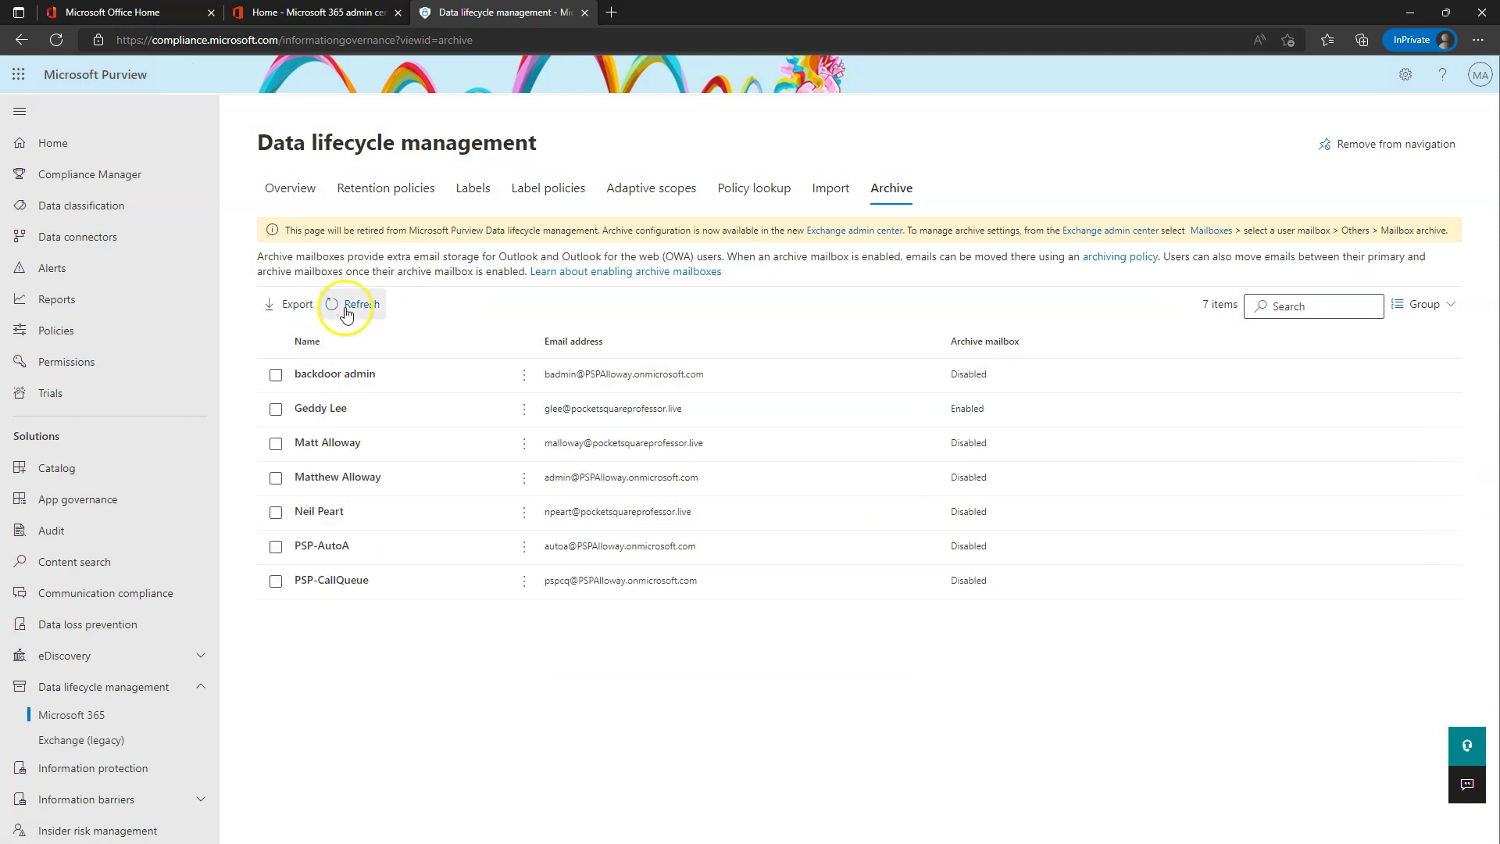
click(349, 305)
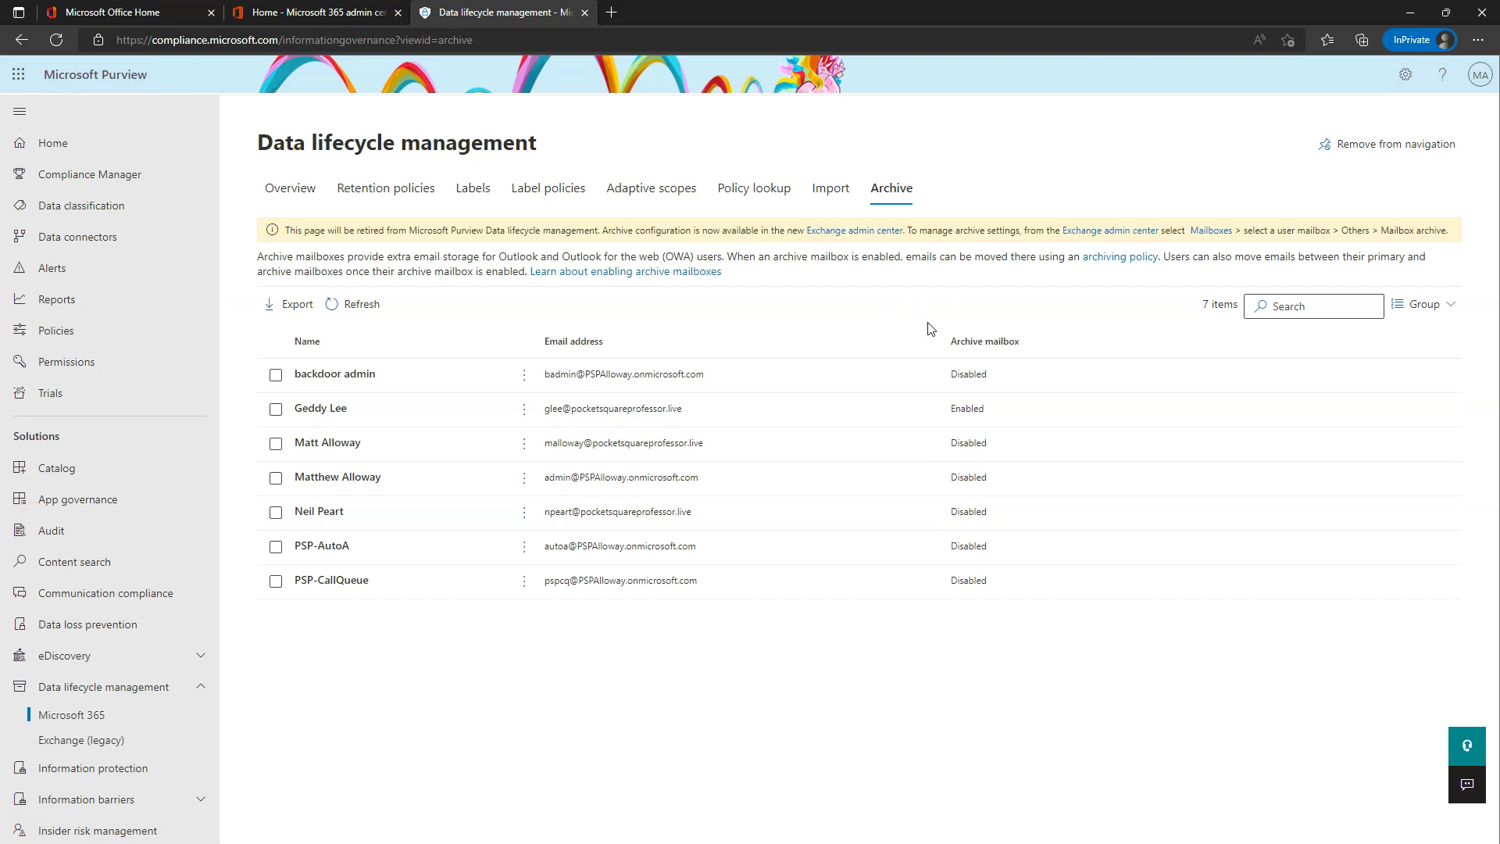
click(790, 196)
scroll(167, 653, down, 3)
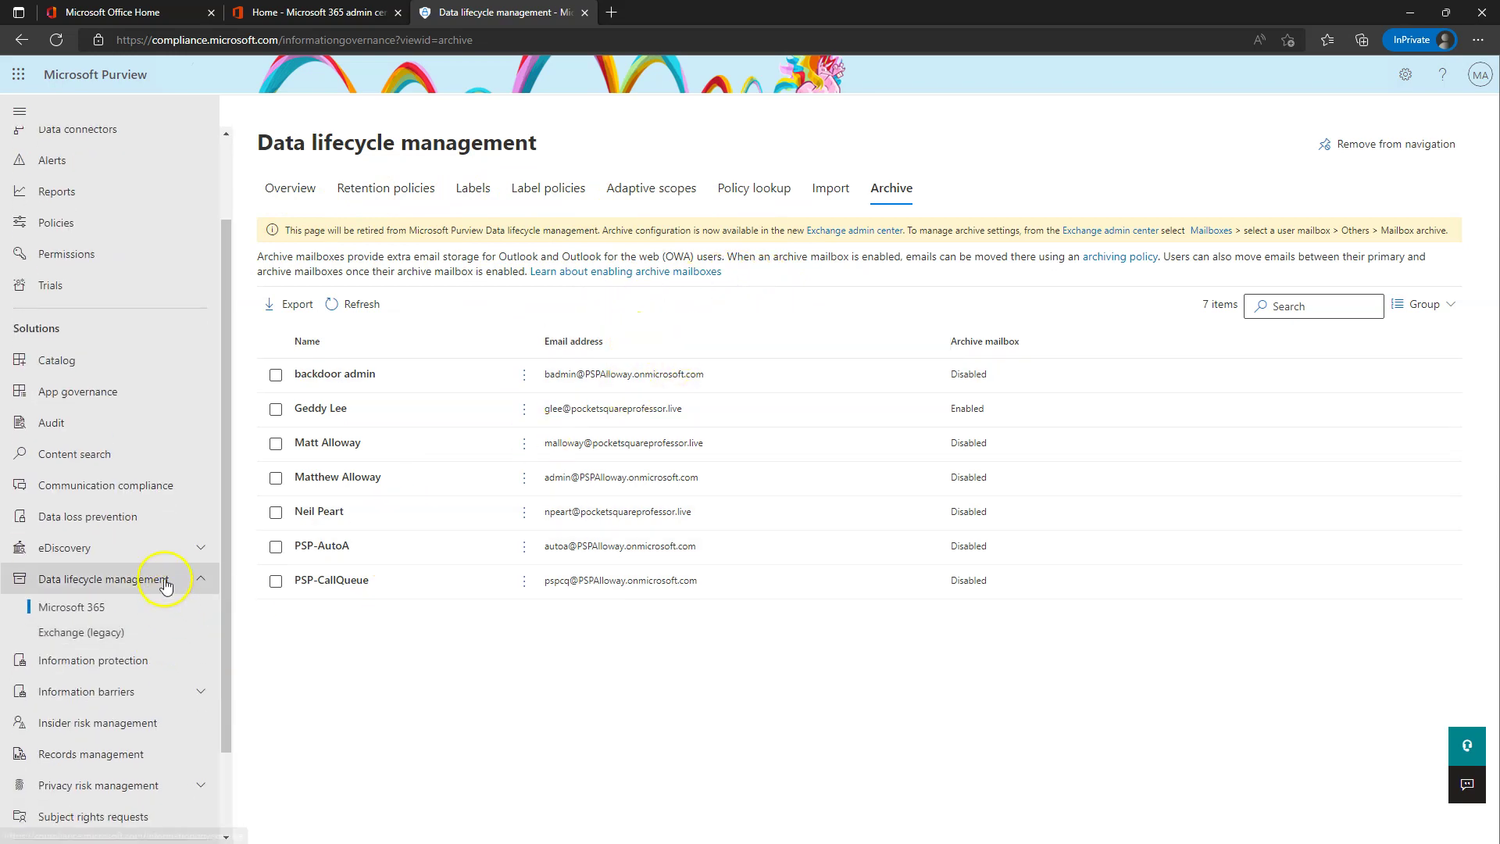
- Expand eDiscovery in the navigation and open the User data search page, which has 0 cases
click(69, 557)
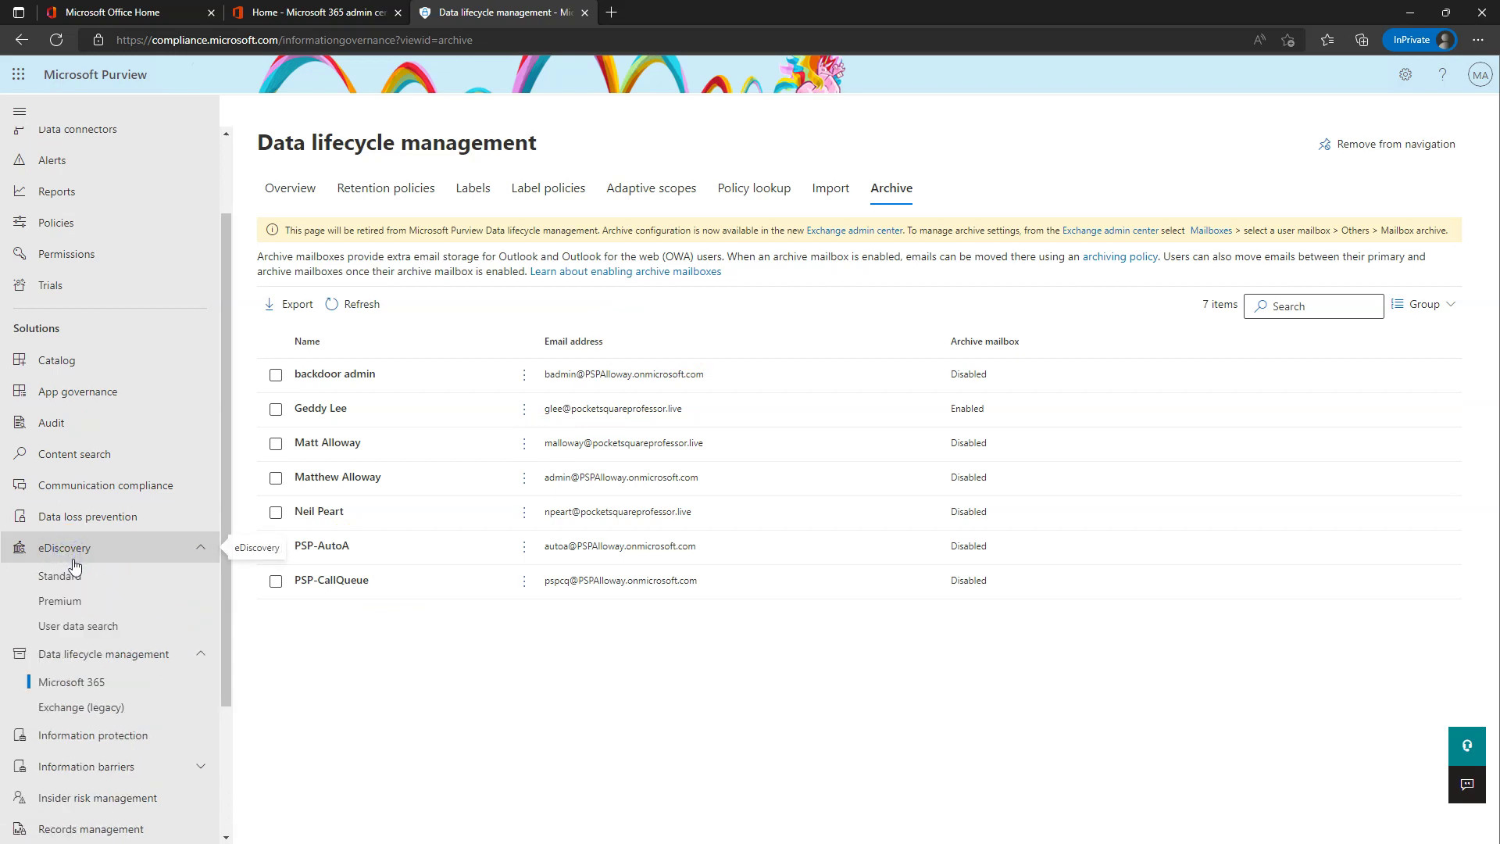
click(73, 585)
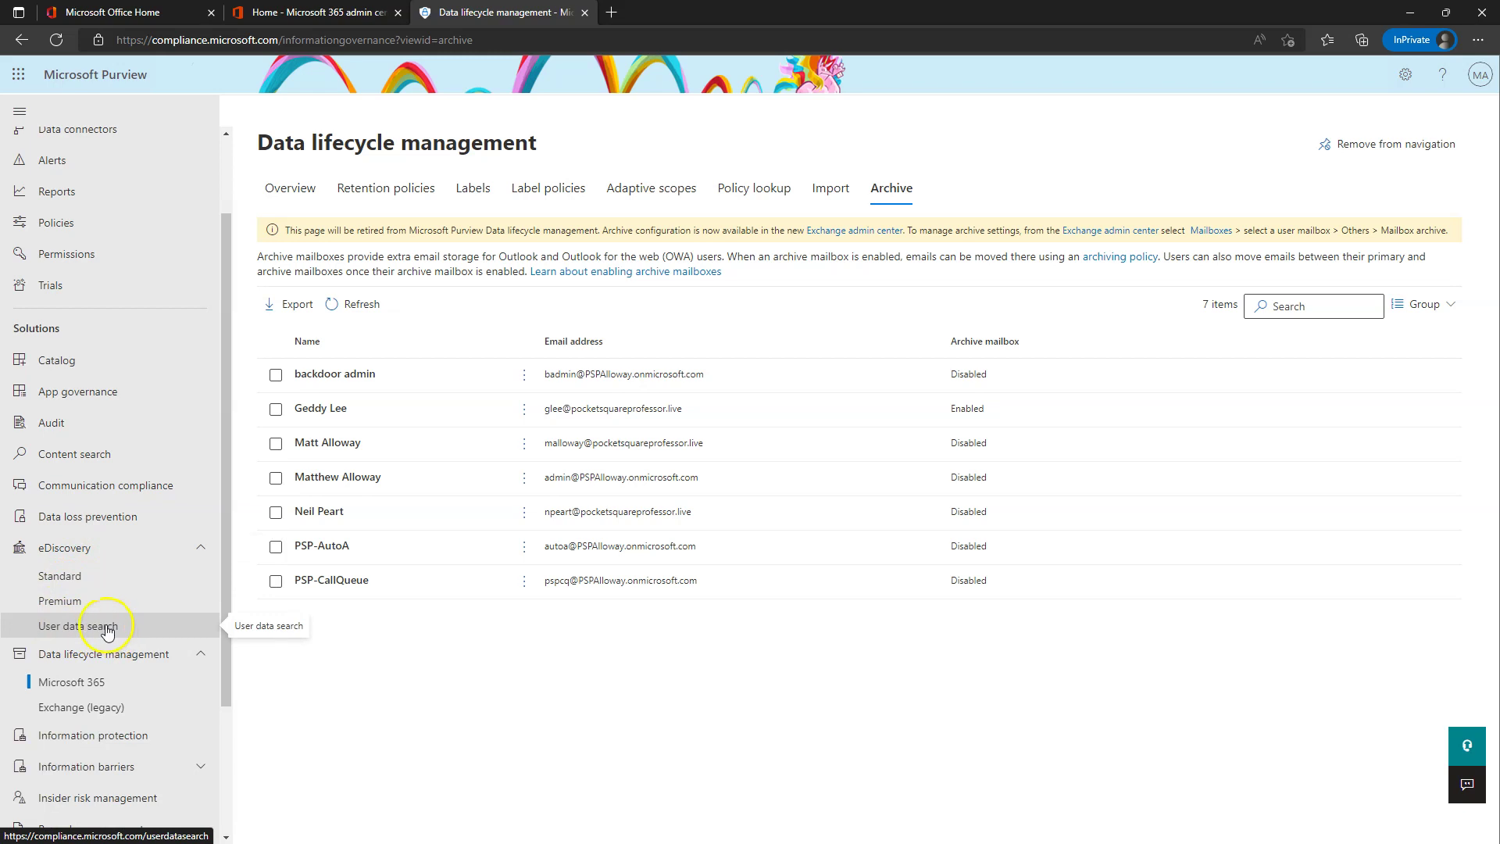
click(78, 626)
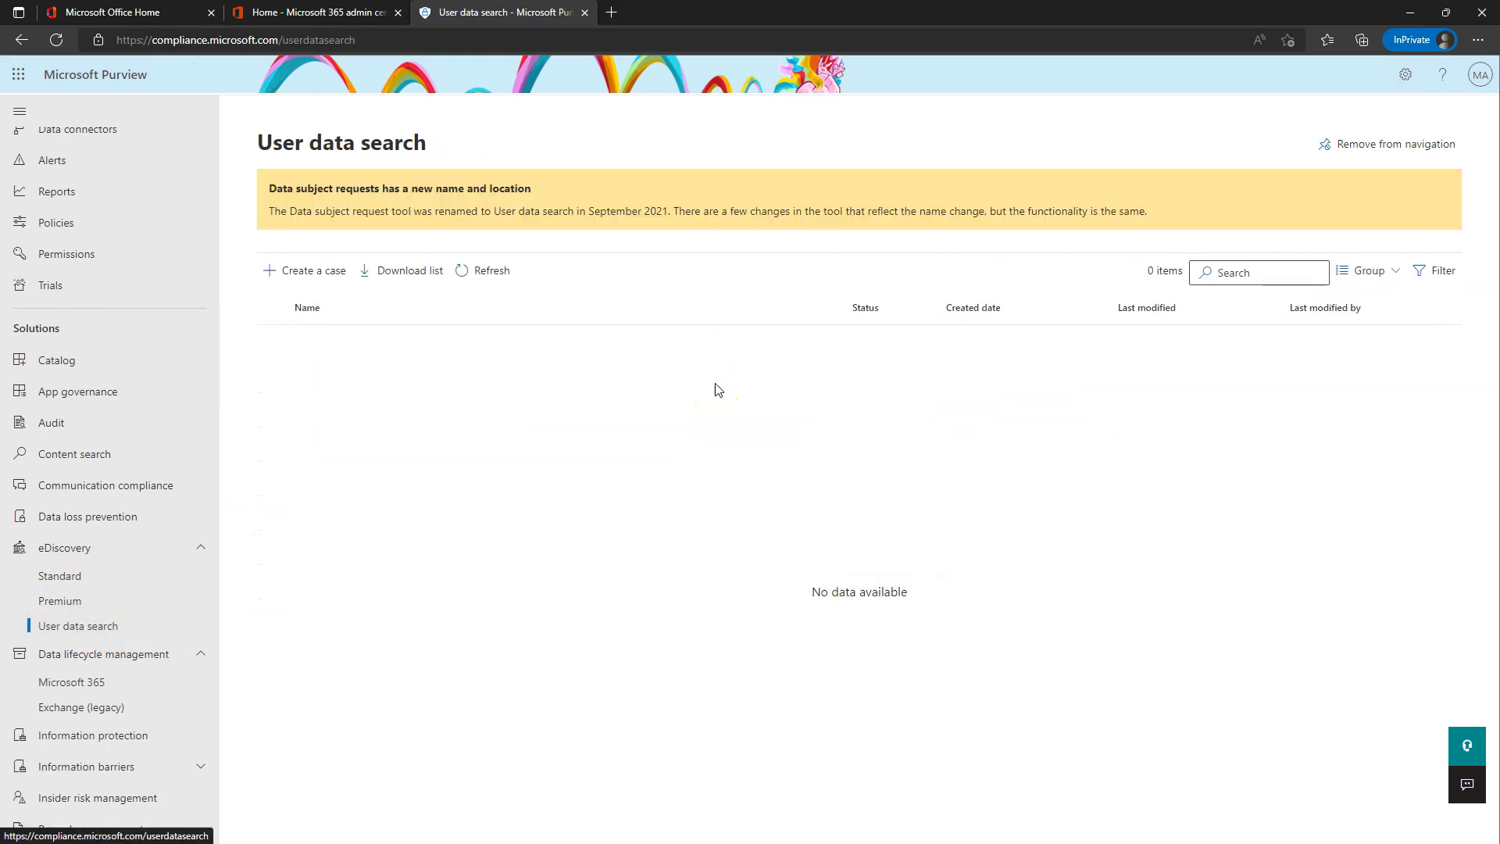
scroll(110, 742, down, 3)
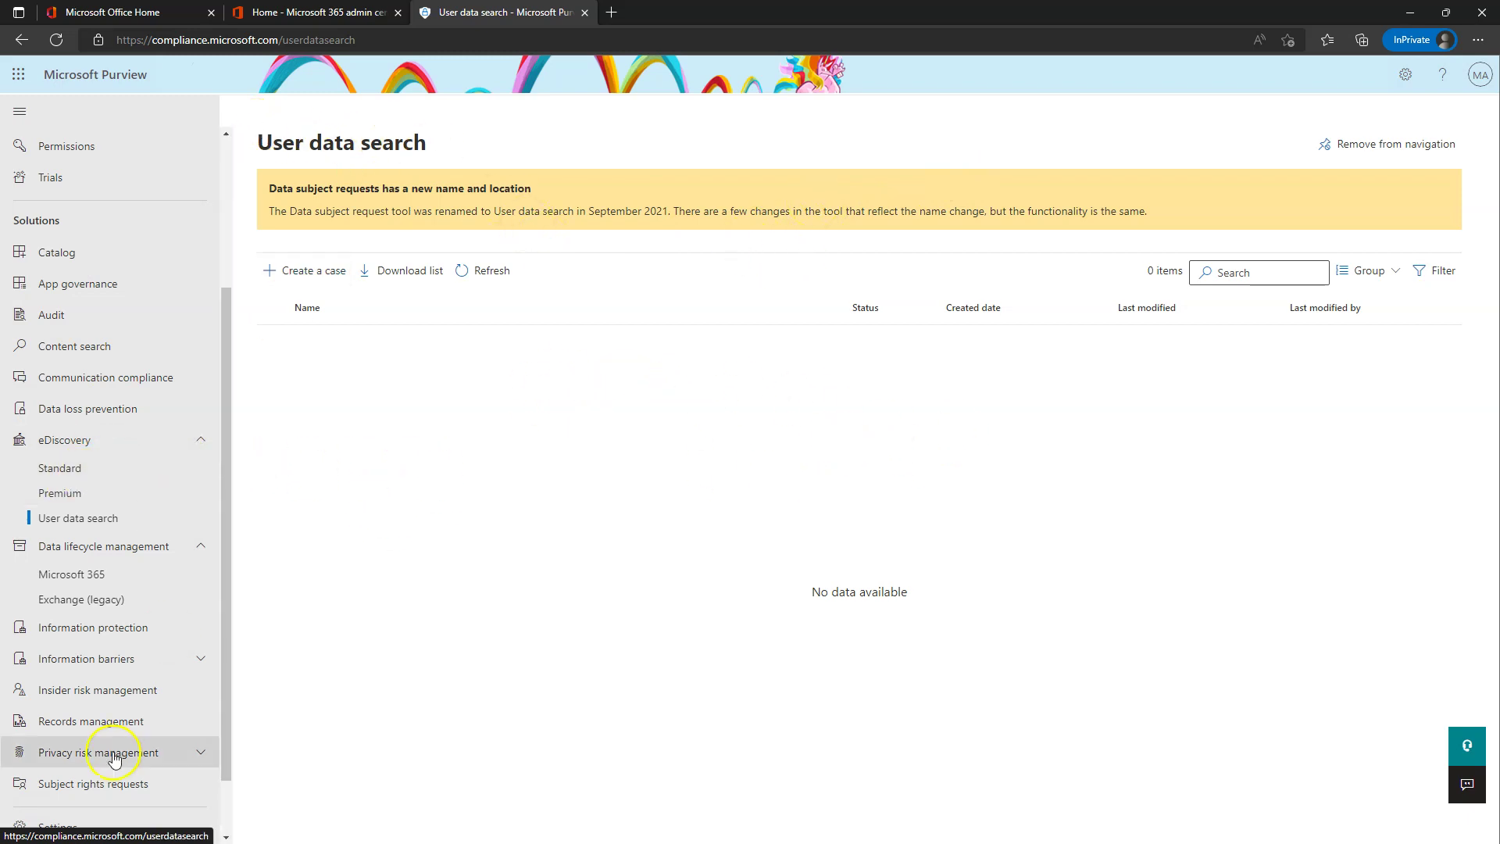
- View eDiscovery (Standard), then the eDiscovery (Premium) overview showing 0 cases
click(59, 468)
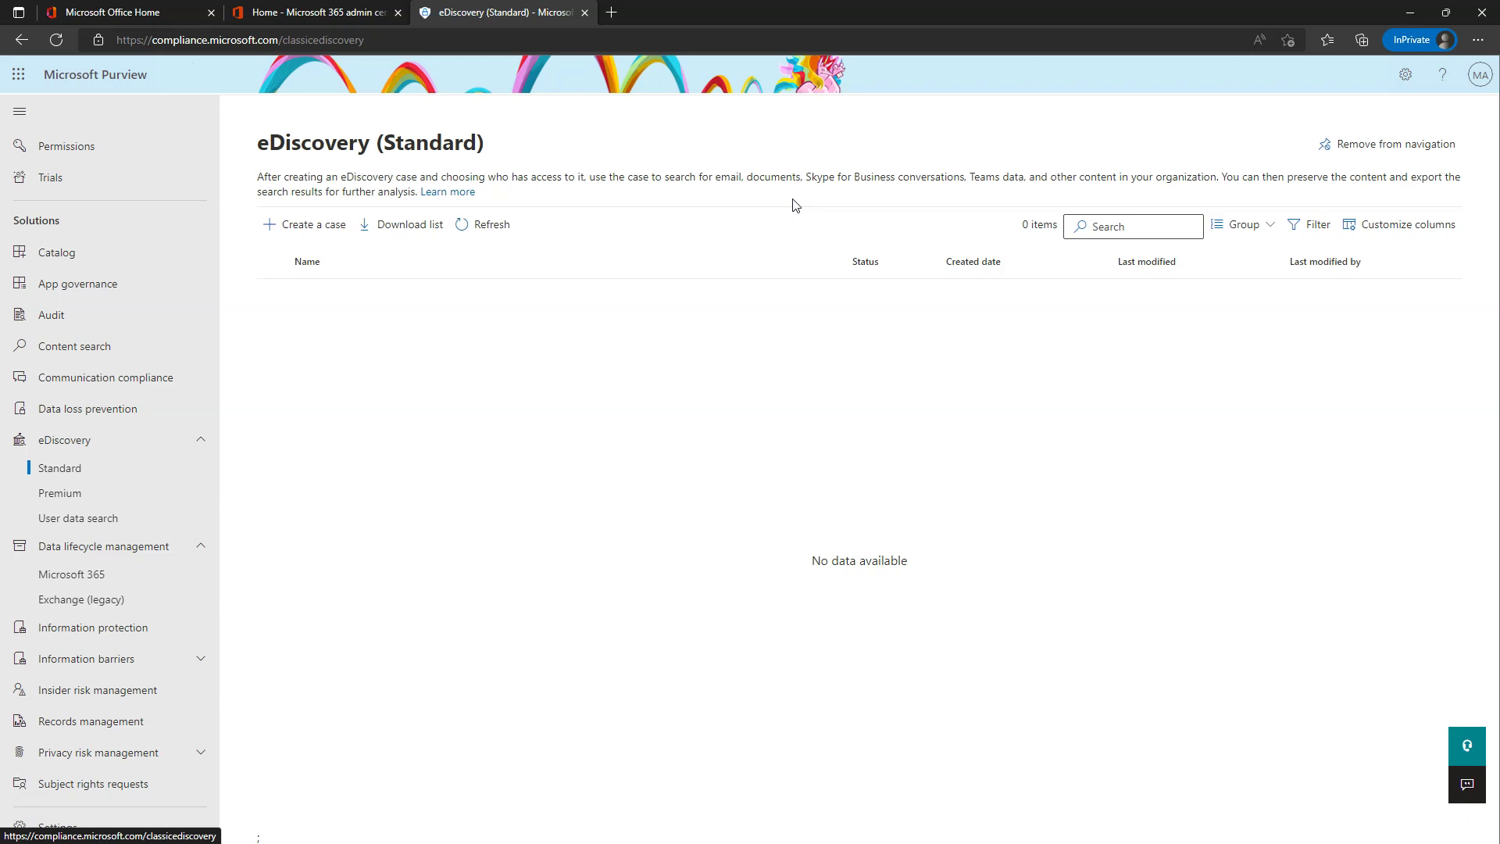
click(60, 493)
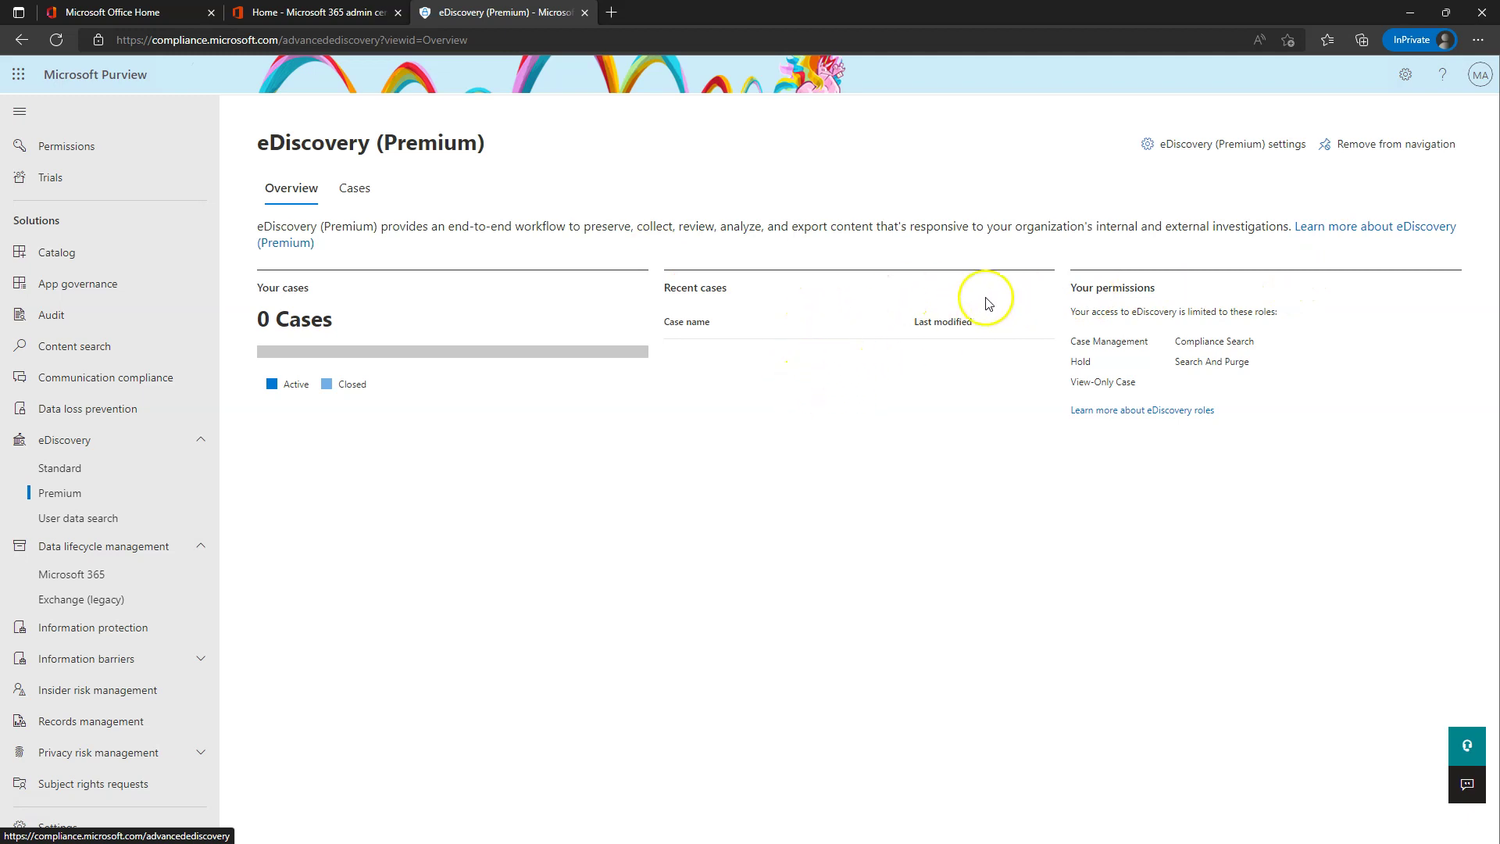
- Browse the eDiscovery (Premium) settings and case list, then switch to the Standard cases
click(1223, 147)
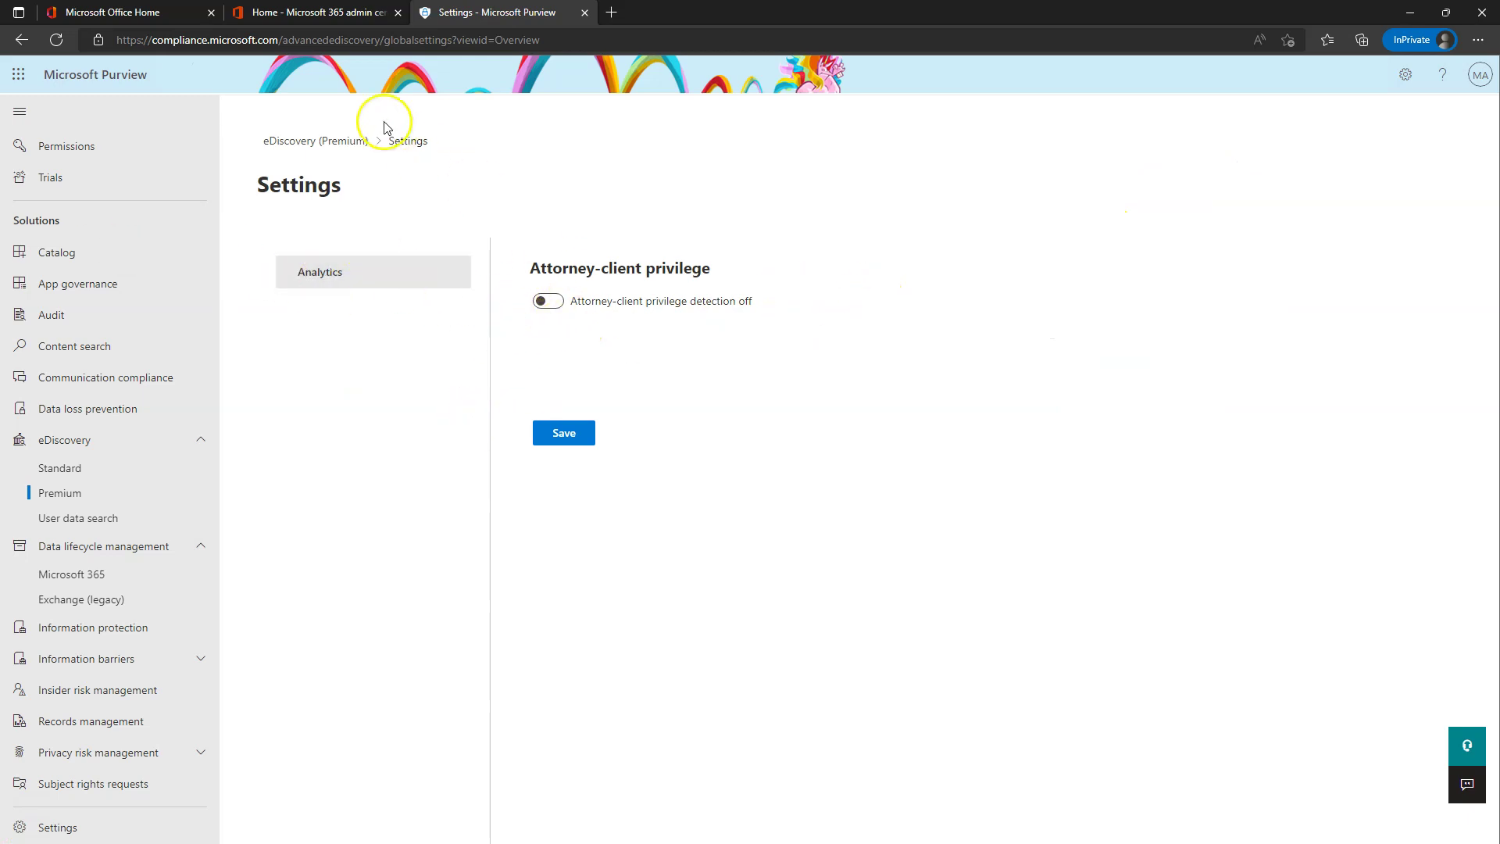
click(317, 141)
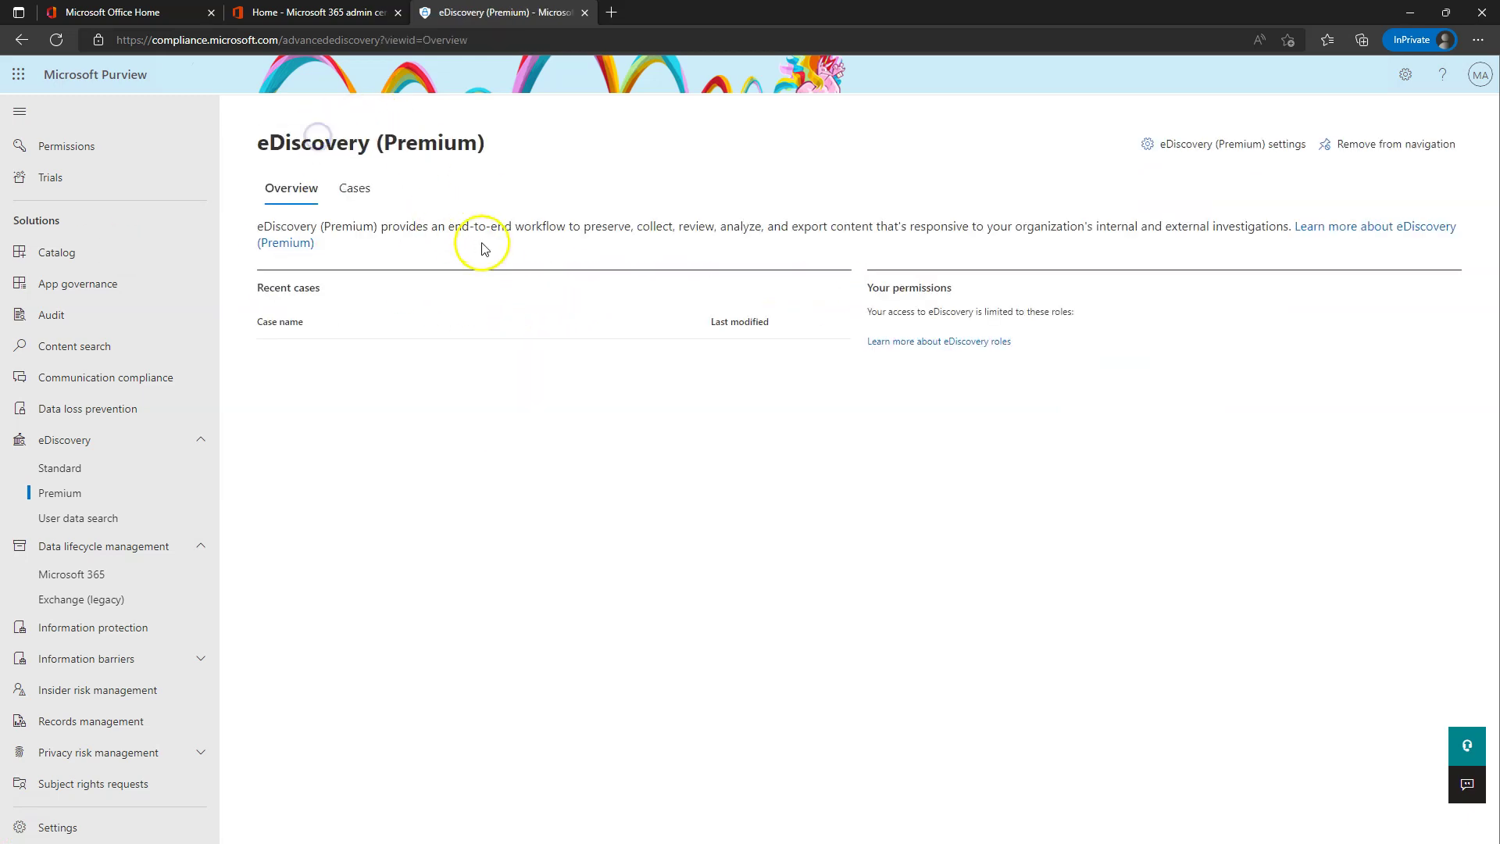
click(353, 194)
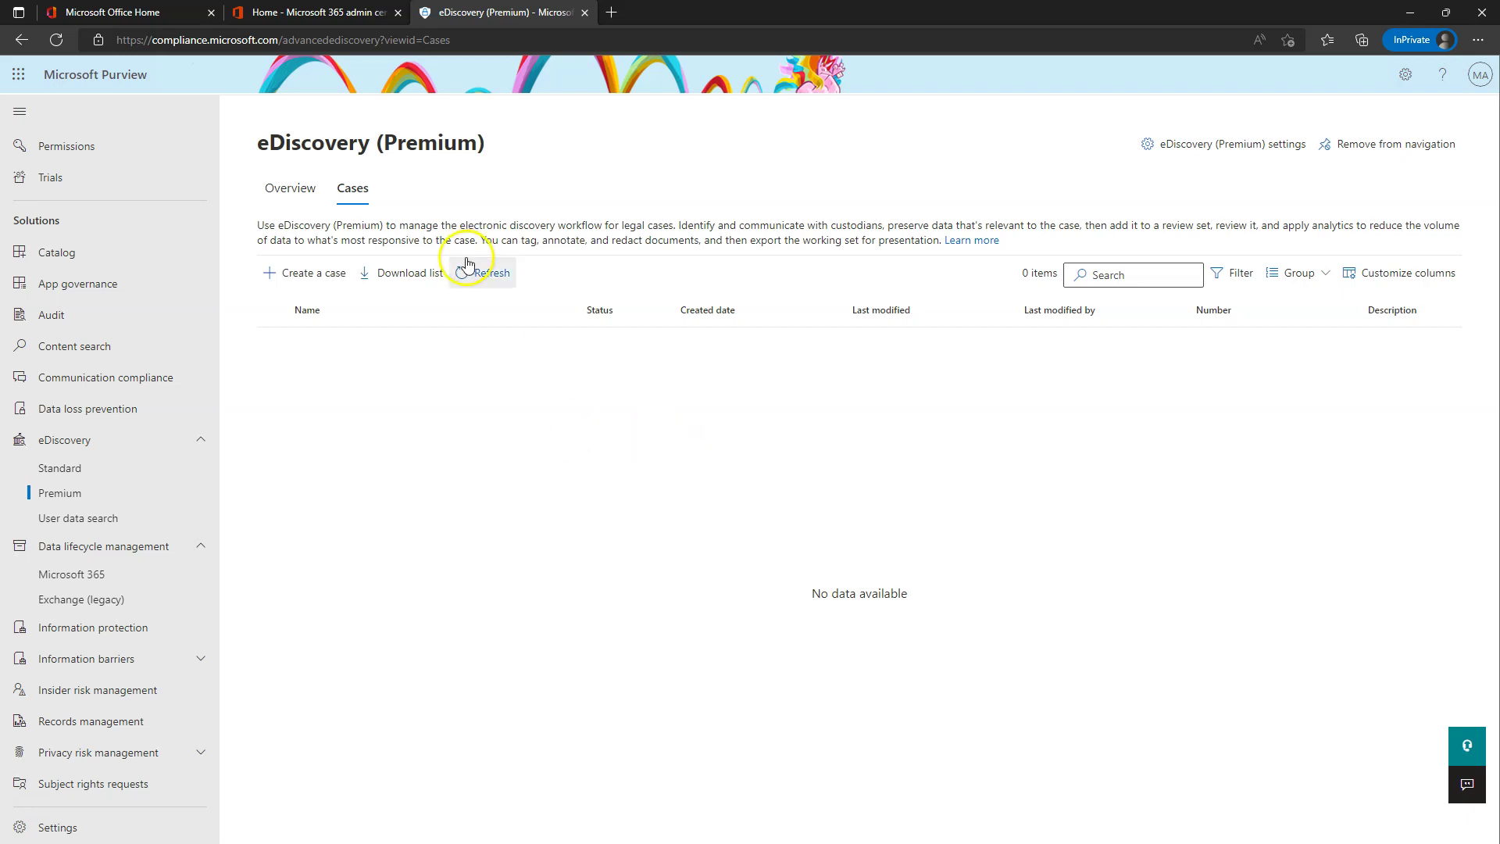
click(1144, 459)
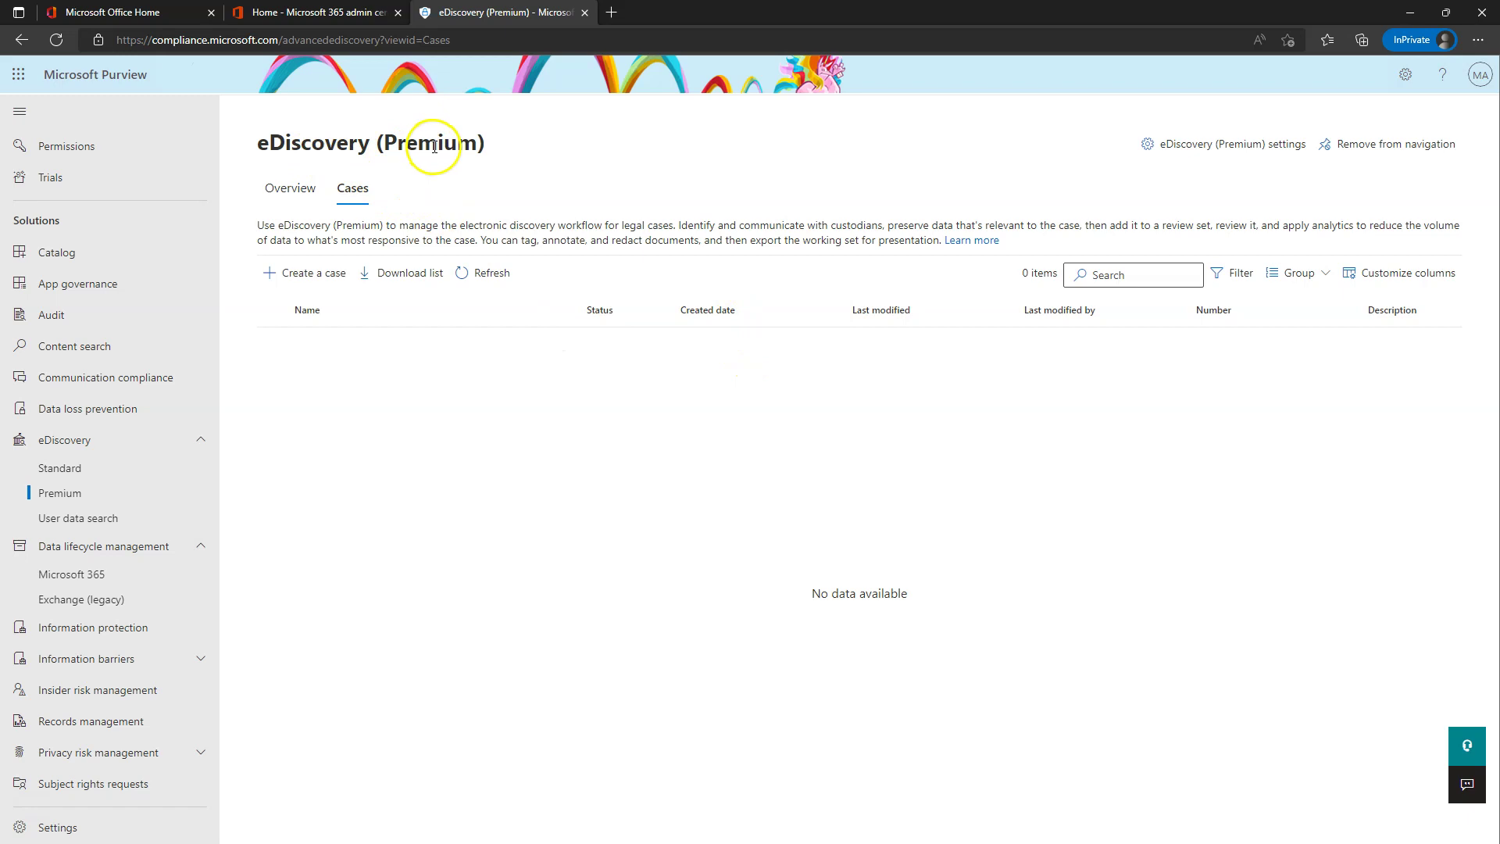
click(1183, 144)
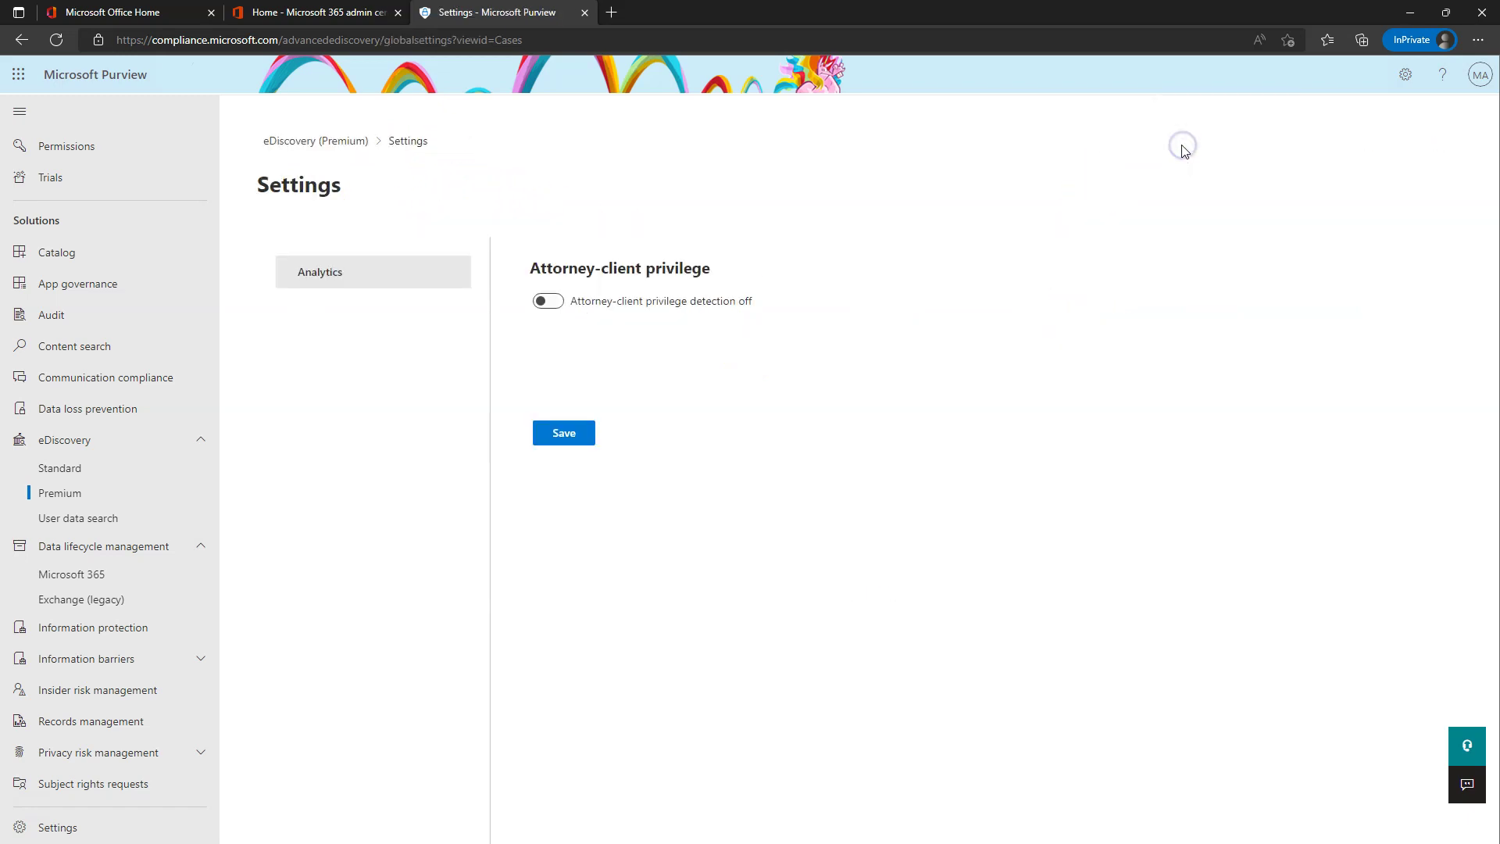
click(332, 144)
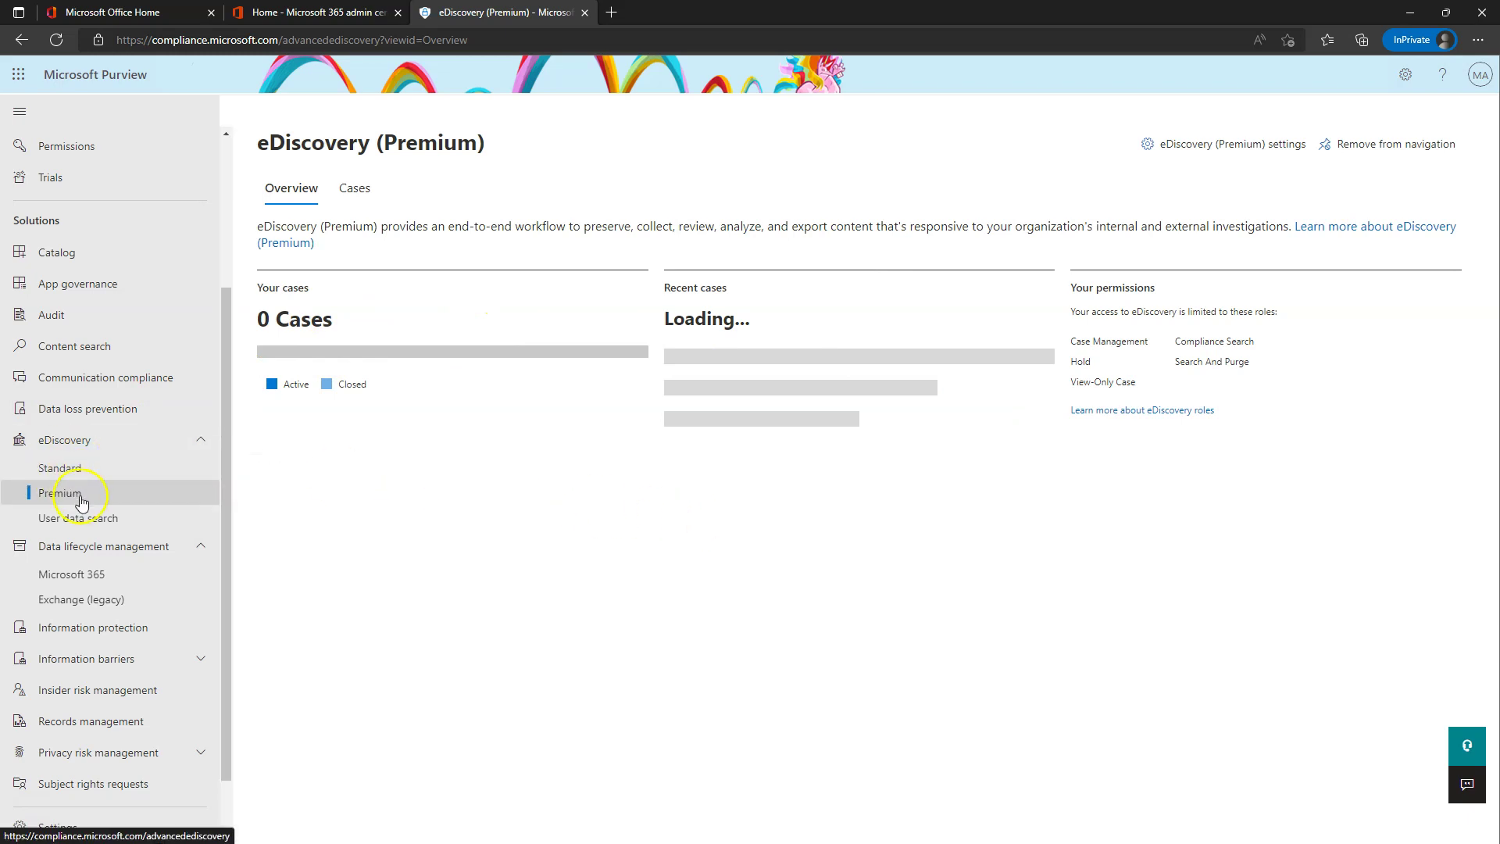
click(62, 473)
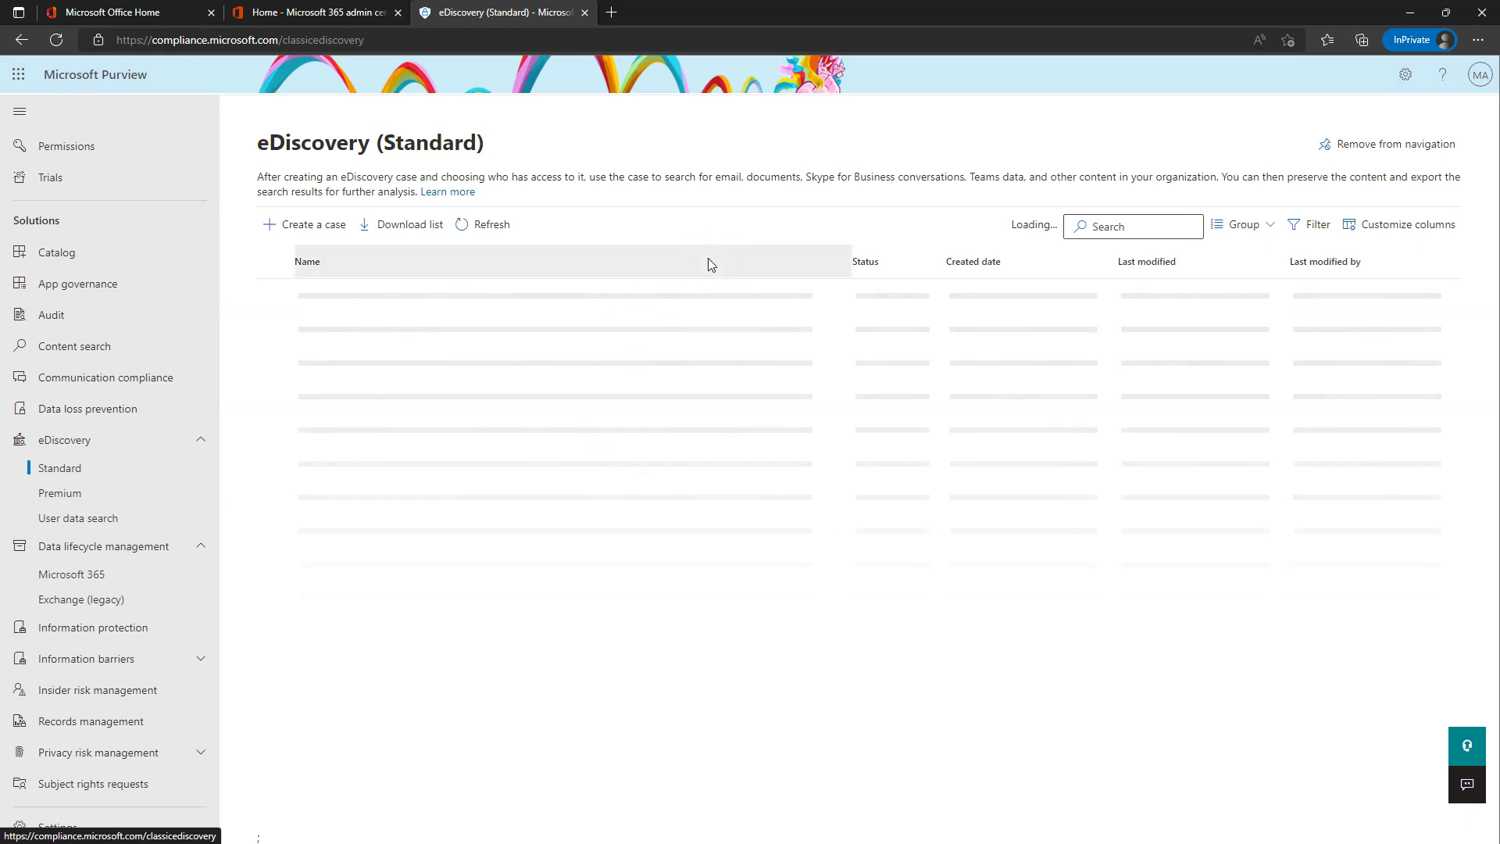
- Submit a new case named 'Legal Case - XYZ', retrying Save, then cancel and reload
click(304, 228)
click(1136, 261)
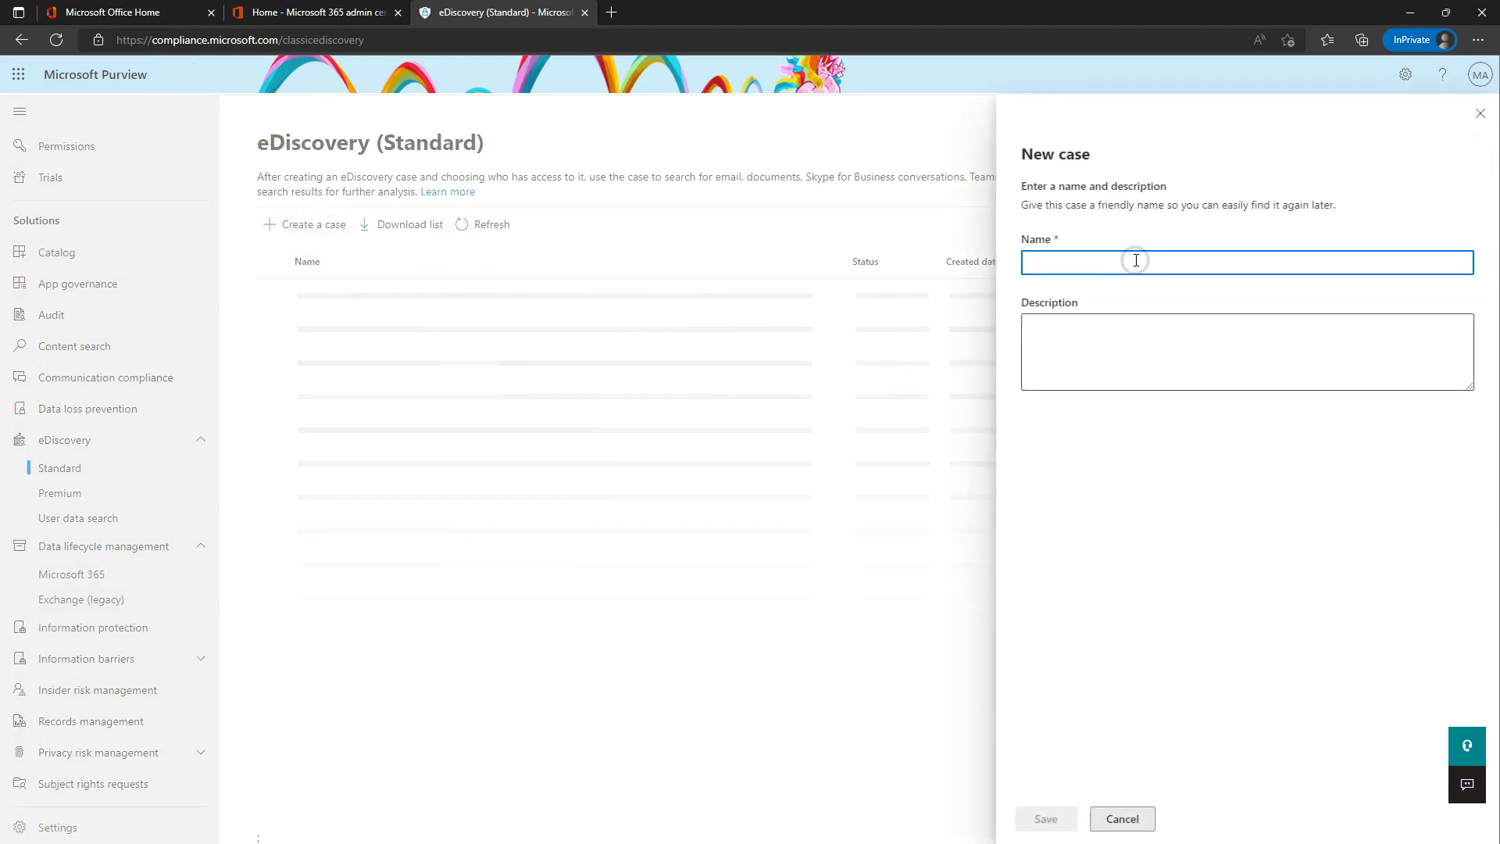
text(Legal Case - XYZ)
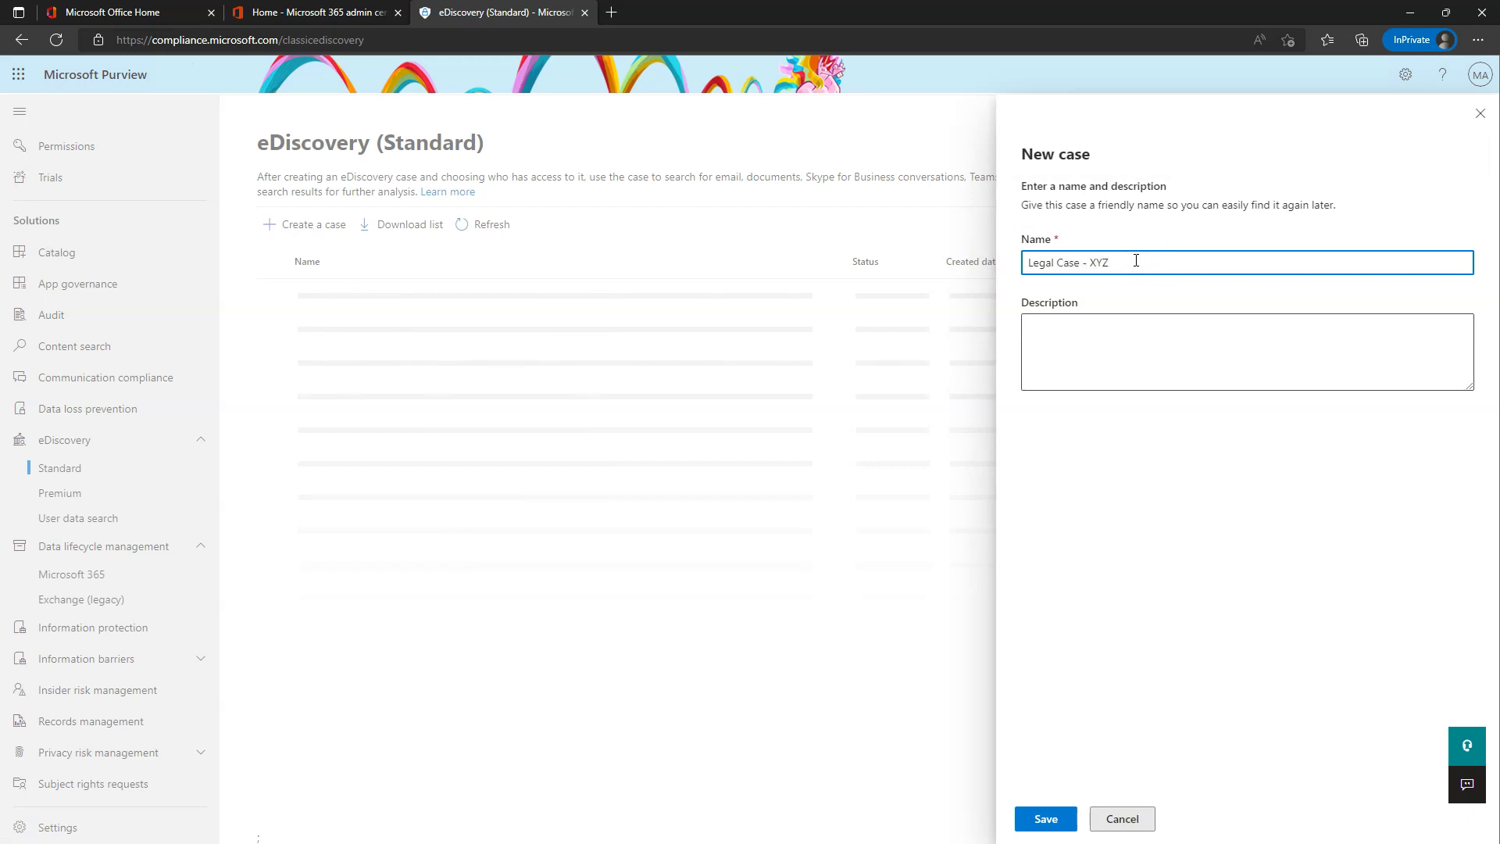
click(1049, 824)
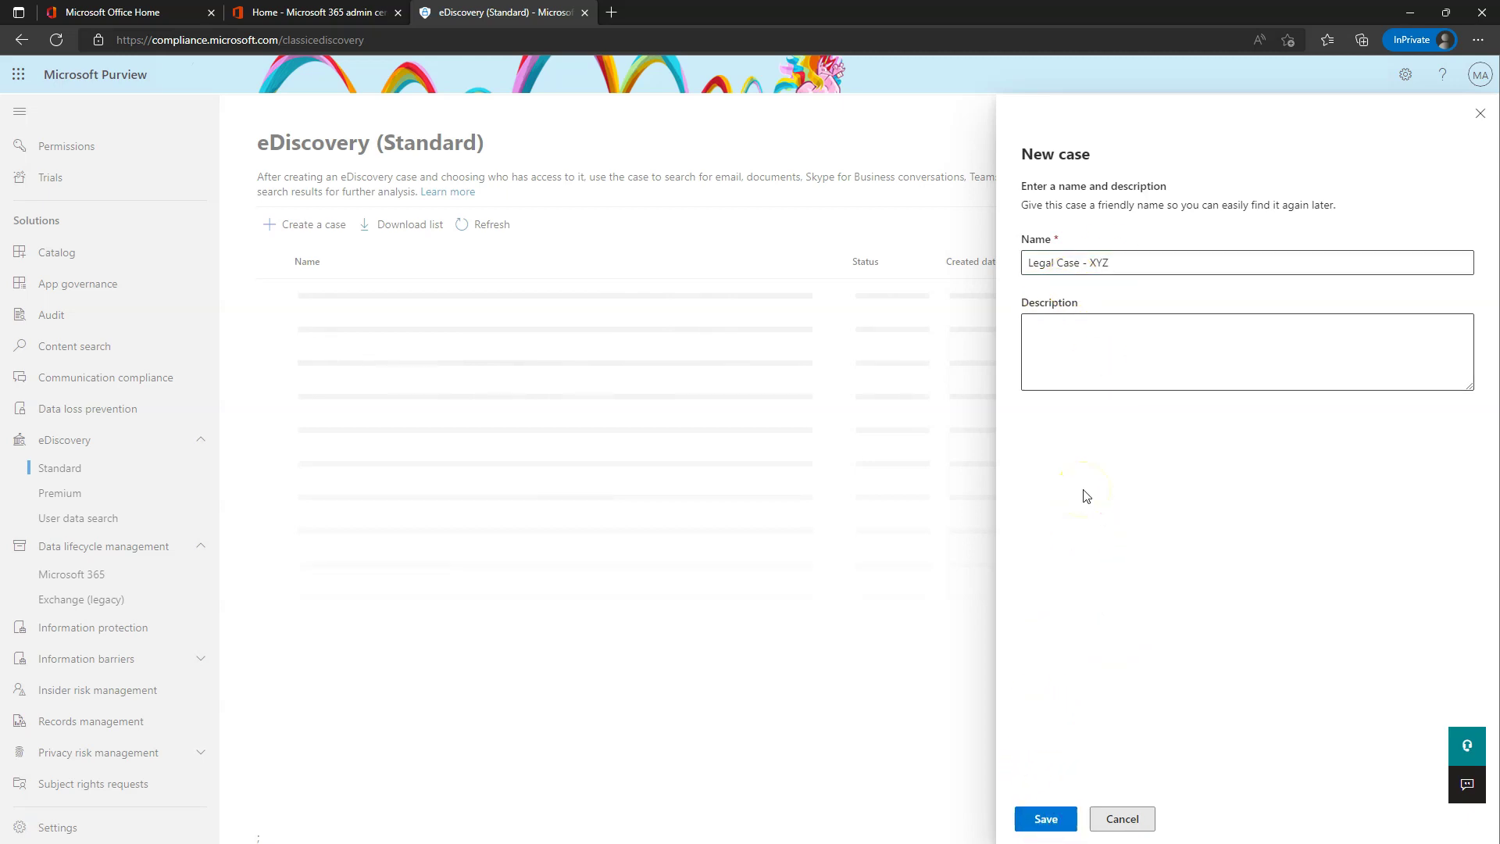
click(1047, 817)
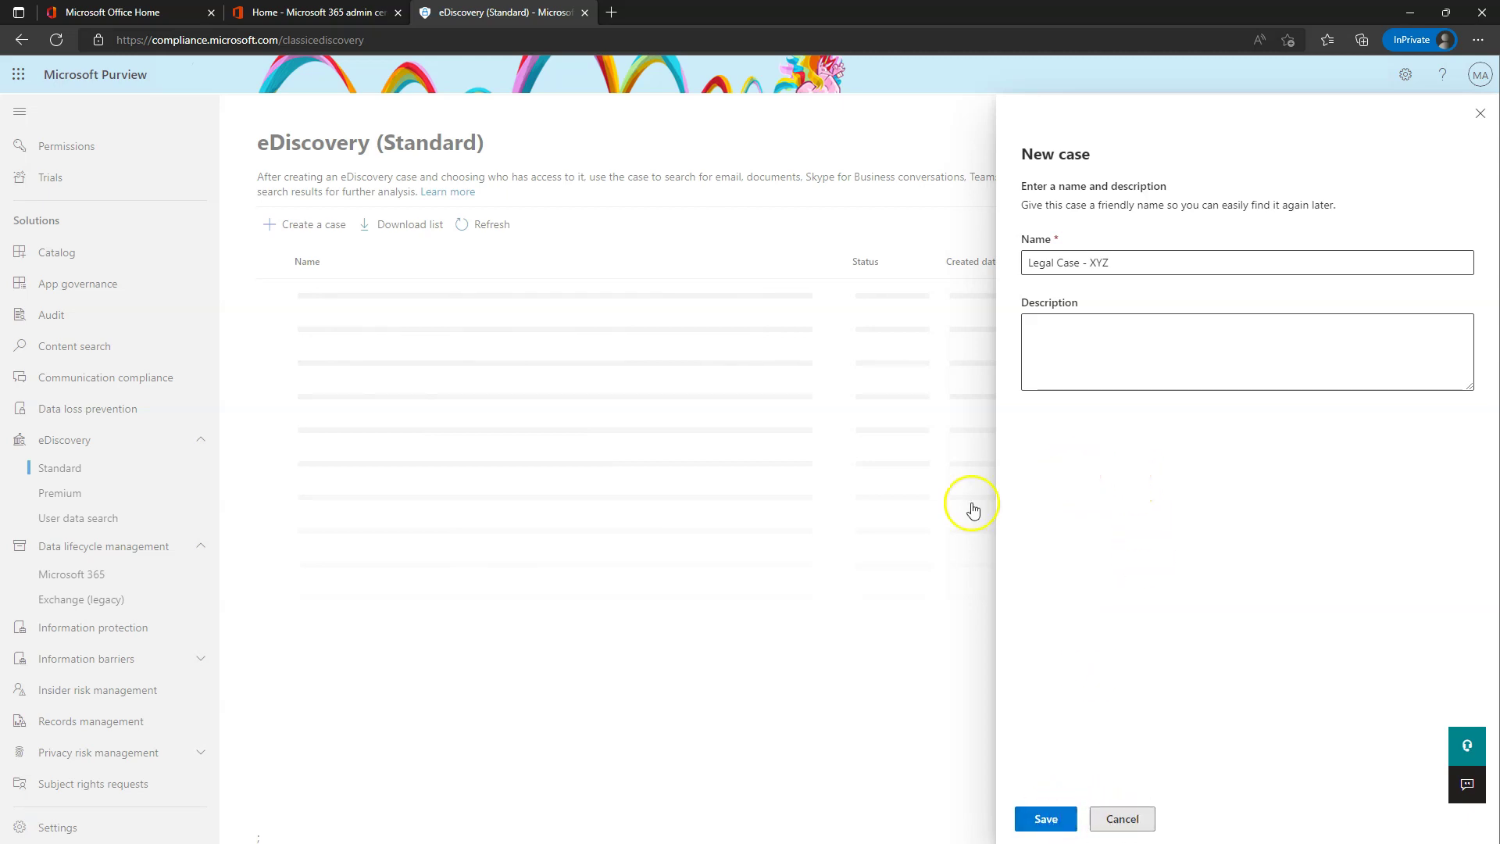
click(1123, 819)
click(56, 39)
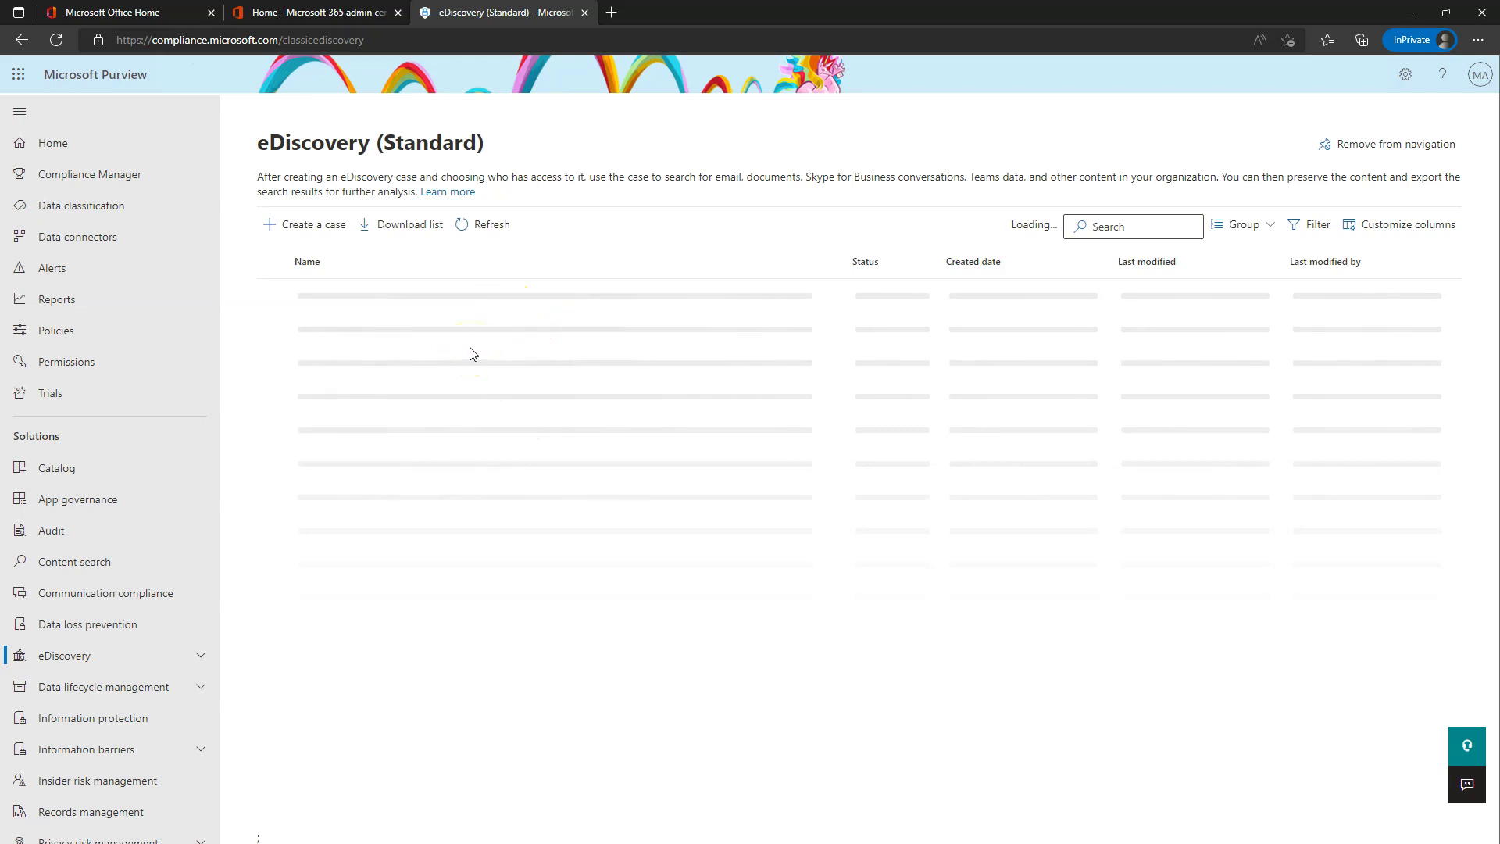
- Resubmit the 'Legal Case - XYZ' case, refresh the list, and move to Data loss prevention
click(307, 231)
click(307, 224)
click(1084, 255)
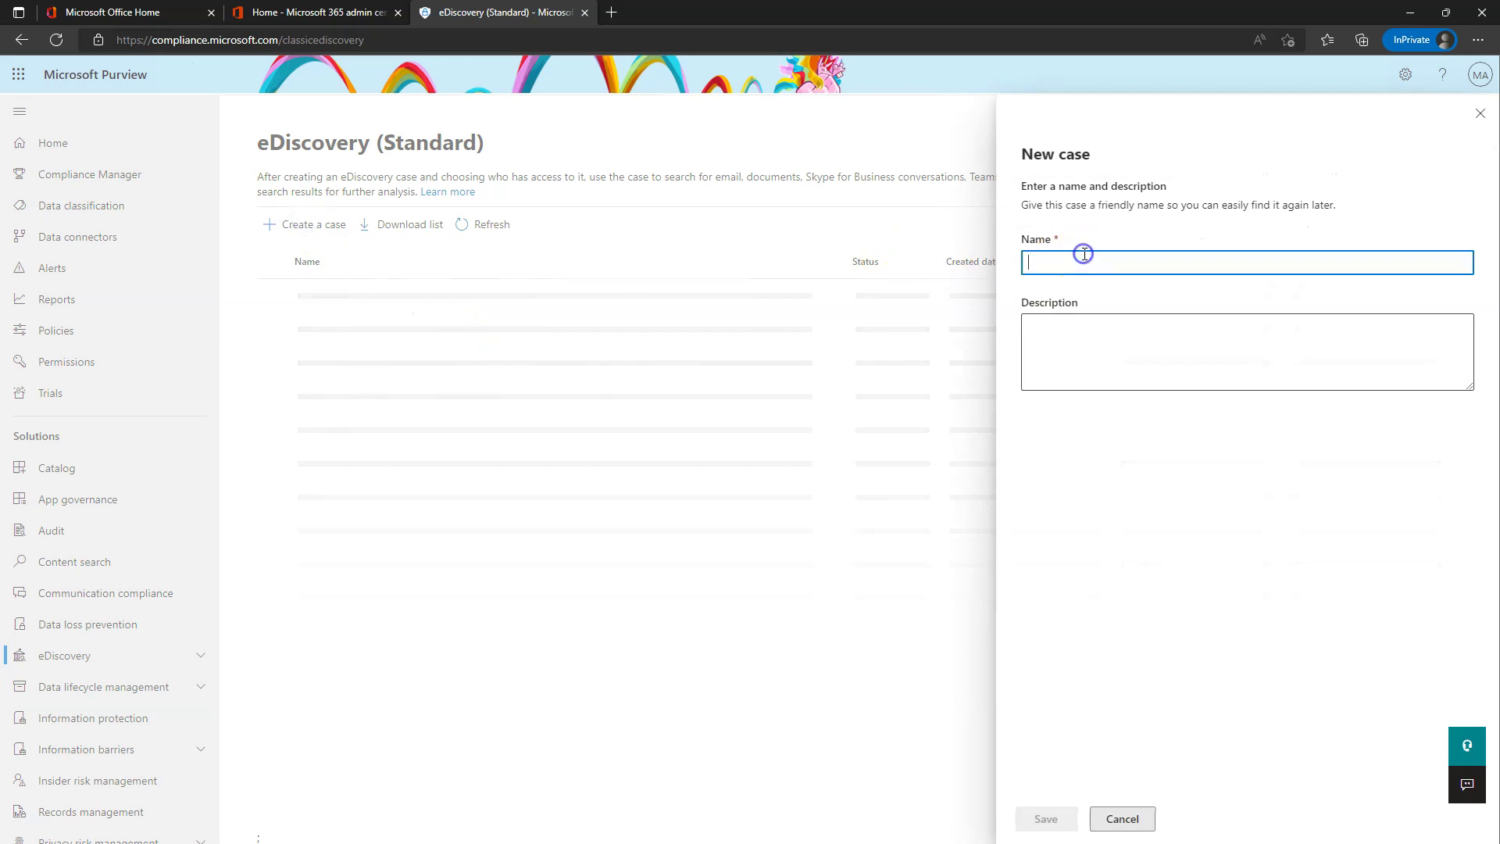
text(Legal Case - XYZ)
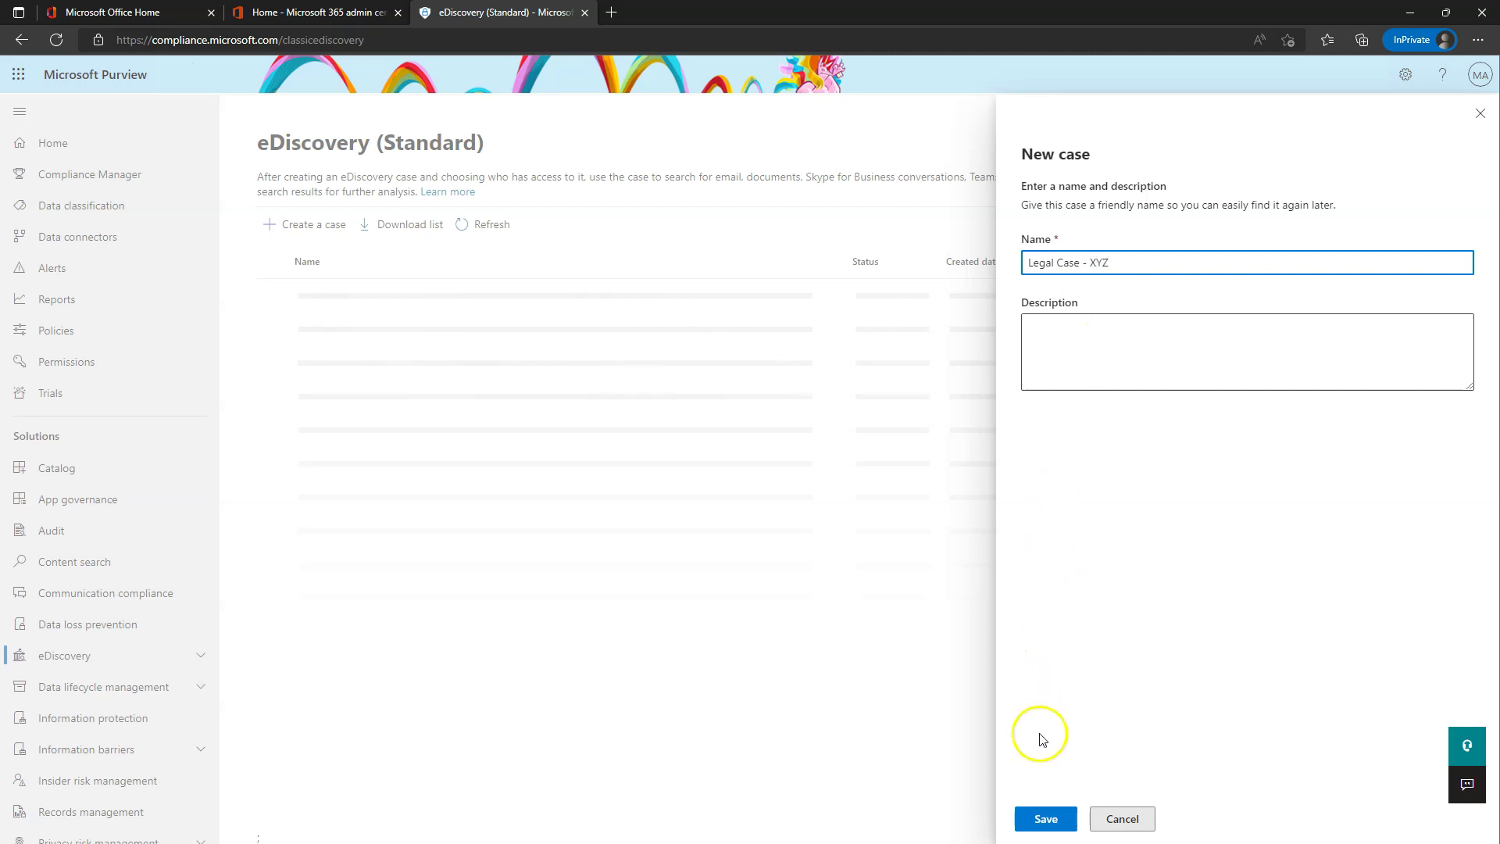
click(1045, 821)
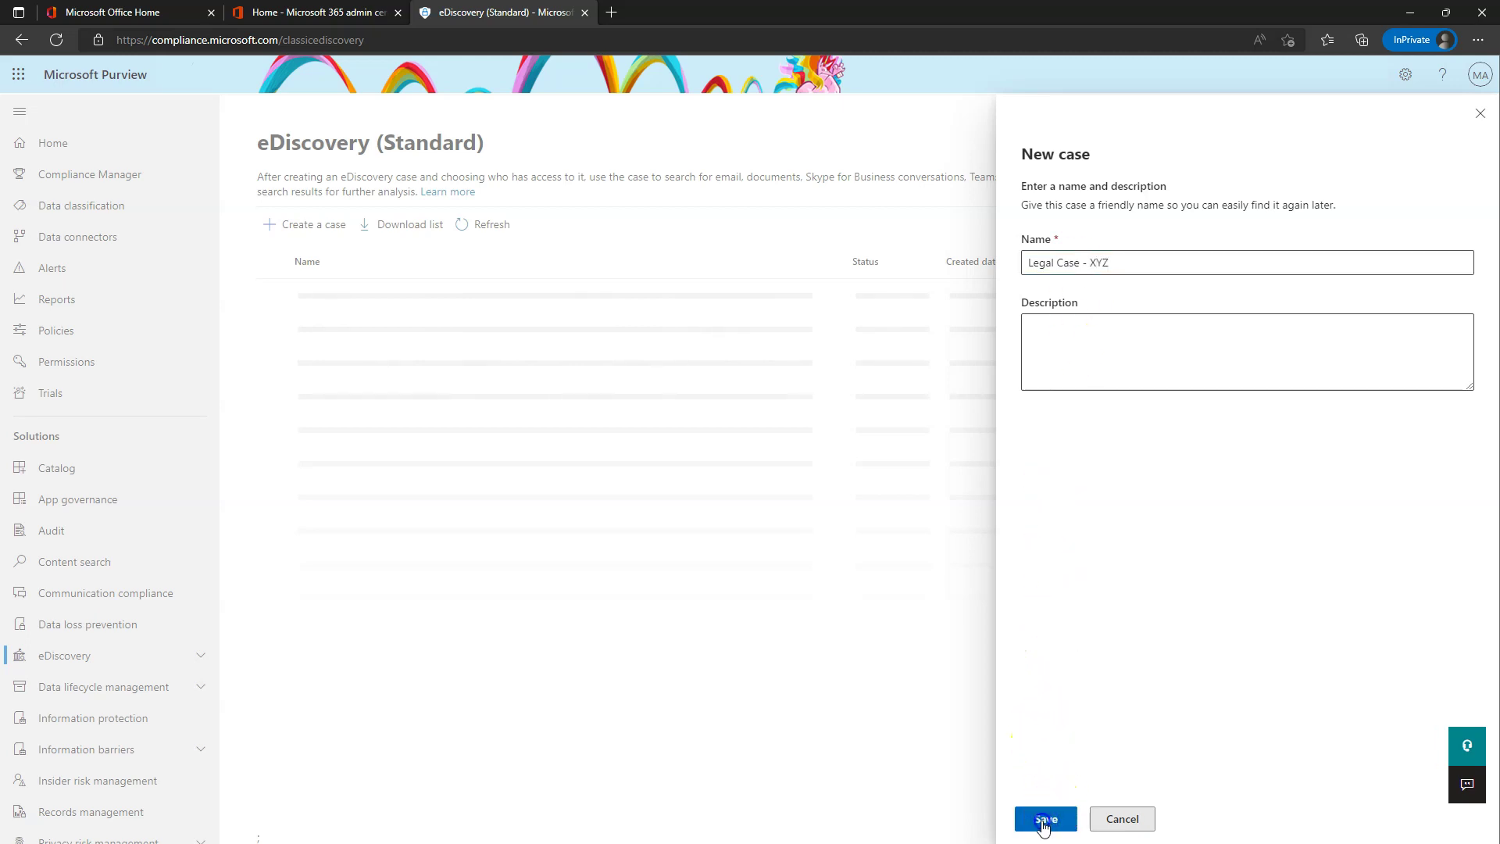
click(1125, 819)
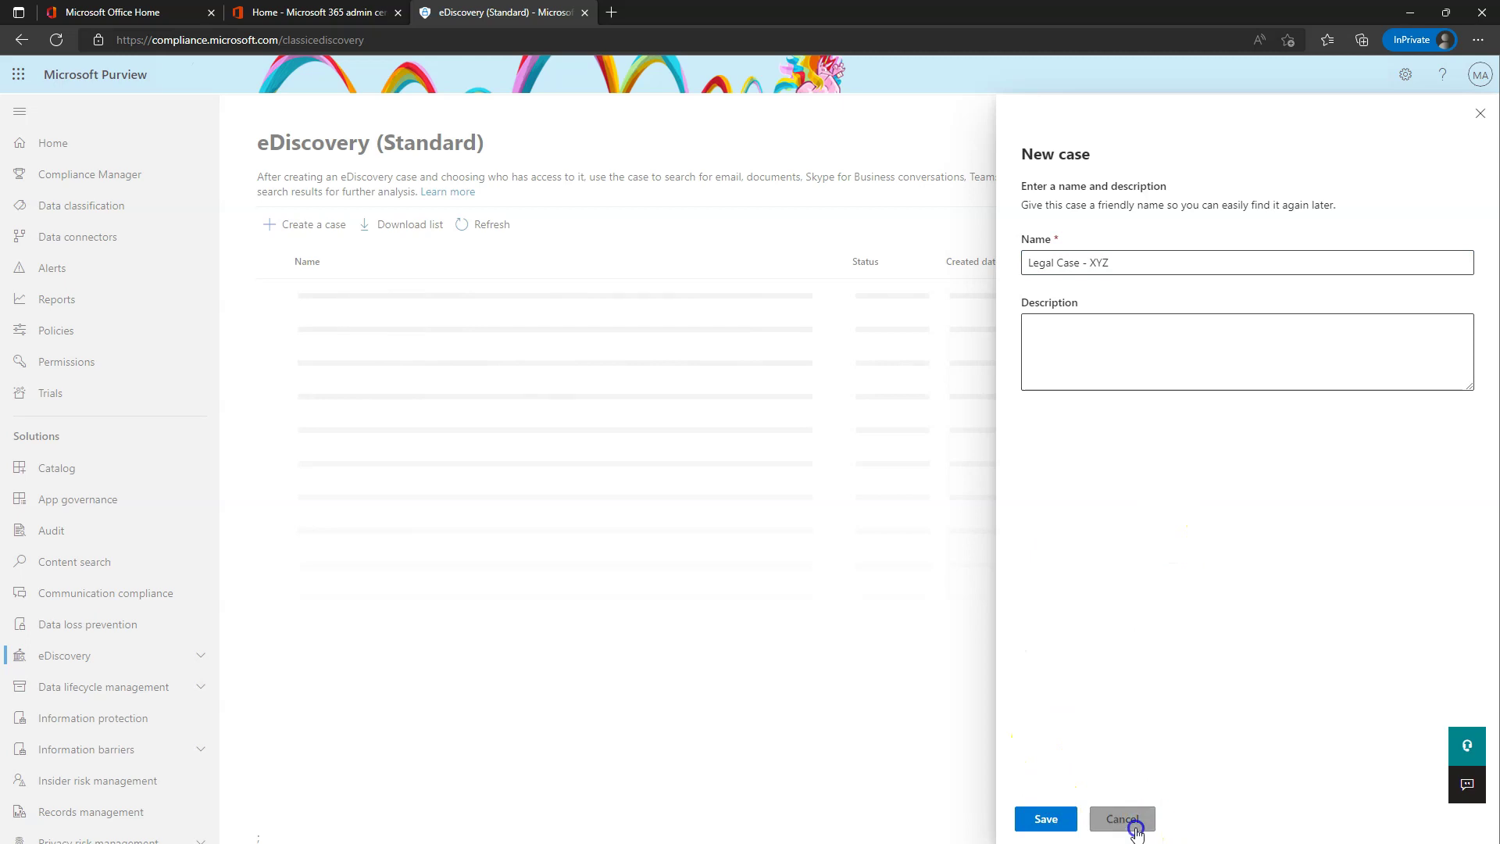
click(498, 222)
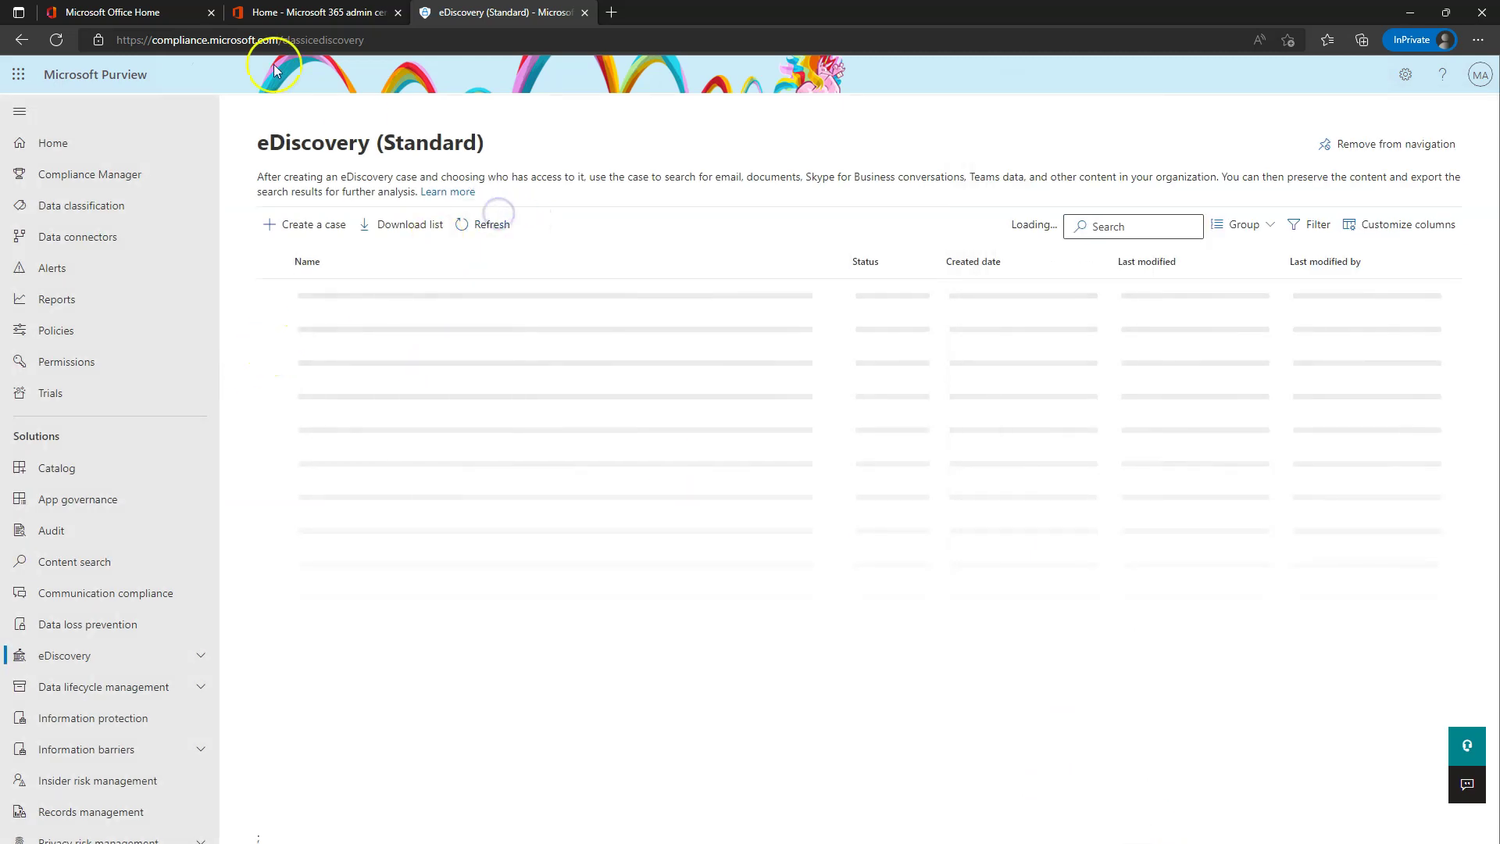
click(88, 621)
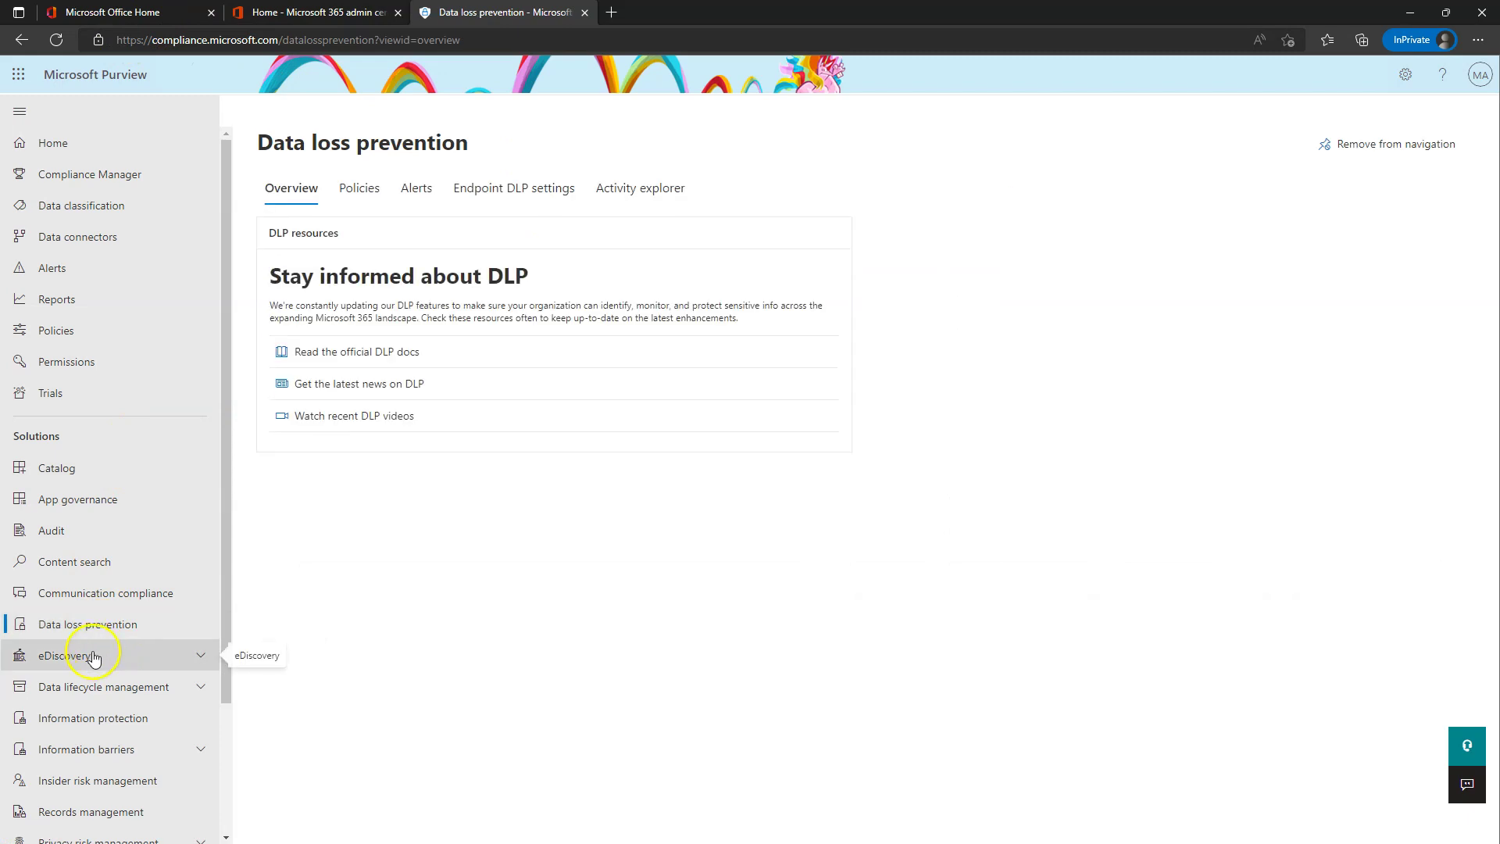
- Expand eDiscovery and reach the Standard cases page after a brief stop at Premium
click(94, 659)
click(67, 684)
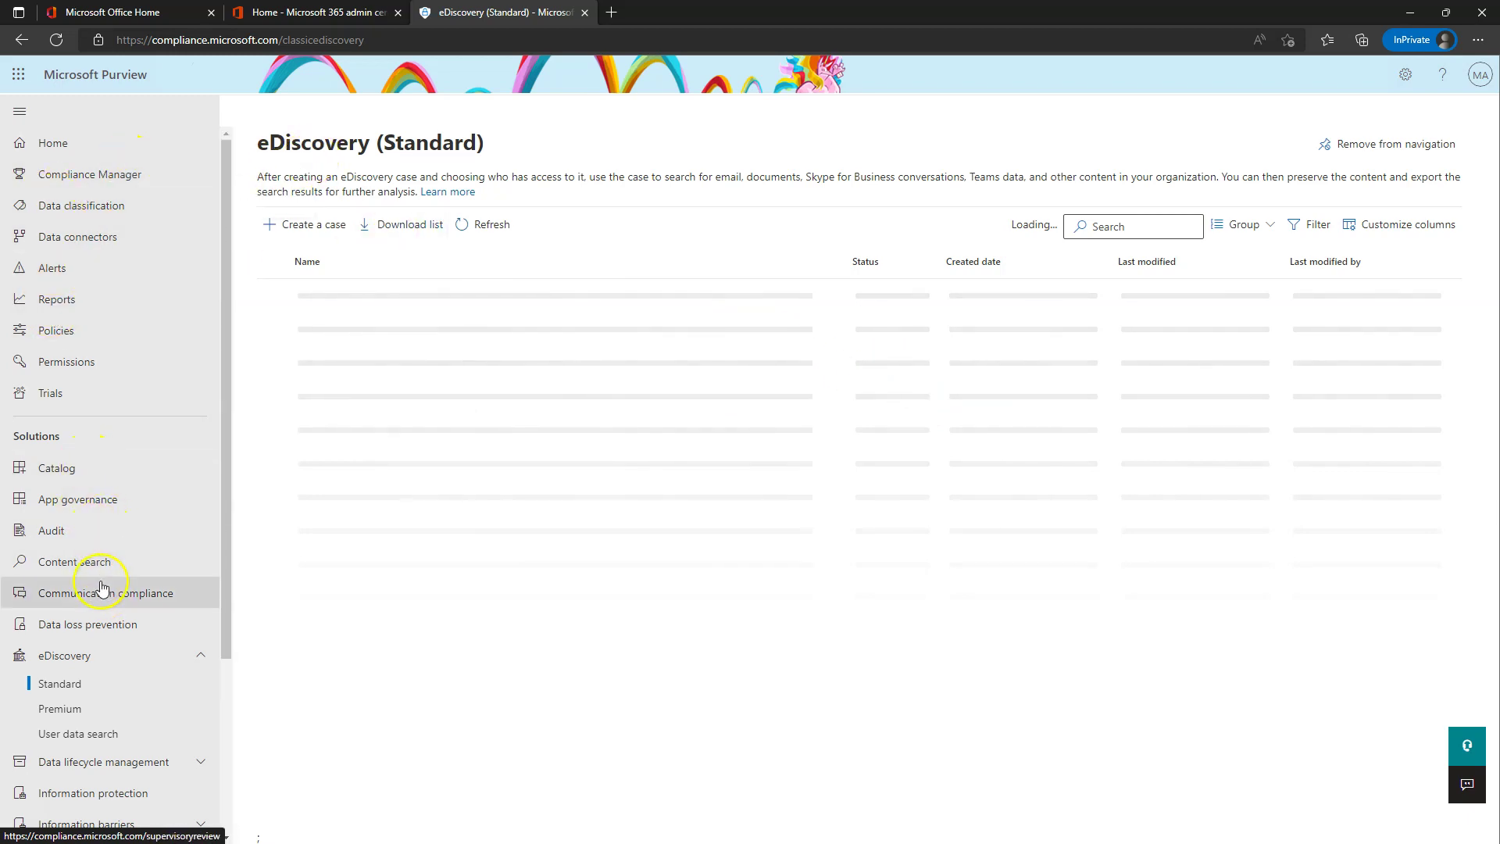
scroll(106, 741, down, 1)
scroll(106, 741, down, 2)
click(62, 493)
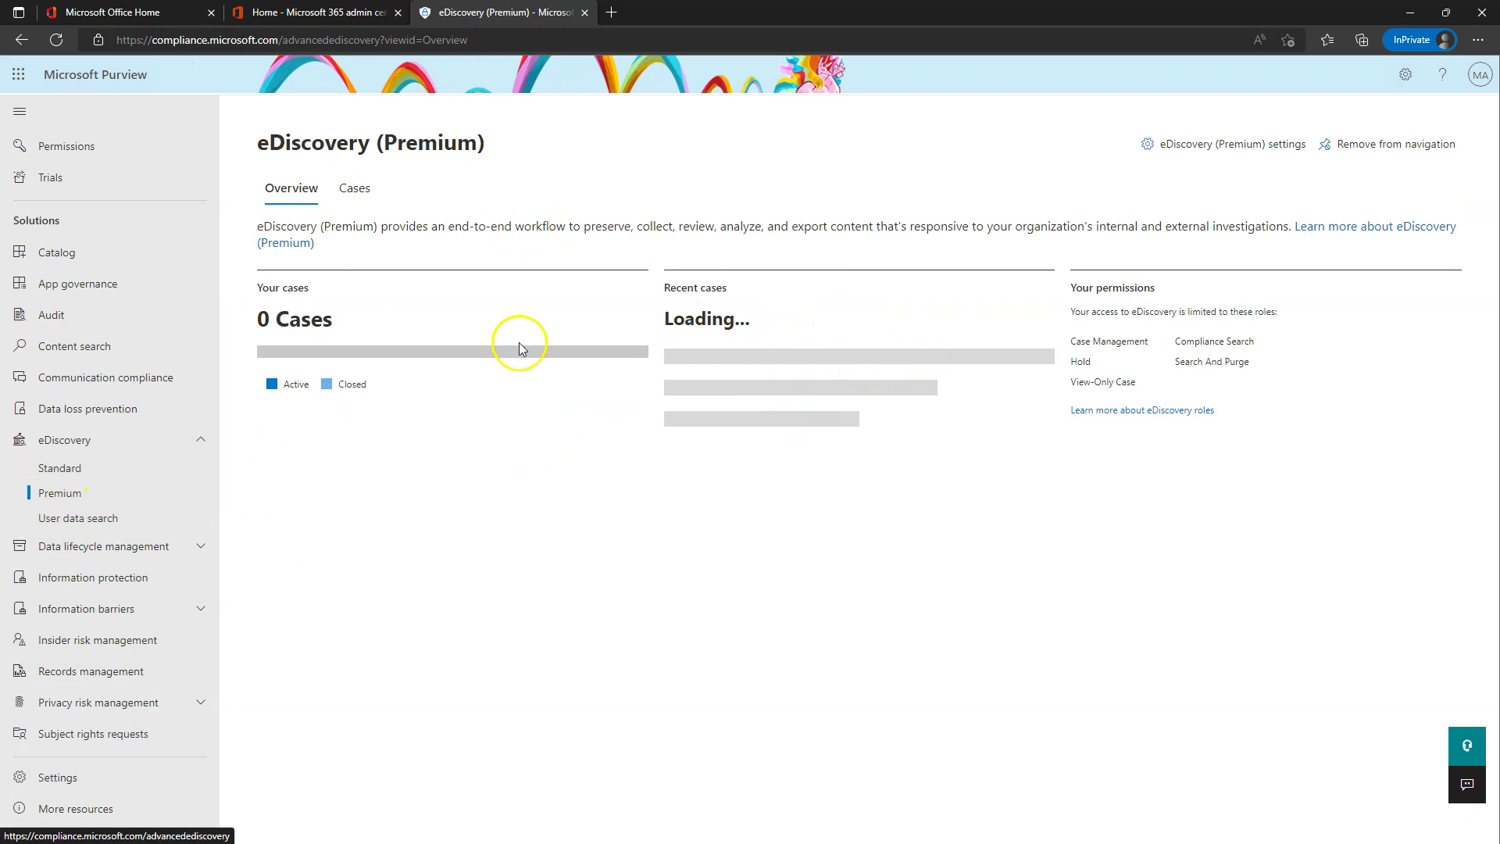
click(78, 468)
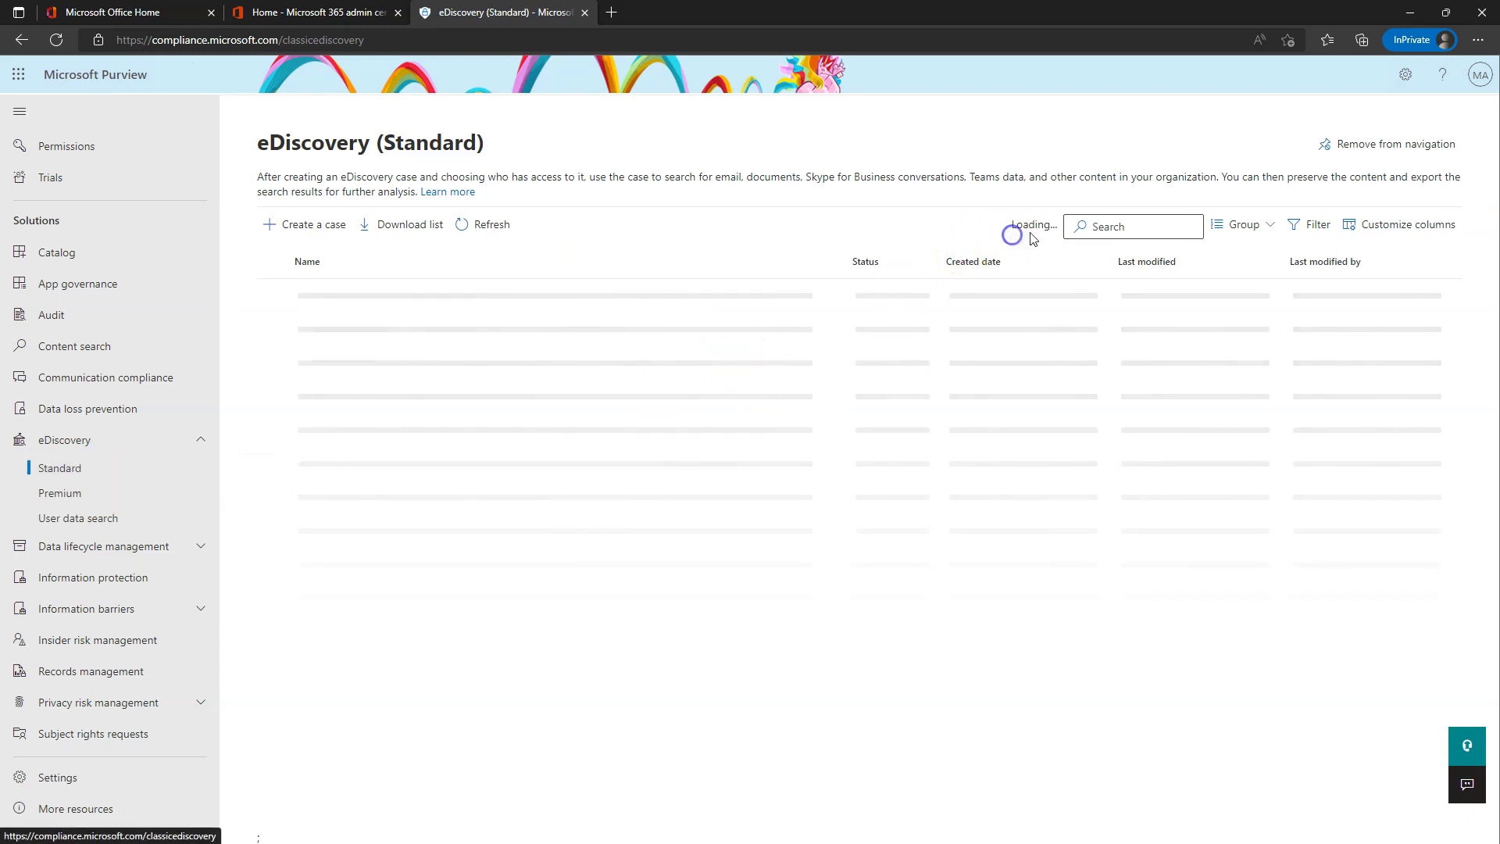
- Acknowledge the duplicate-case Client Error with OK and open 'Legal Case - XYZ' from the list
click(931, 233)
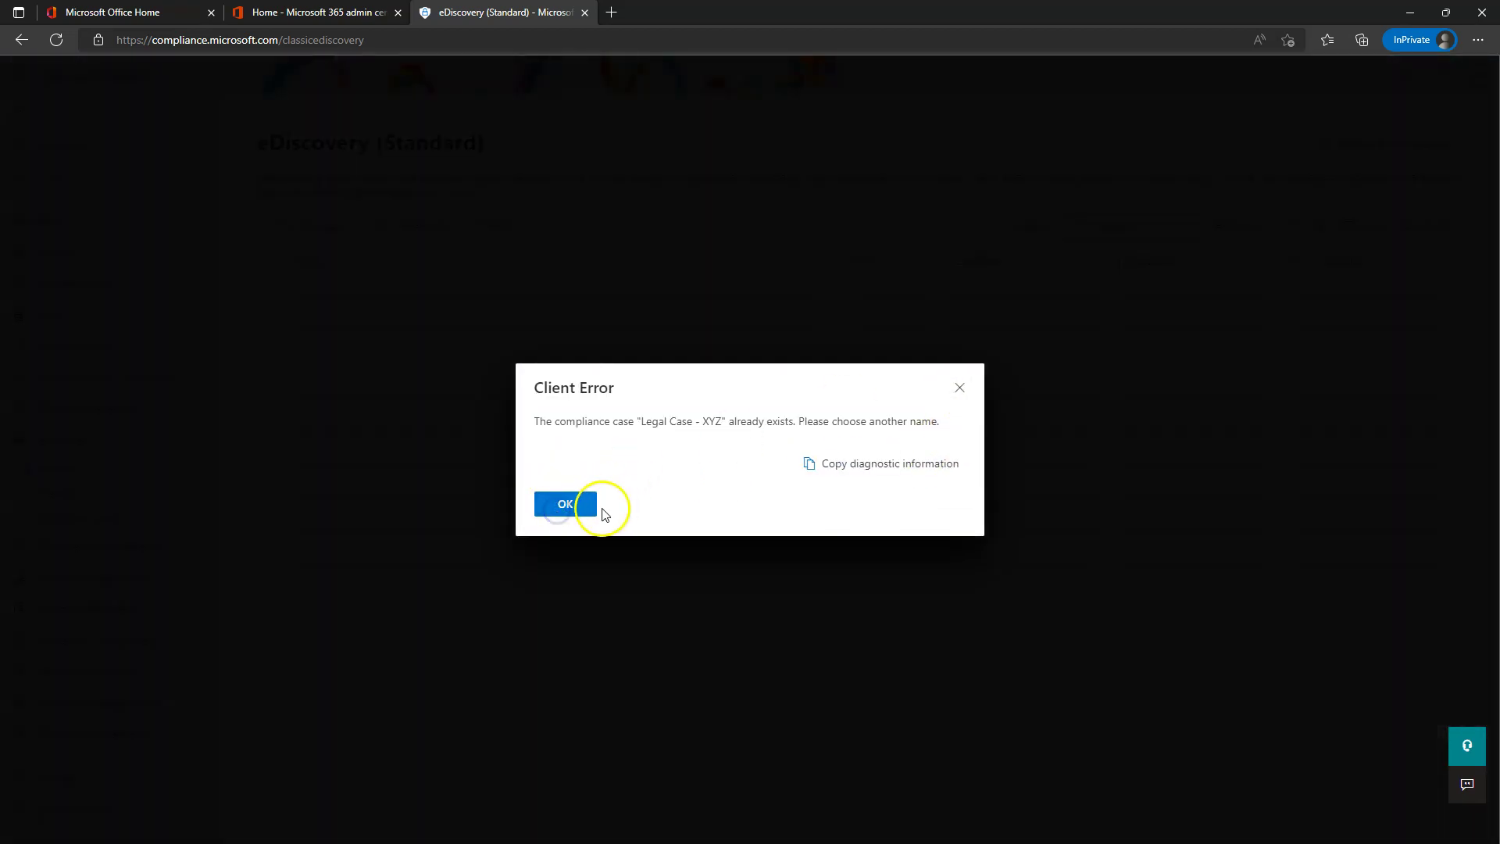
click(553, 508)
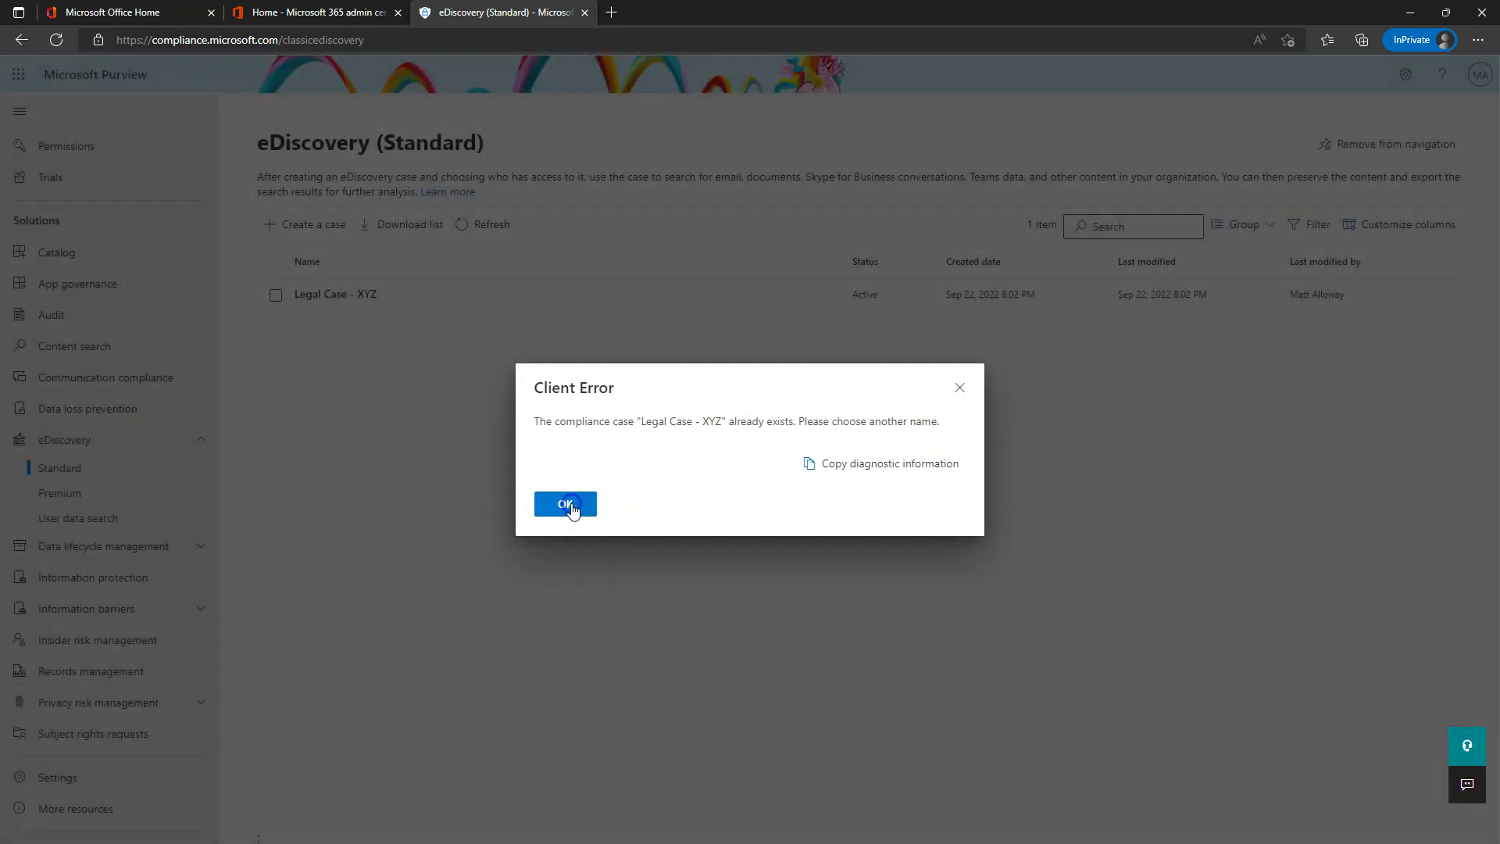
click(572, 508)
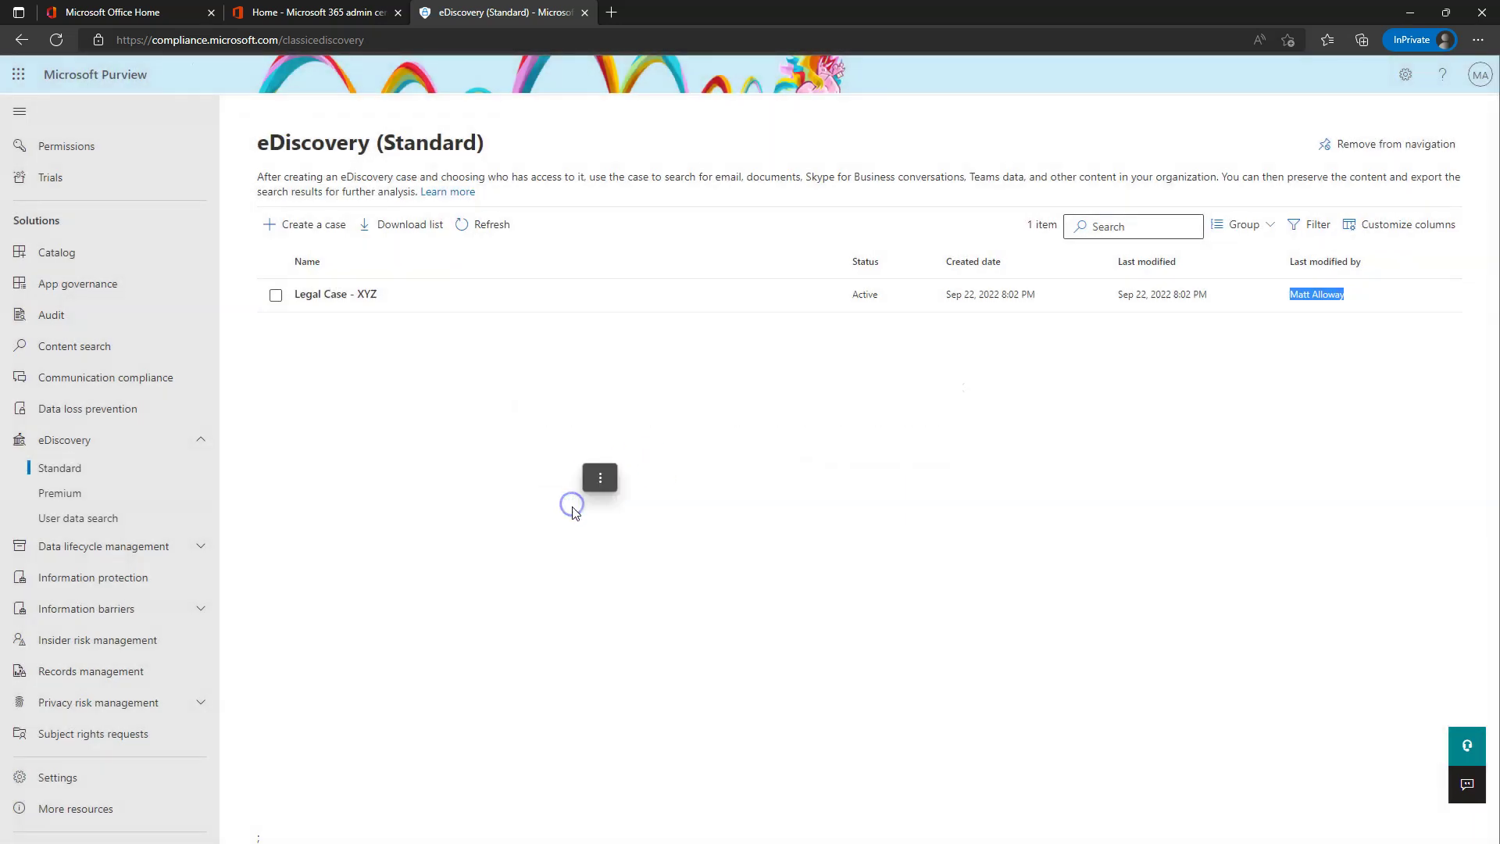
click(416, 368)
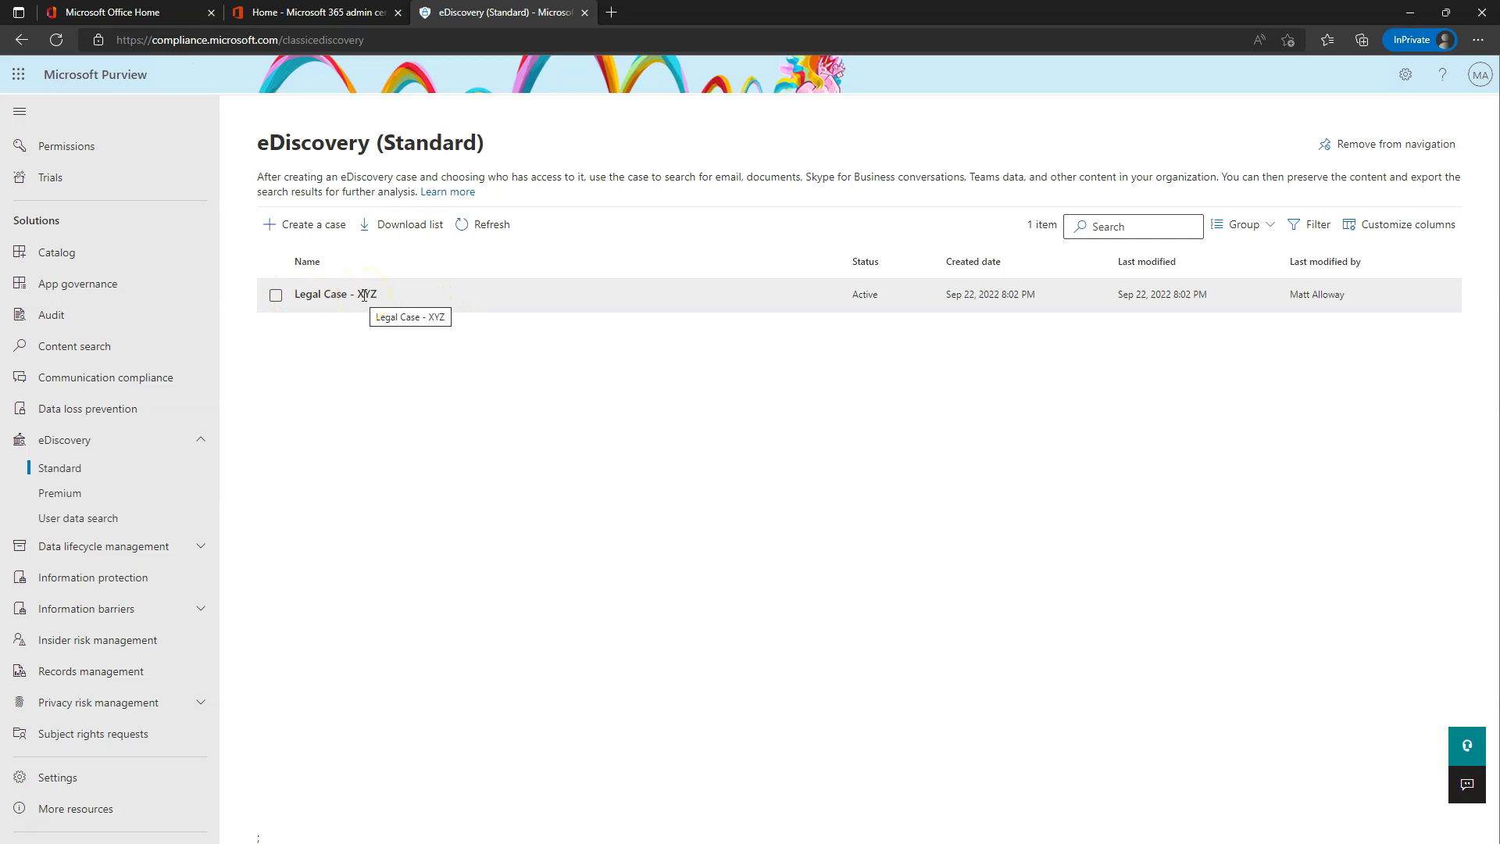
click(328, 294)
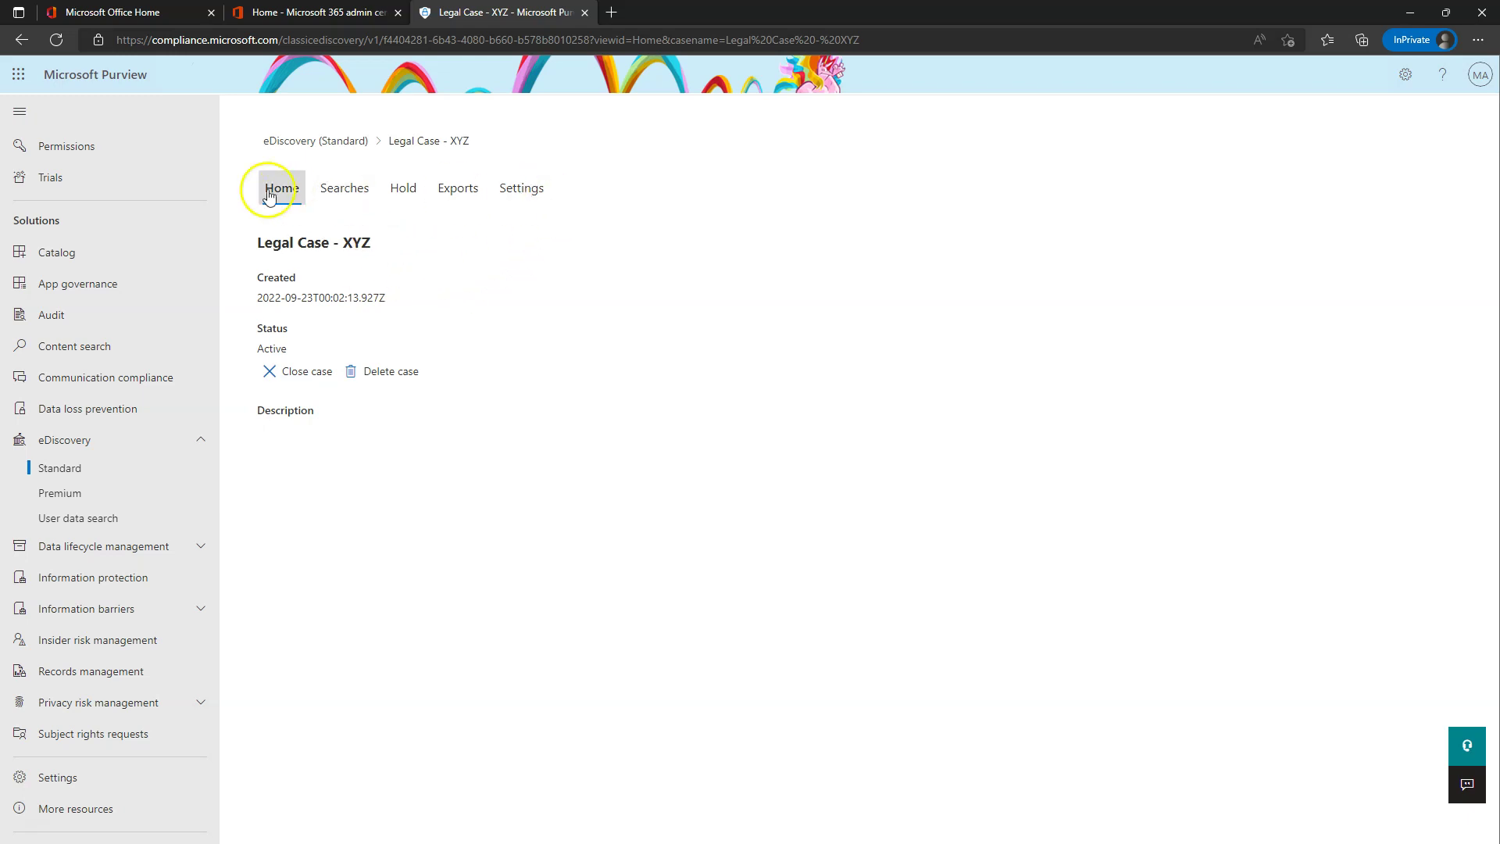
- On Legal Case - XYZ's Settings tab, review who has access and permissions, then close that panel
click(521, 190)
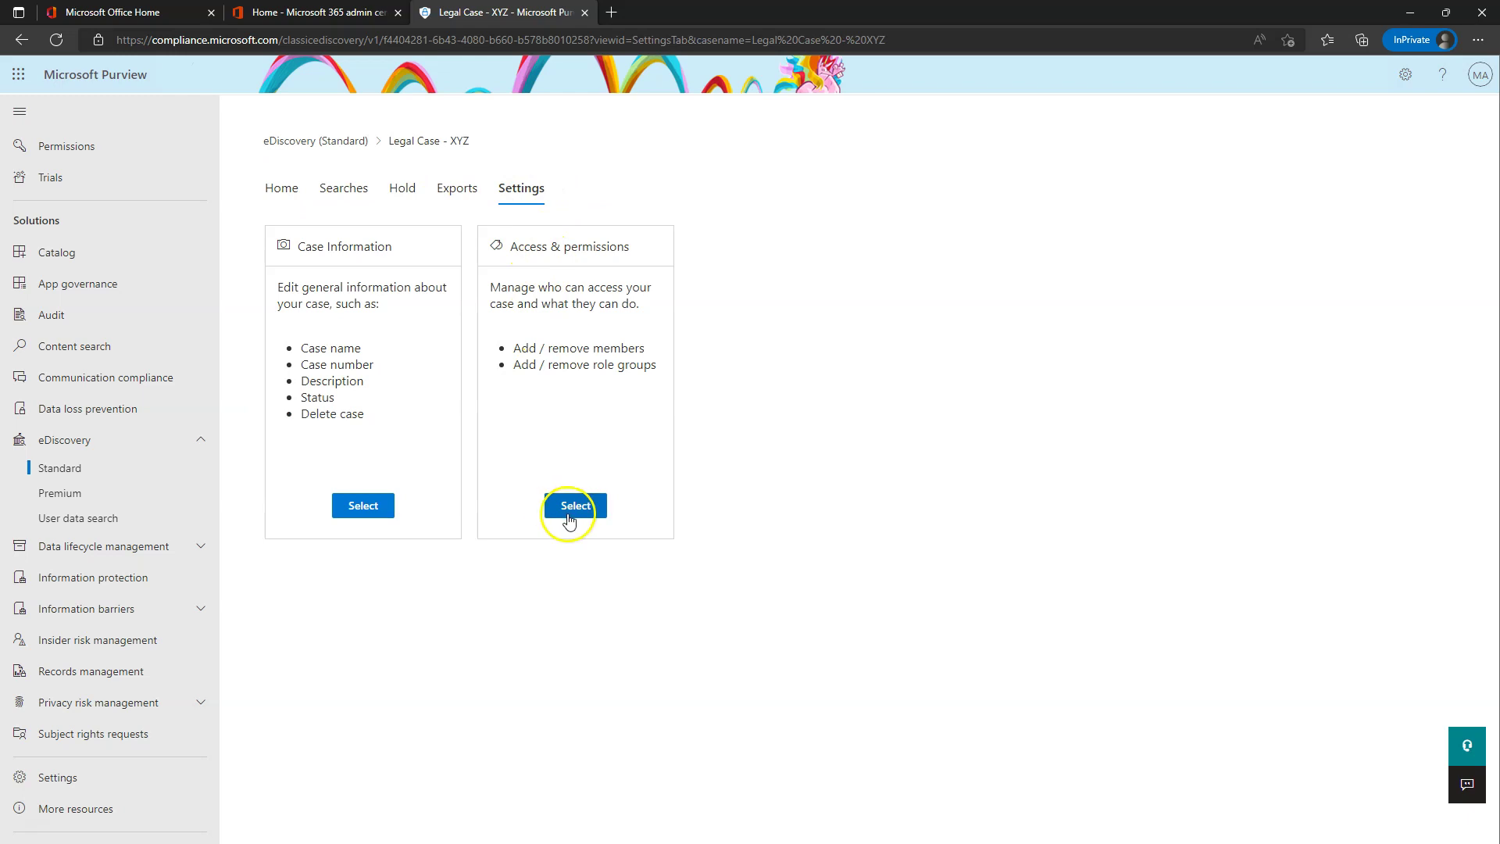
click(574, 508)
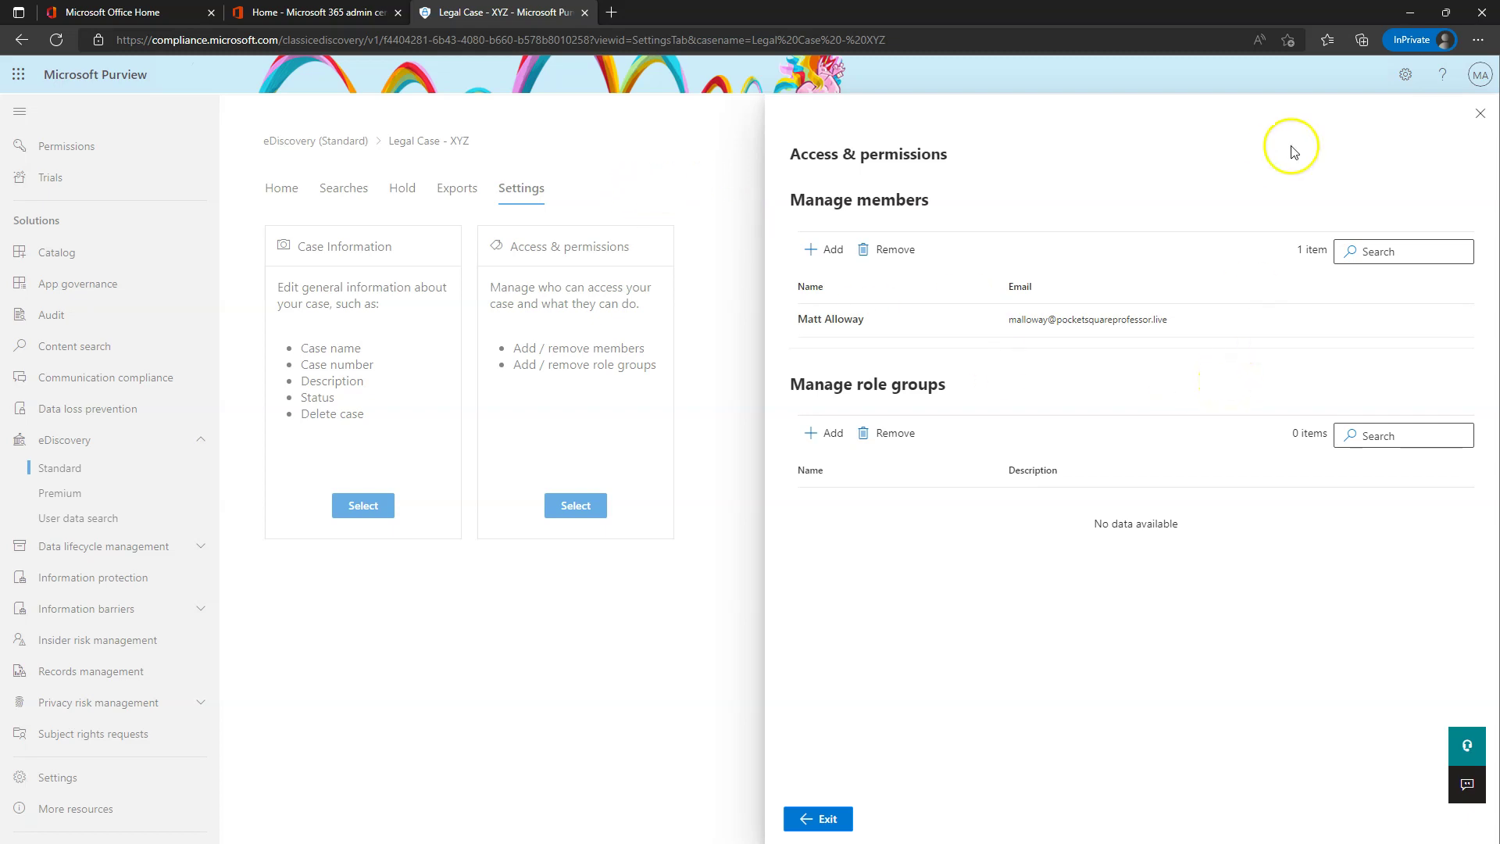
click(1482, 116)
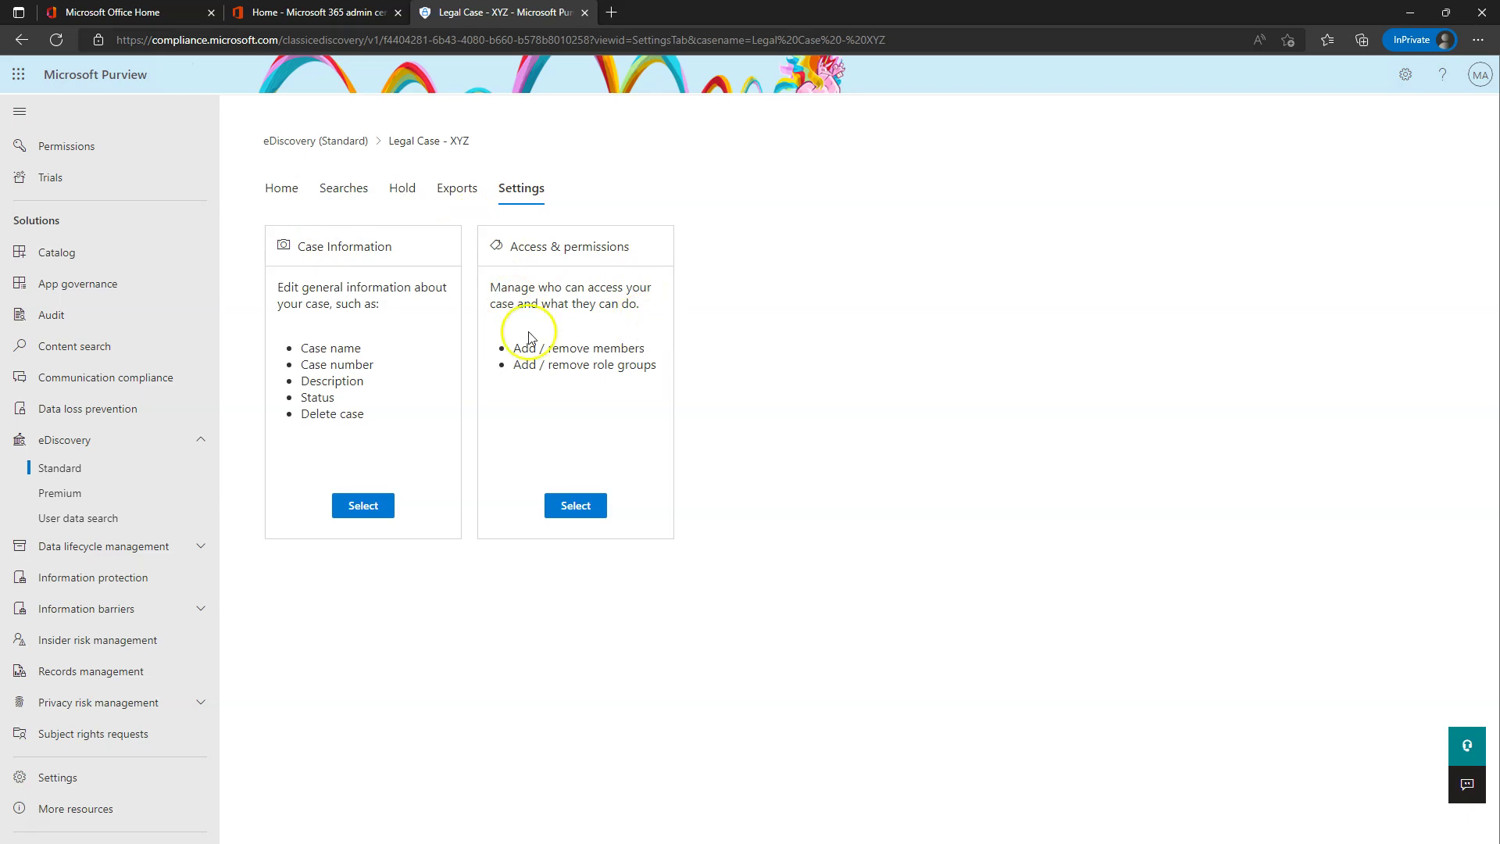
- Return to the case's Home page, then open its Searches tab, which shows 0 items
click(286, 194)
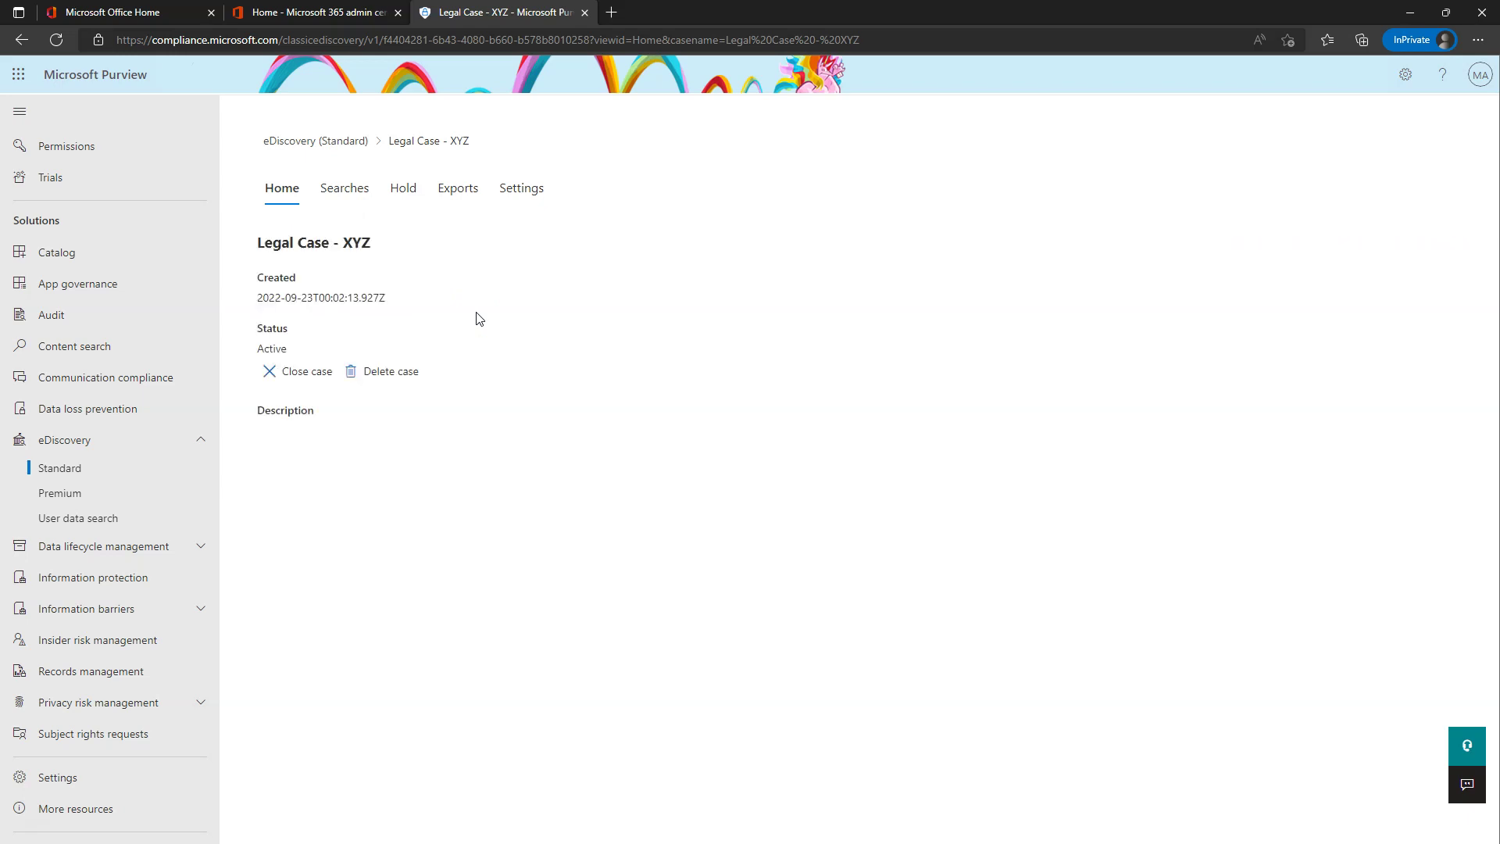
click(304, 380)
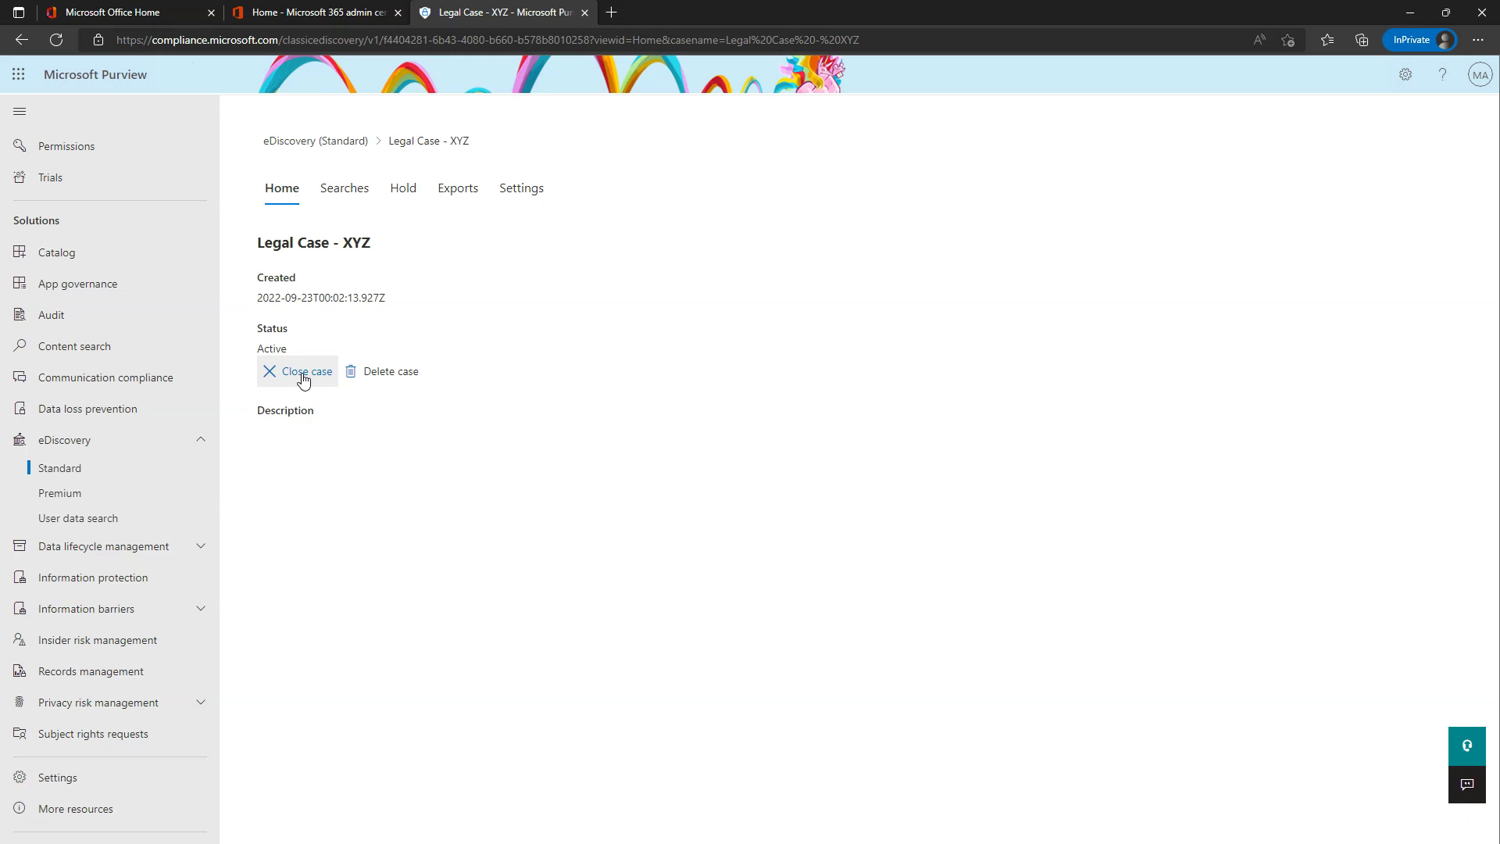
click(344, 189)
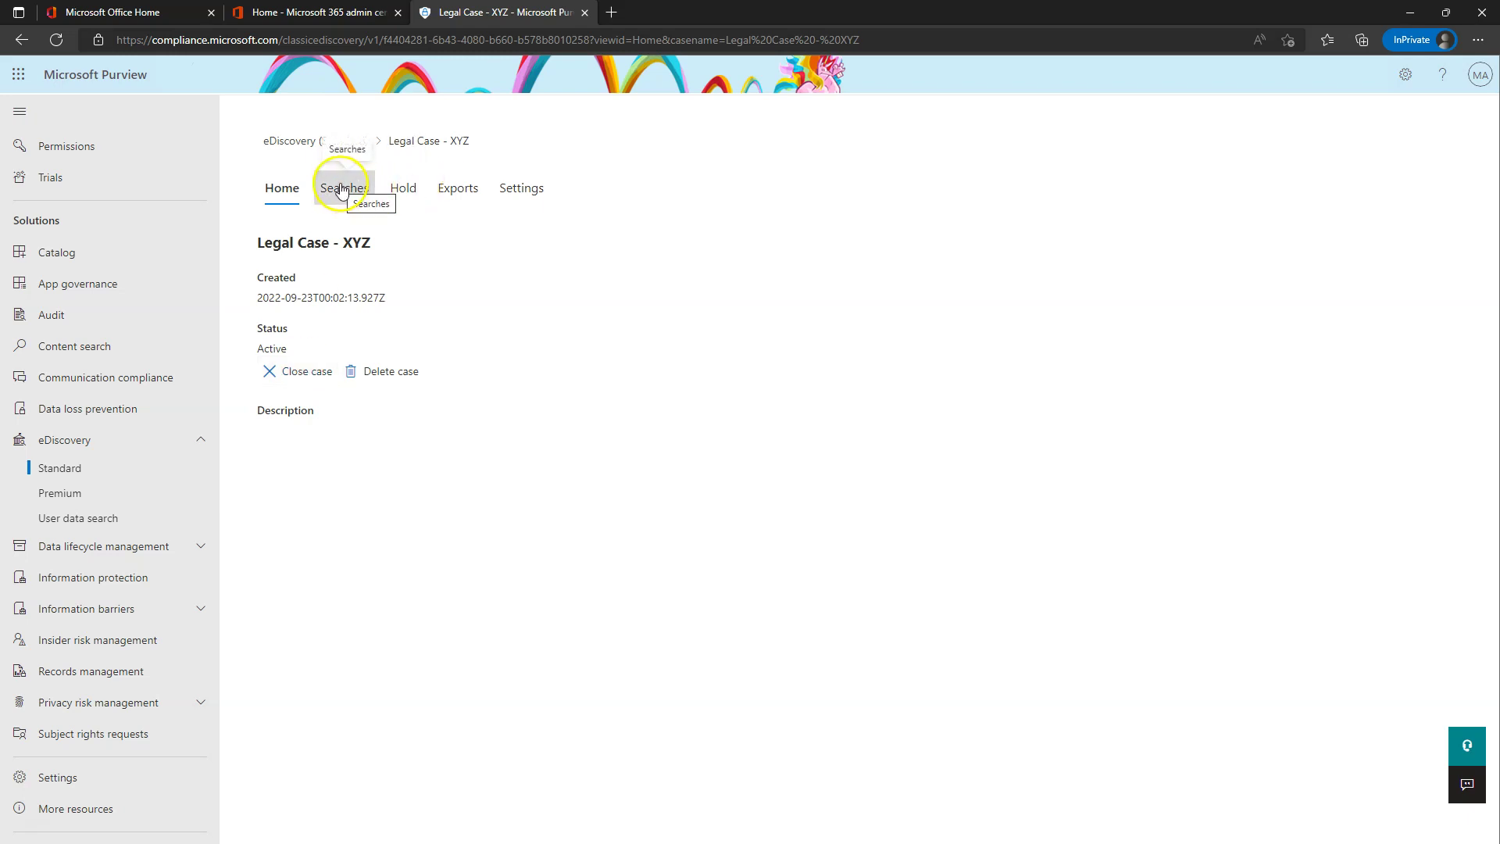
click(344, 192)
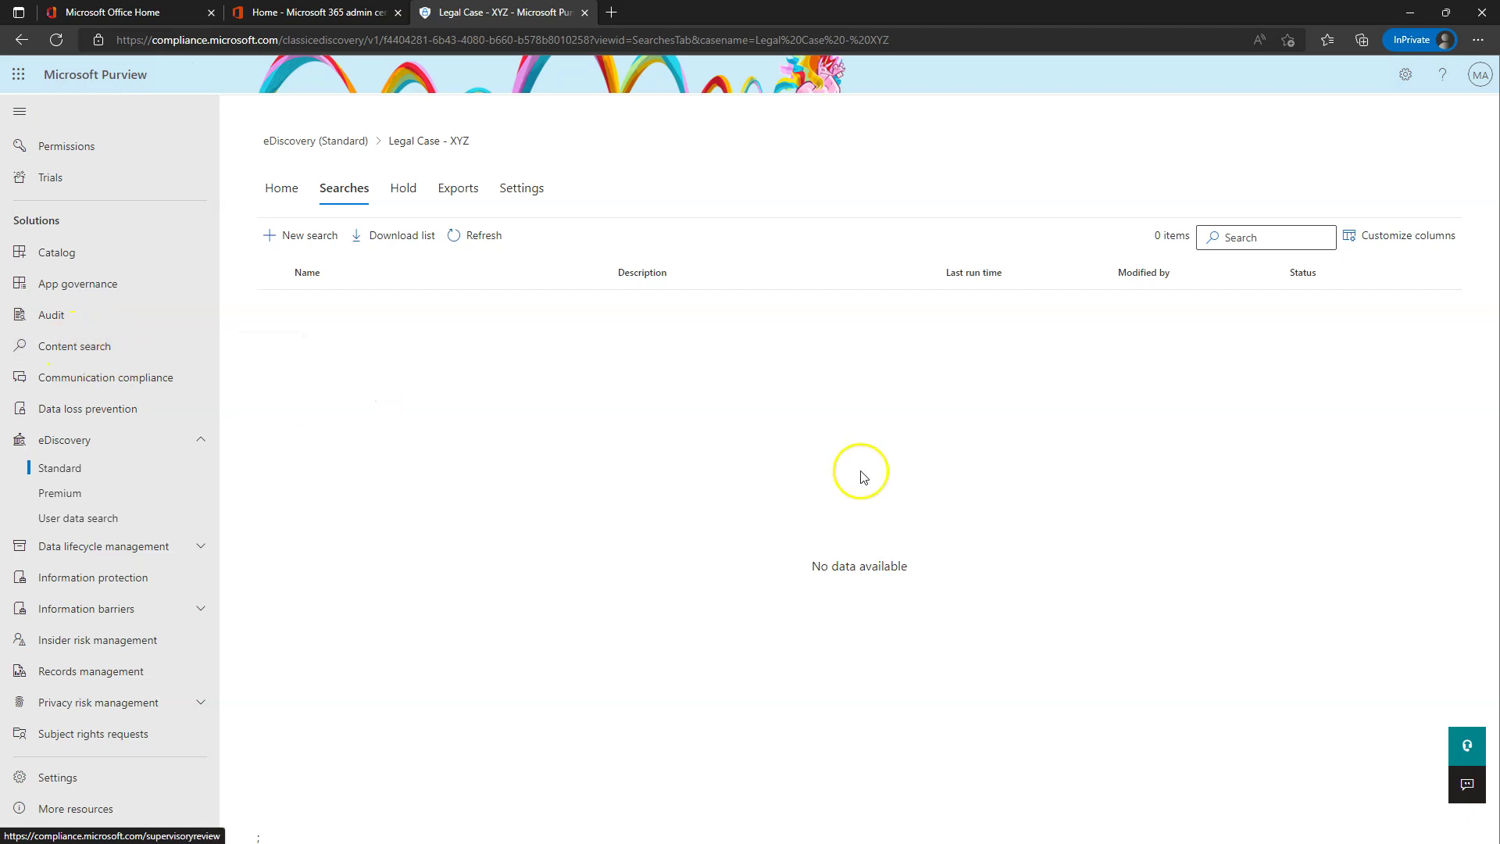
- Start a new search named 'Glee emails' and advance to the Locations step
click(307, 235)
click(541, 250)
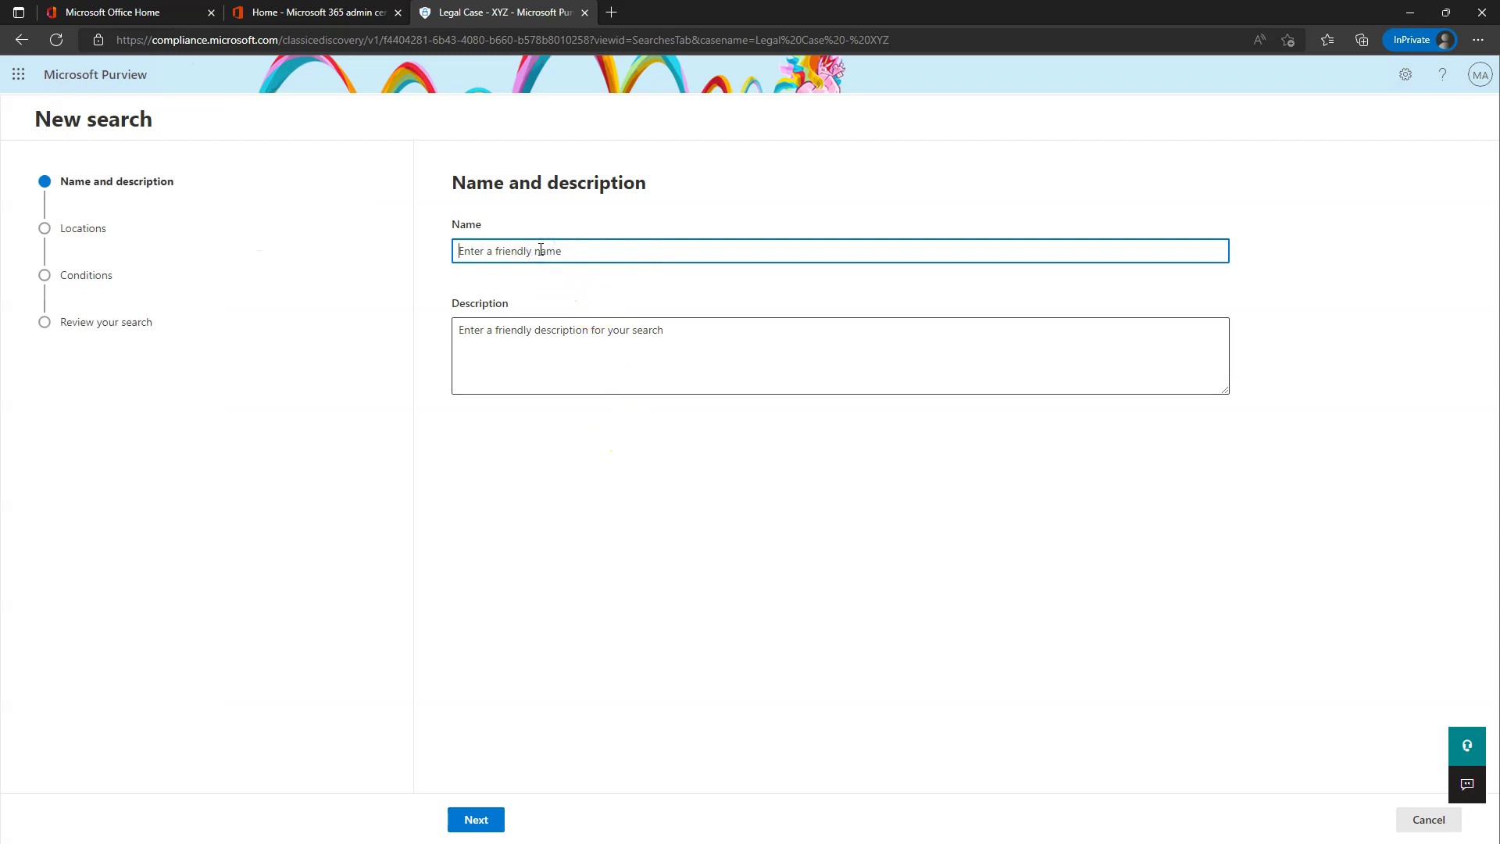
text(Glee emails)
click(488, 818)
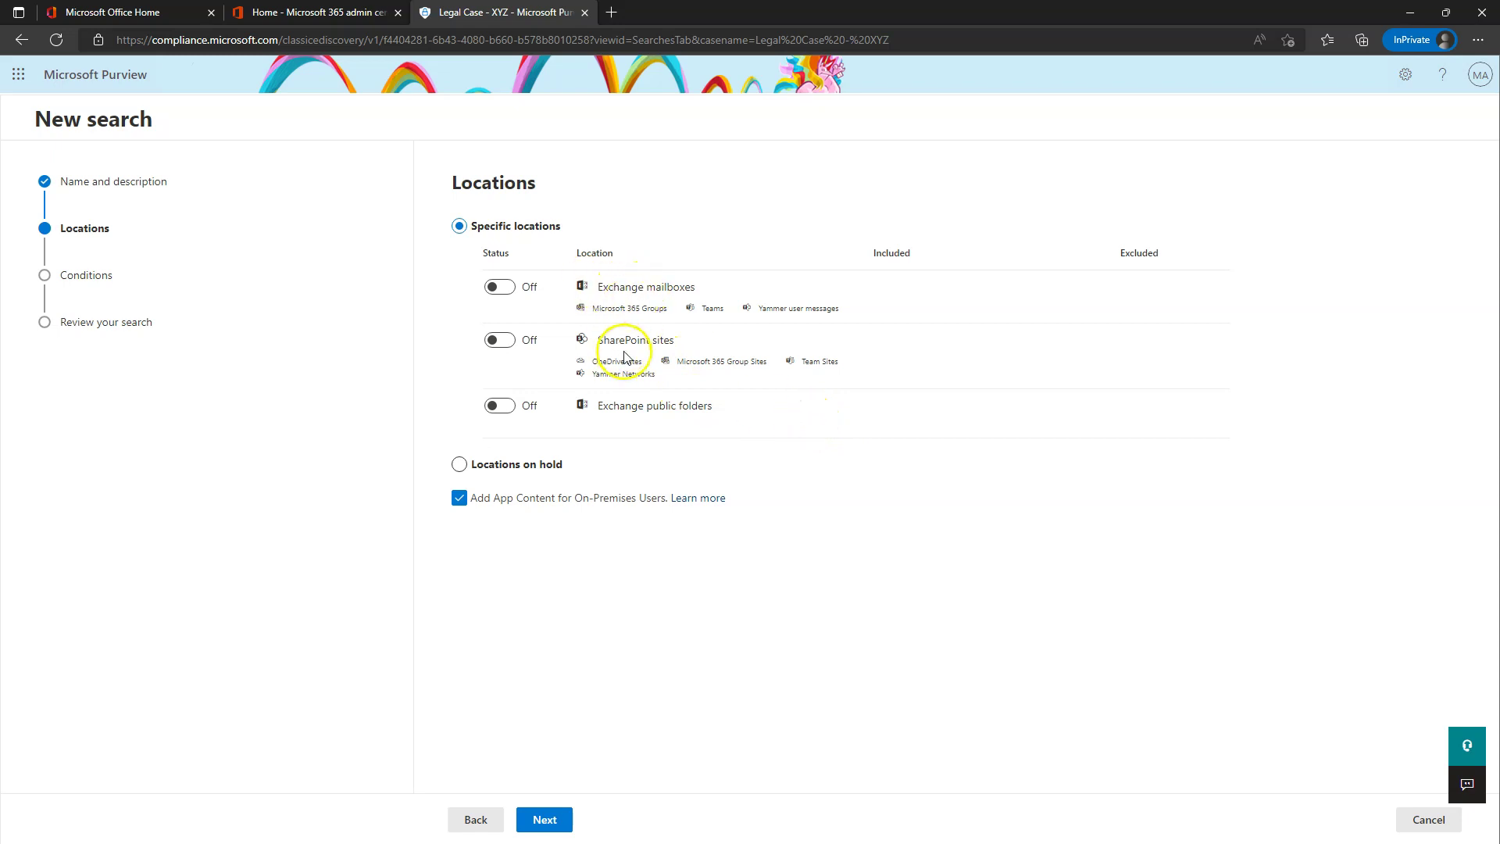
- Turn on Exchange mailboxes, include one chosen mailbox, and continue to Conditions
click(509, 288)
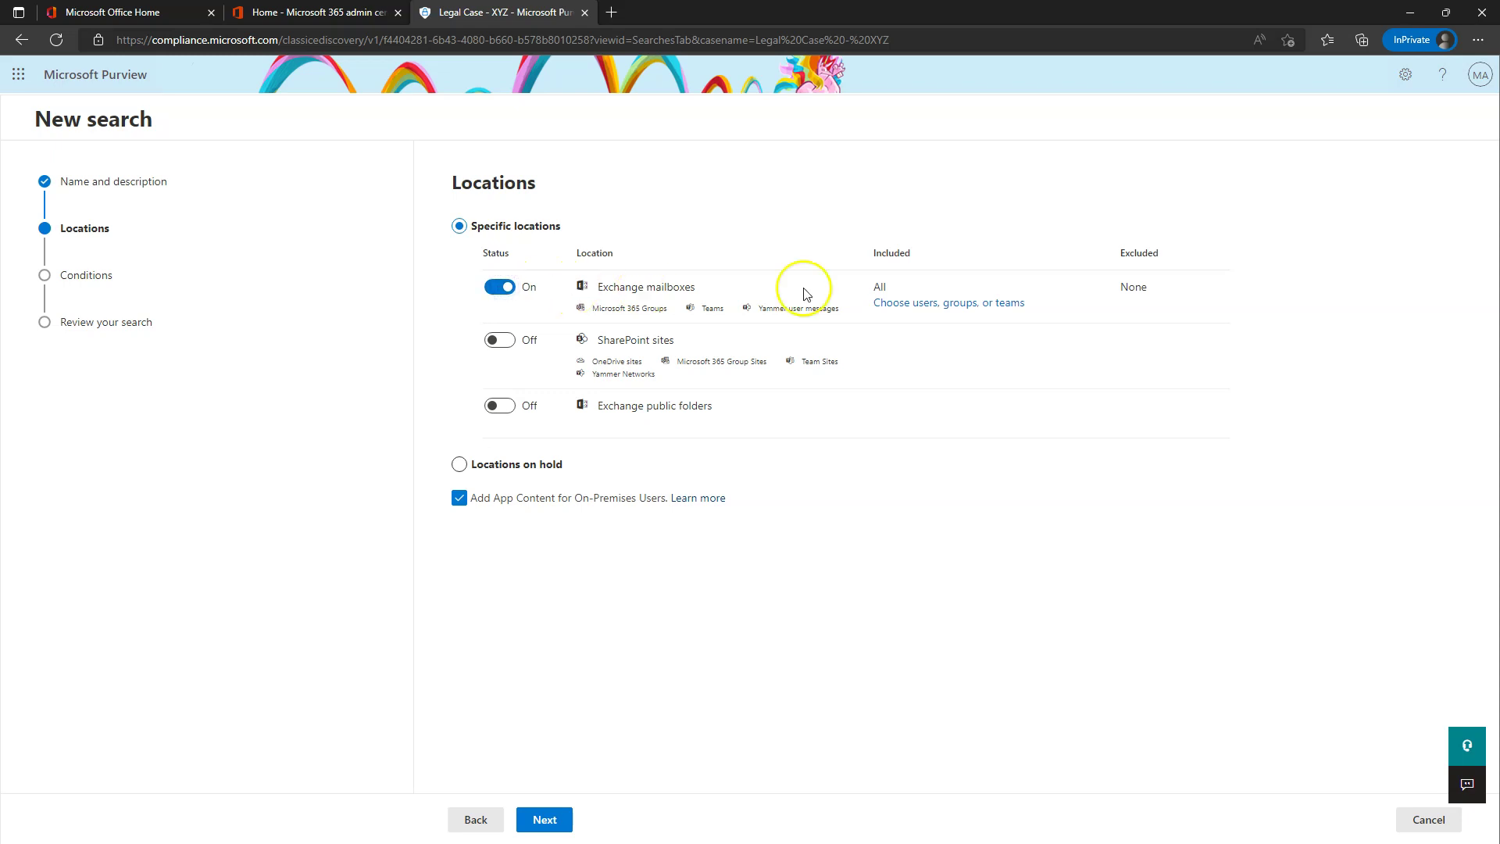
click(944, 305)
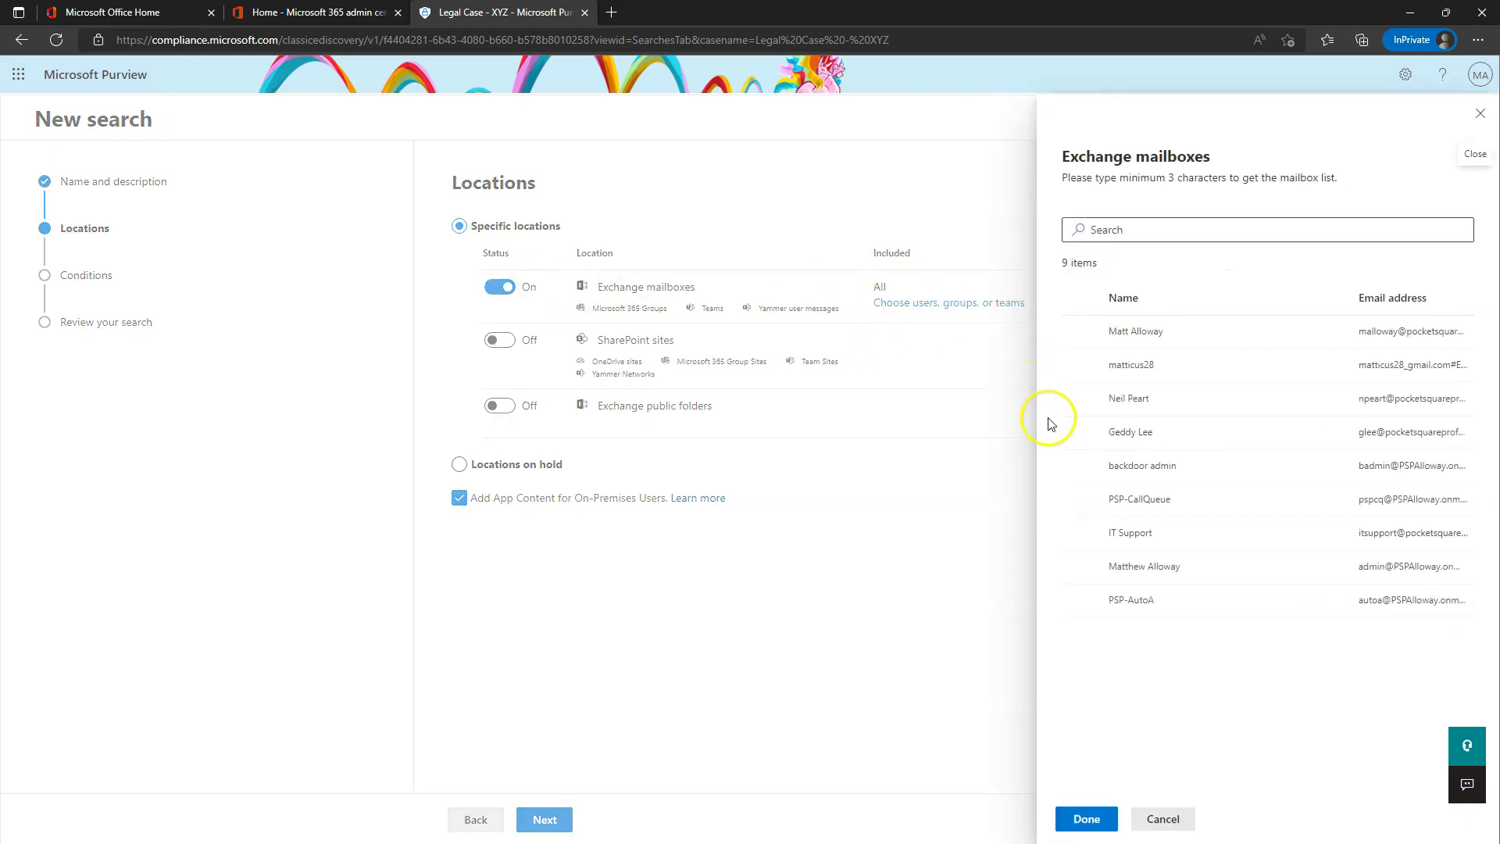
click(1076, 432)
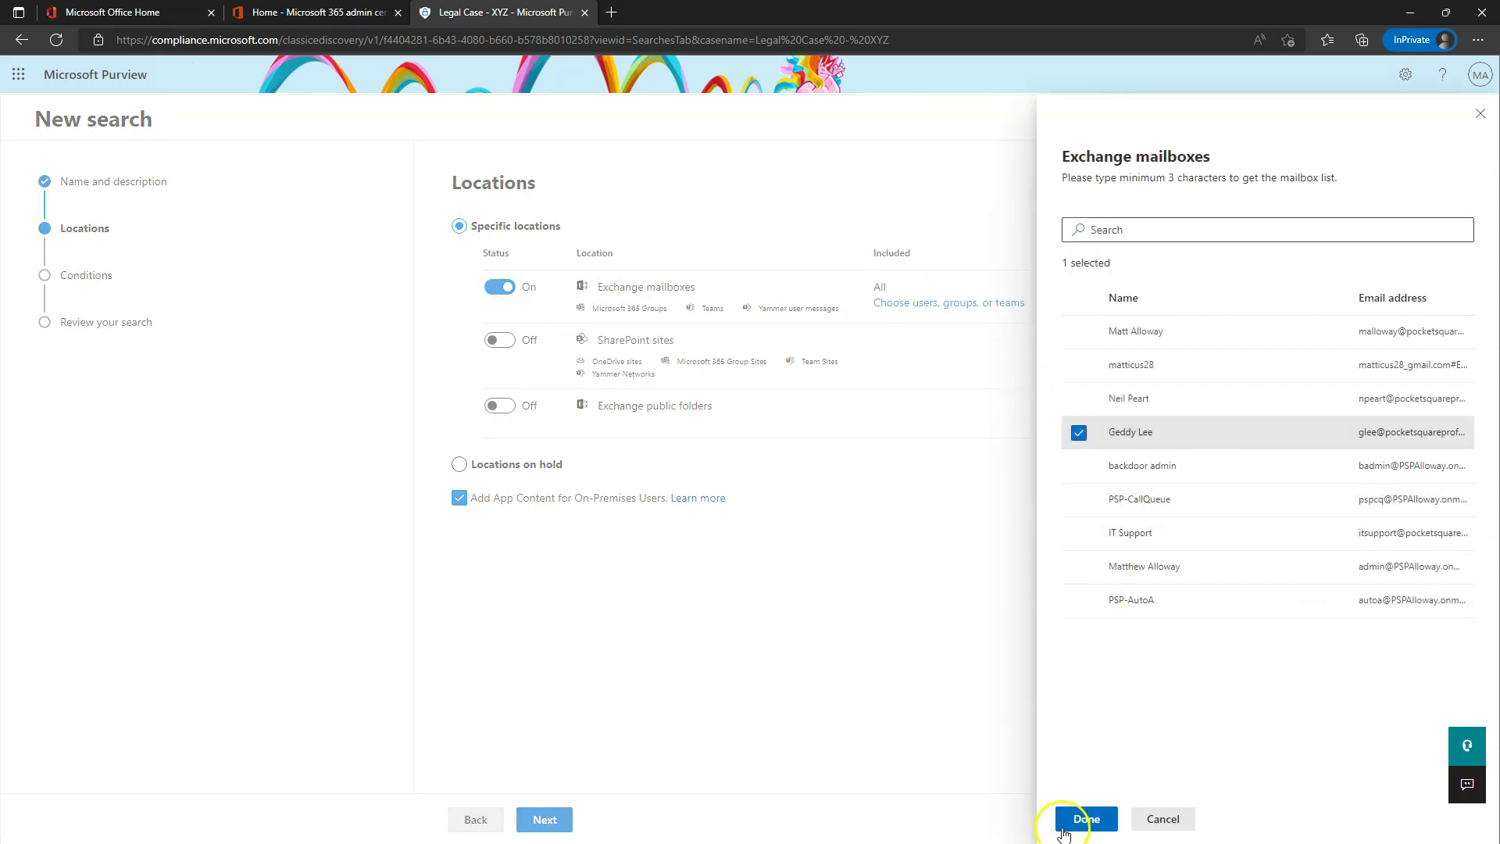
click(1086, 819)
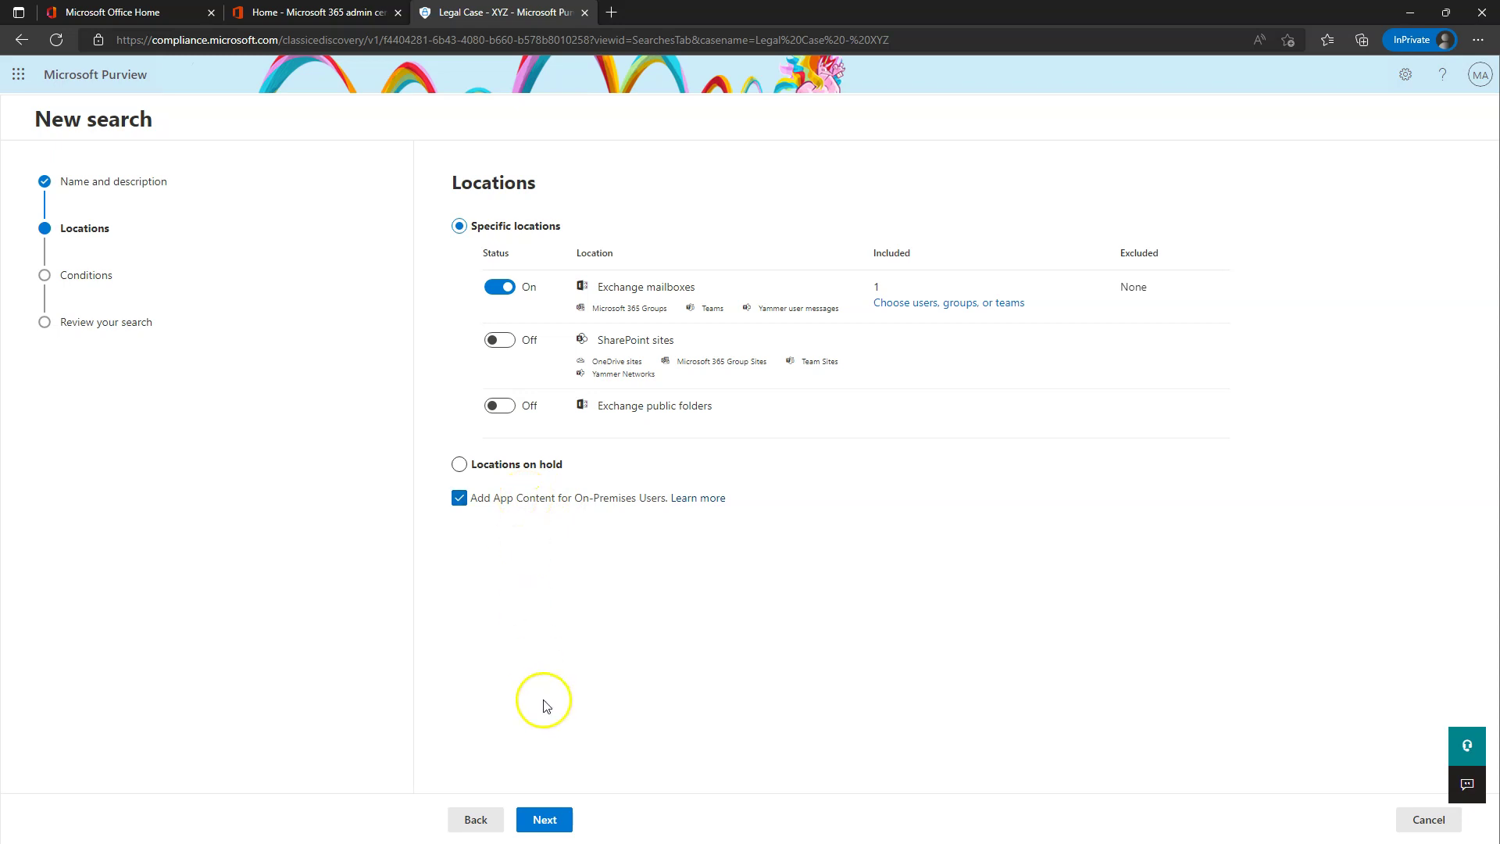
click(545, 820)
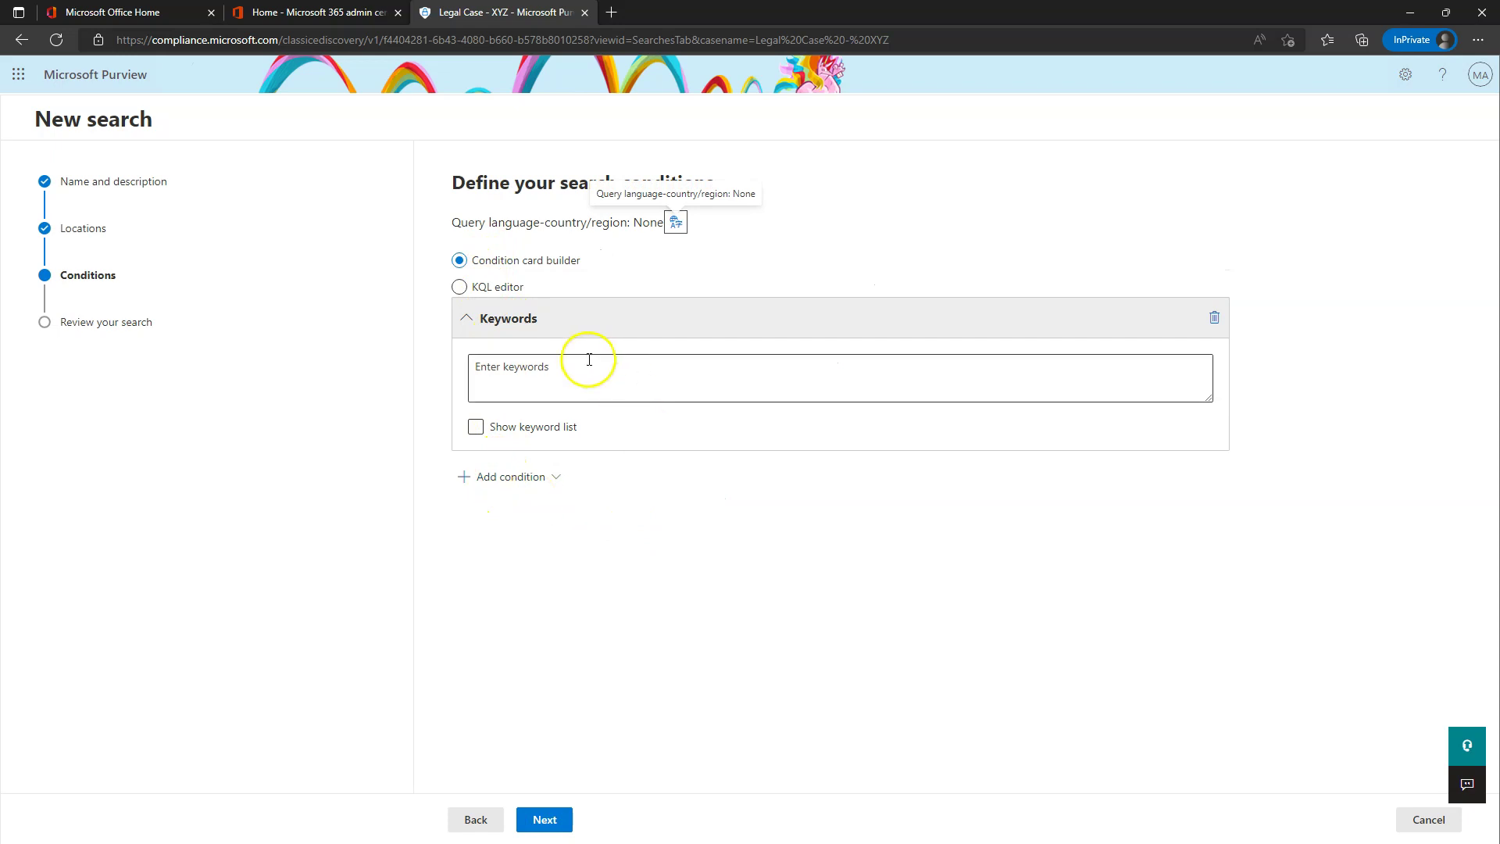
- Add a Date condition (2022-08-22 to 2022-09-22) and remove the Keywords condition
click(458, 287)
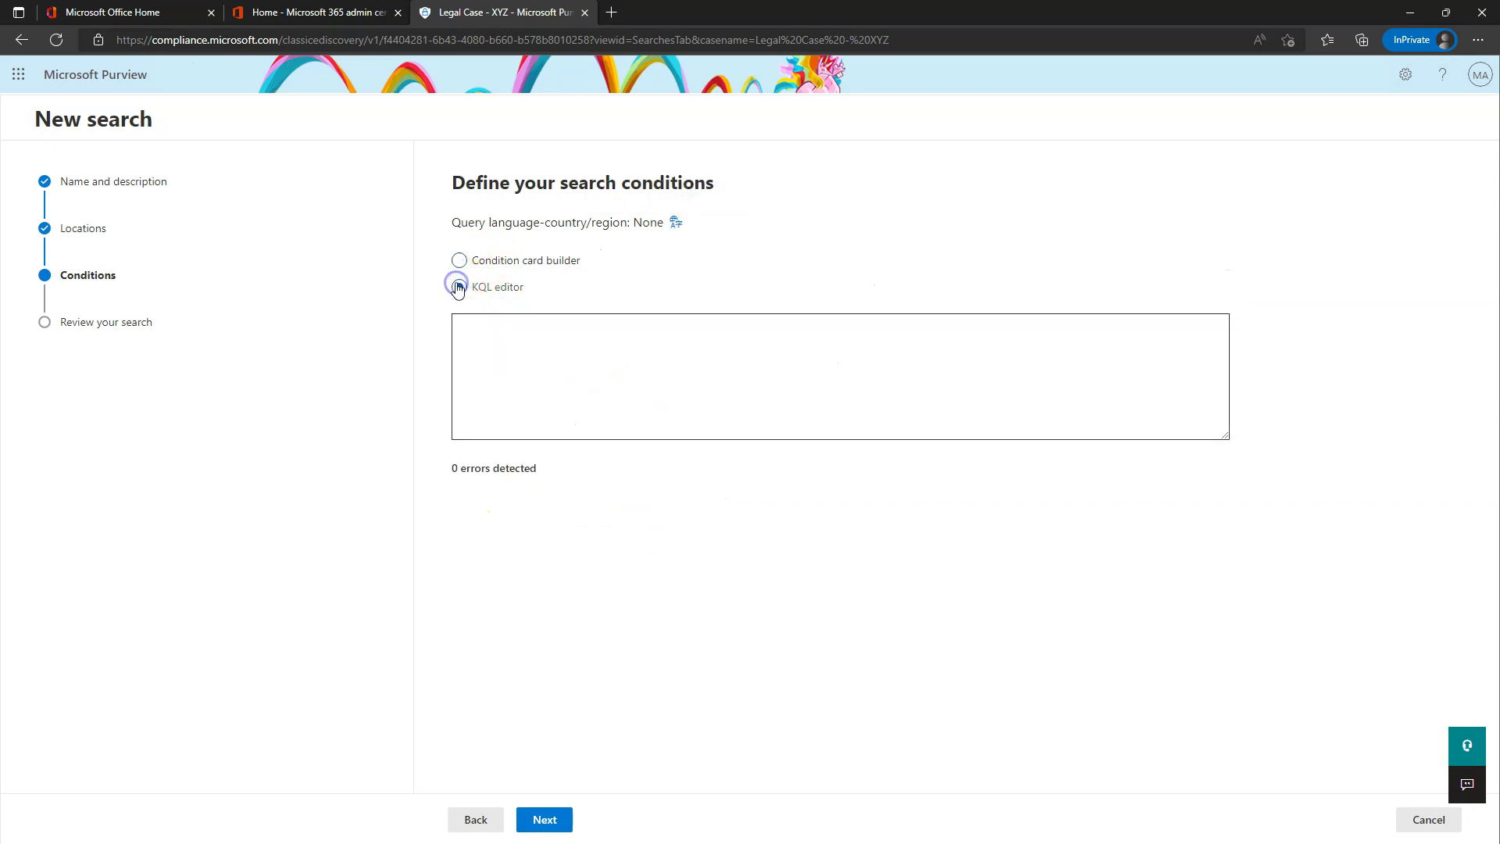
click(458, 260)
click(490, 375)
click(512, 478)
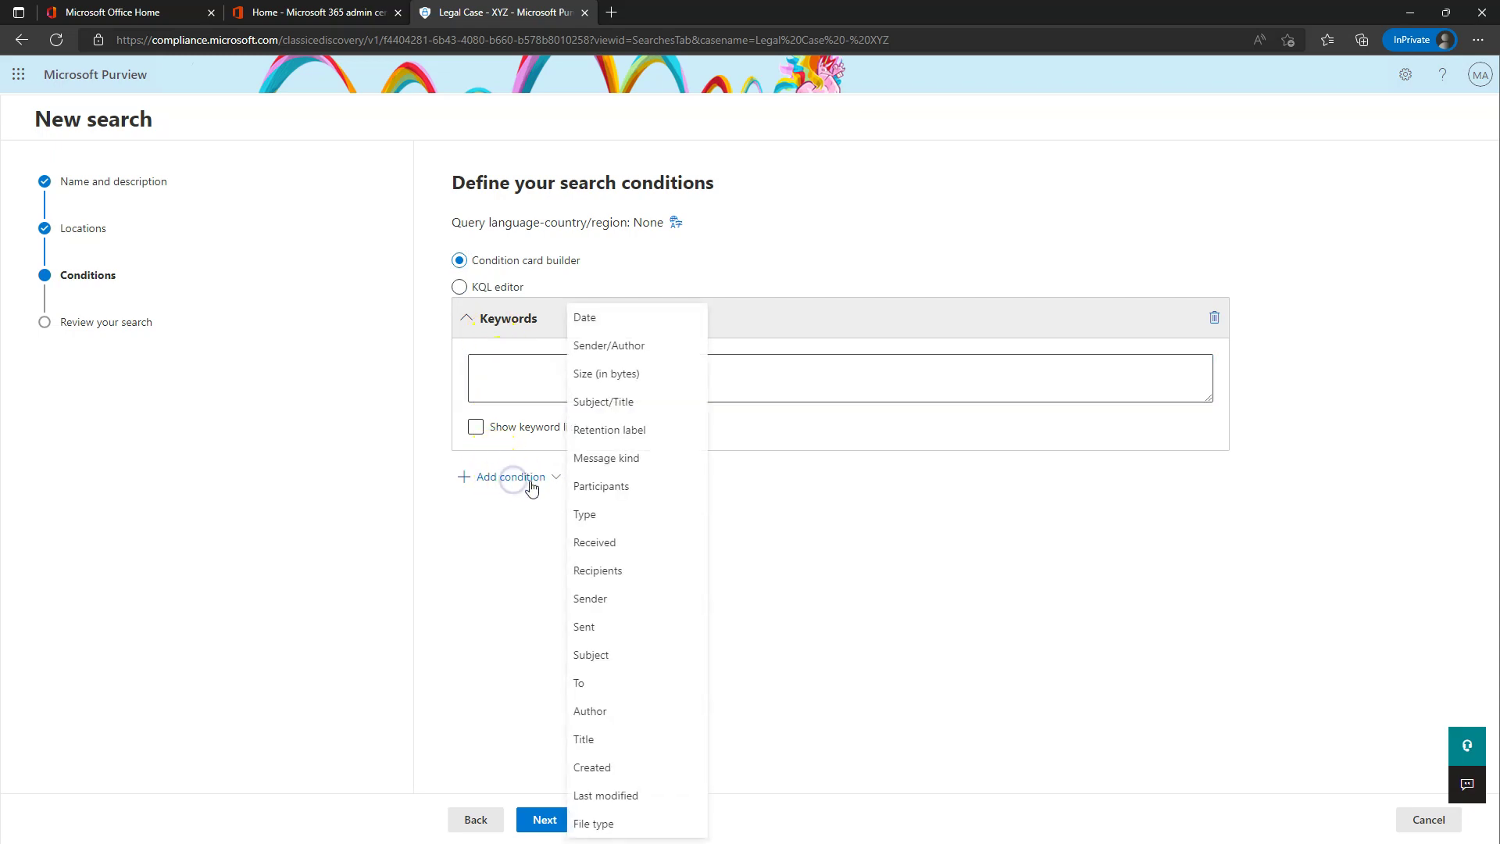
click(611, 322)
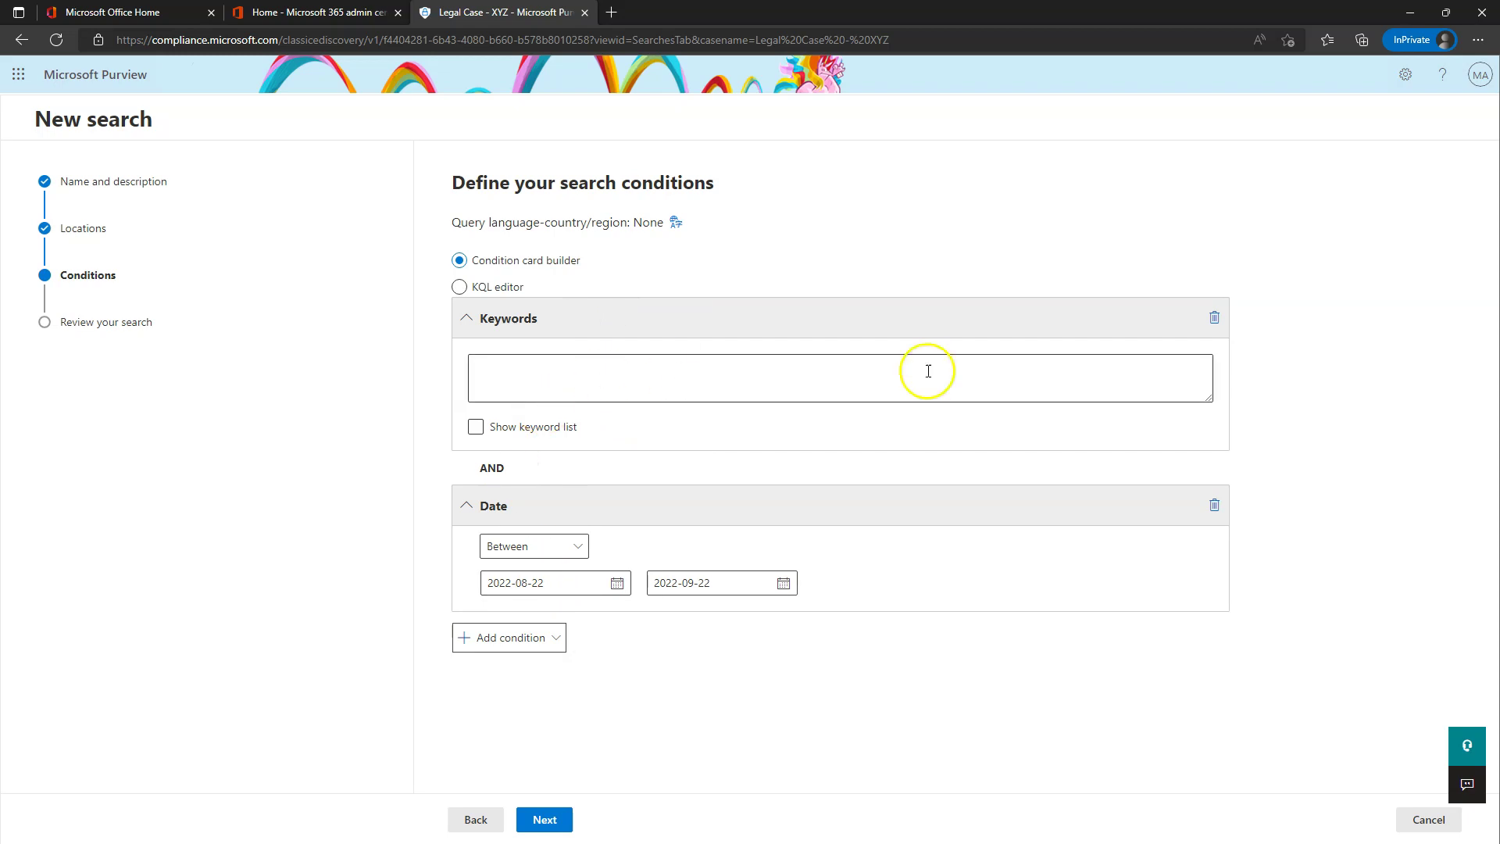
click(1215, 318)
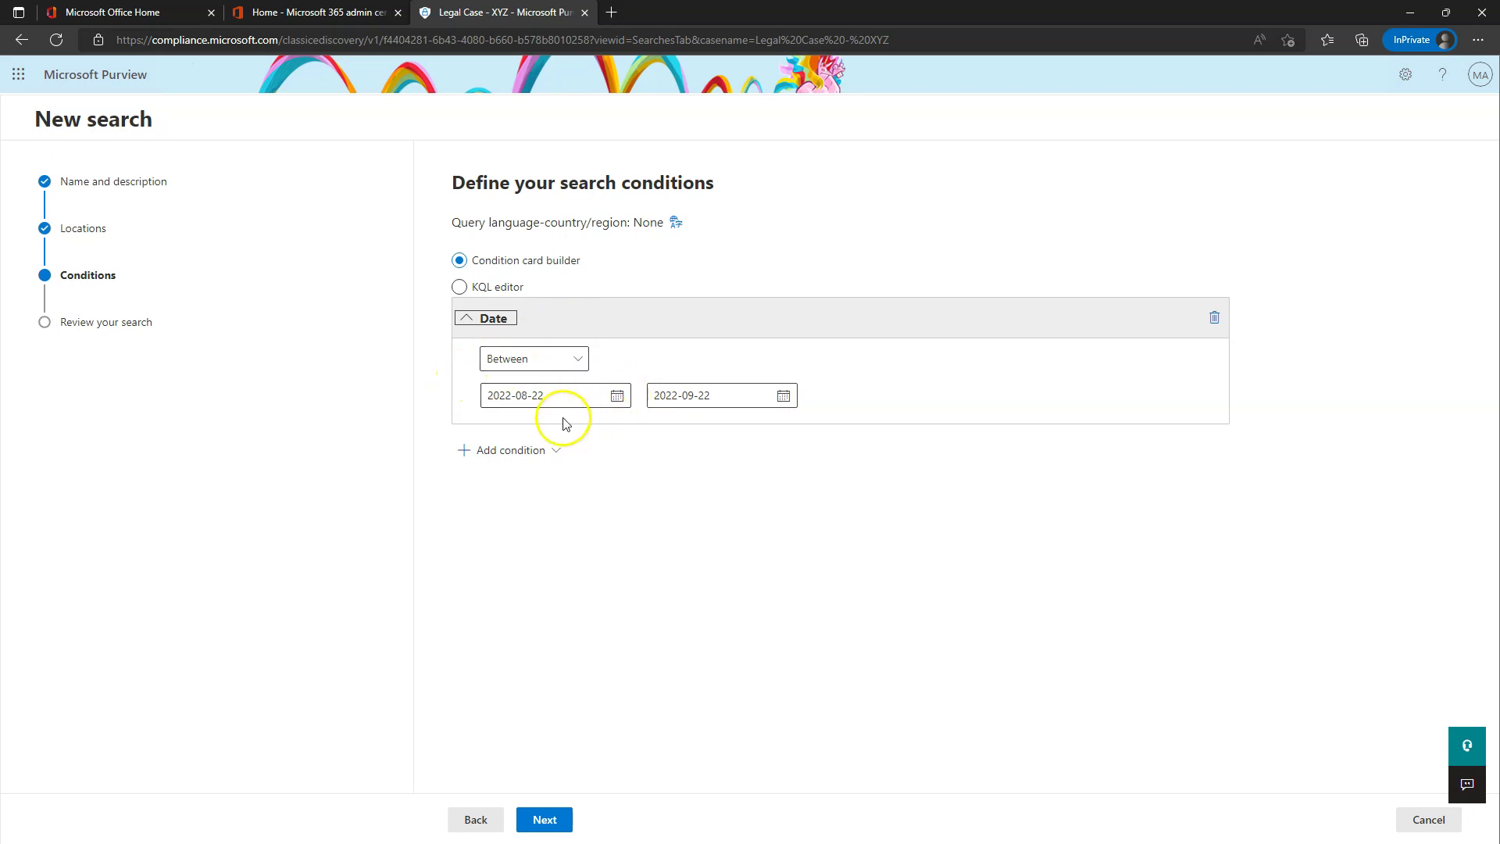
- Look over the other condition types, then review and submit the Glee emails search
click(504, 452)
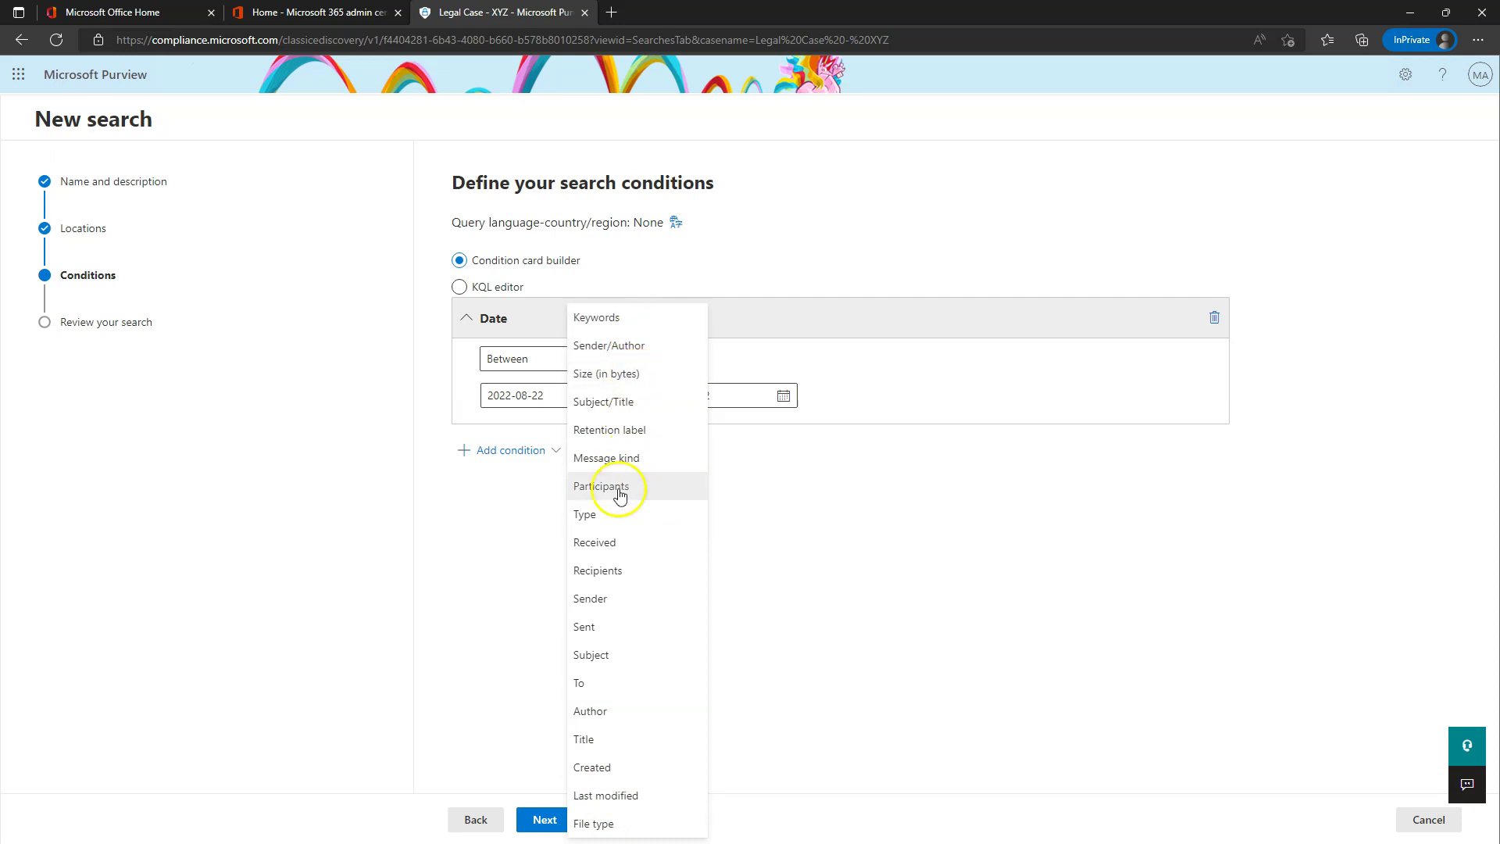
click(821, 512)
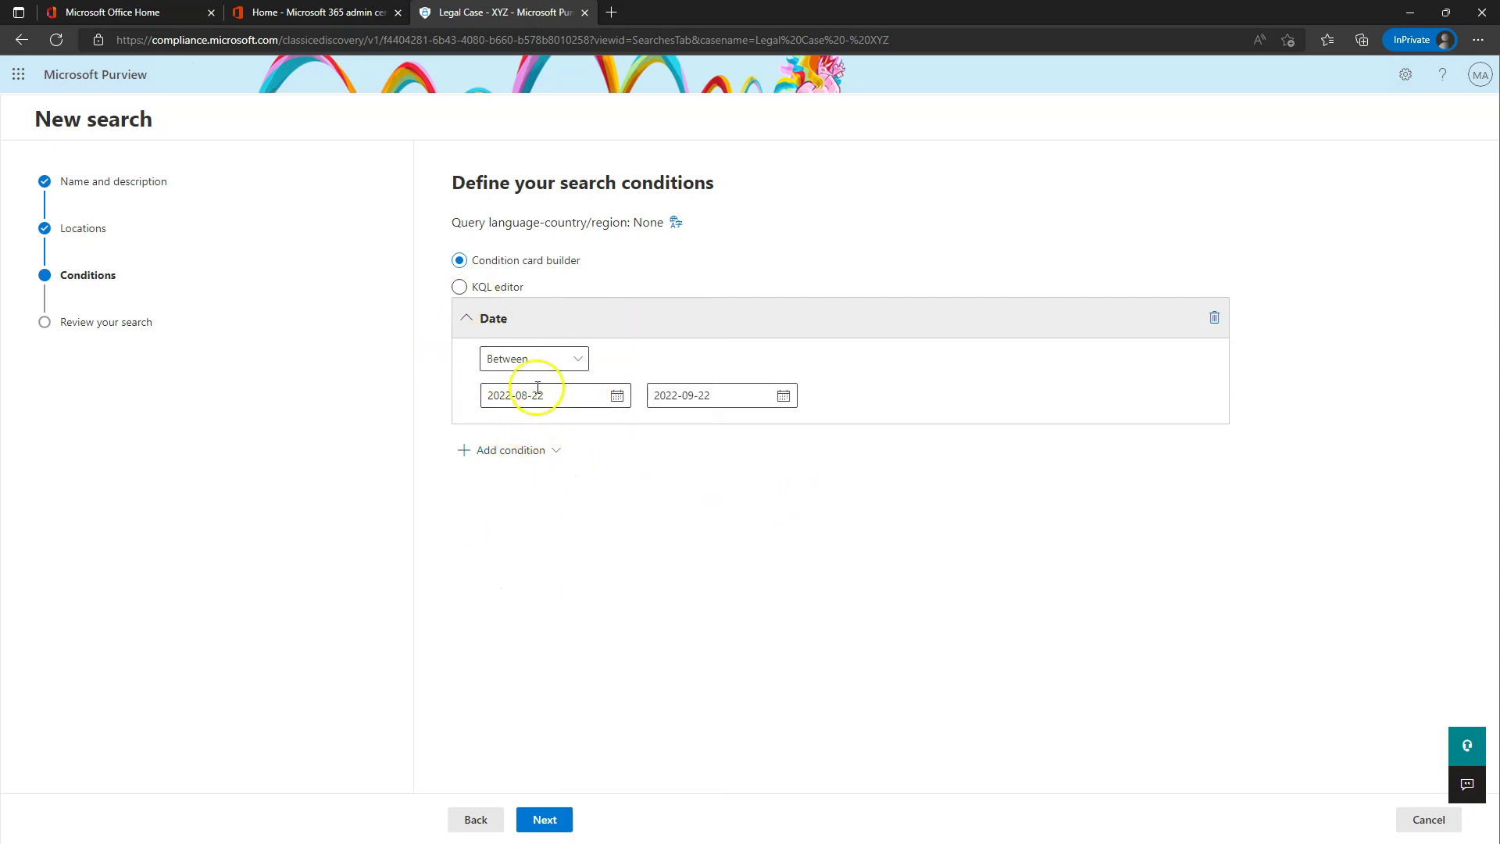
click(545, 820)
click(547, 820)
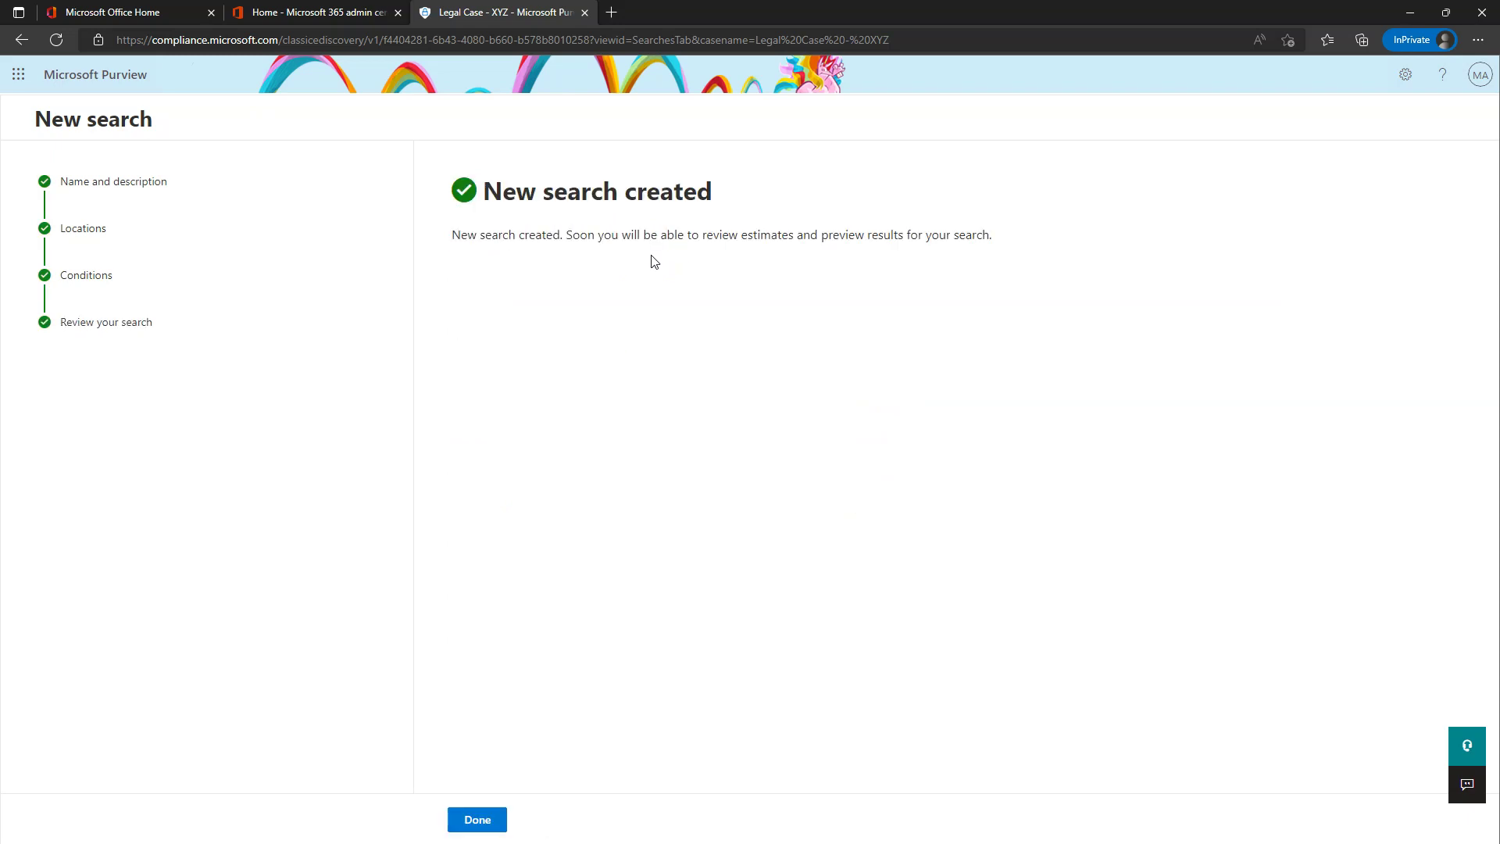
- Refresh the Searches list and open Glee emails, showing 101 items (6.40 MB) across 2 mailboxes
click(478, 817)
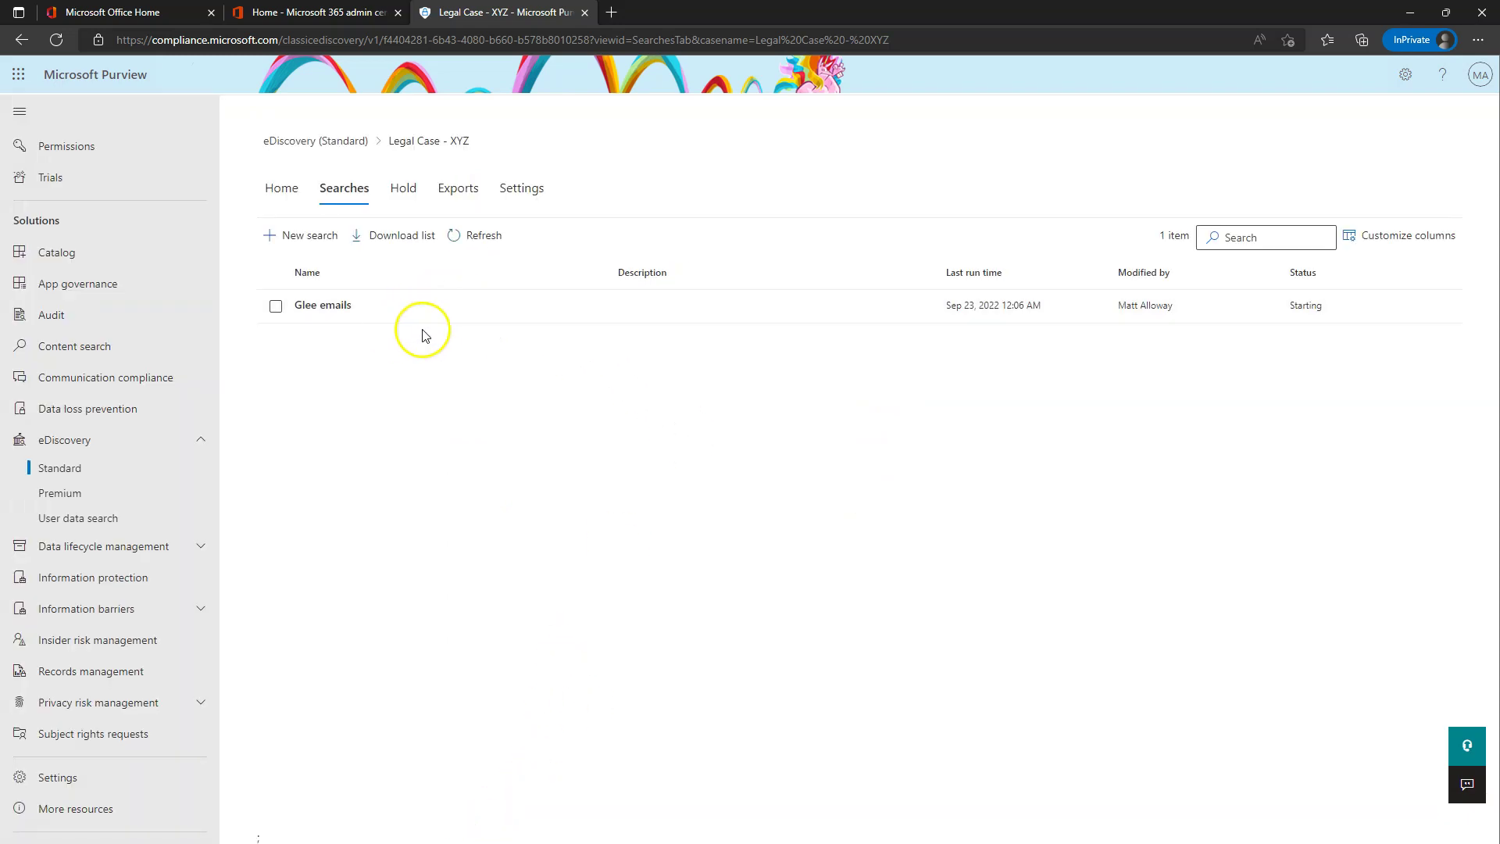
click(501, 234)
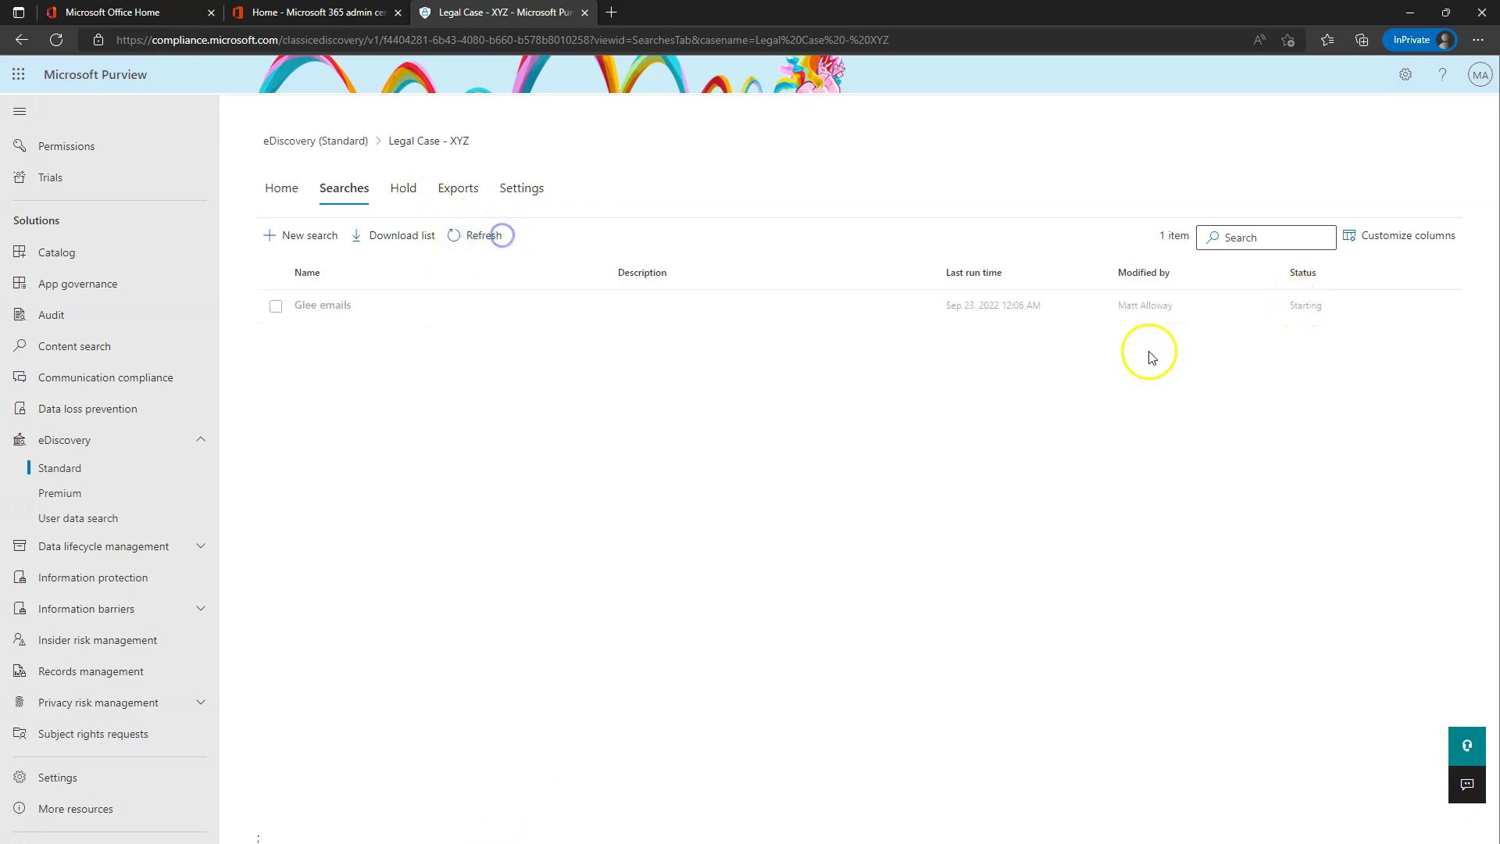
click(500, 235)
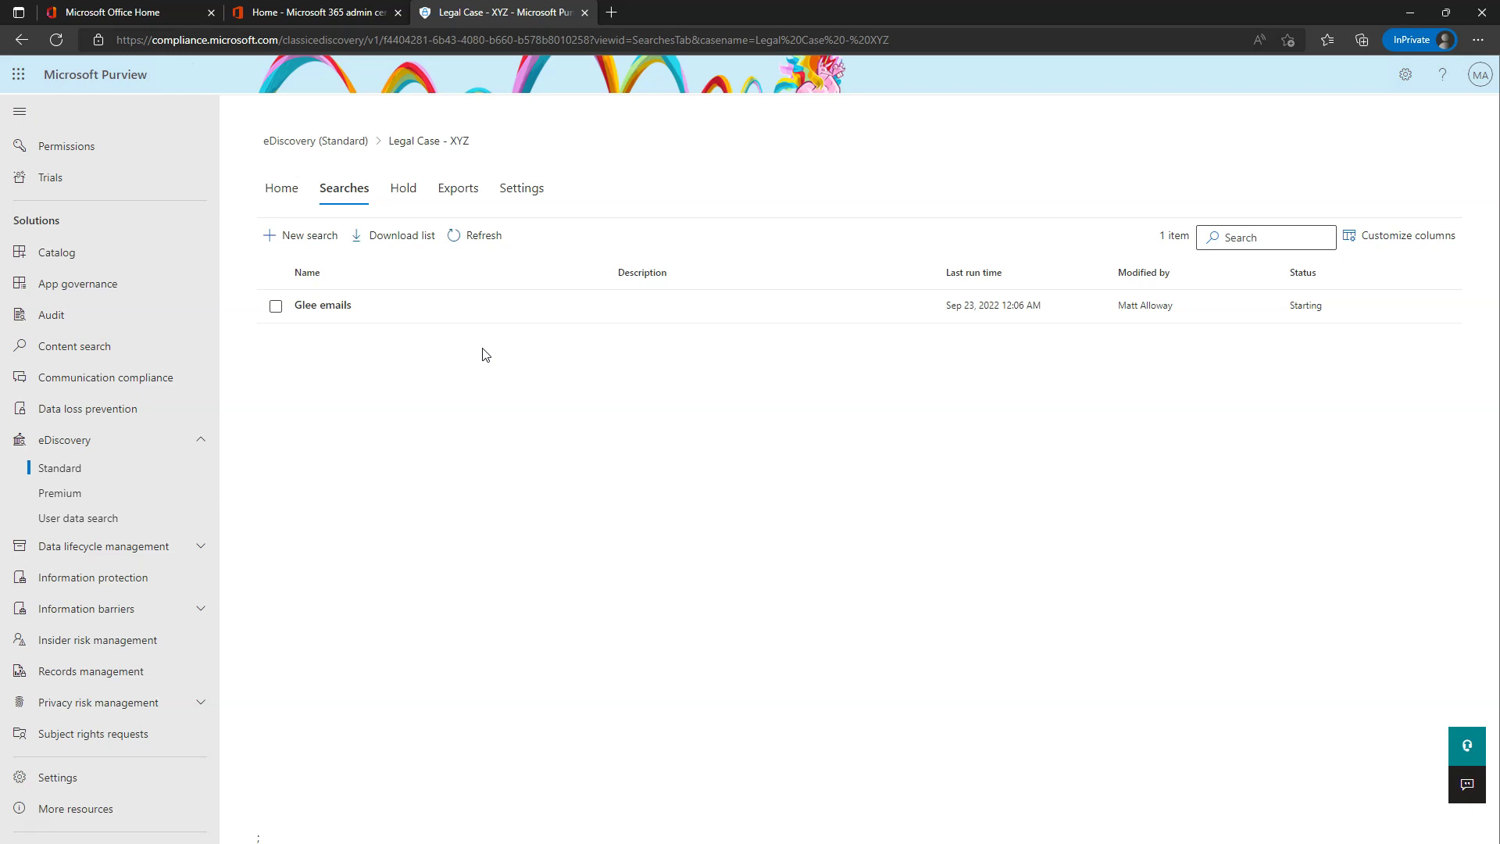
click(325, 306)
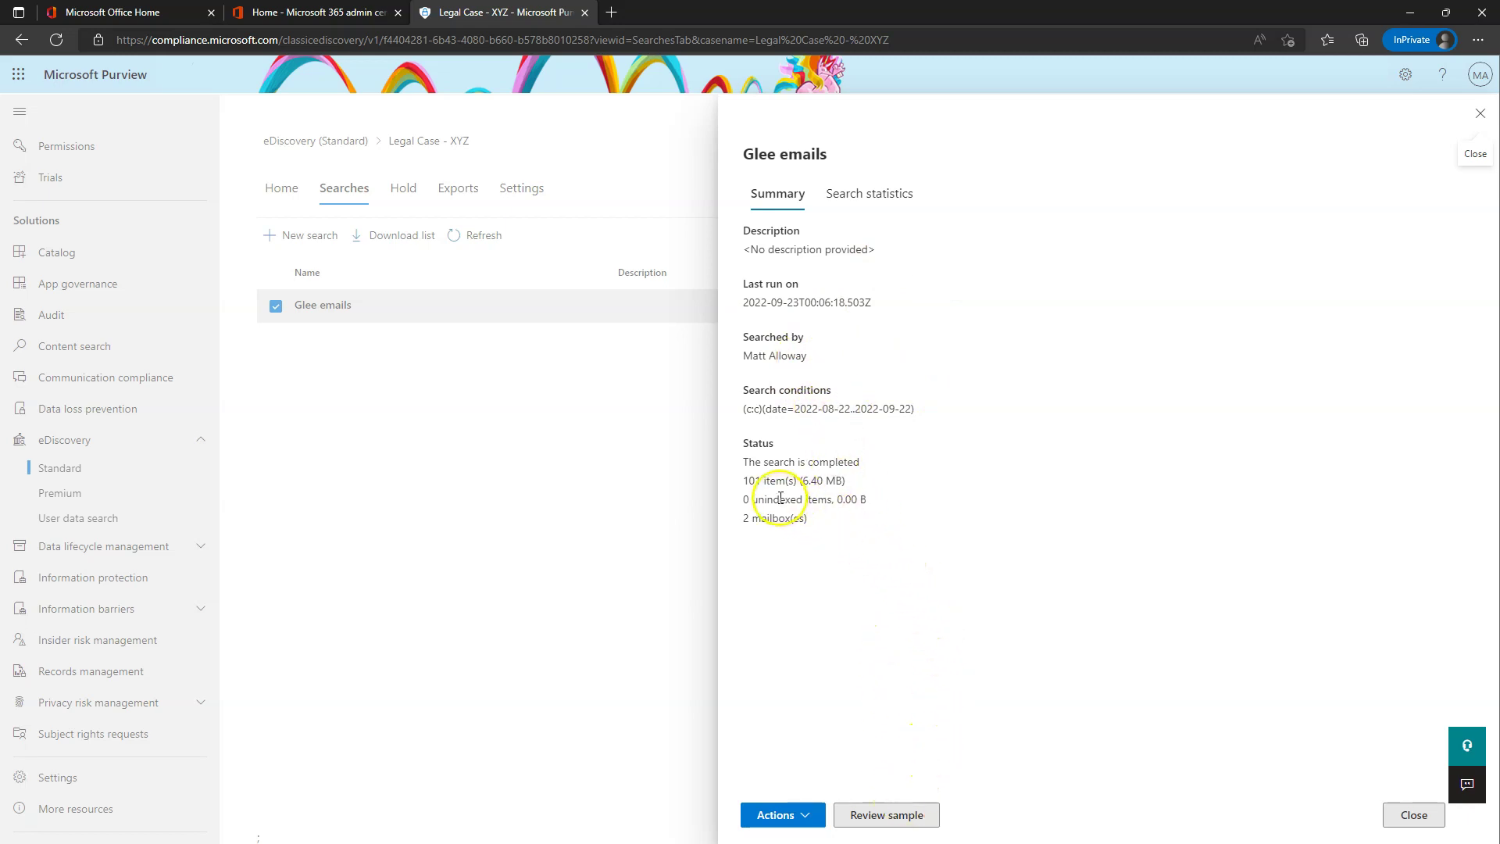
- View the Glee emails search statistics with the condition report and top locations expanded
click(902, 500)
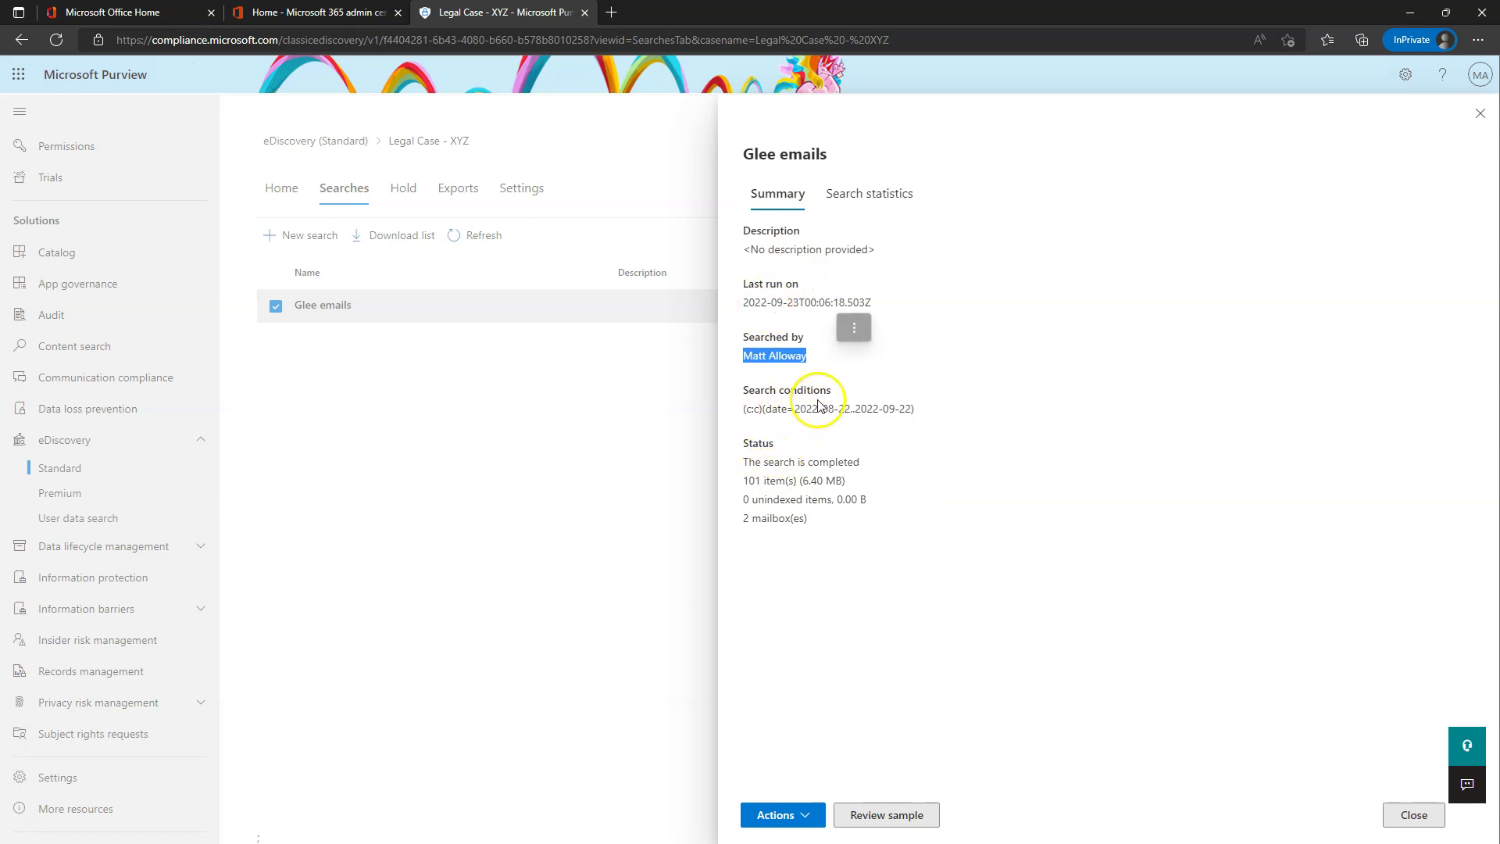
click(854, 191)
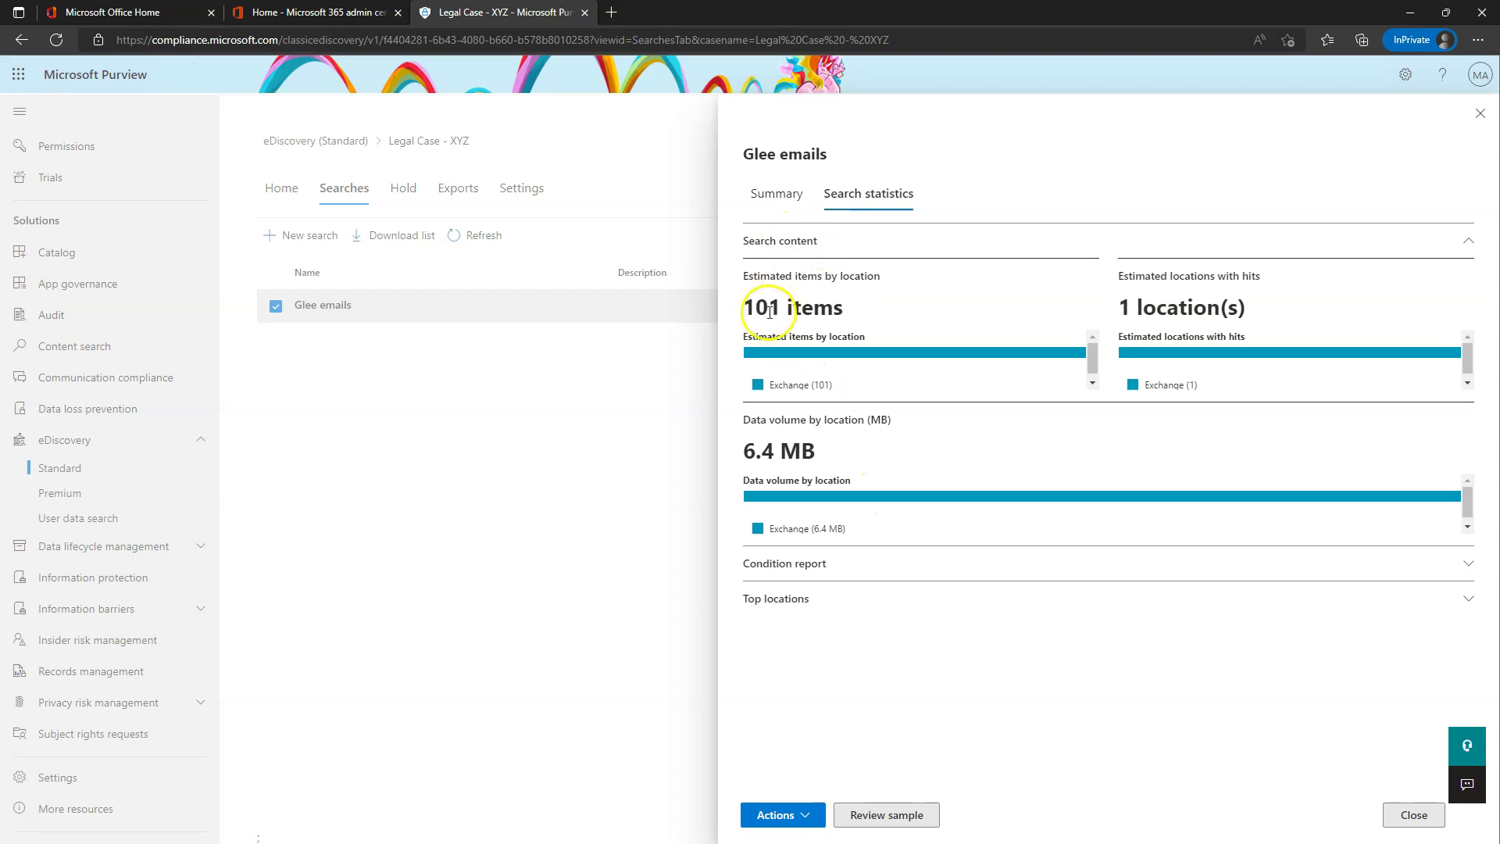
click(803, 562)
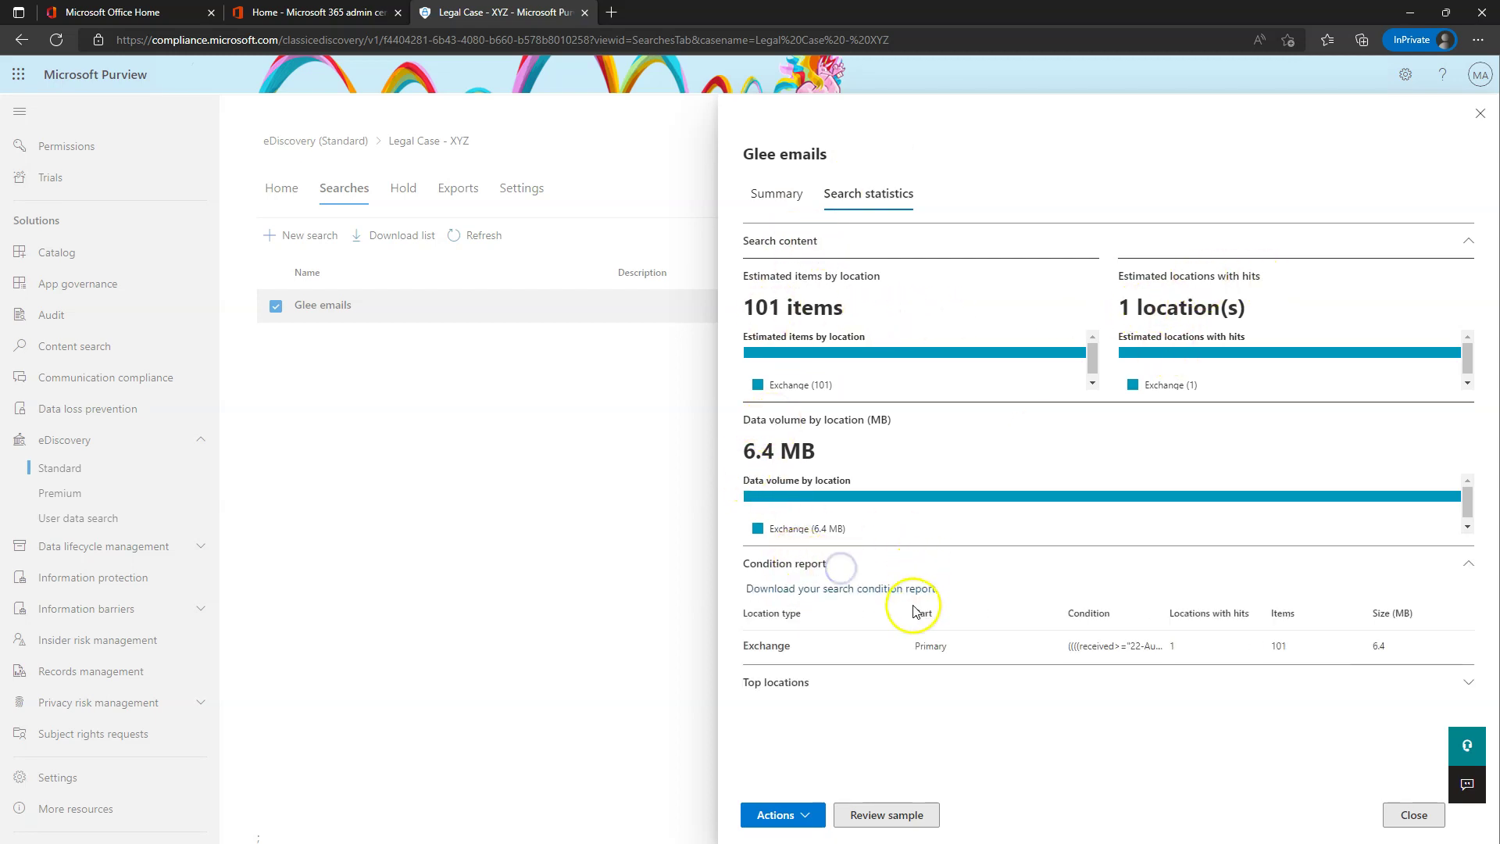
click(809, 683)
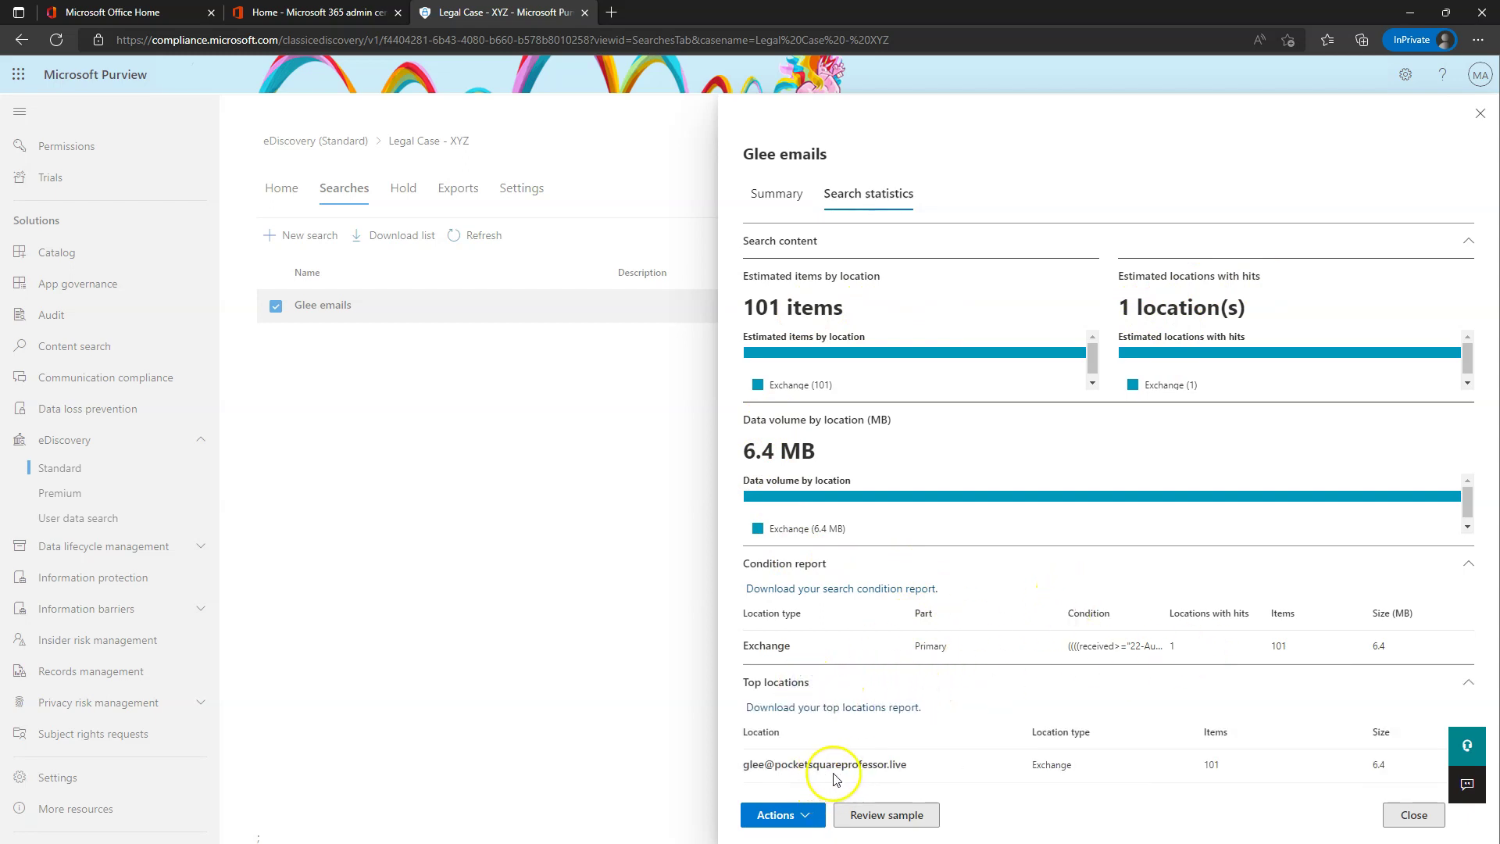
- Review a sample of results, load more items, then close the Glee emails details
click(777, 815)
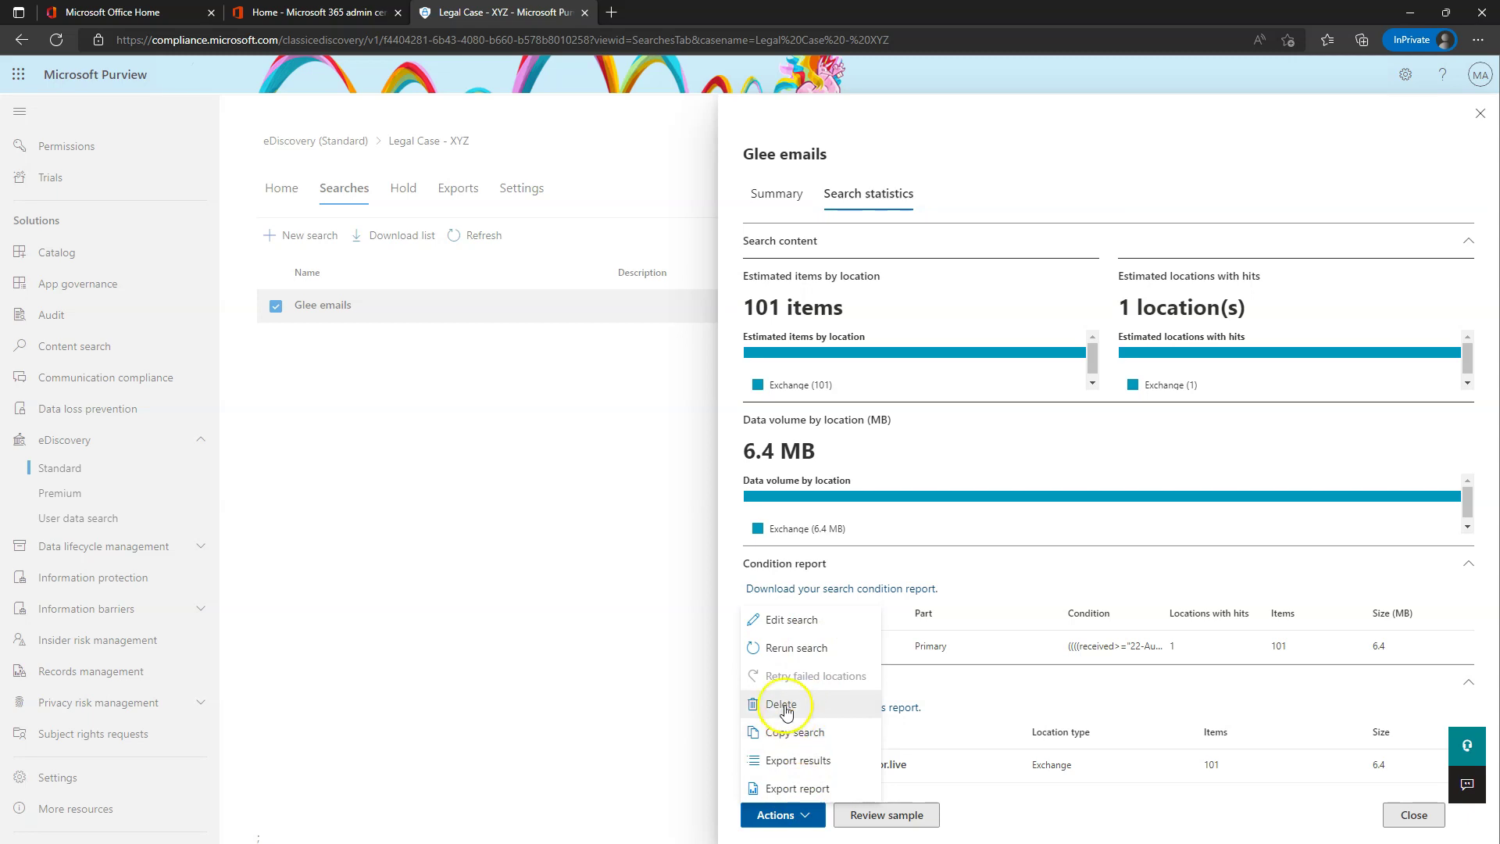
click(902, 814)
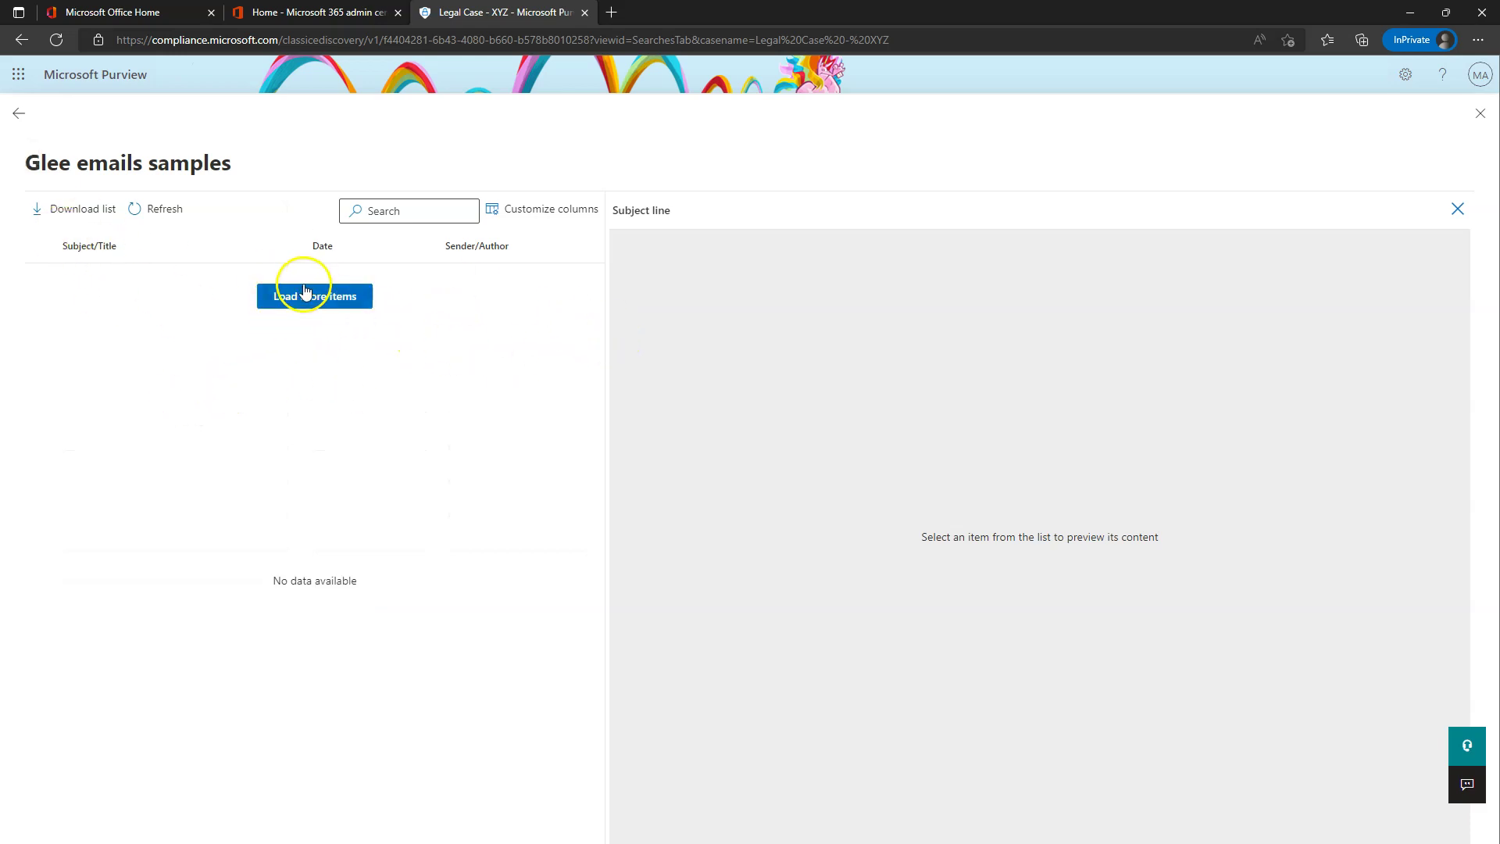
click(332, 297)
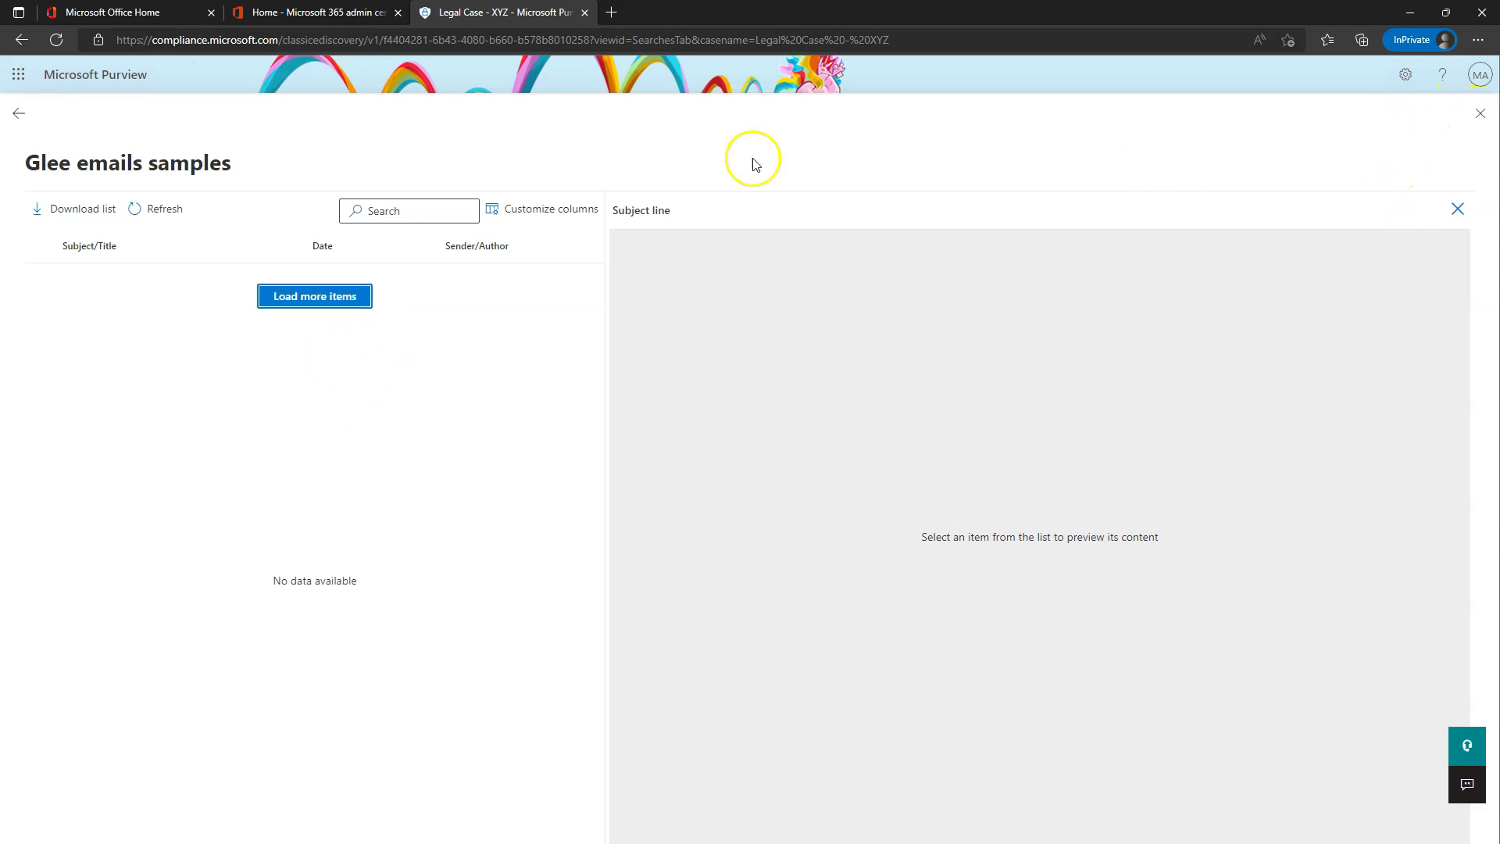
click(19, 114)
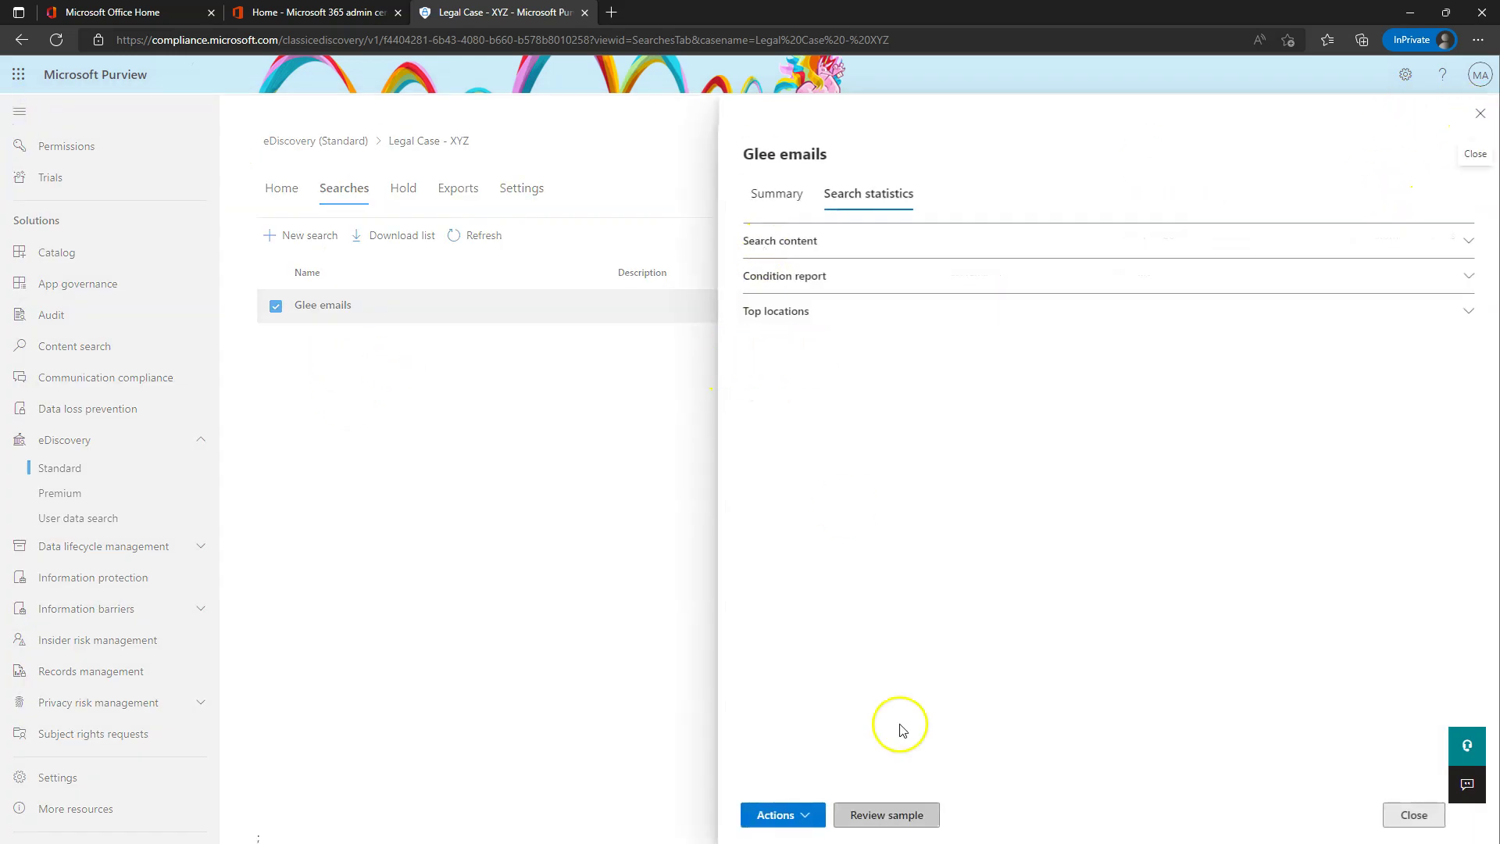
click(1481, 115)
- Open Export results for Glee emails, set to one PST per mailbox, with 101 estimated items
click(453, 235)
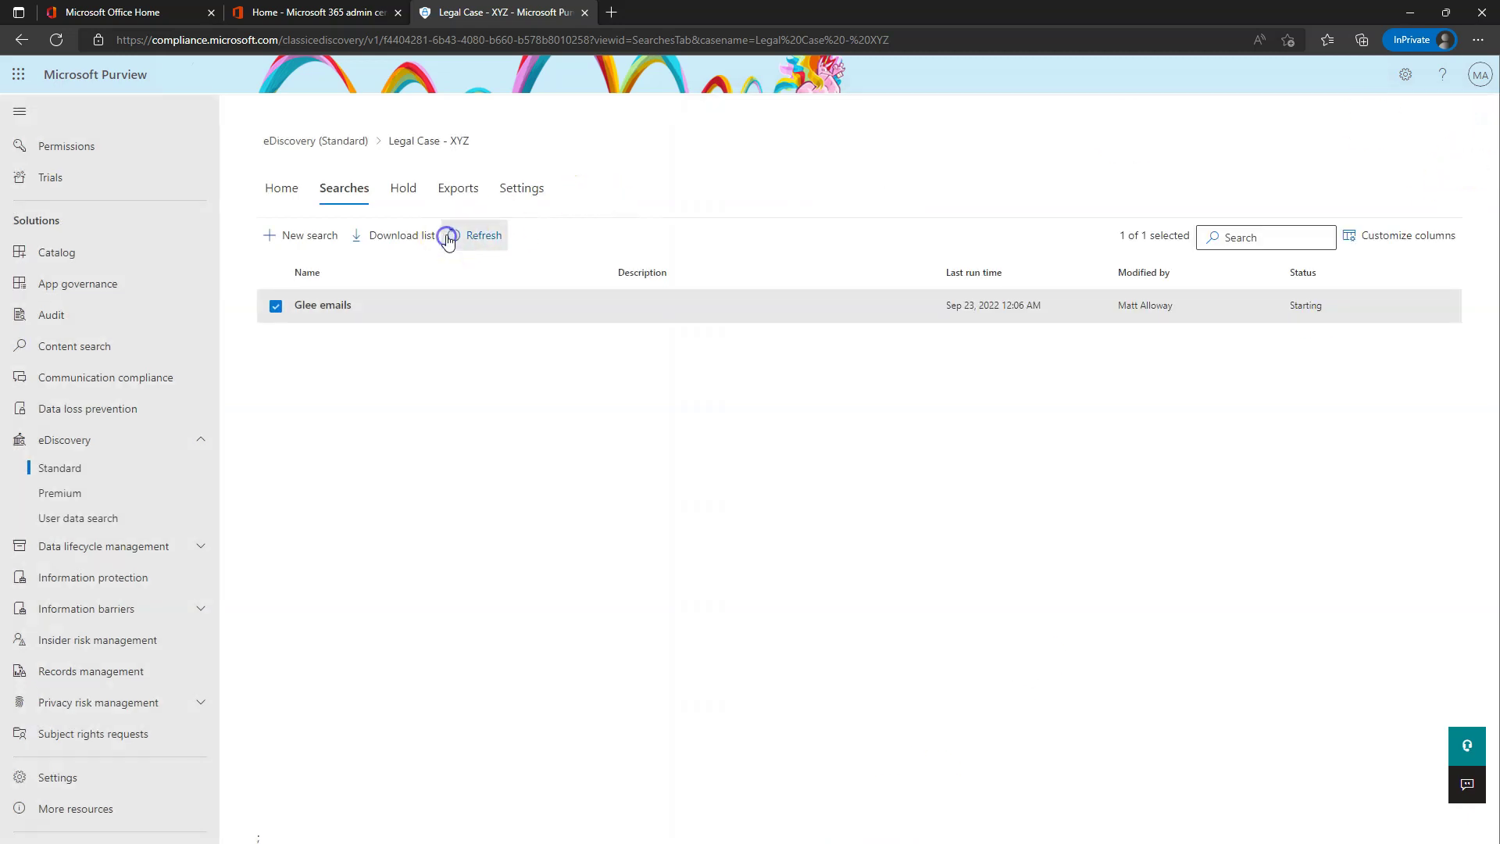
click(357, 305)
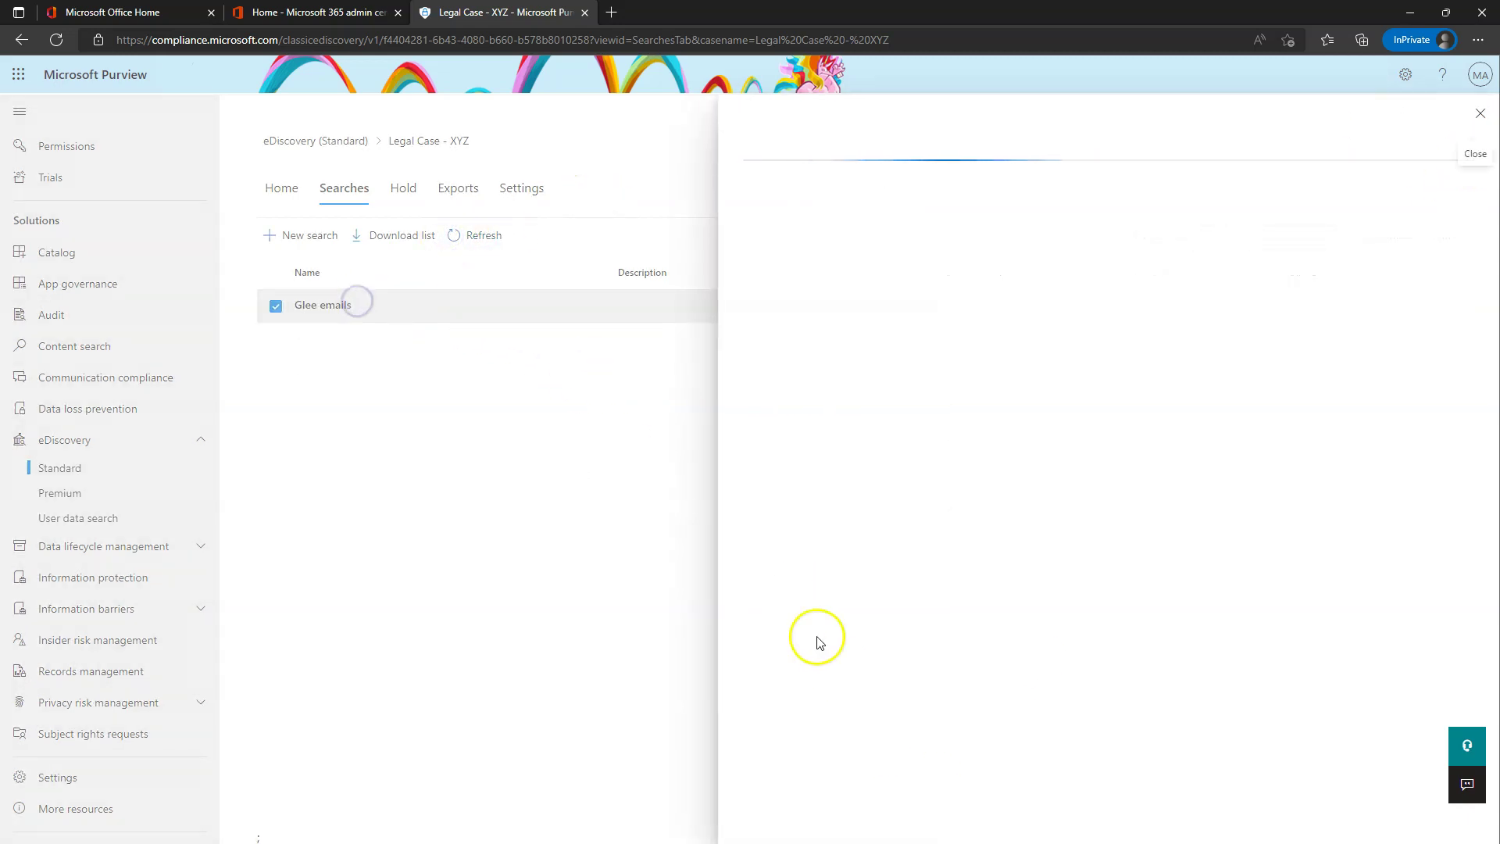
click(810, 818)
click(825, 774)
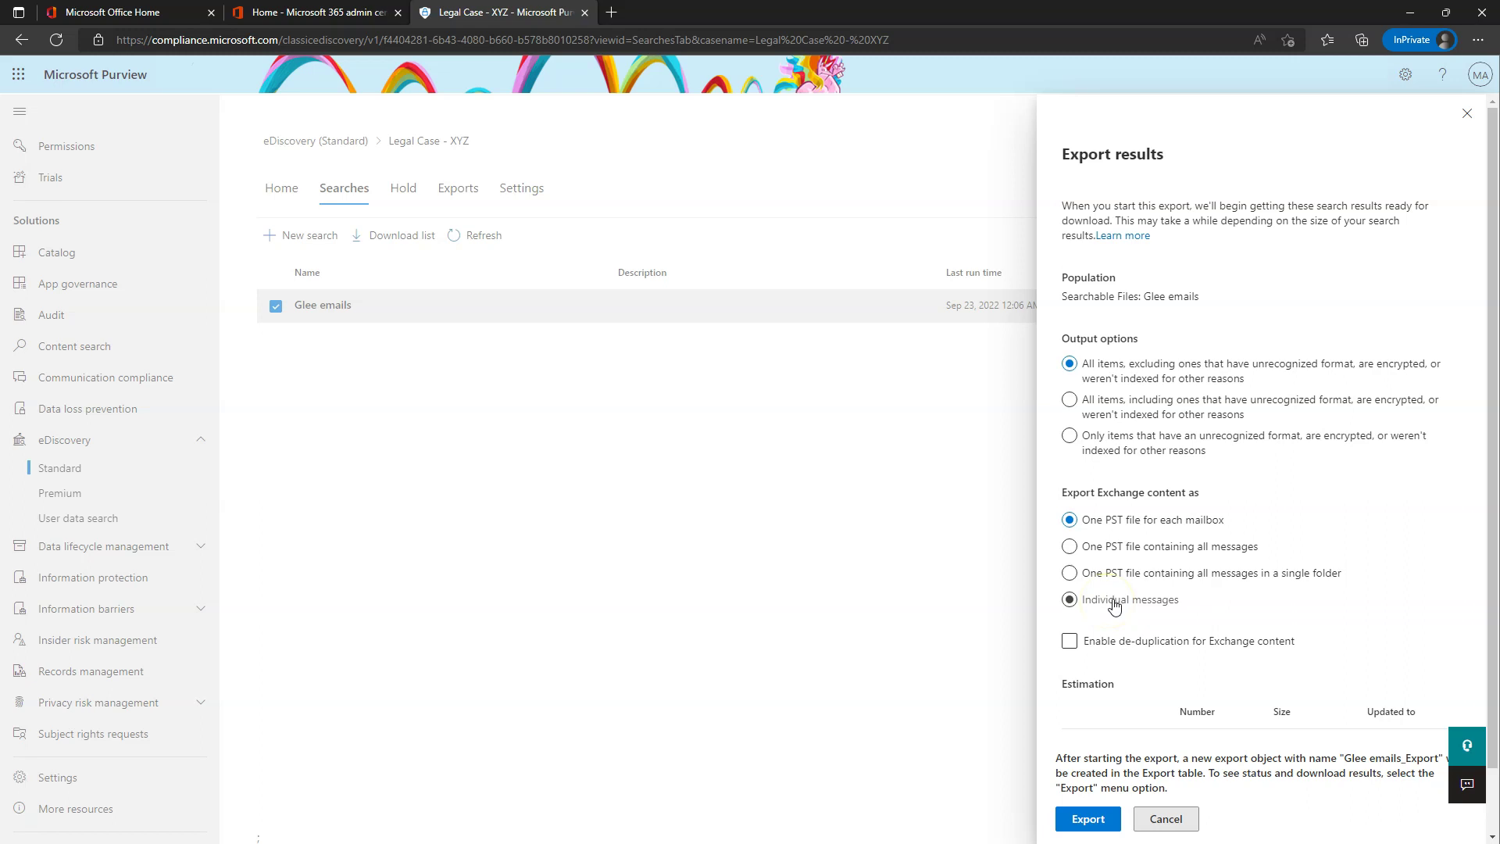
scroll(1250, 507, down, 1)
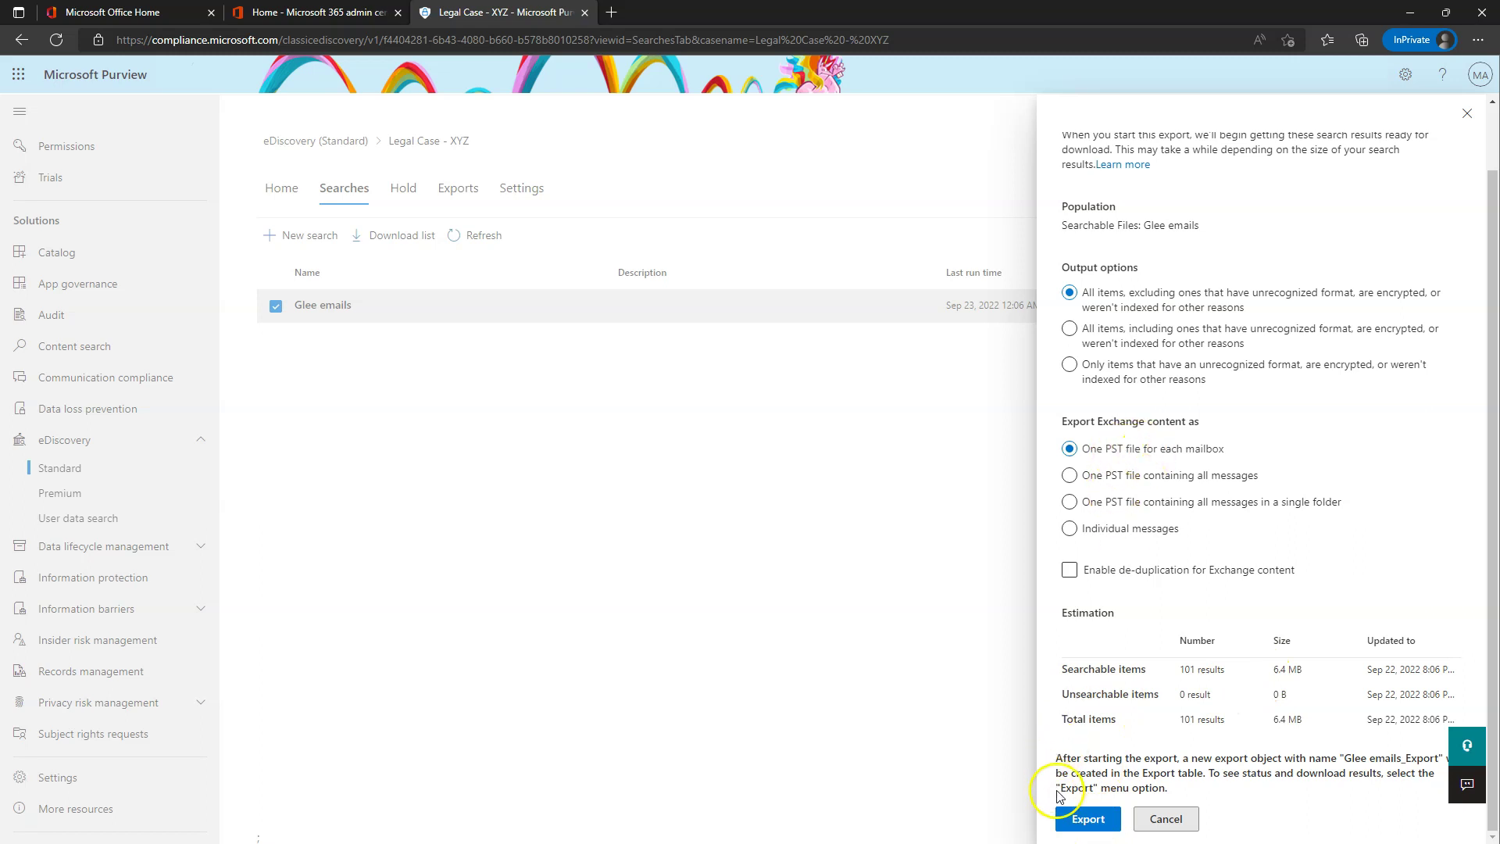
- Try exporting the Glee emails results twice, dismissing the error each time
click(1089, 819)
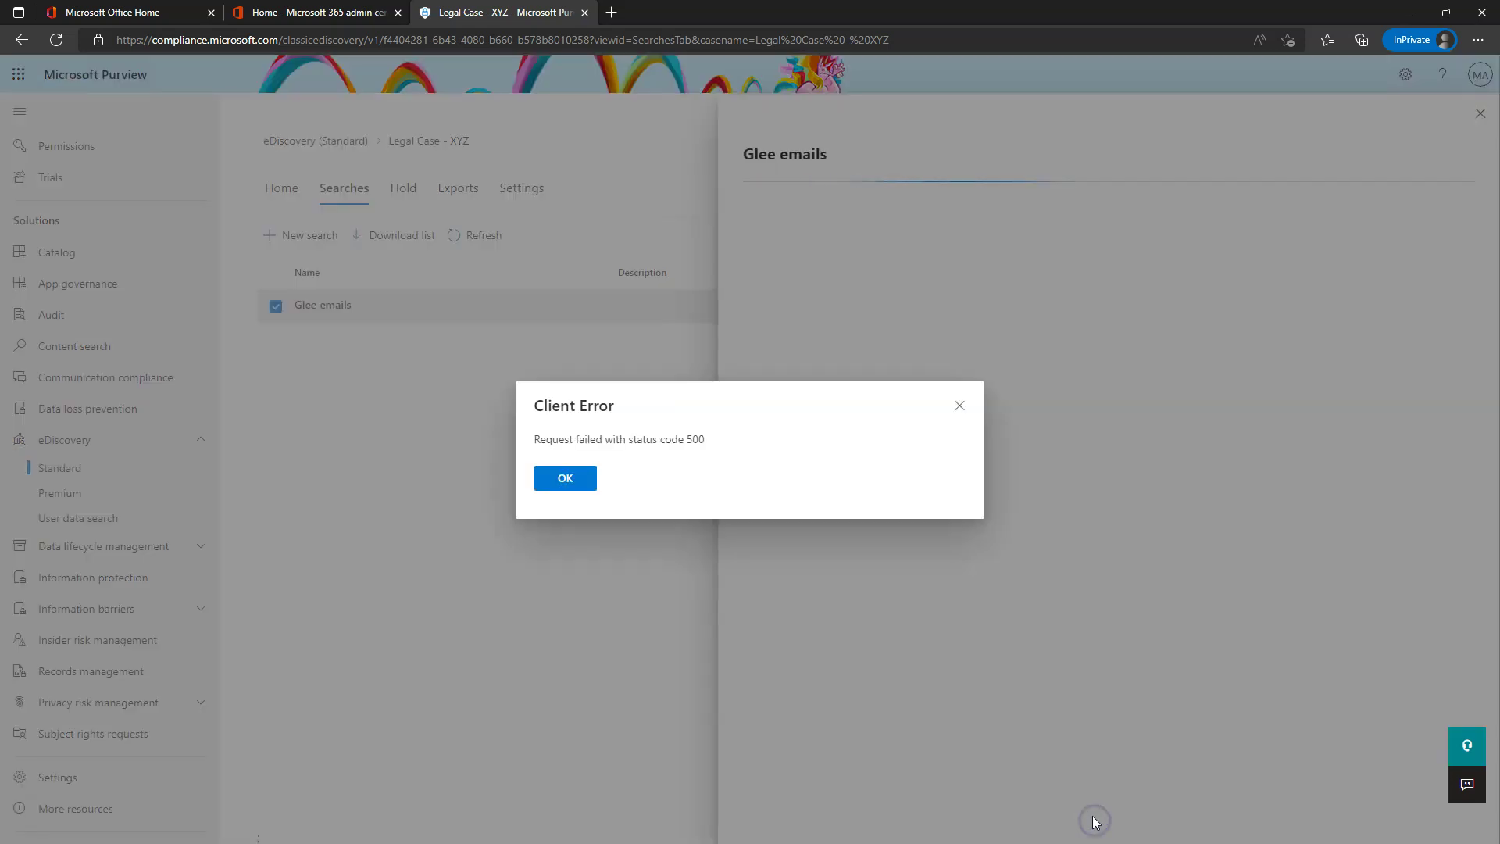
click(586, 467)
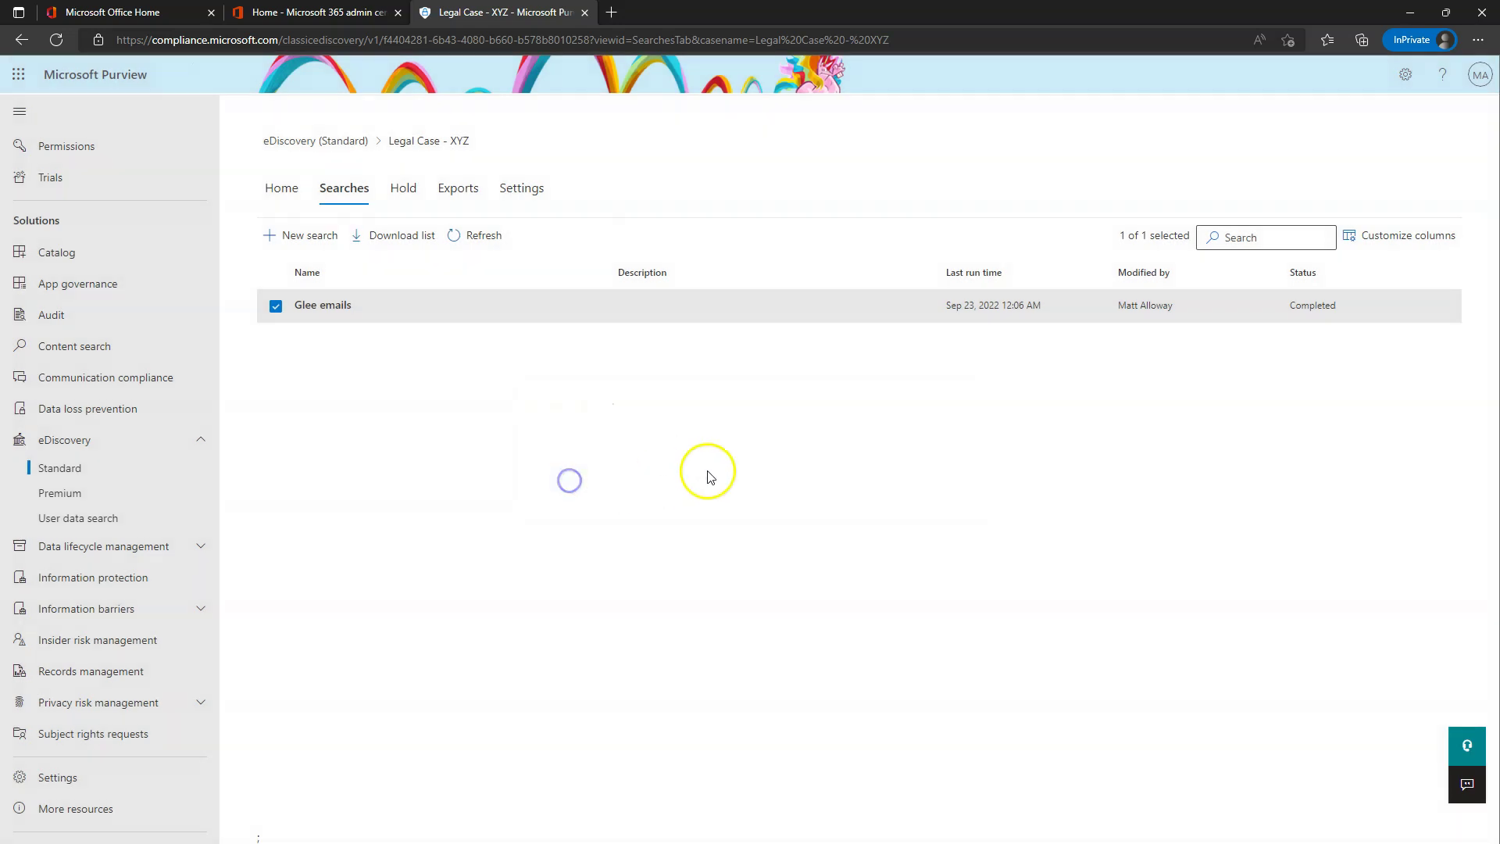
click(323, 310)
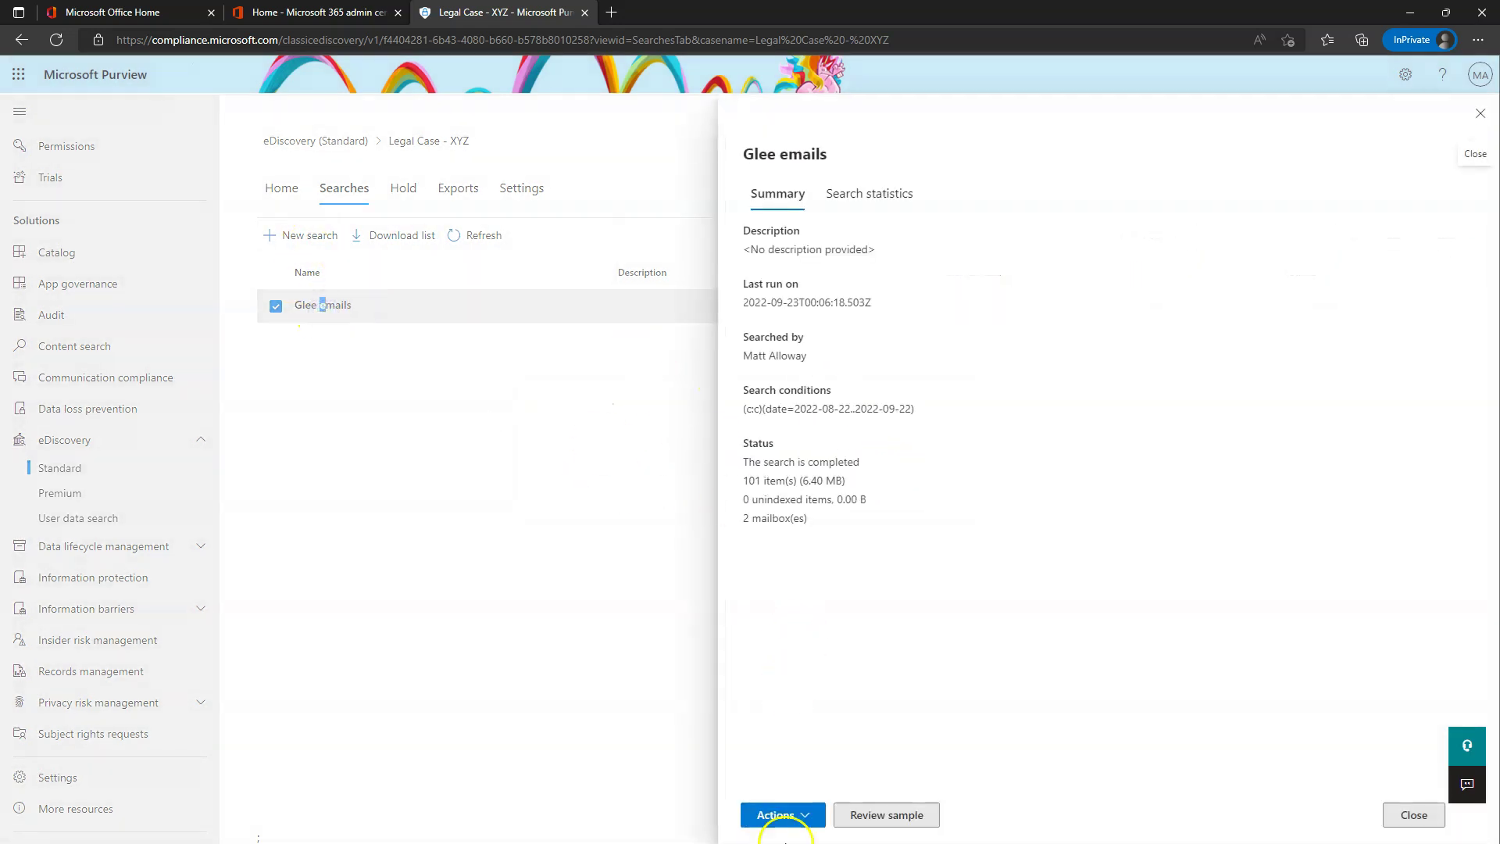
click(782, 816)
click(811, 760)
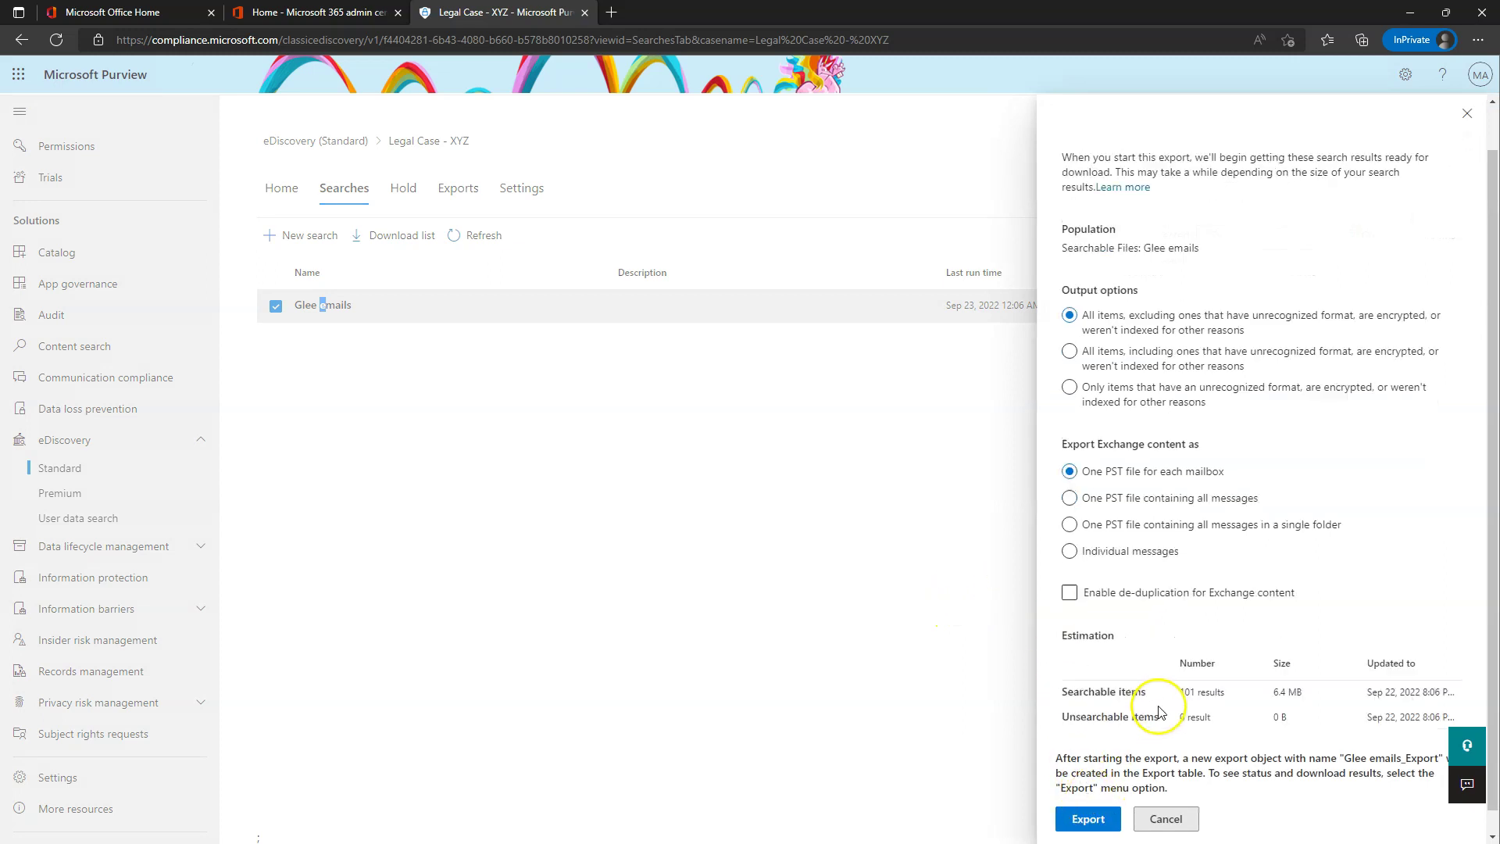
click(1088, 815)
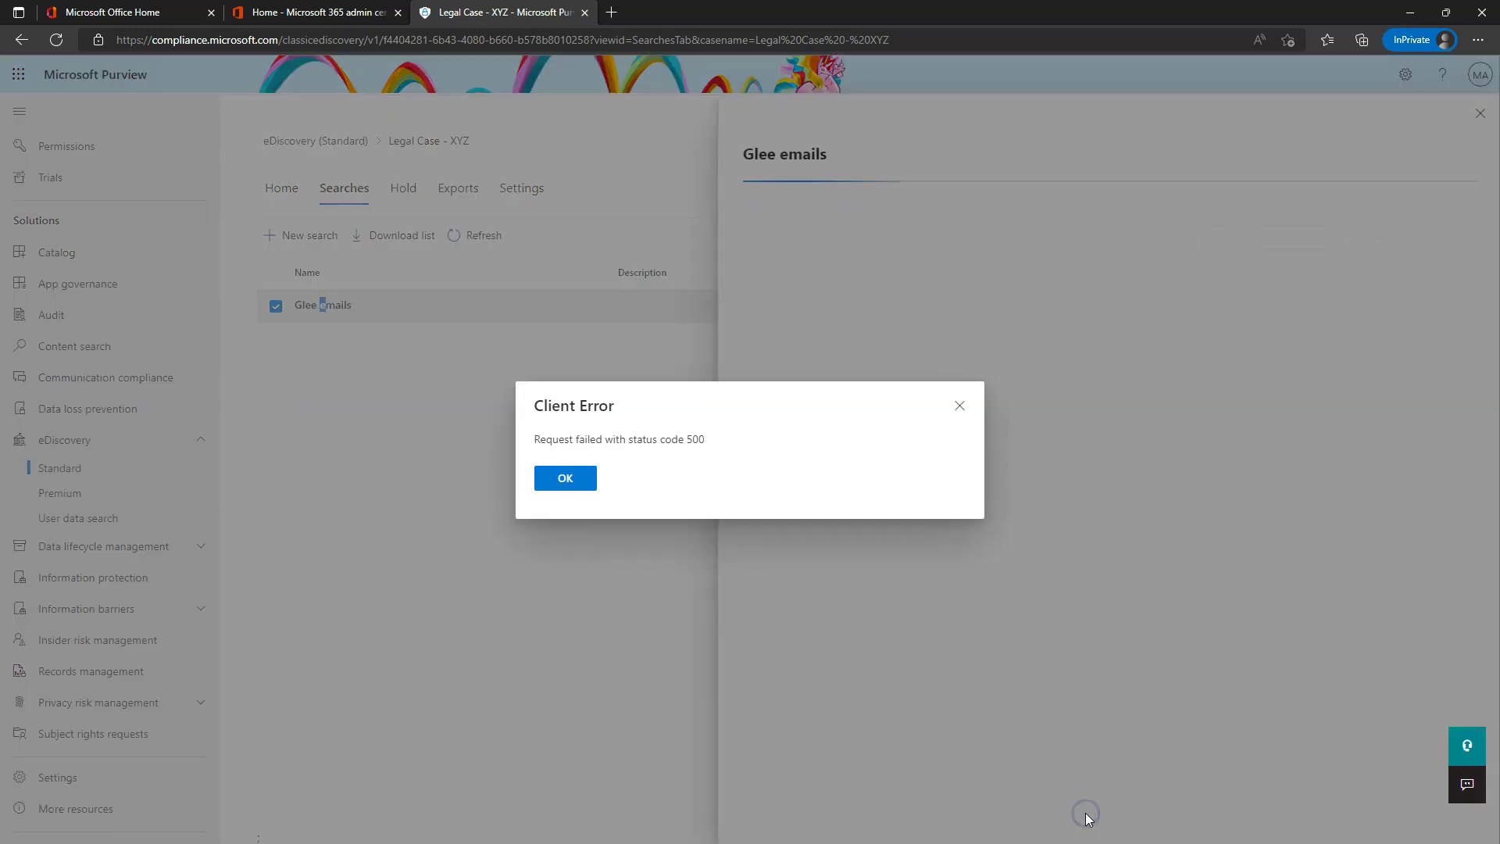
click(558, 478)
- Retry the export once more, clear the status 500 error, and refresh the searches list
click(297, 306)
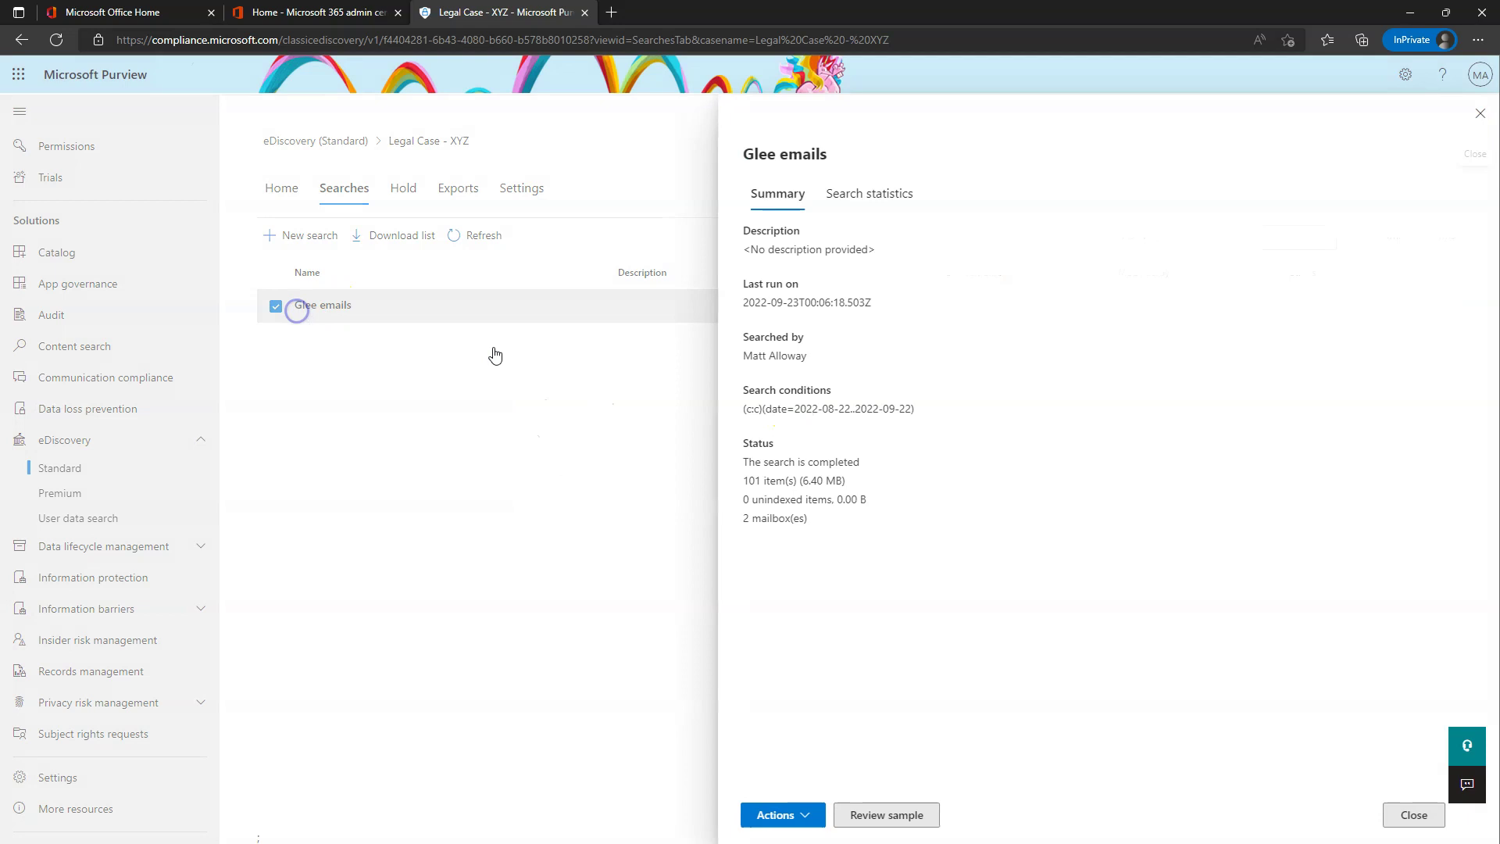
click(785, 815)
click(798, 762)
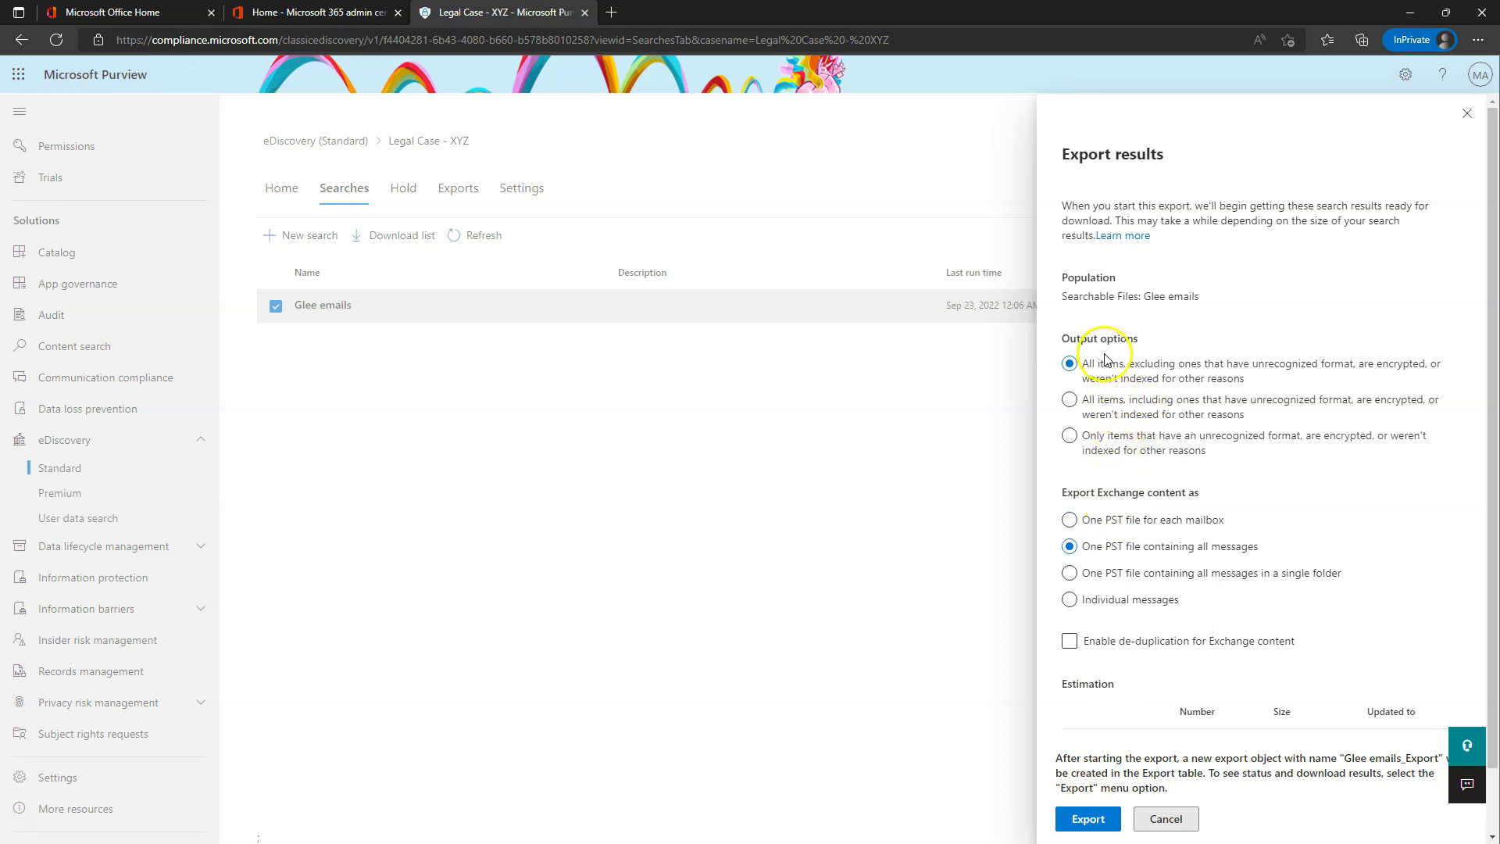
click(1090, 821)
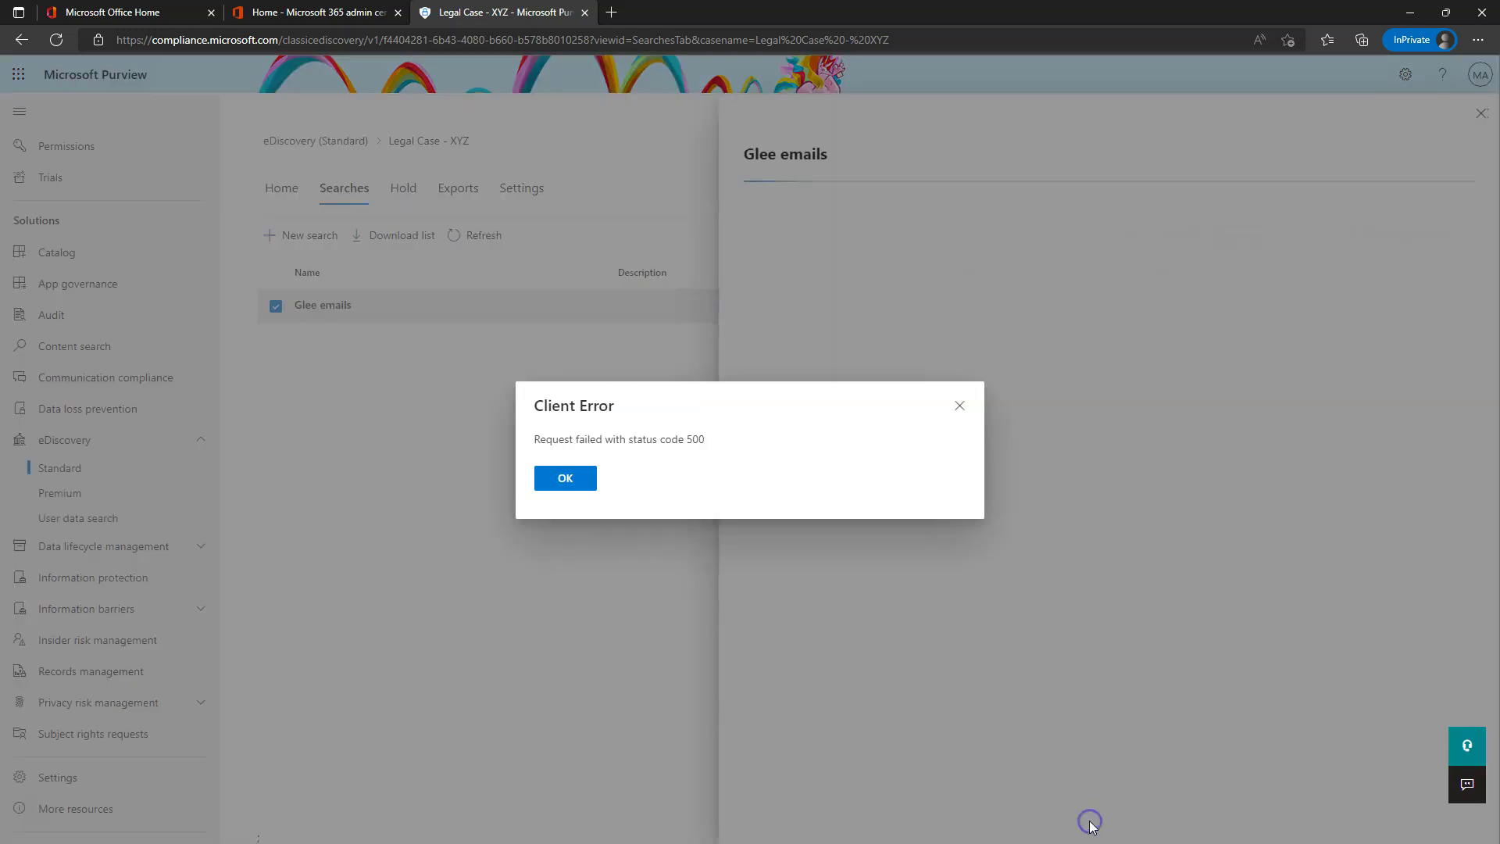
click(582, 481)
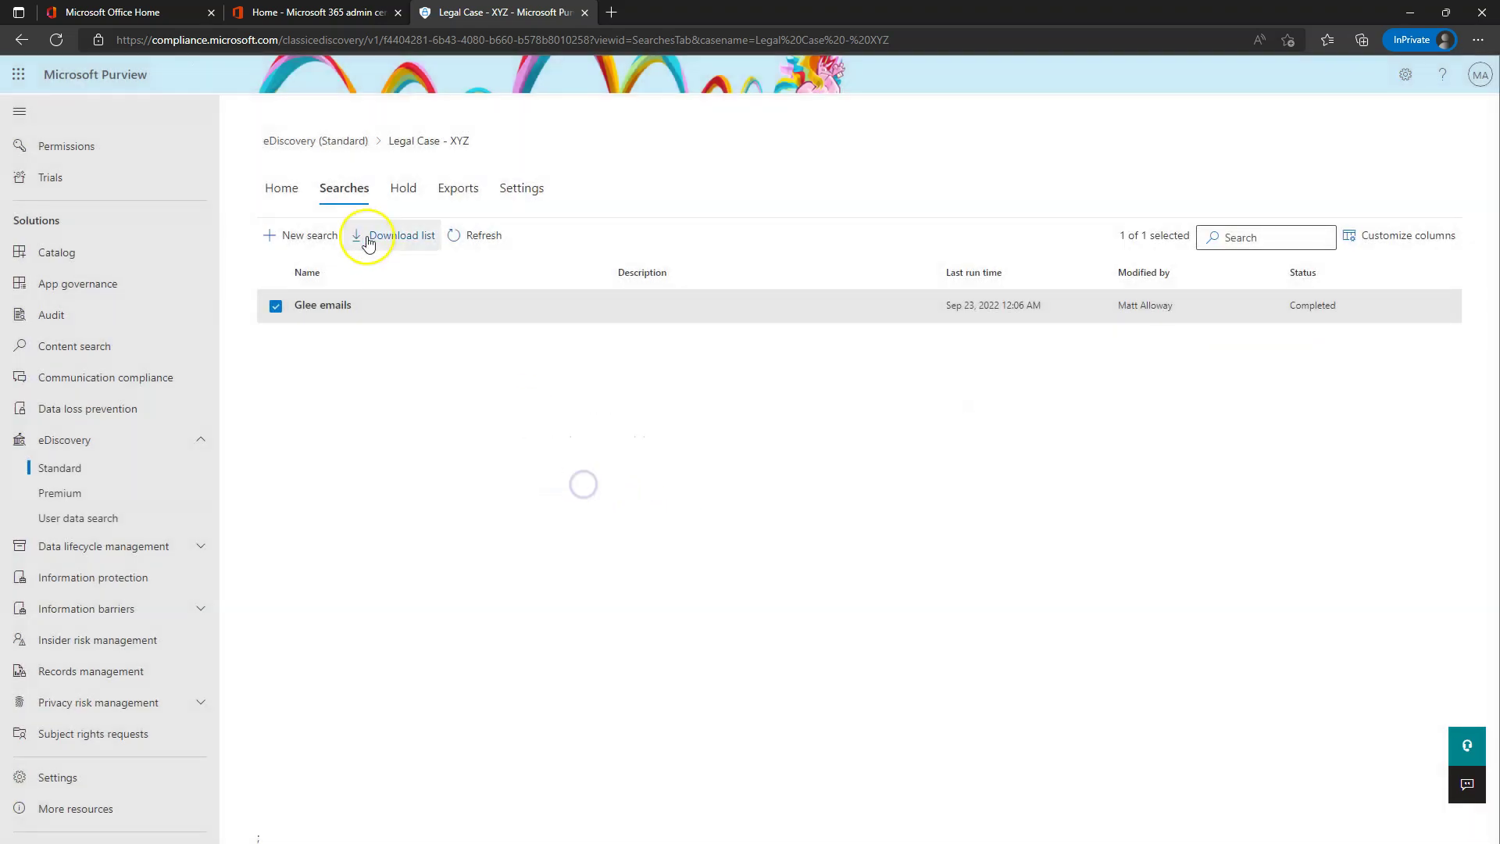
click(476, 244)
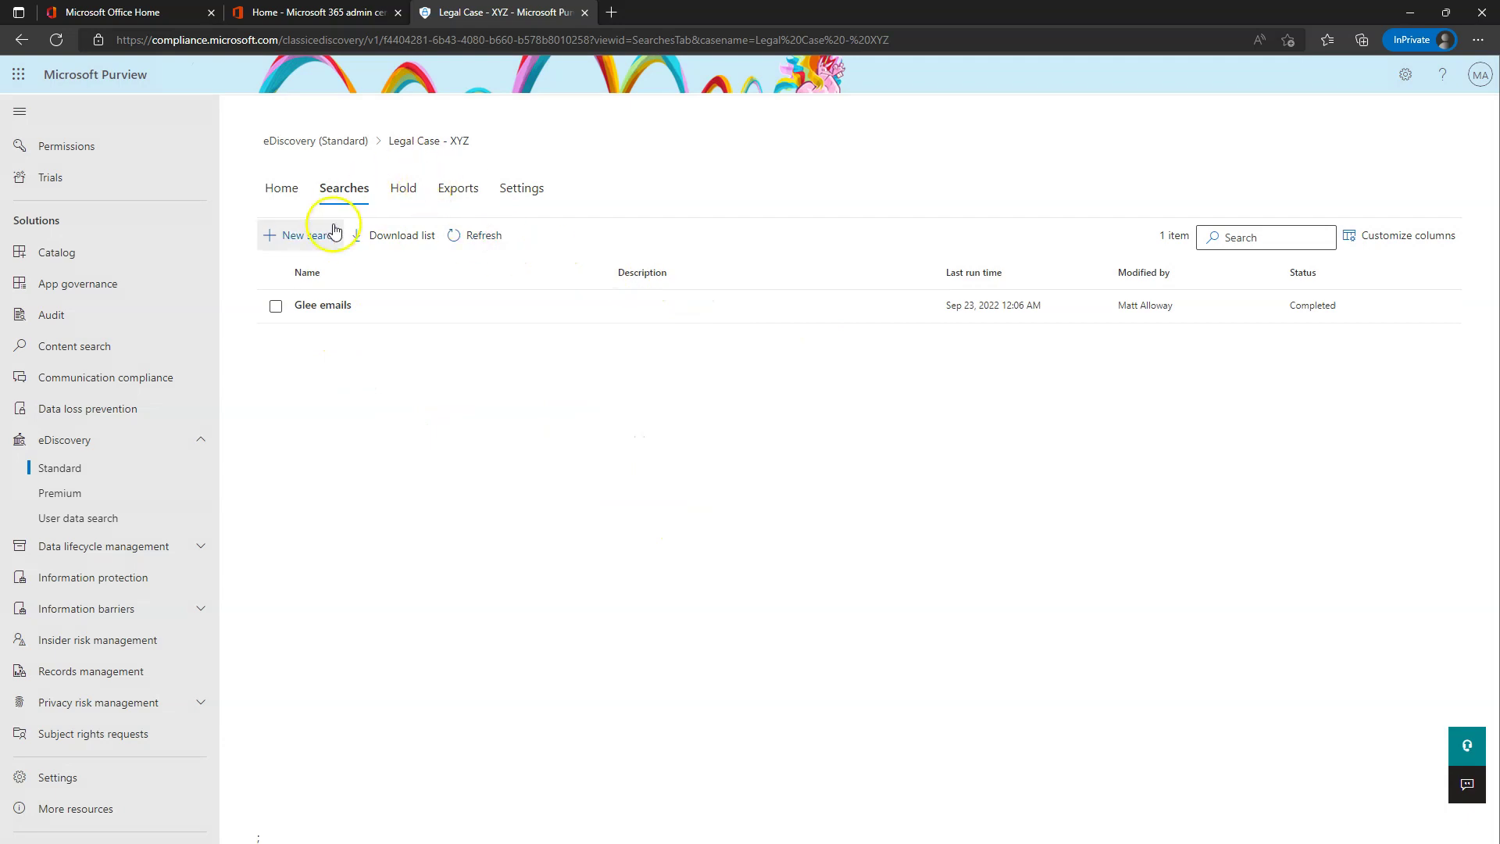
- Check the Glee emails search statistics and summary, then close its details
click(342, 306)
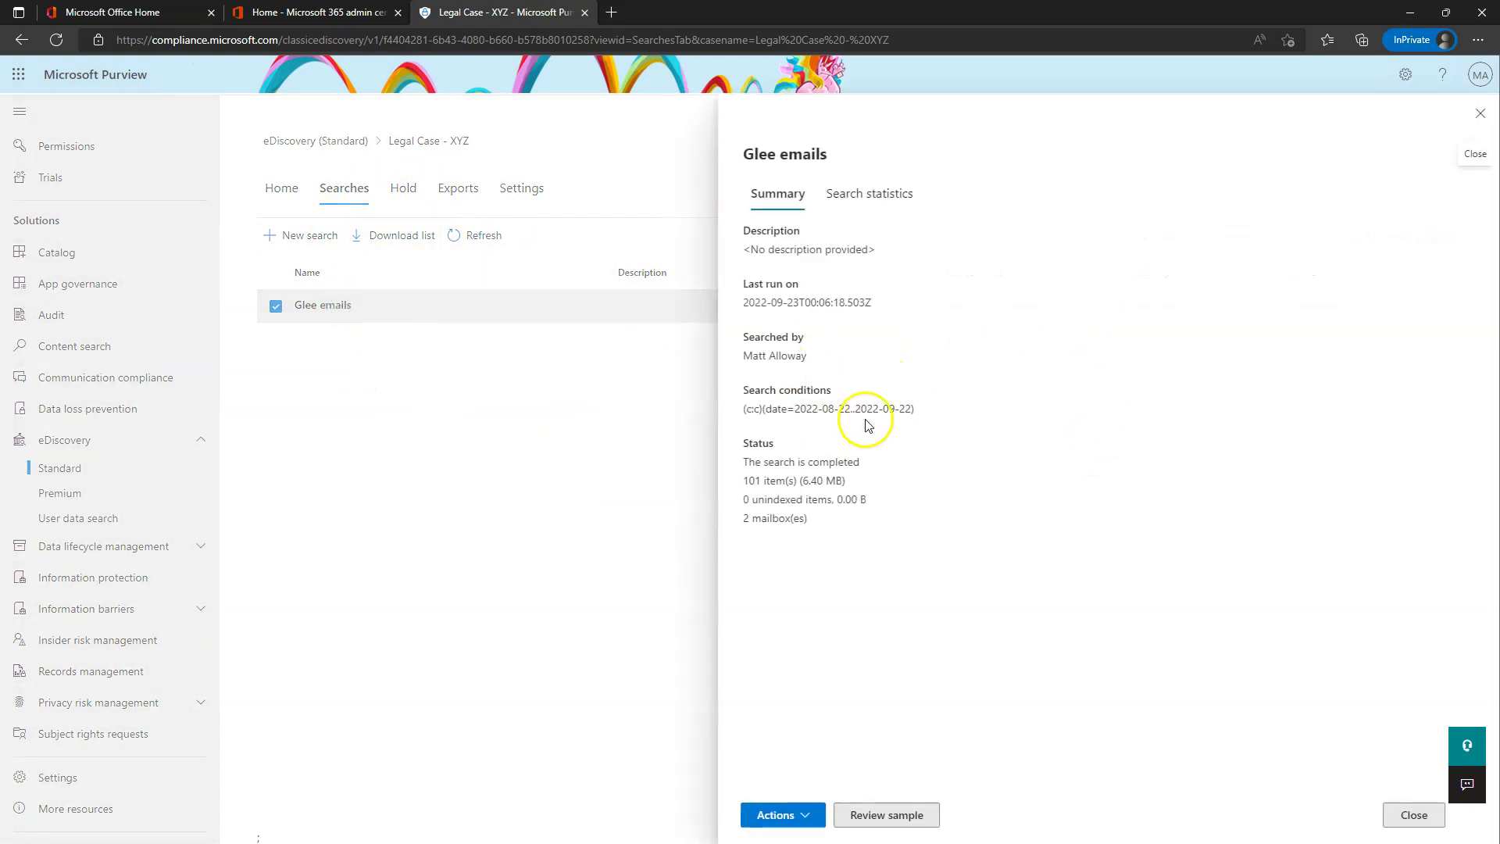
click(864, 192)
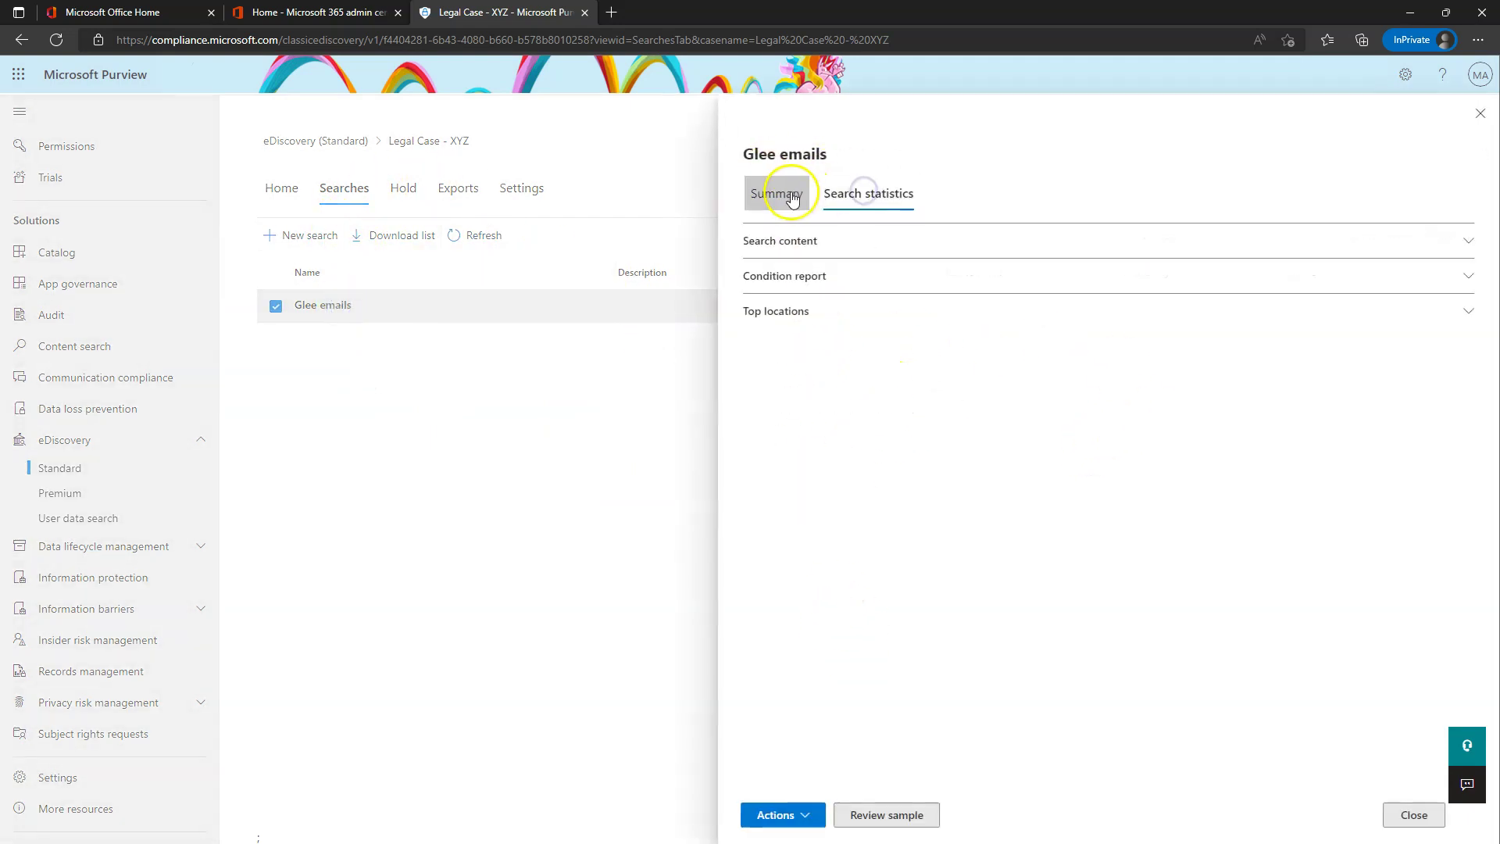
click(791, 196)
click(1481, 113)
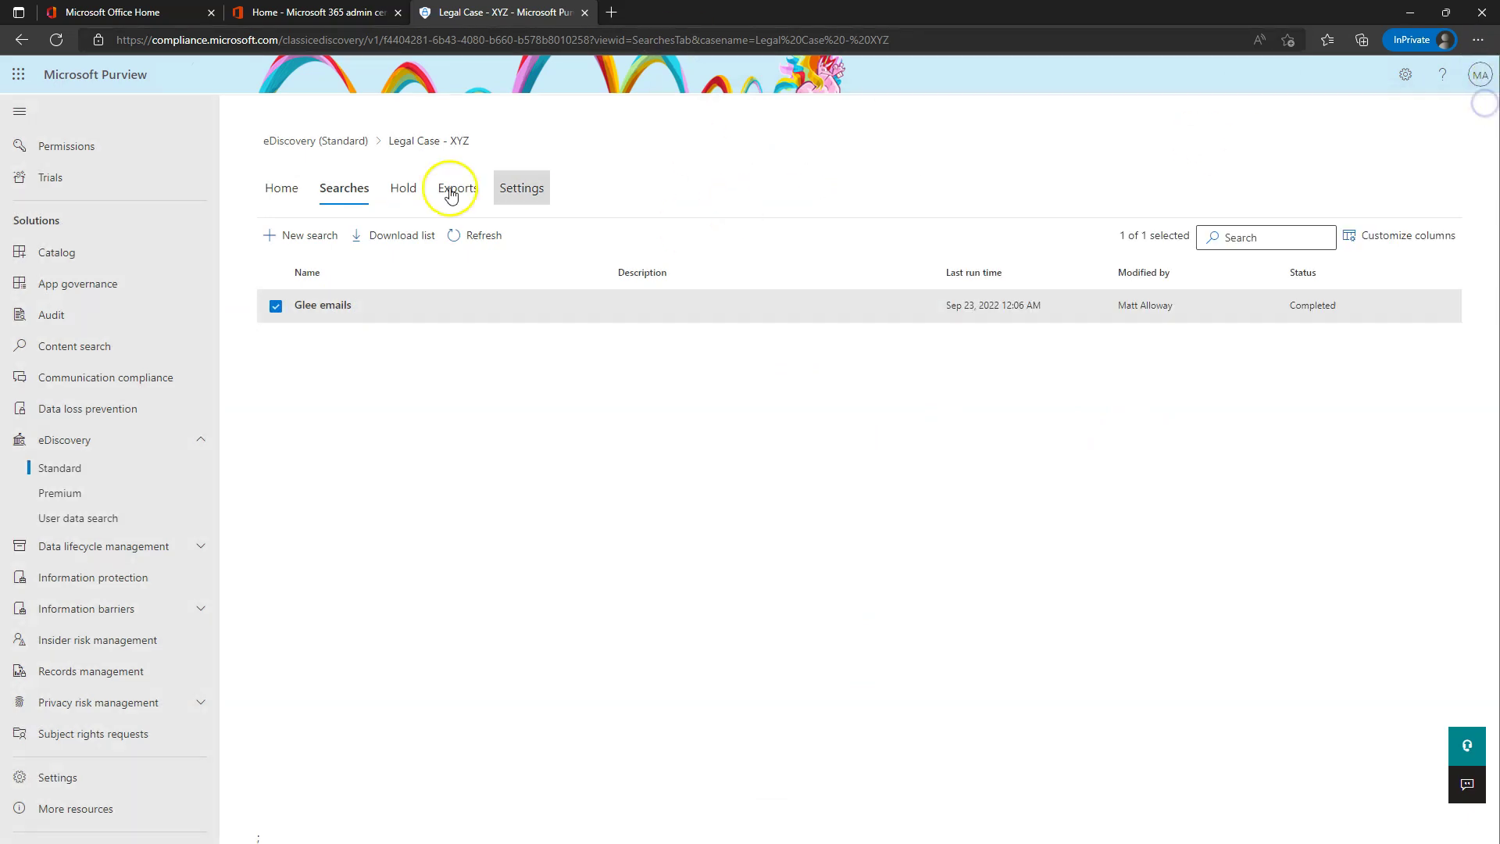
- Show the case's Hold tab with no holds yet, after cancelling one new-hold attempt
click(399, 193)
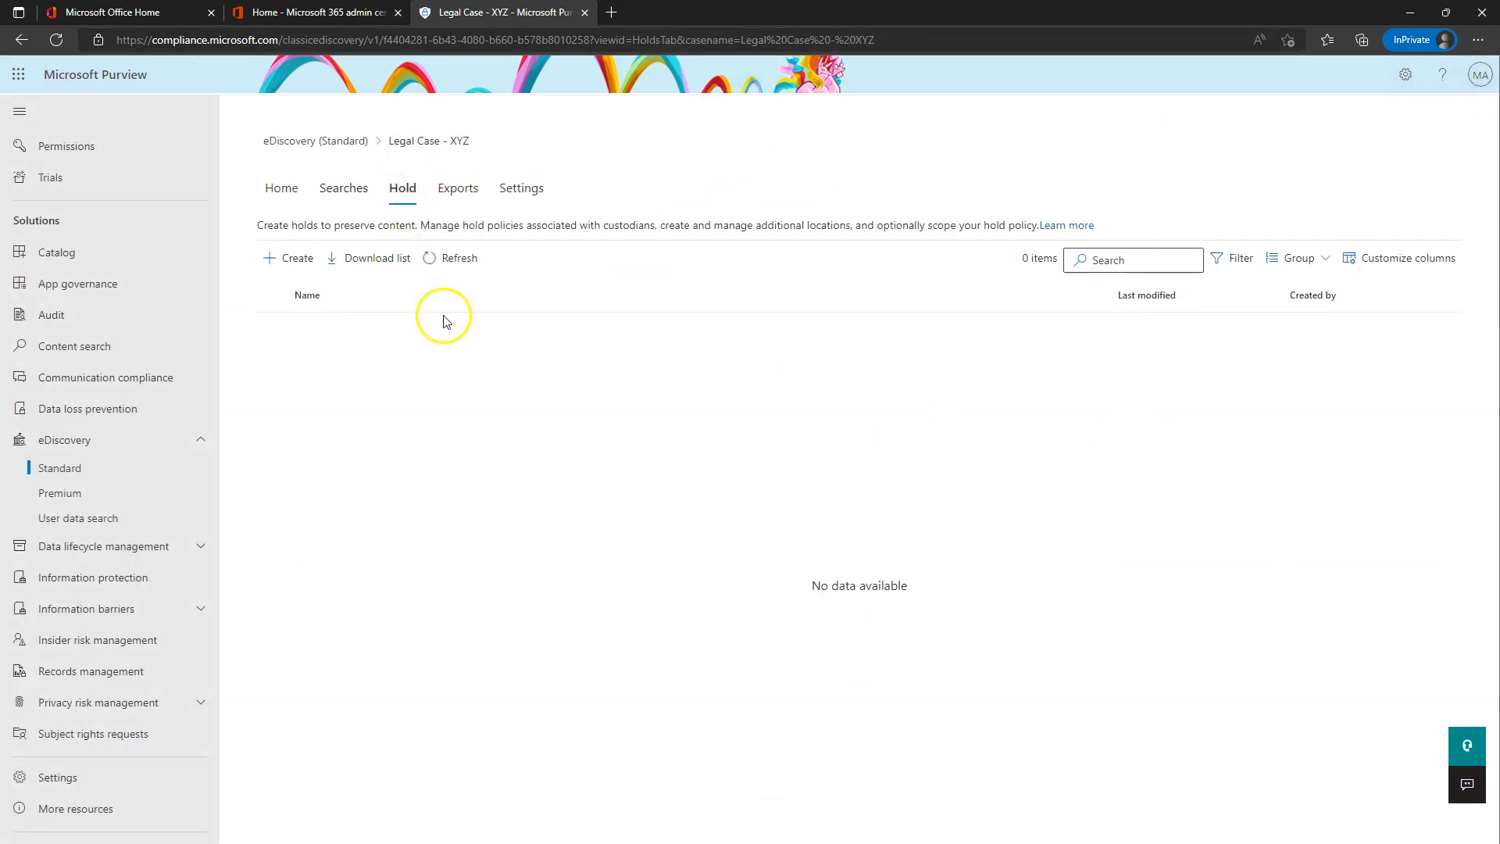
click(344, 188)
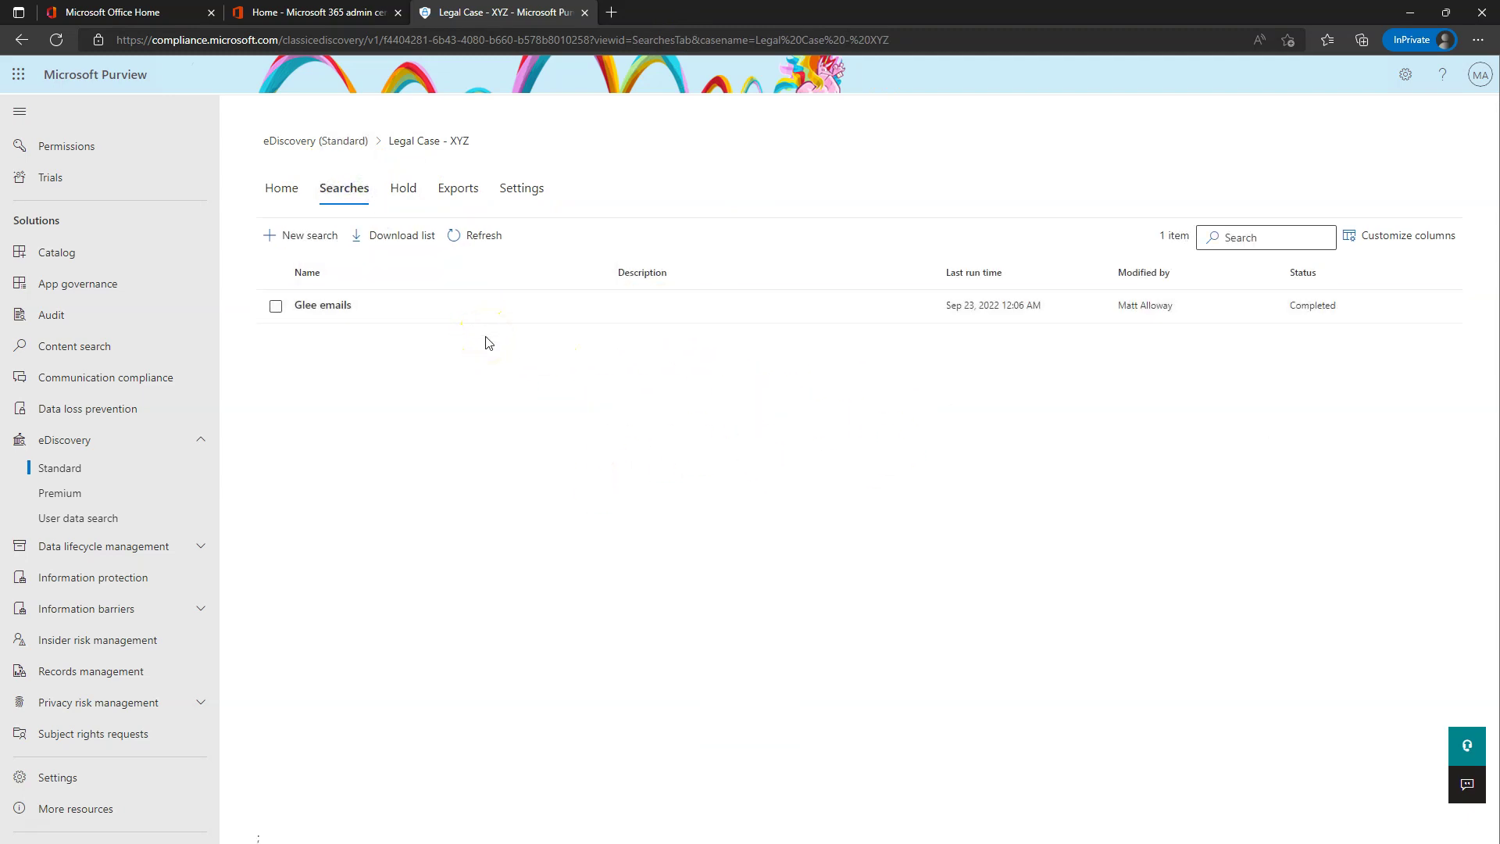
click(405, 191)
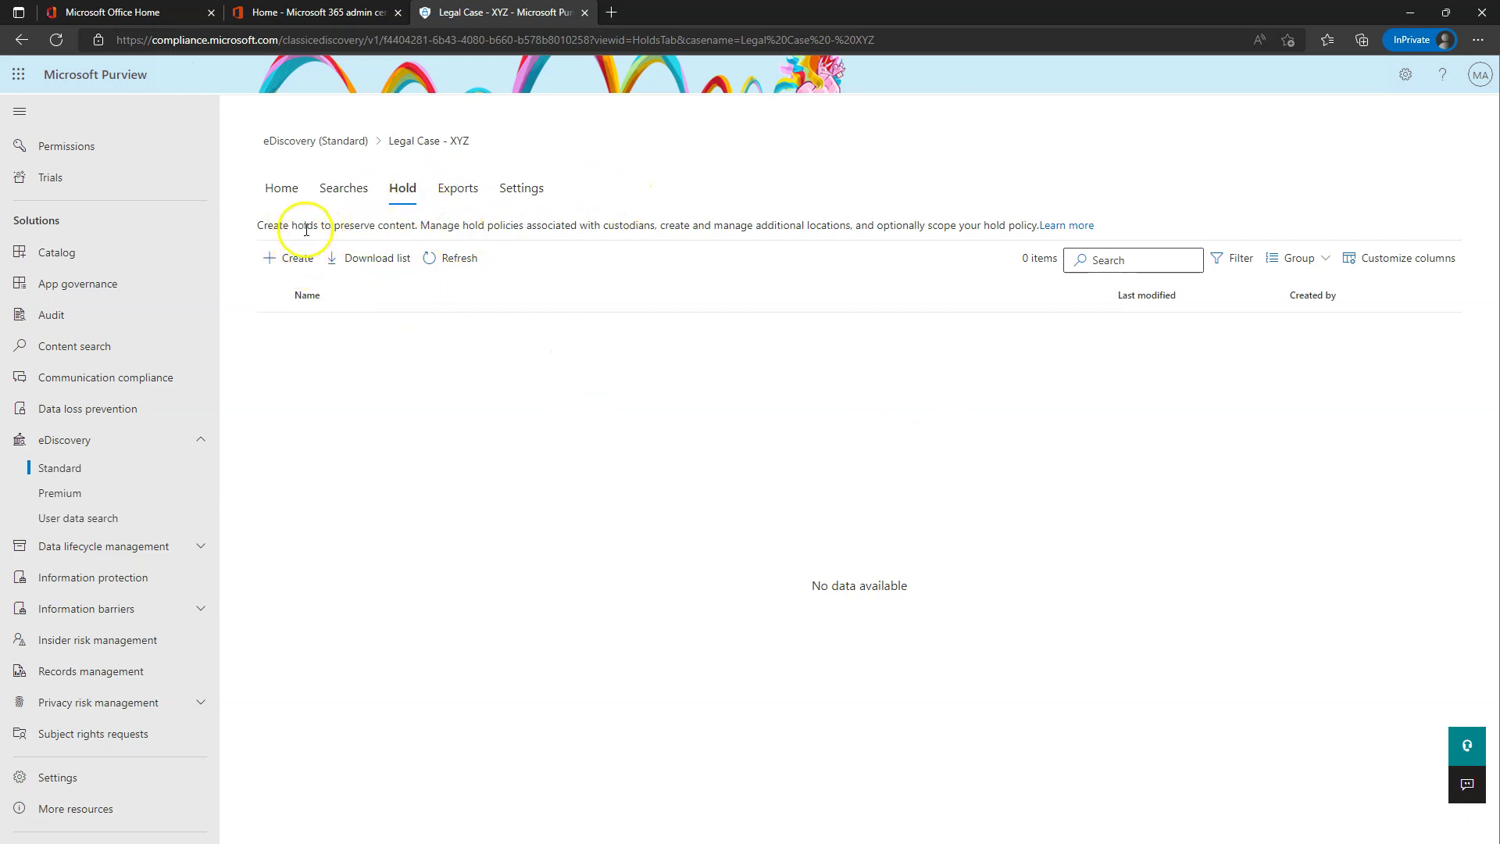
click(296, 258)
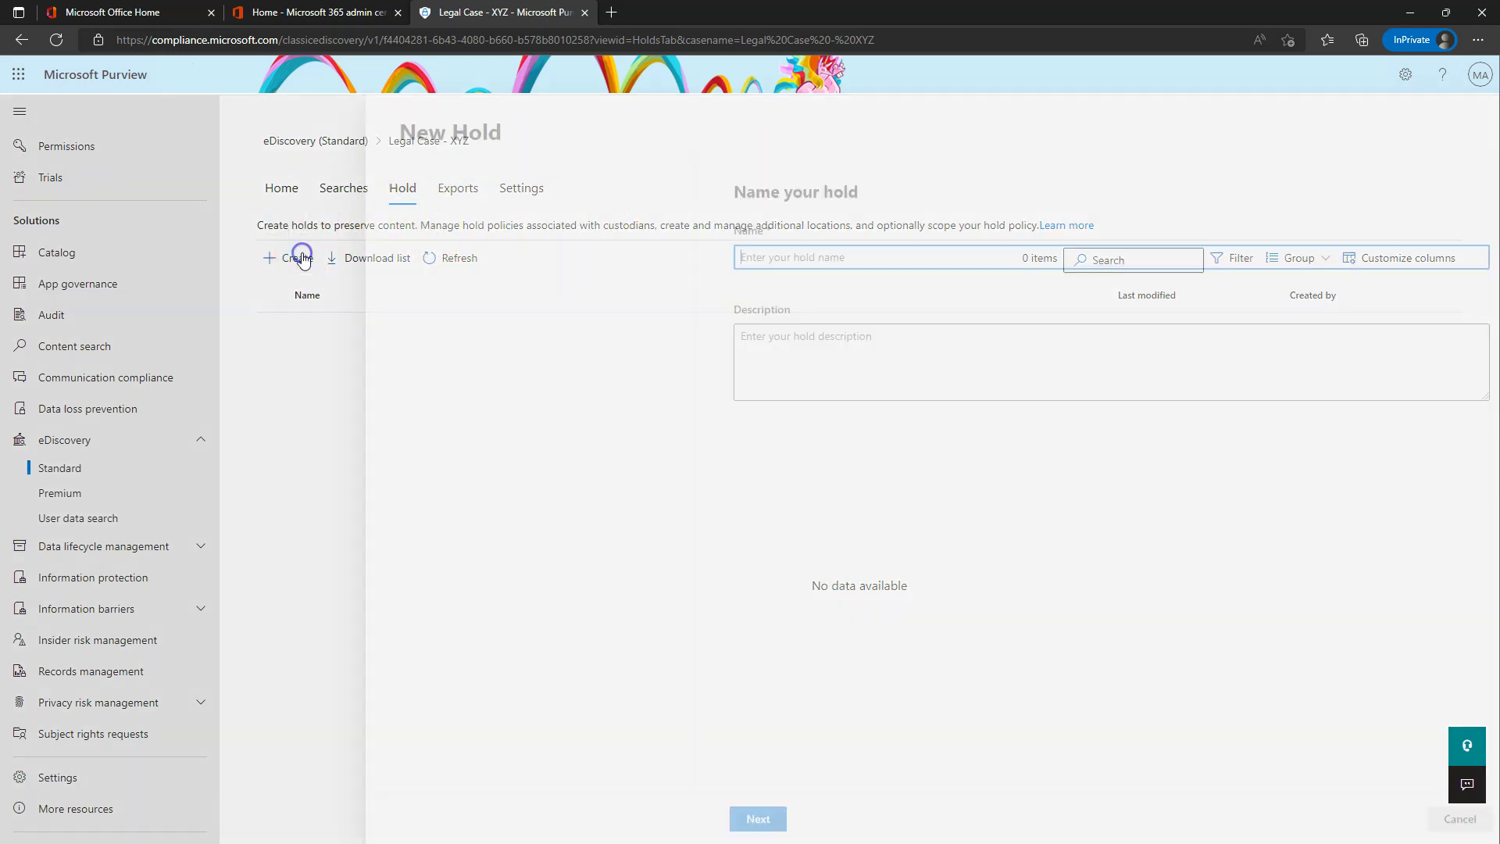
click(1427, 818)
click(356, 192)
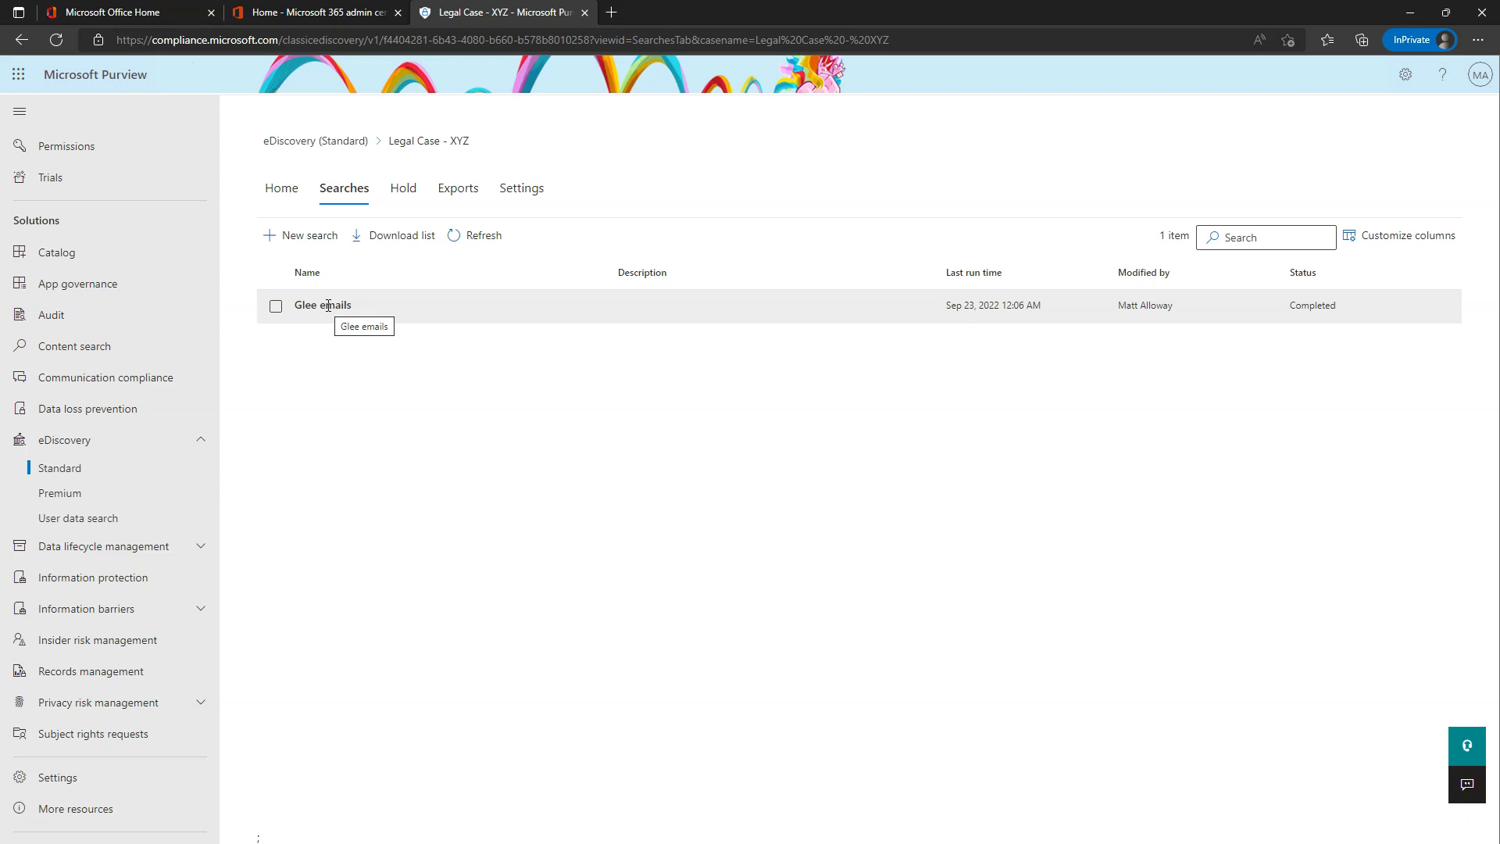
click(403, 189)
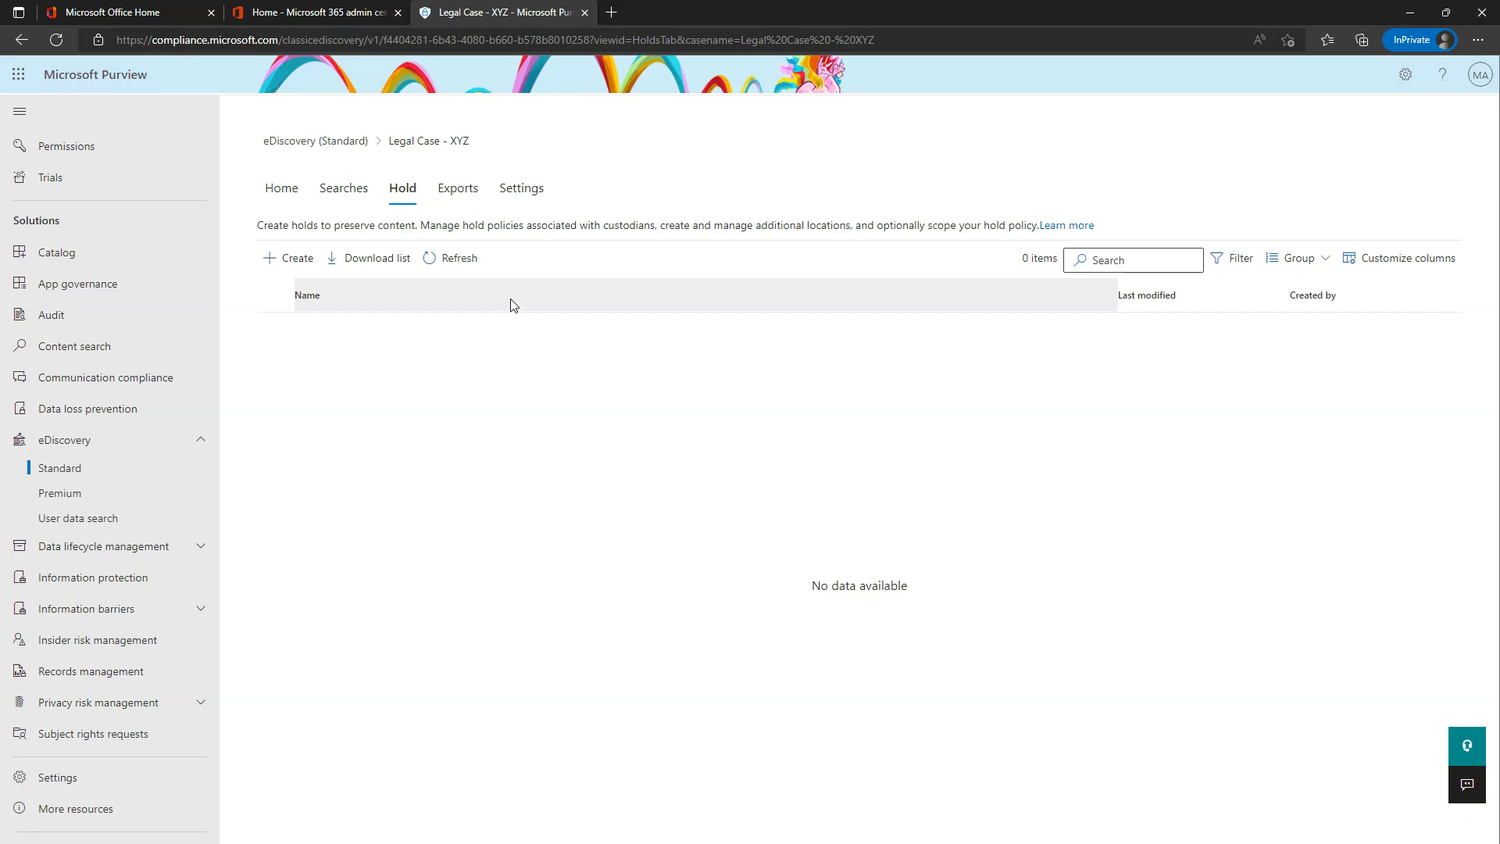
- Create a new hold named 'Glee Hold' and advance to its Choose locations step
click(290, 259)
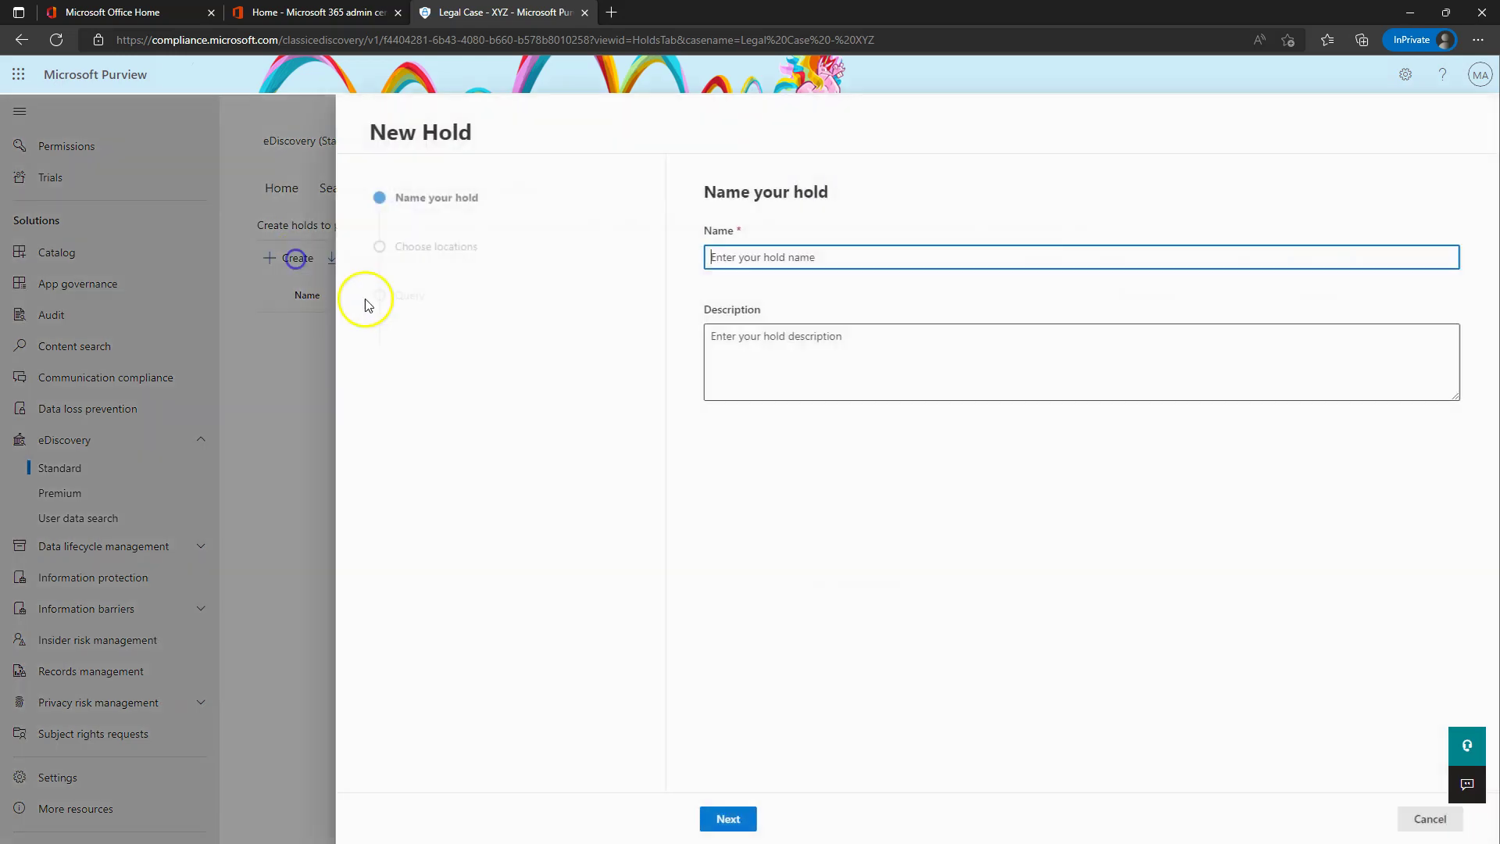
click(764, 260)
text(Gk)
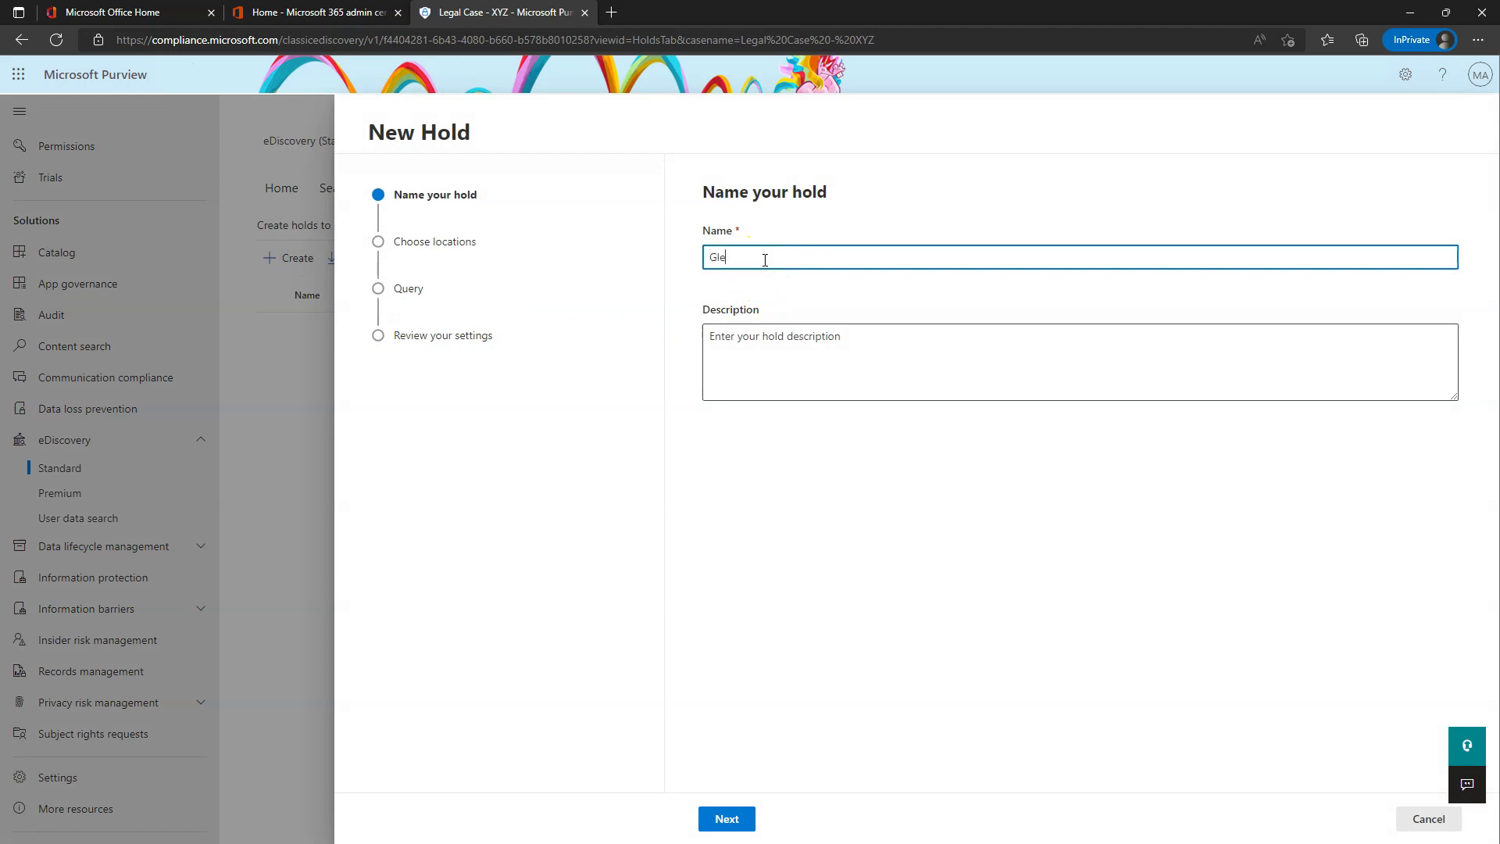
click(725, 818)
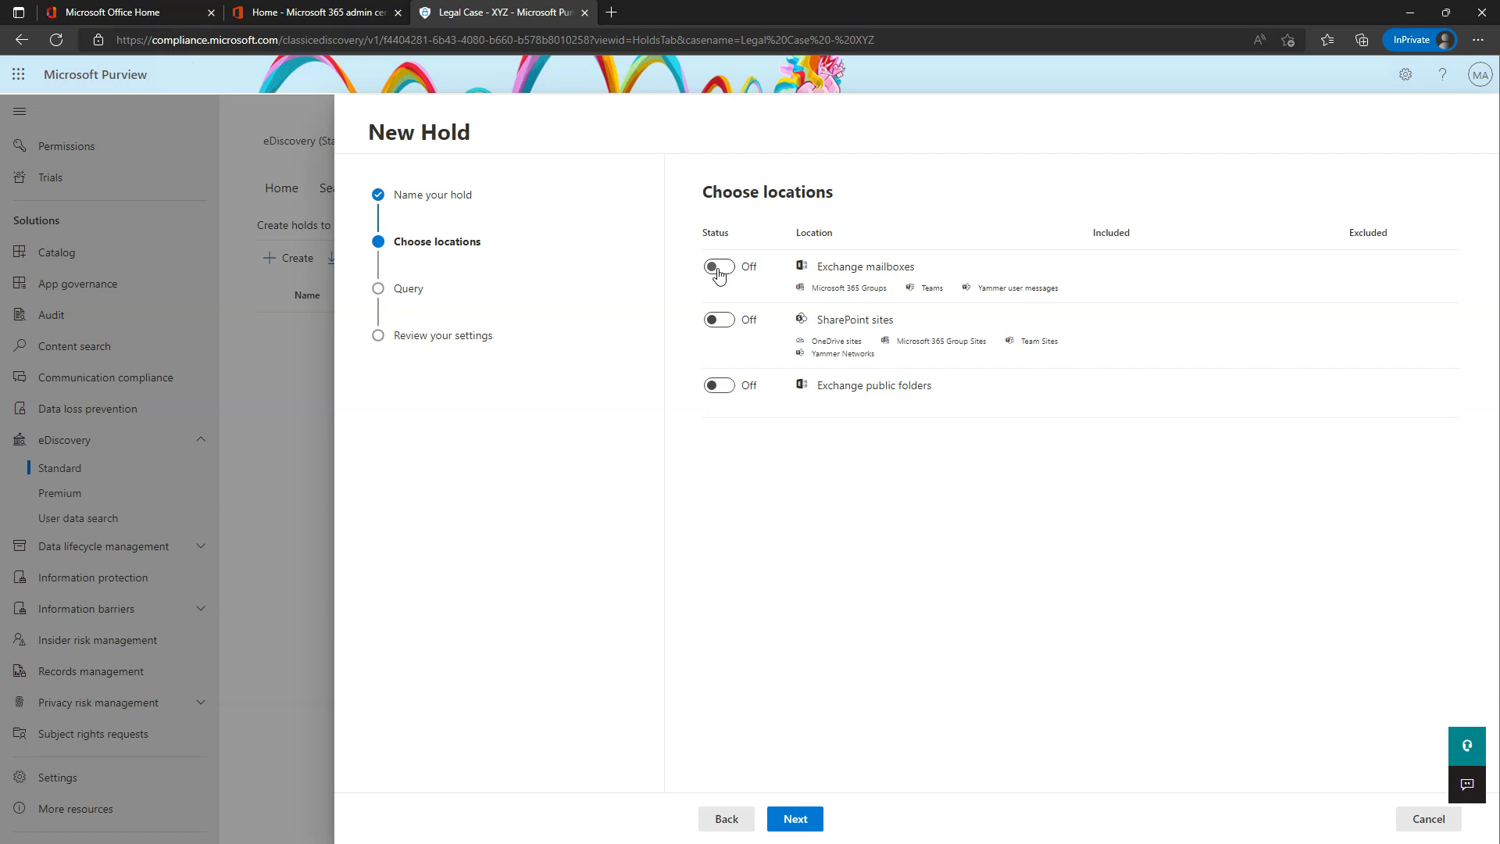
- Turn on Exchange mailboxes and include one user's mailbox in the hold
click(719, 270)
click(1205, 289)
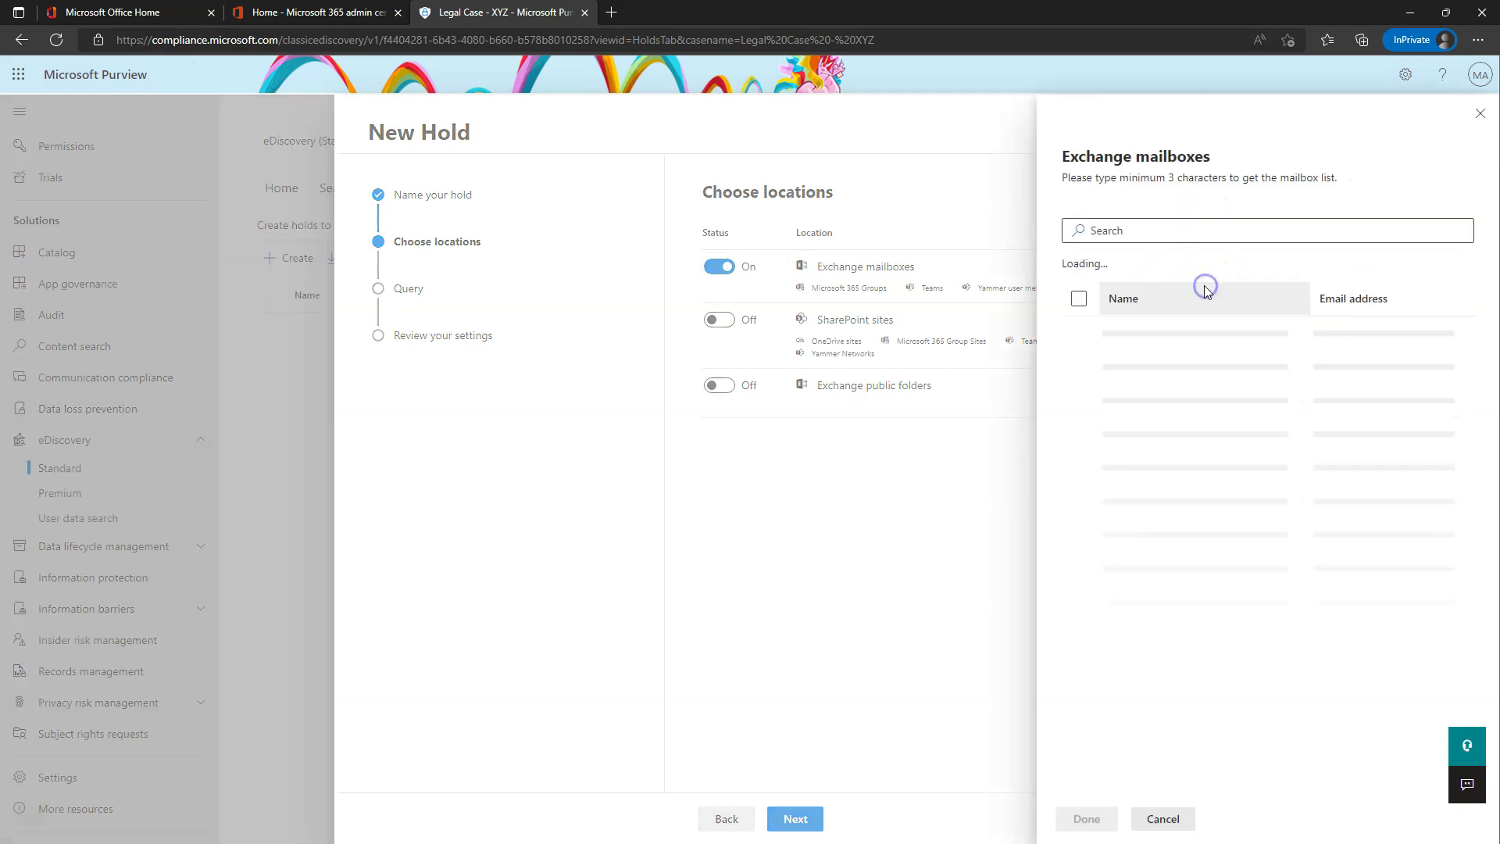
click(1079, 435)
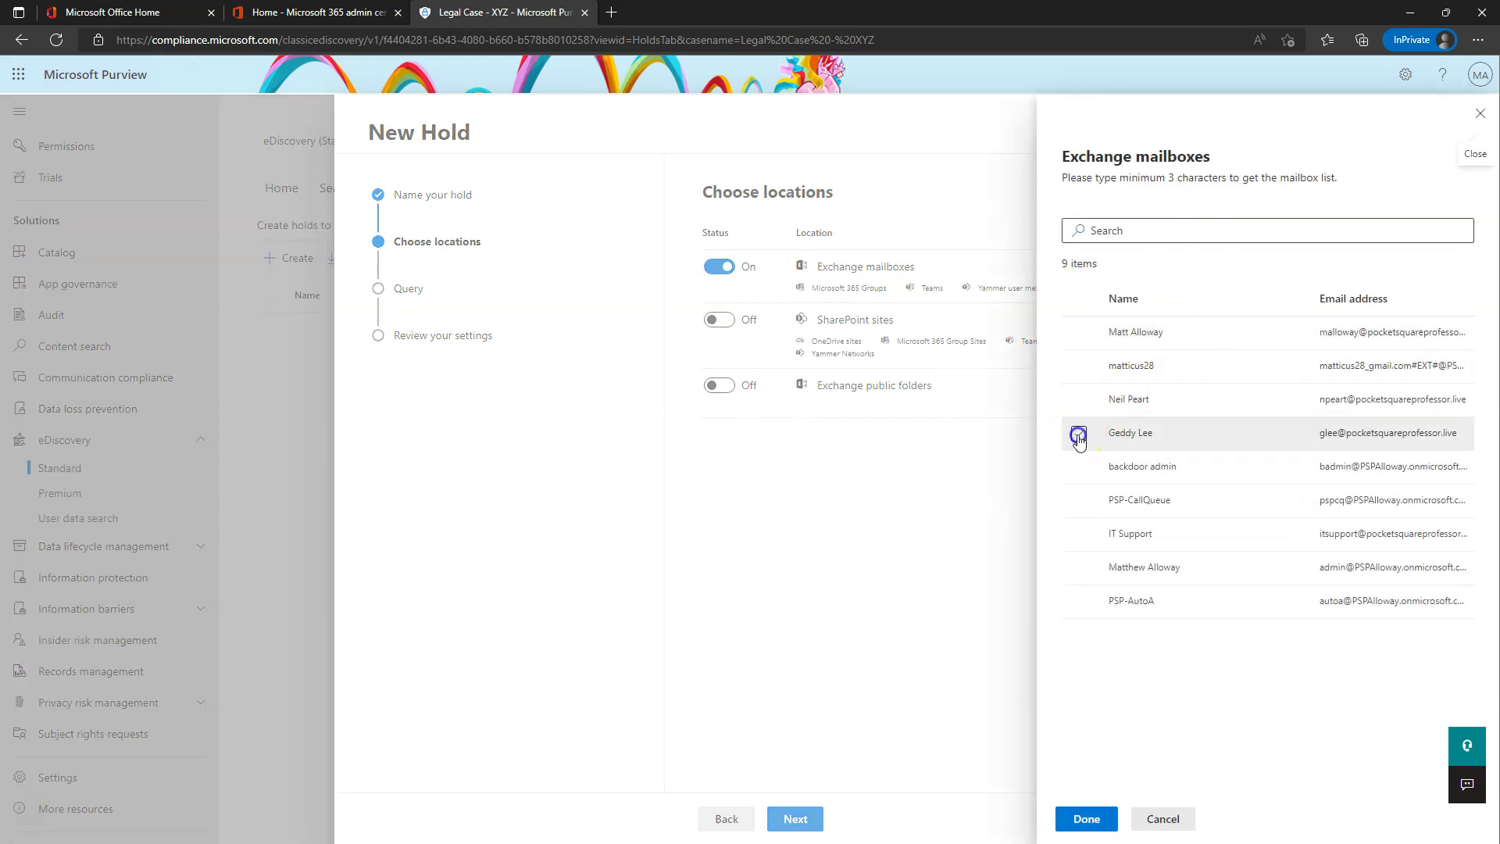
click(1087, 818)
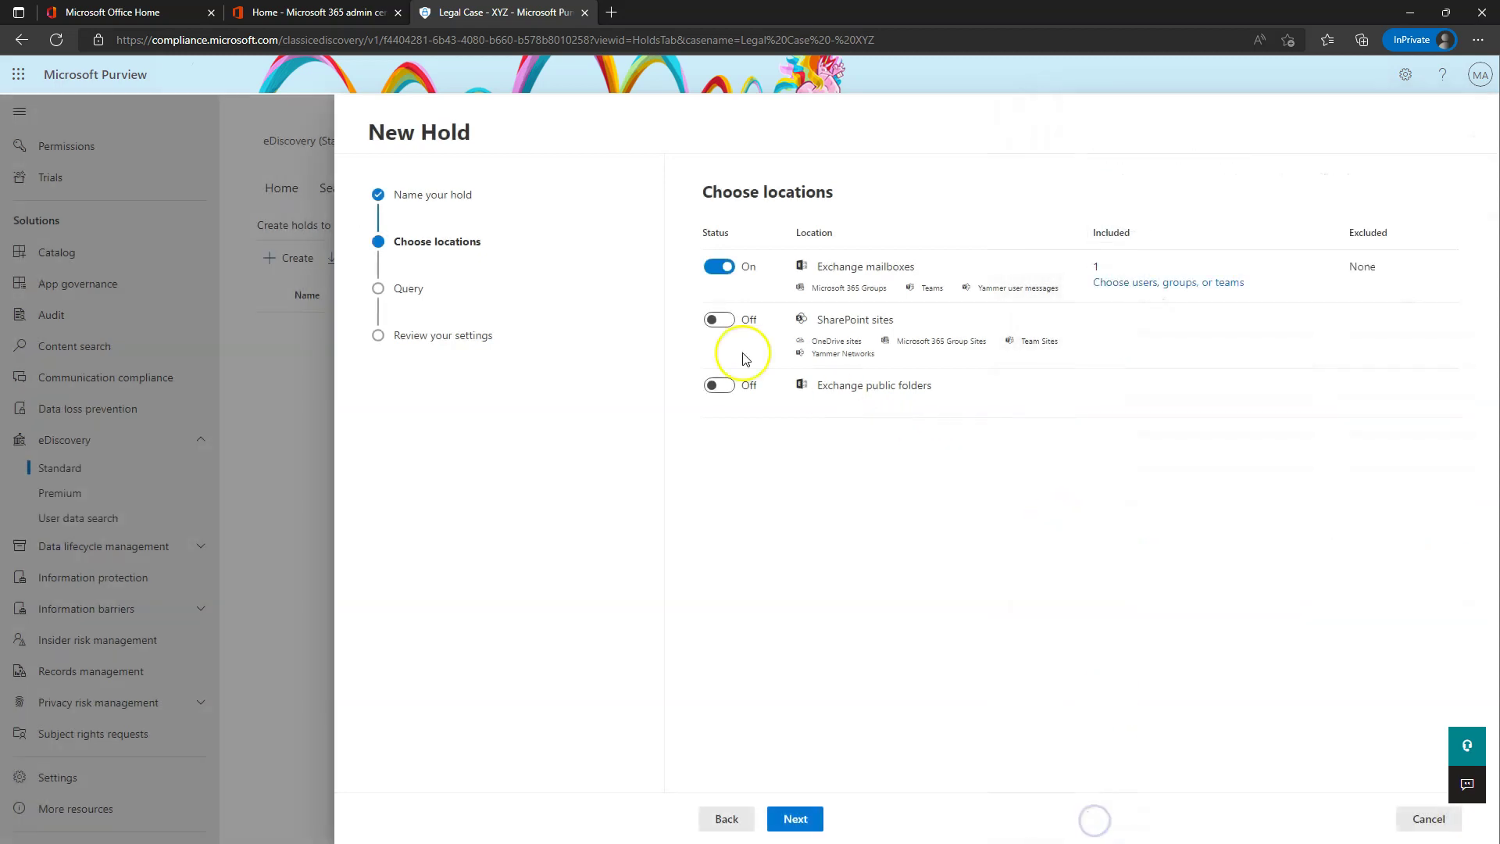
click(795, 817)
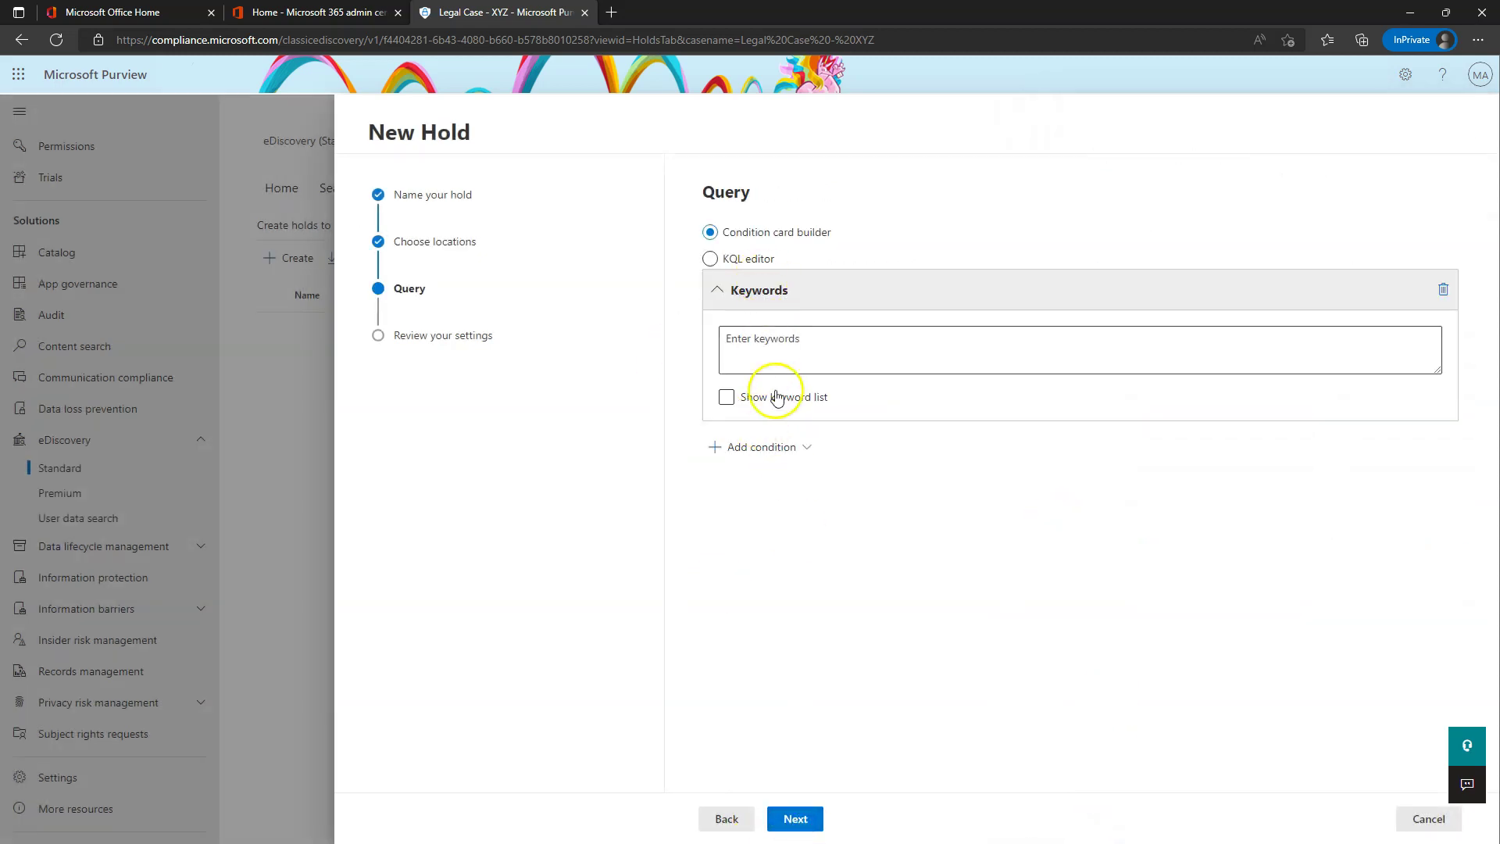
- Replace the Keywords condition with a Date condition (2022-08-22 to 2022-09-22) and submit the hold
click(1443, 289)
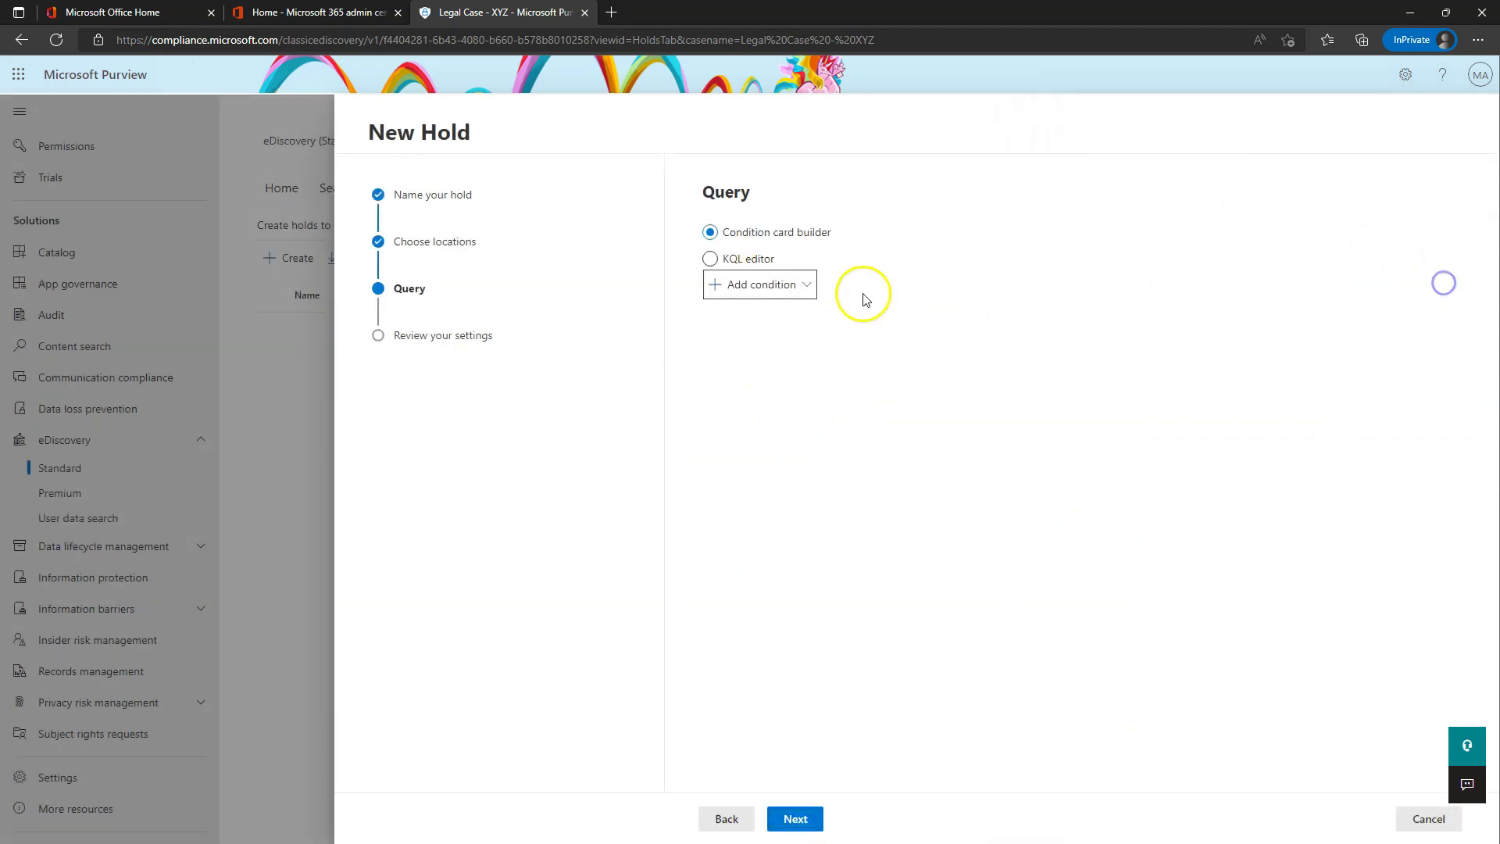
click(772, 286)
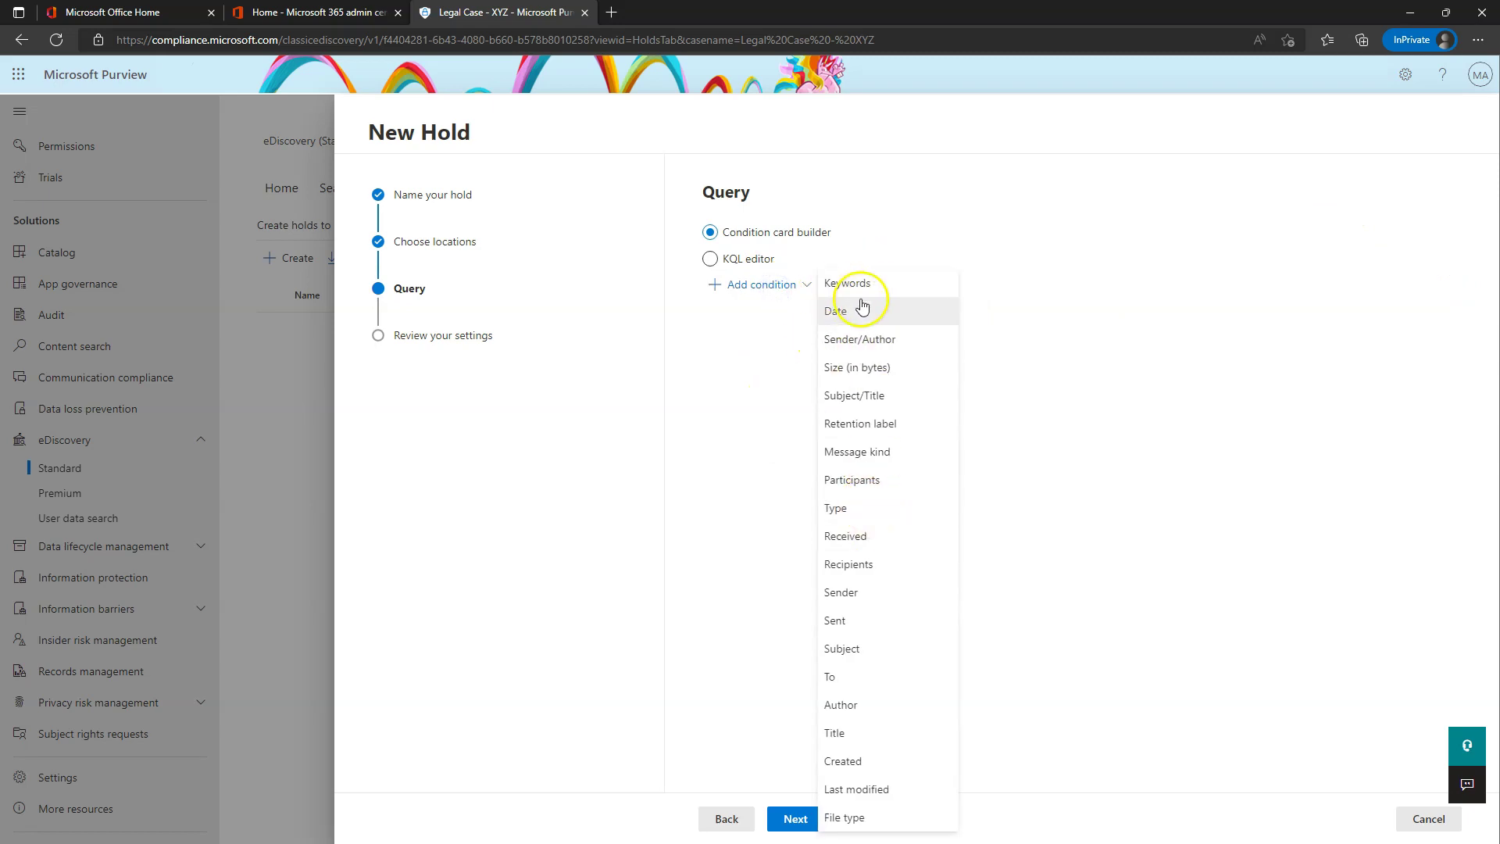
click(862, 309)
click(795, 817)
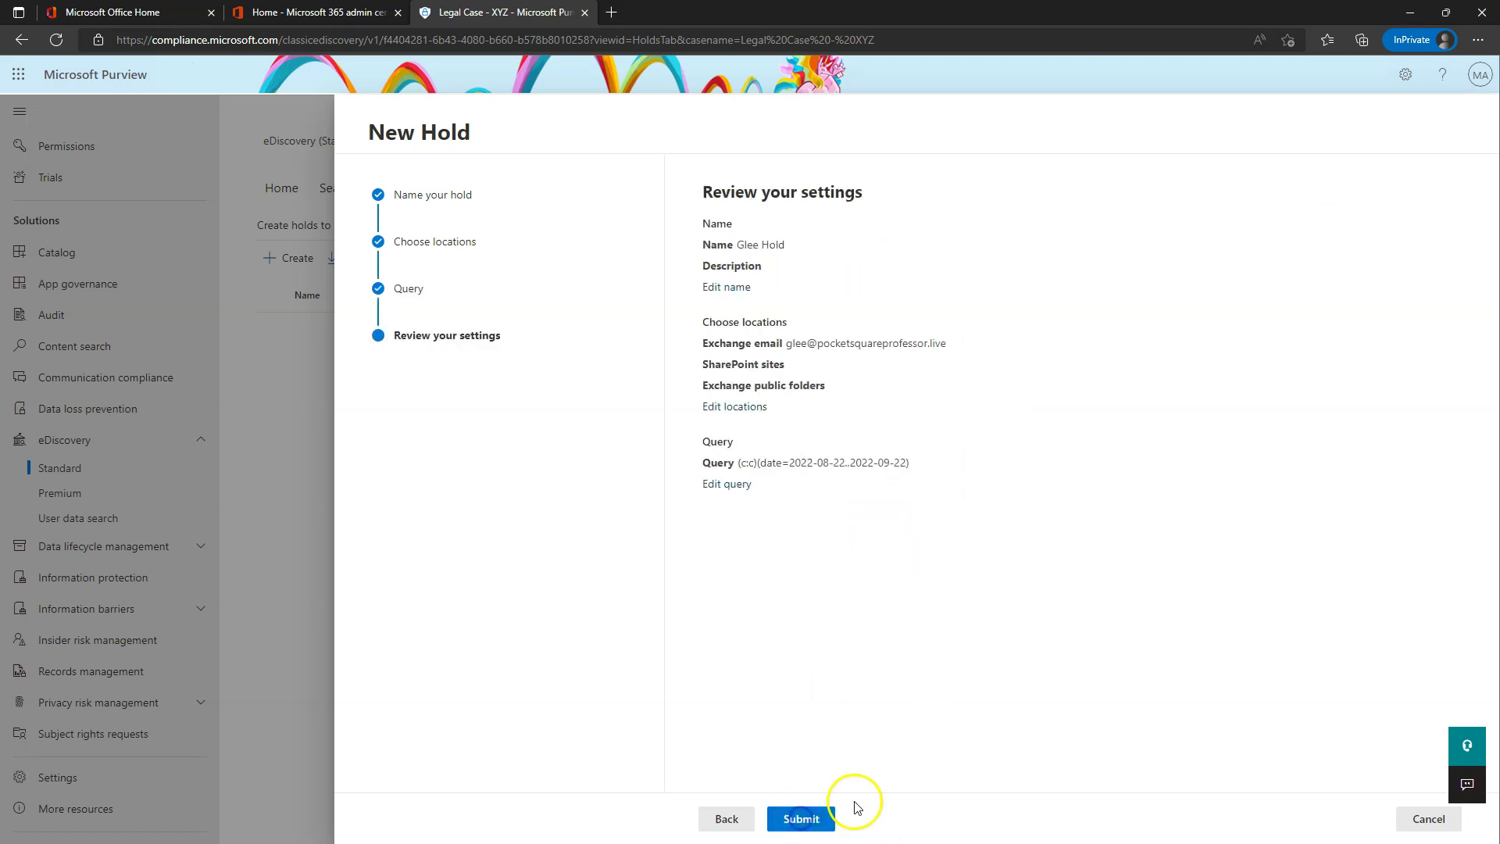
click(802, 818)
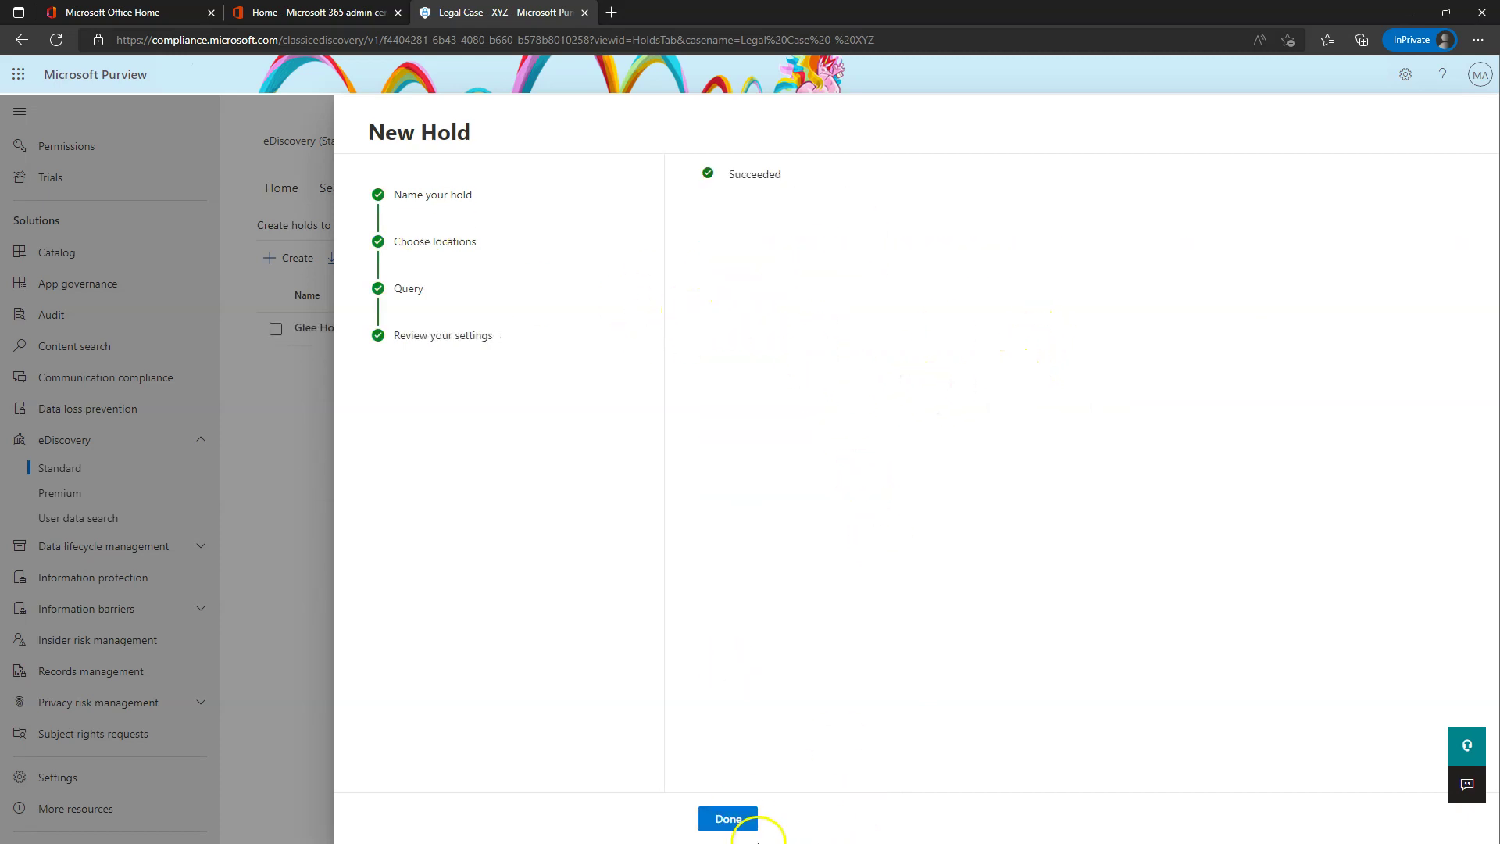
click(743, 817)
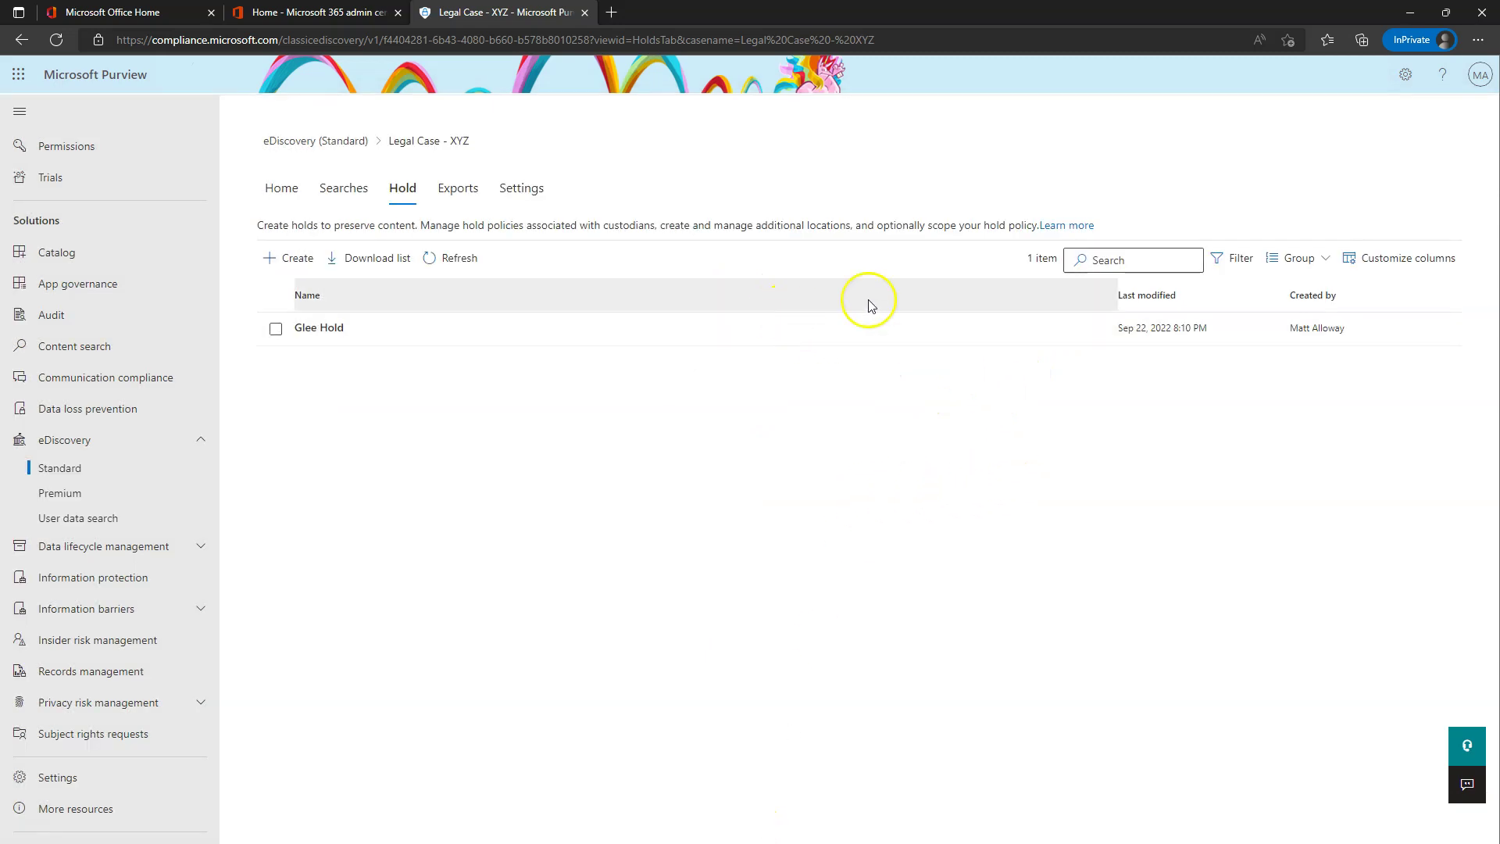
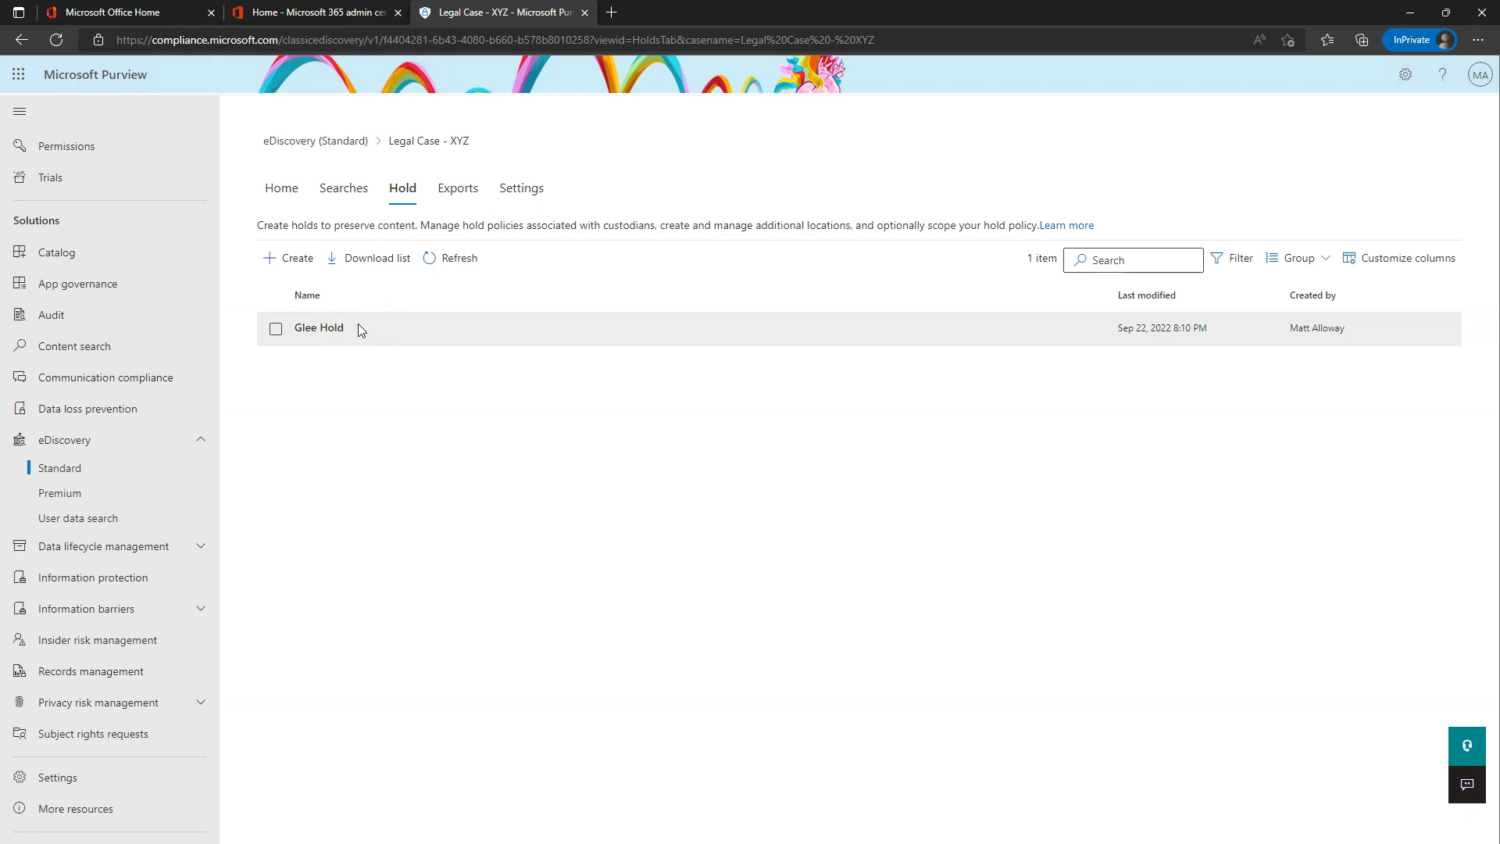
- Launch the Exchange admin center from the Microsoft 365 admin center and switch to its Mailboxes tab
click(282, 12)
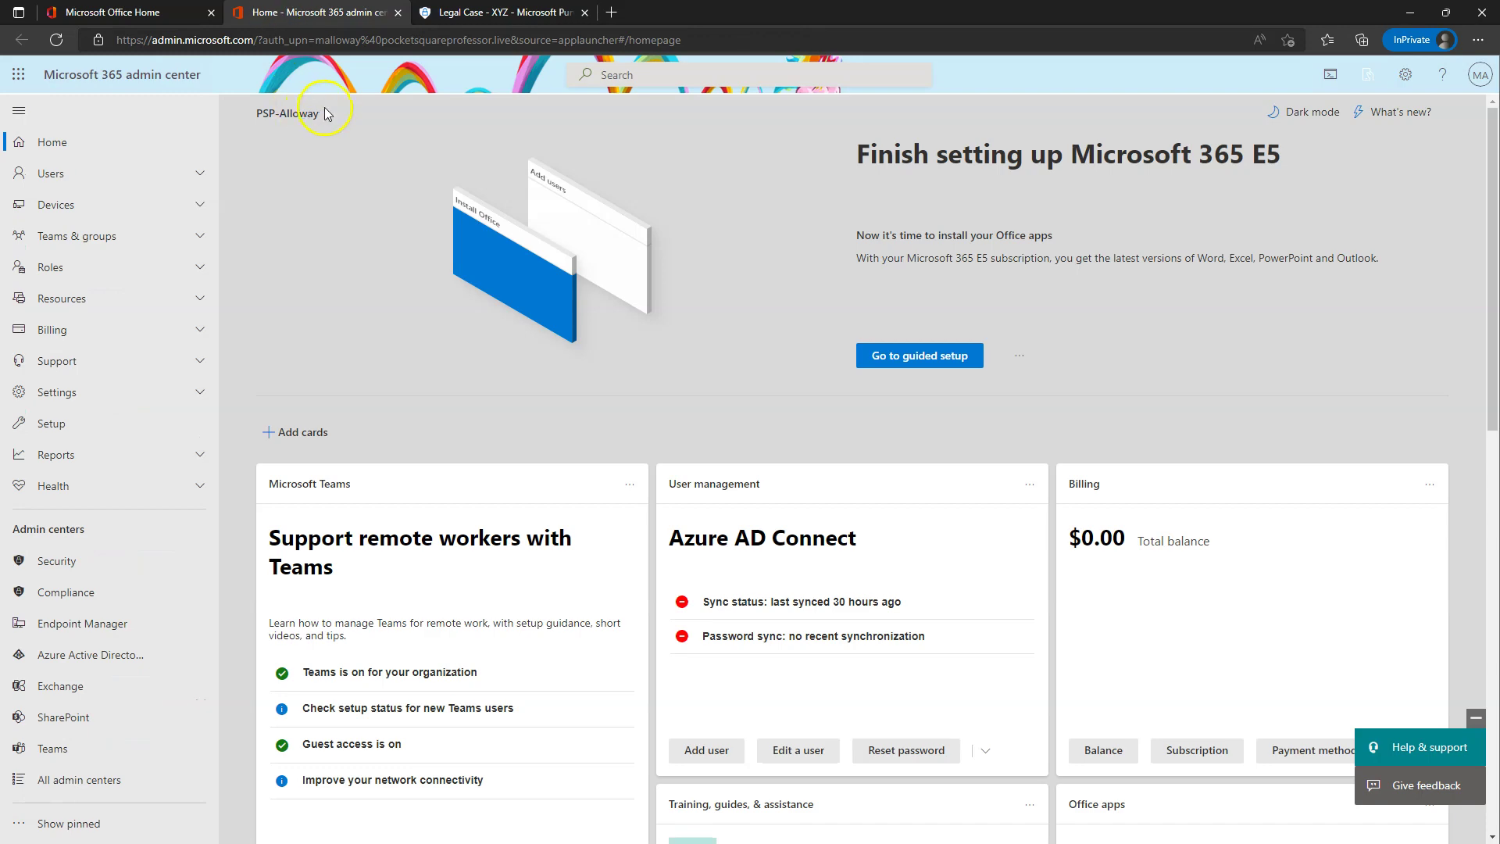
click(79, 686)
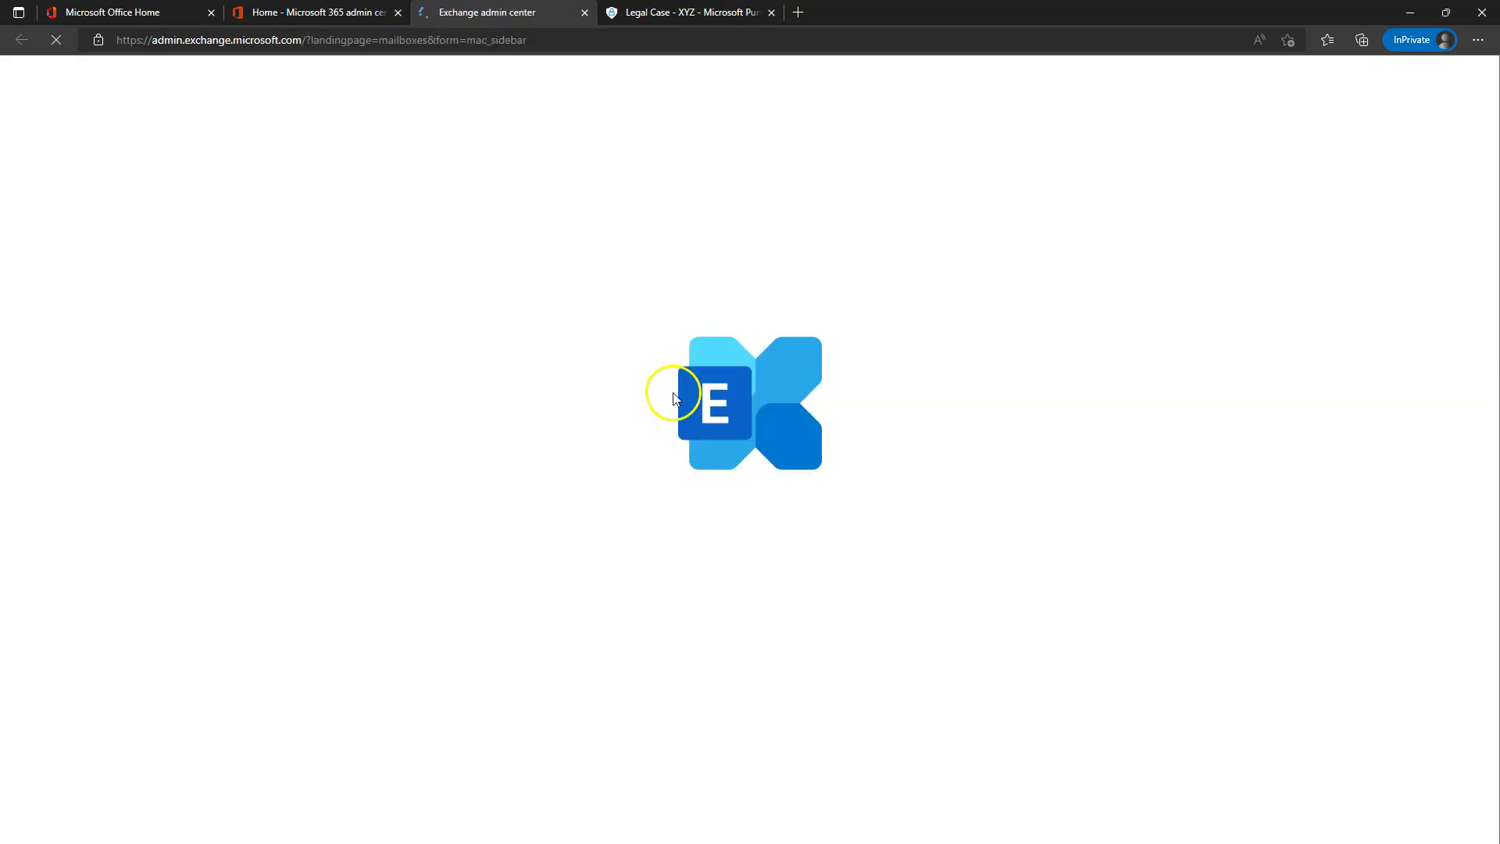
click(688, 13)
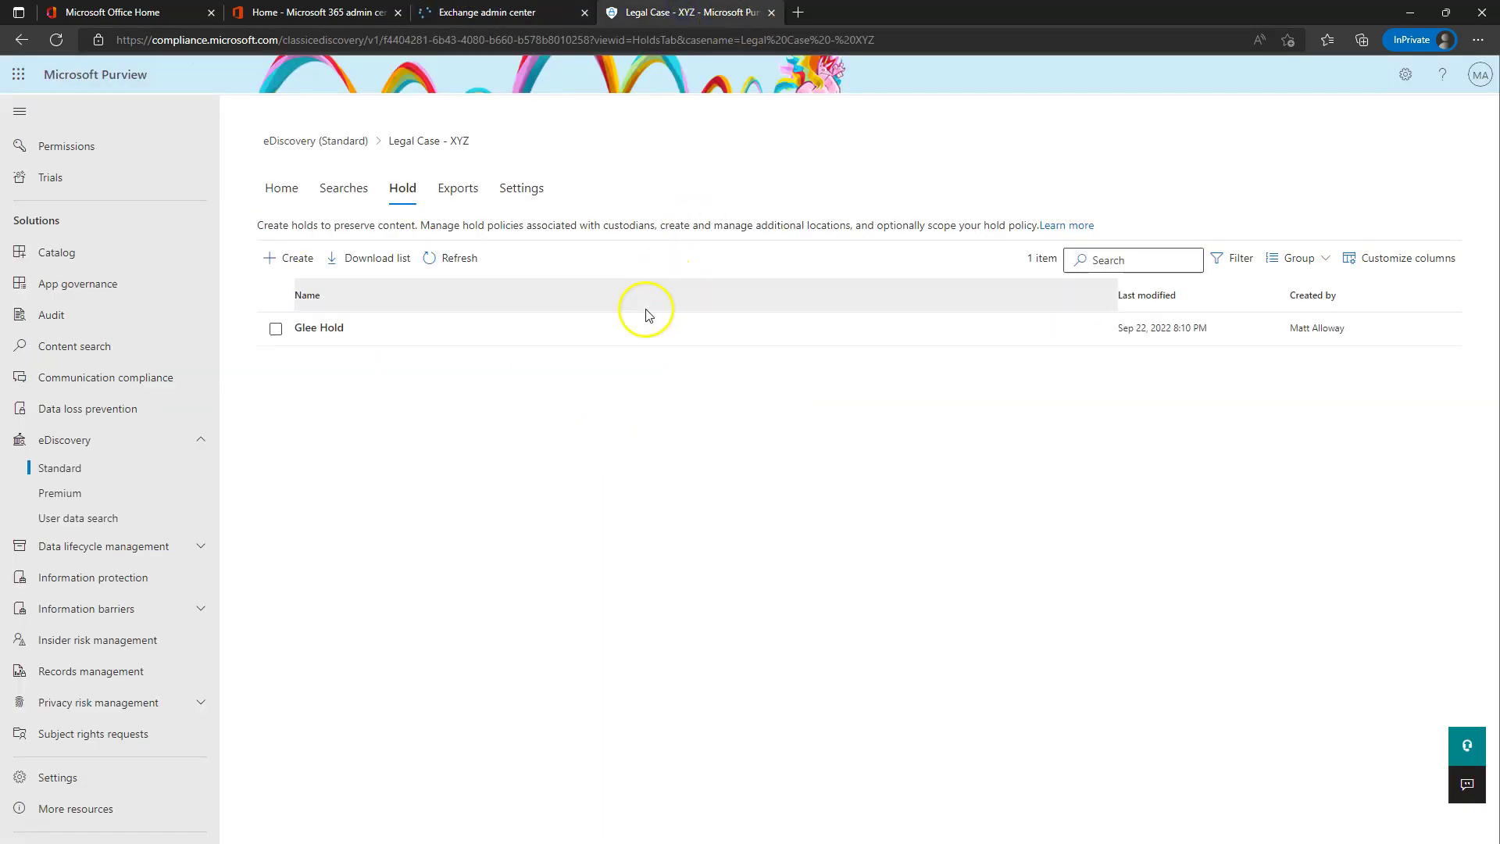
click(487, 13)
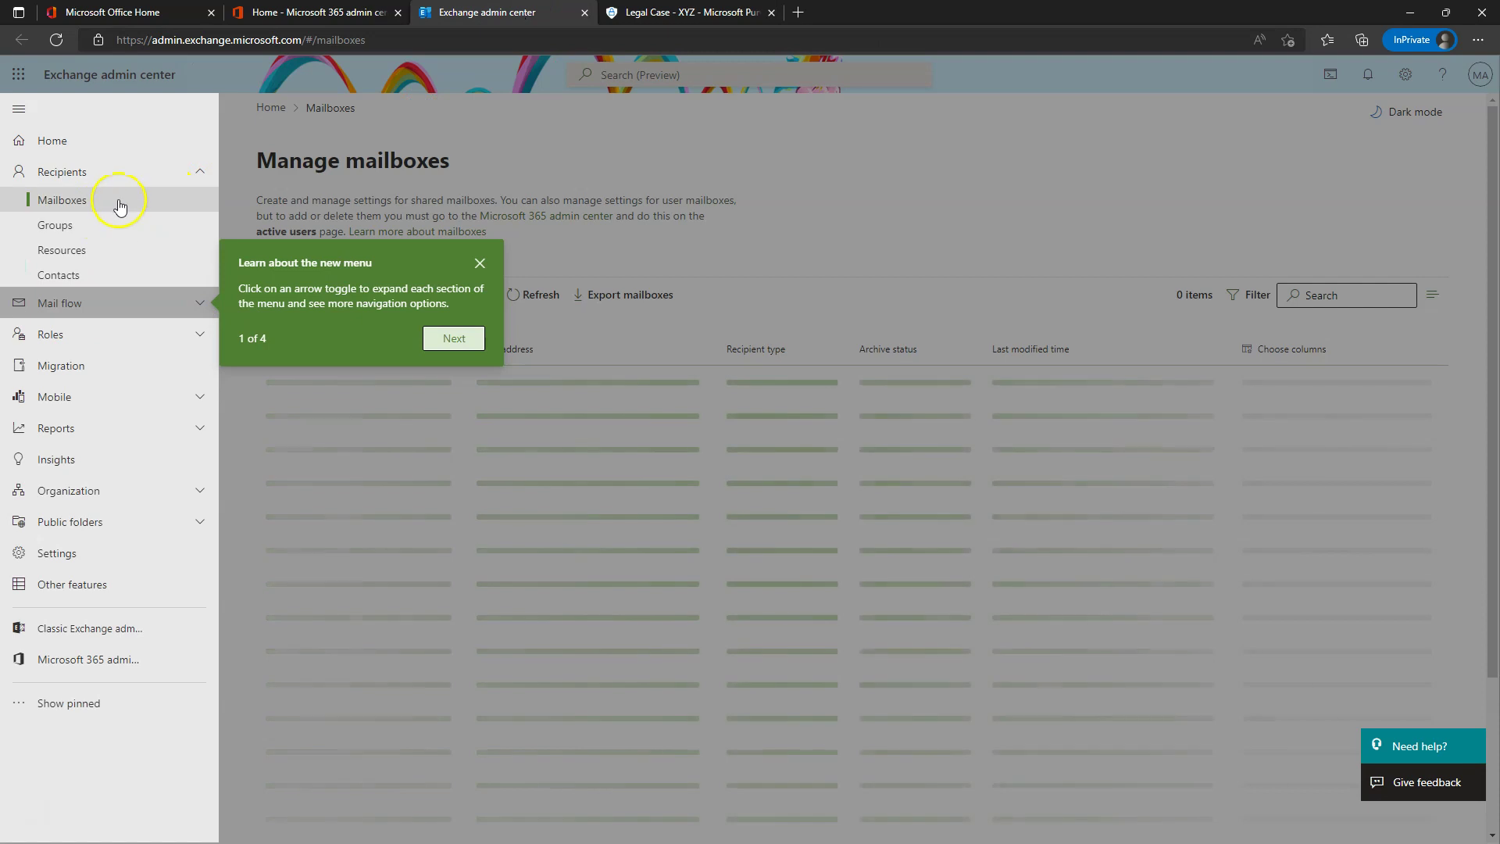
- Dismiss the 'Learn about the new menu' tour and open the admin user's mailbox from the list
click(480, 264)
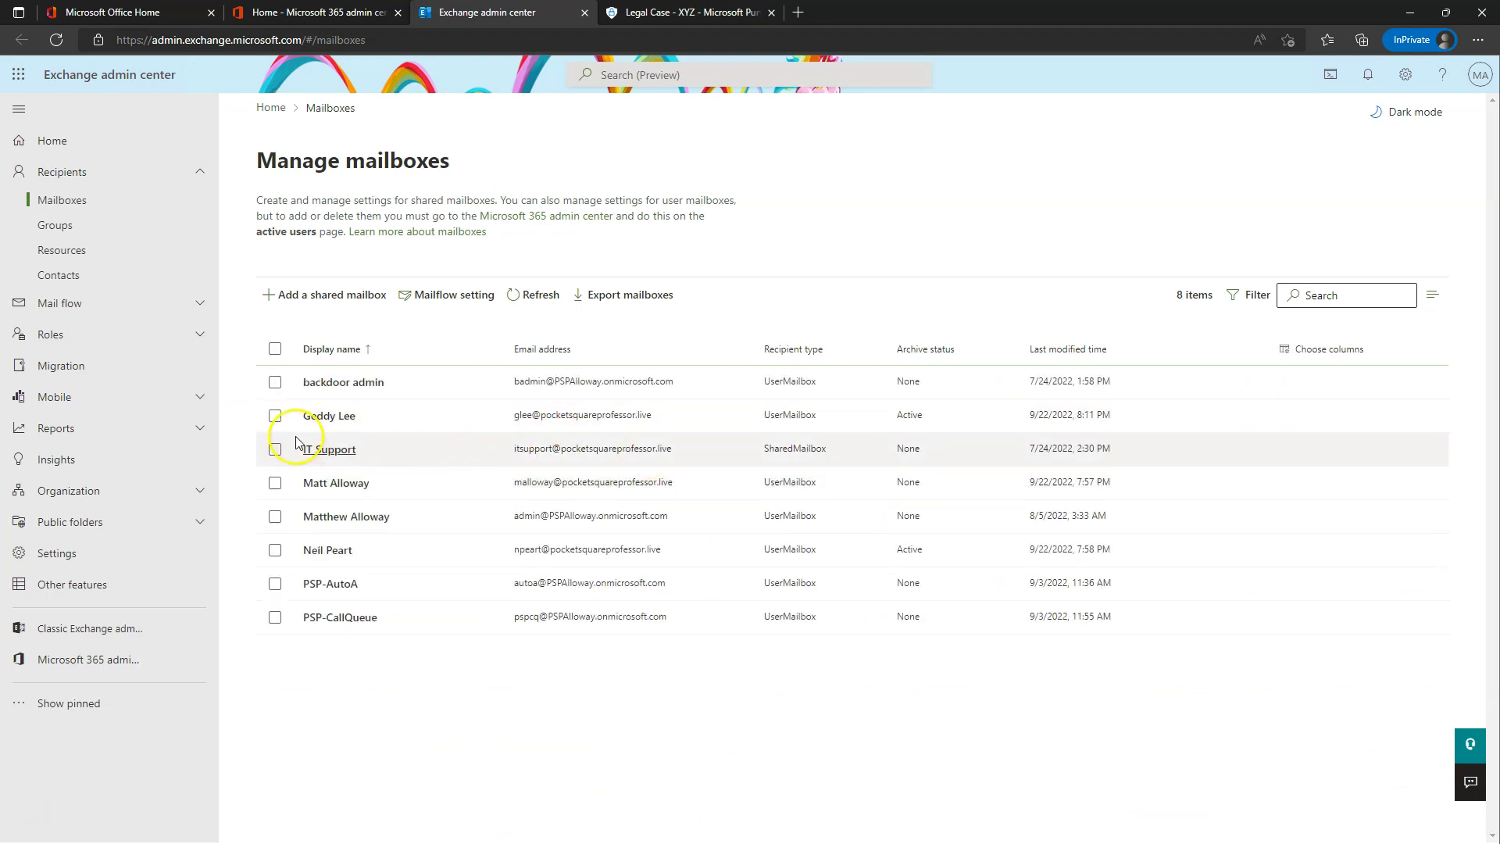
click(273, 415)
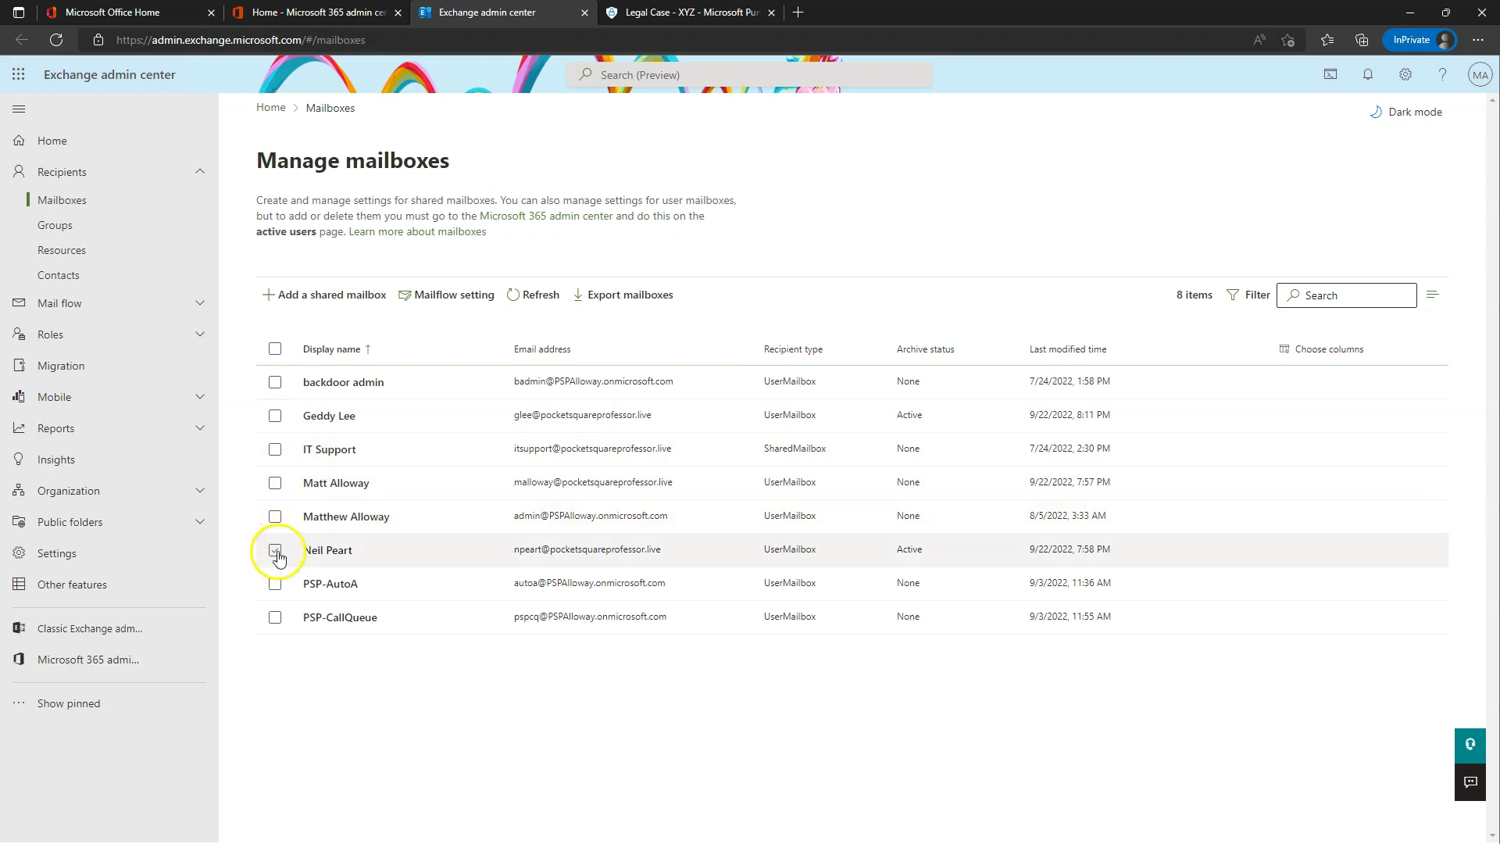
click(275, 517)
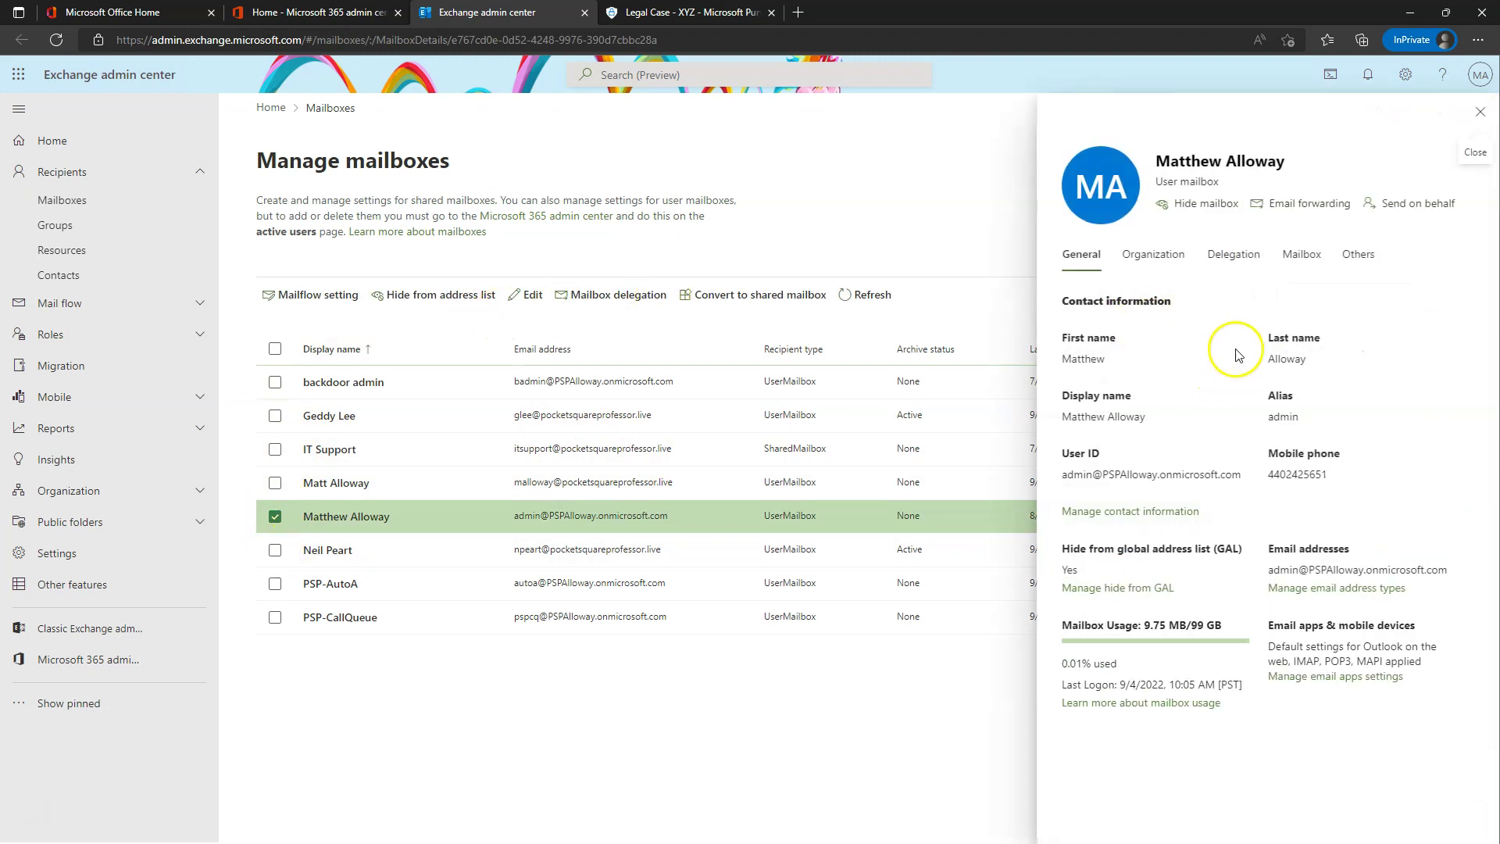
- Turn Litigation hold On for the admin user's mailbox, leaving duration, note and web page blank
click(1347, 257)
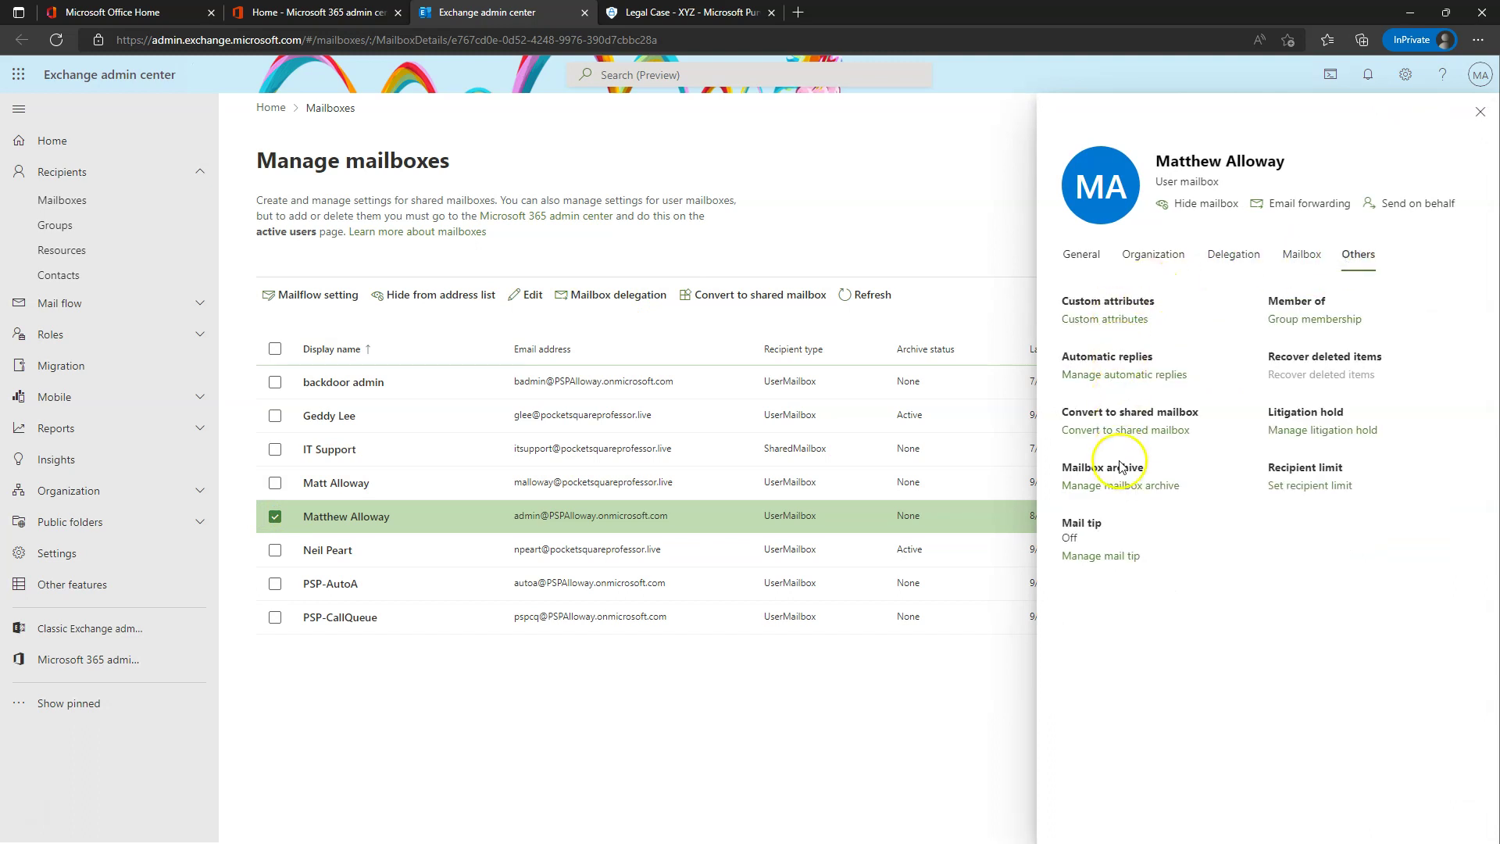
click(1321, 431)
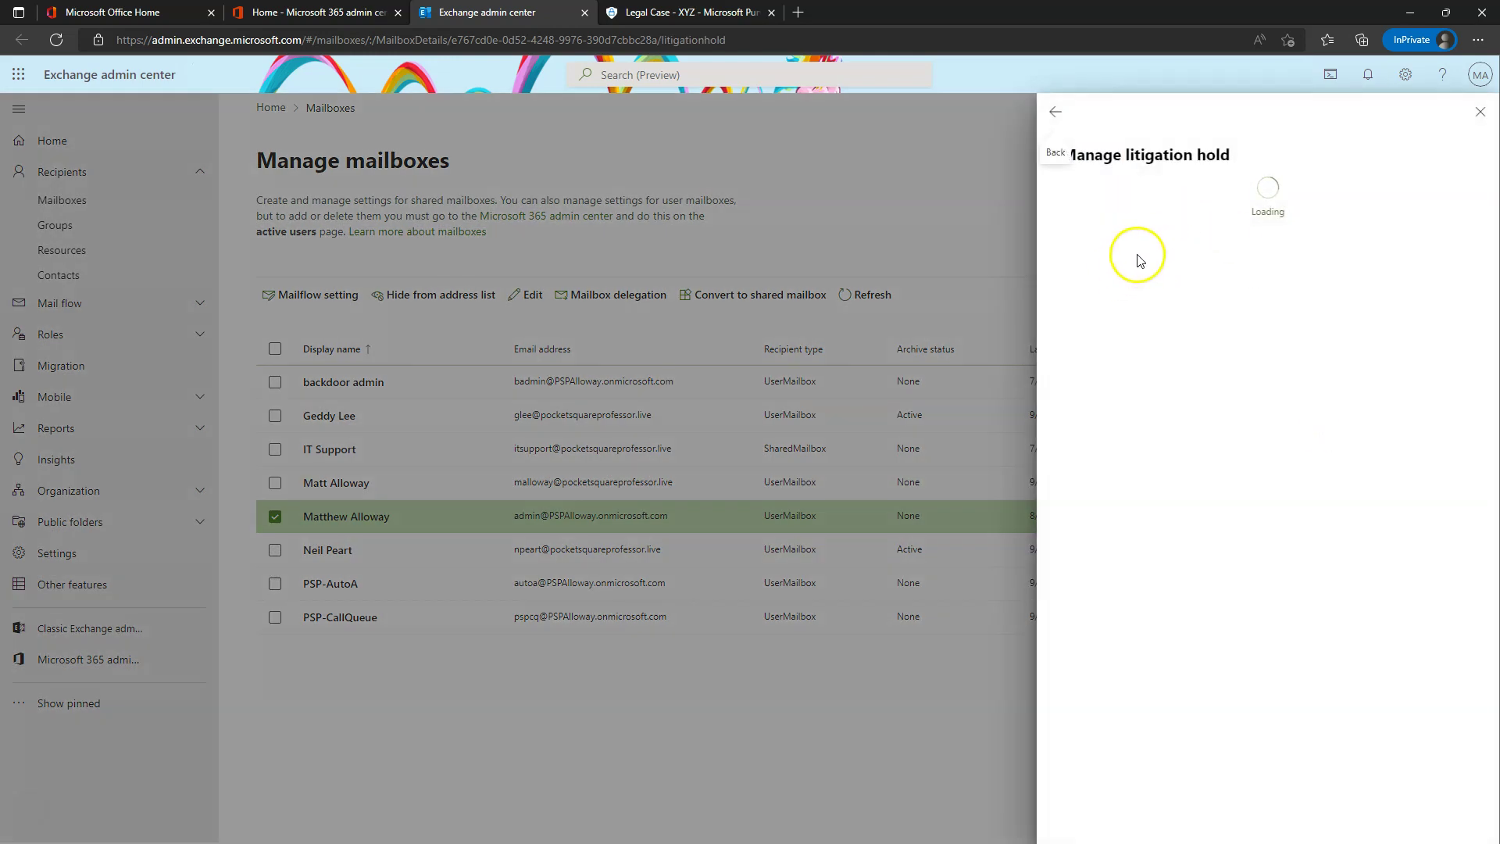
click(1148, 215)
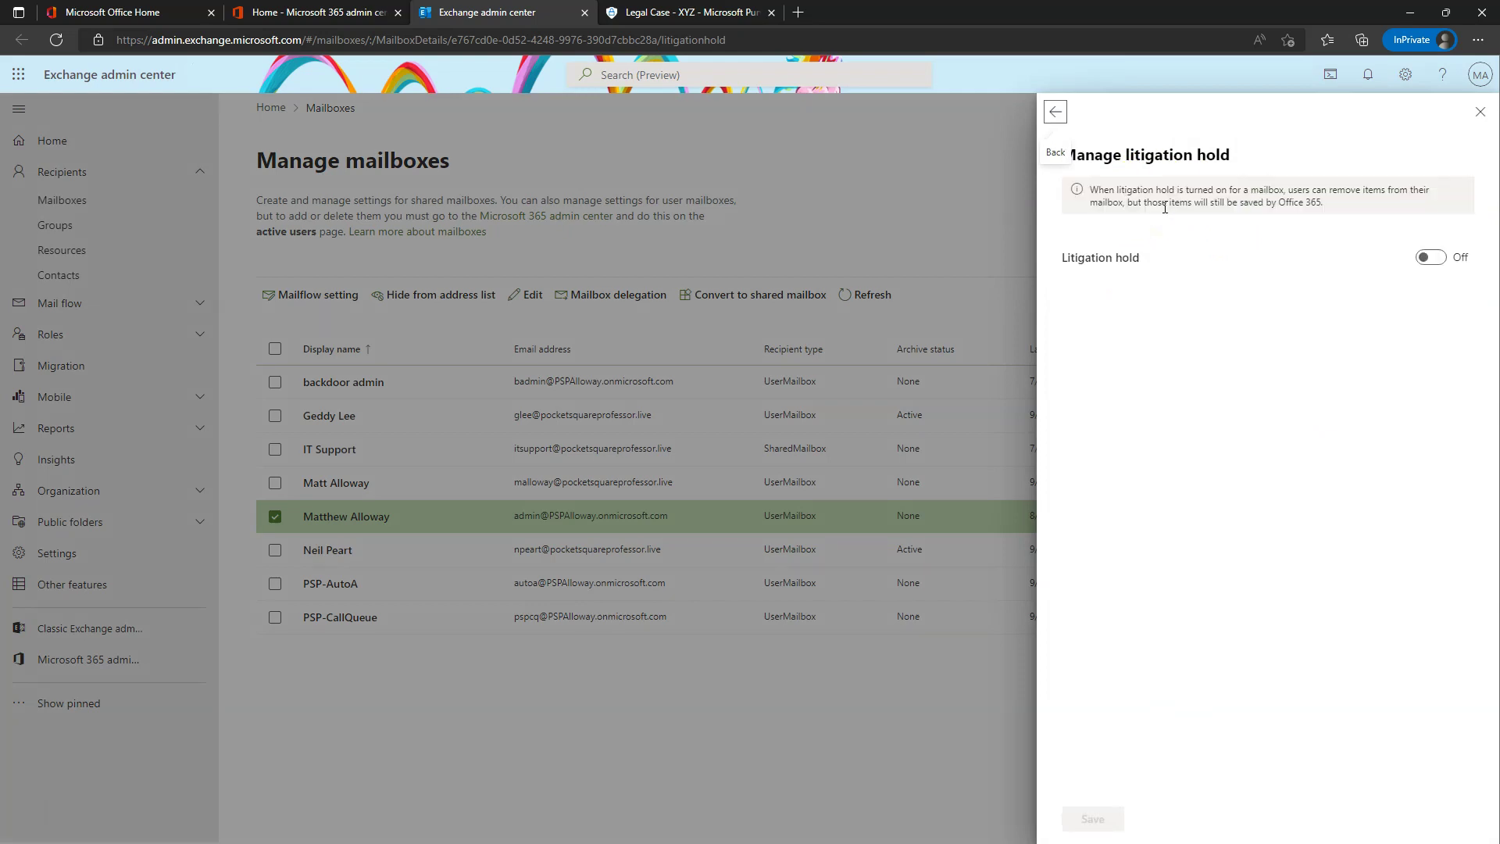
click(1204, 224)
click(1427, 257)
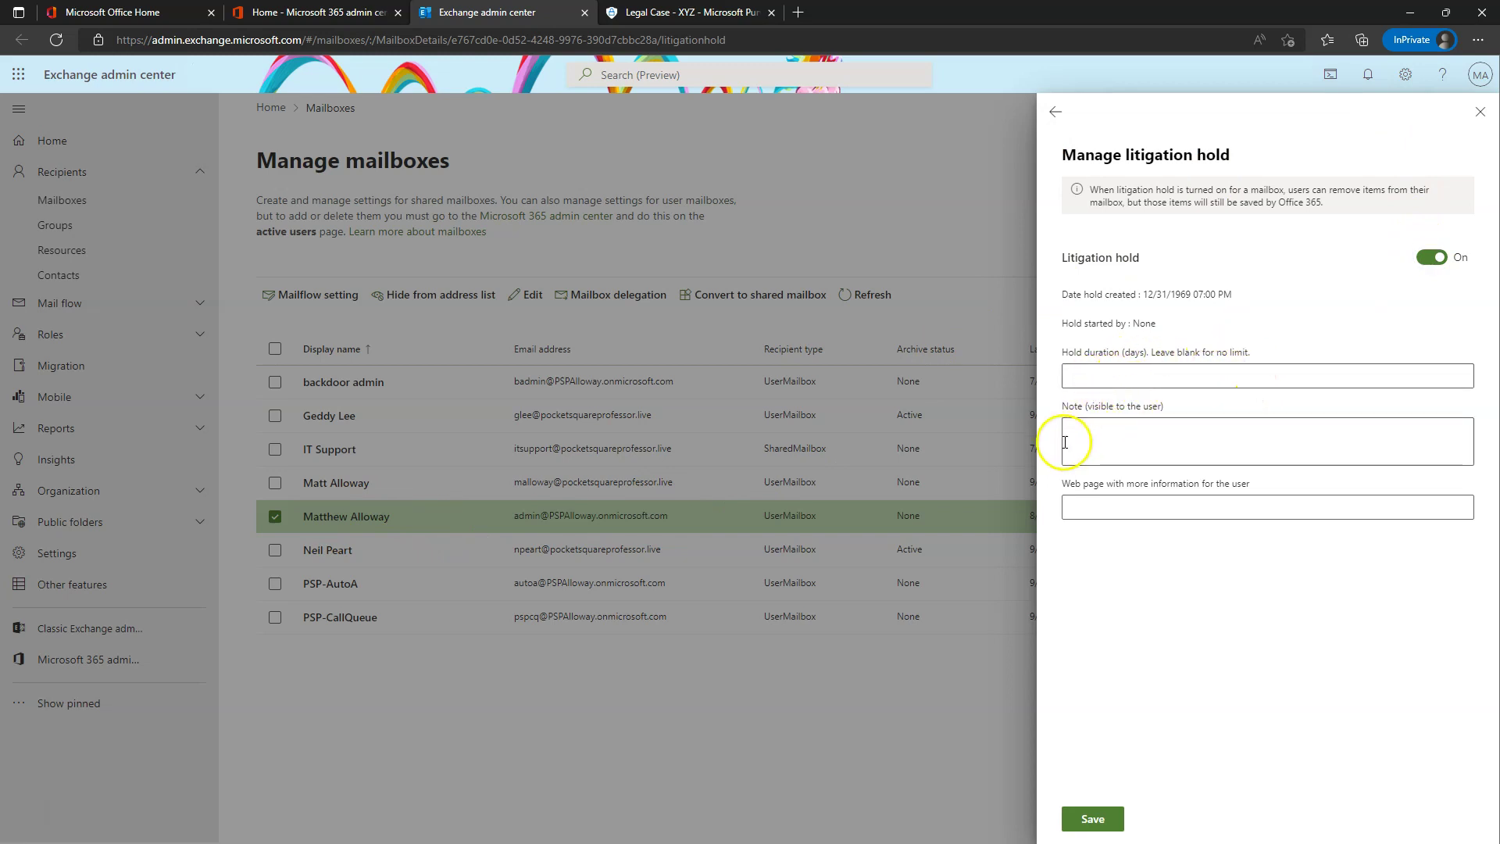
click(1122, 435)
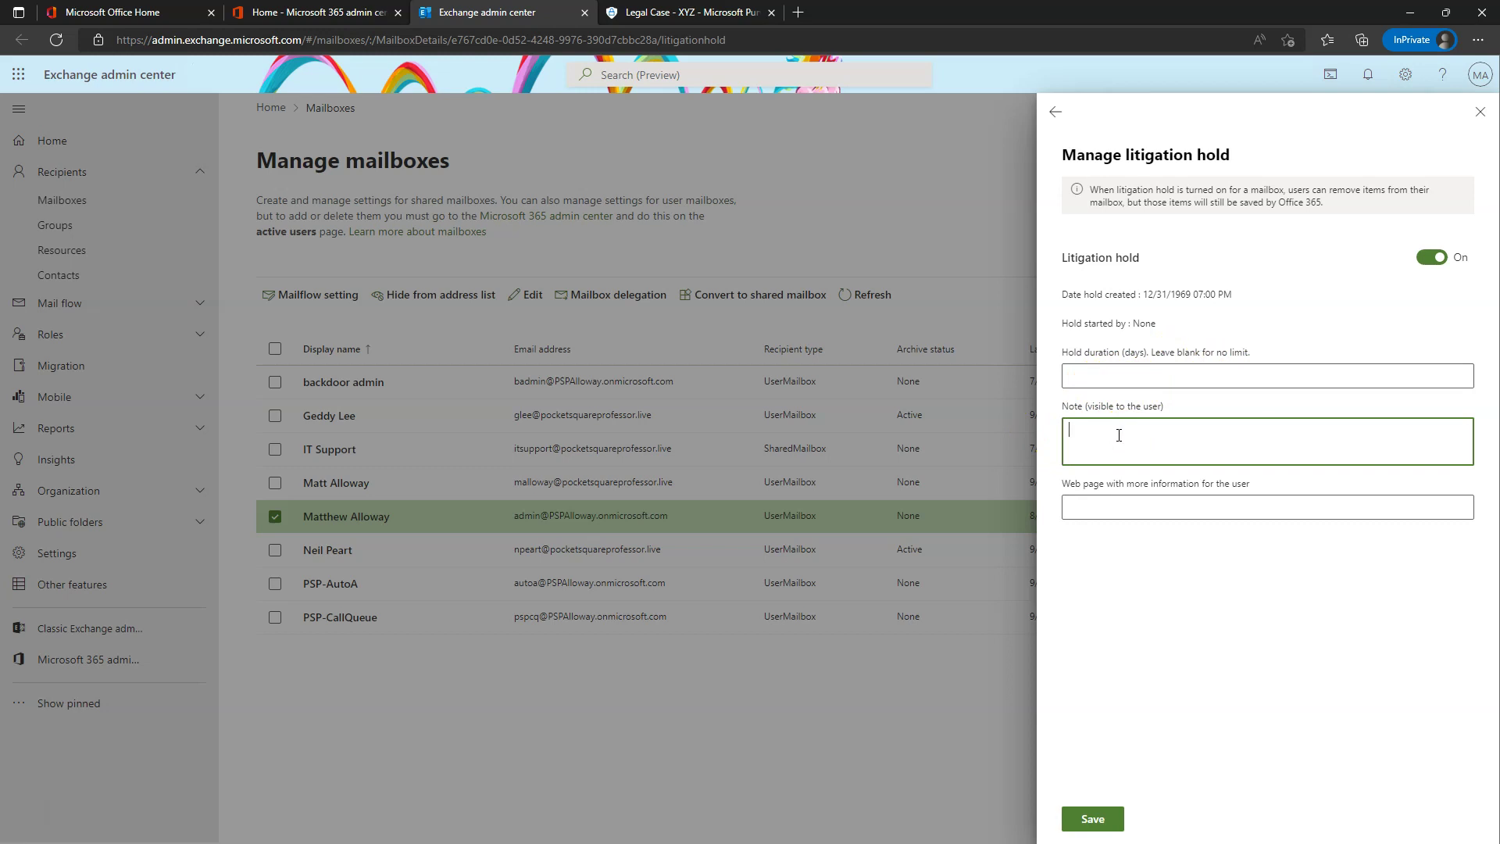
click(1086, 508)
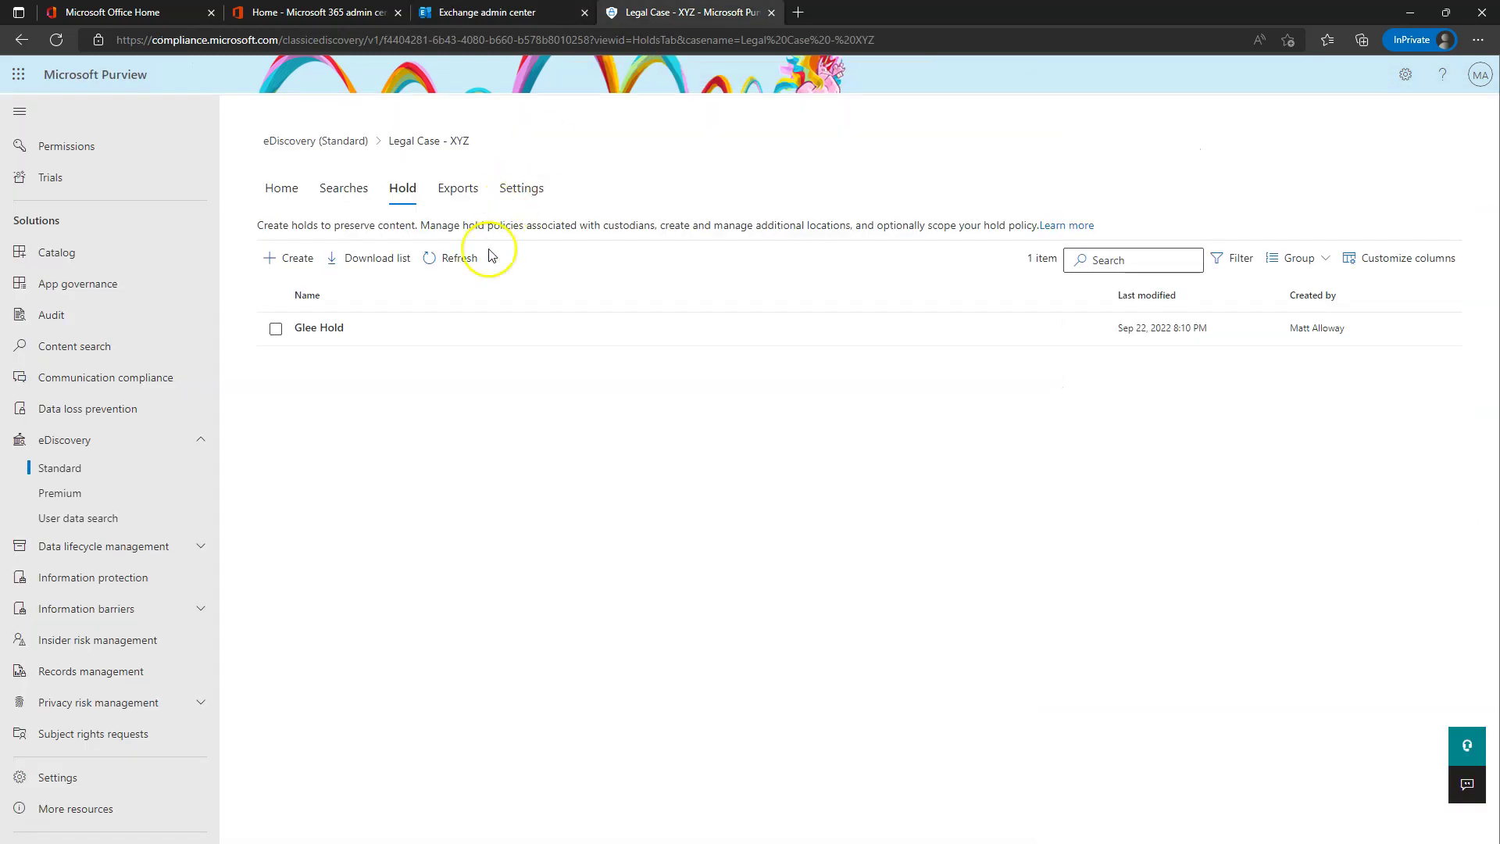
- Refresh the case's Hold tab, save the litigation hold in Exchange, then show the case's Searches list
click(453, 258)
click(547, 11)
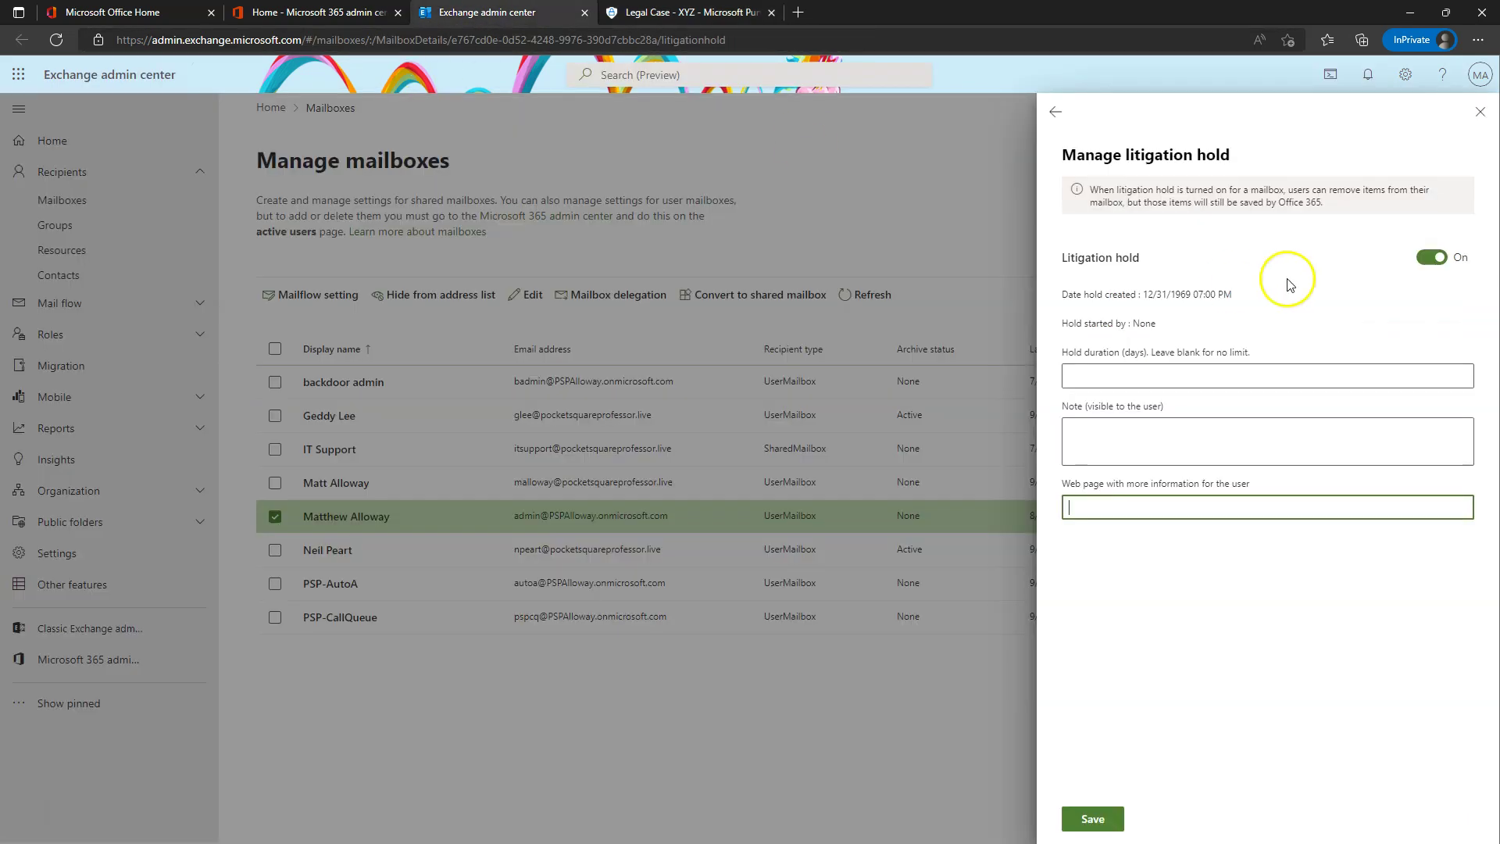
click(1103, 813)
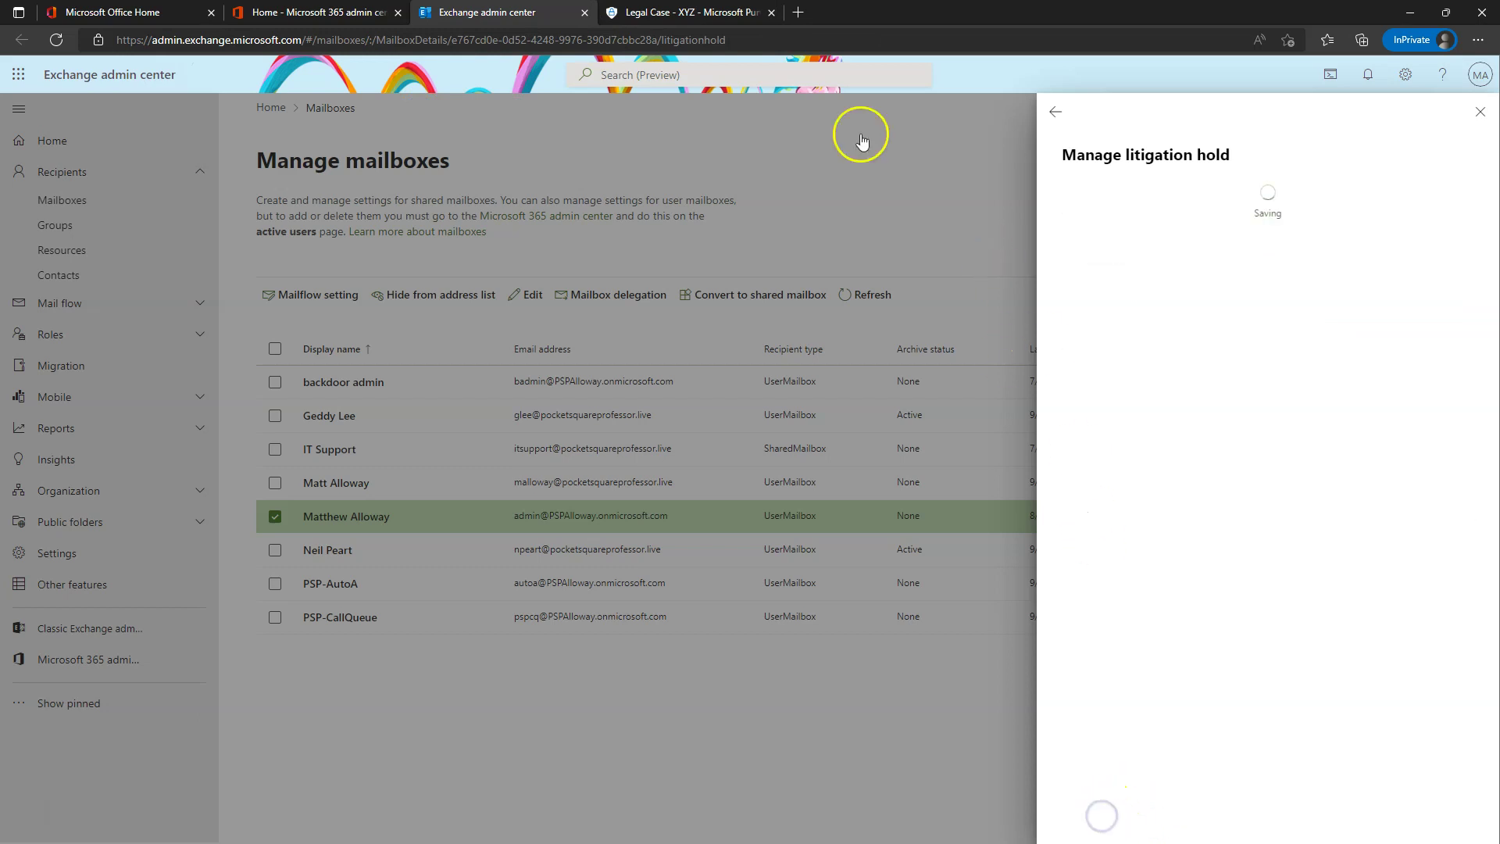
click(688, 12)
click(333, 190)
- Start Export results from the Glee emails search, then close its panel and refresh the searches list
click(313, 304)
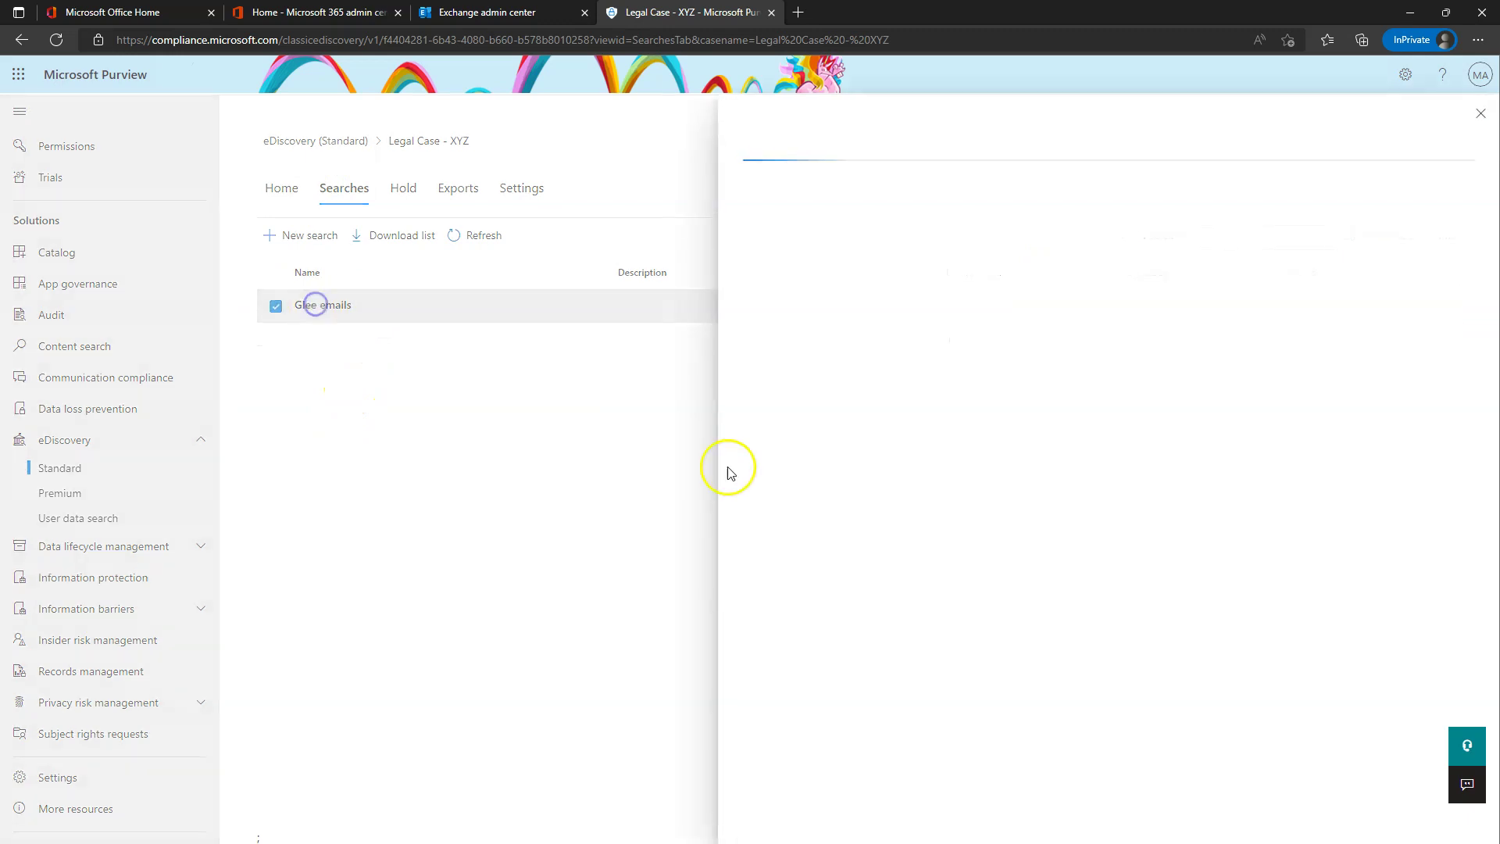
click(813, 815)
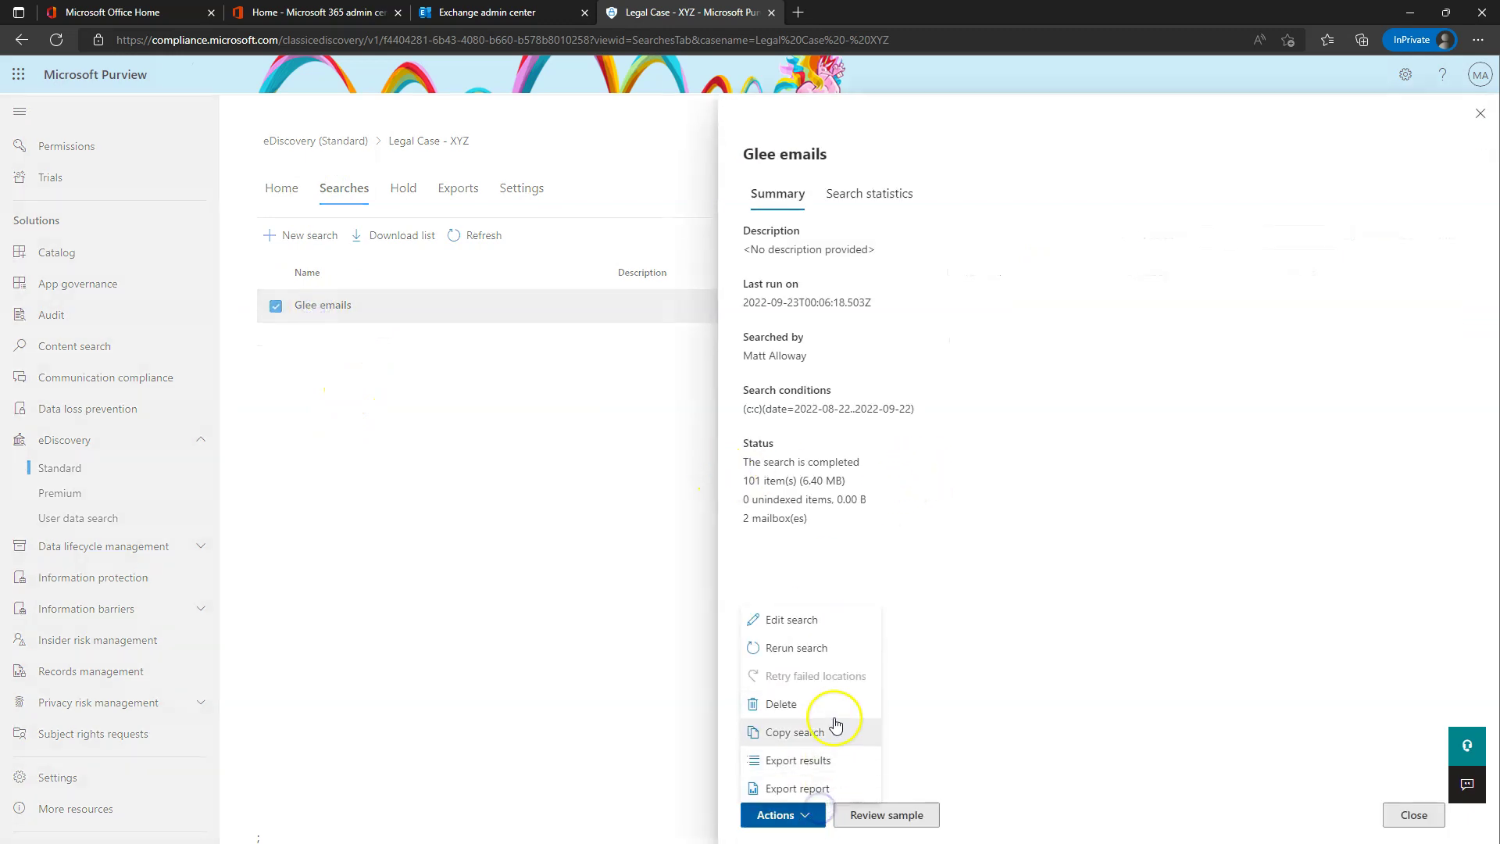
click(808, 760)
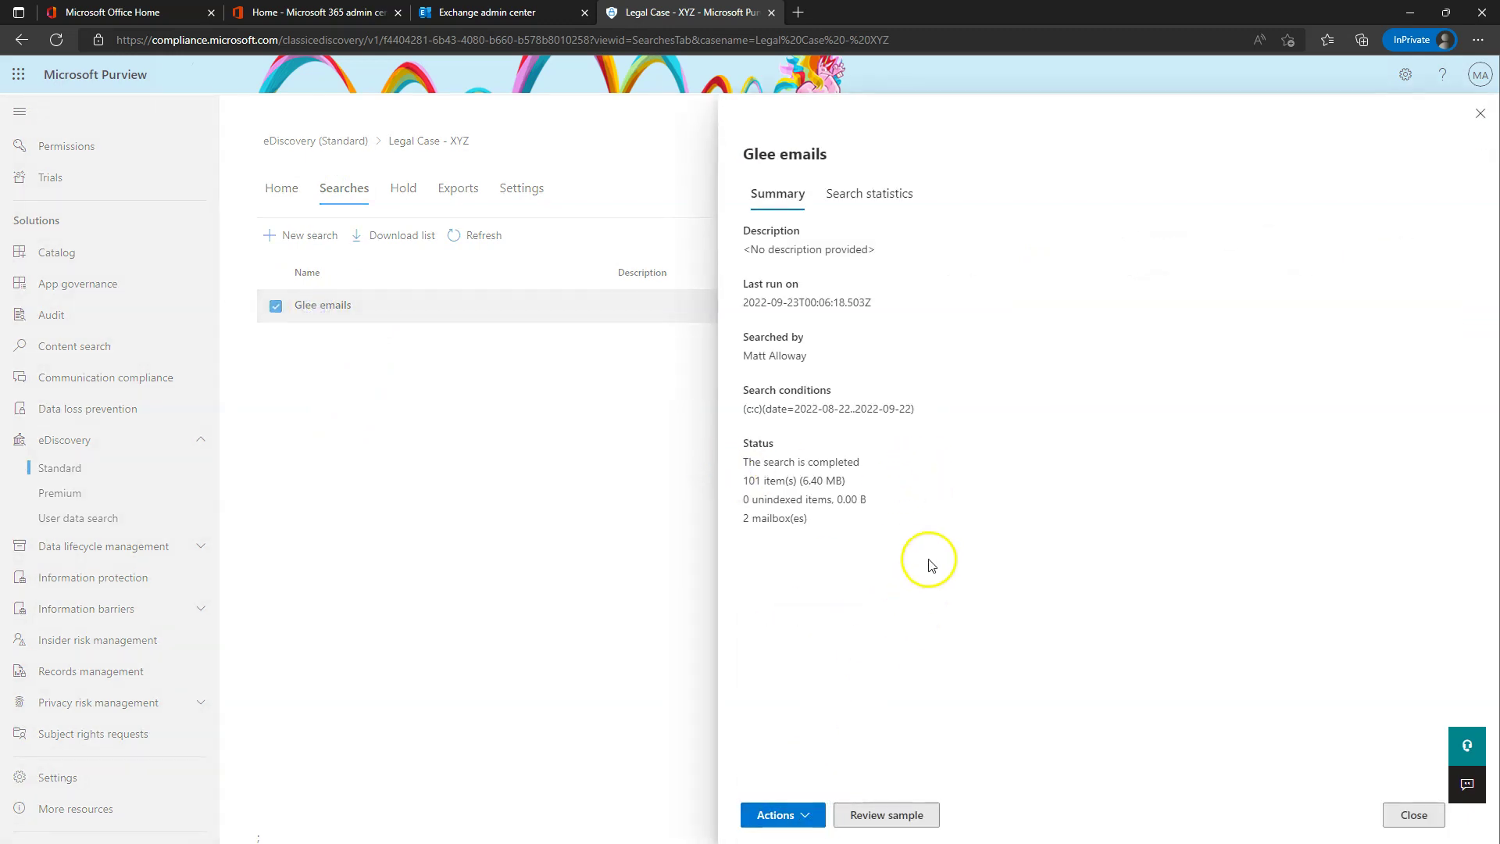
click(808, 819)
click(799, 764)
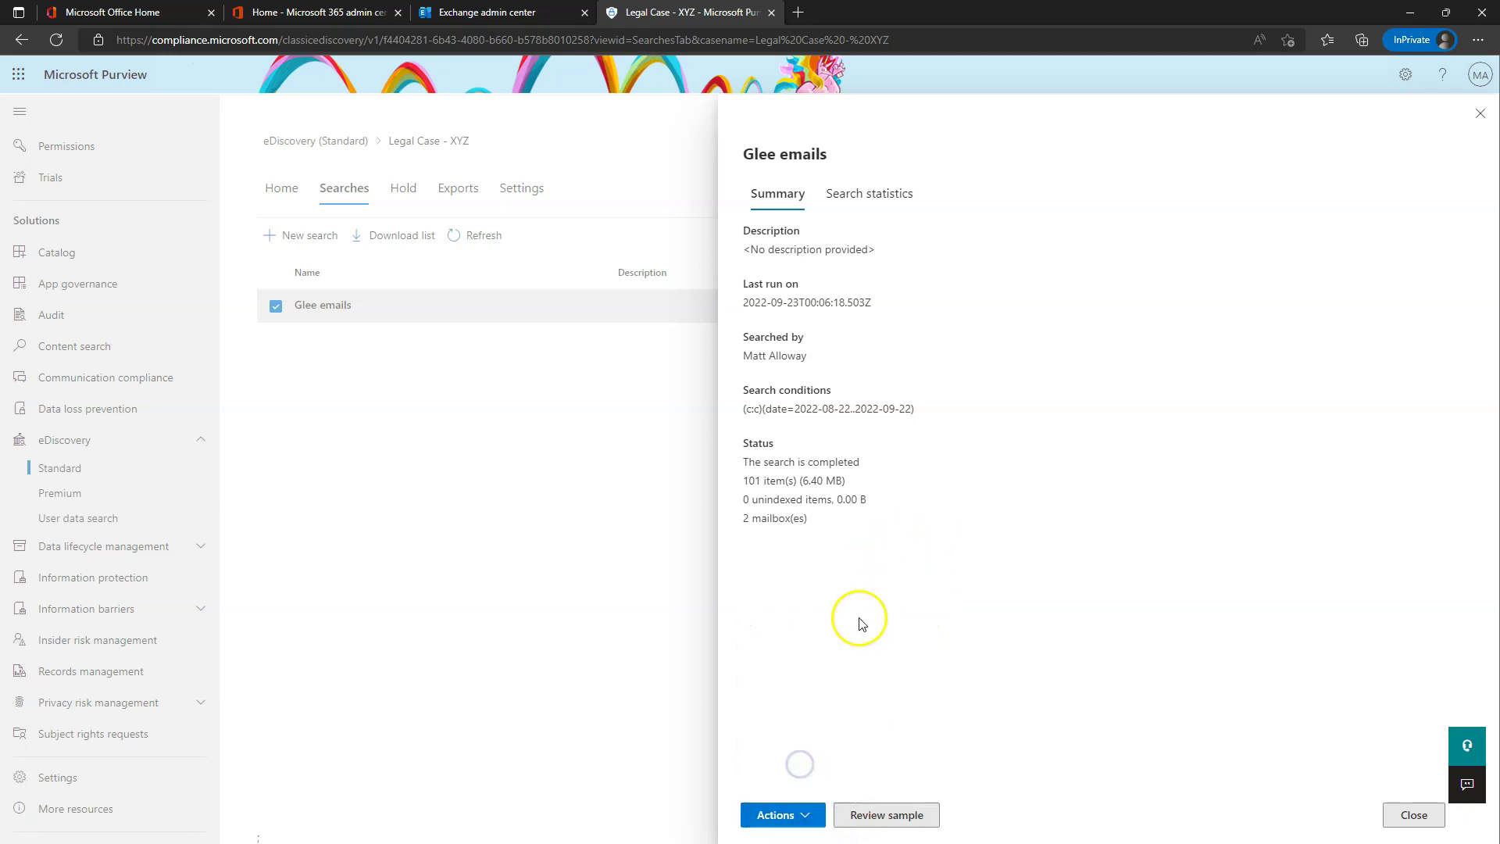
click(1480, 109)
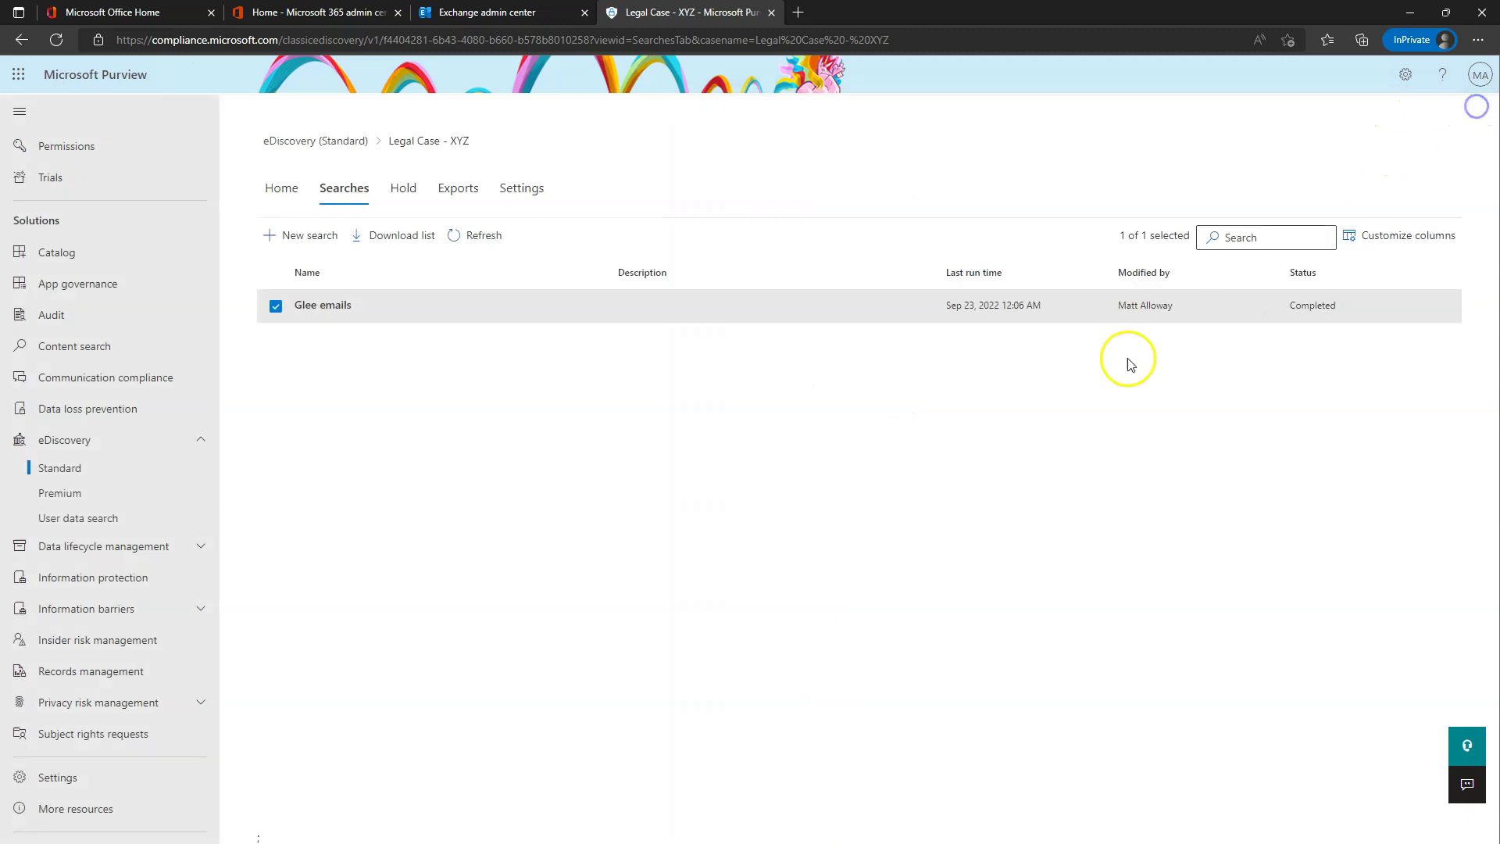
click(476, 235)
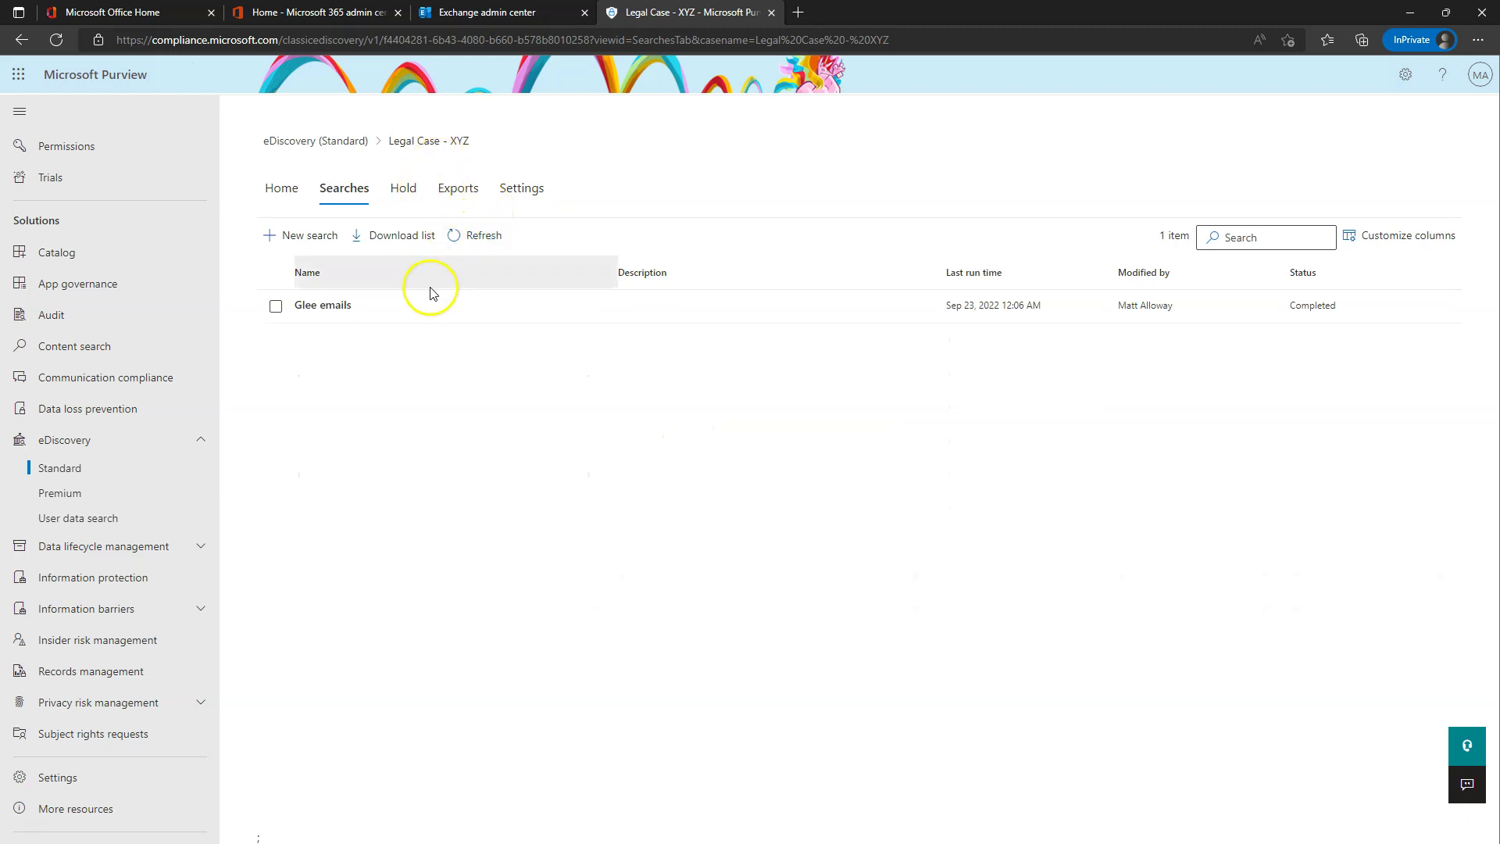
- Retry exporting the Glee emails results and dismiss the status code 500 Client Error
click(344, 305)
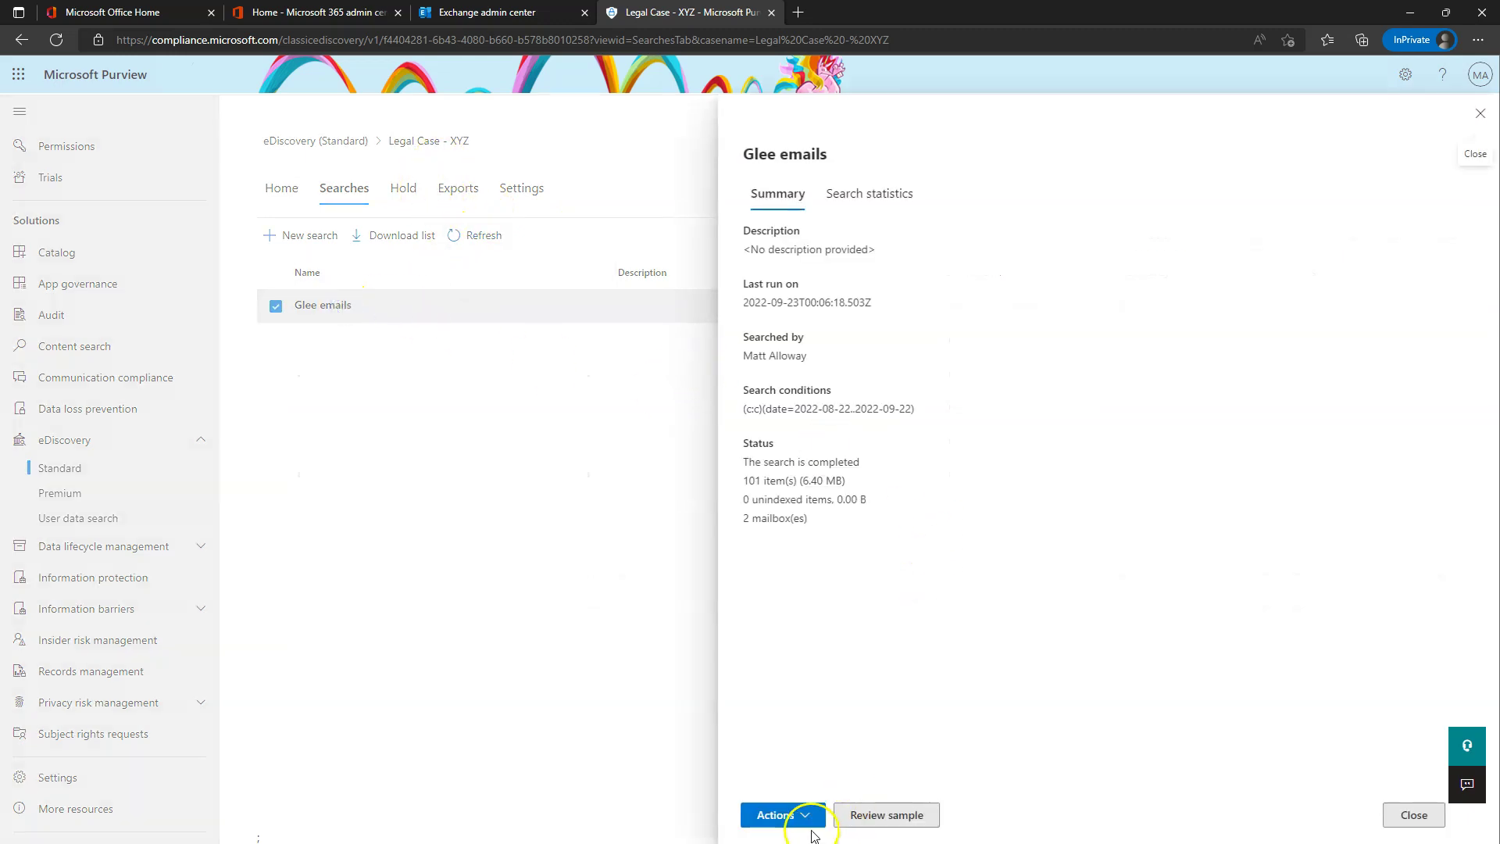
click(805, 816)
click(808, 758)
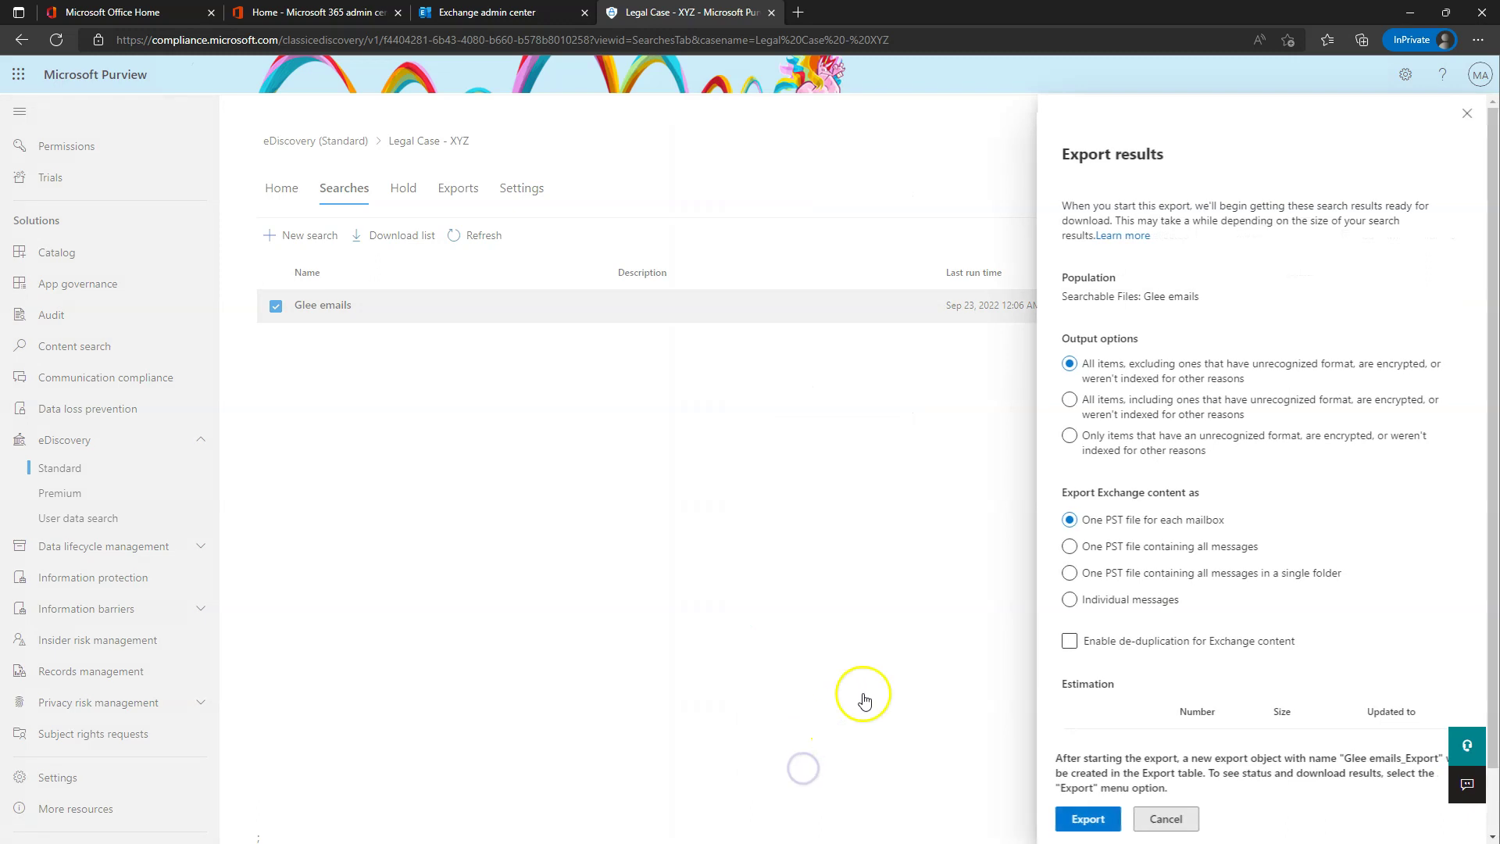
scroll(1172, 562, down, 1)
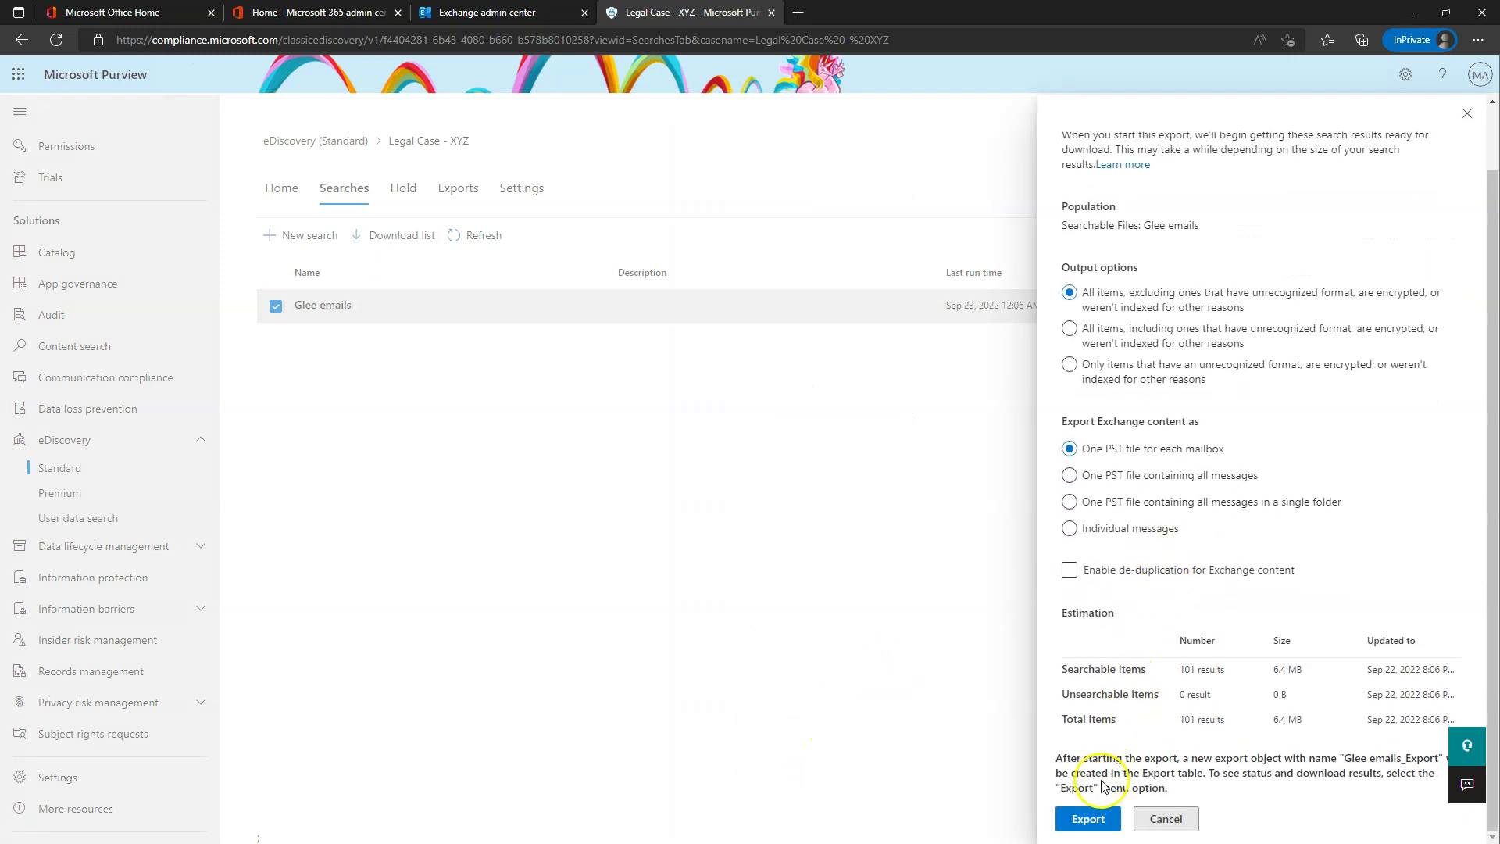
click(1090, 818)
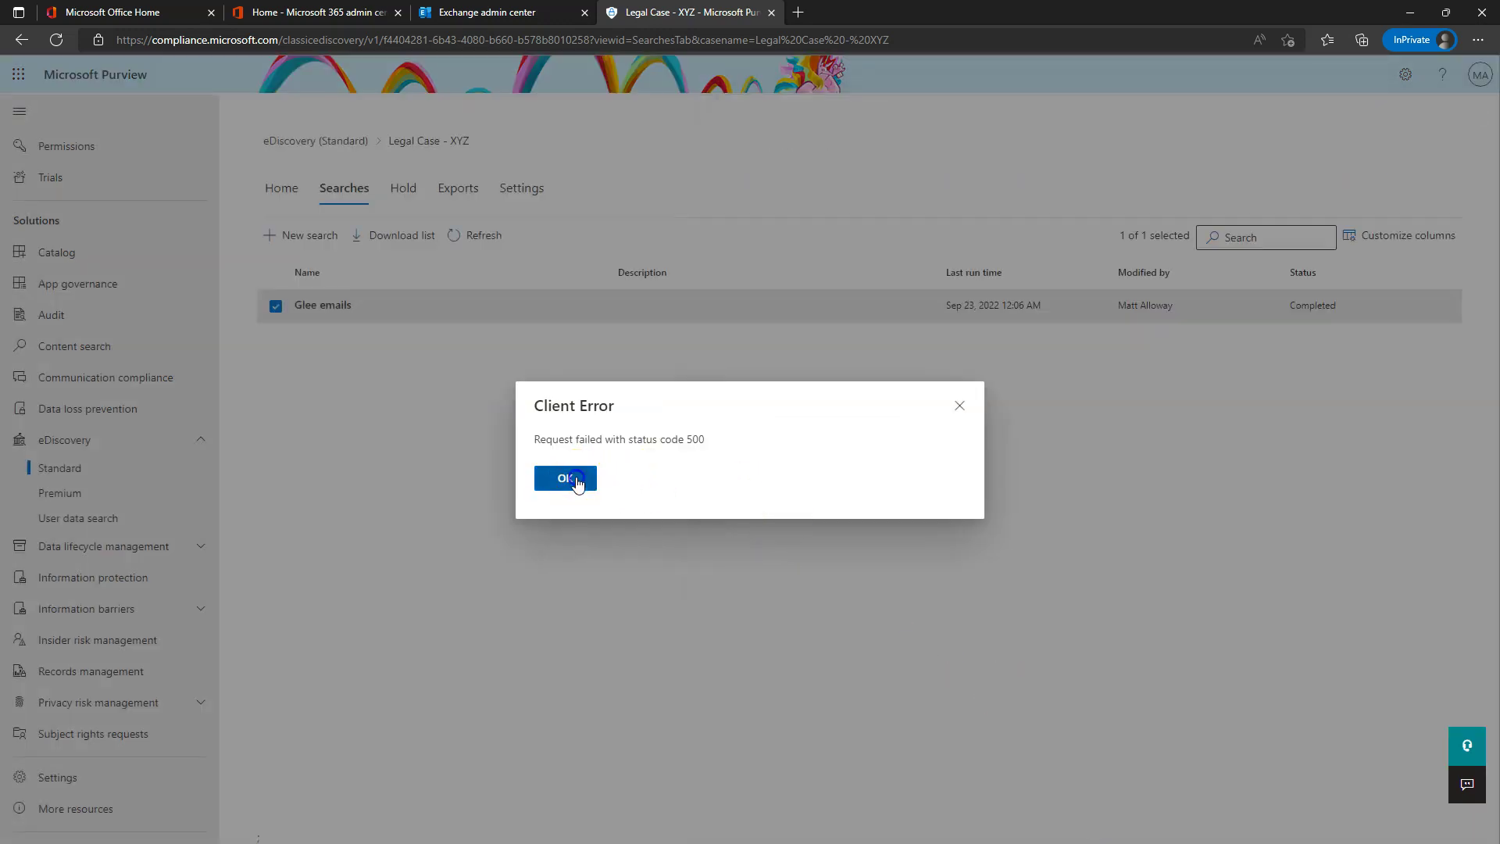
click(575, 478)
click(347, 307)
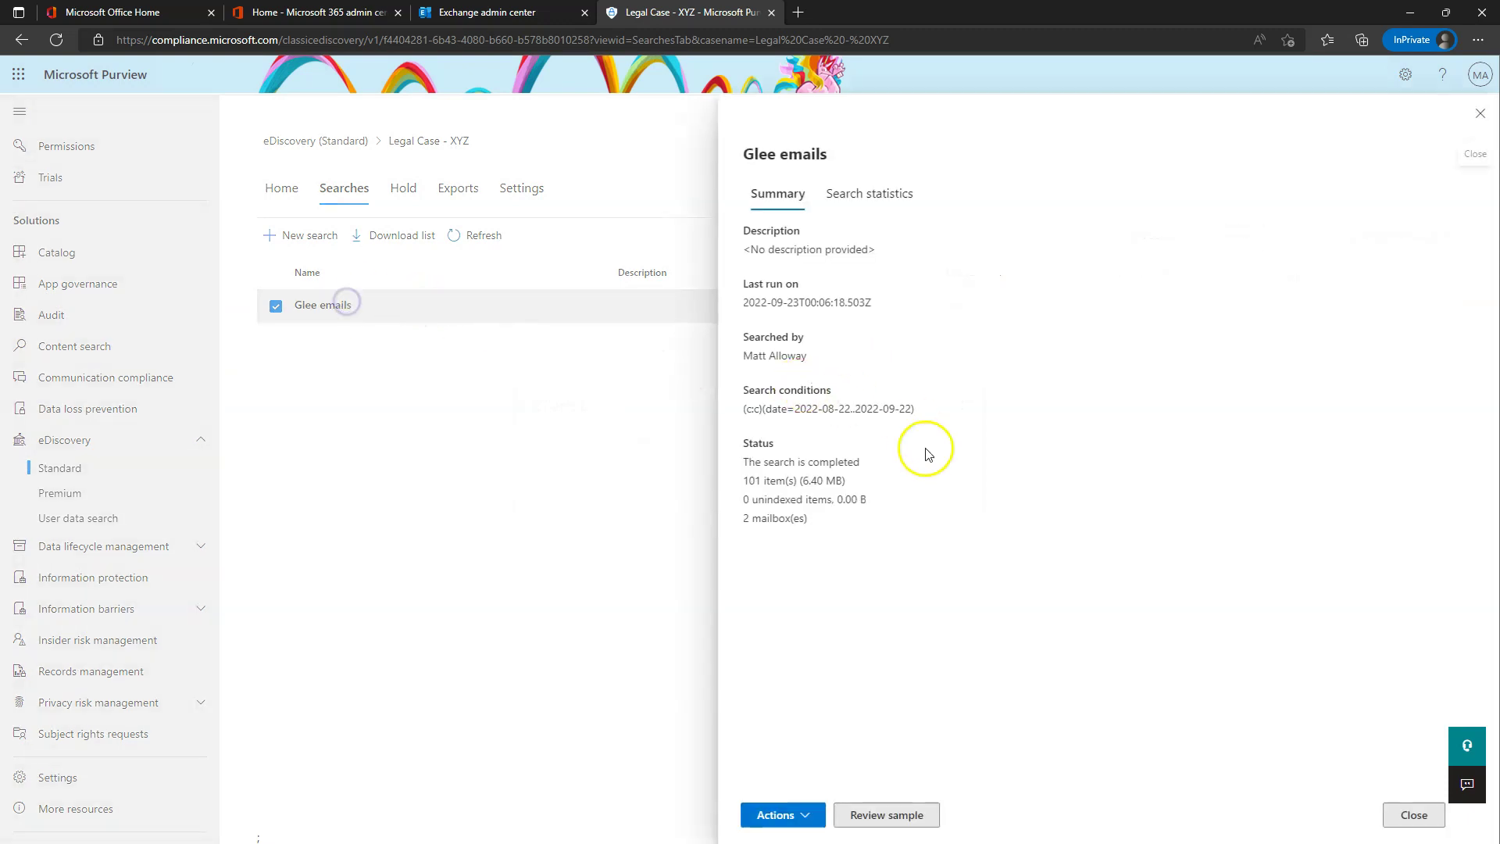
- Generate a report export for the Glee emails search and acknowledge the job-created confirmation
click(796, 813)
click(815, 789)
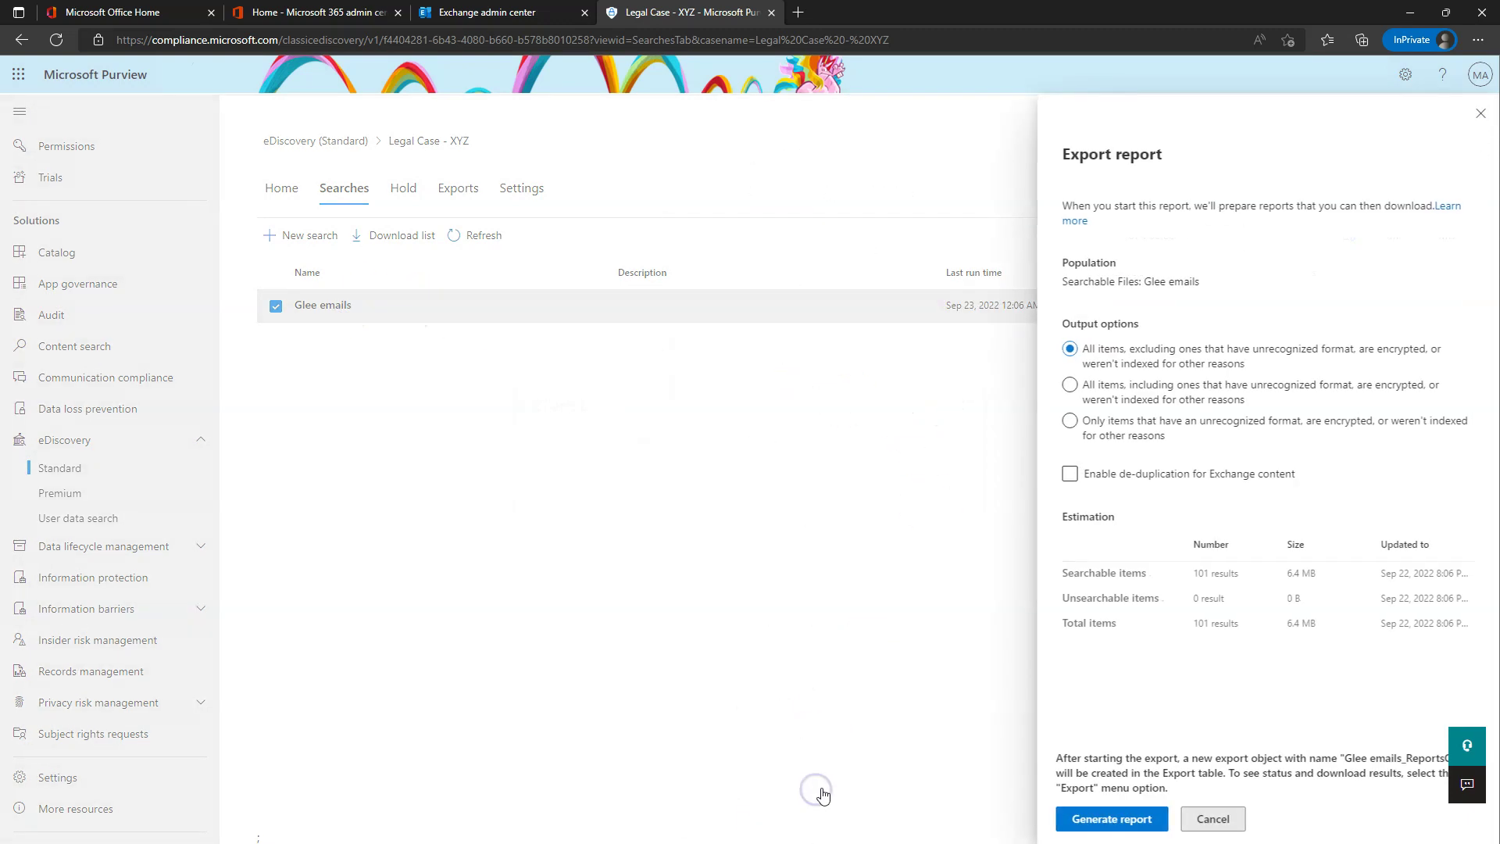
click(1108, 818)
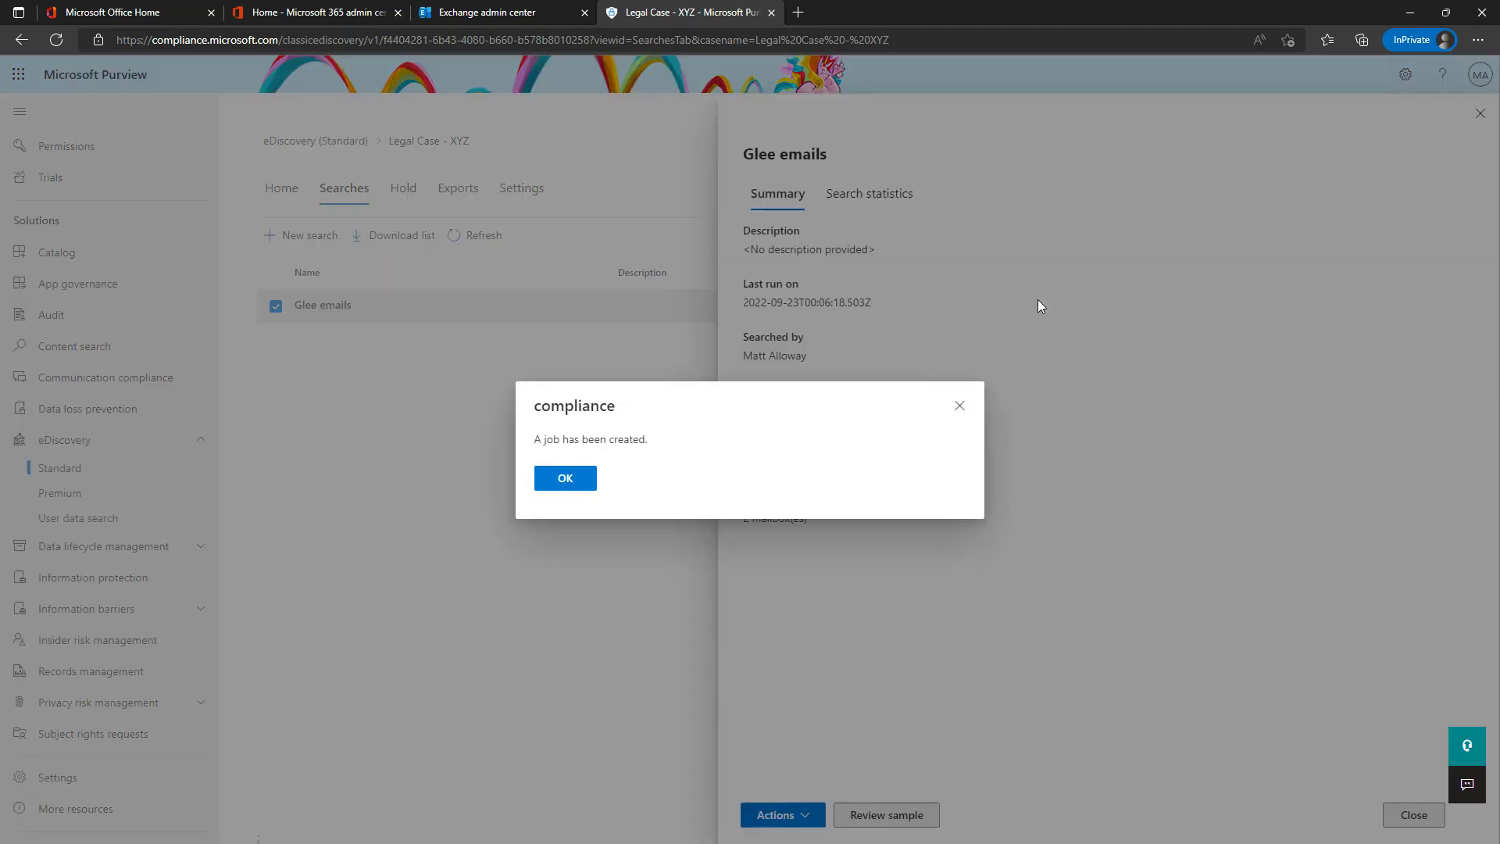
click(565, 477)
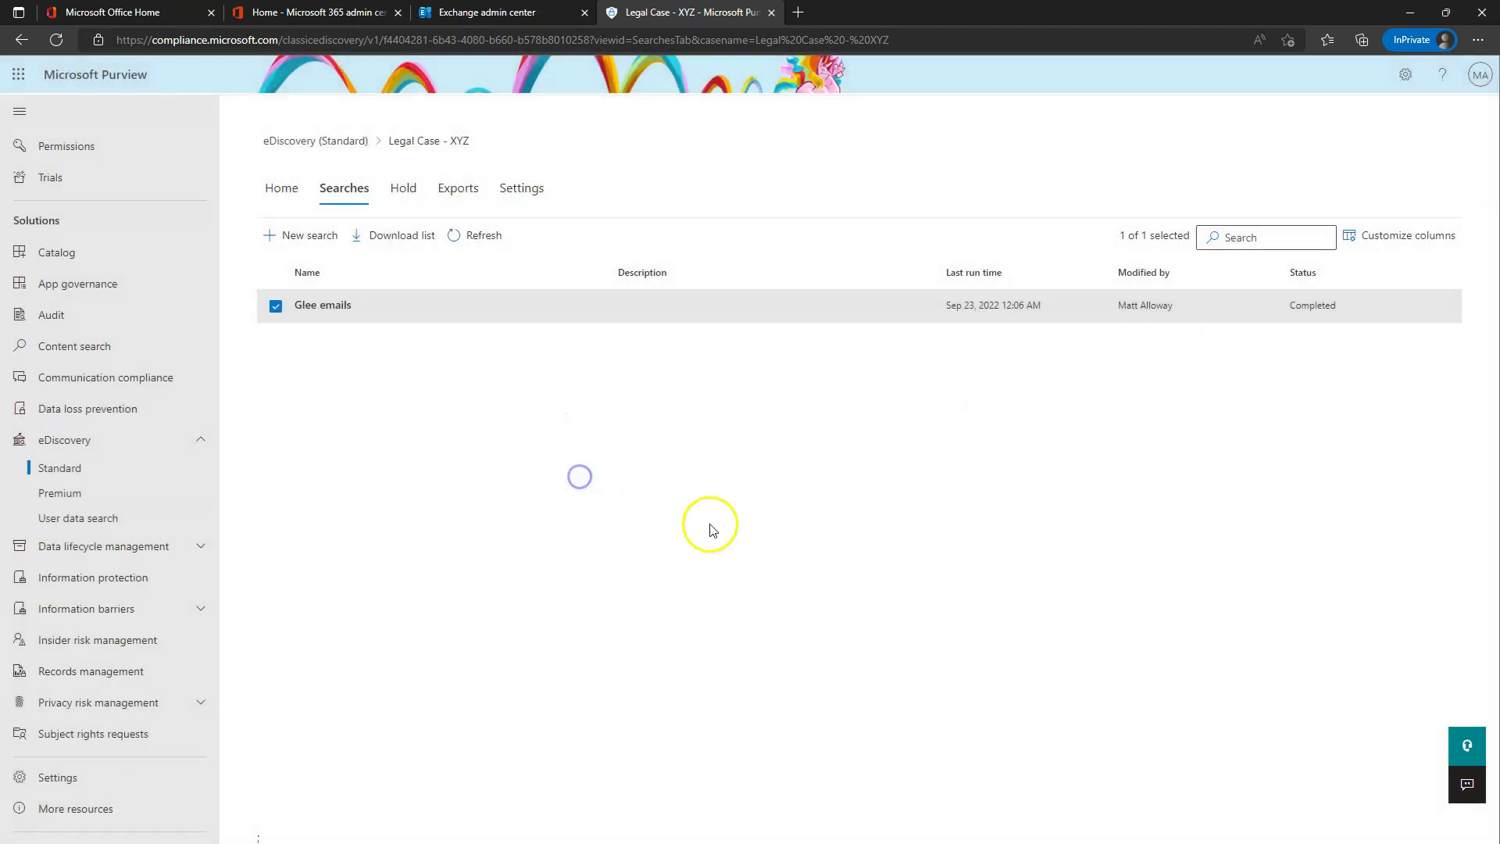
- Review the Glee emails search statistics, then close the panel and show the case's Exports list
click(313, 304)
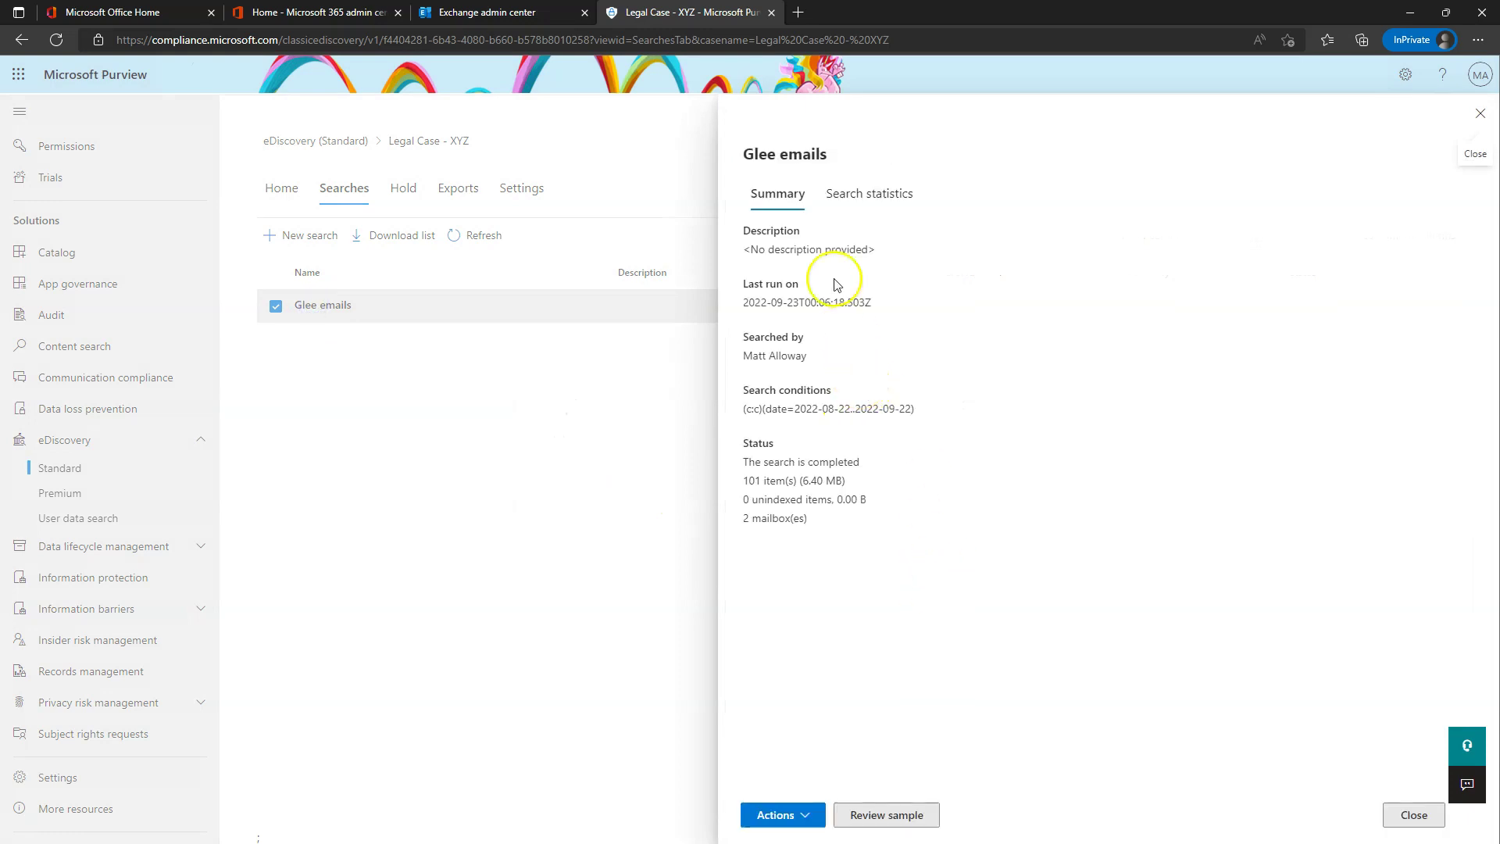
click(809, 816)
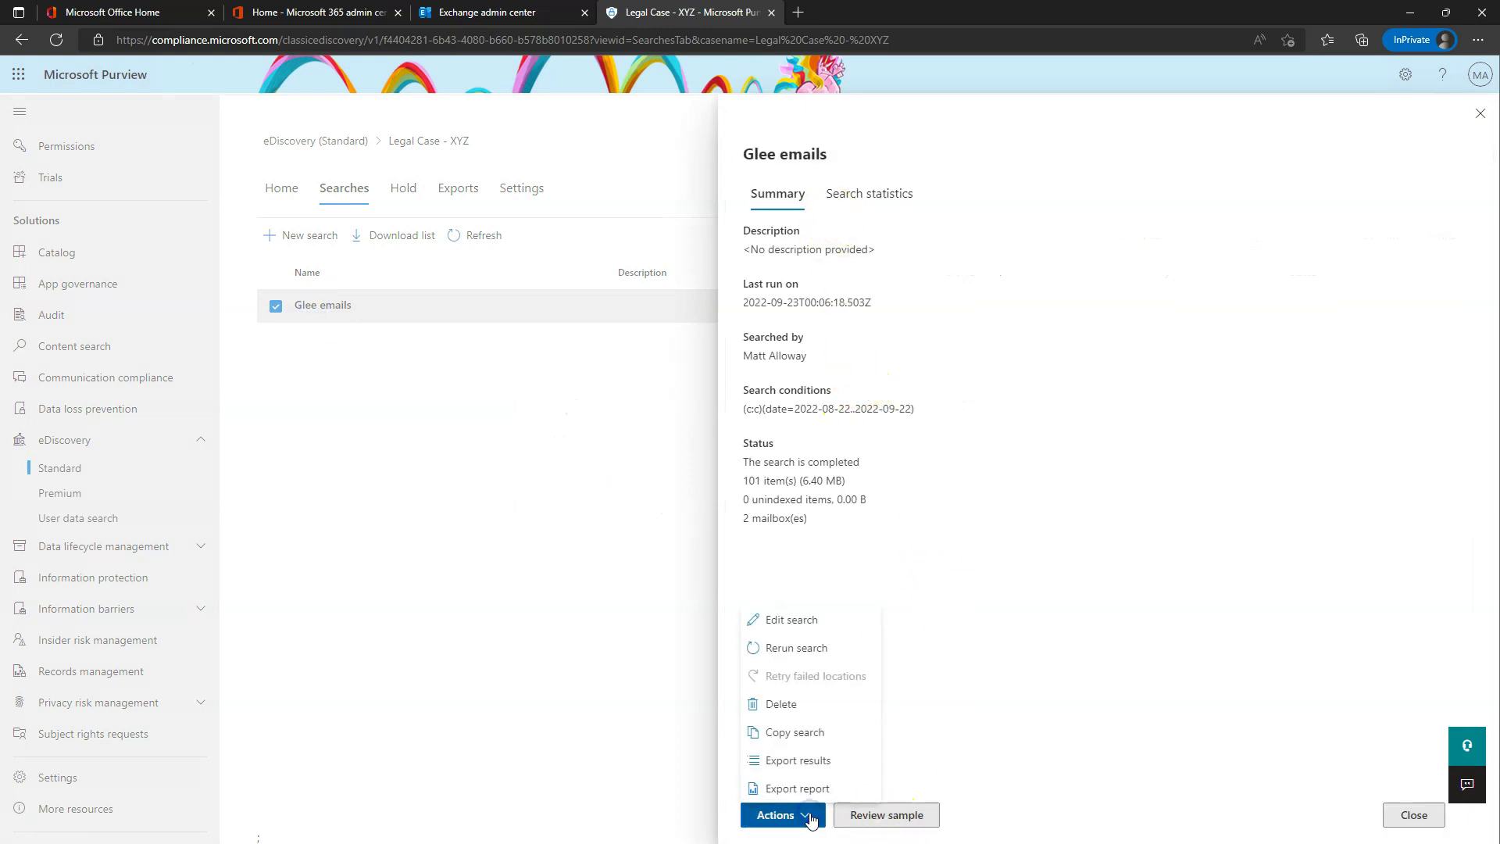
click(971, 772)
click(866, 184)
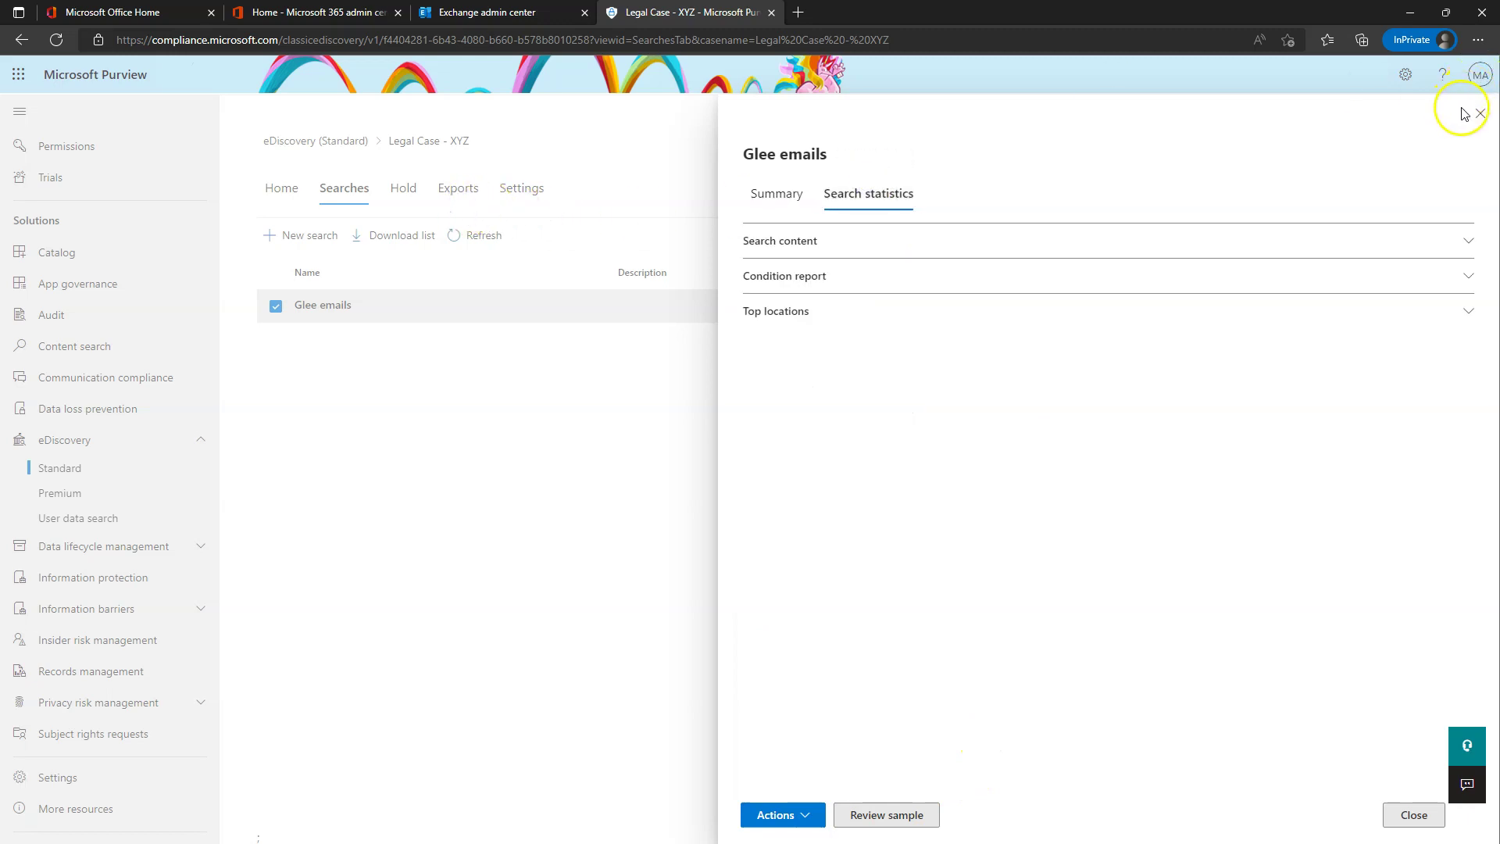
click(776, 194)
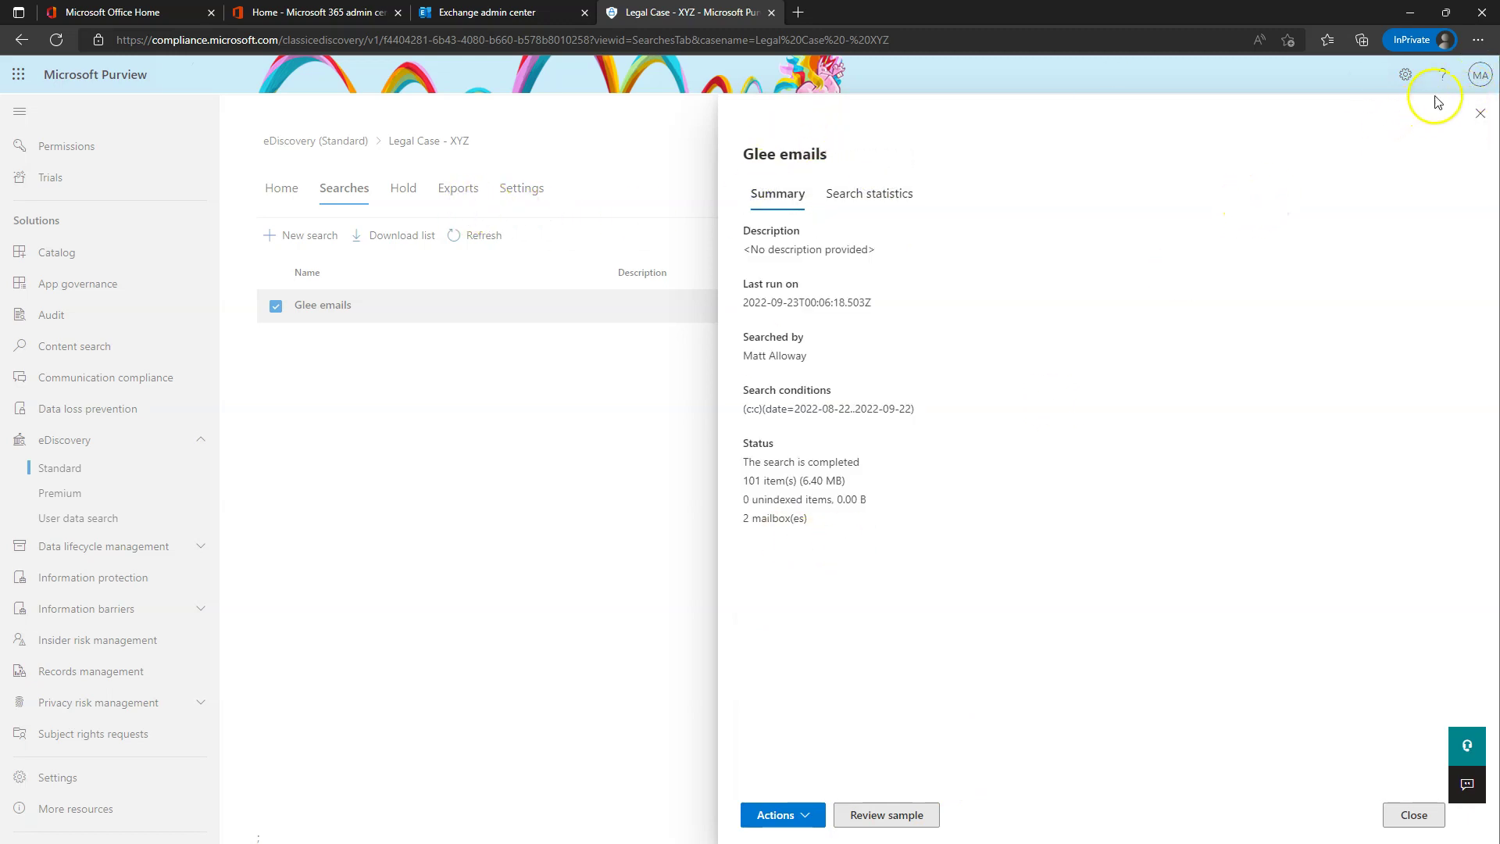
click(1481, 113)
click(456, 190)
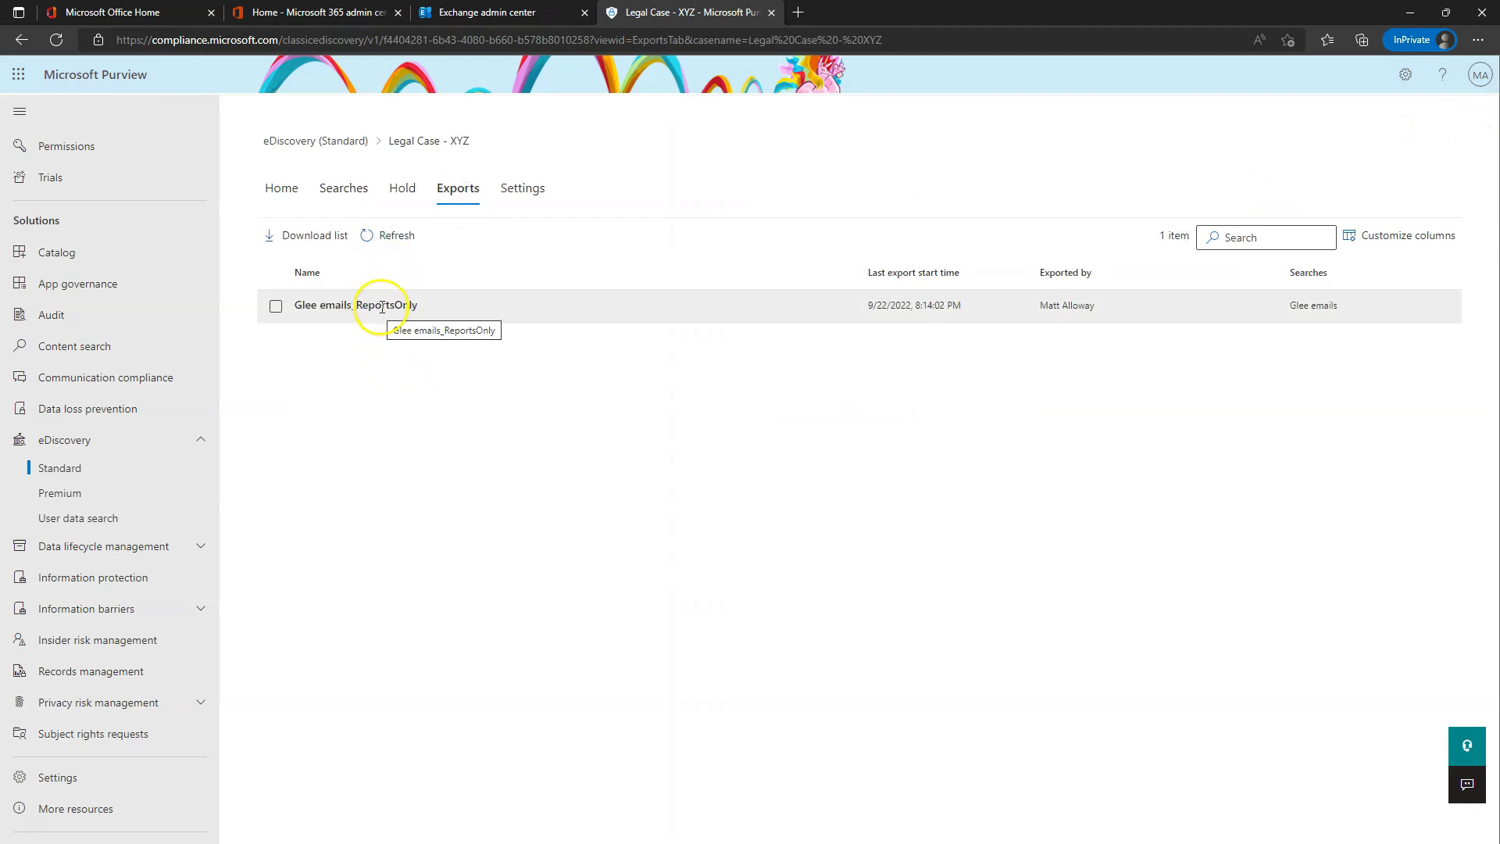
- Open the Glee emails_ReportsOnly export details and confirm its status is still Scheduling
click(382, 307)
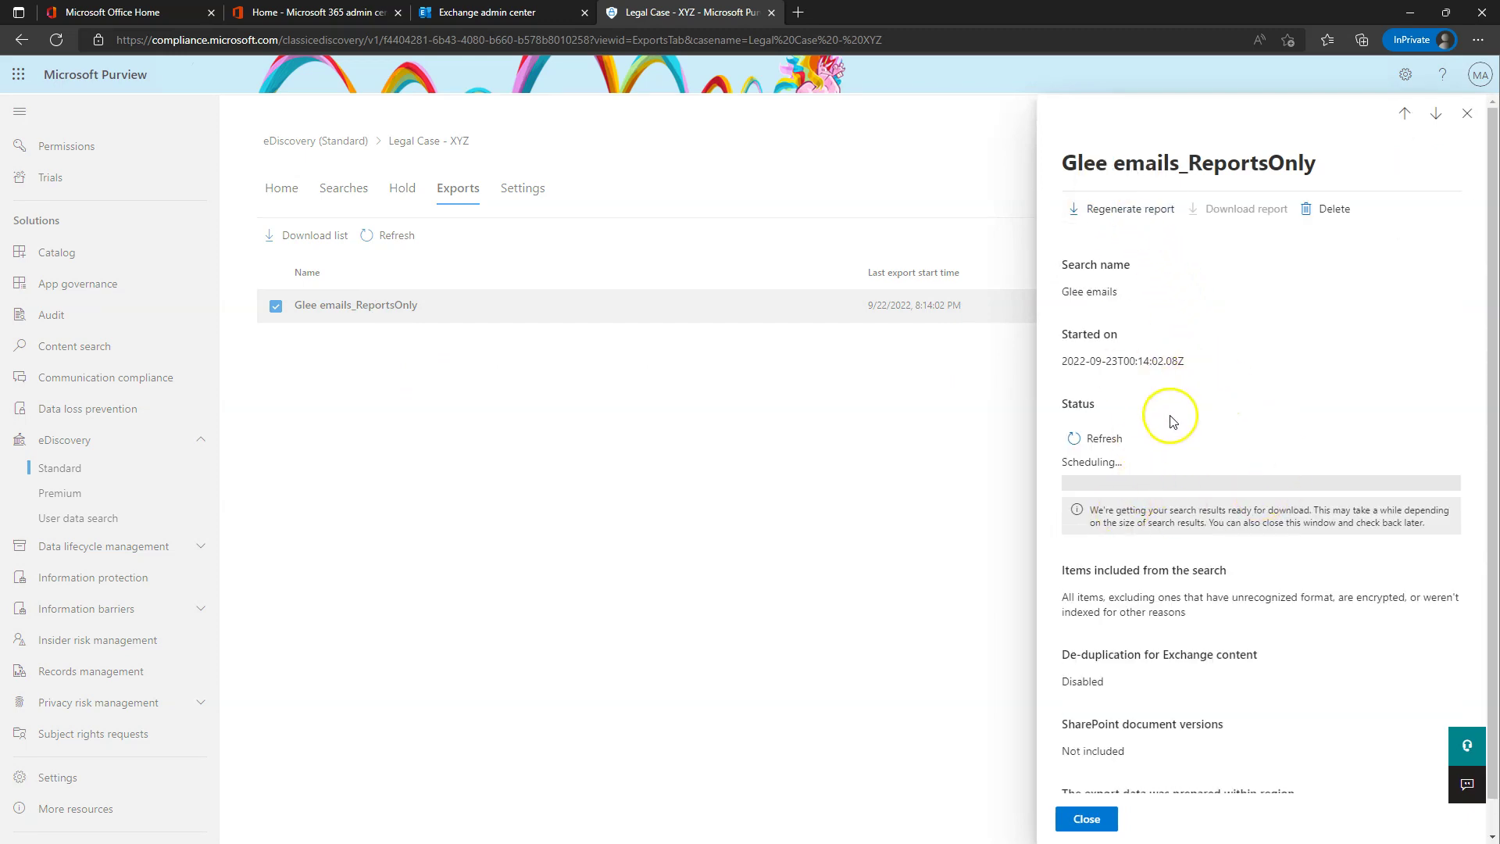
drag(1065, 462, 1125, 463)
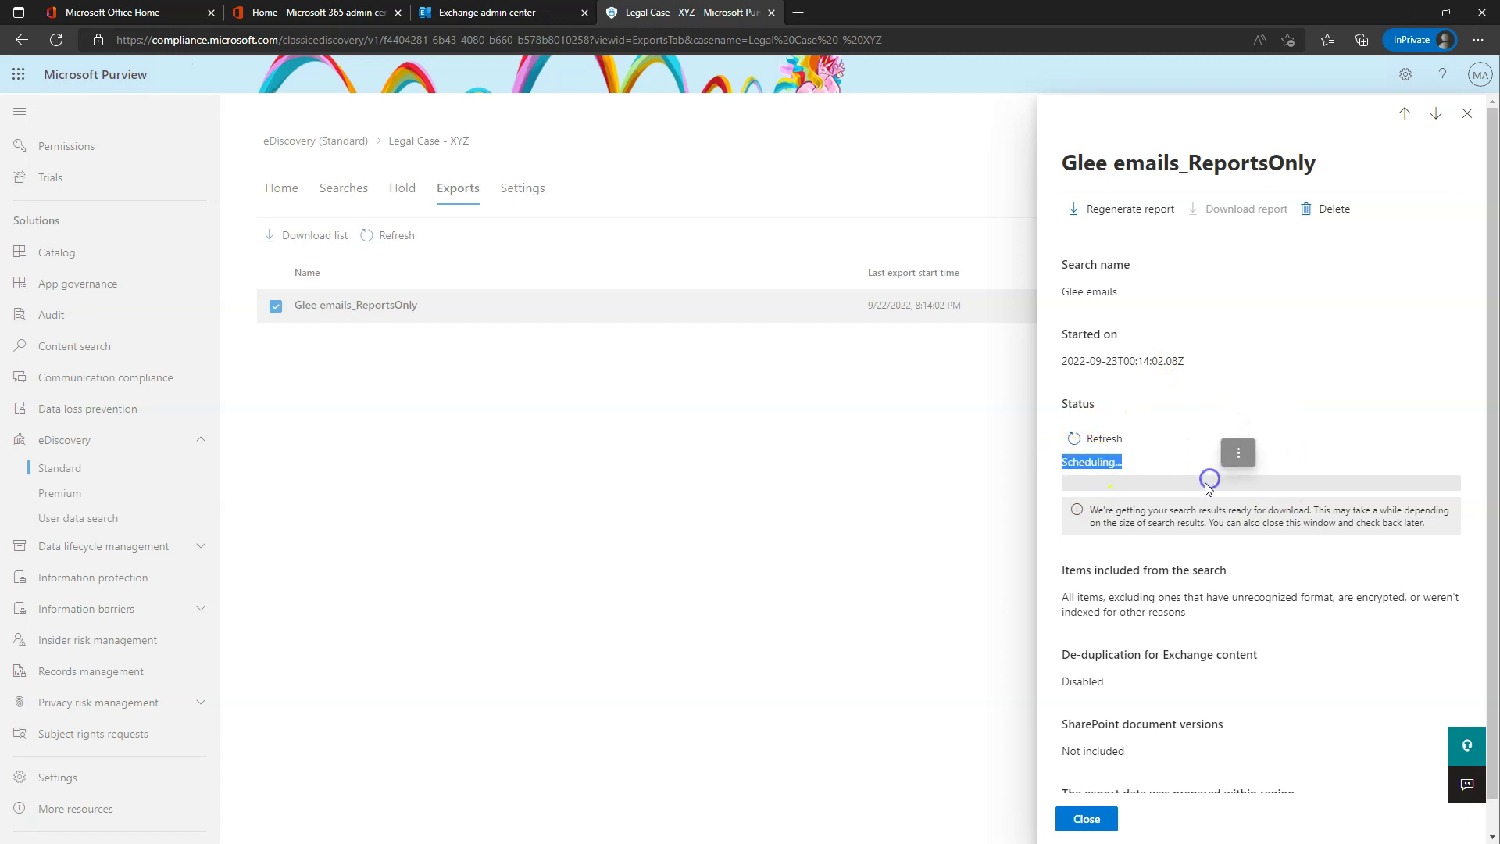
scroll(1199, 438, down, 1)
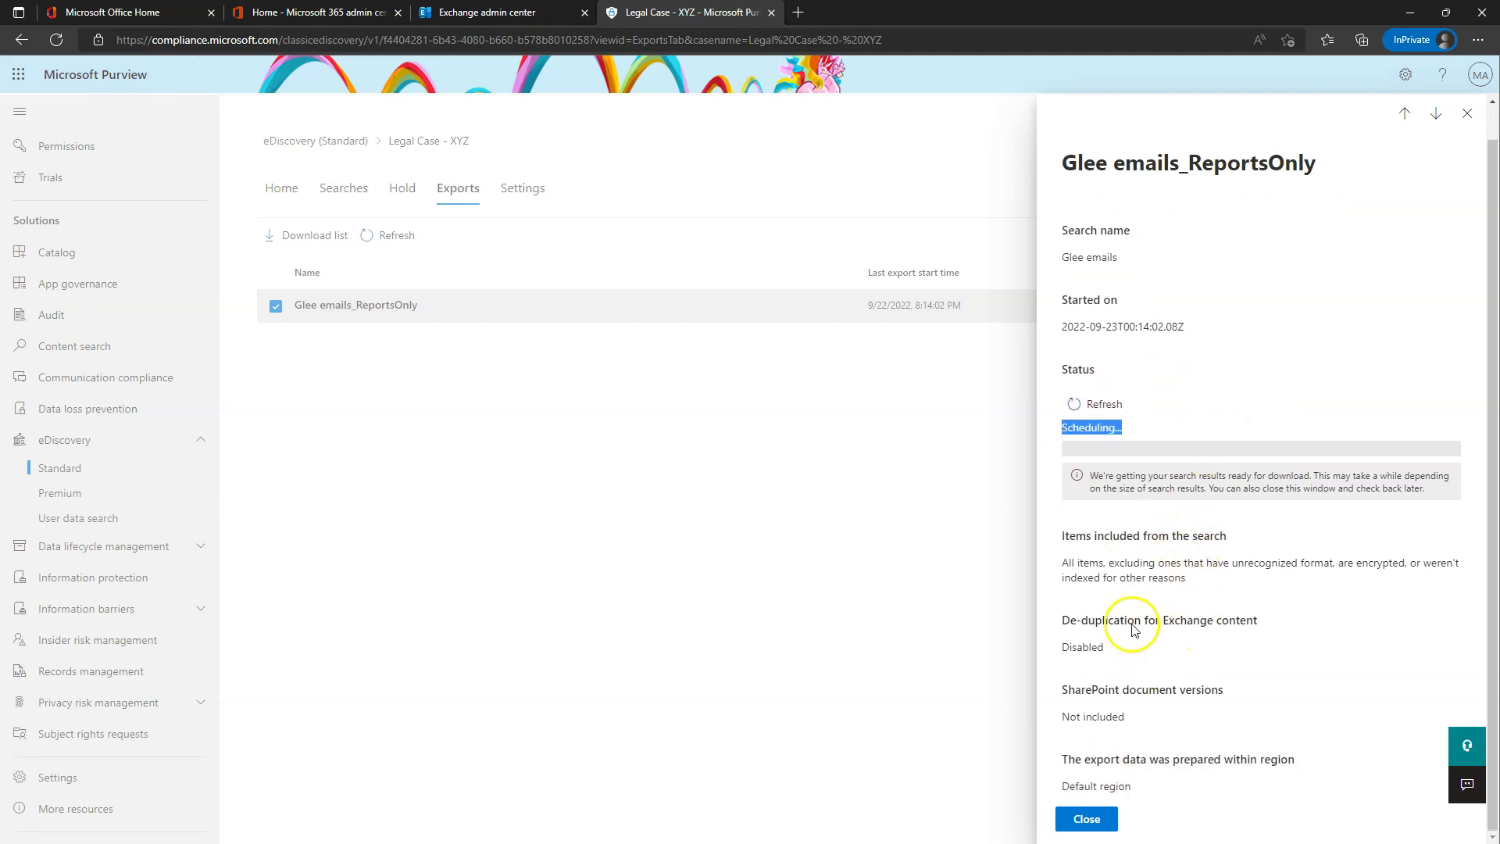
scroll(1078, 359, up, 1)
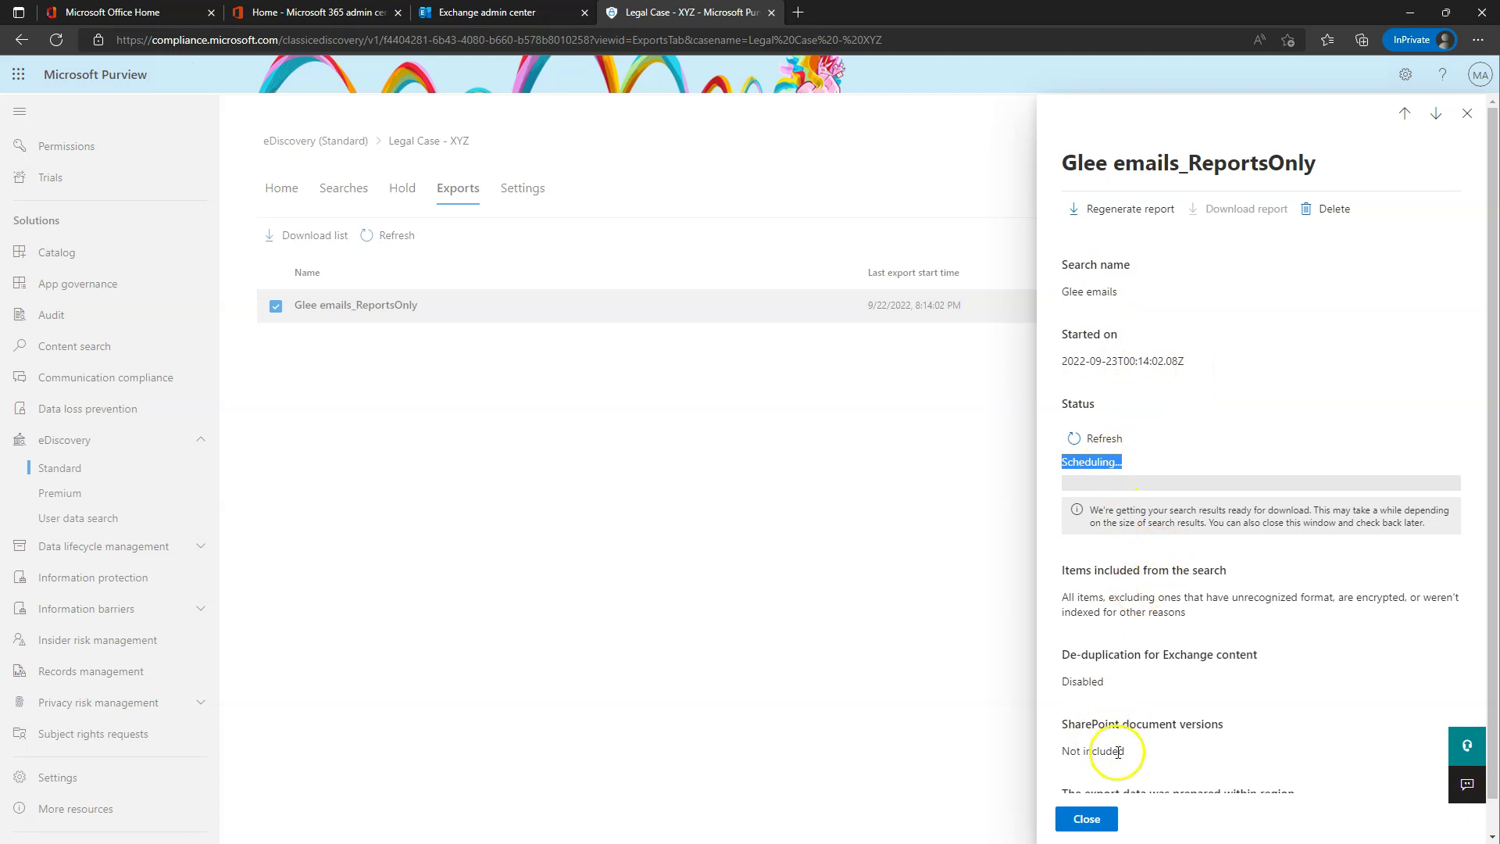
- Close the export details, refresh the exports list, and visit the case's Settings, Home and Searches tabs
click(1088, 820)
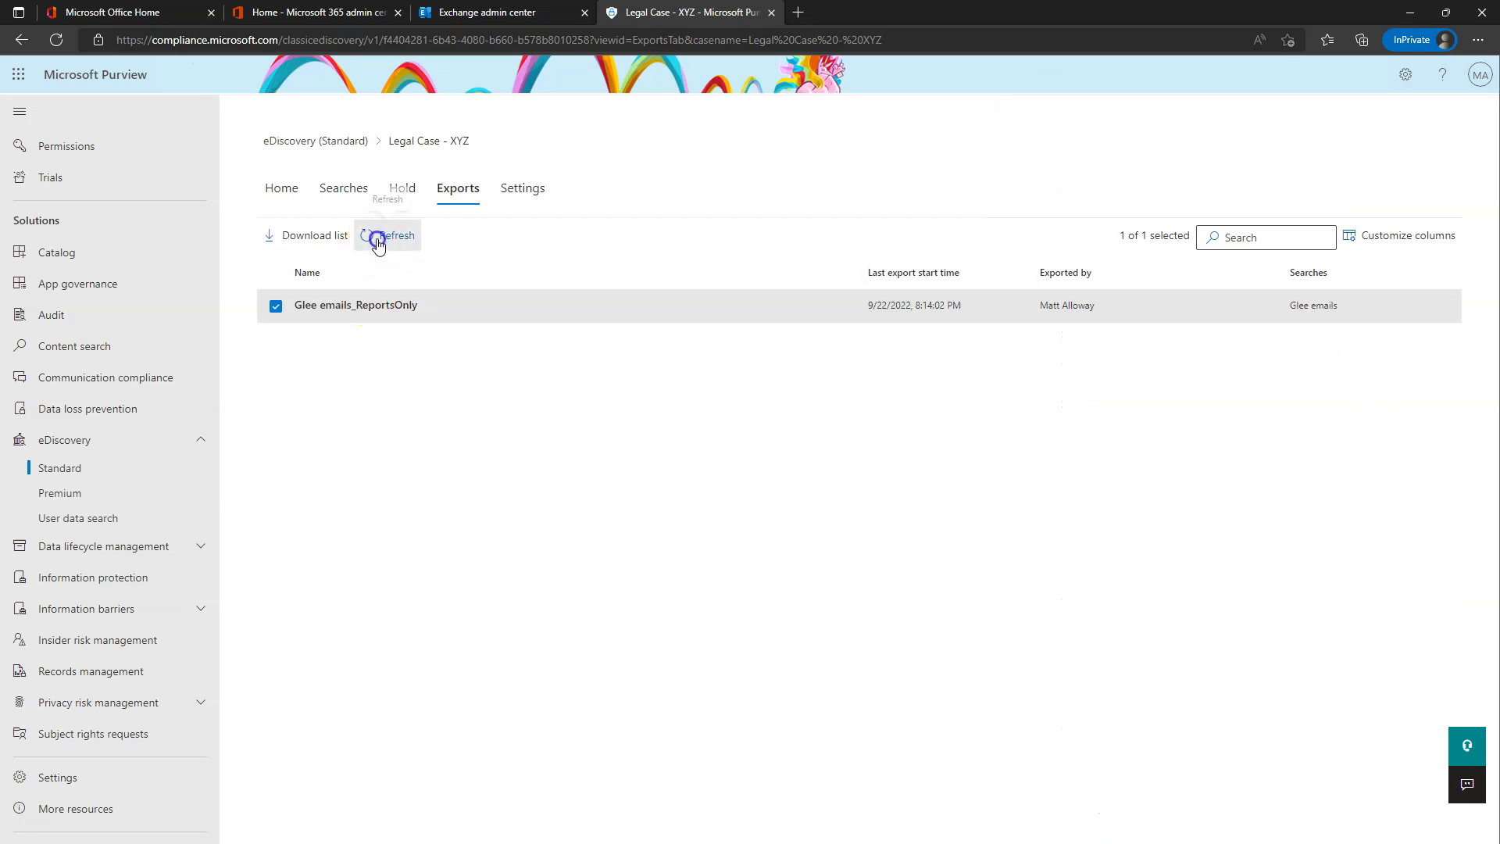
click(374, 235)
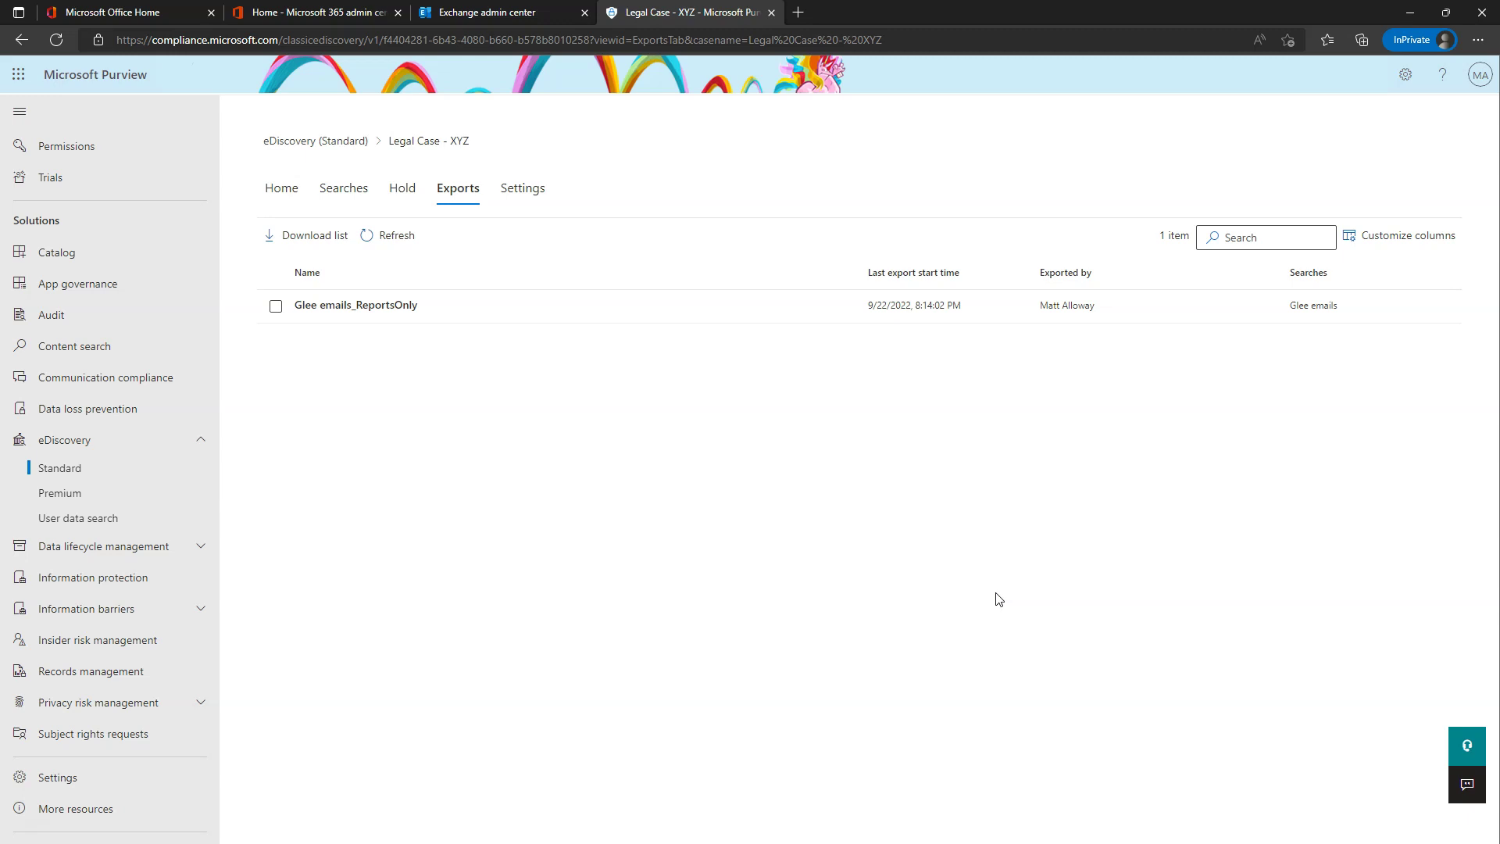
click(525, 188)
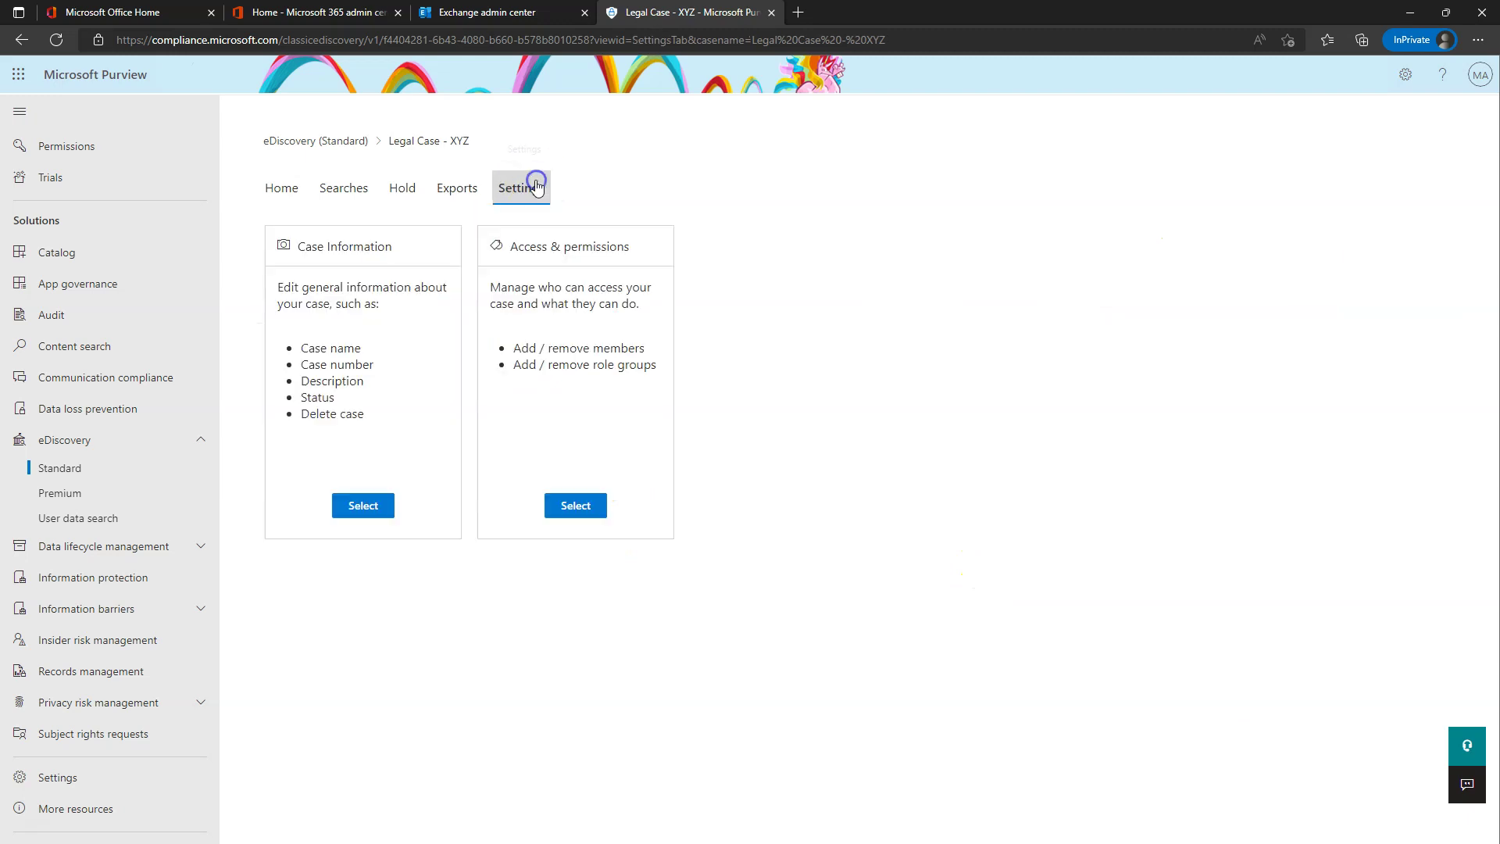
click(290, 189)
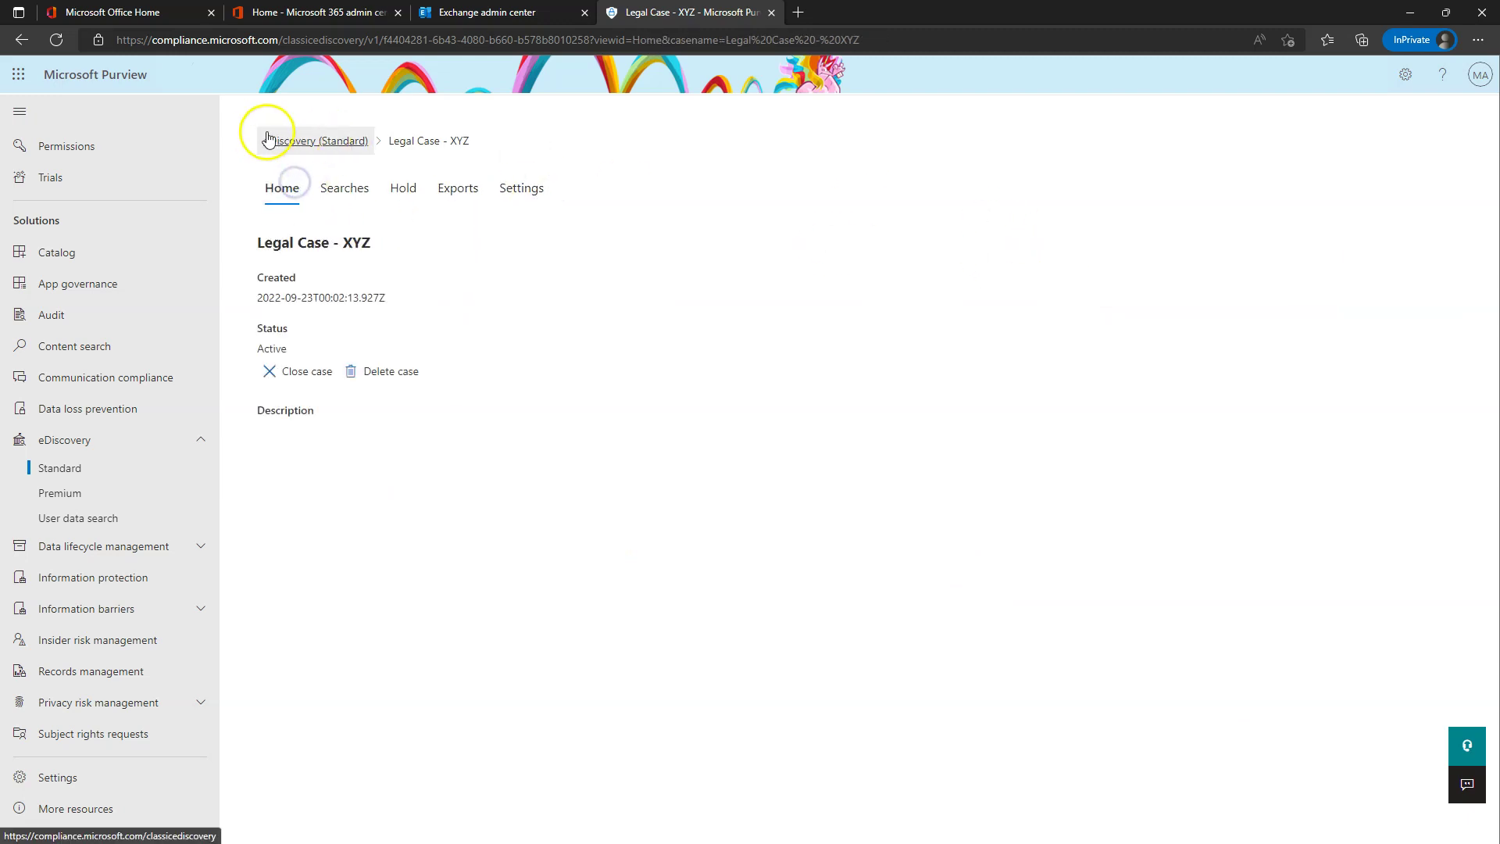
click(345, 189)
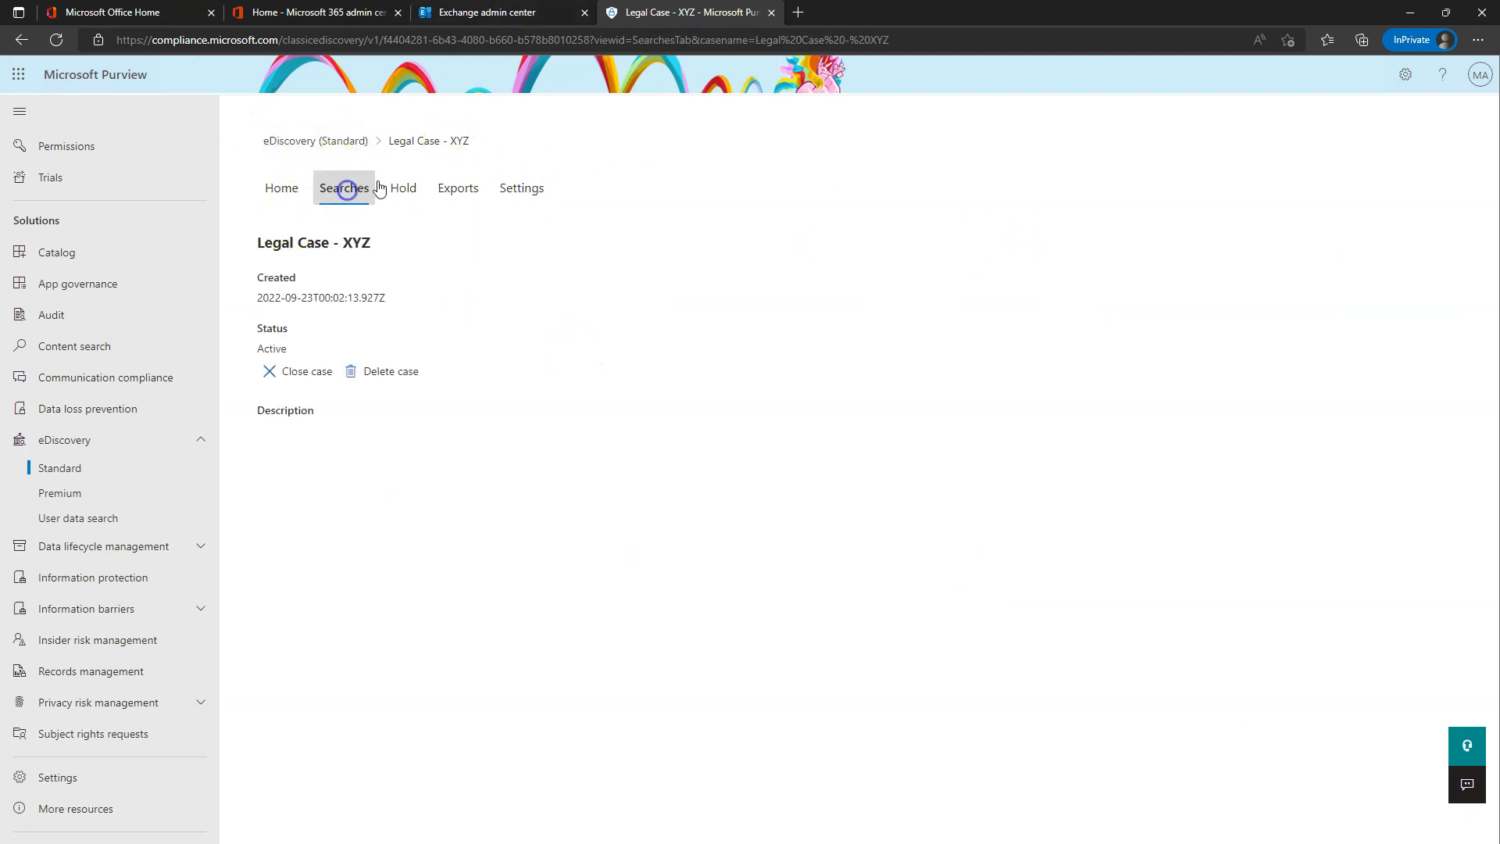